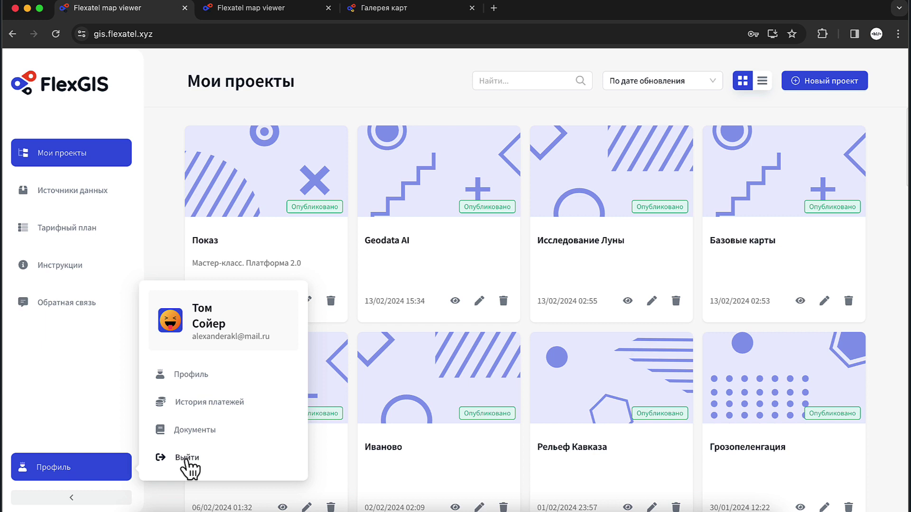
- Sign out of the FlexGIS account and view the registration form before returning to the sign-in form
{"action": "left_click", "coordinate": [187, 458]}
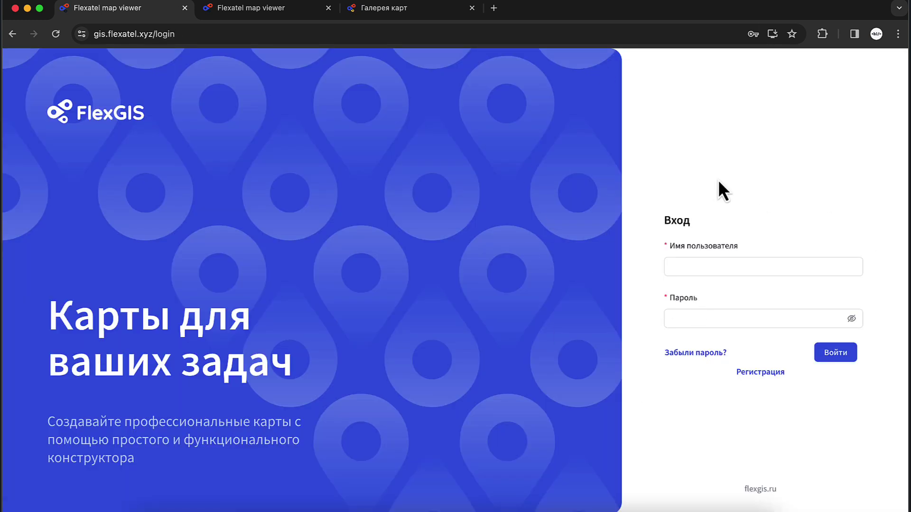
{"action": "left_click", "coordinate": [762, 373]}
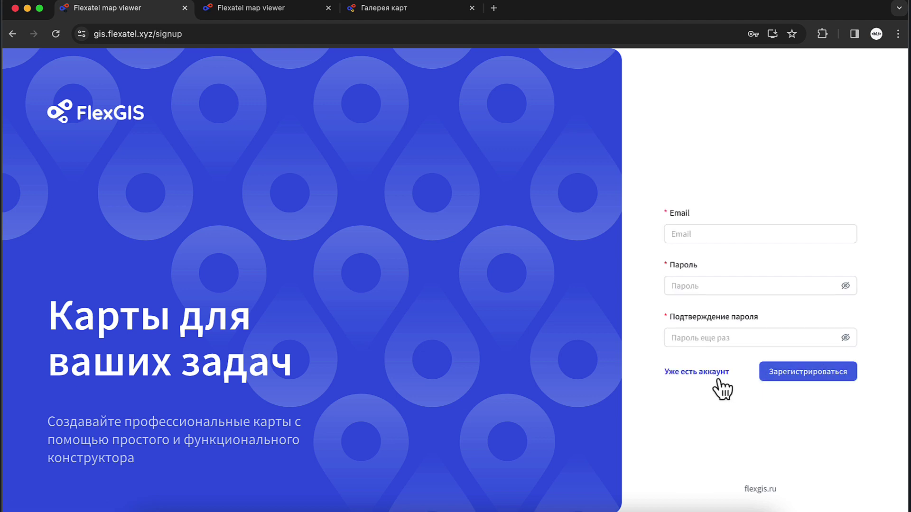
{"action": "left_click", "coordinate": [698, 375]}
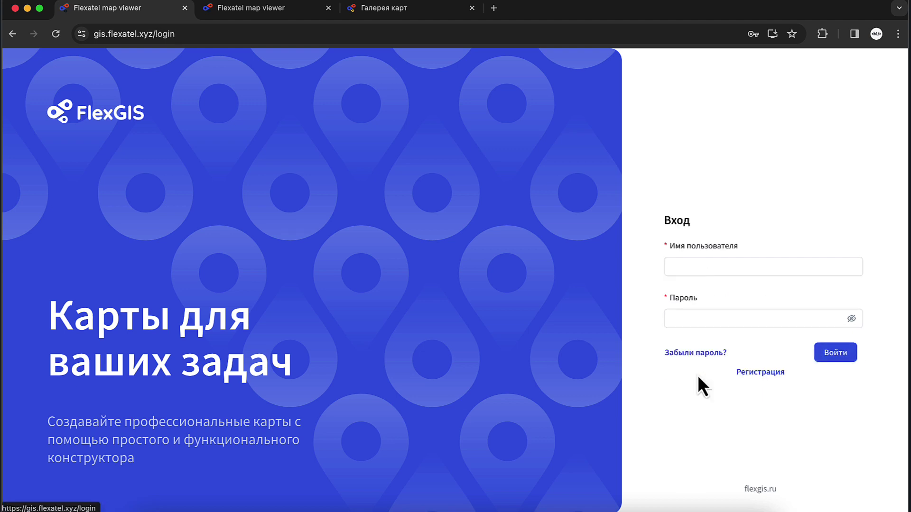
{"action": "left_click", "coordinate": [720, 244]}
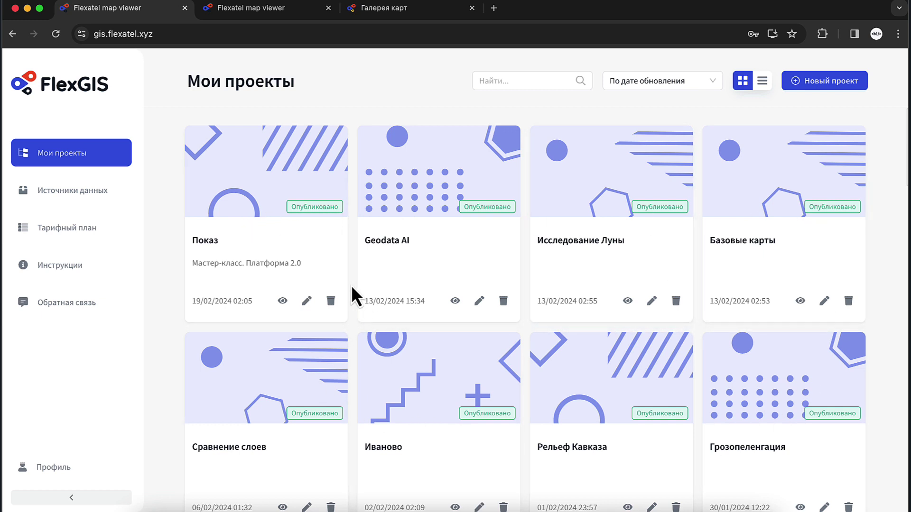
- Open a new project in the map builder and return to the project list
{"action": "left_click", "coordinate": [828, 94]}
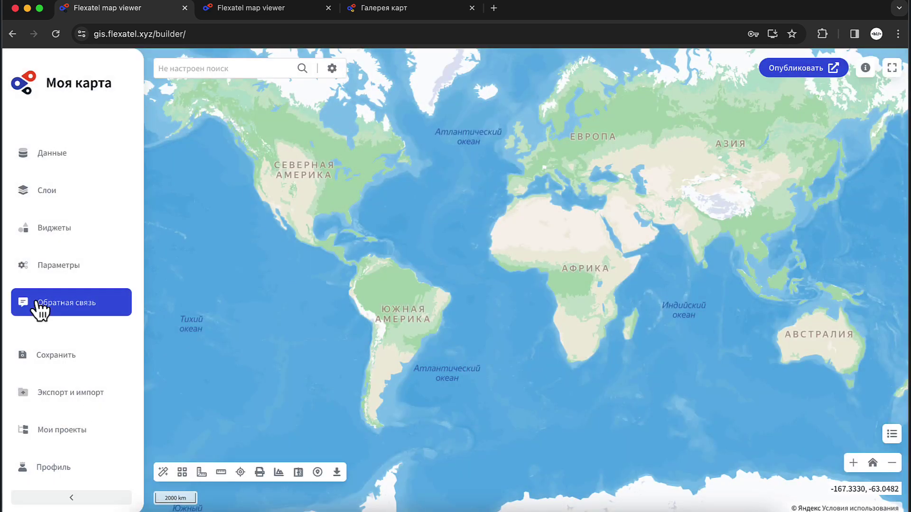
{"action": "left_click", "coordinate": [65, 438]}
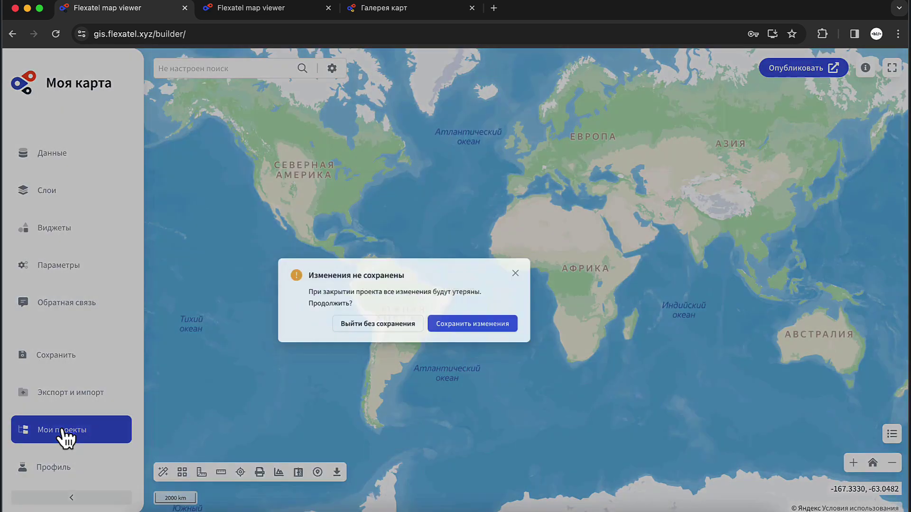
{"action": "left_click", "coordinate": [423, 310]}
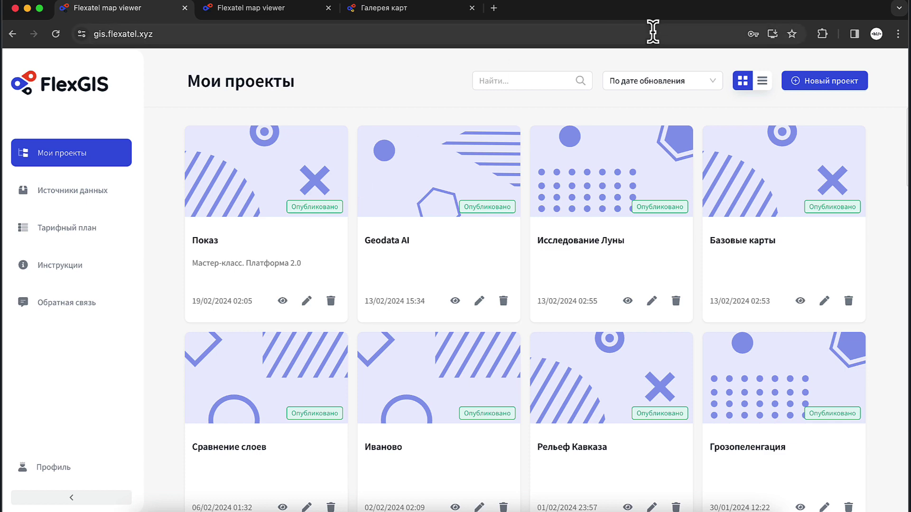
- Display the projects as a list and switch back to the card view
{"action": "left_click", "coordinate": [762, 82]}
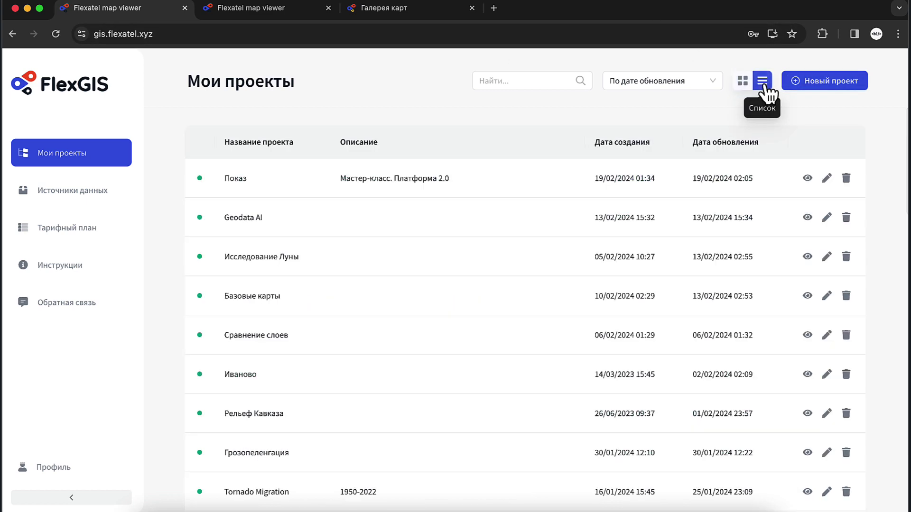
{"action": "left_click", "coordinate": [743, 81]}
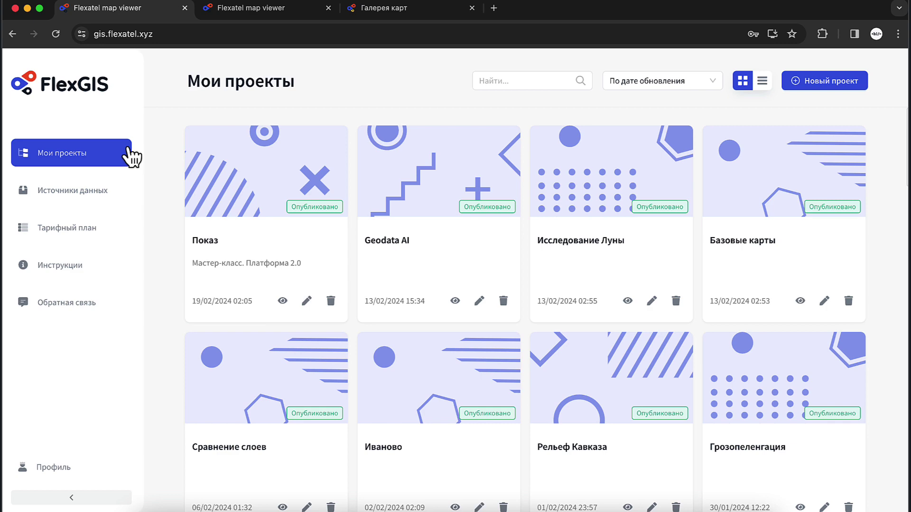
- Open the data upload form in Источники данных, look over its file, name, description and tag fields, and close it unsaved
{"action": "left_click", "coordinate": [112, 190]}
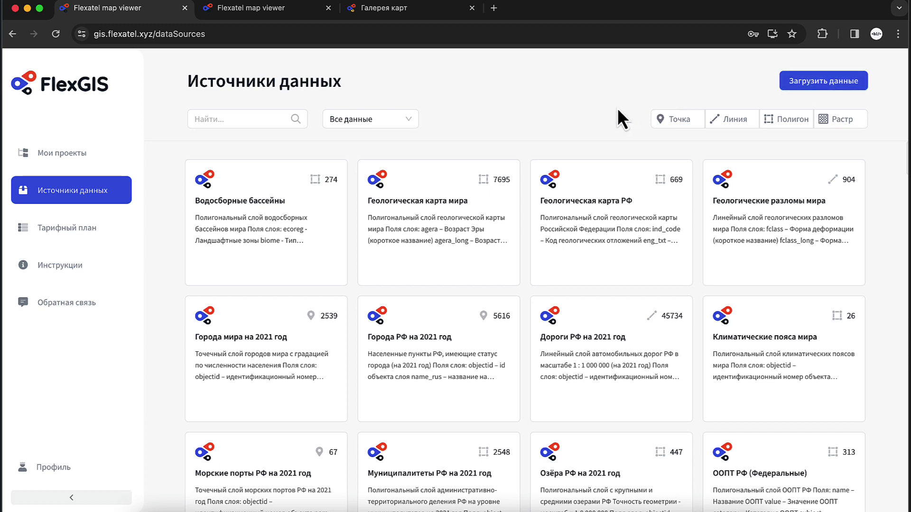
{"action": "left_click", "coordinate": [833, 89]}
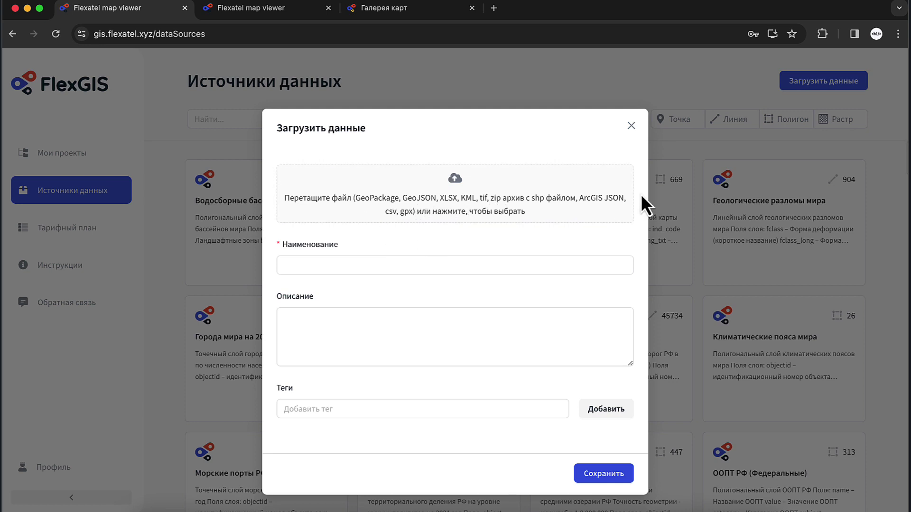
{"action": "left_click", "coordinate": [553, 24]}
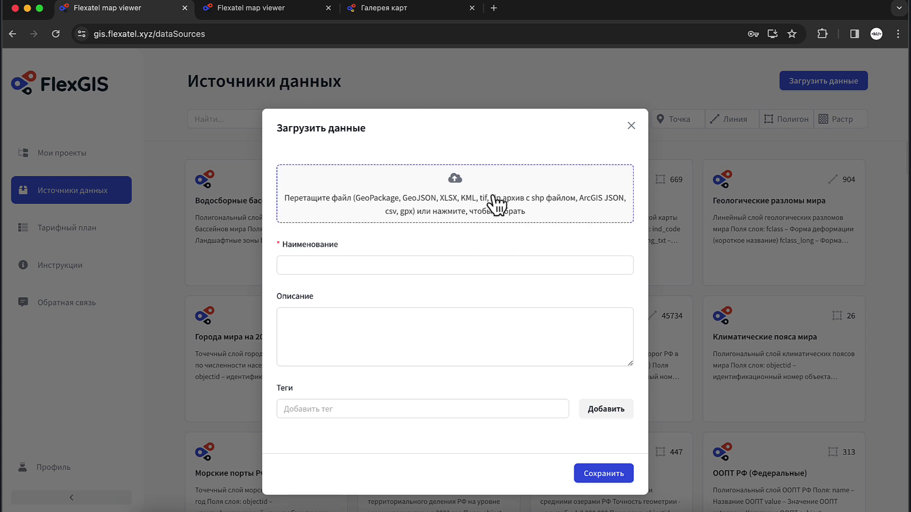
{"action": "left_click", "coordinate": [382, 265]}
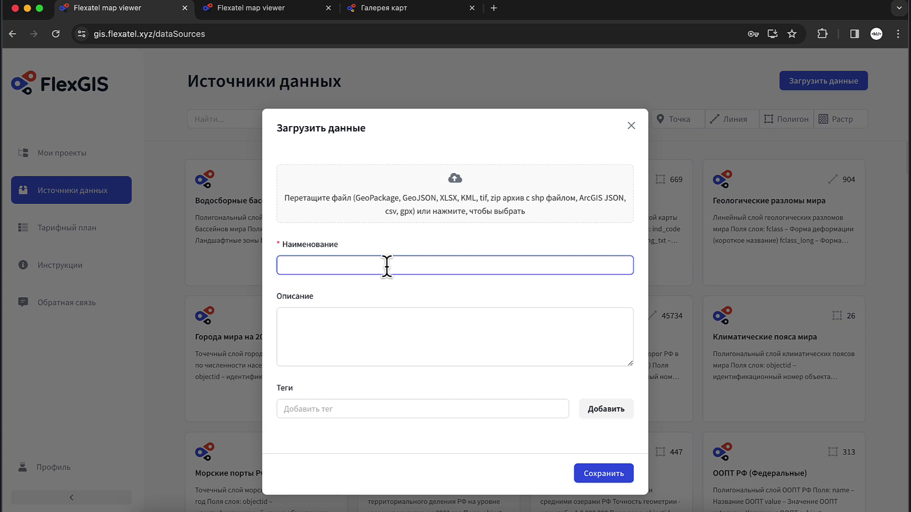
{"action": "left_click", "coordinate": [350, 338]}
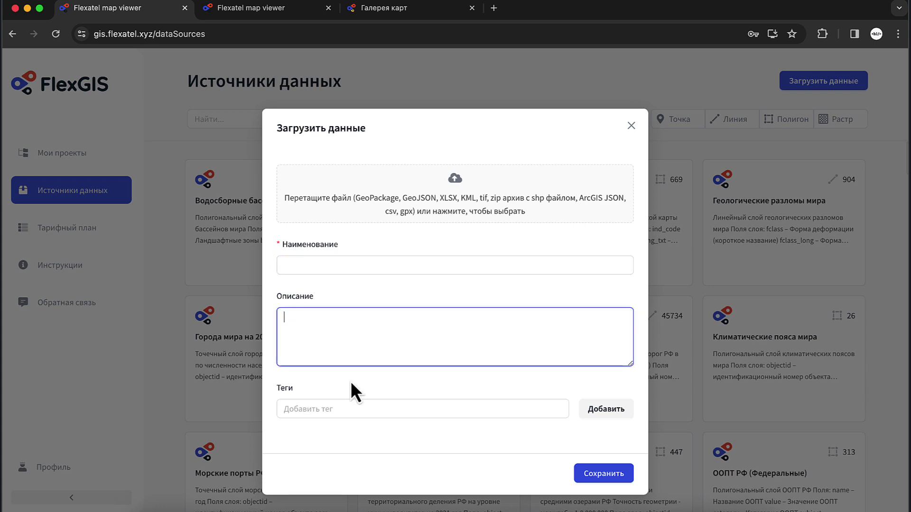
{"action": "left_click", "coordinate": [355, 408]}
{"action": "left_click", "coordinate": [501, 327]}
{"action": "left_click", "coordinate": [633, 126]}
- Filter the data sources to Мои данные and look over the edit form of the Brazilia roads dataset without saving
{"action": "left_click", "coordinate": [407, 125]}
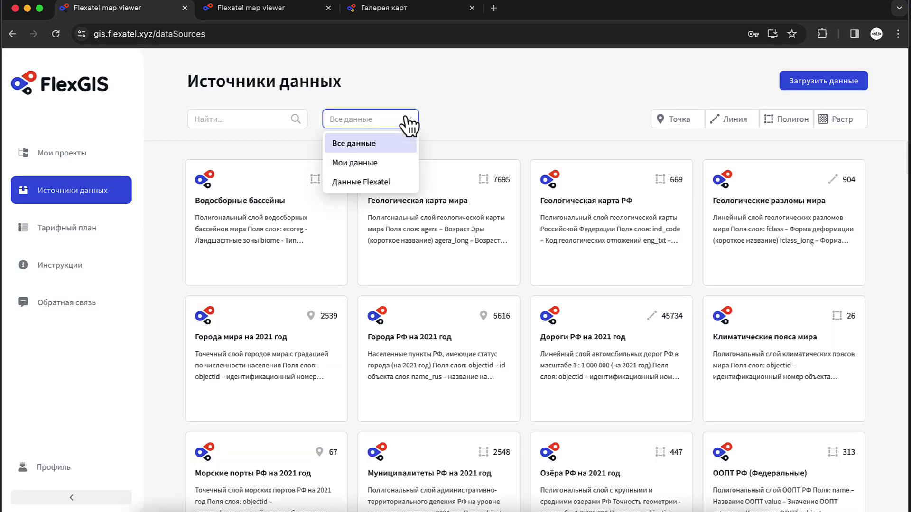
{"action": "left_click", "coordinate": [392, 167]}
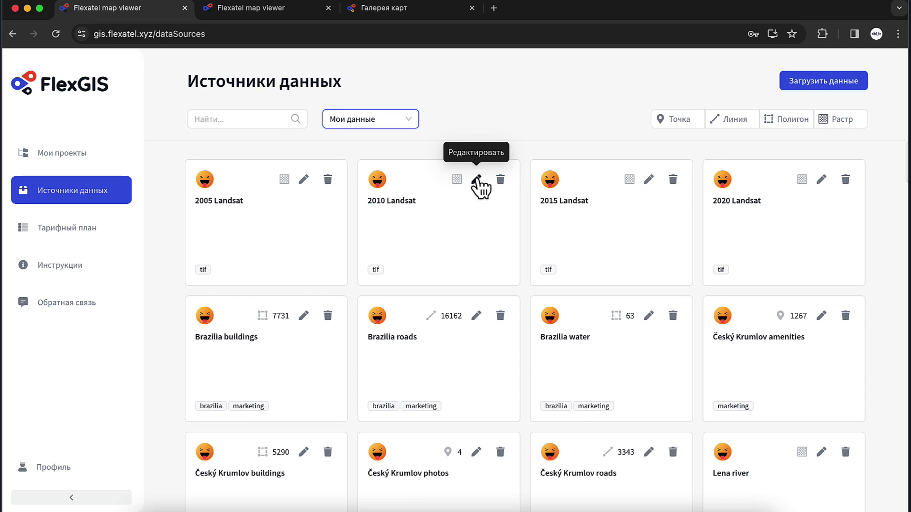
{"action": "scroll", "coordinate": [490, 350], "scroll_direction": "down", "scroll_amount": 3}
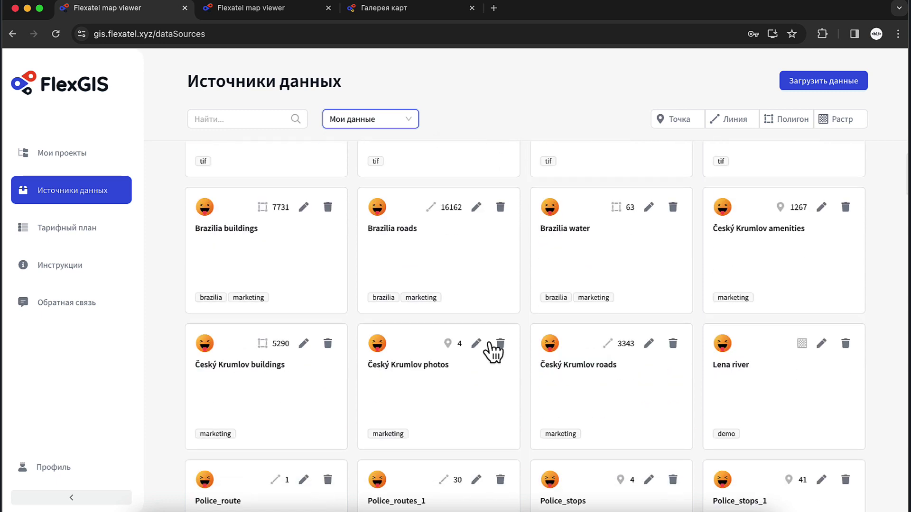
{"action": "left_click", "coordinate": [476, 210]}
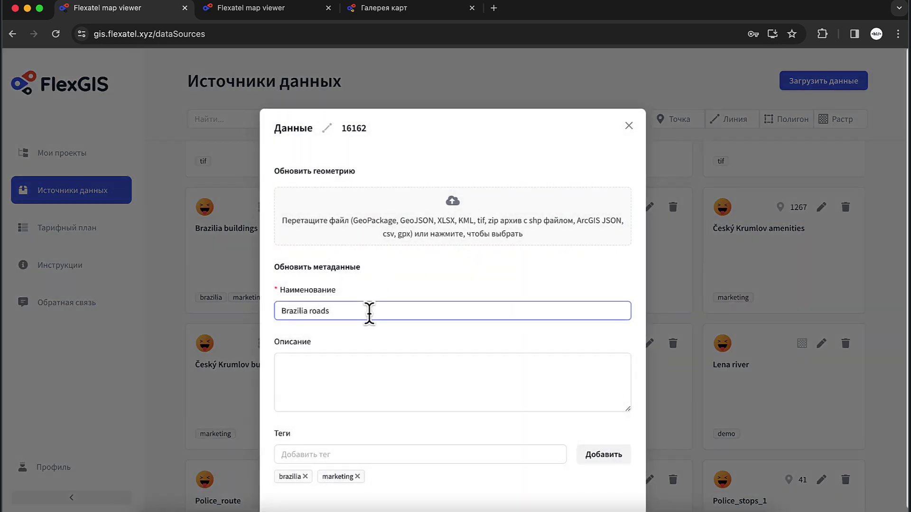
{"action": "scroll", "coordinate": [351, 361], "scroll_direction": "down", "scroll_amount": 2}
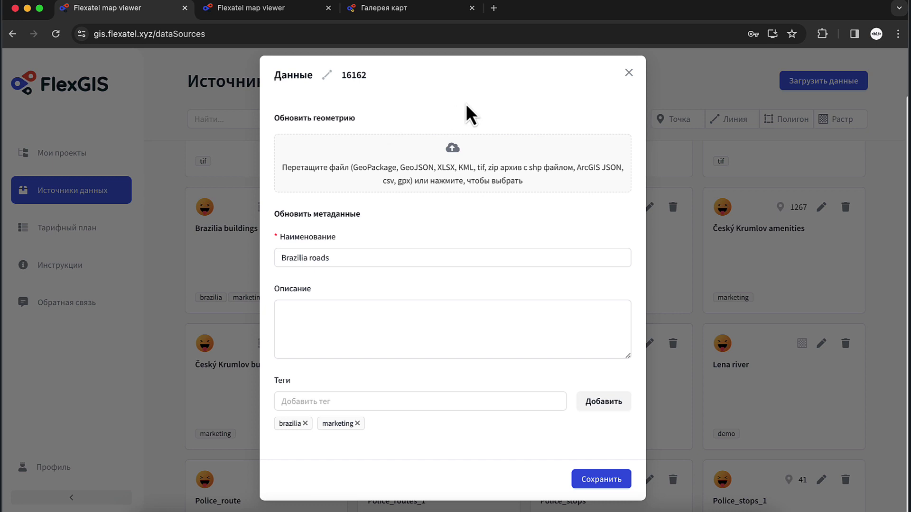
{"action": "left_click", "coordinate": [629, 74]}
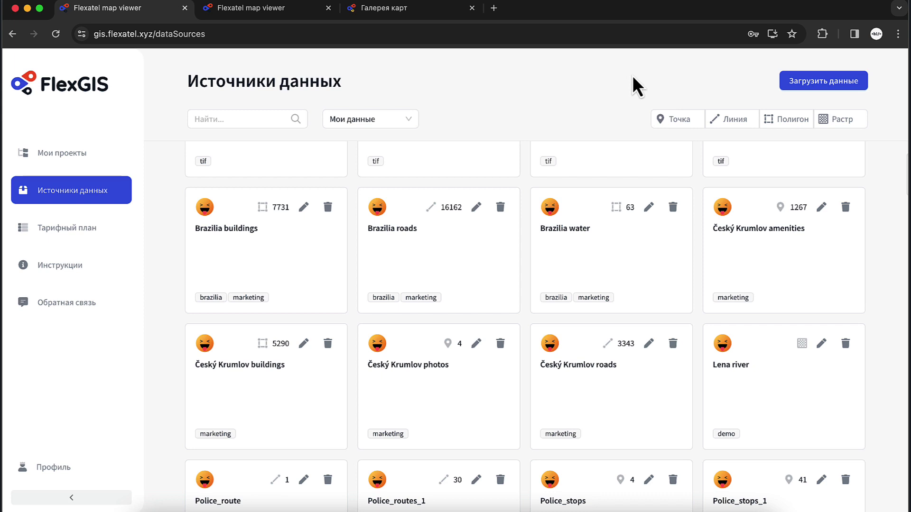
{"action": "scroll", "coordinate": [523, 246], "scroll_direction": "up", "scroll_amount": 3}
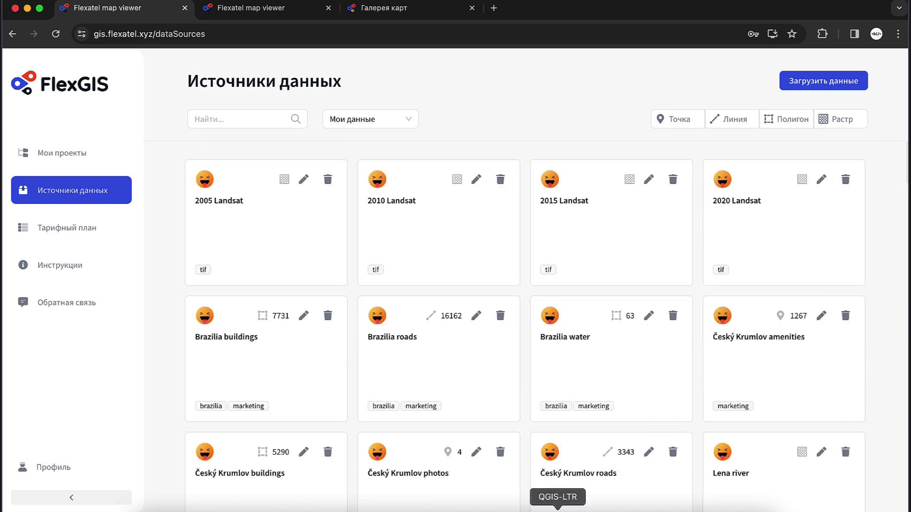
{"action": "left_click", "coordinate": [558, 510]}
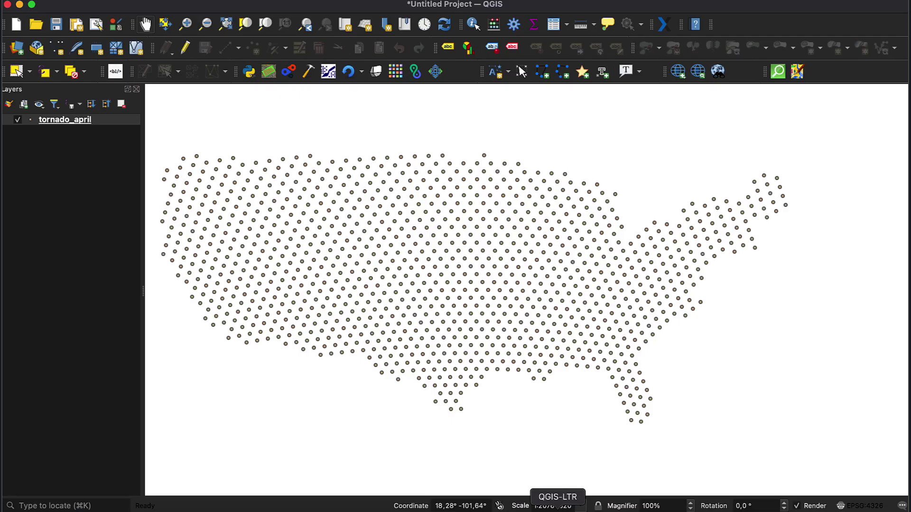
{"action": "left_click", "coordinate": [287, 77]}
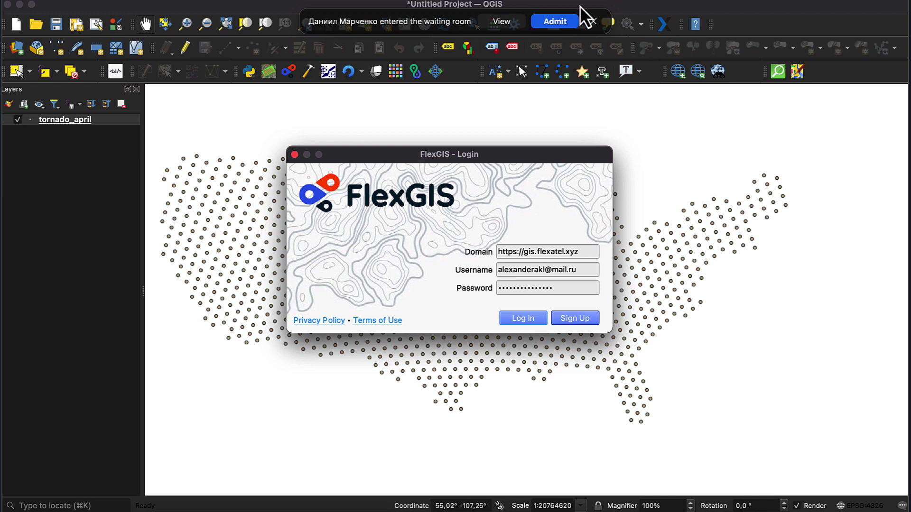
{"action": "left_click", "coordinate": [558, 23]}
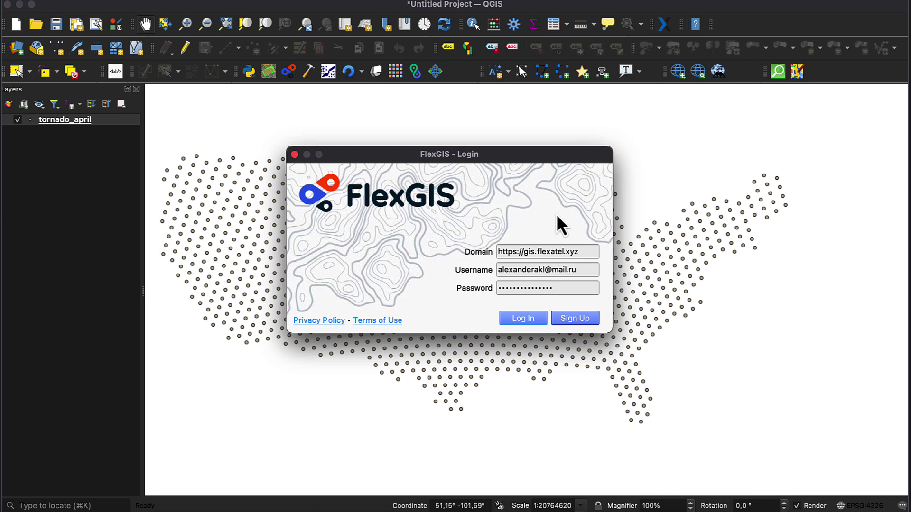
{"action": "left_click", "coordinate": [582, 252]}
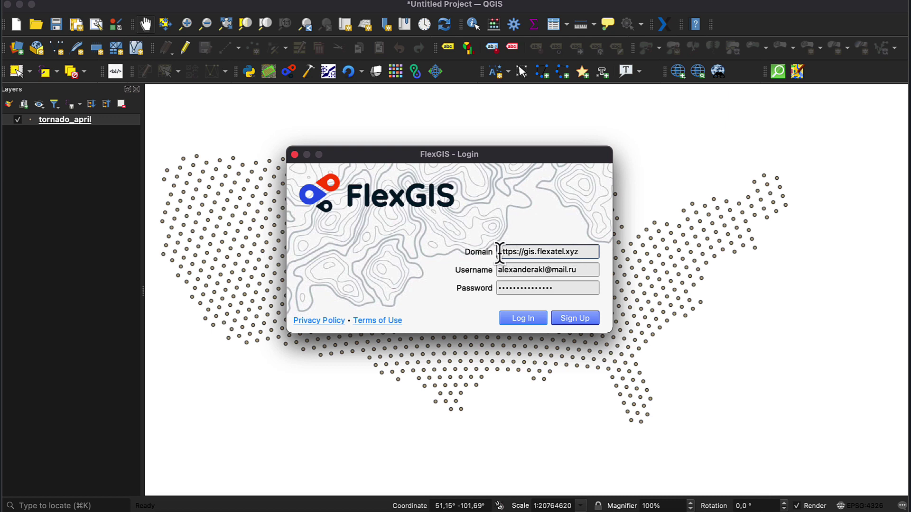
{"action": "left_click", "coordinate": [581, 268]}
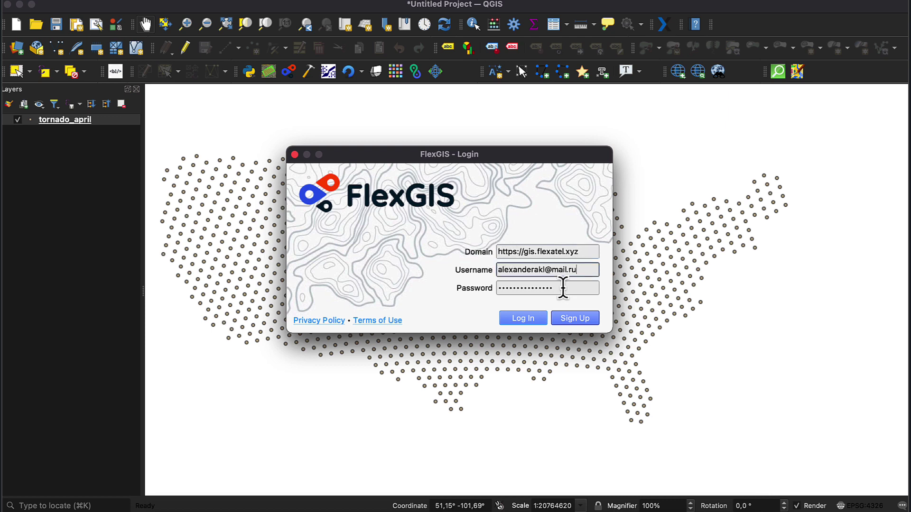
{"action": "left_click", "coordinate": [560, 288]}
{"action": "left_click", "coordinate": [522, 318]}
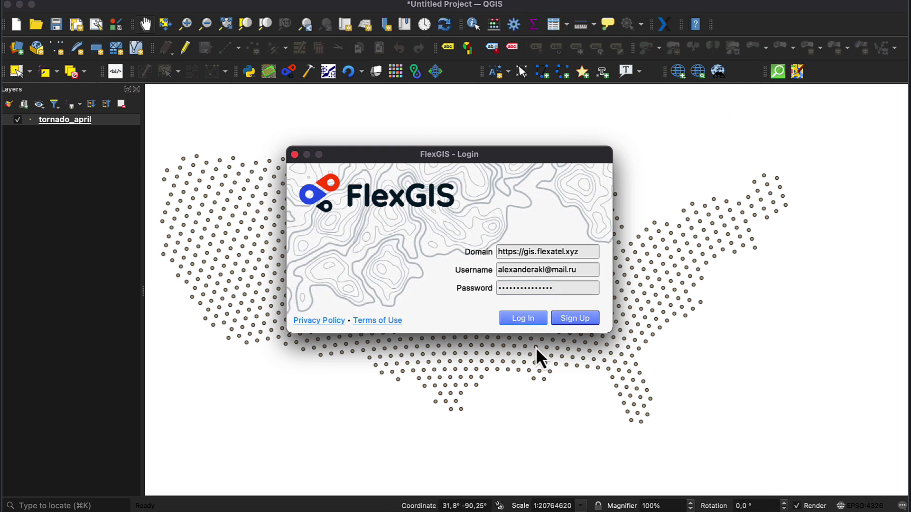
{"action": "left_click", "coordinate": [515, 318]}
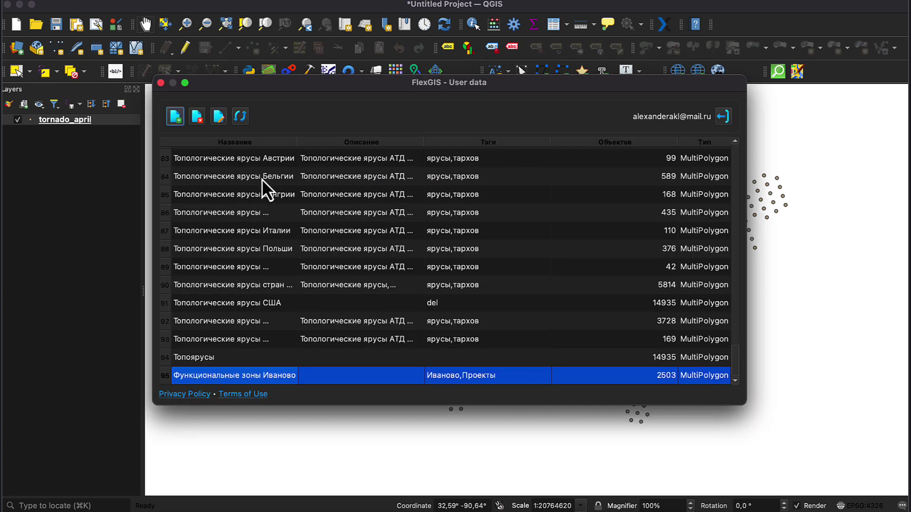
- Look through the user data list, open the plugin's add-data form and keep tornado_april as the data source
{"action": "scroll", "coordinate": [262, 178], "scroll_direction": "up", "scroll_amount": 20}
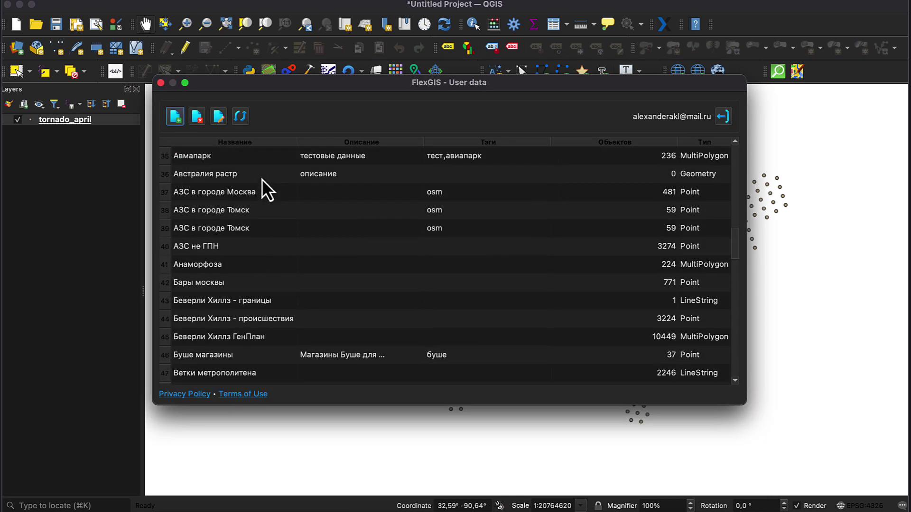
{"action": "scroll", "coordinate": [262, 179], "scroll_direction": "down", "scroll_amount": 20}
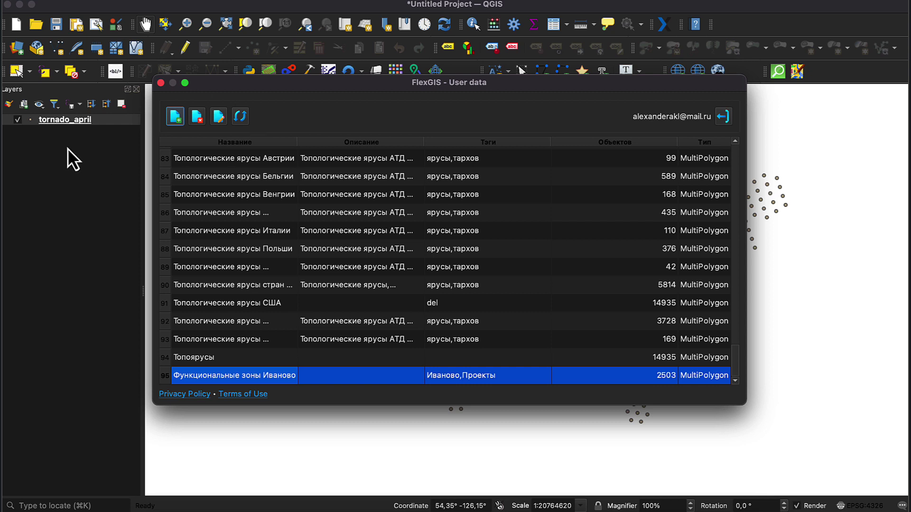
{"action": "left_click", "coordinate": [179, 121]}
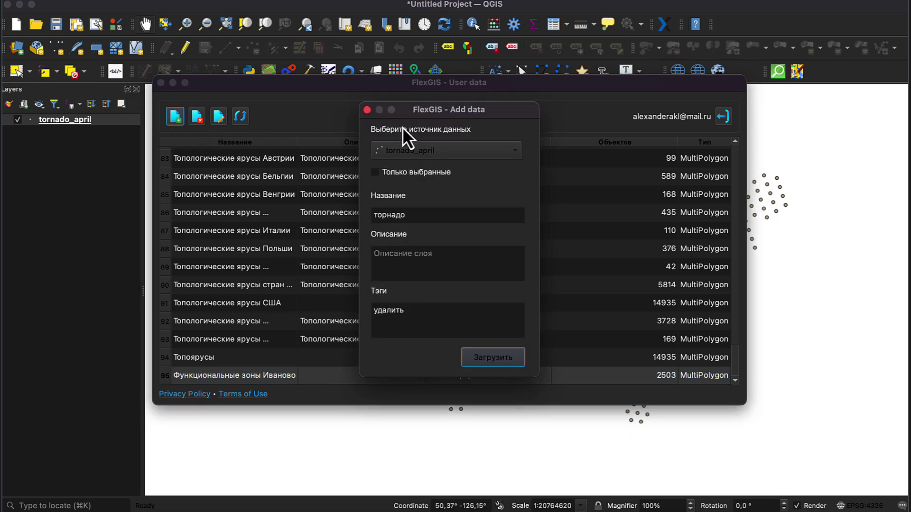
{"action": "left_click", "coordinate": [444, 152]}
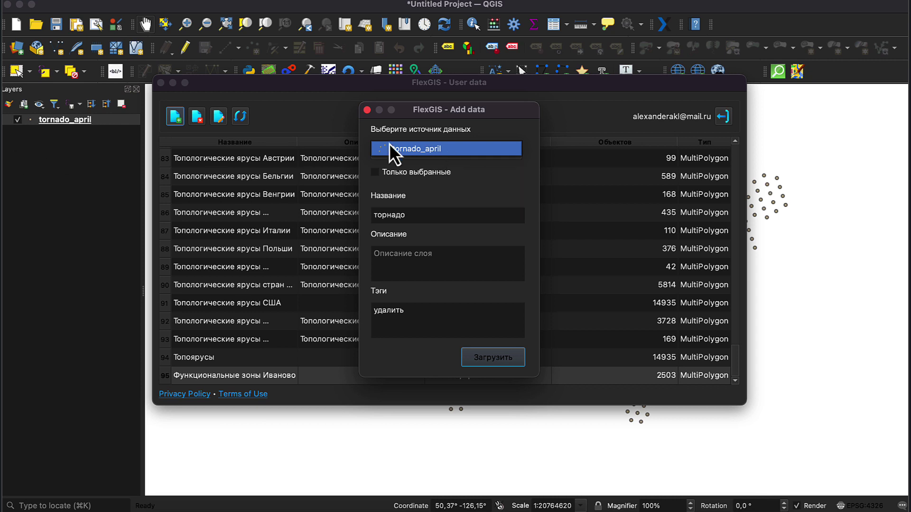
{"action": "left_click", "coordinate": [540, 145]}
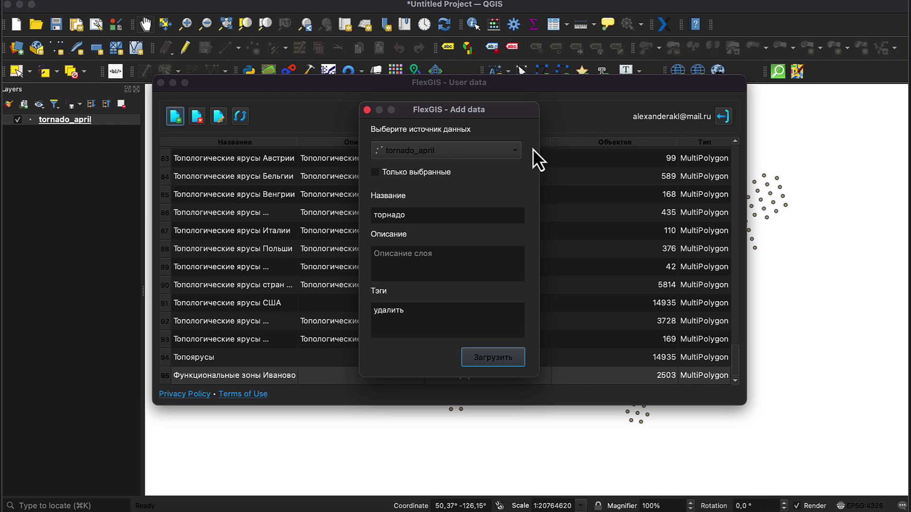
- Upload the layer with the name торнадо and the tag удалить, close the form and select the uploaded dataset in the list
{"action": "left_click", "coordinate": [412, 213]}
{"action": "left_click", "coordinate": [491, 362]}
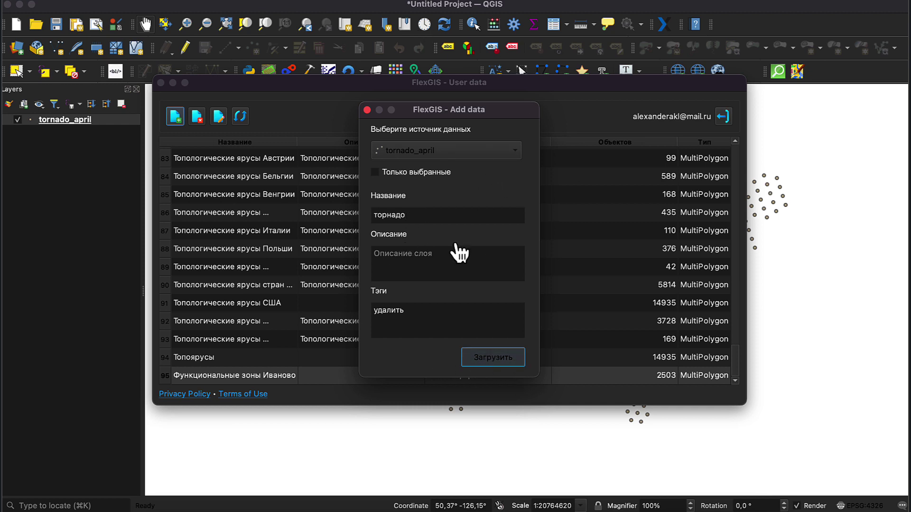
{"action": "left_click", "coordinate": [494, 264]}
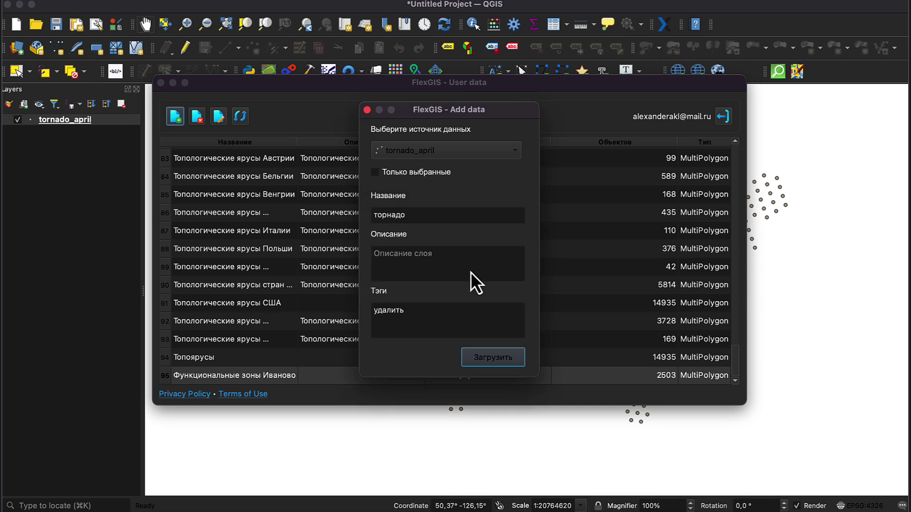
{"action": "left_click", "coordinate": [368, 110]}
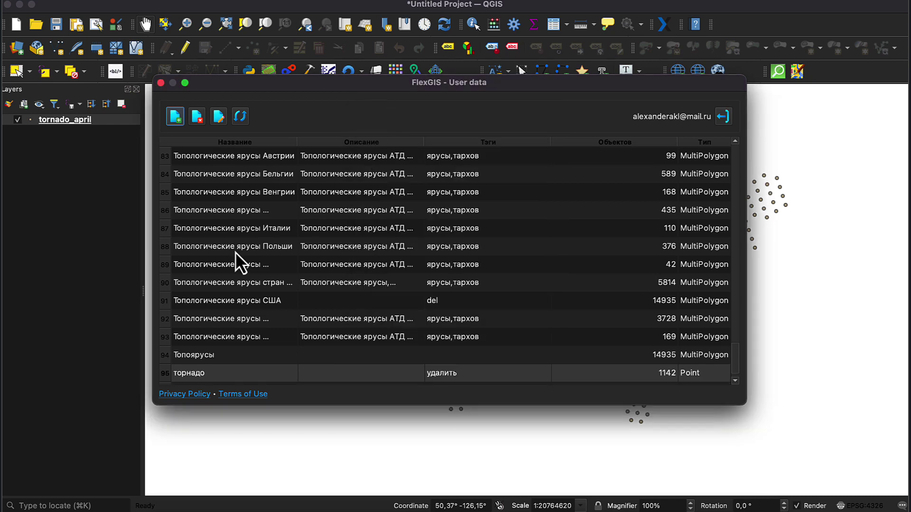
{"action": "scroll", "coordinate": [223, 281], "scroll_direction": "down", "scroll_amount": 1}
{"action": "left_click", "coordinate": [164, 365]}
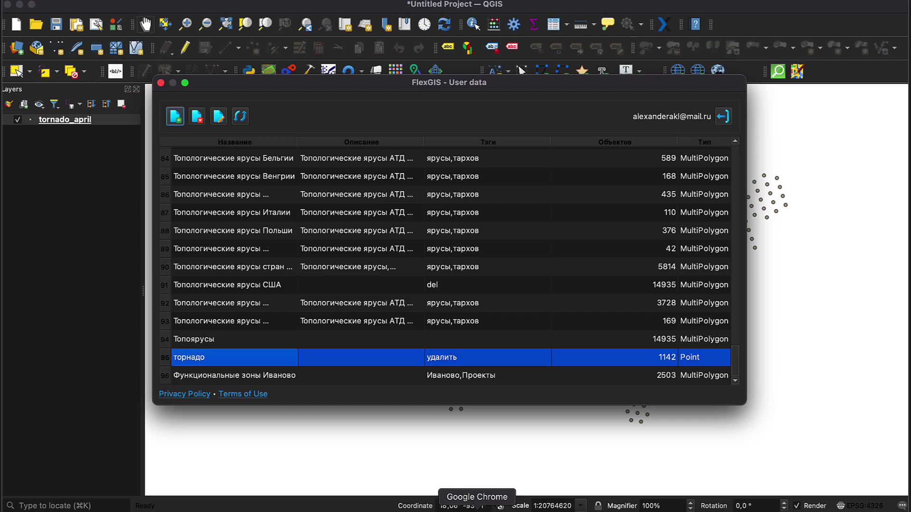
- Switch to FlexGIS in Chrome, reload Источники данных, search for торнадо to find the uploaded dataset, and clear the search
{"action": "left_click", "coordinate": [477, 508]}
{"action": "left_click", "coordinate": [280, 122]}
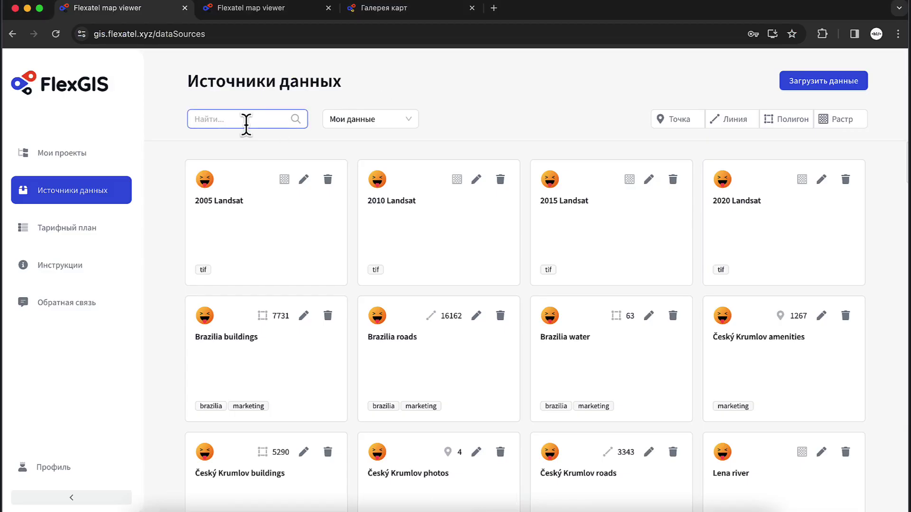
{"action": "left_click", "coordinate": [306, 34]}
{"action": "key", "text": "Return"}
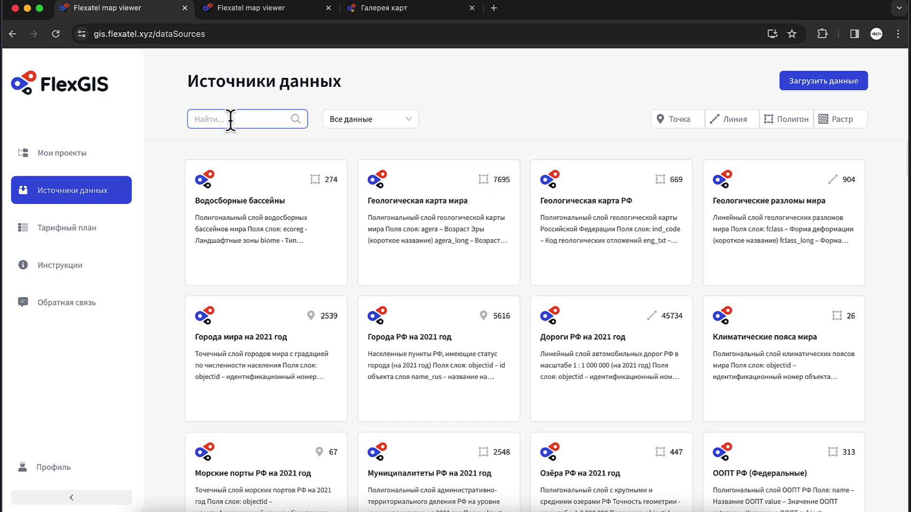
{"action": "left_click", "coordinate": [229, 118]}
{"action": "type", "text": "торнадо"}
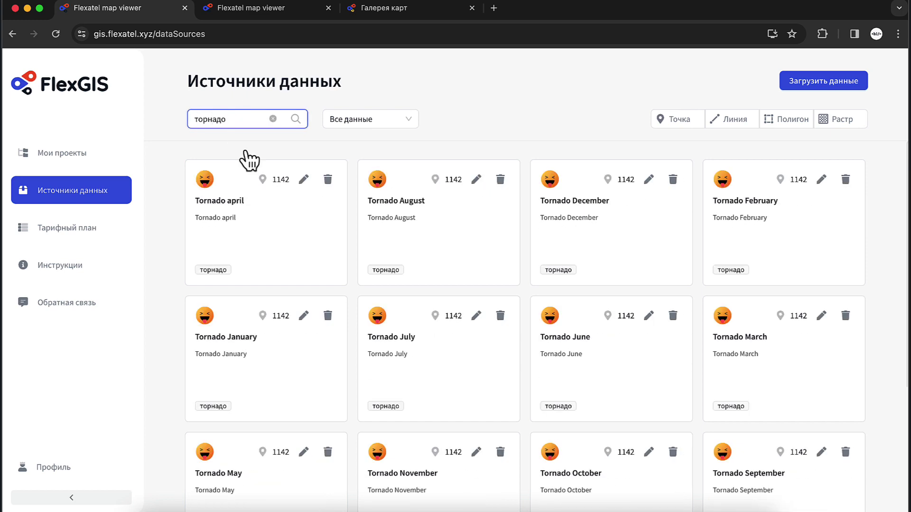
{"action": "scroll", "coordinate": [479, 351], "scroll_direction": "down", "scroll_amount": 4}
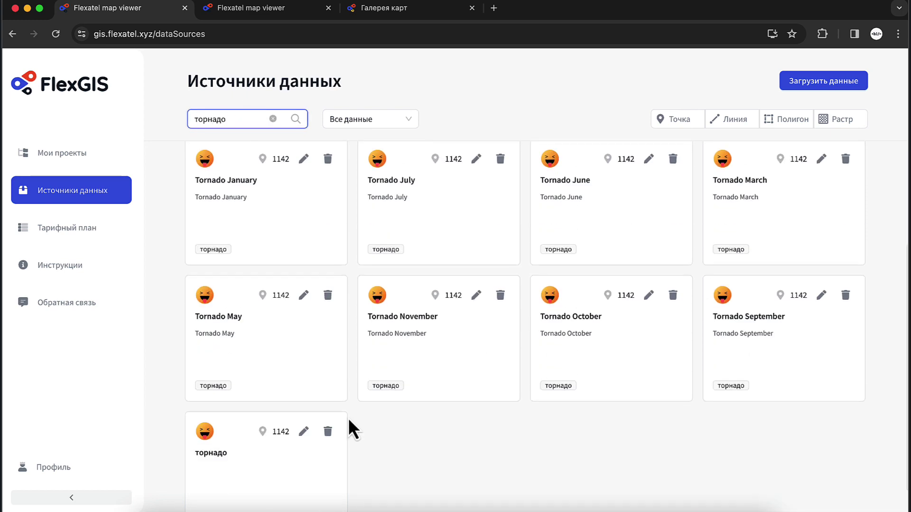
{"action": "scroll", "coordinate": [351, 428], "scroll_direction": "down", "scroll_amount": 1}
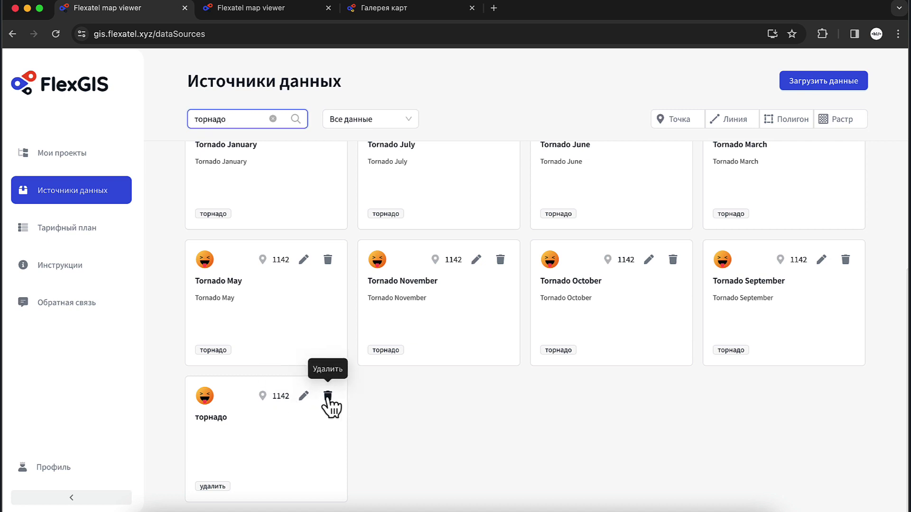
{"action": "left_click", "coordinate": [274, 119]}
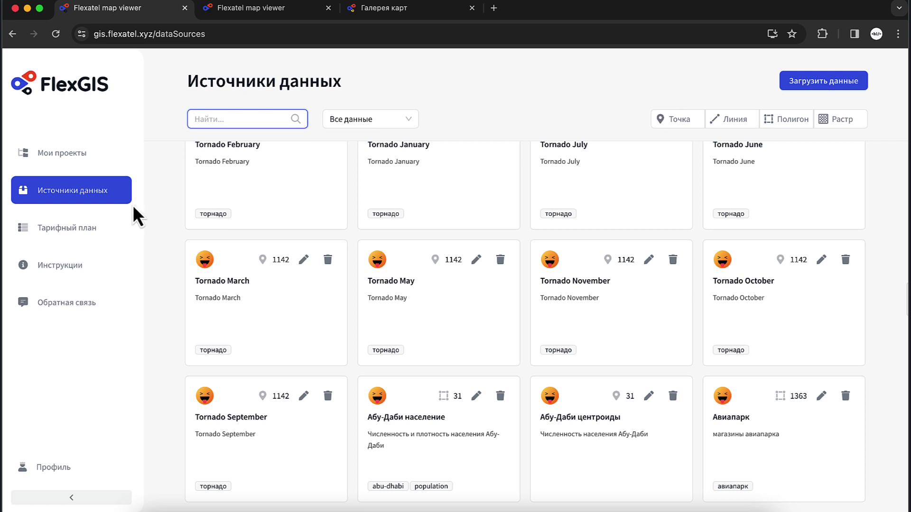
- Open Тарифный план and look over the parameters, file formats and widgets offered by the Базовый, Стандартный and Про plans
{"action": "left_click", "coordinate": [121, 232]}
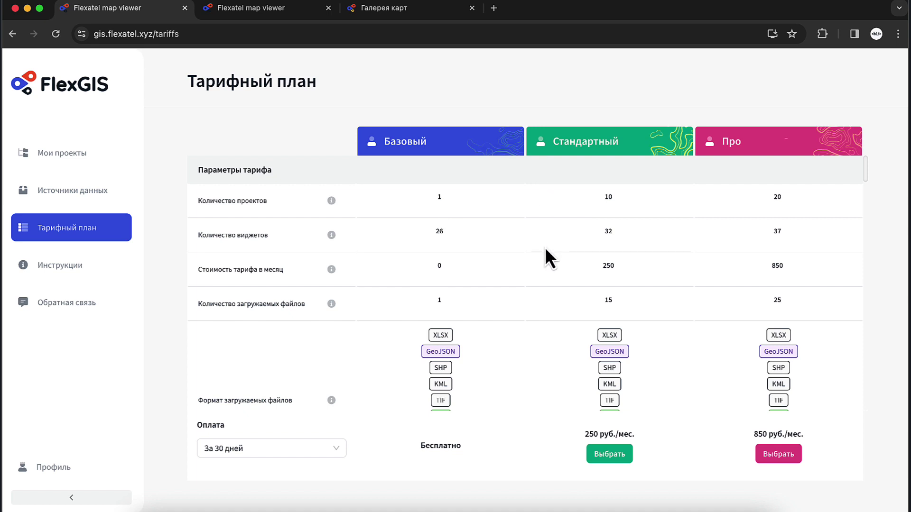
{"action": "scroll", "coordinate": [545, 252], "scroll_direction": "down", "scroll_amount": 1}
{"action": "left_click", "coordinate": [565, 21]}
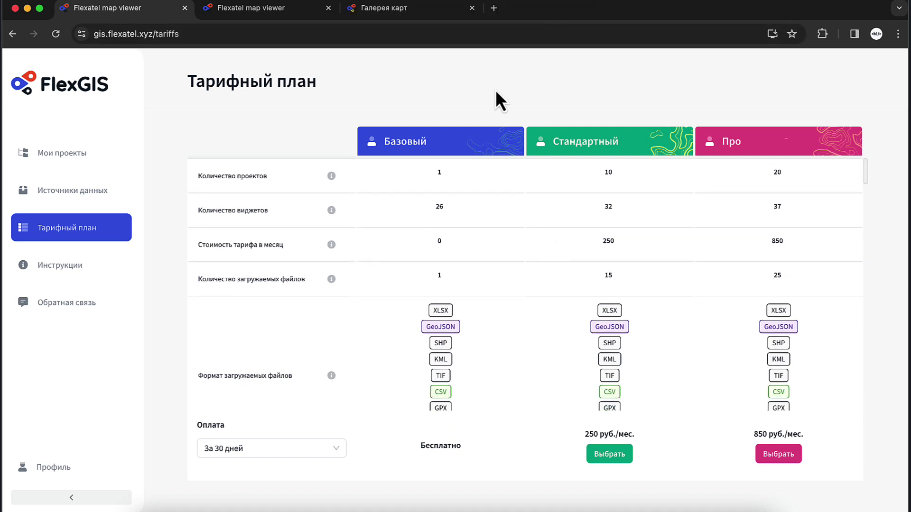
{"action": "scroll", "coordinate": [589, 324], "scroll_direction": "down", "scroll_amount": 10}
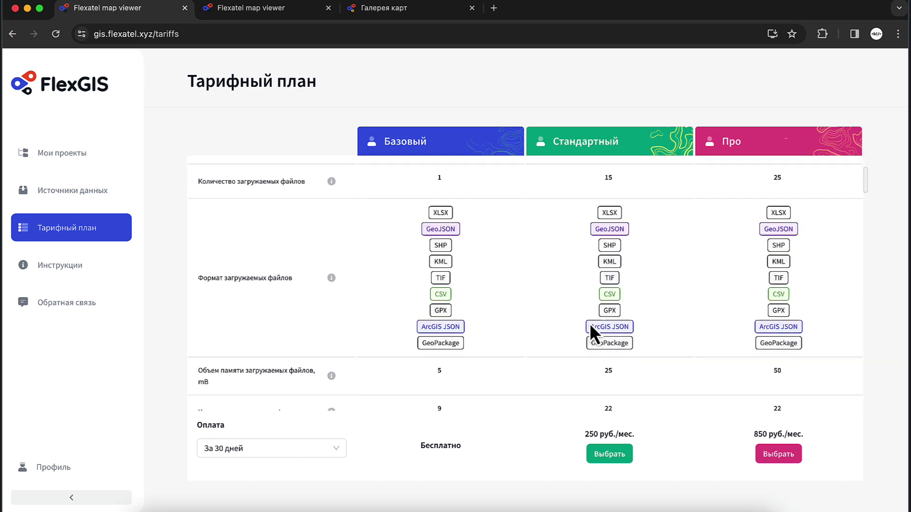
{"action": "scroll", "coordinate": [590, 323], "scroll_direction": "down", "scroll_amount": 10}
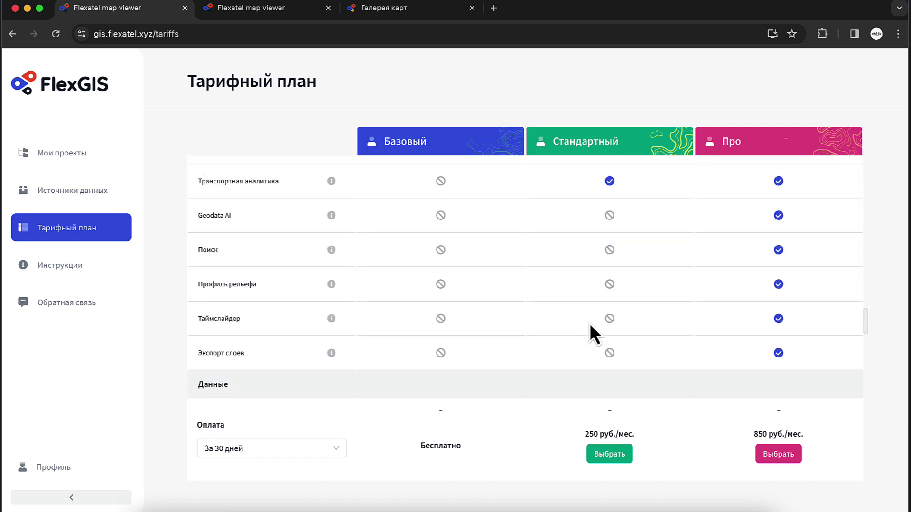
- Open the FlexGIS instructions, expand the Виджеты section and look through its topics and the getting-started page
{"action": "left_click", "coordinate": [101, 266]}
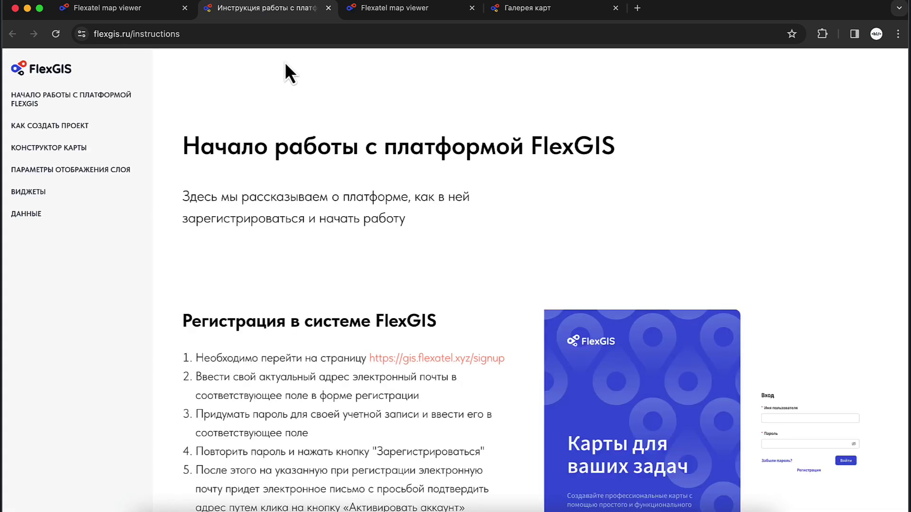
{"action": "left_click", "coordinate": [42, 192]}
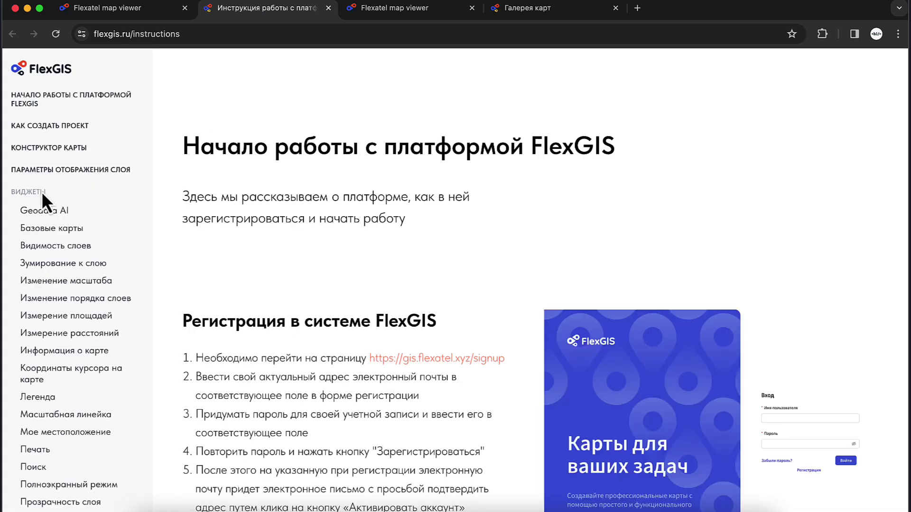
{"action": "scroll", "coordinate": [113, 202], "scroll_direction": "down", "scroll_amount": 4}
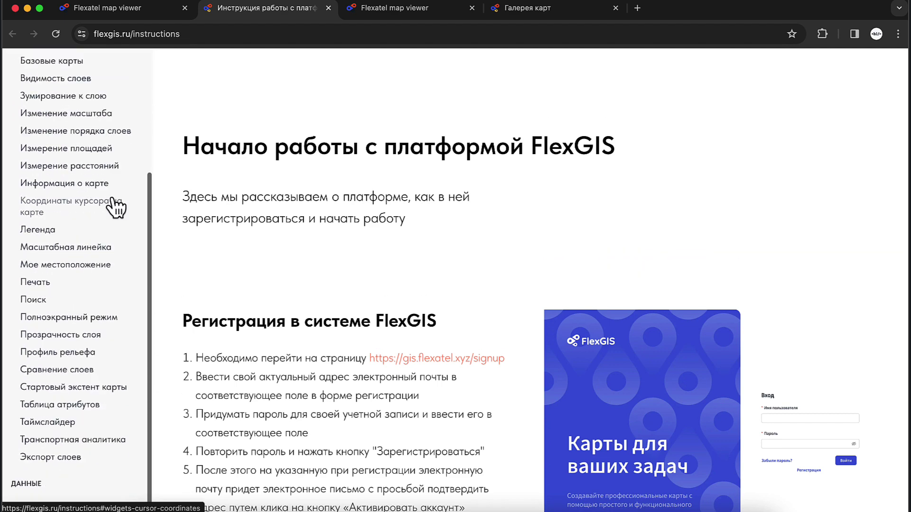
{"action": "scroll", "coordinate": [112, 201], "scroll_direction": "up", "scroll_amount": 3}
{"action": "scroll", "coordinate": [110, 198], "scroll_direction": "up", "scroll_amount": 1}
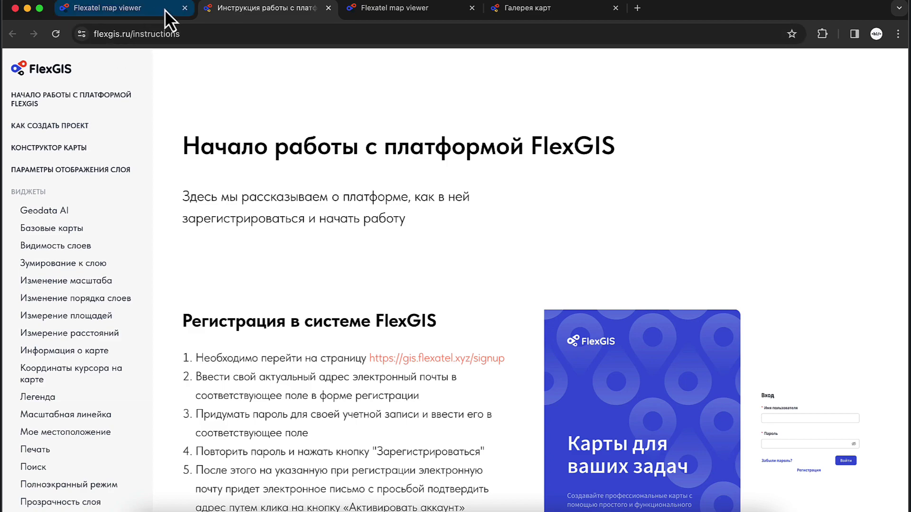
{"action": "scroll", "coordinate": [296, 276], "scroll_direction": "down", "scroll_amount": 2}
{"action": "scroll", "coordinate": [295, 275], "scroll_direction": "down", "scroll_amount": 7}
{"action": "scroll", "coordinate": [295, 279], "scroll_direction": "up", "scroll_amount": 9}
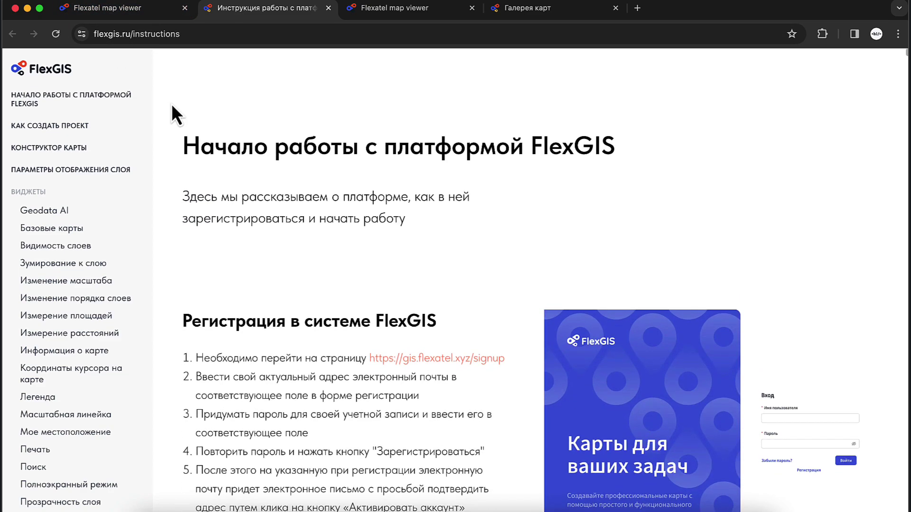
- Return to the FlexGIS account pages and look over the profile, its password change form and the profile options without changing anything
{"action": "left_click", "coordinate": [152, 14]}
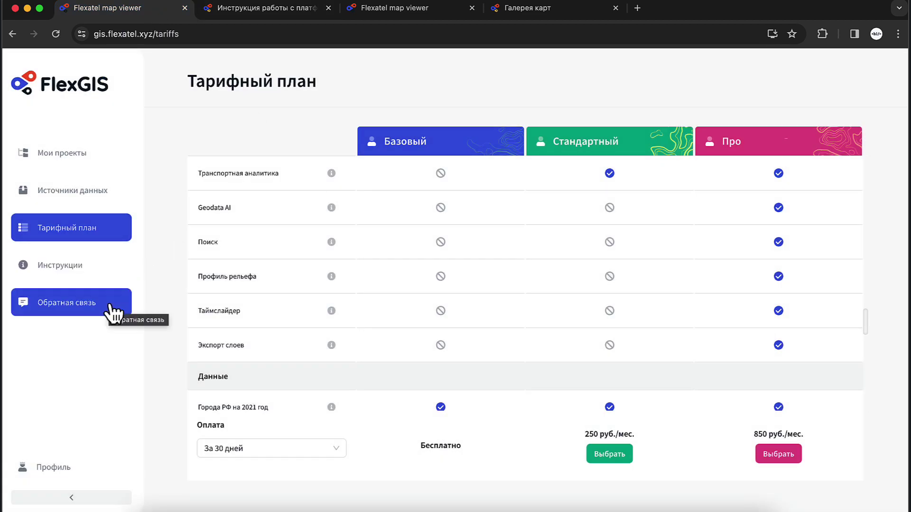
{"action": "scroll", "coordinate": [339, 280], "scroll_direction": "down", "scroll_amount": 1}
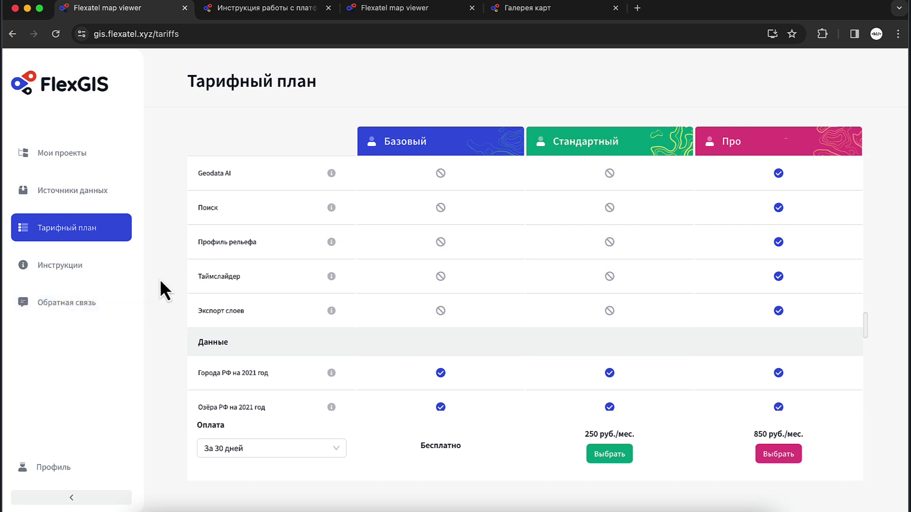
{"action": "left_click", "coordinate": [80, 484]}
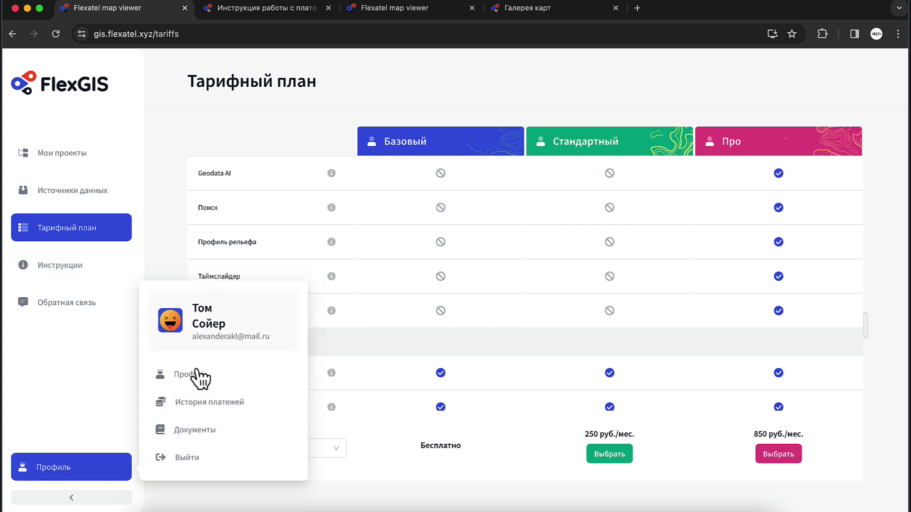
{"action": "left_click", "coordinate": [175, 377]}
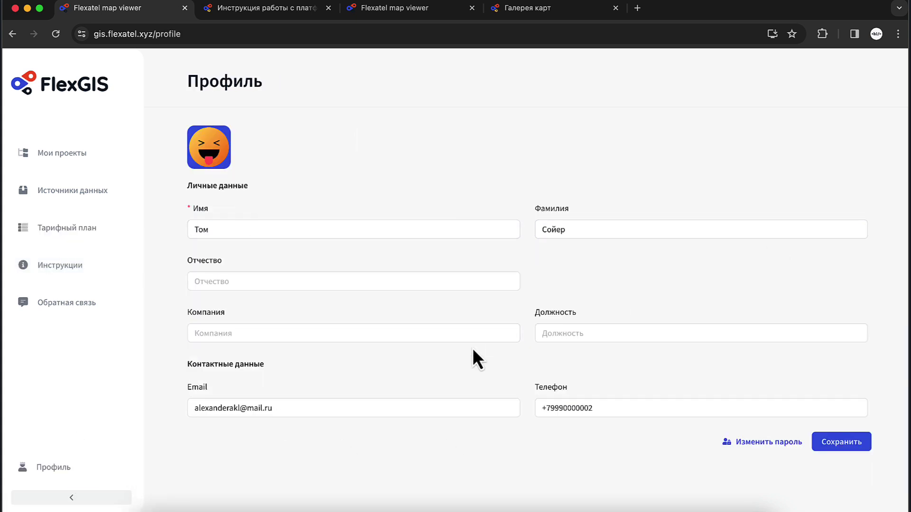
{"action": "left_click", "coordinate": [776, 442]}
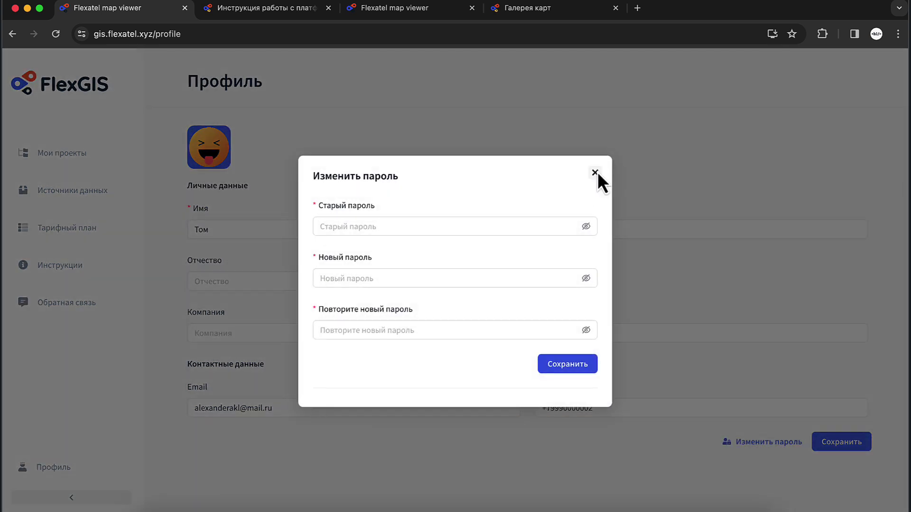
{"action": "left_click", "coordinate": [595, 173]}
{"action": "left_click", "coordinate": [72, 466]}
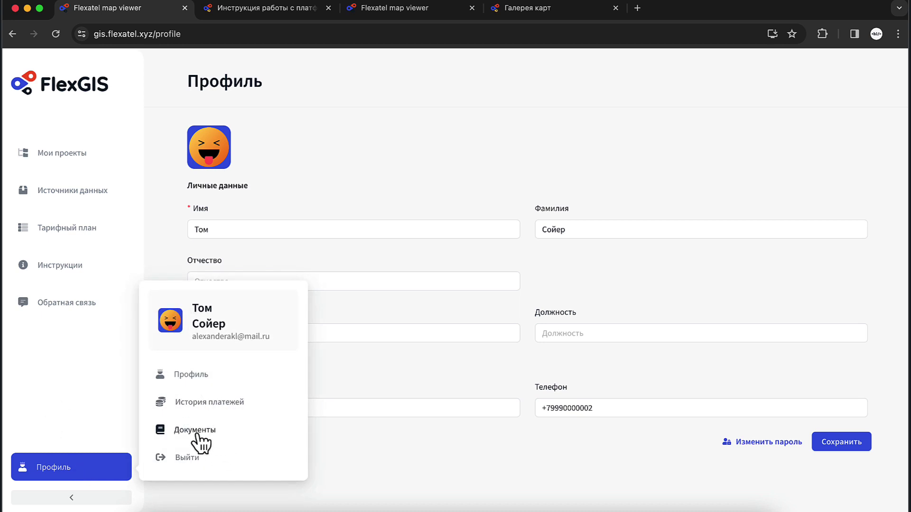
{"action": "left_click", "coordinate": [71, 393]}
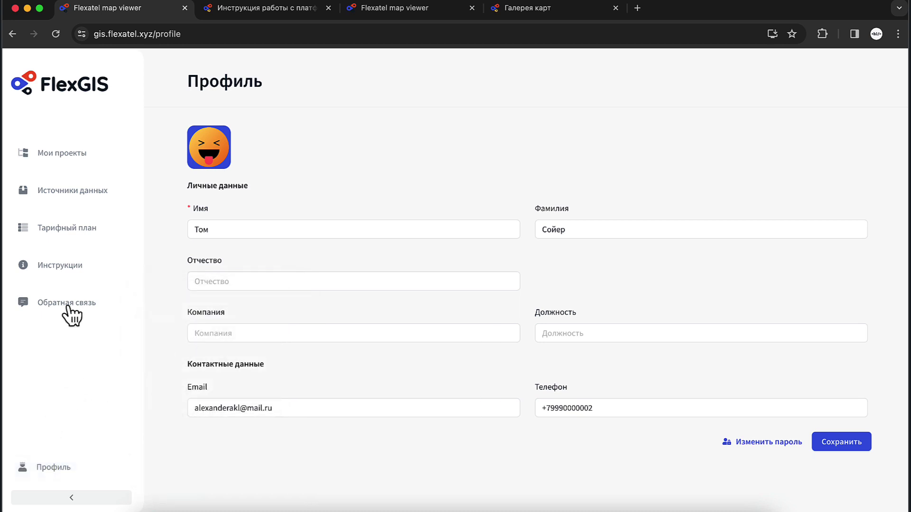
- Open the Показ project from Мои проекты for editing in the map builder and dismiss the Информация о карте window
{"action": "left_click", "coordinate": [101, 152]}
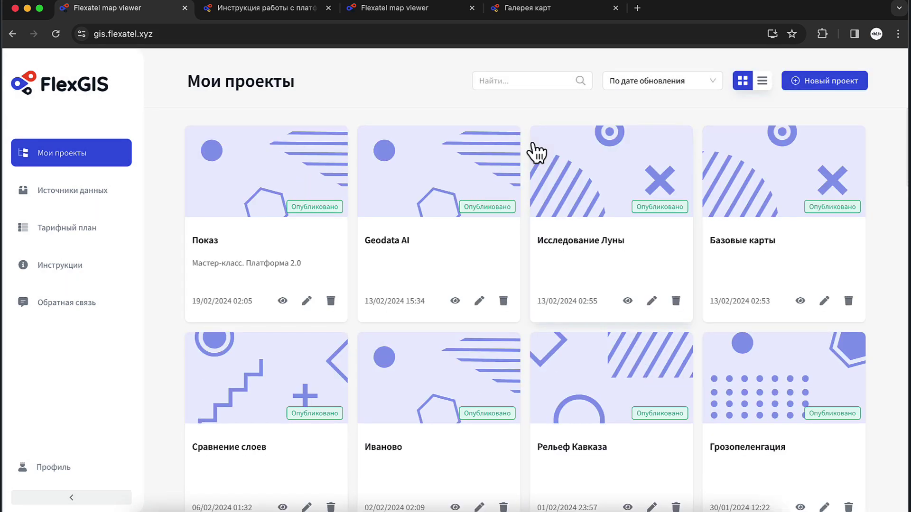
{"action": "left_click", "coordinate": [307, 302]}
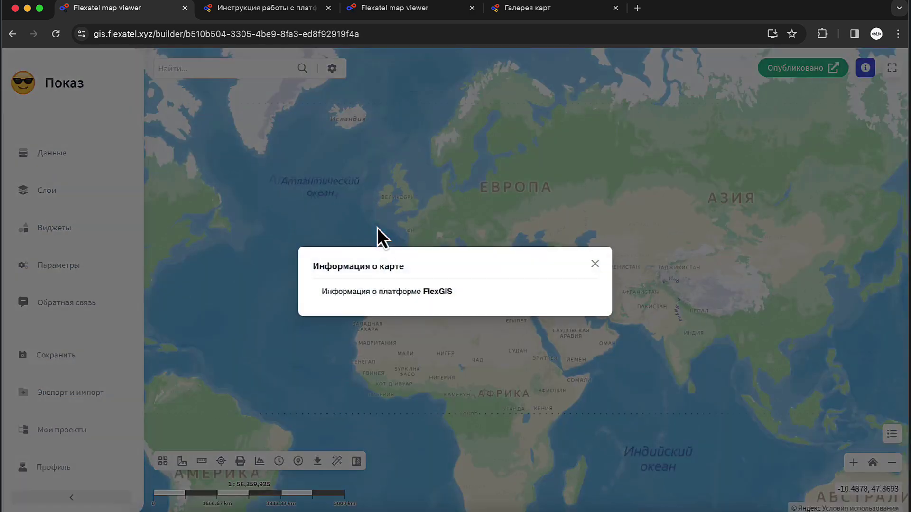
{"action": "left_click", "coordinate": [595, 264]}
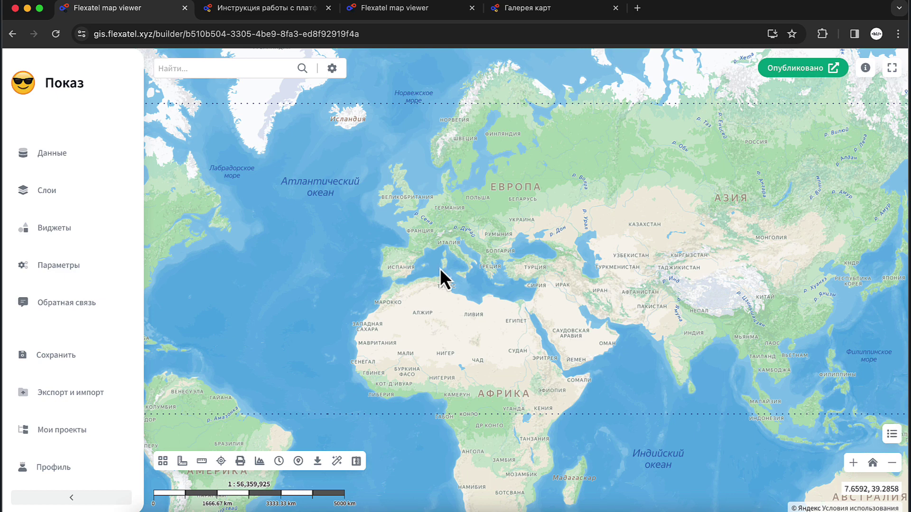
{"action": "left_click", "coordinate": [95, 152]}
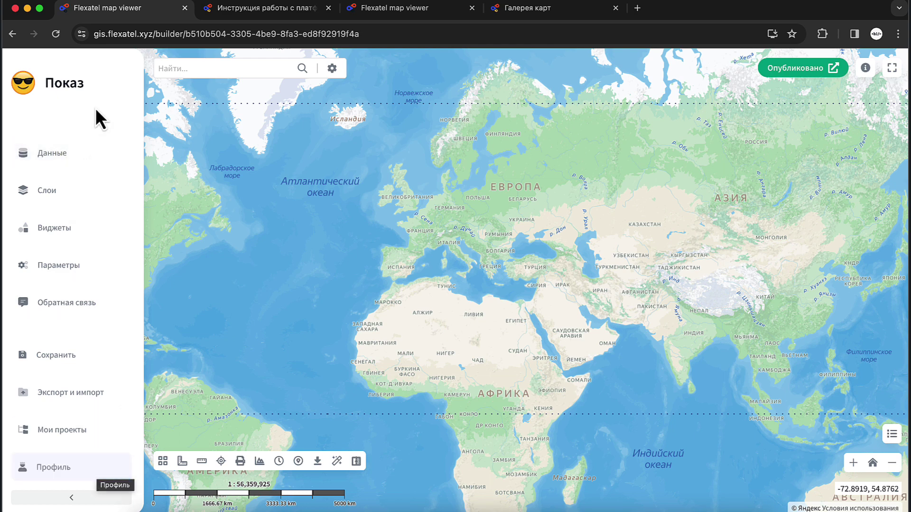
- Open the project's data section and look through the layers offered under the Данные Flexatel source
{"action": "left_click", "coordinate": [82, 161]}
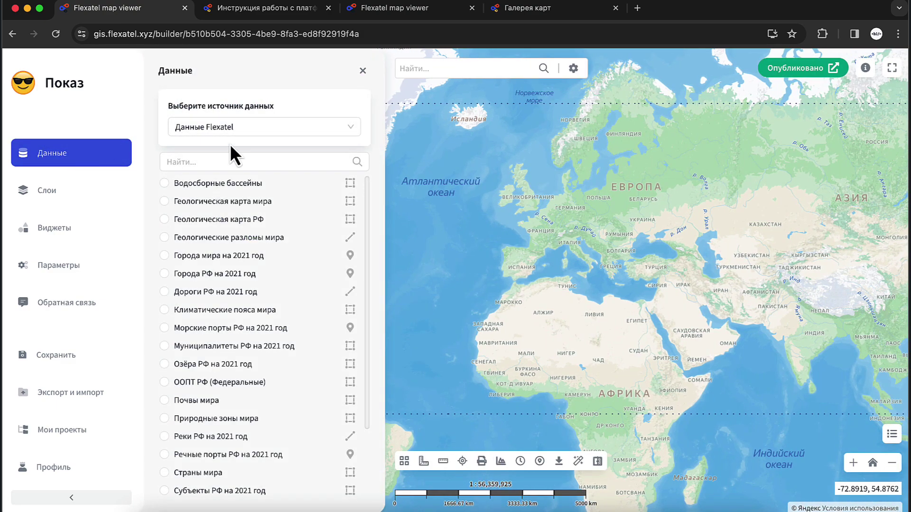
{"action": "left_click", "coordinate": [325, 137]}
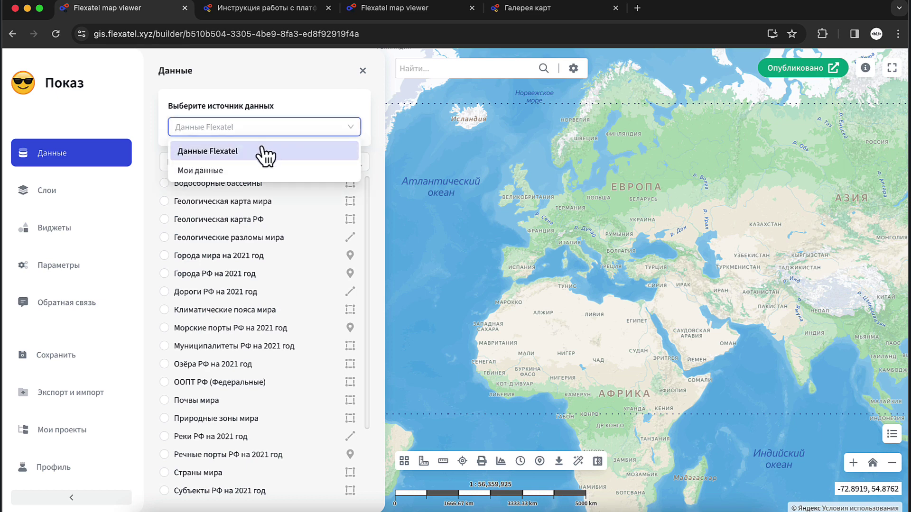
{"action": "left_click", "coordinate": [308, 126]}
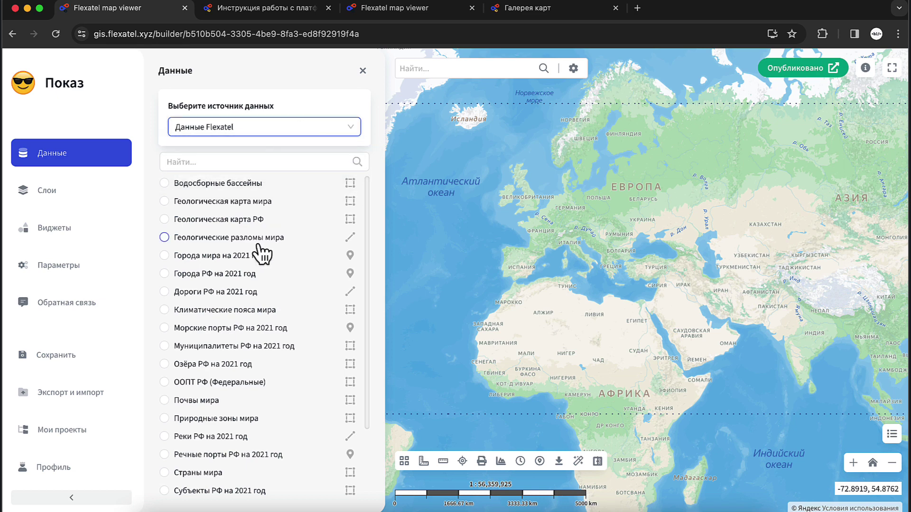
{"action": "scroll", "coordinate": [261, 254], "scroll_direction": "down", "scroll_amount": 3}
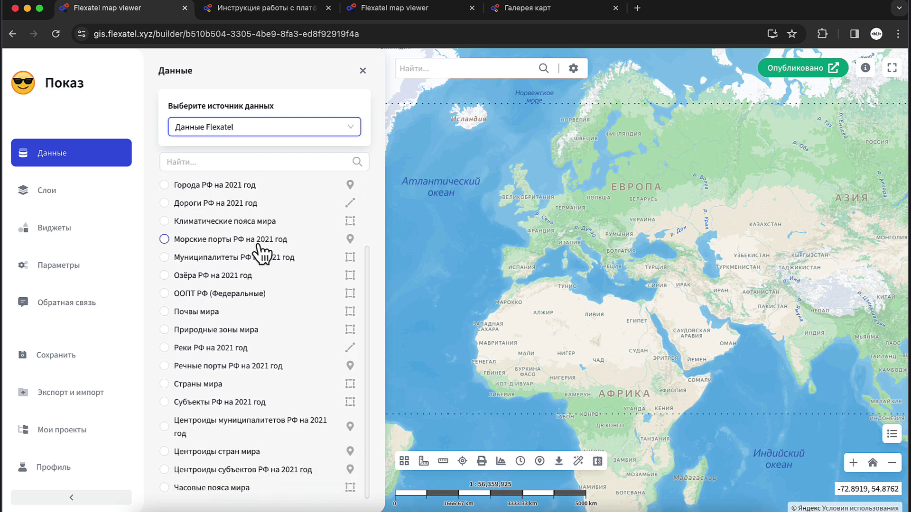
{"action": "scroll", "coordinate": [261, 254], "scroll_direction": "up", "scroll_amount": 3}
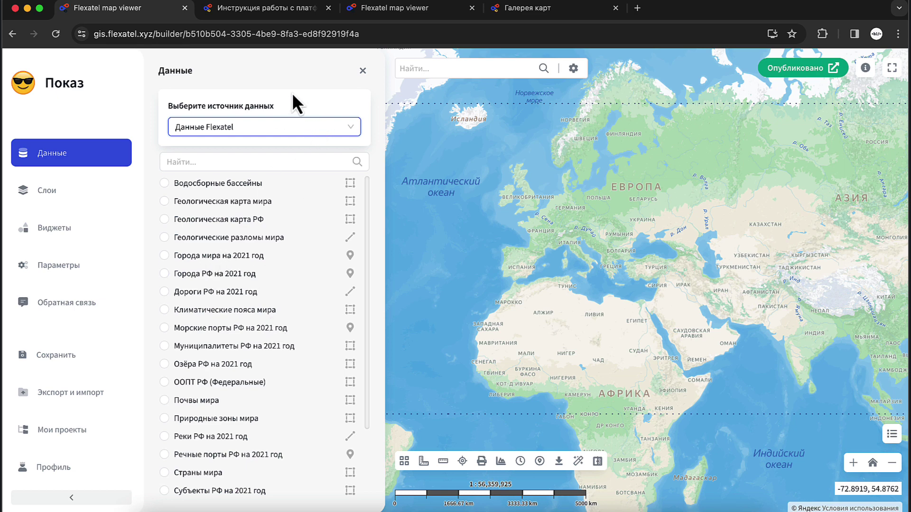
- Look at the Мои данные source briefly and return to the Данные Flexatel source
{"action": "left_click", "coordinate": [287, 127]}
{"action": "left_click", "coordinate": [226, 170]}
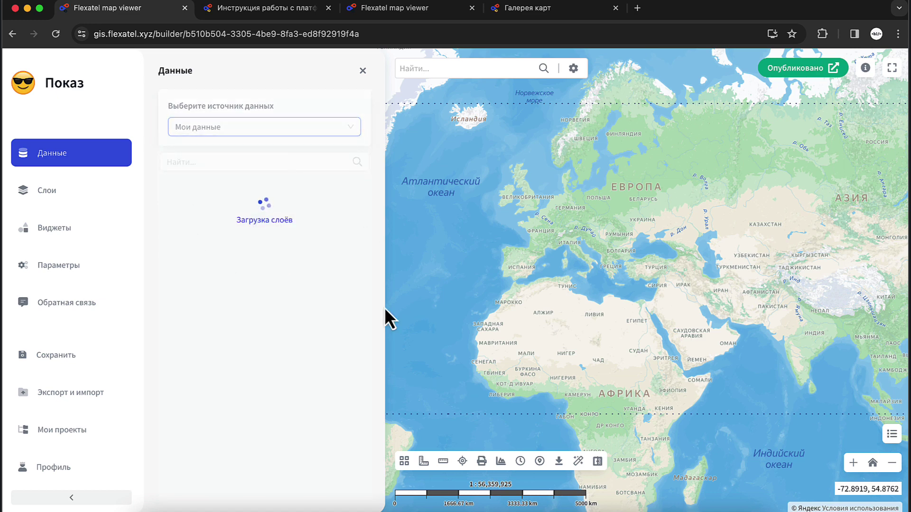
{"action": "scroll", "coordinate": [256, 304], "scroll_direction": "down", "scroll_amount": 5}
{"action": "scroll", "coordinate": [257, 304], "scroll_direction": "up", "scroll_amount": 5}
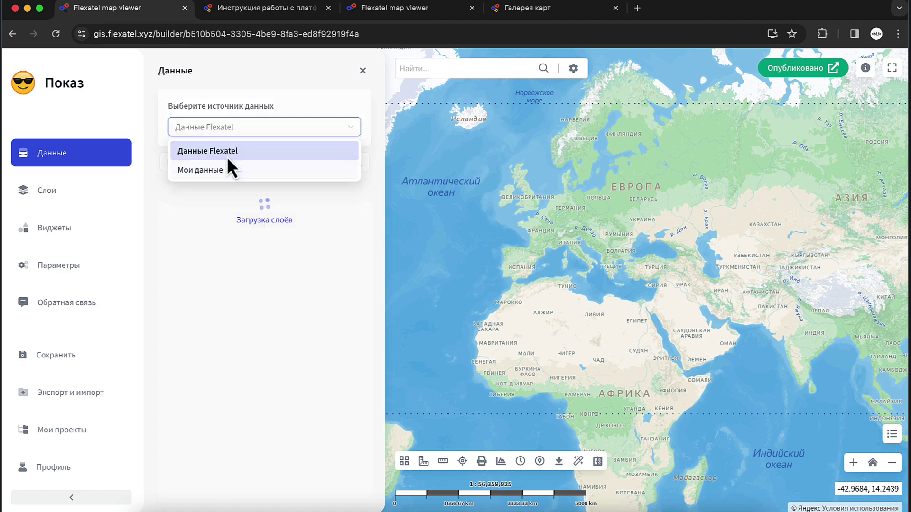
{"action": "left_click", "coordinate": [227, 152]}
- Add the Города мира на 2021 год layer from Данные Flexatel to the map as Вектор
{"action": "left_click", "coordinate": [203, 255]}
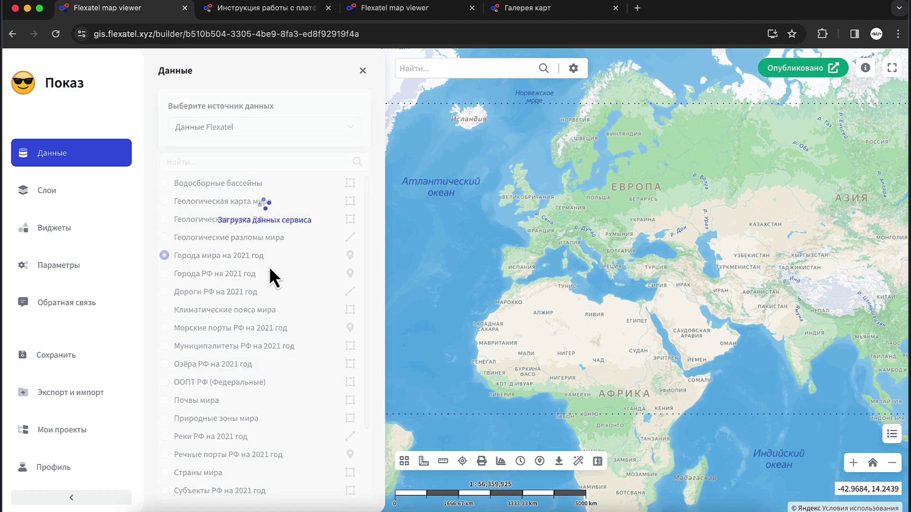
{"action": "scroll", "coordinate": [269, 267], "scroll_direction": "down", "scroll_amount": 2}
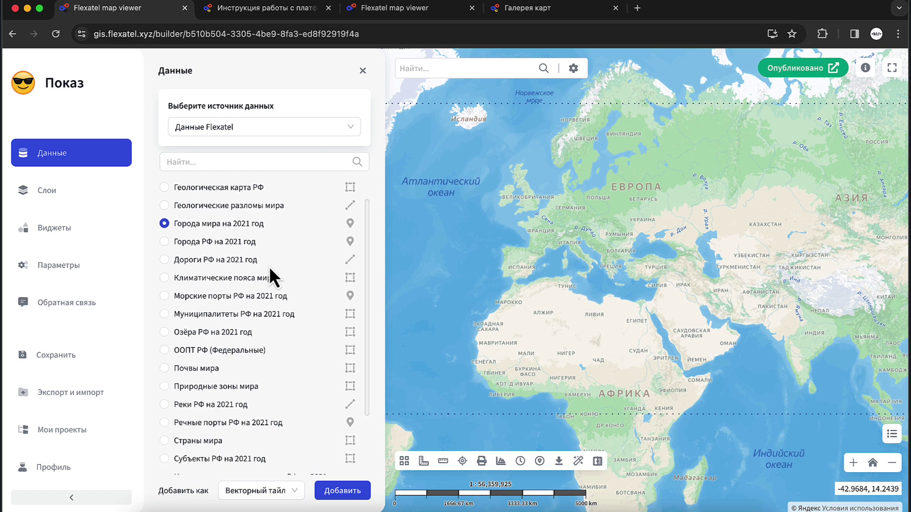
{"action": "scroll", "coordinate": [269, 267], "scroll_direction": "up", "scroll_amount": 2}
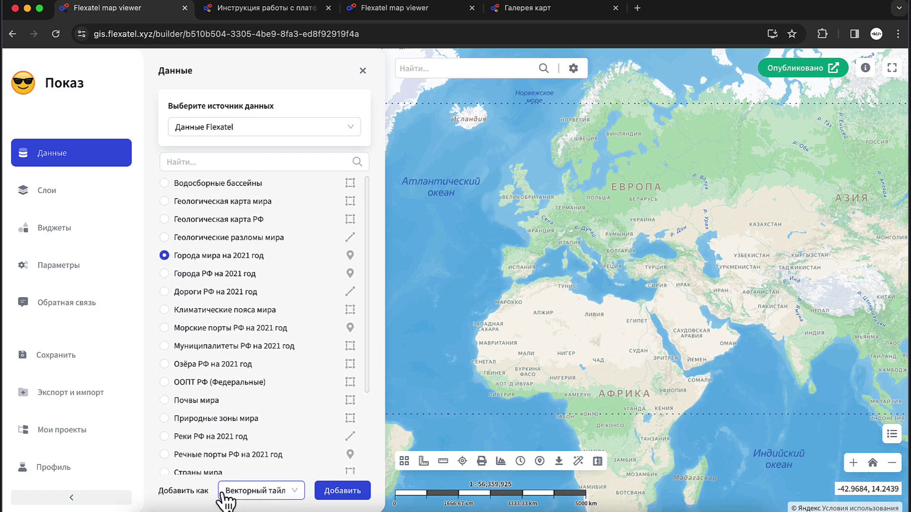
{"action": "left_click", "coordinate": [297, 492]}
{"action": "left_click", "coordinate": [272, 494]}
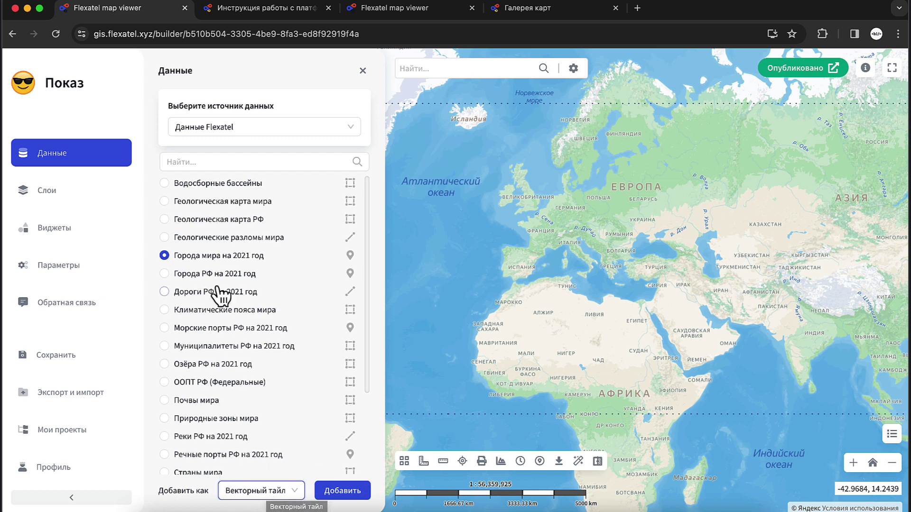
{"action": "left_click", "coordinate": [287, 495]}
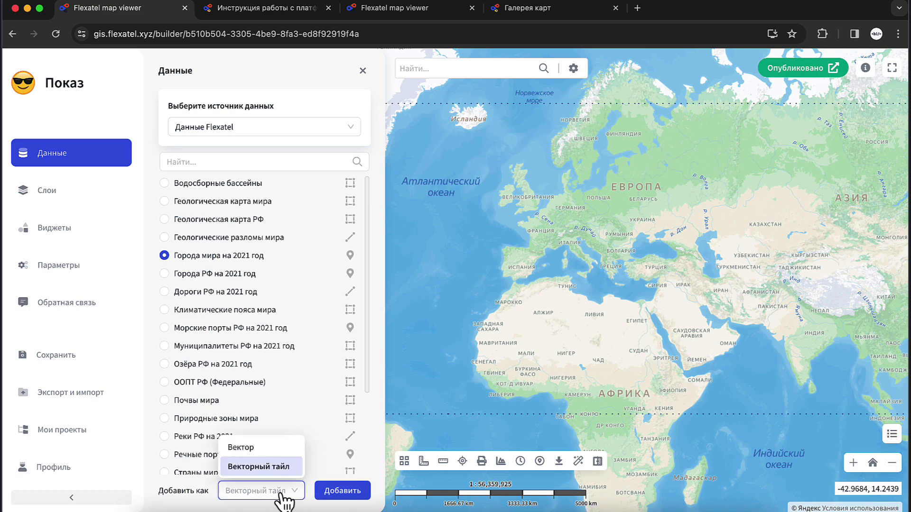
{"action": "left_click", "coordinate": [242, 448]}
{"action": "left_click", "coordinate": [342, 491]}
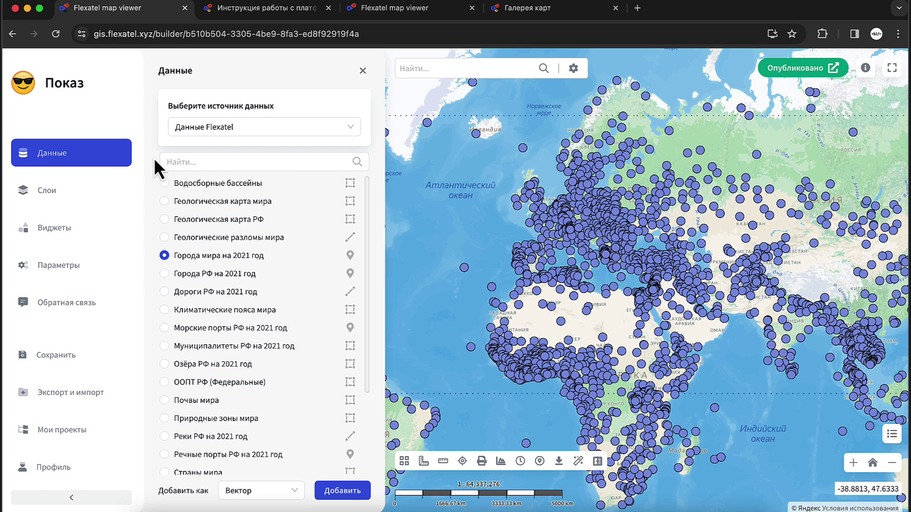
- Hide the newly added Города мира на 2021 год vector layer in the project's layer list
{"action": "left_click", "coordinate": [76, 199]}
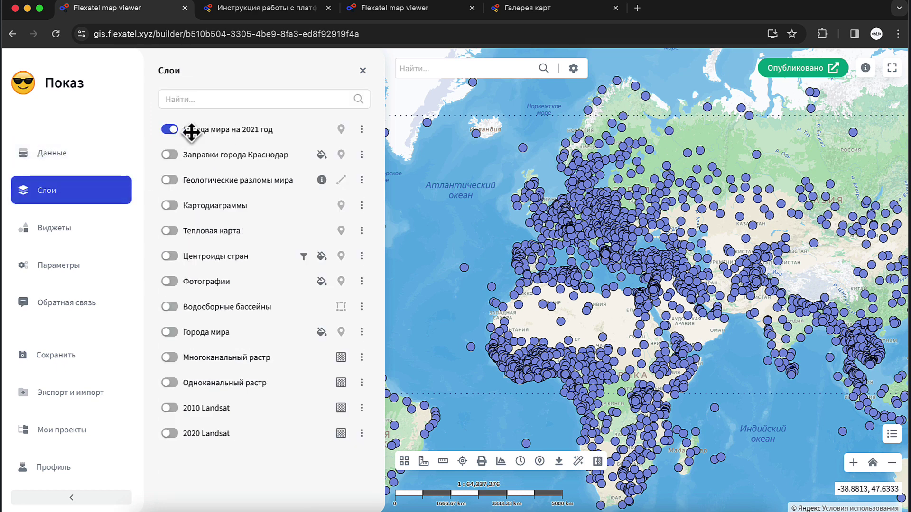
{"action": "left_click", "coordinate": [89, 150]}
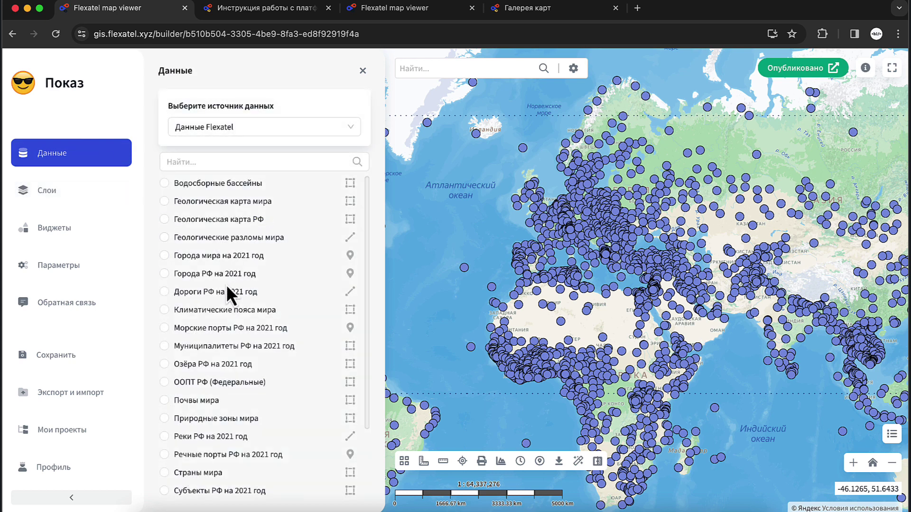
{"action": "left_click", "coordinate": [91, 196]}
{"action": "left_click", "coordinate": [169, 129]}
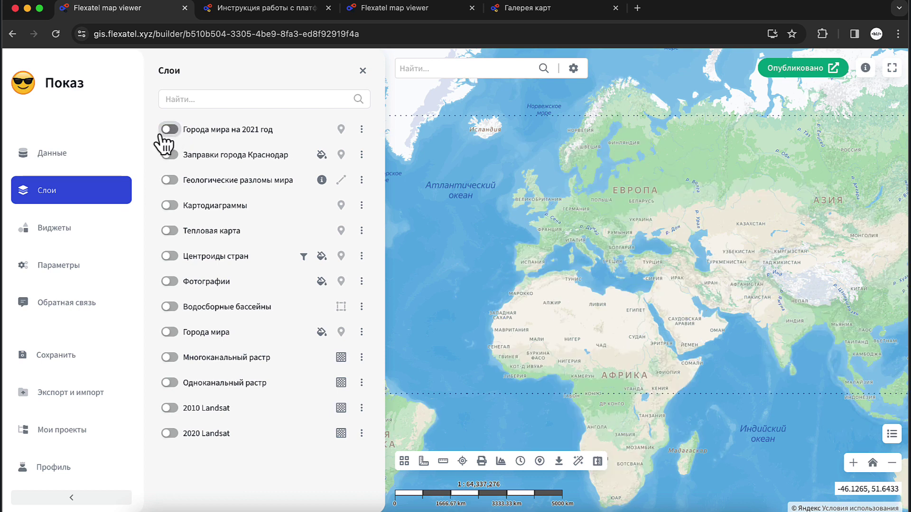
- Add Города мира на 2021 год as Векторный тайл and examine its points at world scale and over Europe
{"action": "left_click", "coordinate": [86, 154]}
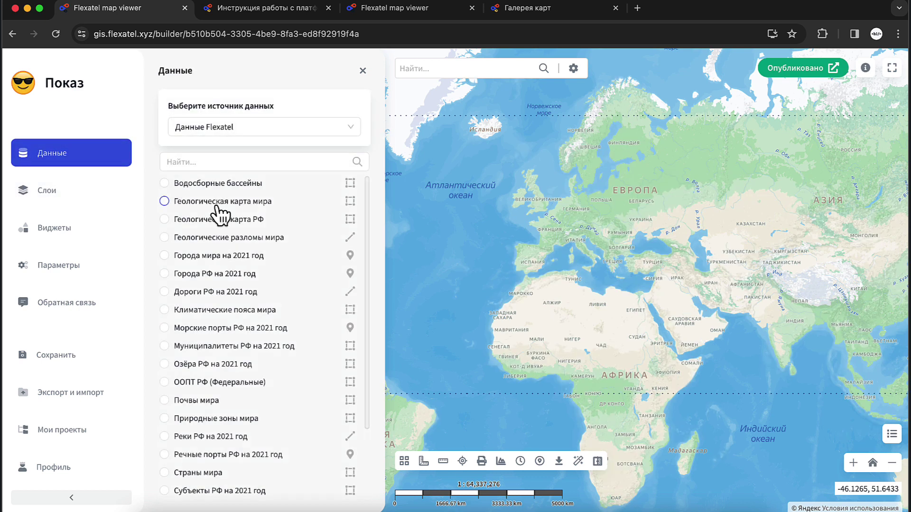
{"action": "left_click", "coordinate": [209, 256]}
{"action": "left_click", "coordinate": [355, 490]}
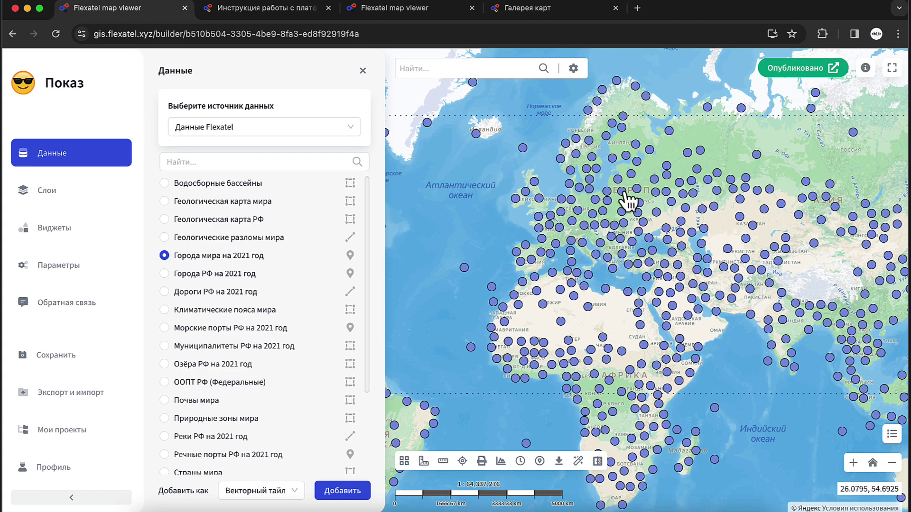
{"action": "scroll", "coordinate": [629, 201], "scroll_direction": "down", "scroll_amount": 3}
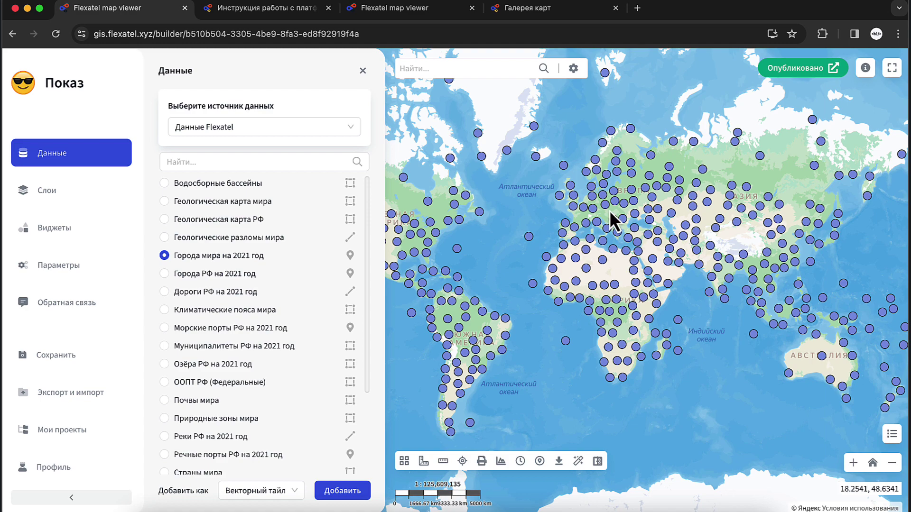
{"action": "scroll", "coordinate": [609, 210], "scroll_direction": "up", "scroll_amount": 2}
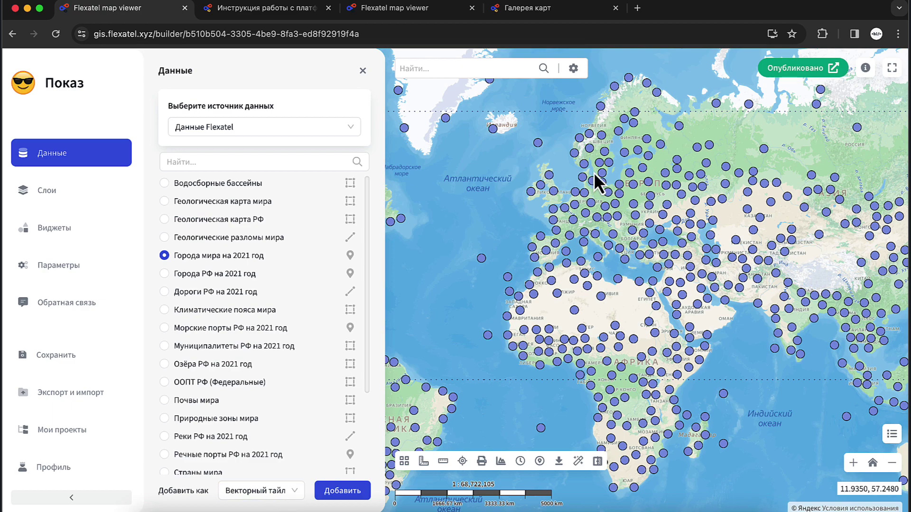
{"action": "scroll", "coordinate": [620, 175], "scroll_direction": "up", "scroll_amount": 5}
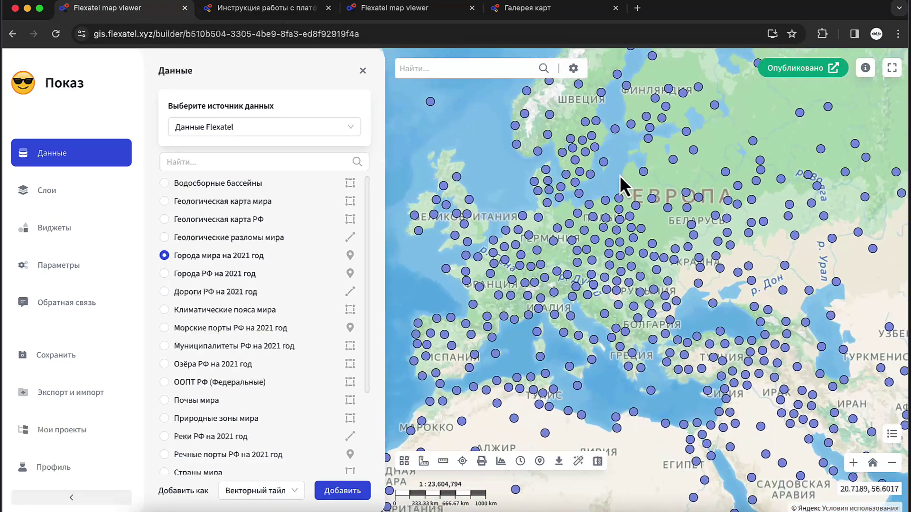
{"action": "scroll", "coordinate": [518, 237], "scroll_direction": "up", "scroll_amount": 4}
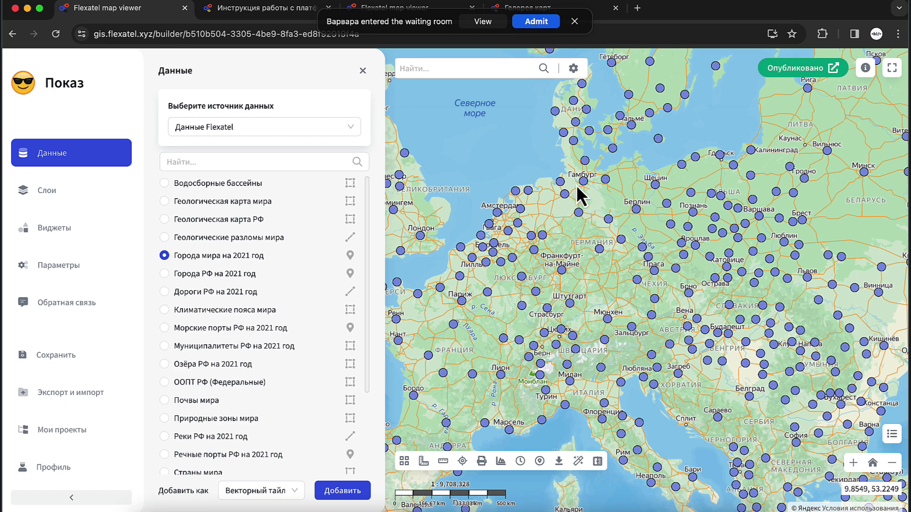
- Admit the participant from the meeting's waiting room
{"action": "left_click", "coordinate": [536, 21]}
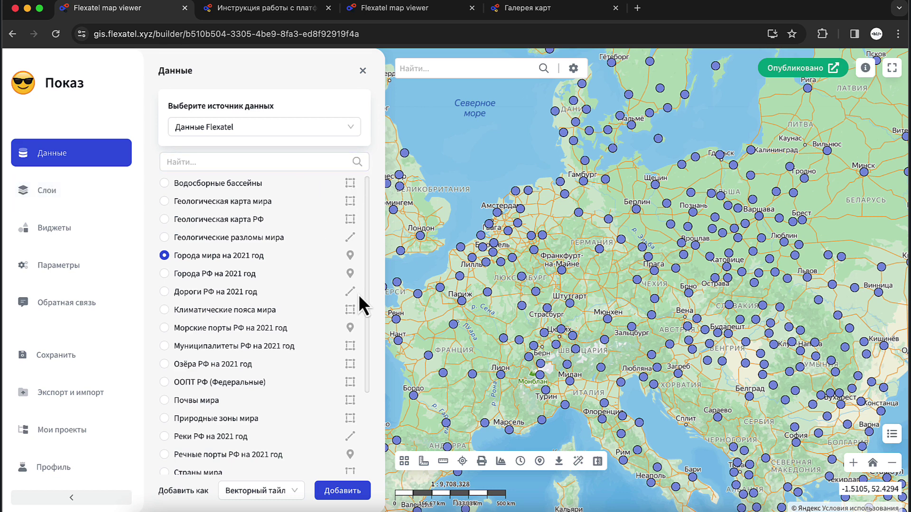
- Look over the remaining Flexatel layers and switch the data source to Мои данные to view its layers
{"action": "scroll", "coordinate": [353, 268], "scroll_direction": "down", "scroll_amount": 5}
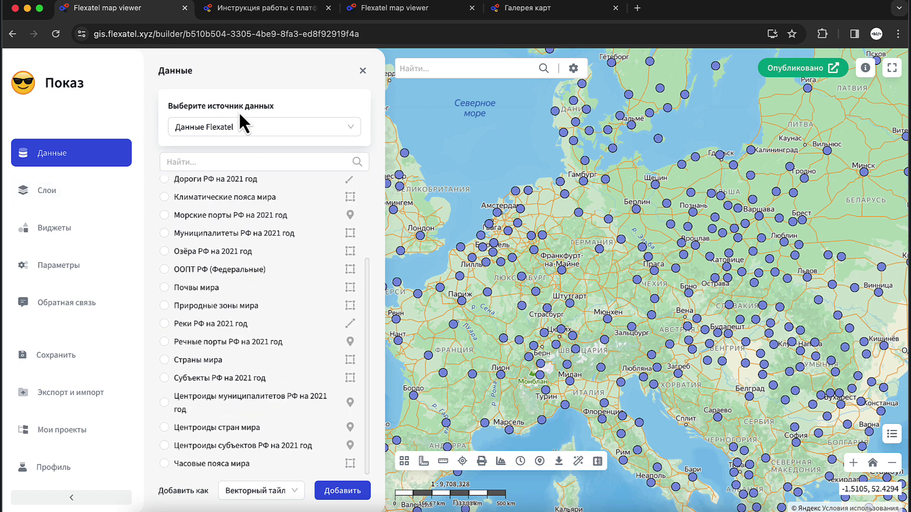
{"action": "left_click", "coordinate": [246, 134]}
{"action": "left_click", "coordinate": [212, 172]}
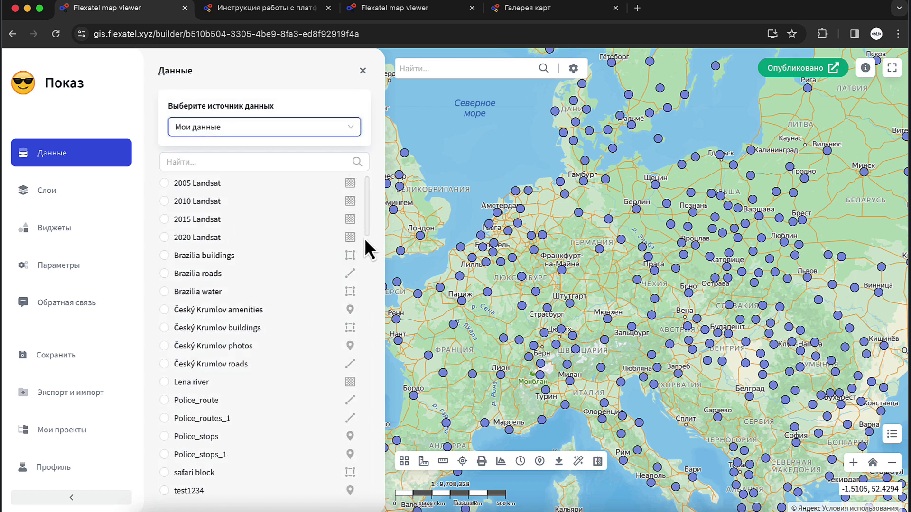
- Hide the vector-tile Города мира на 2021 год layer in the layer list
{"action": "left_click", "coordinate": [85, 202]}
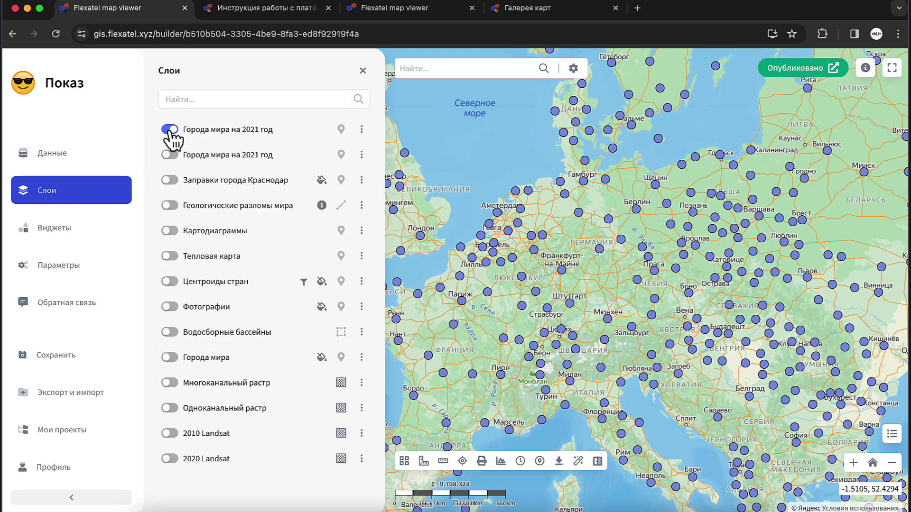
{"action": "left_click", "coordinate": [170, 131]}
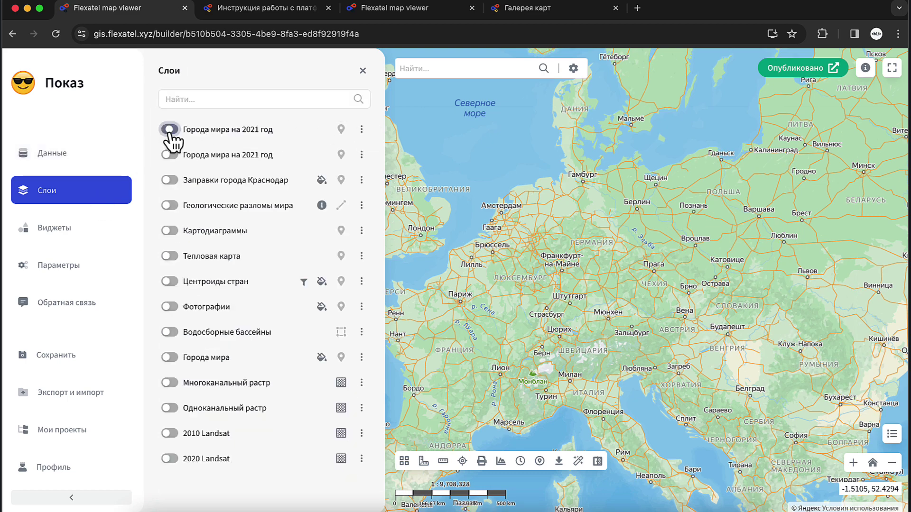
{"action": "scroll", "coordinate": [549, 258], "scroll_direction": "down", "scroll_amount": 2}
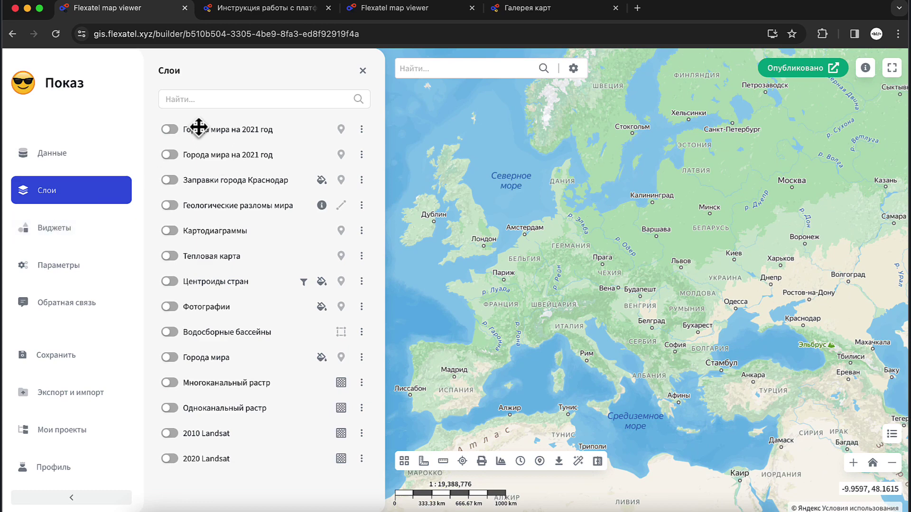
{"action": "left_click", "coordinate": [81, 161]}
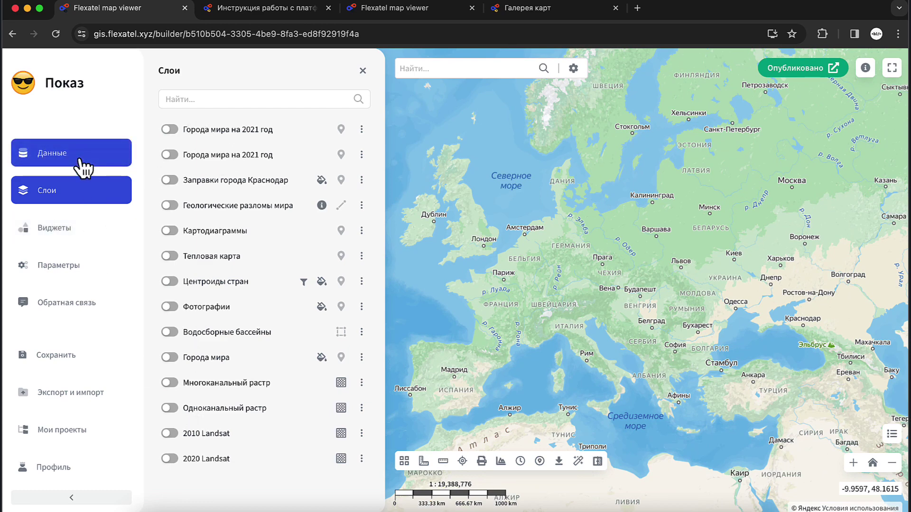
- Open the parameters of the first Города мира на 2021 год layer, look over them, and close without changes
{"action": "left_click", "coordinate": [361, 129]}
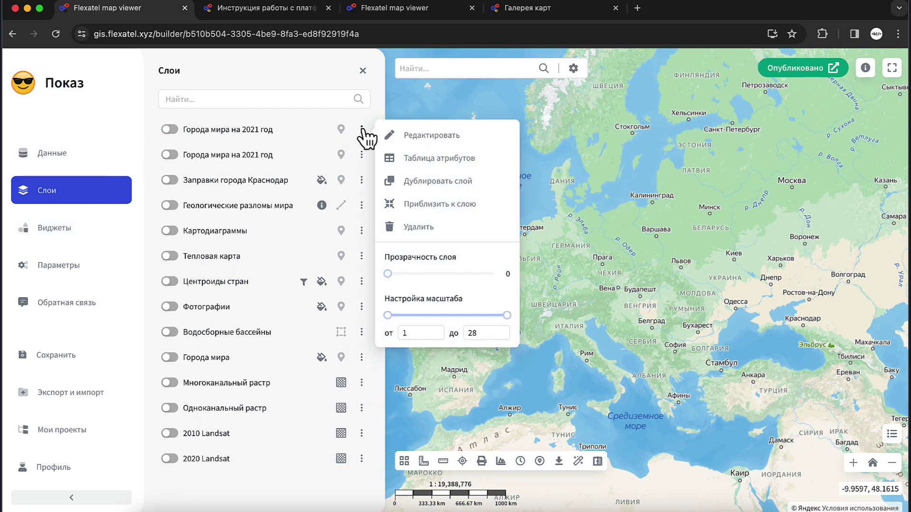
{"action": "left_click", "coordinate": [442, 138]}
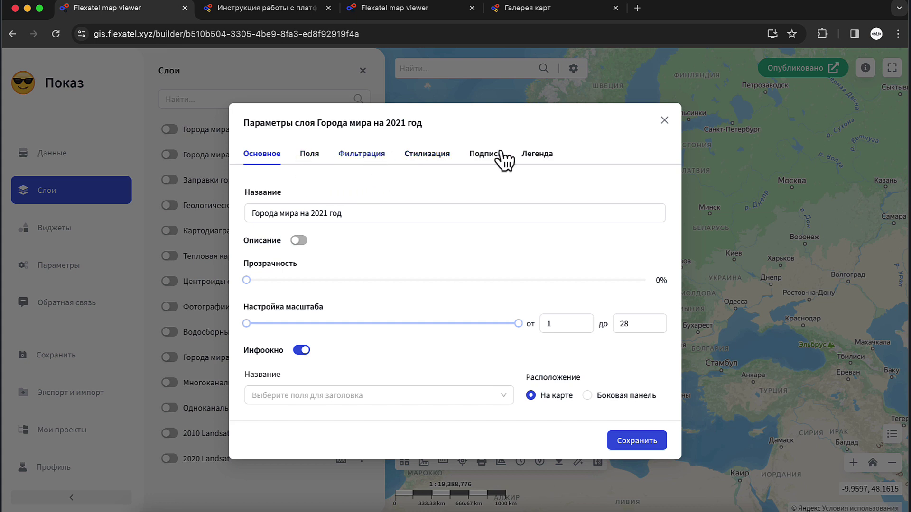
{"action": "left_click", "coordinate": [664, 121]}
- In the widget list, try turning the Базовые карты widget off and on, and preview its basemap chooser on the map
{"action": "left_click", "coordinate": [99, 231]}
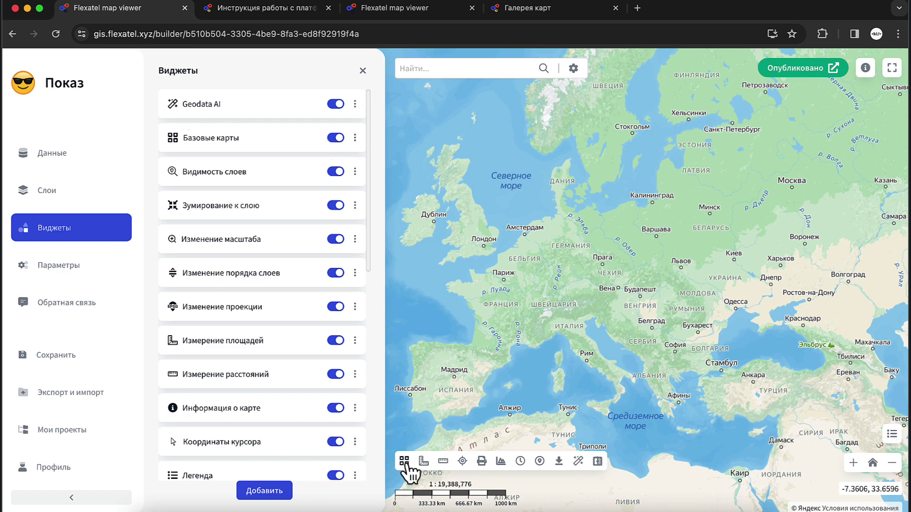
{"action": "left_click", "coordinate": [336, 138]}
{"action": "left_click", "coordinate": [336, 139]}
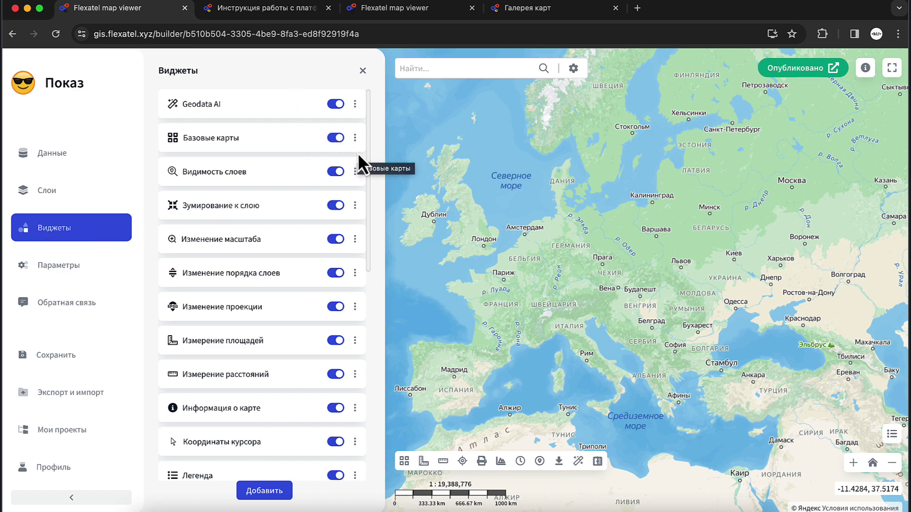
{"action": "left_click", "coordinate": [405, 461]}
{"action": "left_click", "coordinate": [406, 463]}
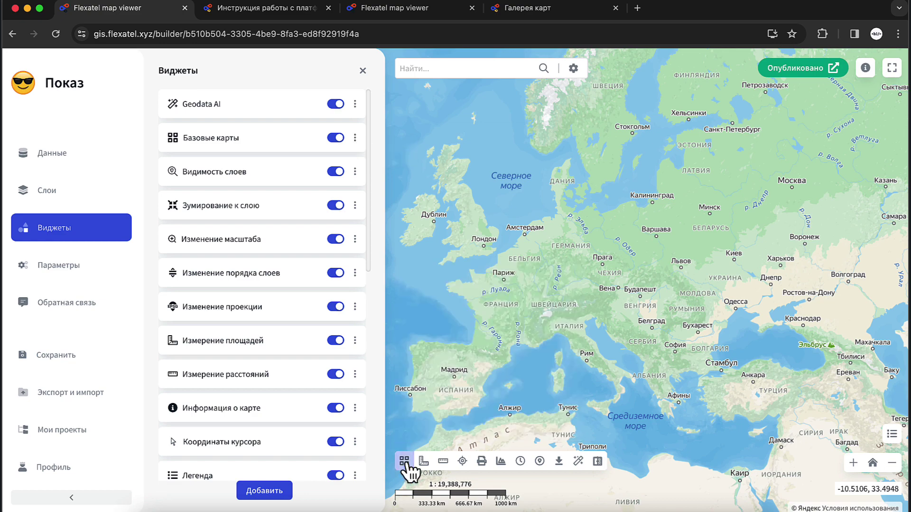
- Open the settings of the Базовые карты widget, look through the available basemaps, and close without changes
{"action": "left_click", "coordinate": [355, 137]}
{"action": "left_click", "coordinate": [411, 142]}
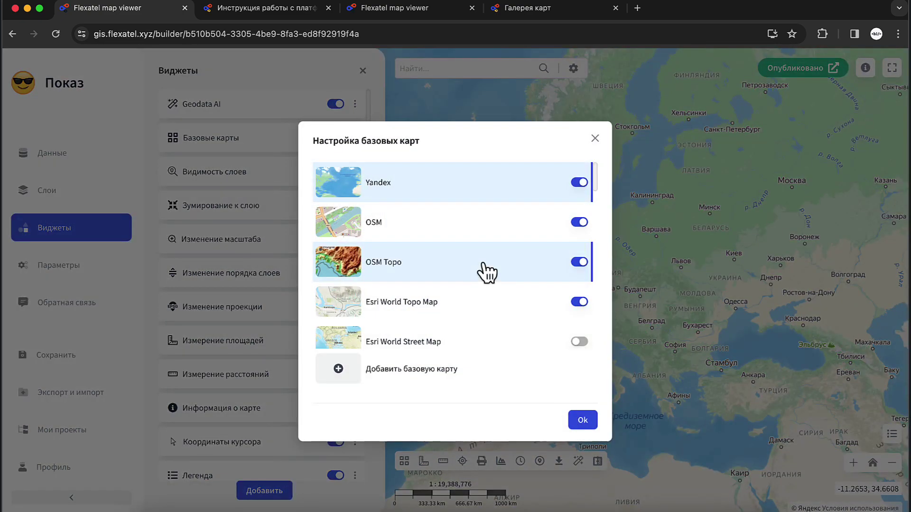
{"action": "scroll", "coordinate": [484, 270], "scroll_direction": "down", "scroll_amount": 15}
{"action": "scroll", "coordinate": [486, 273], "scroll_direction": "down", "scroll_amount": 10}
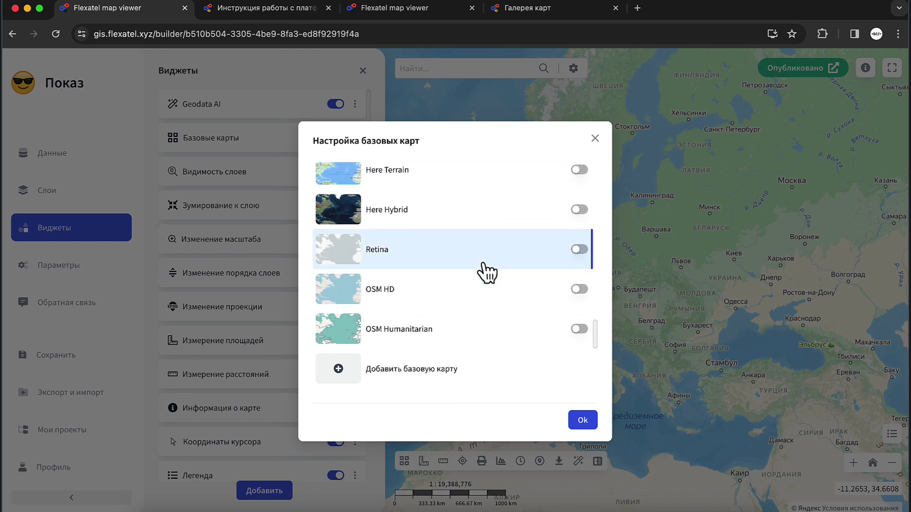
{"action": "scroll", "coordinate": [487, 273], "scroll_direction": "up", "scroll_amount": 3}
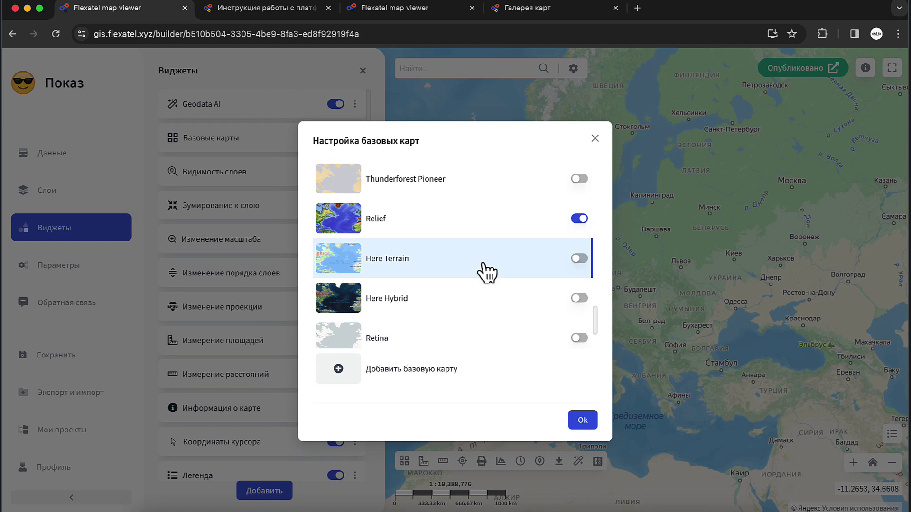
{"action": "left_click", "coordinate": [595, 138]}
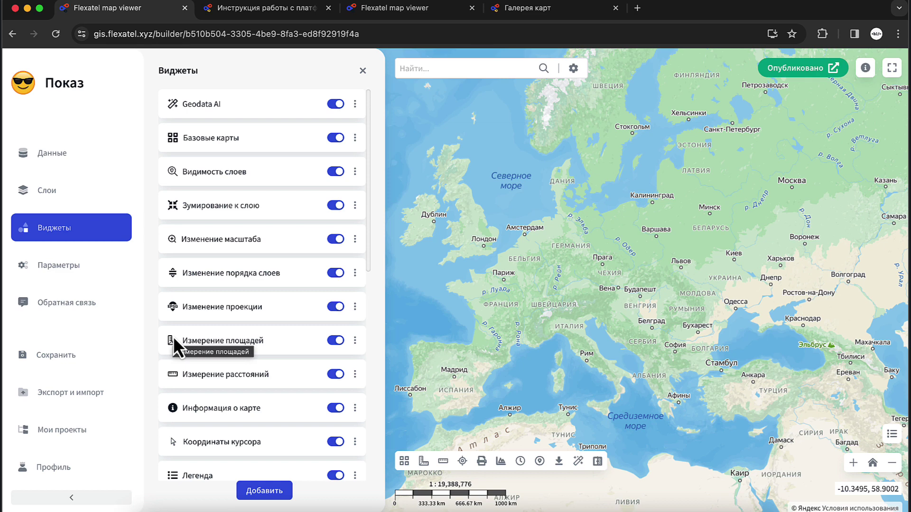
- Open the project's map parameters and look over the centre, scale and projection options while checking the map at different zooms
{"action": "left_click", "coordinate": [86, 269]}
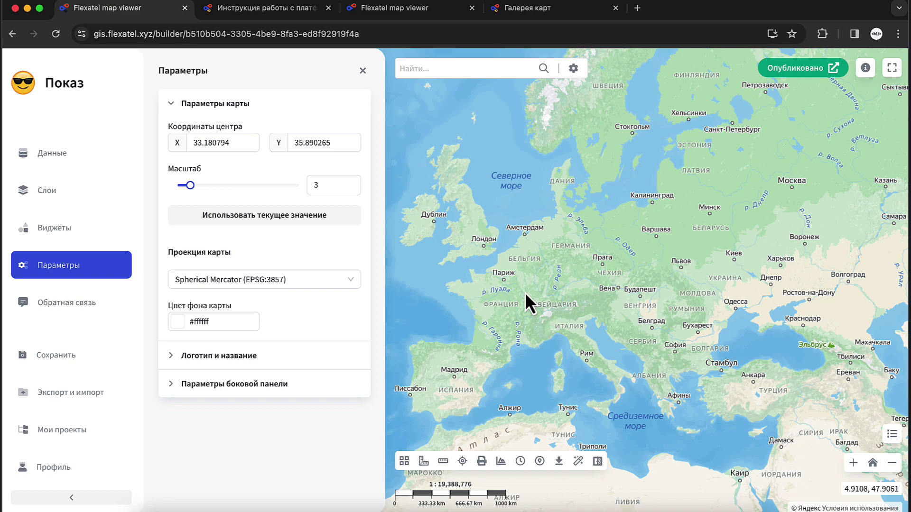
{"action": "scroll", "coordinate": [563, 244], "scroll_direction": "down", "scroll_amount": 3}
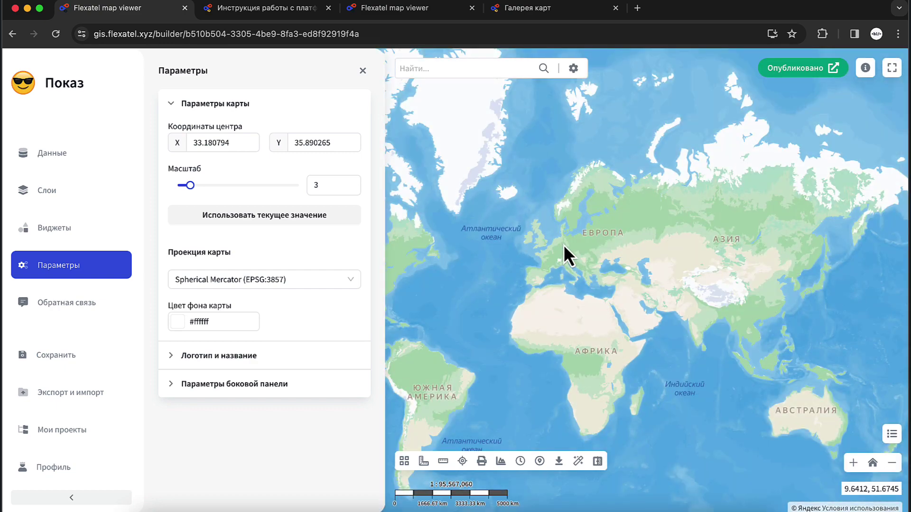
{"action": "scroll", "coordinate": [564, 245], "scroll_direction": "up", "scroll_amount": 3}
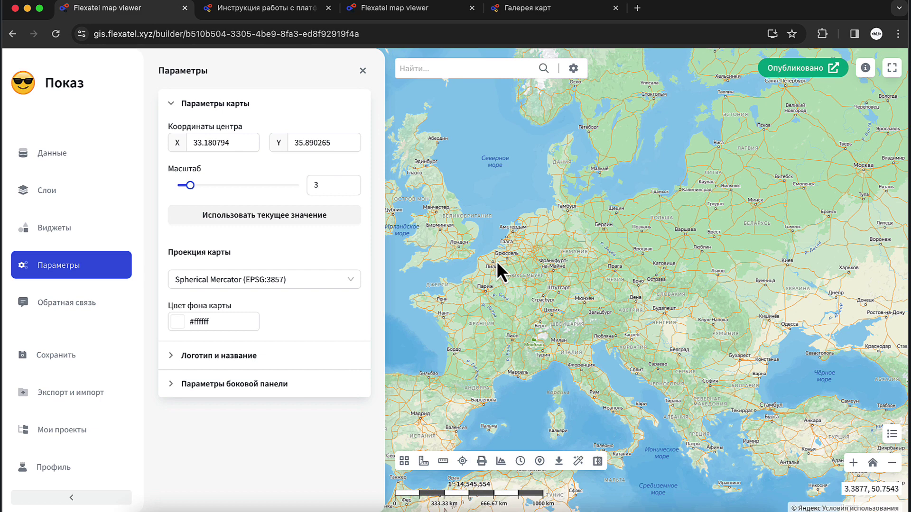
{"action": "left_click", "coordinate": [328, 283]}
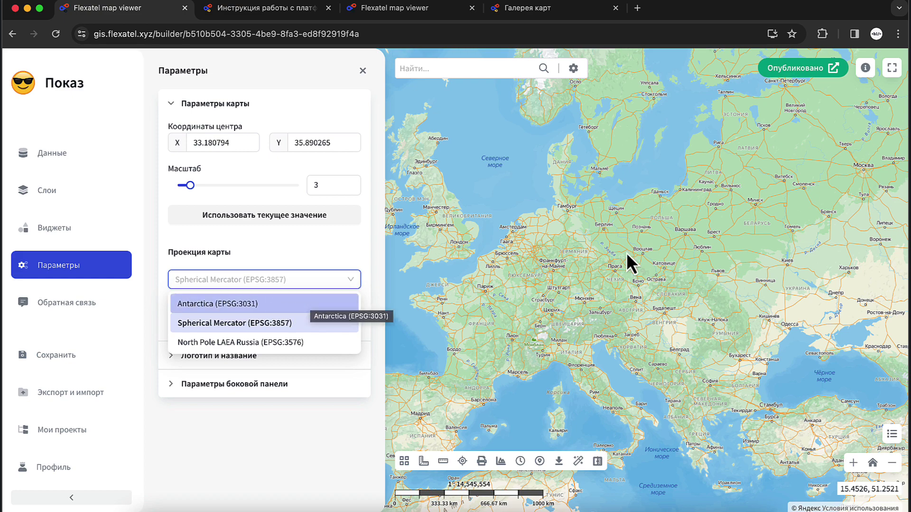
{"action": "scroll", "coordinate": [626, 252], "scroll_direction": "down", "scroll_amount": 2}
{"action": "left_click_drag", "start_coordinate": [592, 195], "coordinate": [643, 193]}
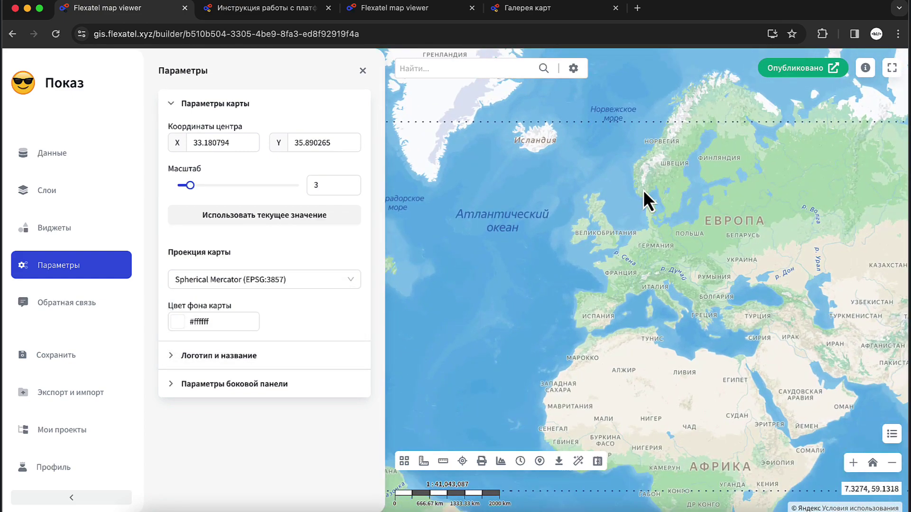
- Try the Antarctica (EPSG:3031) and North Pole LAEA Russia (EPSG:3576) map projections, and return to Spherical Mercator (EPSG:3857)
{"action": "left_click", "coordinate": [306, 279]}
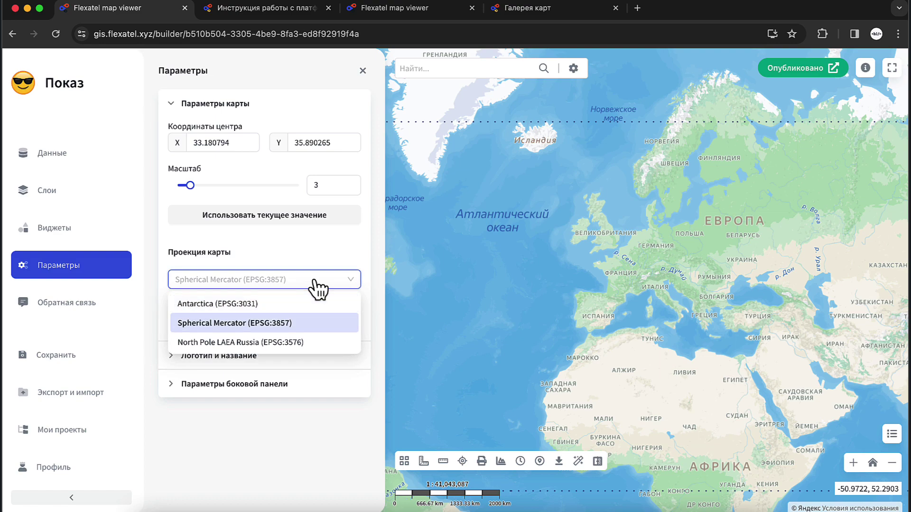
{"action": "left_click", "coordinate": [251, 307]}
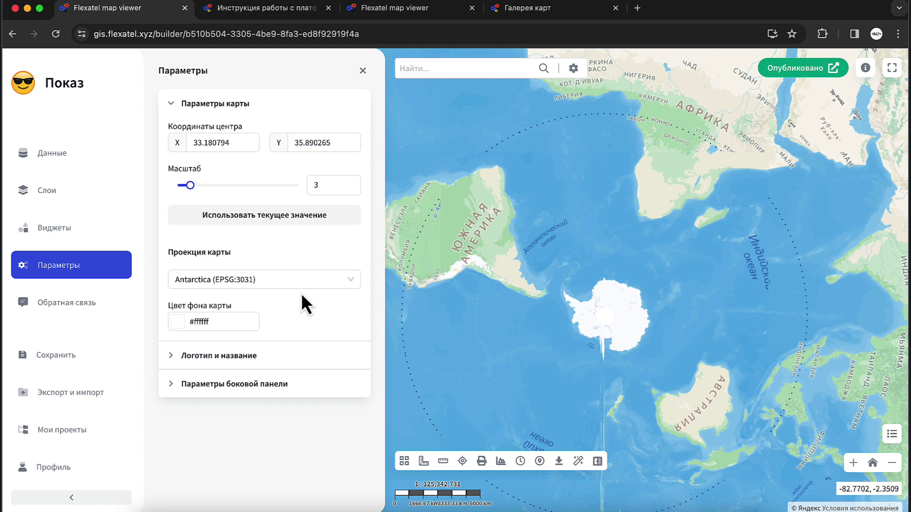
{"action": "left_click", "coordinate": [276, 286]}
{"action": "left_click", "coordinate": [240, 344]}
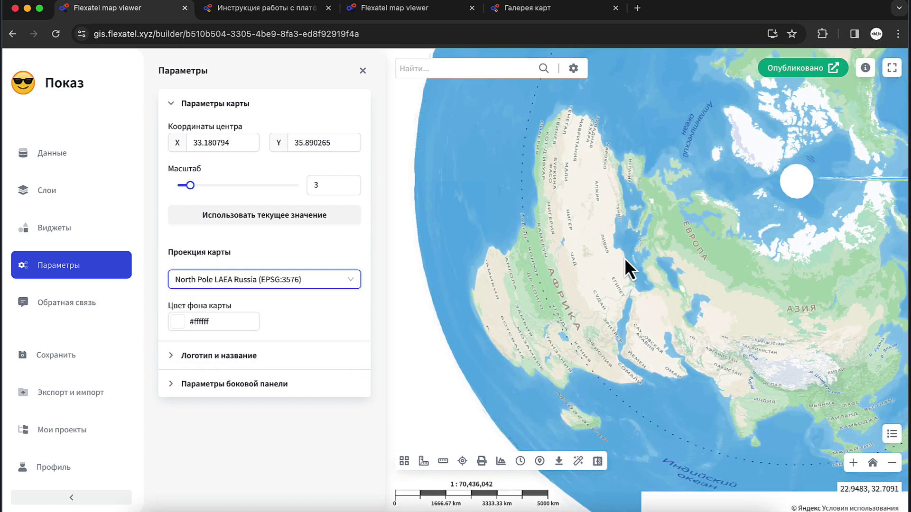
{"action": "scroll", "coordinate": [620, 295], "scroll_direction": "up", "scroll_amount": 2}
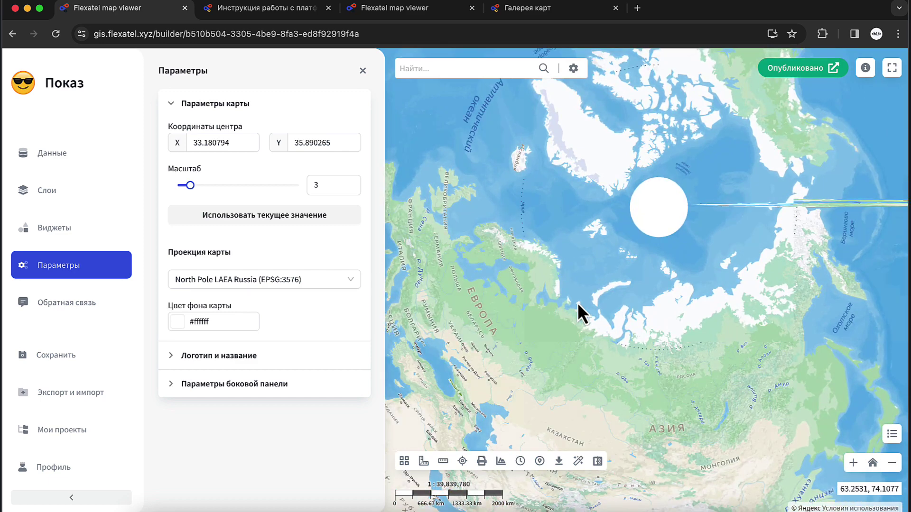
{"action": "left_click", "coordinate": [279, 285]}
{"action": "left_click", "coordinate": [265, 319]}
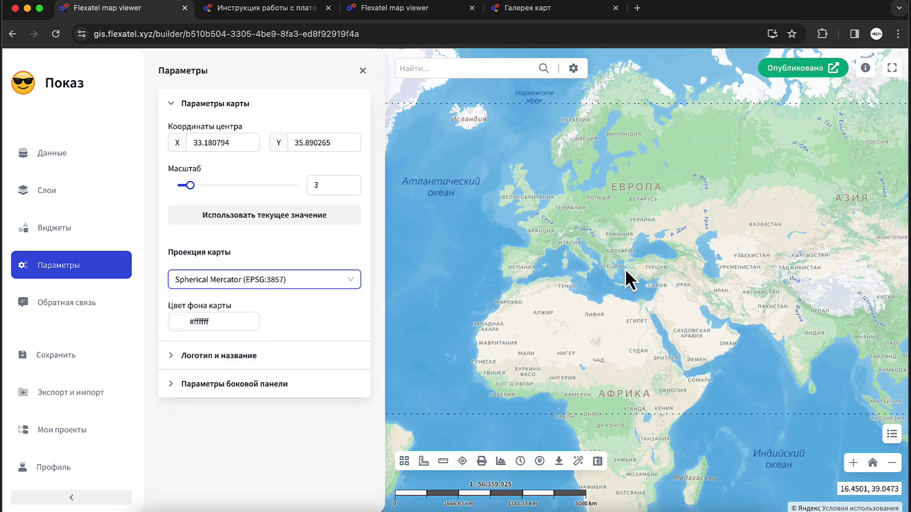
- Set the map projection to North Pole LAEA Russia (EPSG:3576) and bring the pole into the centre of the map
{"action": "left_click", "coordinate": [283, 282]}
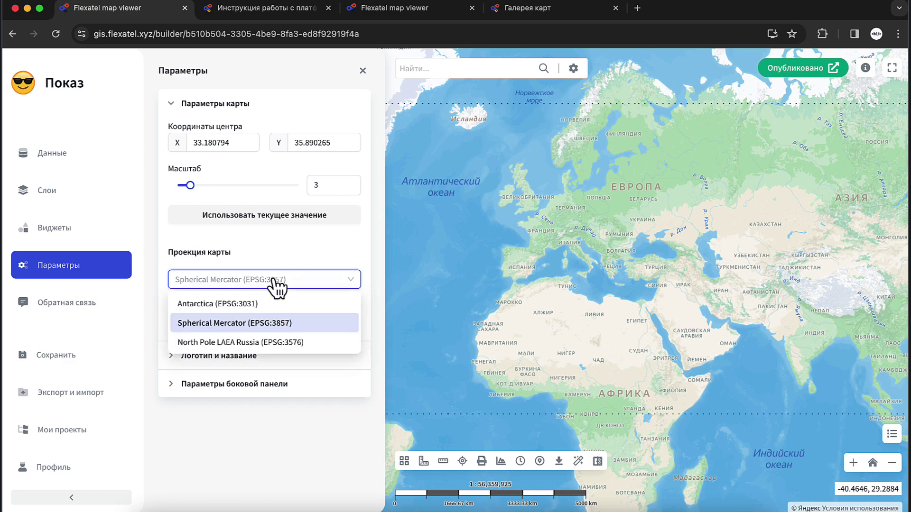
{"action": "left_click", "coordinate": [248, 345]}
{"action": "left_click_drag", "start_coordinate": [765, 252], "coordinate": [600, 338]}
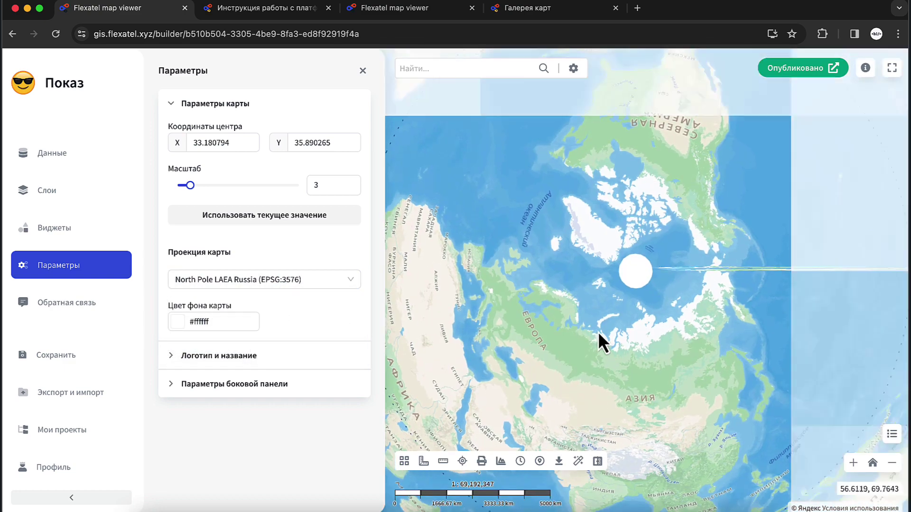
- Switch the map's basemap to OSM Topo and close the basemap chooser
{"action": "left_click", "coordinate": [404, 461]}
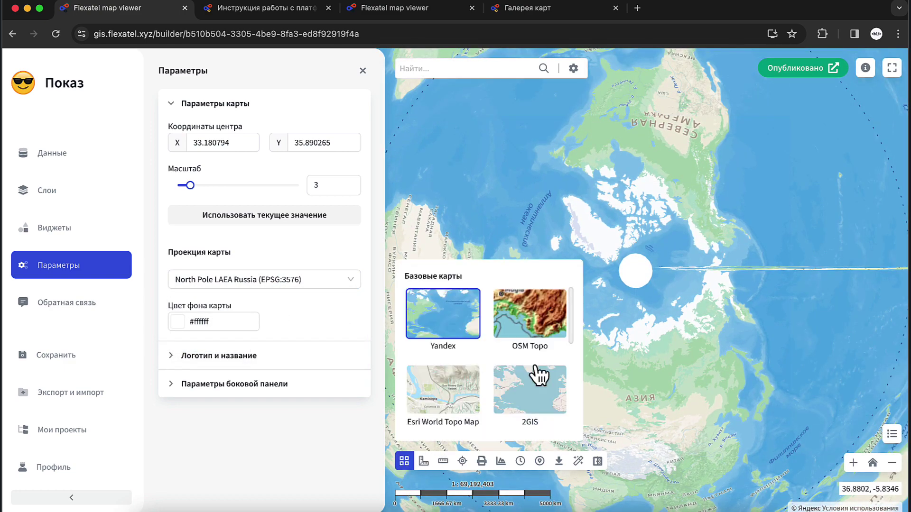
{"action": "left_click", "coordinate": [537, 324]}
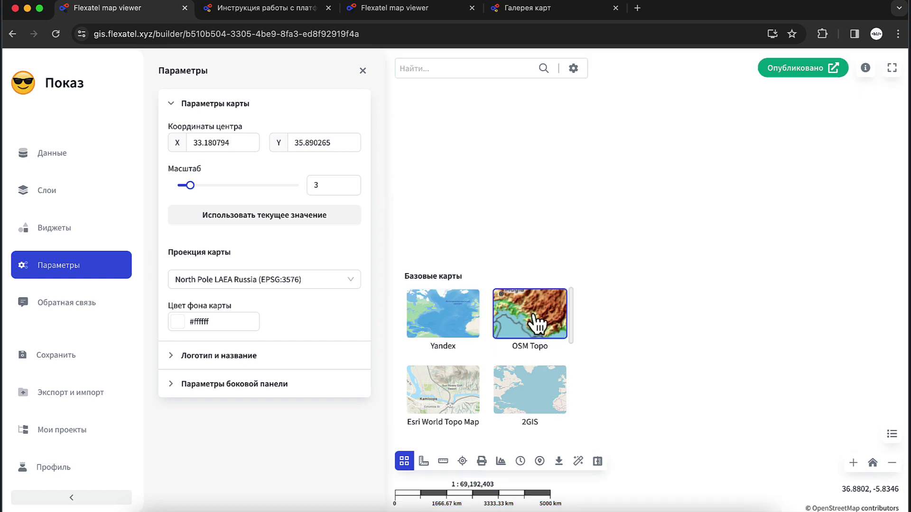
{"action": "left_click", "coordinate": [405, 462]}
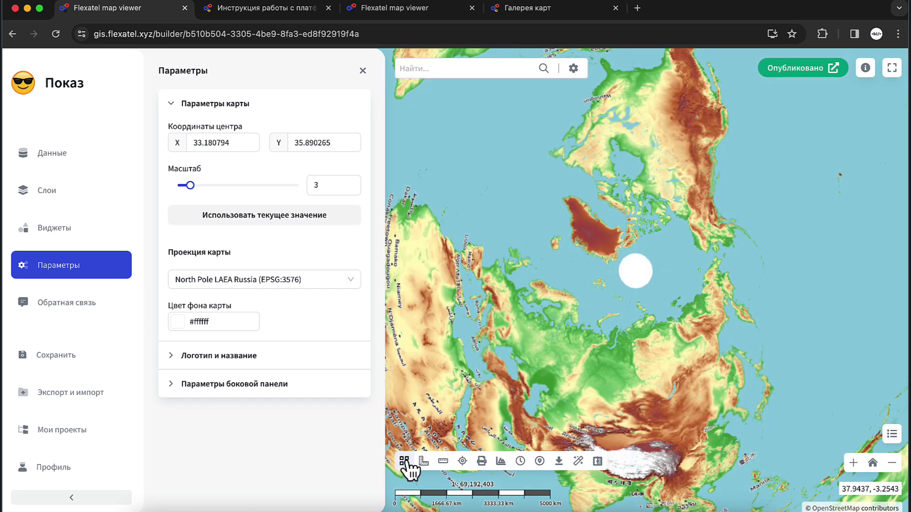
- Set the map background colour to the light blue preset #97d2e3 and check it on the map
{"action": "left_click", "coordinate": [237, 323]}
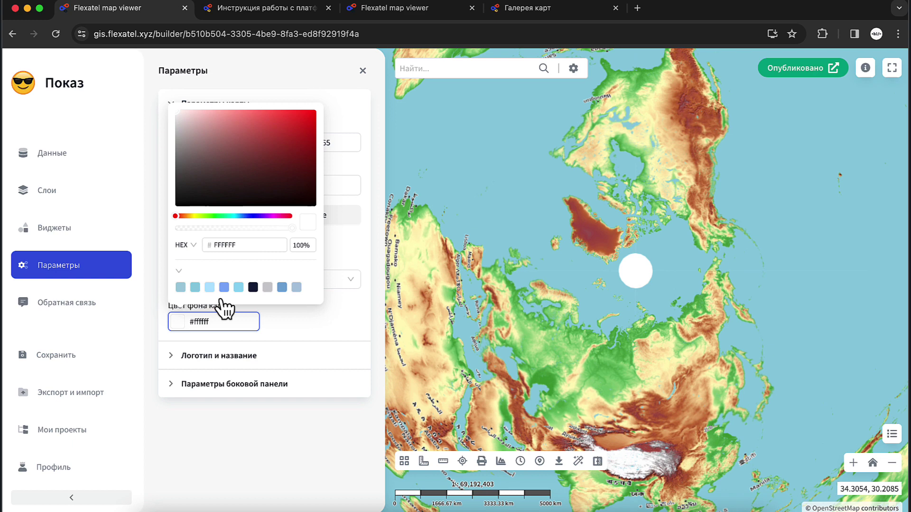
{"action": "left_click", "coordinate": [195, 288]}
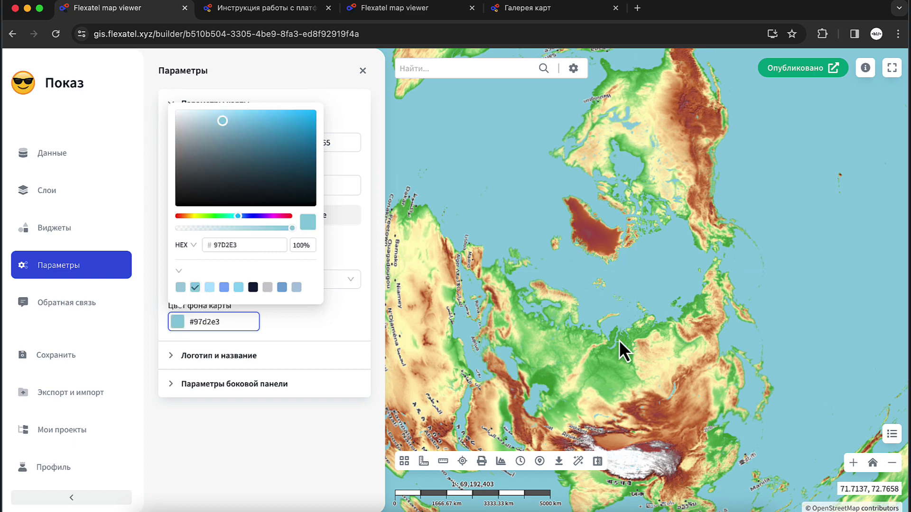
{"action": "scroll", "coordinate": [653, 297], "scroll_direction": "up", "scroll_amount": 3}
{"action": "scroll", "coordinate": [654, 297], "scroll_direction": "up", "scroll_amount": 1}
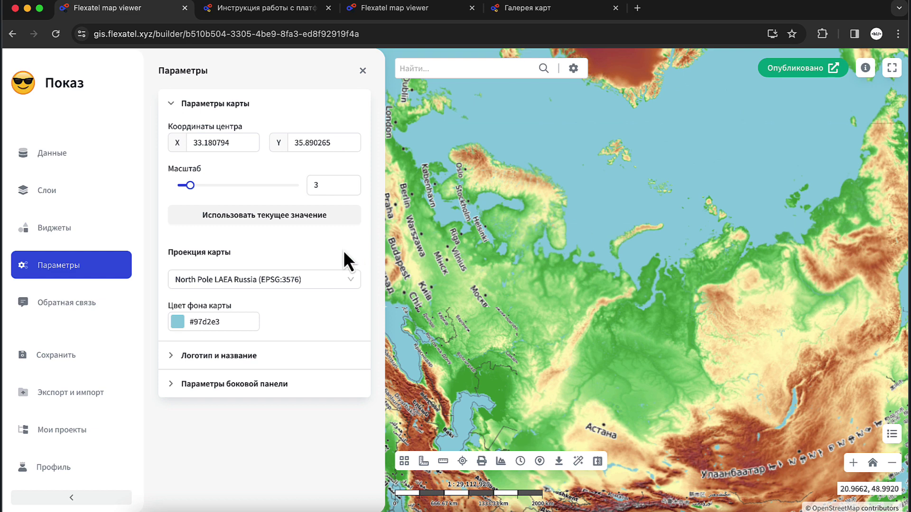
- Restore the map projection to Spherical Mercator (EPSG:3857) and the background colour to #ffffff
{"action": "left_click", "coordinate": [309, 281]}
{"action": "left_click", "coordinate": [237, 325]}
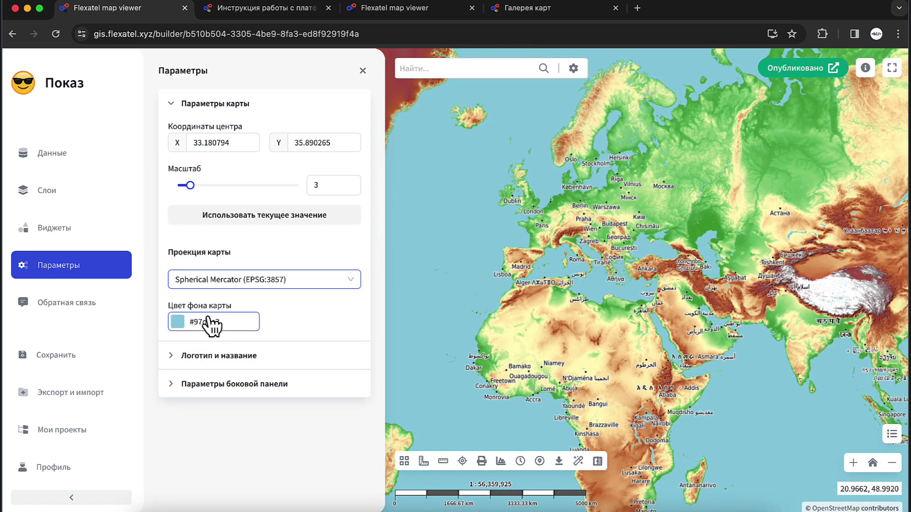
{"action": "left_click", "coordinate": [203, 321]}
{"action": "left_click_drag", "start_coordinate": [244, 186], "coordinate": [152, 89]}
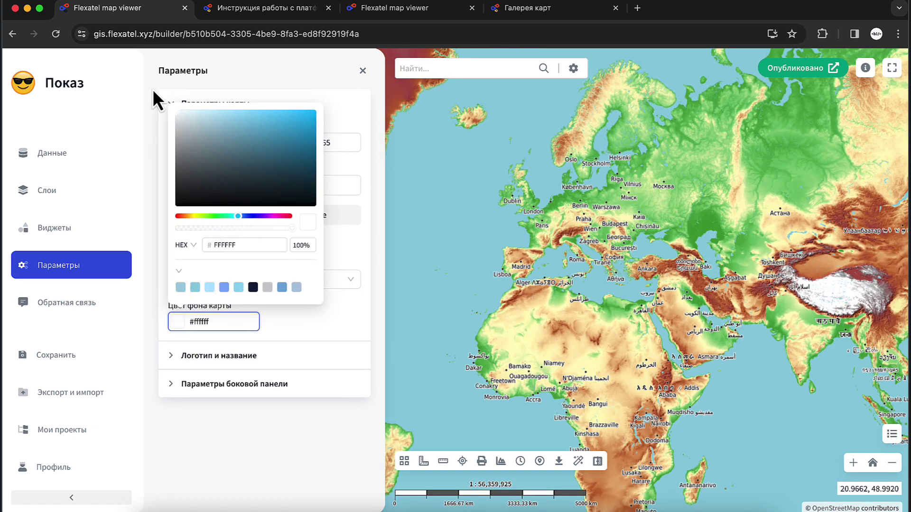
{"action": "left_click", "coordinate": [323, 323]}
- Expand the Логотип и название parameters and look over the mini logo source and the link it opens
{"action": "left_click", "coordinate": [228, 356]}
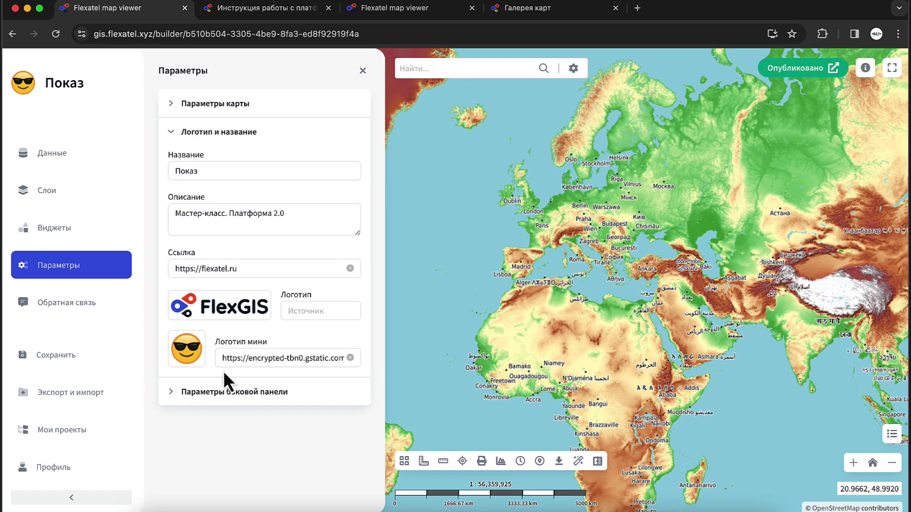
{"action": "left_click", "coordinate": [278, 357]}
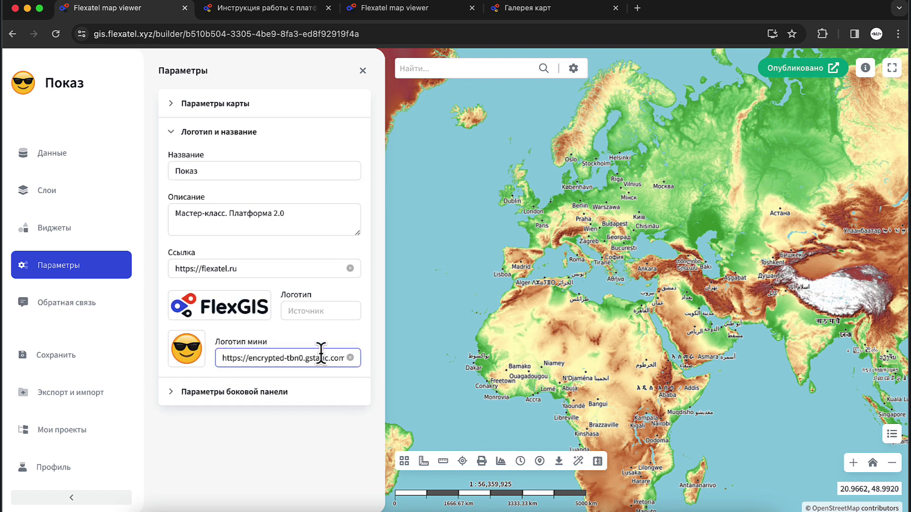
{"action": "left_click", "coordinate": [251, 265]}
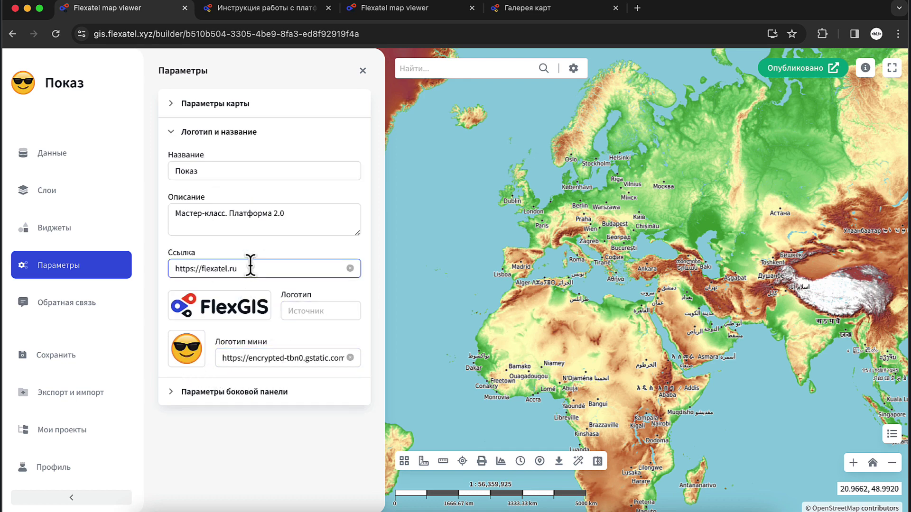
{"action": "left_click", "coordinate": [21, 93]}
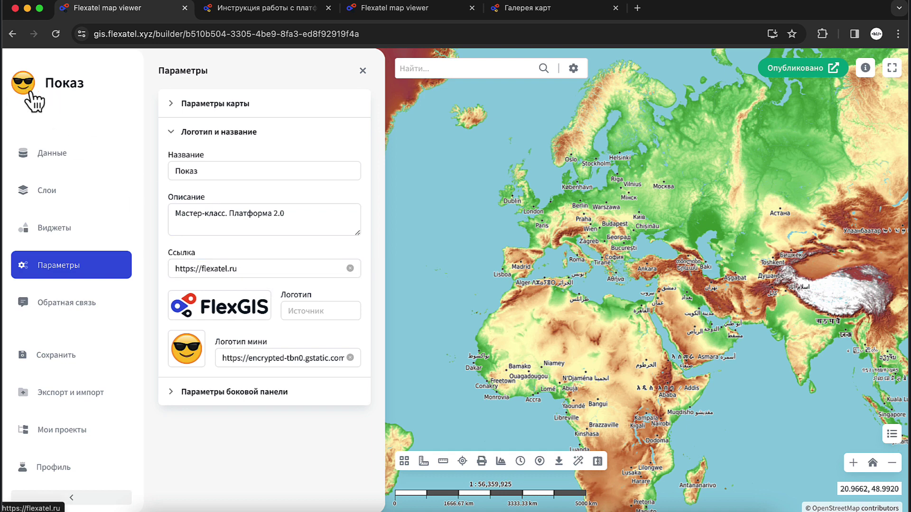
- Try renaming the project to Показ123, and restore the name Показ
{"action": "left_click", "coordinate": [211, 171]}
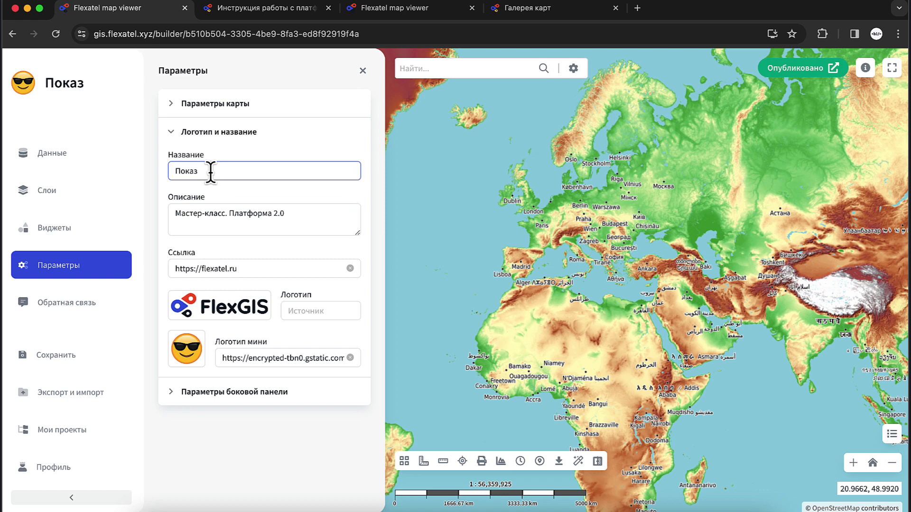
{"action": "type", "text": "123"}
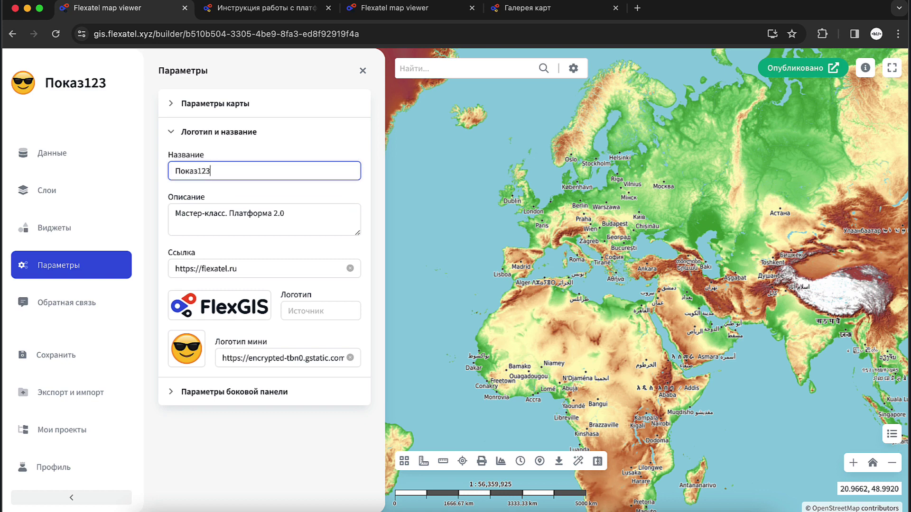
{"action": "key", "text": "BackSpace"}
{"action": "key", "text": "BackSpace"}
{"action": "key", "text": "BackSpace"}
- Check the mini logo source and expand the Параметры боковой панели section to view its default-visibility option
{"action": "left_click", "coordinate": [252, 358]}
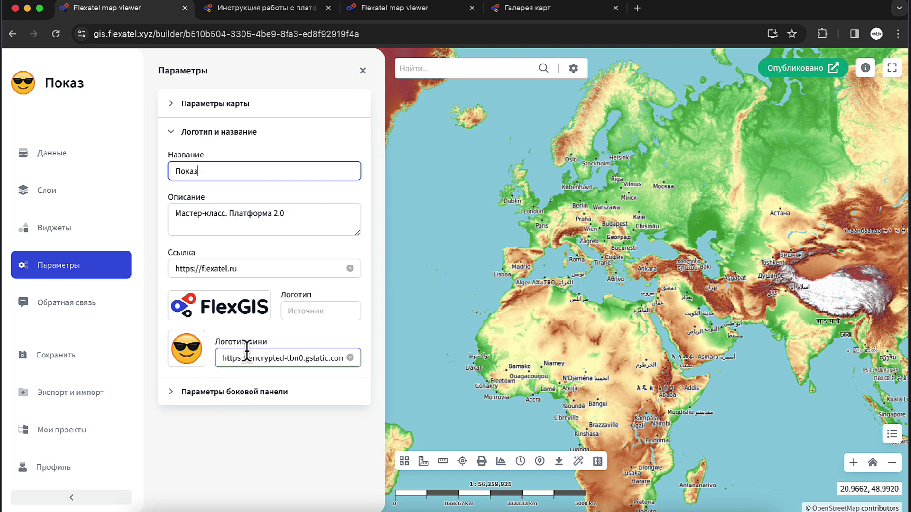
{"action": "left_click", "coordinate": [177, 394]}
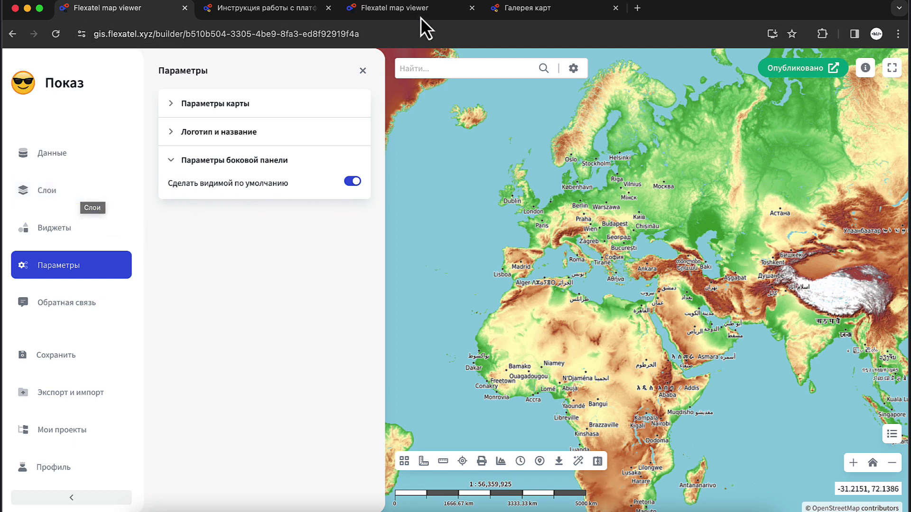
- Switch to the published viewer of the Показ map, place its tab beside the builder, and view and close the map information
{"action": "left_click_drag", "start_coordinate": [375, 10], "coordinate": [294, 12]}
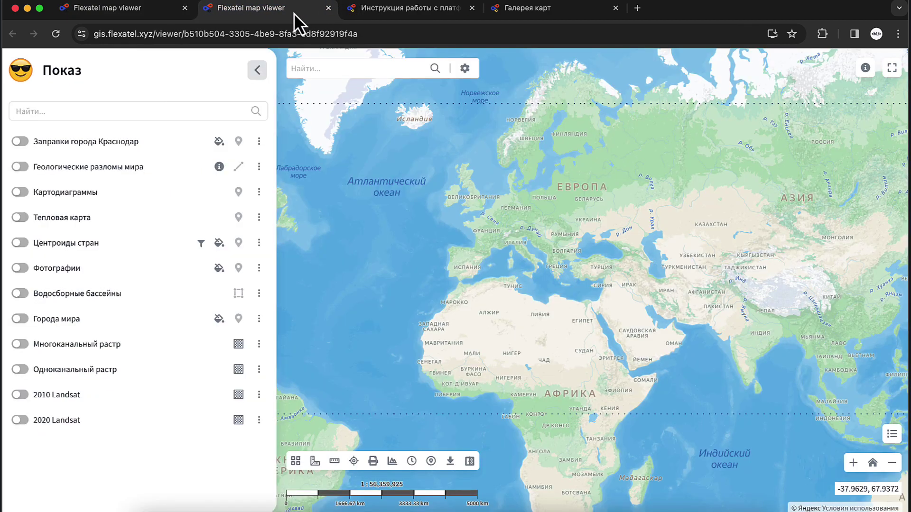
{"action": "left_click", "coordinate": [372, 34]}
{"action": "key", "text": "super+c"}
{"action": "key", "text": "Return"}
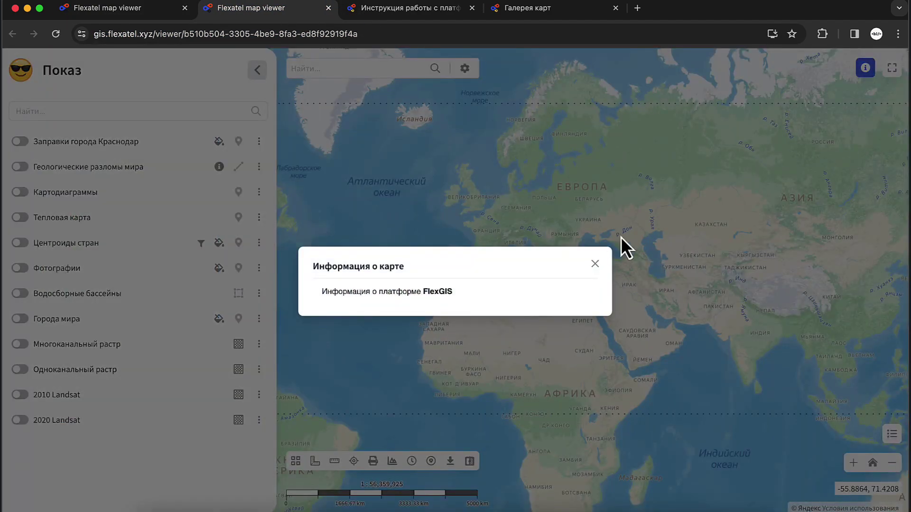
{"action": "left_click", "coordinate": [595, 264]}
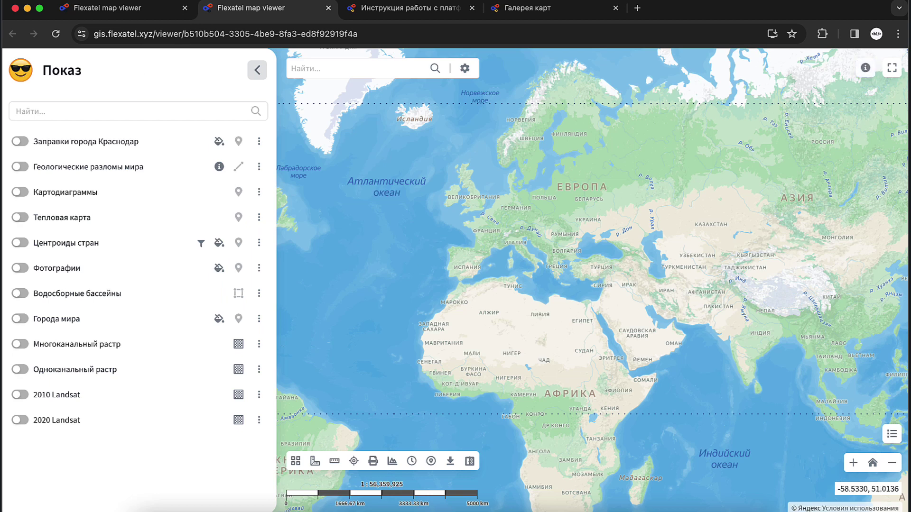
- Collapse and reopen the published viewer's side panel, and compare the viewer with the builder of the Показ project
{"action": "left_click", "coordinate": [260, 70]}
{"action": "left_click", "coordinate": [24, 71]}
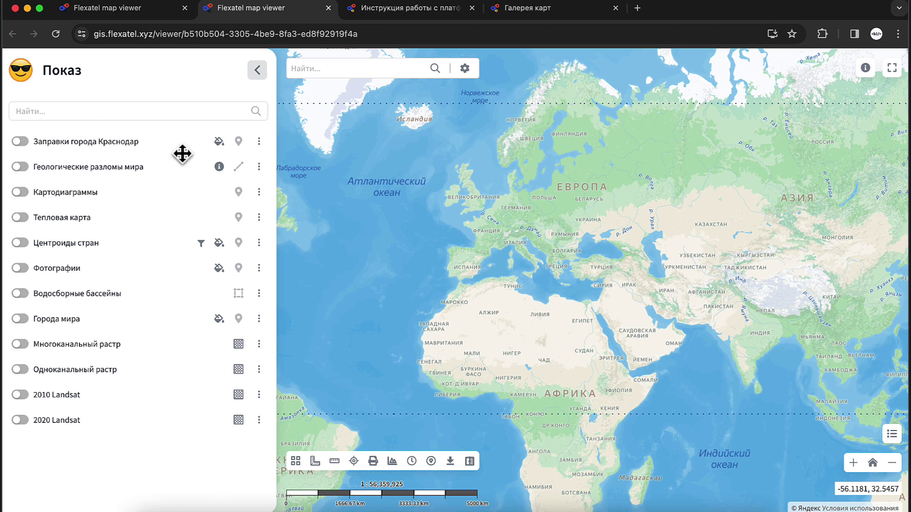
{"action": "left_click", "coordinate": [123, 9]}
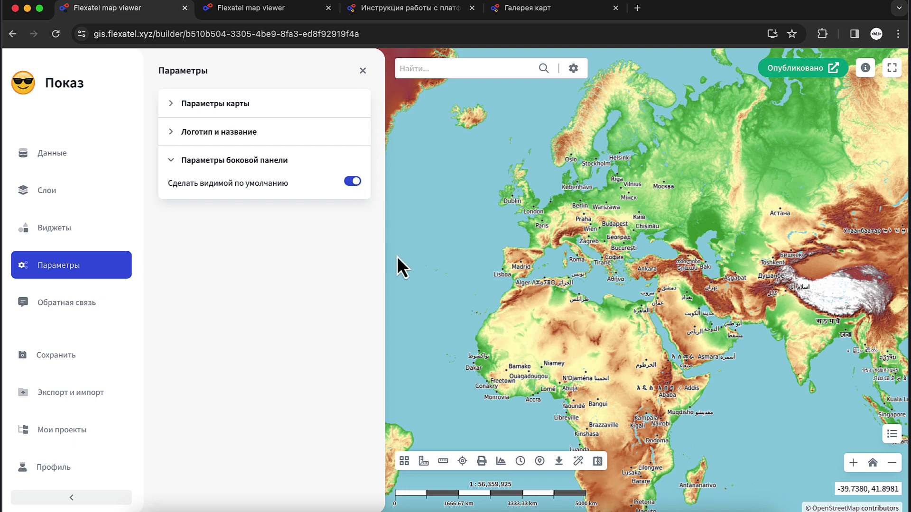
{"action": "left_click", "coordinate": [278, 12]}
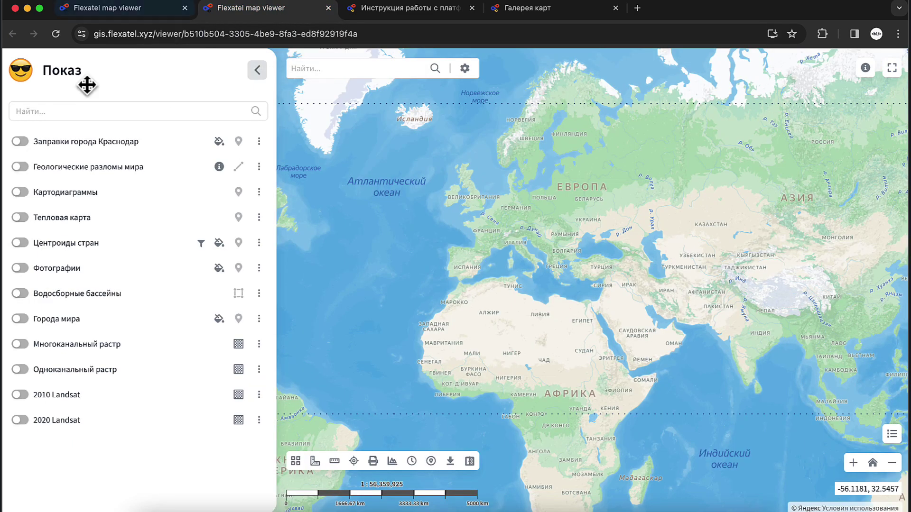
{"action": "left_click", "coordinate": [144, 12]}
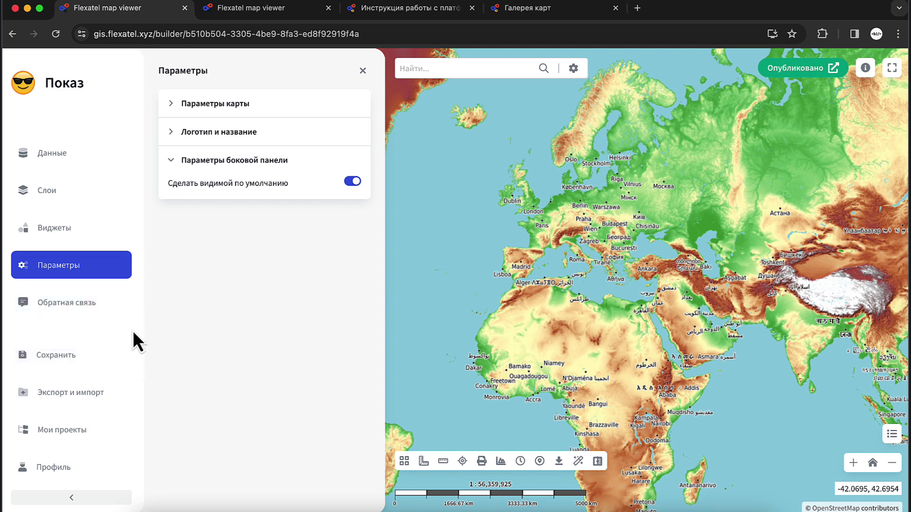
- View the project's Экспорт и импорт options and the account's Профиль options in the builder, and dismiss both
{"action": "mouse_move", "coordinate": [127, 398]}
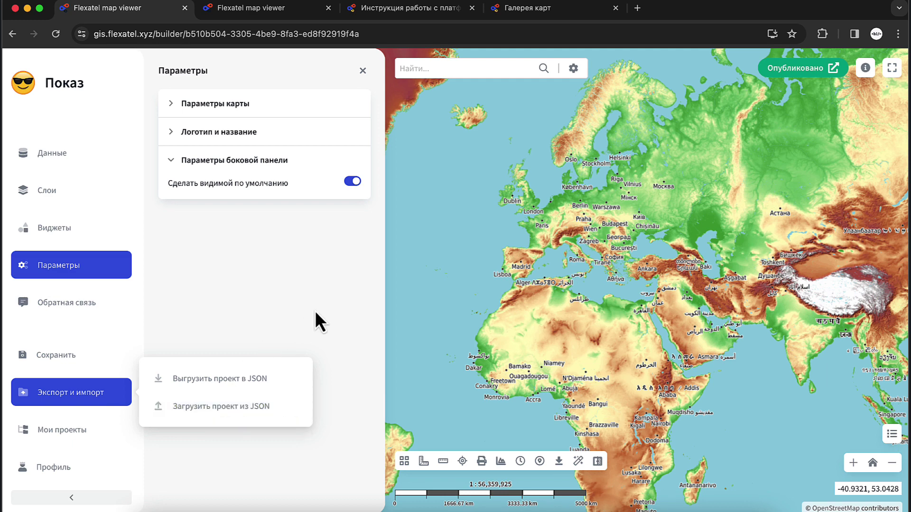
{"action": "left_click", "coordinate": [343, 298]}
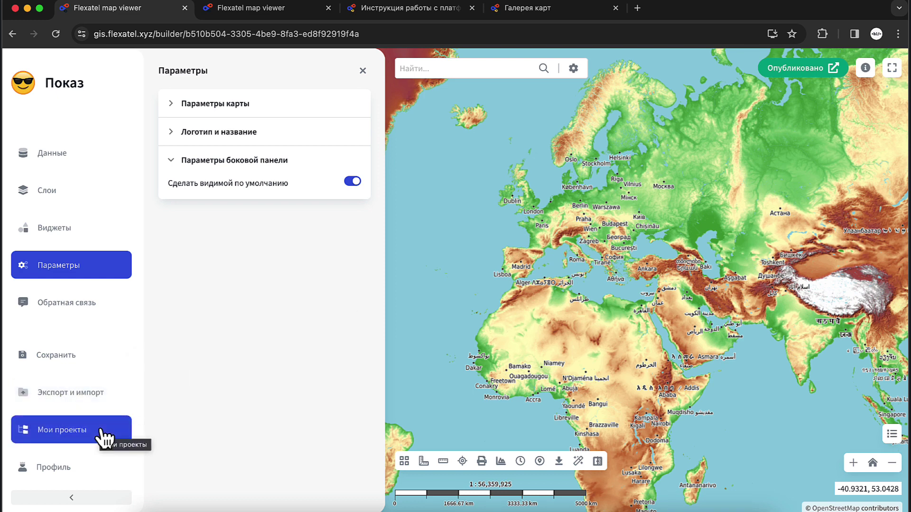
{"action": "left_click", "coordinate": [71, 478]}
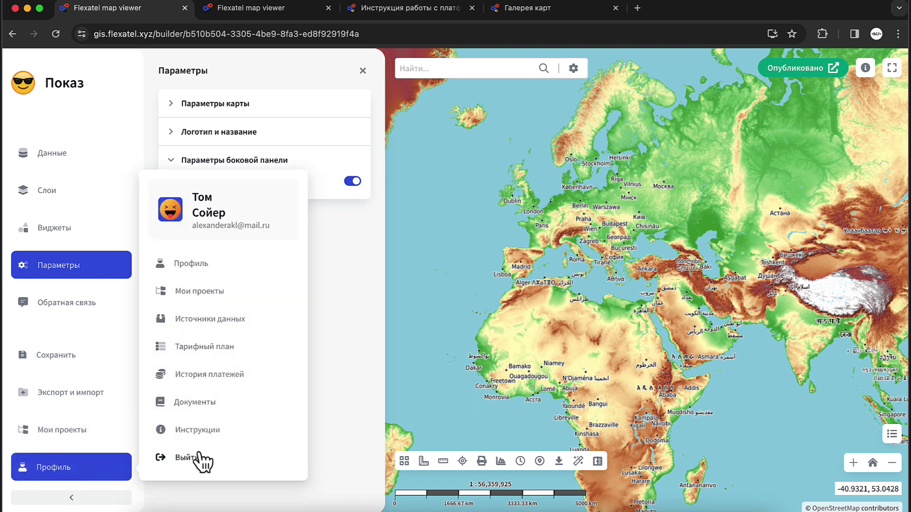
{"action": "left_click", "coordinate": [92, 327]}
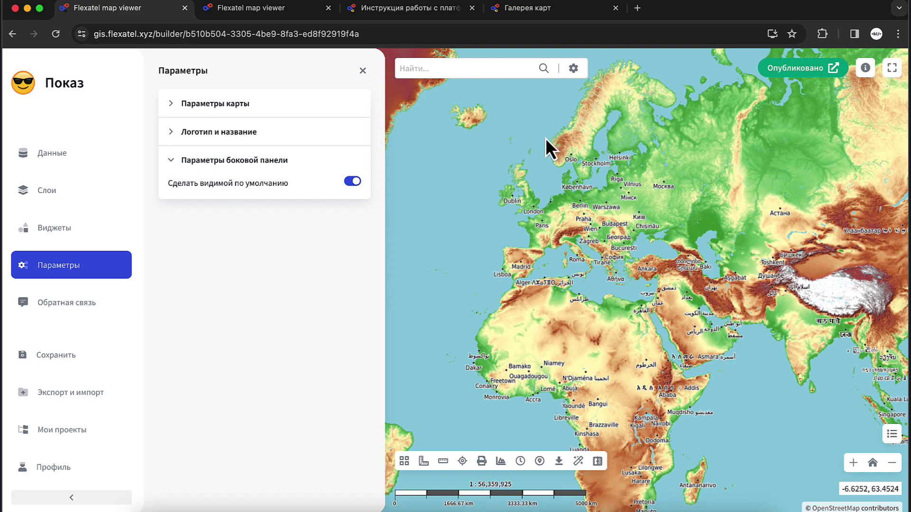
- Turn Публичный доступ off and back on in the project's publication settings, and copy the direct link
{"action": "scroll", "coordinate": [653, 245], "scroll_direction": "up", "scroll_amount": 2}
{"action": "left_click_drag", "start_coordinate": [653, 245], "coordinate": [775, 232]}
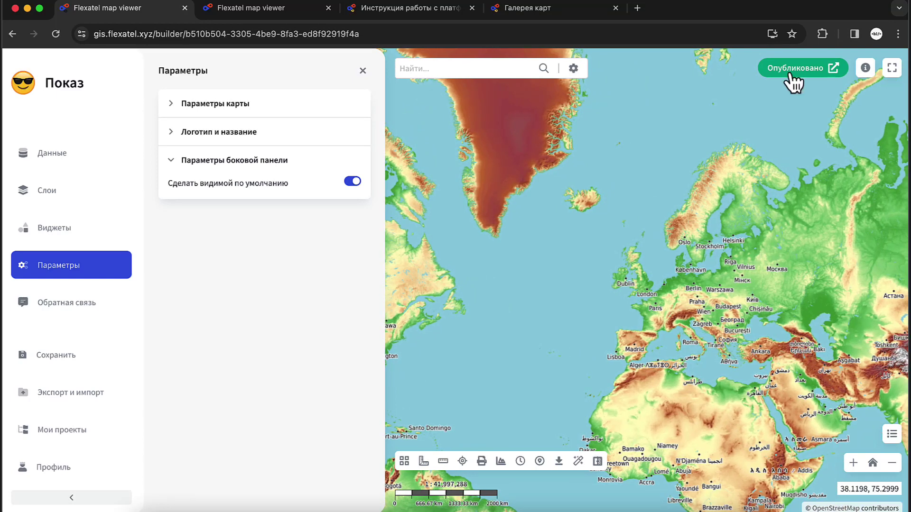
{"action": "left_click", "coordinate": [811, 72]}
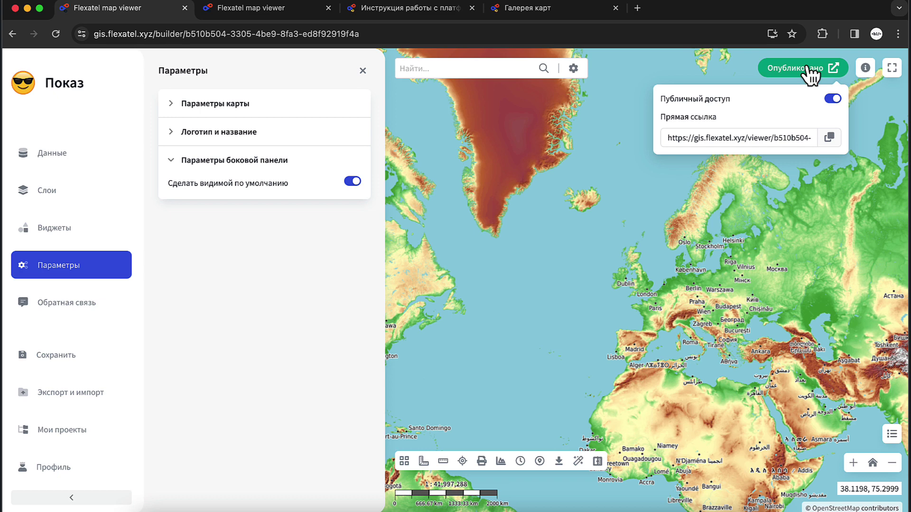
{"action": "left_click", "coordinate": [831, 97]}
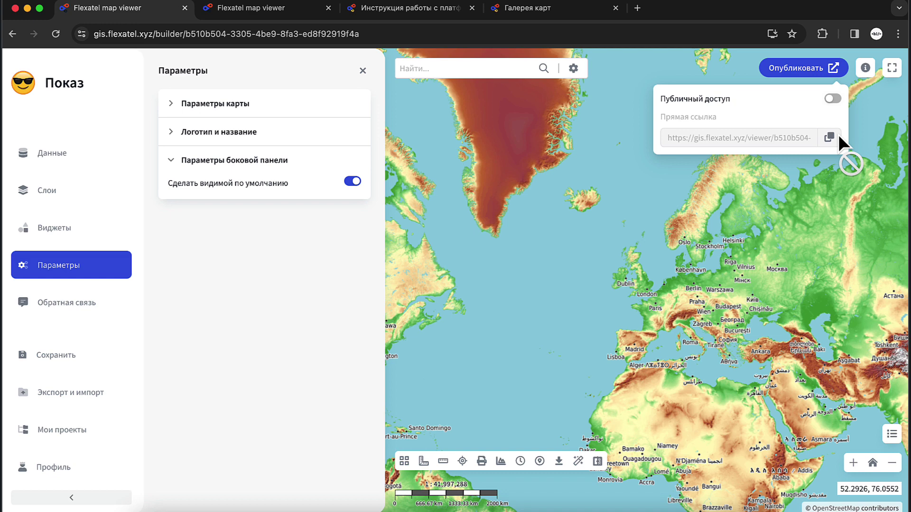
{"action": "left_click", "coordinate": [833, 99]}
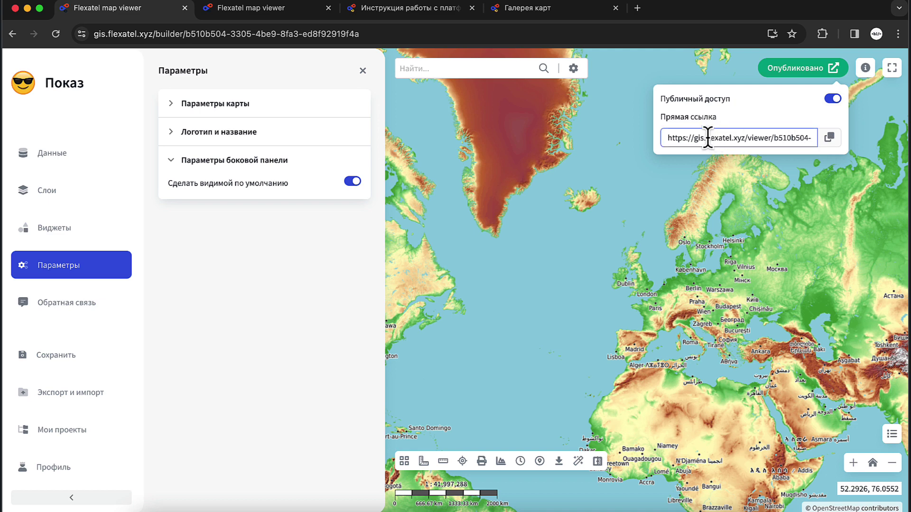
{"action": "left_click", "coordinate": [830, 138]}
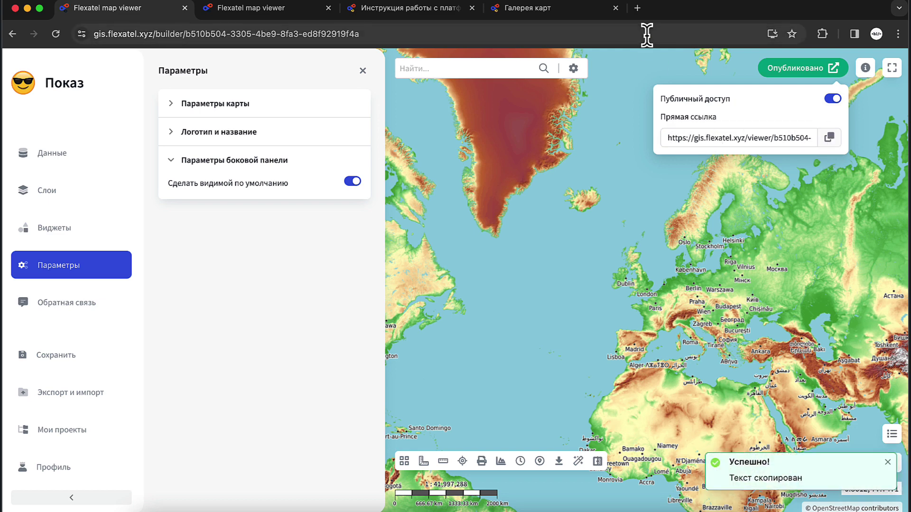
- Open the copied direct link in a new browser tab, dismiss the map information, and close that tab
{"action": "left_click", "coordinate": [637, 10]}
{"action": "key", "text": "super+v"}
{"action": "key", "text": "Return"}
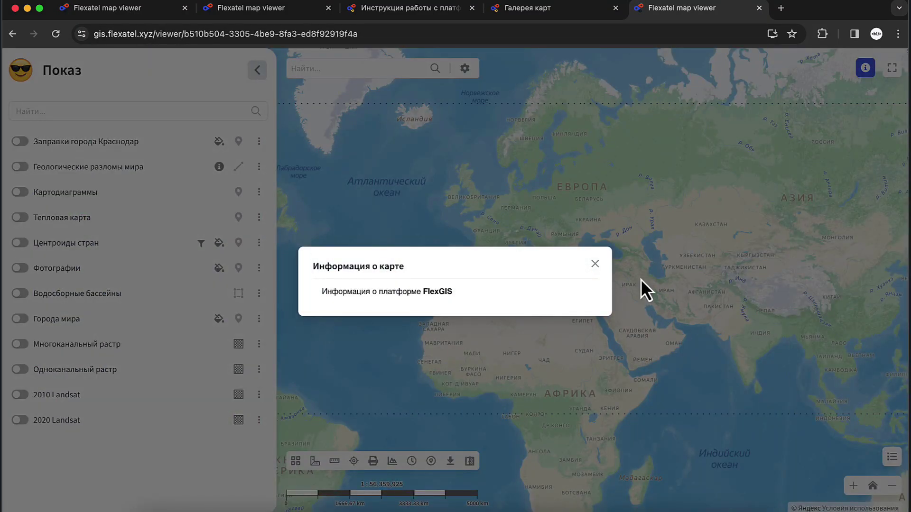
{"action": "left_click", "coordinate": [595, 264]}
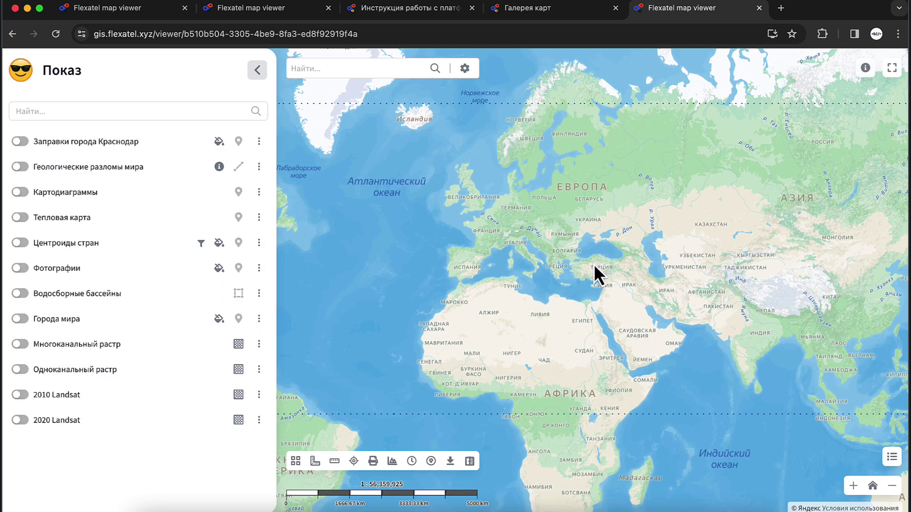
{"action": "left_click", "coordinate": [759, 8]}
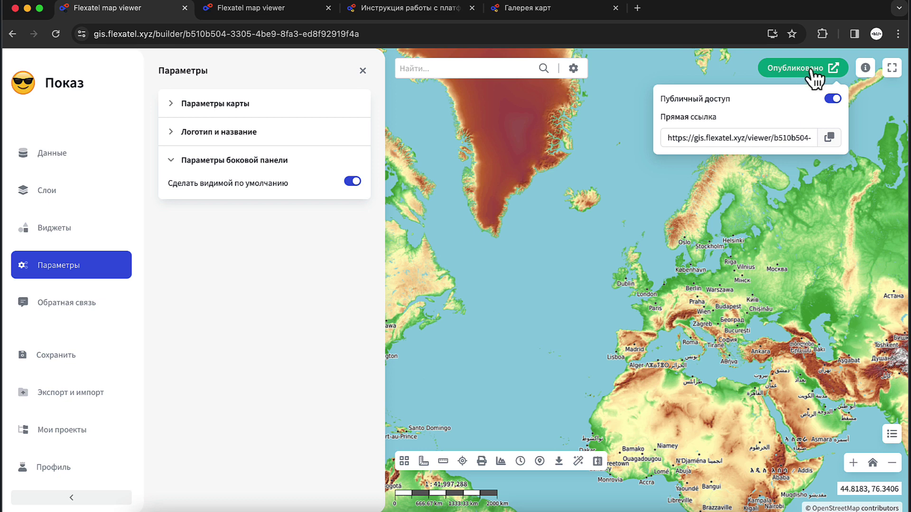
- Switch the builder map's base map to Yandex and close the base map gallery
{"action": "left_click", "coordinate": [404, 461]}
{"action": "left_click", "coordinate": [433, 323]}
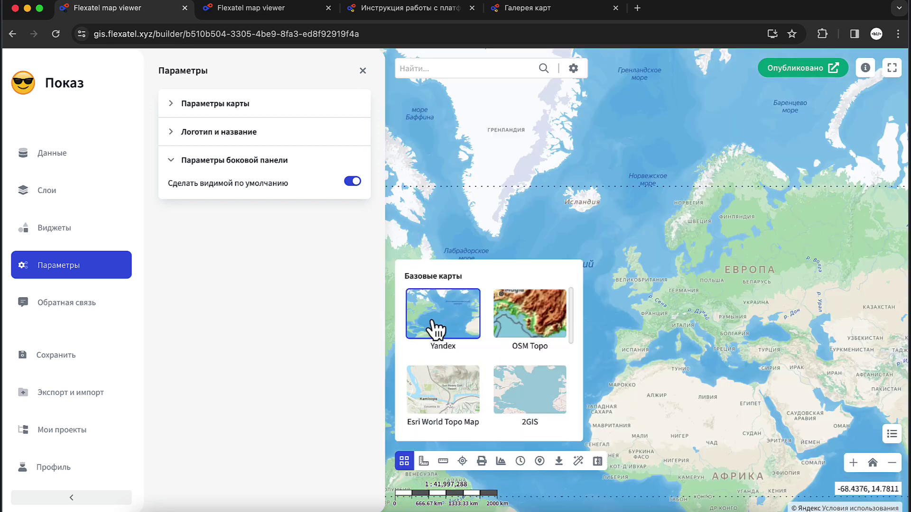
{"action": "left_click", "coordinate": [404, 461]}
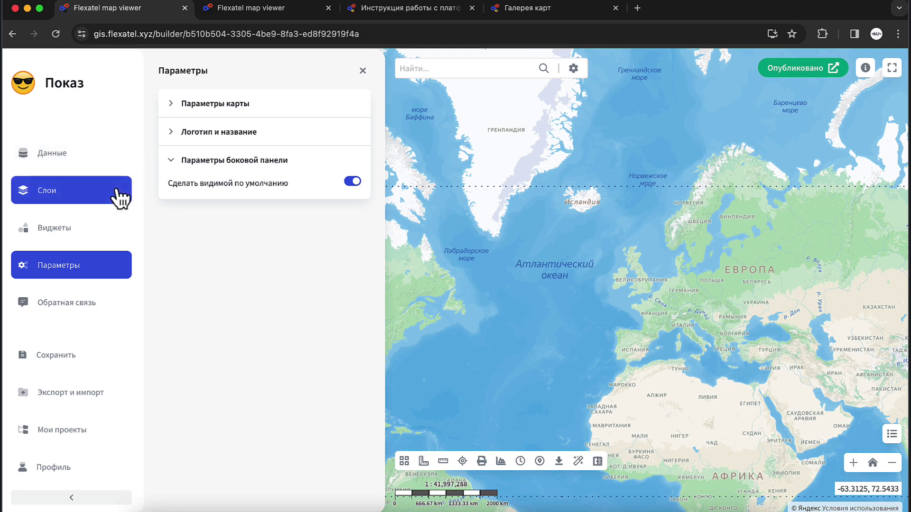
- Delete both Города мира на 2021 год layers from the project's layer list
{"action": "left_click", "coordinate": [119, 192]}
{"action": "left_click", "coordinate": [362, 130]}
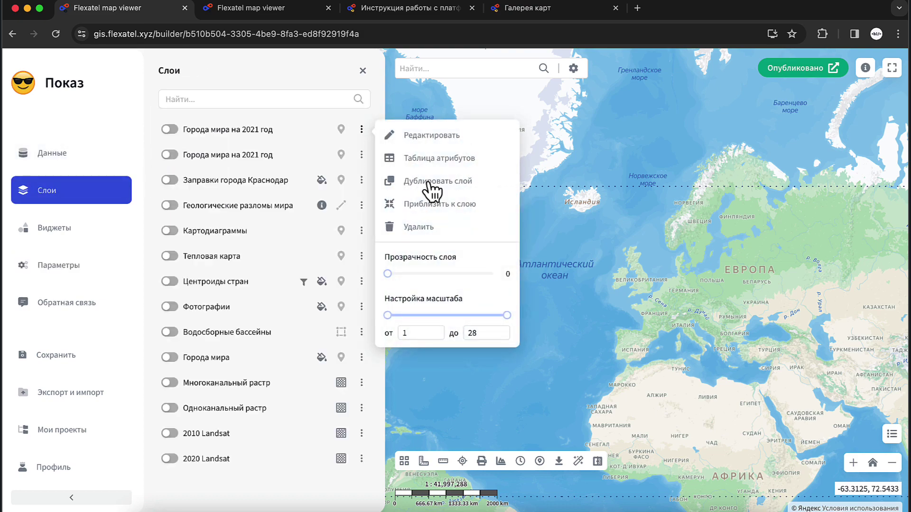
{"action": "left_click", "coordinate": [428, 229]}
{"action": "left_click", "coordinate": [567, 295]}
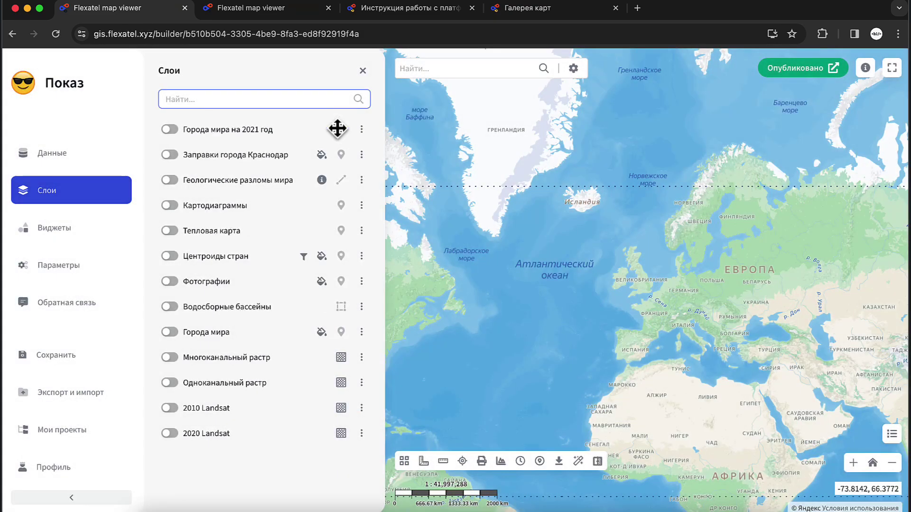
{"action": "left_click", "coordinate": [362, 129]}
{"action": "left_click", "coordinate": [446, 228]}
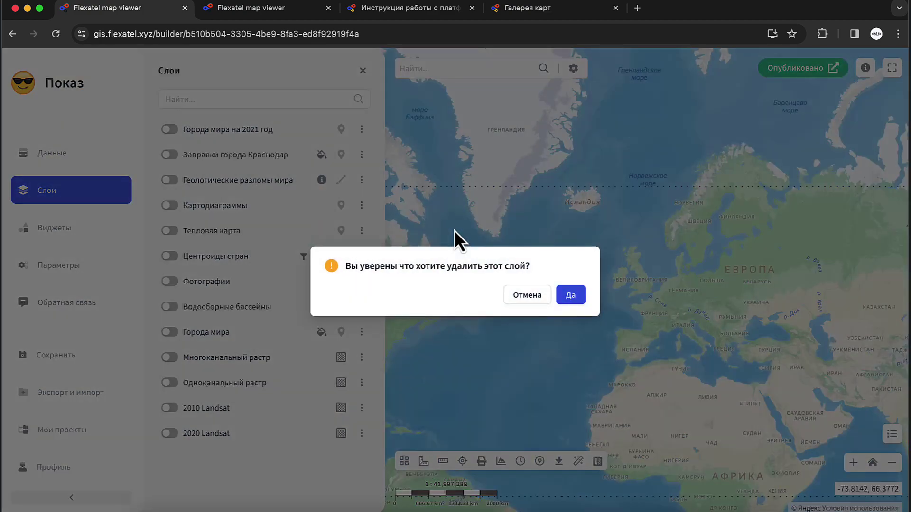
{"action": "left_click", "coordinate": [570, 297]}
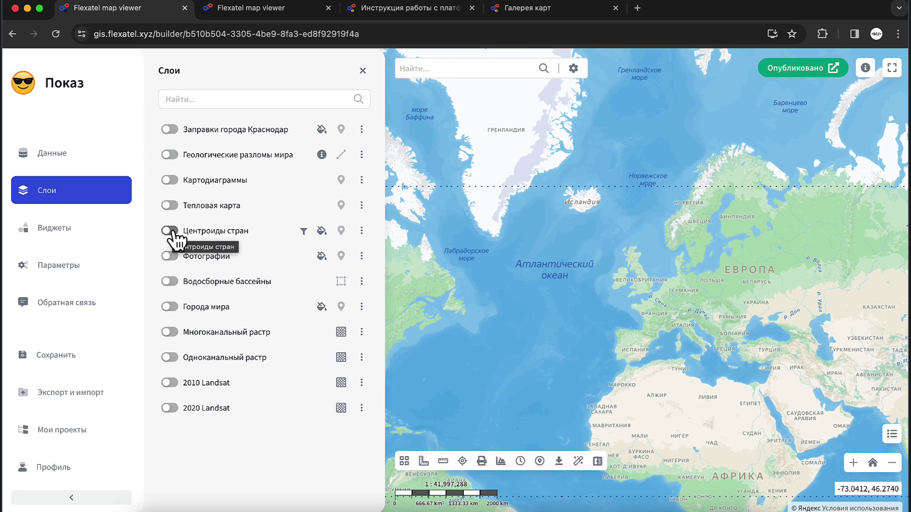
- Turn on the Города мира layer, and view and collapse its style parameters with the clustering option
{"action": "left_click", "coordinate": [170, 307]}
{"action": "left_click", "coordinate": [321, 307]}
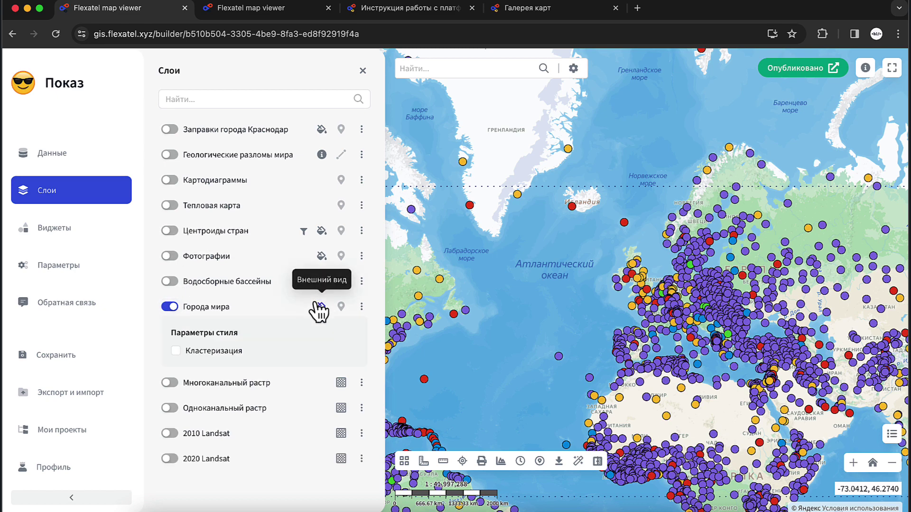
{"action": "left_click", "coordinate": [319, 306]}
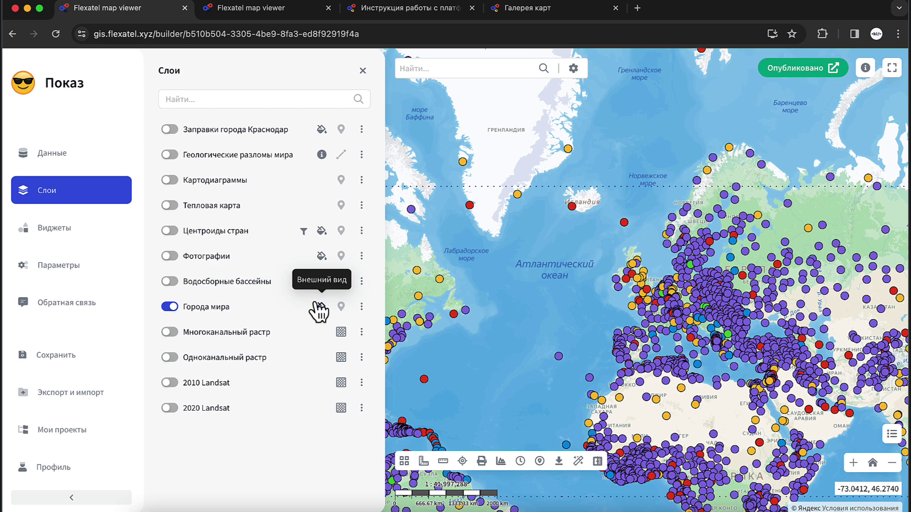
- Open the Города мира layer for editing and rename it Города мира 123
{"action": "left_click", "coordinate": [362, 307]}
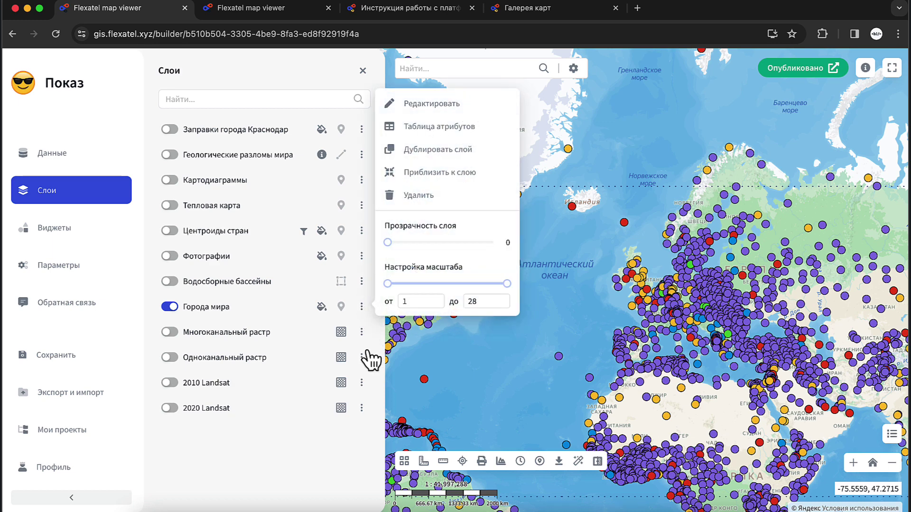
{"action": "left_click", "coordinate": [484, 103]}
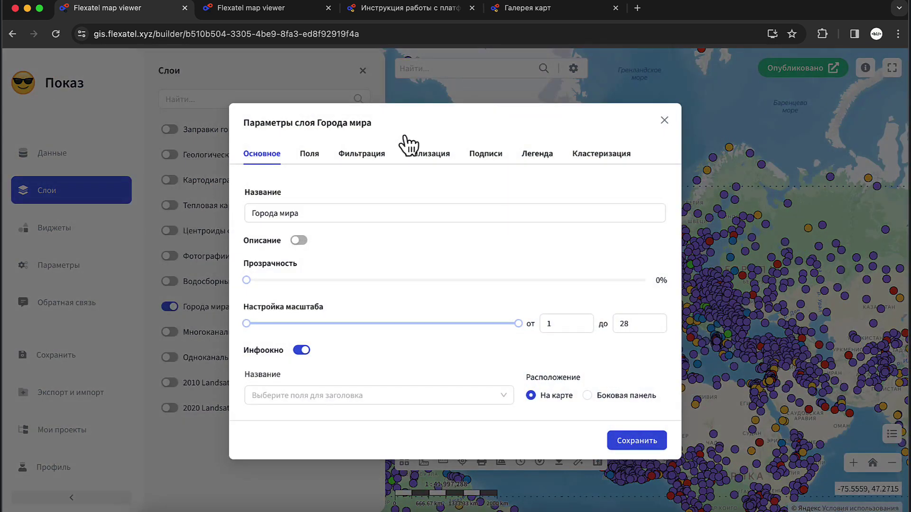
{"action": "left_click", "coordinate": [326, 212]}
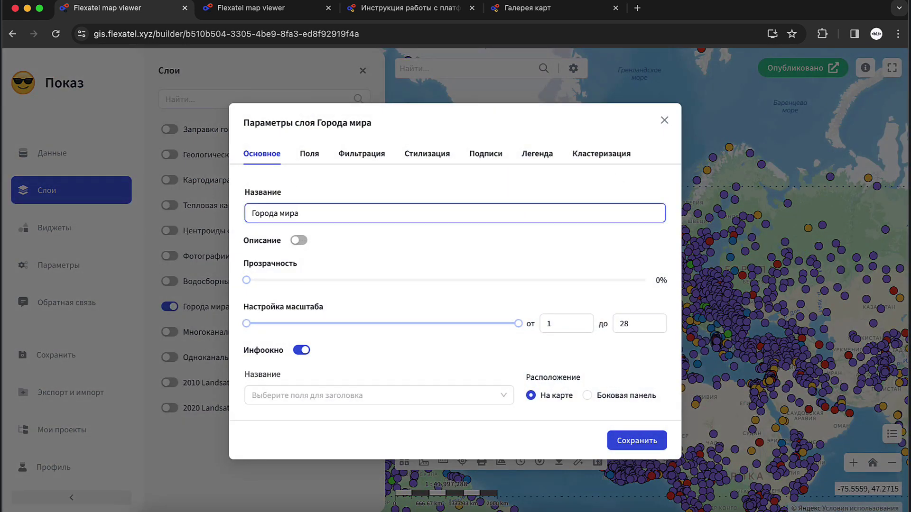
{"action": "type", "text": "123"}
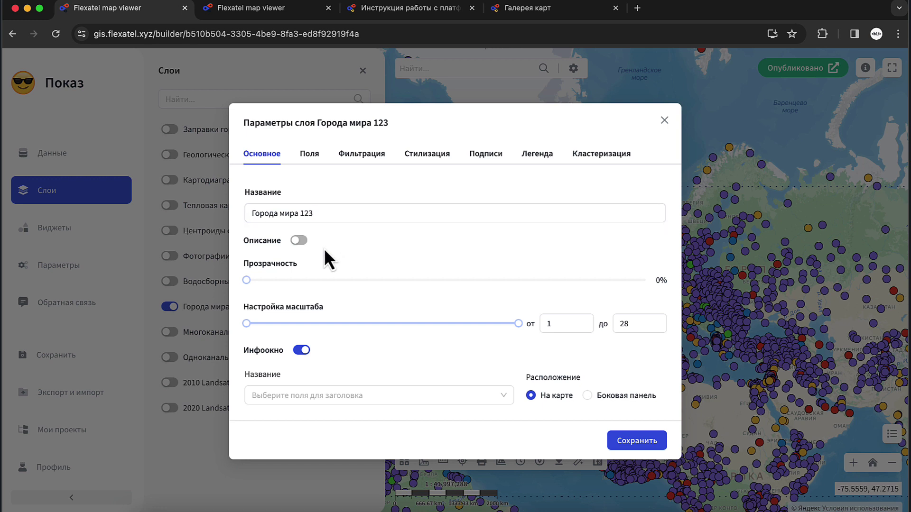
- Enable the layer's description with the text "Города всего мира", save the layer, and check its layer information
{"action": "left_click", "coordinate": [299, 241]}
{"action": "left_click", "coordinate": [303, 254]}
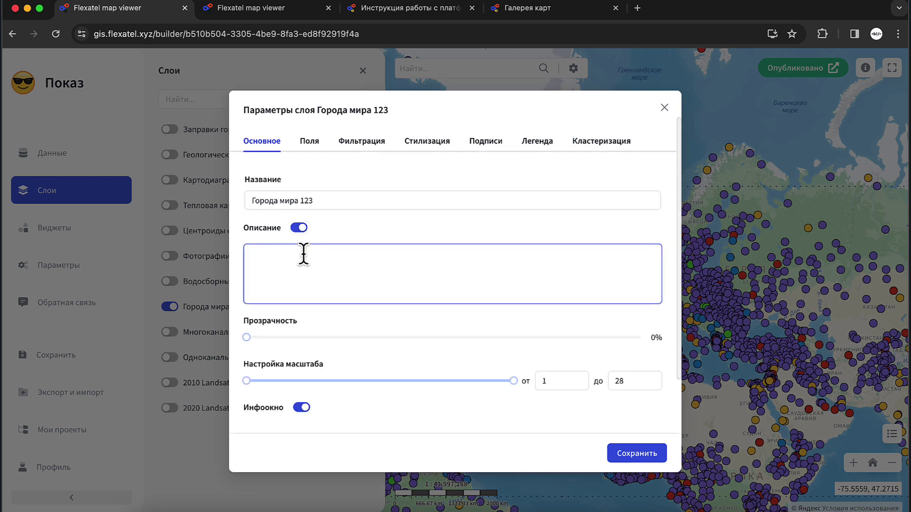
{"action": "type", "text": "Г"}
{"action": "key", "text": "BackSpace"}
{"action": "key", "text": "BackSpace"}
{"action": "key", "text": "BackSpace"}
{"action": "key", "text": "BackSpace"}
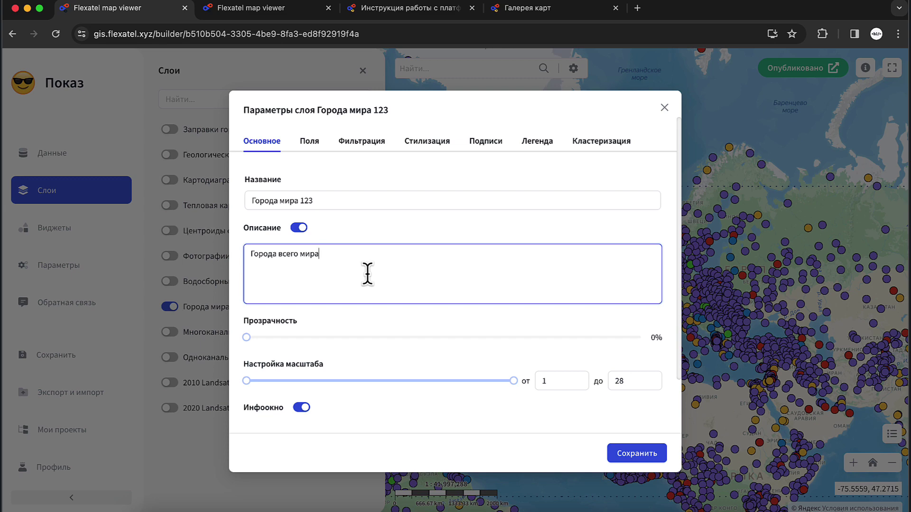
{"action": "left_click", "coordinate": [646, 458]}
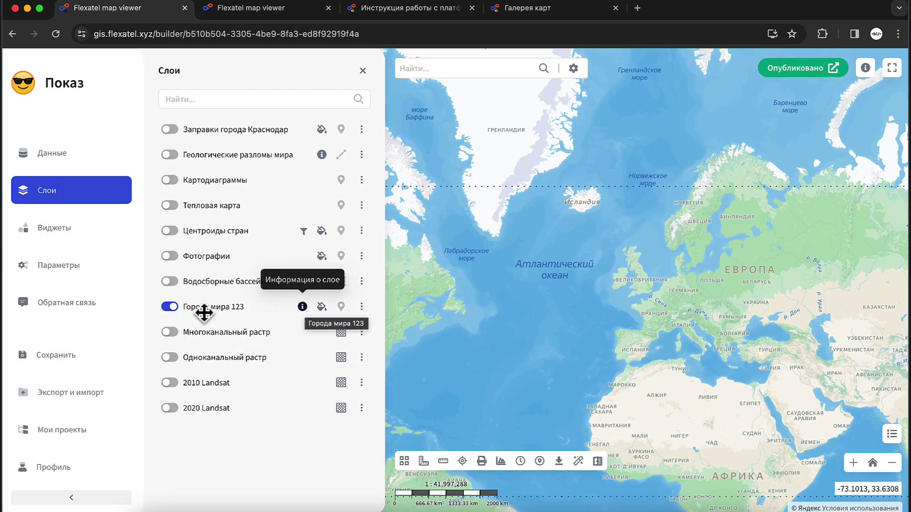
{"action": "left_click", "coordinate": [303, 307]}
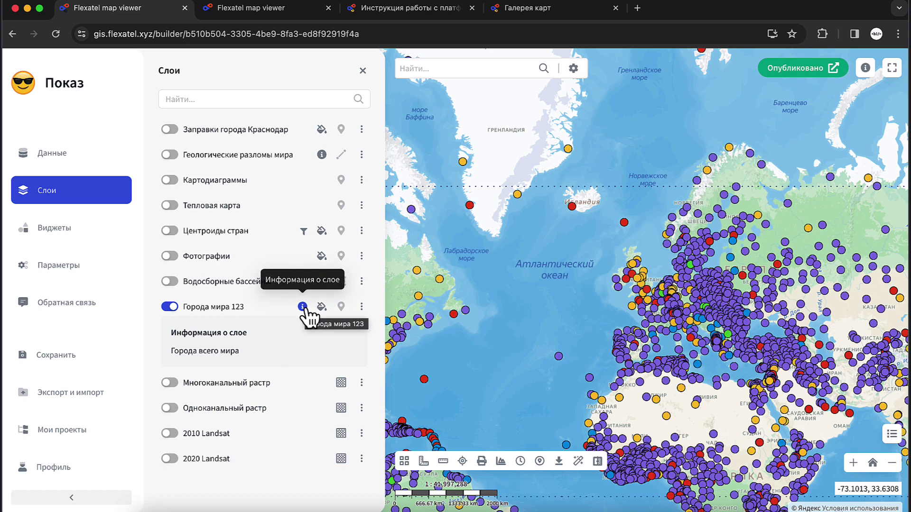
{"action": "left_click", "coordinate": [302, 307]}
- Reopen the parameters of the Города мира 123 layer and set its transparency to 28%
{"action": "left_click", "coordinate": [363, 308]}
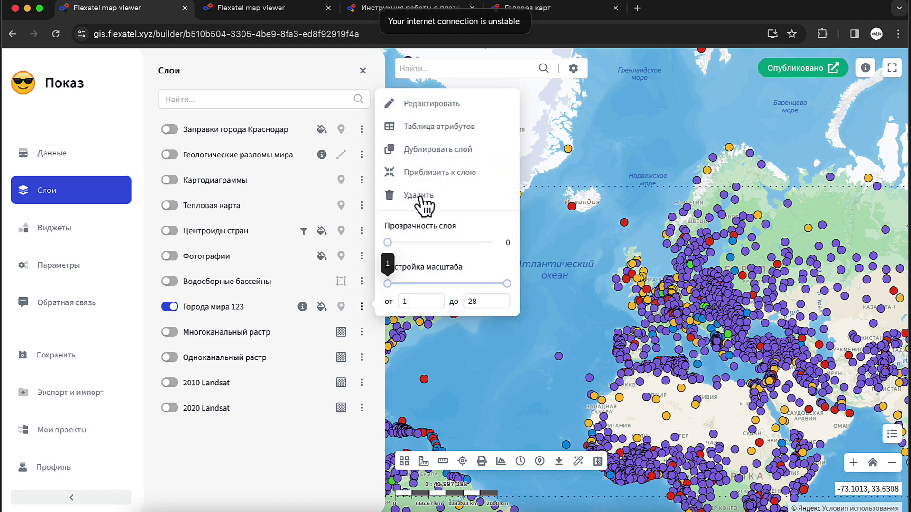
{"action": "left_click", "coordinate": [434, 103]}
{"action": "scroll", "coordinate": [355, 332], "scroll_direction": "down", "scroll_amount": 1}
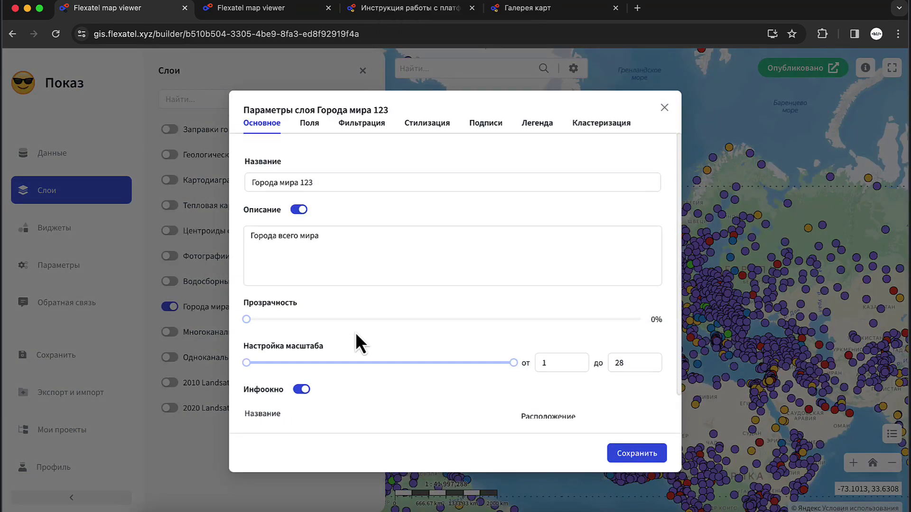
{"action": "left_click_drag", "start_coordinate": [247, 319], "coordinate": [356, 328]}
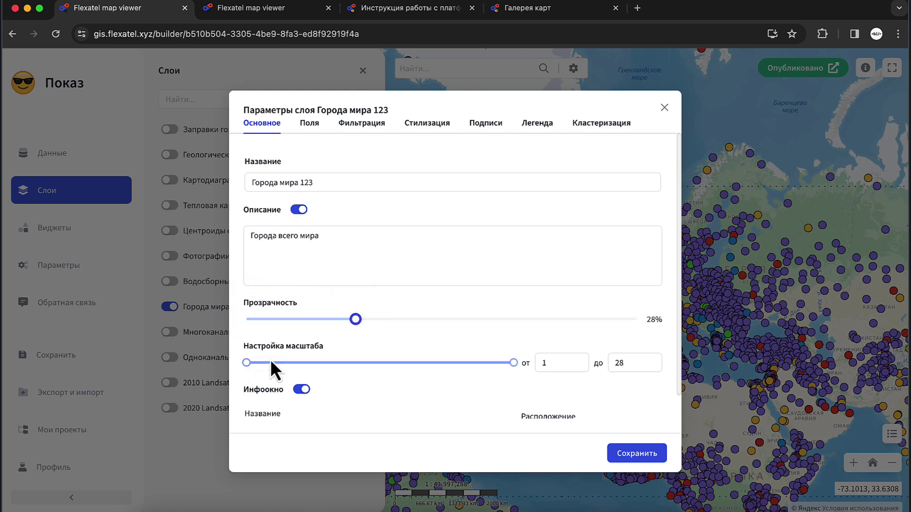
- Set the visible scale range of the Города мира 123 layer from 4 to 28 and save the layer
{"action": "left_click_drag", "start_coordinate": [247, 363], "coordinate": [275, 363]}
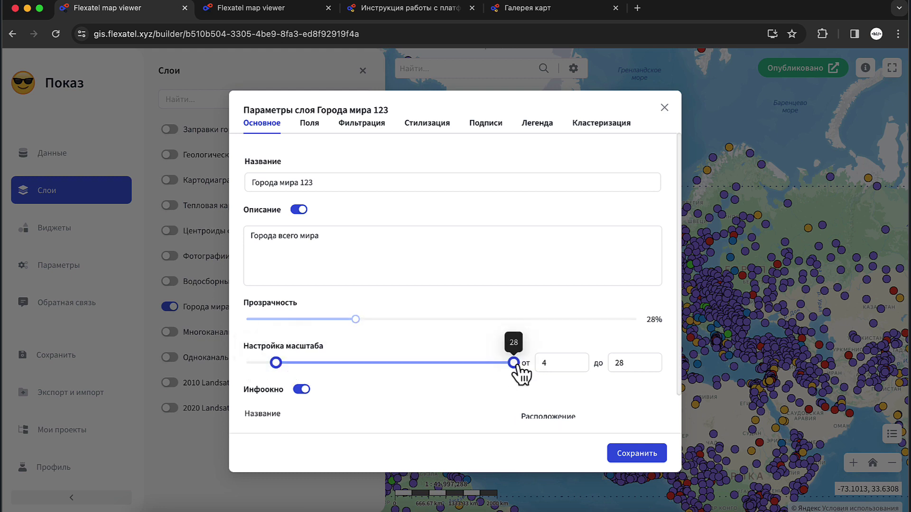
{"action": "mouse_move", "coordinate": [514, 363]}
{"action": "left_mouse_down"}
{"action": "mouse_move", "coordinate": [405, 364]}
{"action": "mouse_move", "coordinate": [495, 365]}
{"action": "mouse_move", "coordinate": [519, 376]}
{"action": "left_mouse_up"}
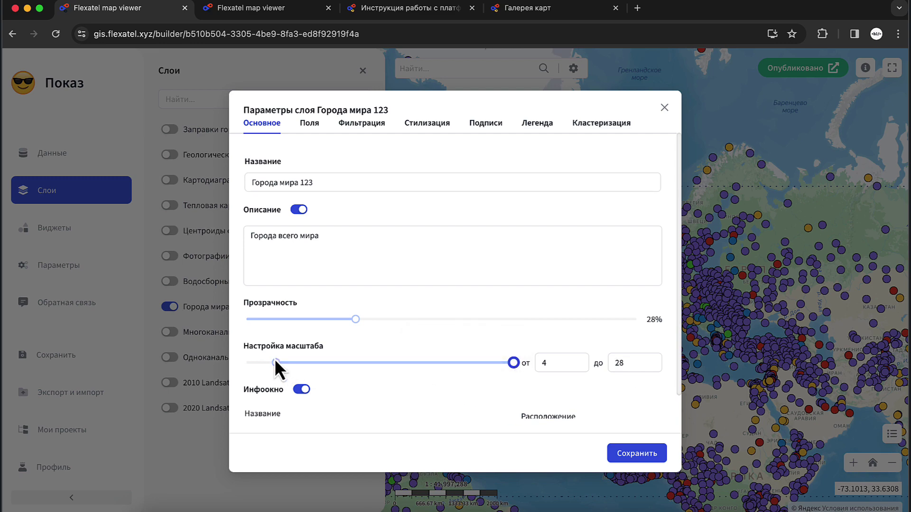
{"action": "scroll", "coordinate": [448, 390], "scroll_direction": "down", "scroll_amount": 1}
{"action": "left_click", "coordinate": [638, 457]}
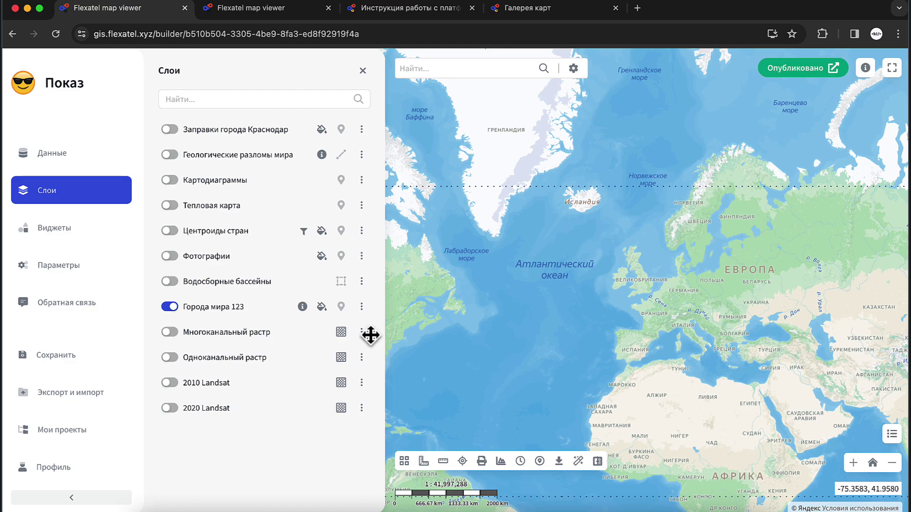
- Check the scale settings of the Города мира 123 layer and examine at which map scales its points are drawn
{"action": "left_click", "coordinate": [362, 306]}
{"action": "scroll", "coordinate": [661, 321], "scroll_direction": "up", "scroll_amount": 3}
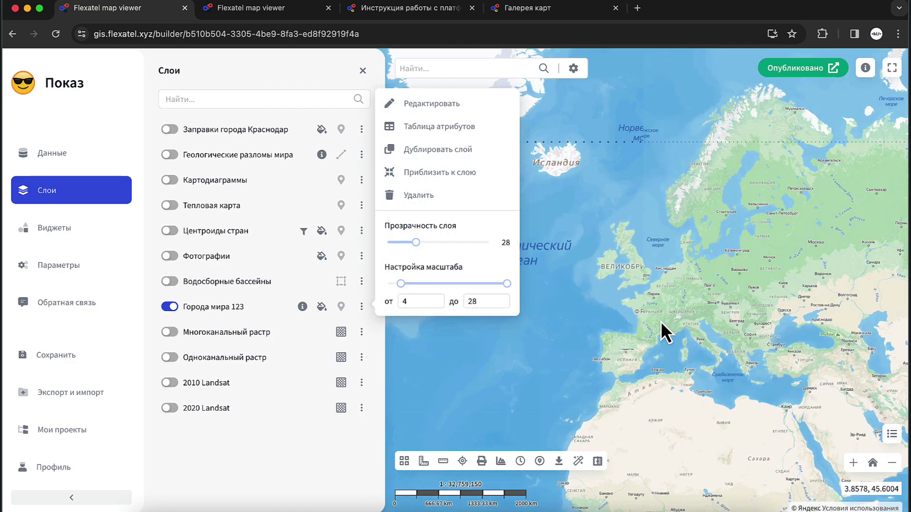
{"action": "scroll", "coordinate": [661, 321], "scroll_direction": "up", "scroll_amount": 2}
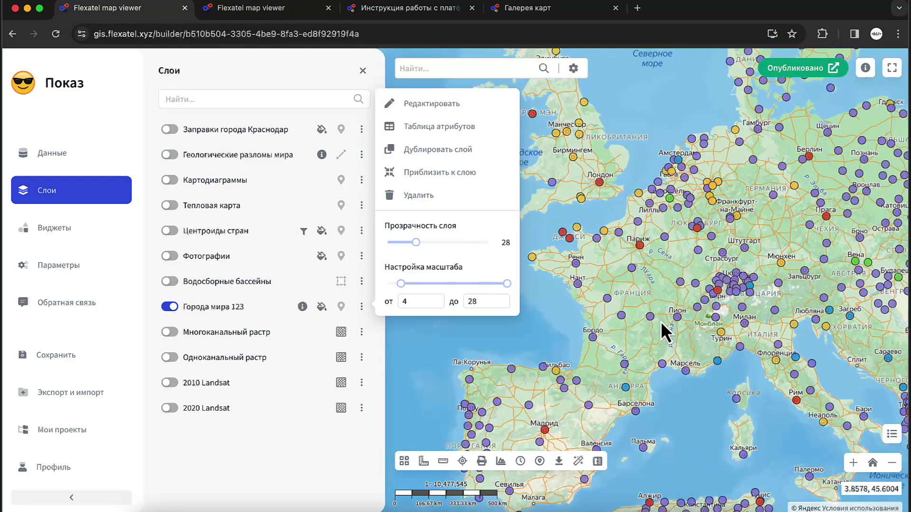
{"action": "scroll", "coordinate": [660, 320], "scroll_direction": "down", "scroll_amount": 3}
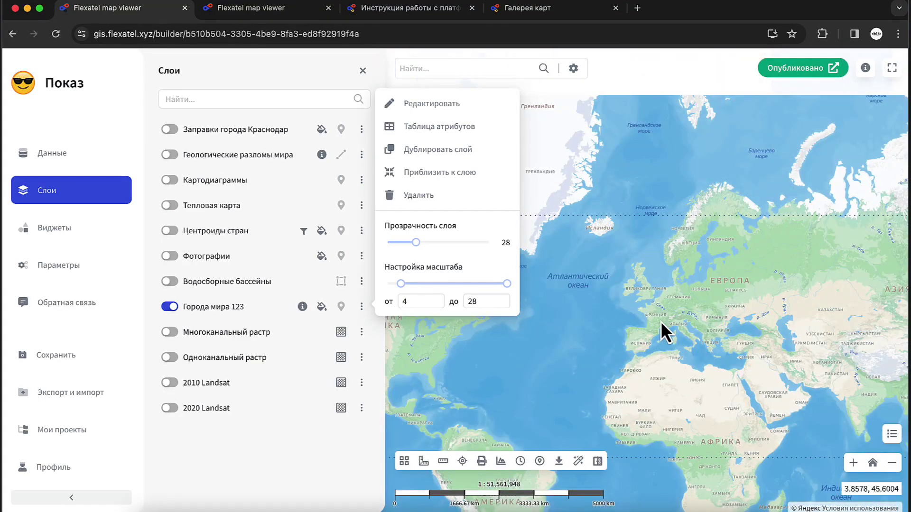
{"action": "scroll", "coordinate": [660, 320], "scroll_direction": "up", "scroll_amount": 2}
{"action": "scroll", "coordinate": [660, 321], "scroll_direction": "down", "scroll_amount": 2}
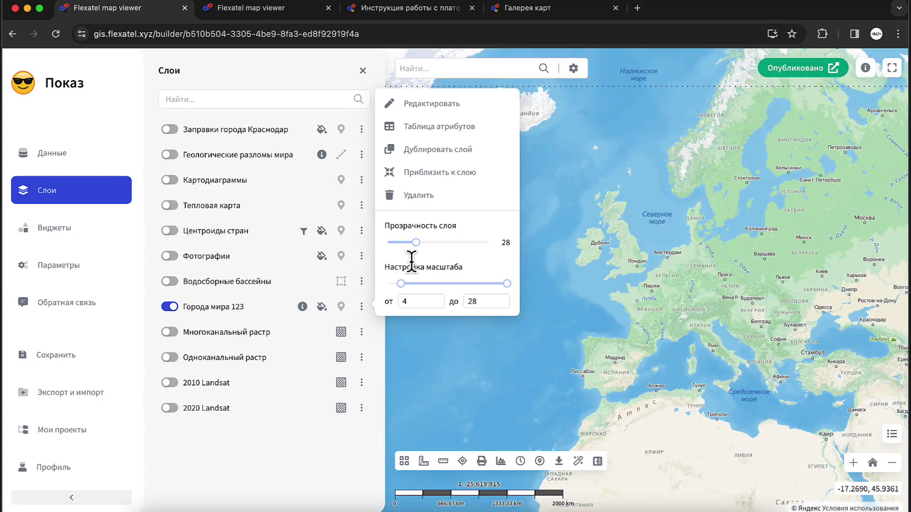
{"action": "mouse_move", "coordinate": [406, 285]}
{"action": "mouse_move", "coordinate": [406, 285]}
{"action": "left_mouse_down"}
{"action": "mouse_move", "coordinate": [389, 285]}
{"action": "mouse_move", "coordinate": [406, 284]}
{"action": "left_mouse_up"}
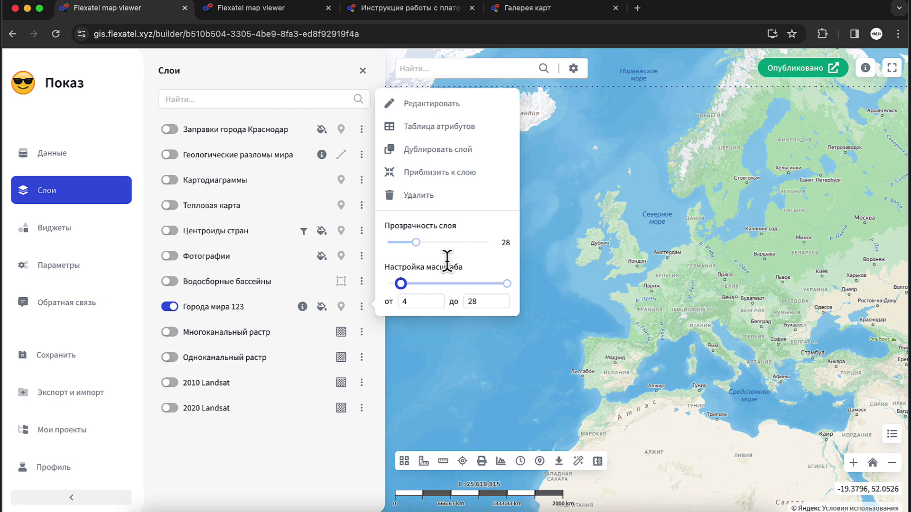
- Reopen the Города мира 123 parameters, disable and re-enable the infobox option, and save the layer
{"action": "left_click", "coordinate": [468, 104]}
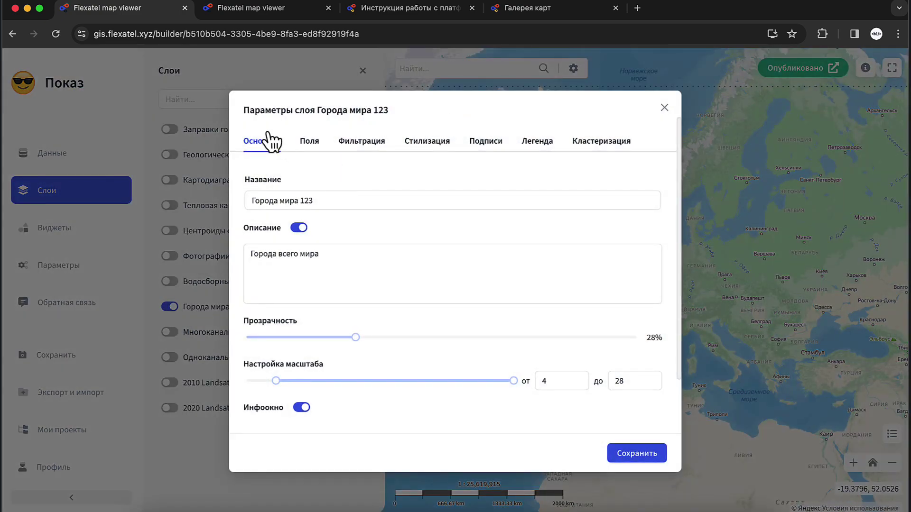
{"action": "left_click", "coordinate": [298, 281]}
{"action": "scroll", "coordinate": [301, 284], "scroll_direction": "down", "scroll_amount": 1}
{"action": "left_click", "coordinate": [300, 285]}
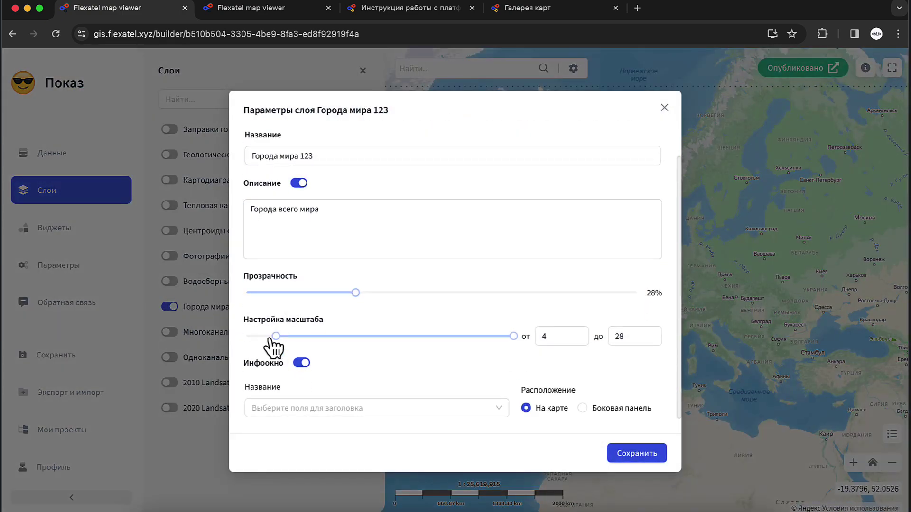
{"action": "left_click", "coordinate": [304, 363]}
{"action": "left_click", "coordinate": [302, 407]}
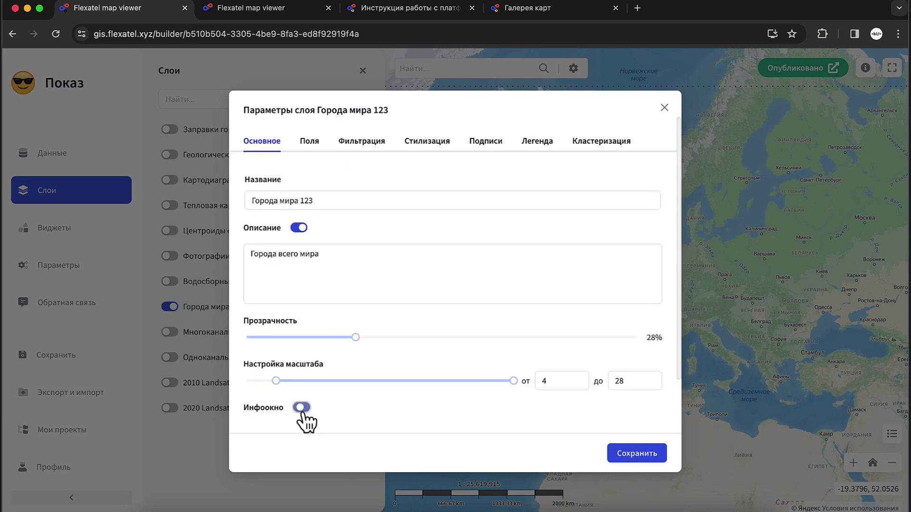
{"action": "left_click", "coordinate": [622, 455]}
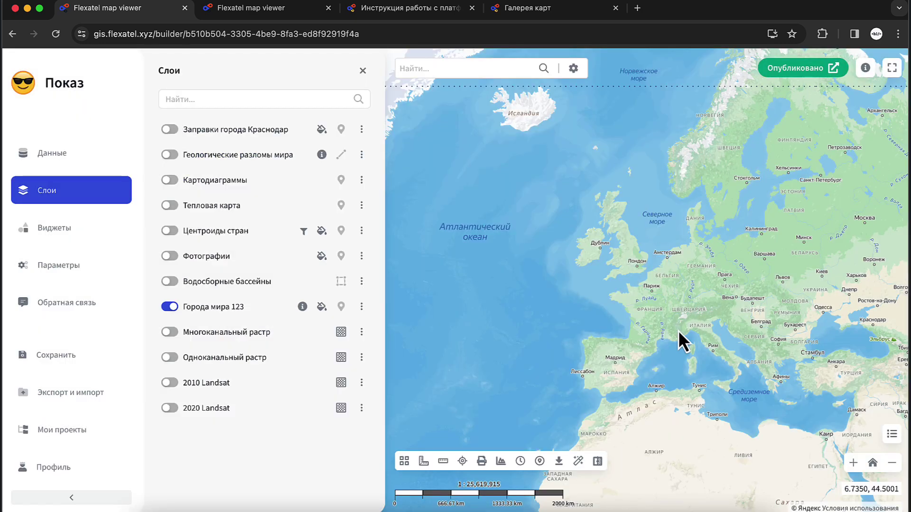
- View the on-map attribute popup of the Lyon point in France and close it
{"action": "scroll", "coordinate": [678, 330], "scroll_direction": "up", "scroll_amount": 2}
{"action": "scroll", "coordinate": [653, 305], "scroll_direction": "up", "scroll_amount": 2}
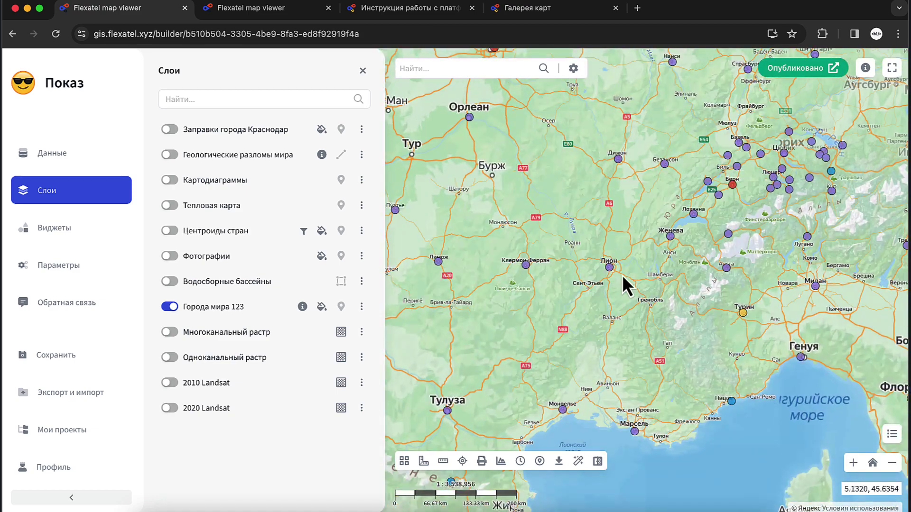
{"action": "left_click", "coordinate": [610, 269]}
{"action": "left_click_drag", "start_coordinate": [651, 291], "coordinate": [647, 342]}
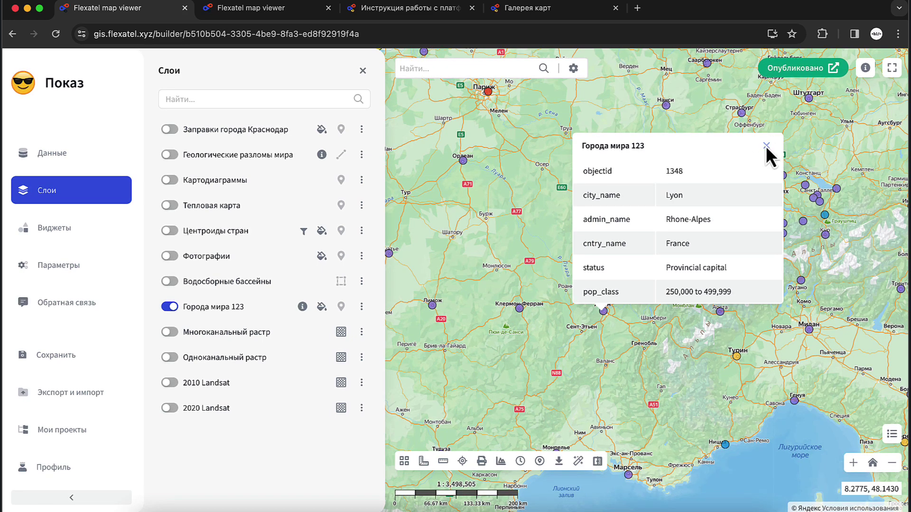
{"action": "left_click", "coordinate": [766, 147]}
- Set the Города мира 123 infobox to Боковая панель with cntry_name as its title field, and save the layer
{"action": "left_click", "coordinate": [362, 306]}
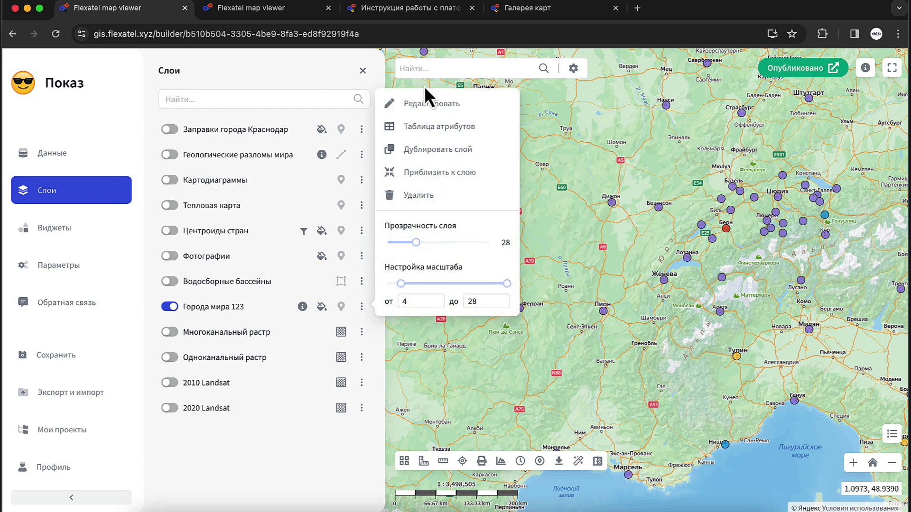
{"action": "left_click", "coordinate": [427, 103]}
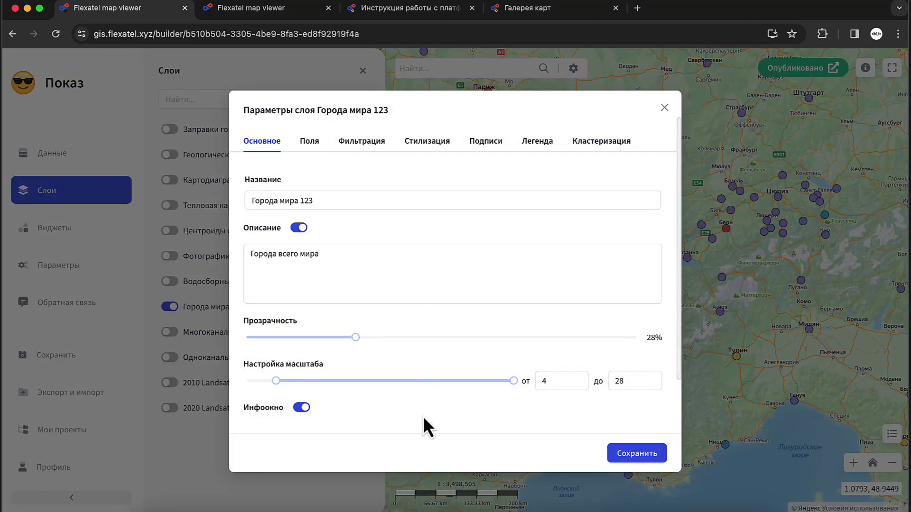
{"action": "scroll", "coordinate": [422, 417], "scroll_direction": "down", "scroll_amount": 2}
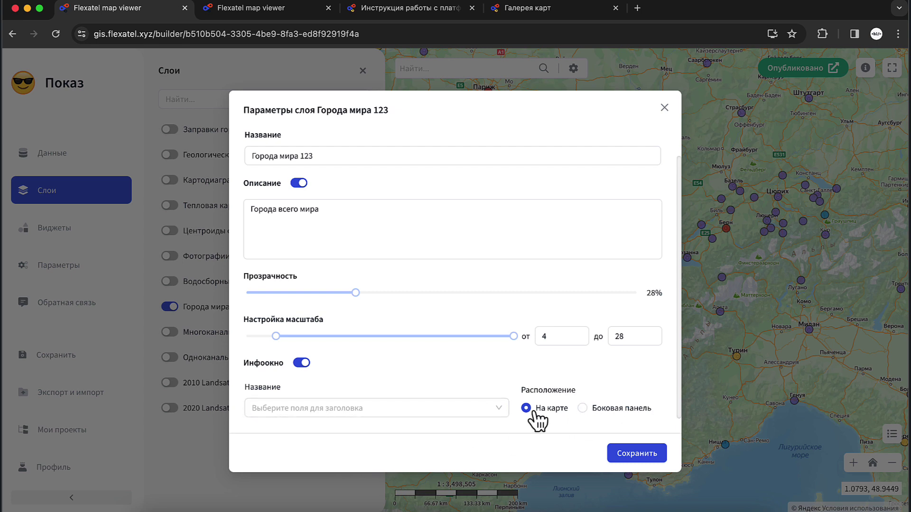
{"action": "left_click", "coordinate": [582, 409]}
{"action": "left_click", "coordinate": [490, 409]}
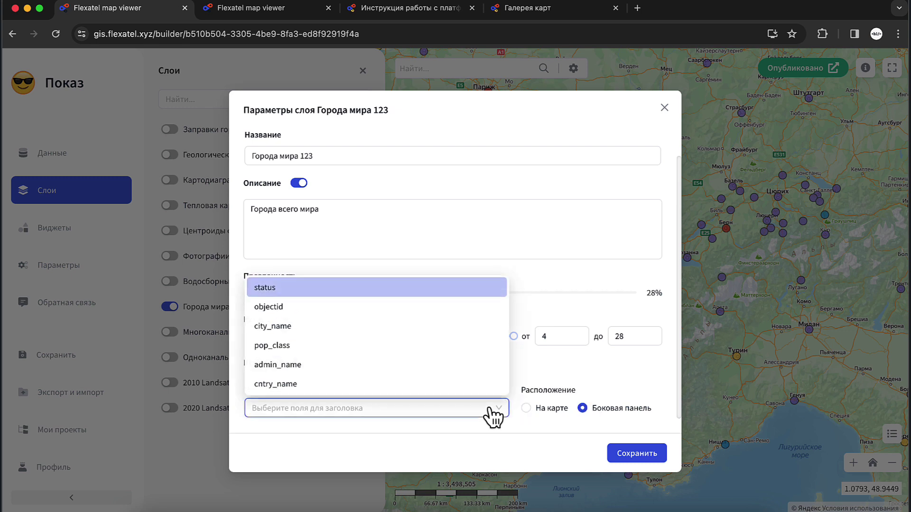
{"action": "left_click", "coordinate": [313, 365]}
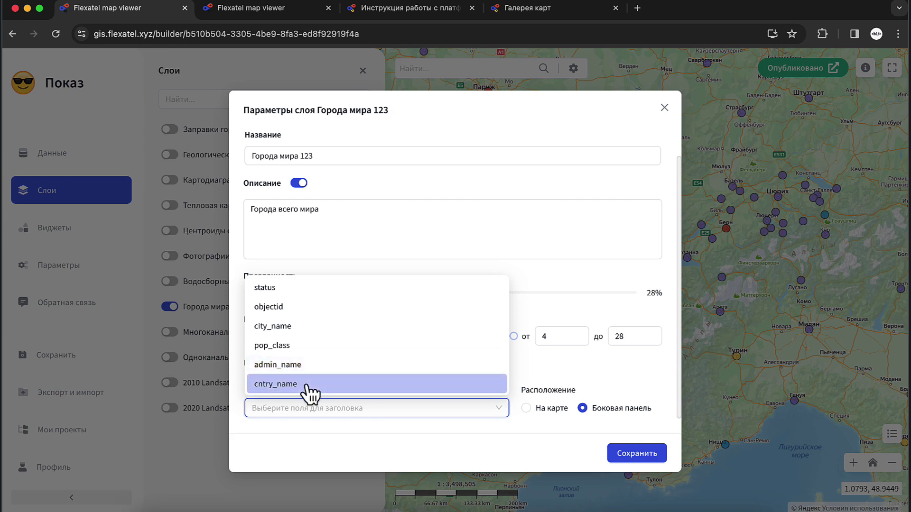
{"action": "left_click", "coordinate": [311, 385]}
{"action": "left_click", "coordinate": [620, 455]}
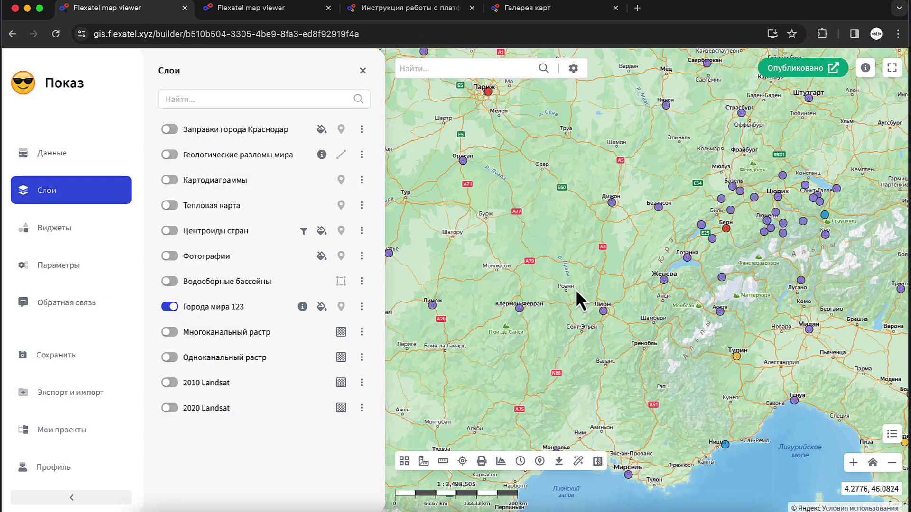
- View the Lyon point's attributes and title in the side panel, and close the panel
{"action": "left_click", "coordinate": [603, 311]}
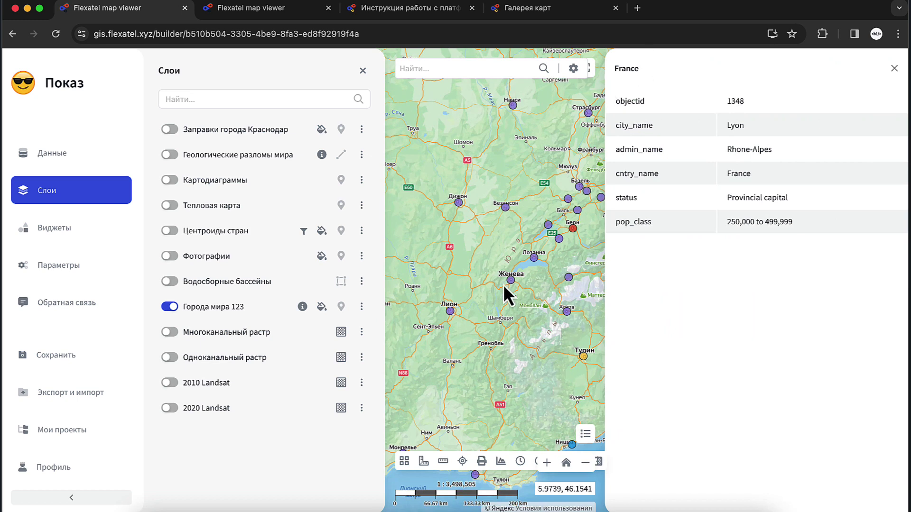
{"action": "double_click", "coordinate": [624, 69]}
{"action": "left_click", "coordinate": [823, 67]}
{"action": "left_click", "coordinate": [894, 70]}
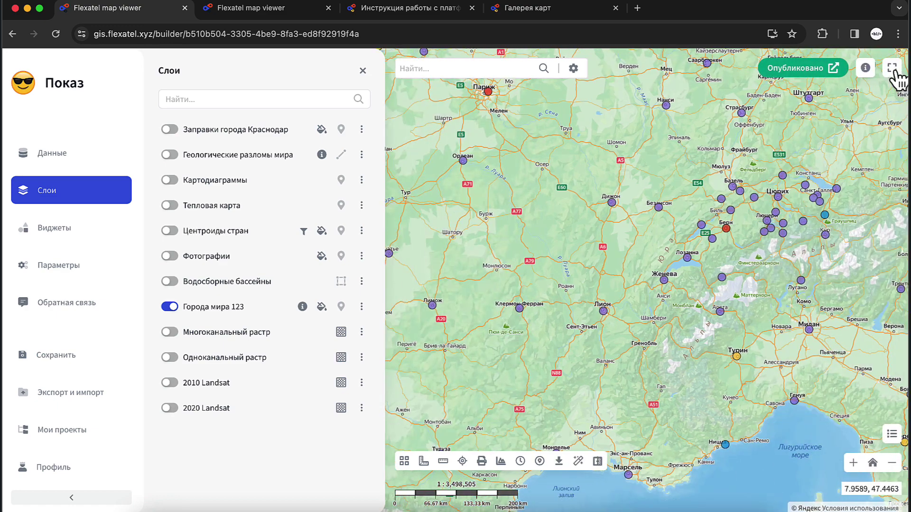
- Show the Фотографии layer instead of Города мира 123, and view the Baton Rouge marker's photo card
{"action": "left_click", "coordinate": [170, 306]}
{"action": "scroll", "coordinate": [566, 237], "scroll_direction": "down", "scroll_amount": 3}
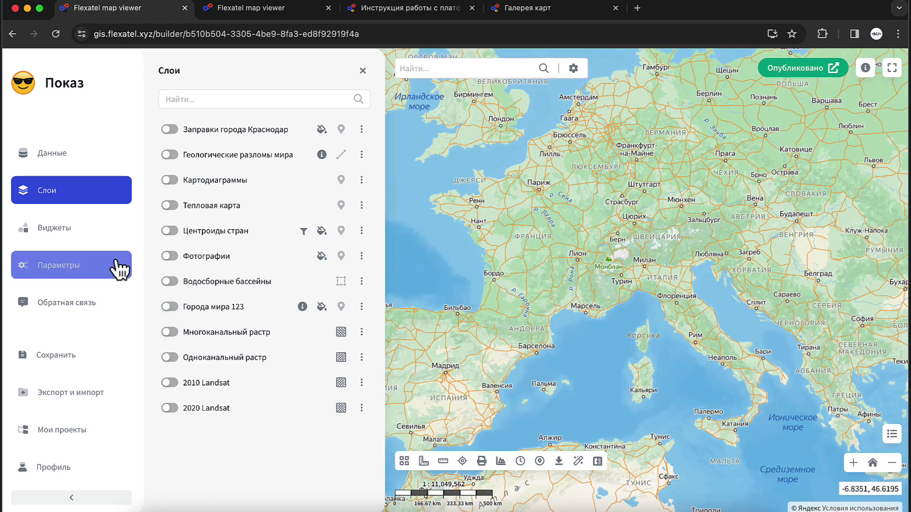
{"action": "left_click", "coordinate": [171, 257]}
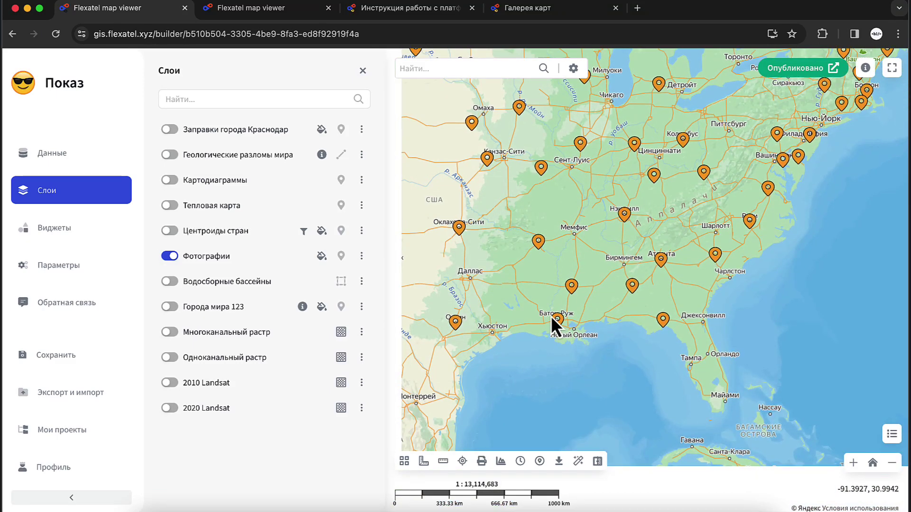
{"action": "left_click", "coordinate": [363, 71]}
{"action": "left_click", "coordinate": [438, 326]}
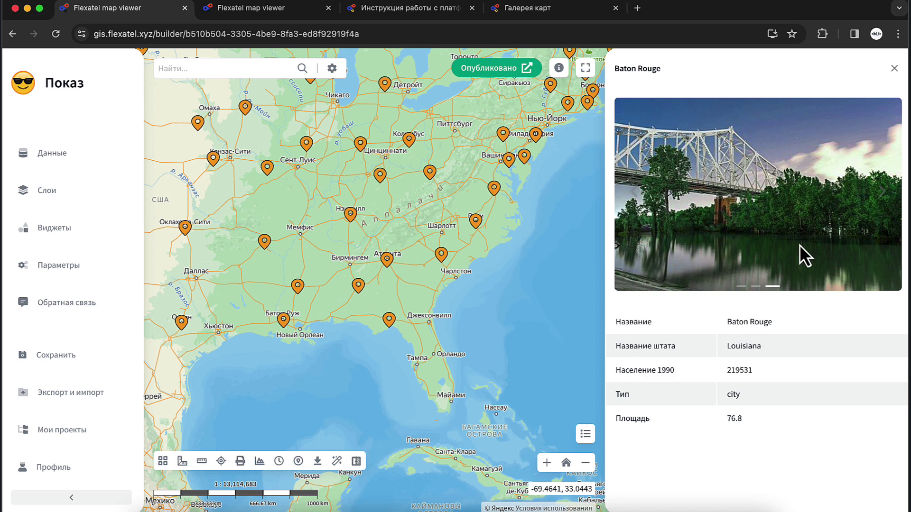
{"action": "left_click", "coordinate": [894, 69]}
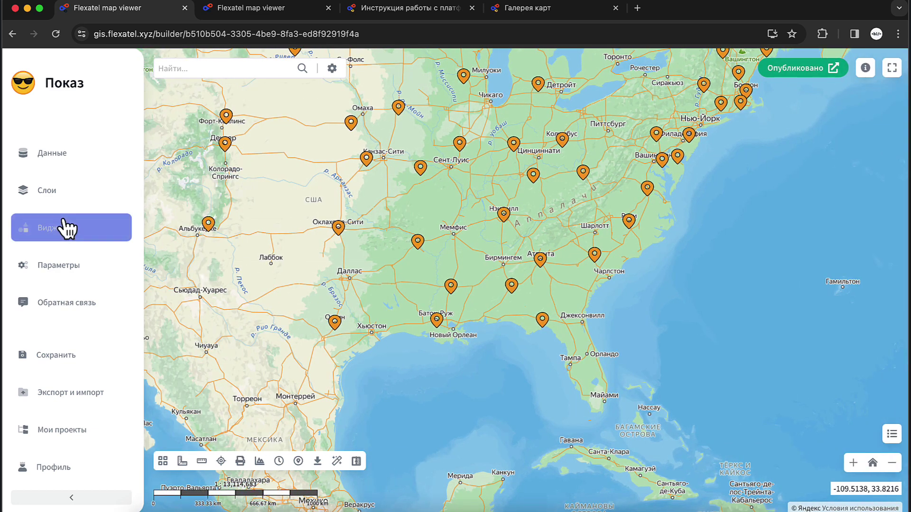
- Hide the Фотографии layer and turn the Города мира 123 layer back on
{"action": "left_click", "coordinate": [95, 203]}
{"action": "left_click", "coordinate": [170, 257]}
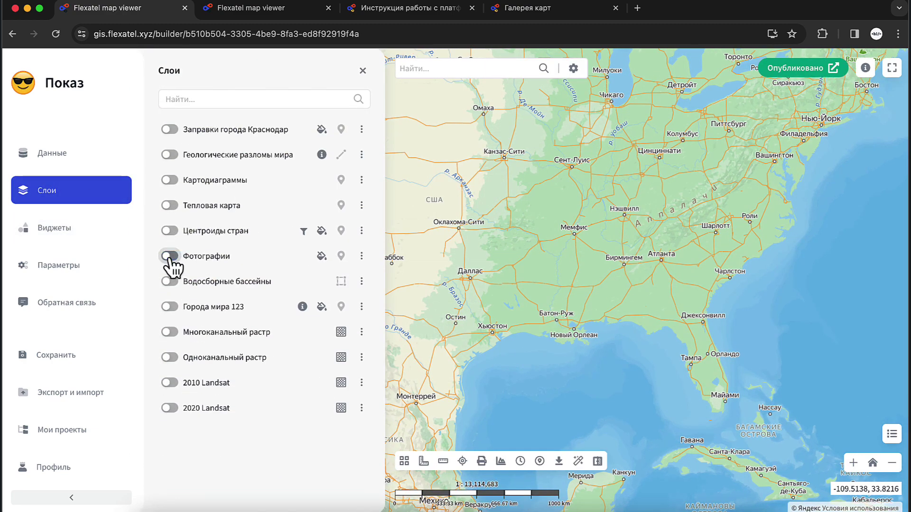
{"action": "left_click", "coordinate": [170, 307]}
- Set the infobox placement of the Города мира 123 layer to На карте and save the layer
{"action": "left_click", "coordinate": [361, 307]}
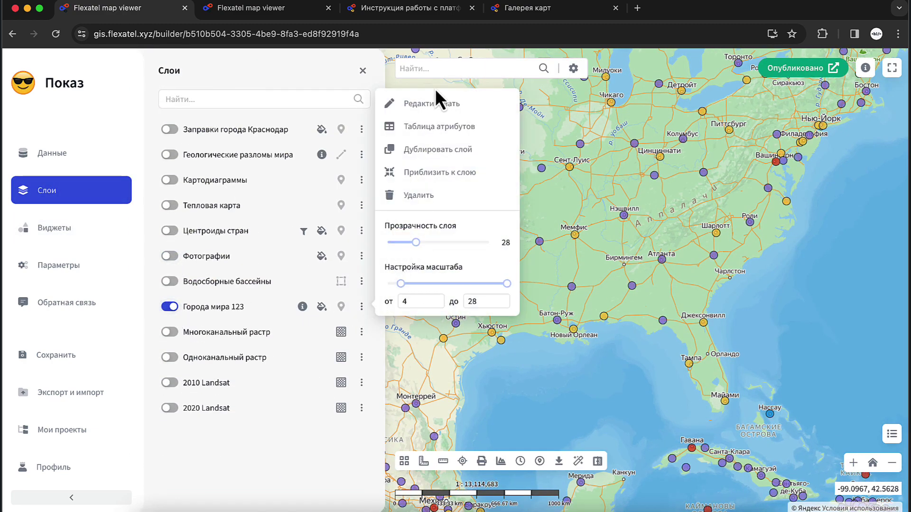
{"action": "left_click", "coordinate": [434, 107]}
{"action": "scroll", "coordinate": [365, 286], "scroll_direction": "down", "scroll_amount": 3}
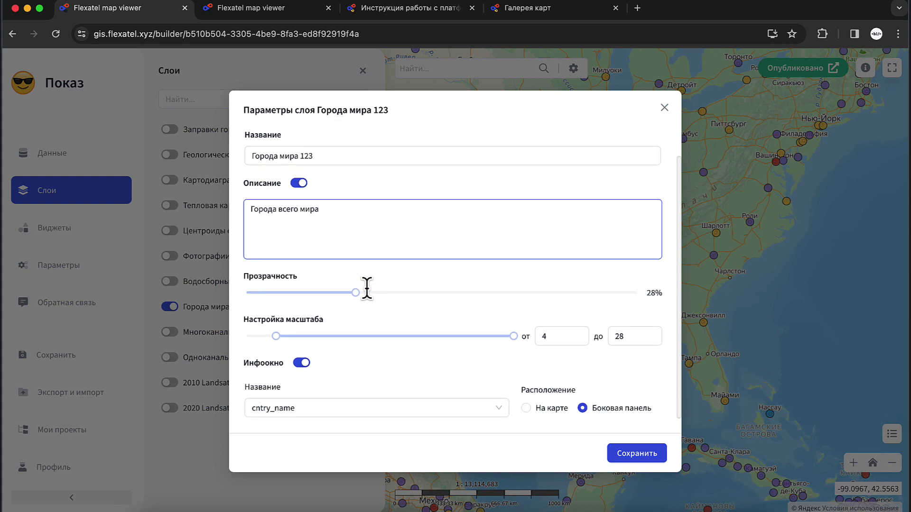
{"action": "left_click", "coordinate": [527, 409]}
{"action": "scroll", "coordinate": [389, 275], "scroll_direction": "up", "scroll_amount": 3}
{"action": "scroll", "coordinate": [389, 274], "scroll_direction": "down", "scroll_amount": 3}
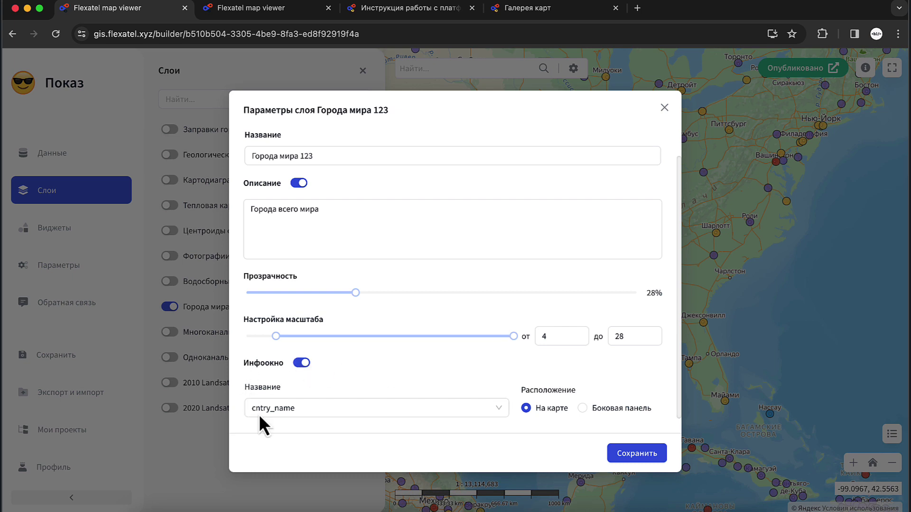
{"action": "left_click", "coordinate": [642, 455]}
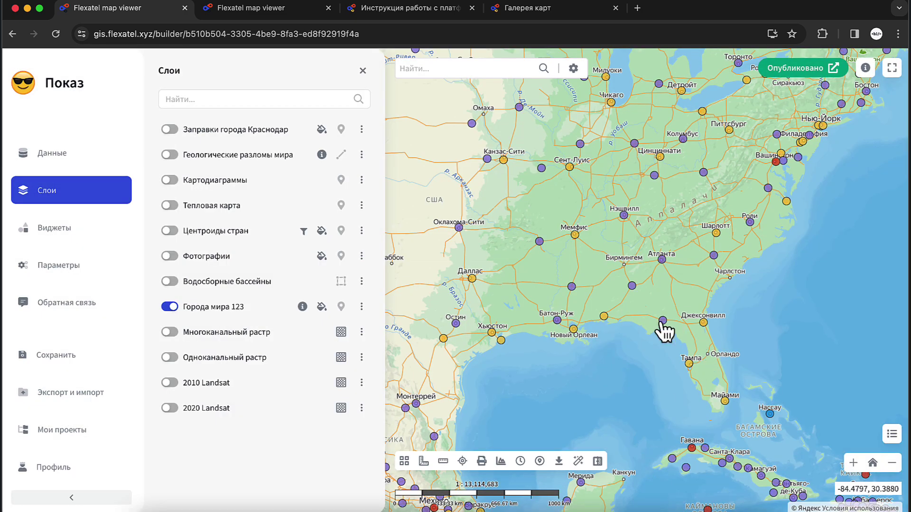
- Open the popup of the Tallahassee point in Florida and examine its title and the objectid and city_name fields
{"action": "left_click", "coordinate": [664, 322]}
{"action": "left_click_drag", "start_coordinate": [717, 347], "coordinate": [618, 360]}
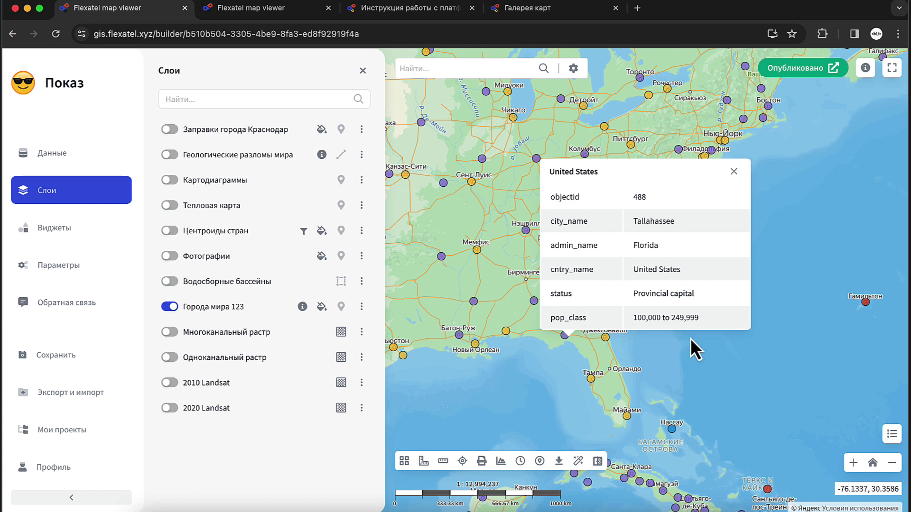
{"action": "double_click", "coordinate": [560, 197]}
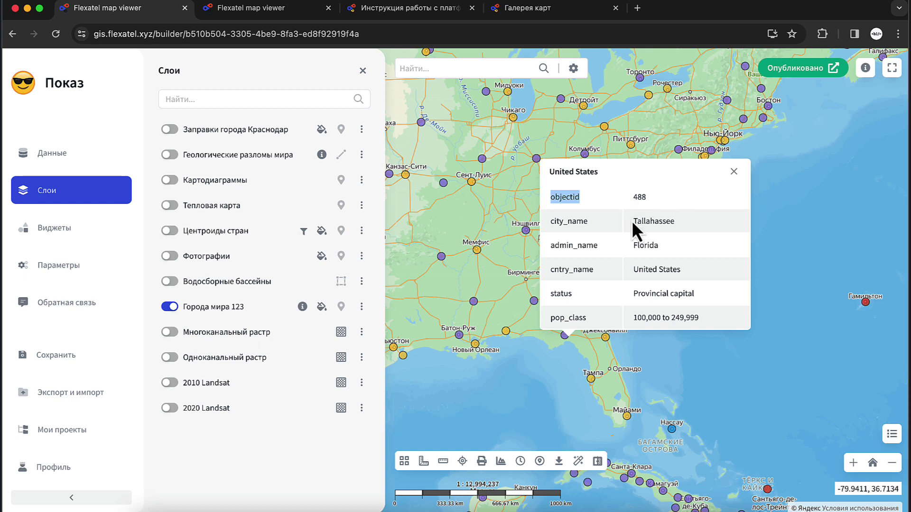
{"action": "double_click", "coordinate": [569, 221]}
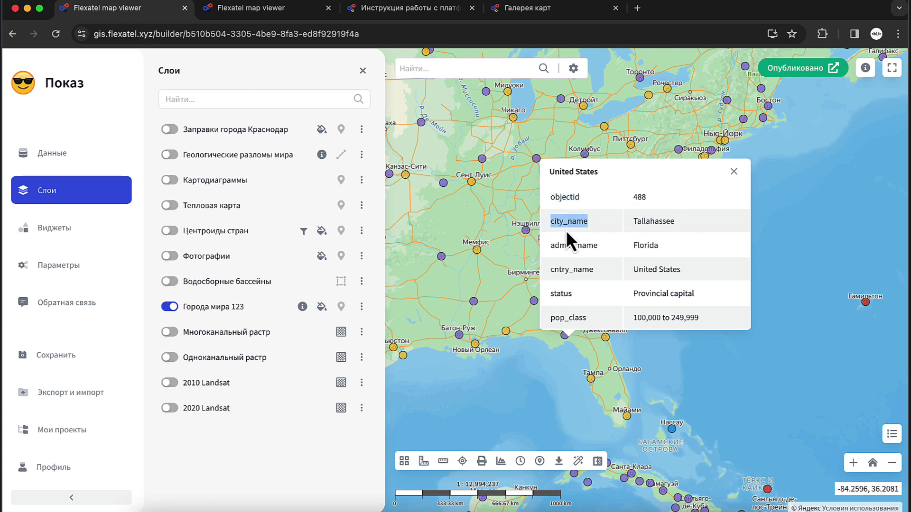
{"action": "left_click", "coordinate": [604, 231]}
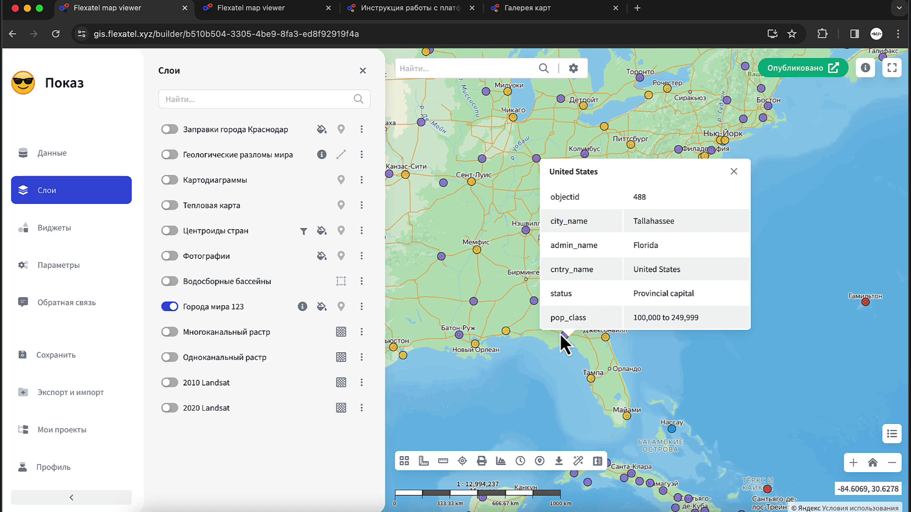
- Close the city popup and exclude the objectid field in the field settings of the Города мира 123 layer
{"action": "left_click", "coordinate": [362, 307]}
{"action": "left_click", "coordinate": [735, 173]}
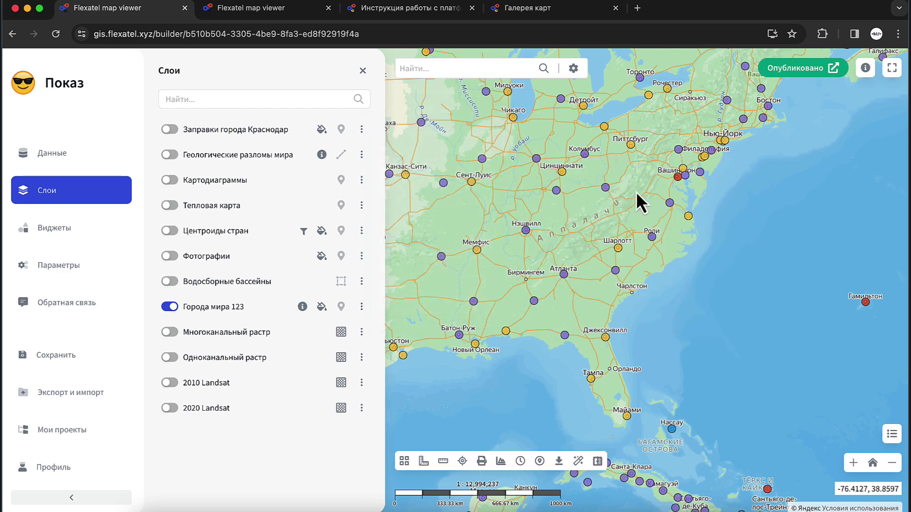
{"action": "left_click", "coordinate": [362, 306]}
{"action": "left_click", "coordinate": [424, 105]}
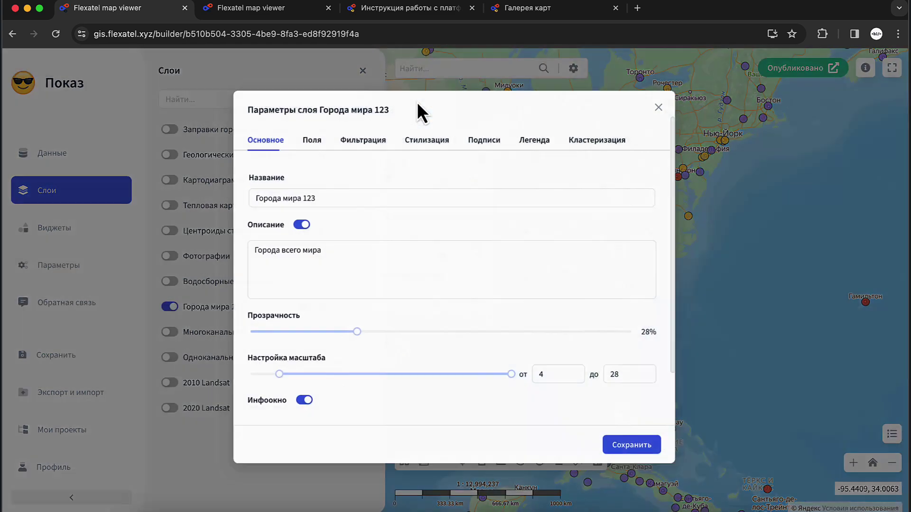
{"action": "left_click", "coordinate": [316, 143]}
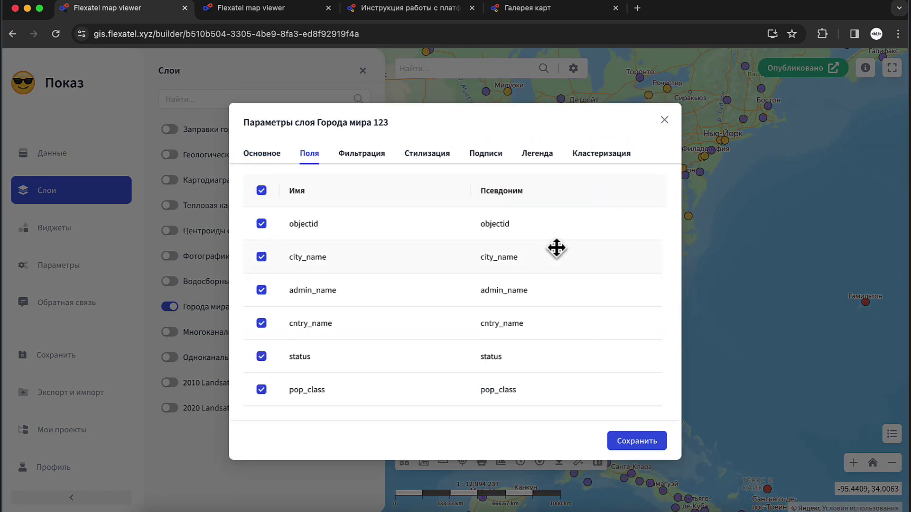
{"action": "left_click", "coordinate": [262, 224]}
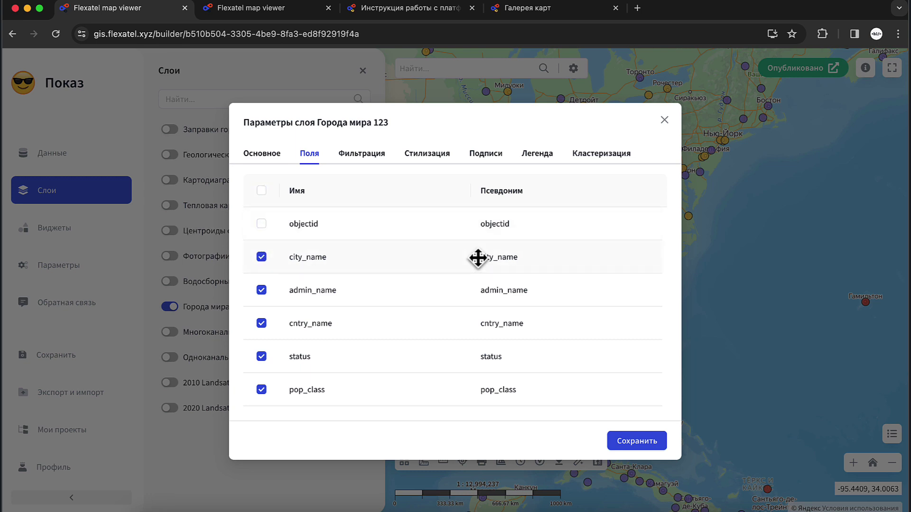
- Give the city_name field the alias Название, move pop_class above status, and save the layer
{"action": "left_click", "coordinate": [506, 257]}
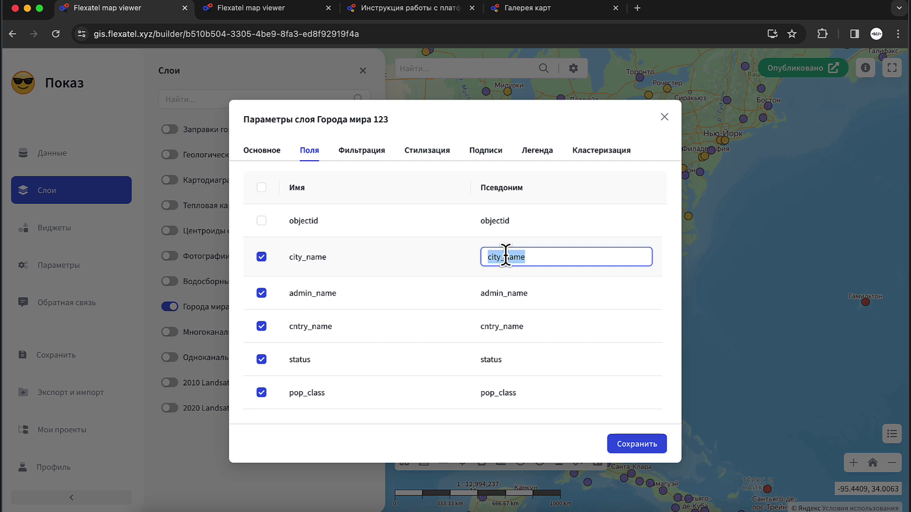
{"action": "type", "text": "Название"}
{"action": "left_click", "coordinate": [674, 271]}
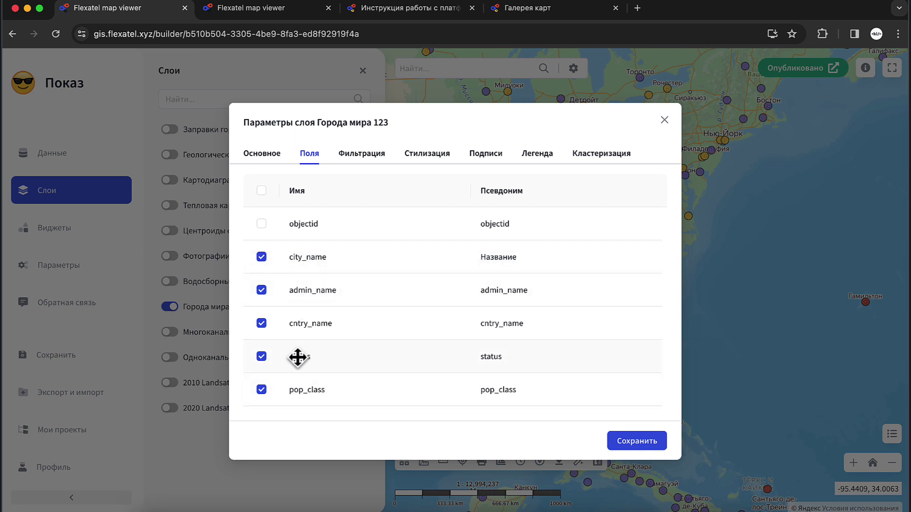
{"action": "left_click_drag", "start_coordinate": [301, 386], "coordinate": [305, 357]}
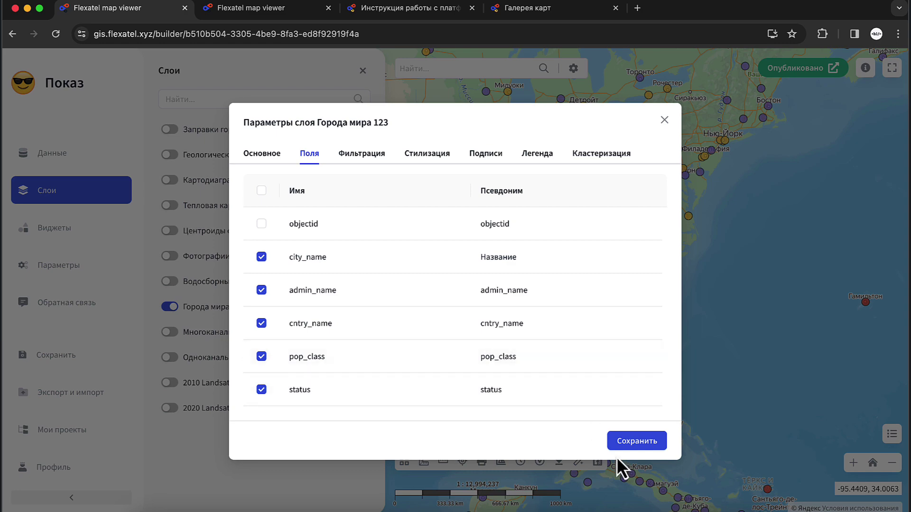
{"action": "left_click", "coordinate": [636, 441]}
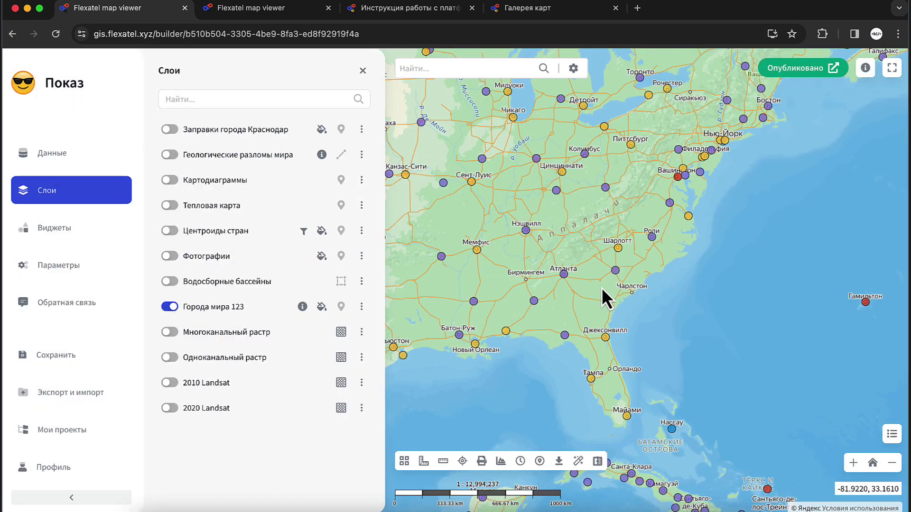
- Open the Tallahassee point's popup, examine the Название alias and the order of the pop_class and status fields, and close it
{"action": "left_click", "coordinate": [565, 336]}
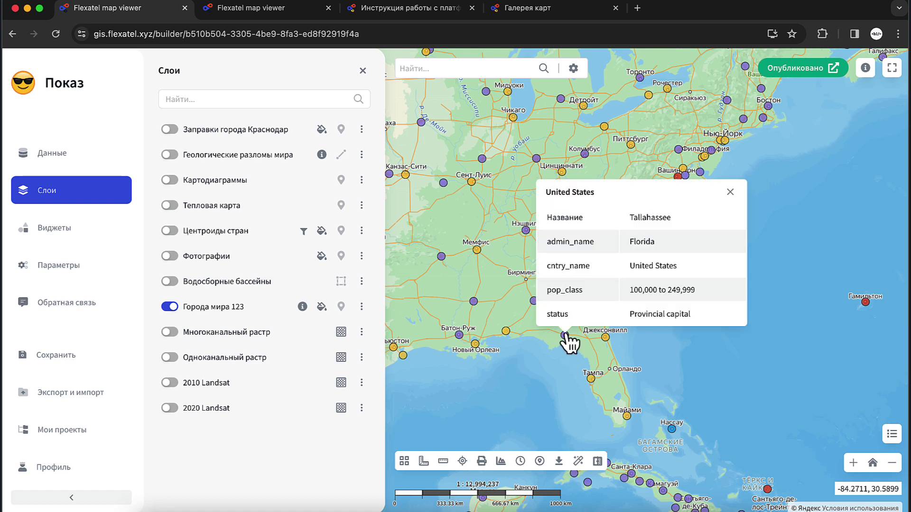
{"action": "double_click", "coordinate": [558, 217]}
{"action": "left_click", "coordinate": [570, 217]}
{"action": "left_click_drag", "start_coordinate": [544, 290], "coordinate": [661, 290]}
{"action": "double_click", "coordinate": [561, 314]}
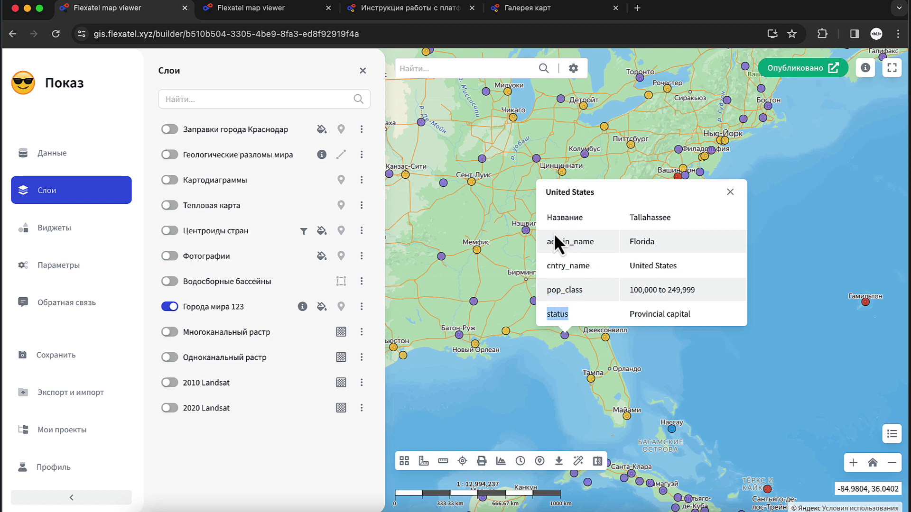
{"action": "left_click", "coordinate": [731, 195]}
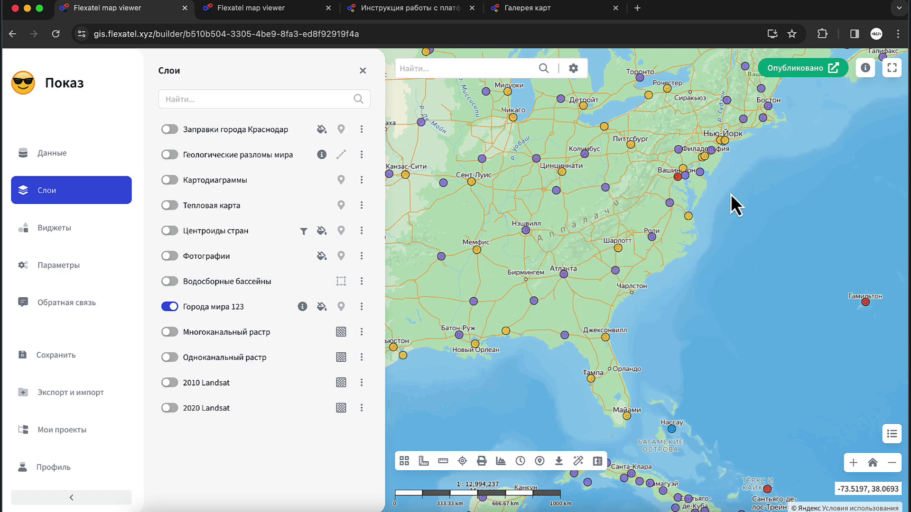
- Open the styling settings of the Города мира 123 layer, switch the style to Единый символ, and look through the available styles
{"action": "left_click", "coordinate": [361, 306]}
{"action": "left_click", "coordinate": [443, 117]}
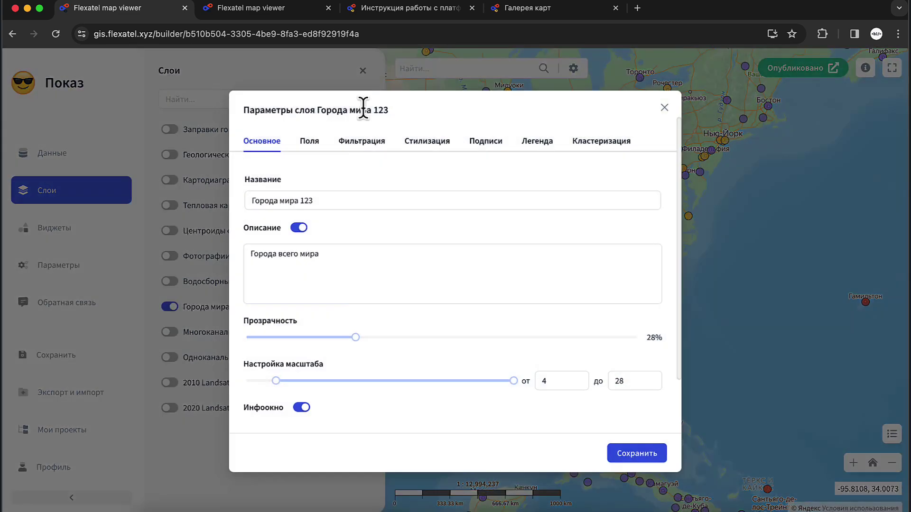
{"action": "left_click", "coordinate": [311, 142]}
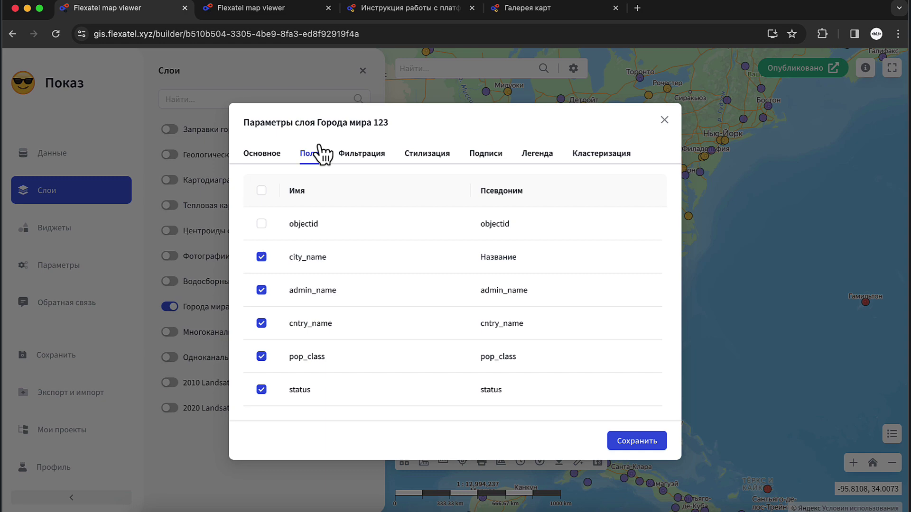
{"action": "left_click", "coordinate": [426, 153]}
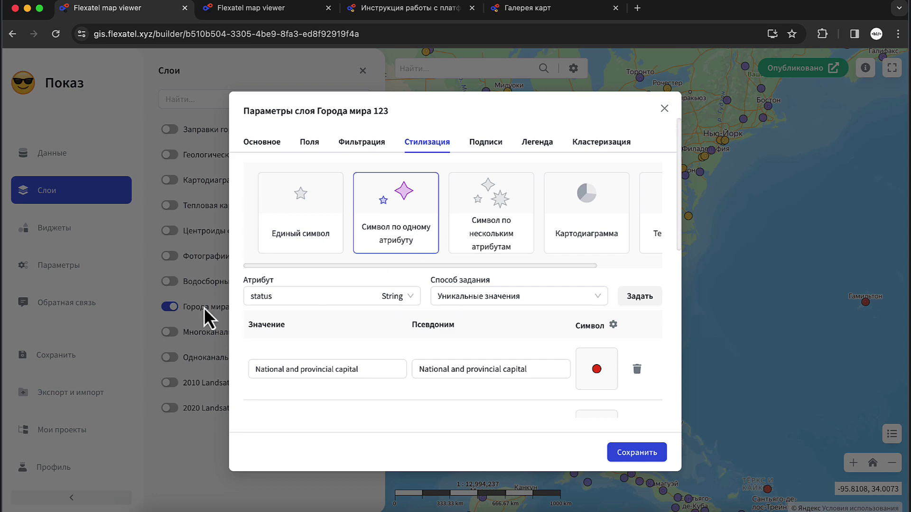
{"action": "left_click", "coordinate": [267, 298]}
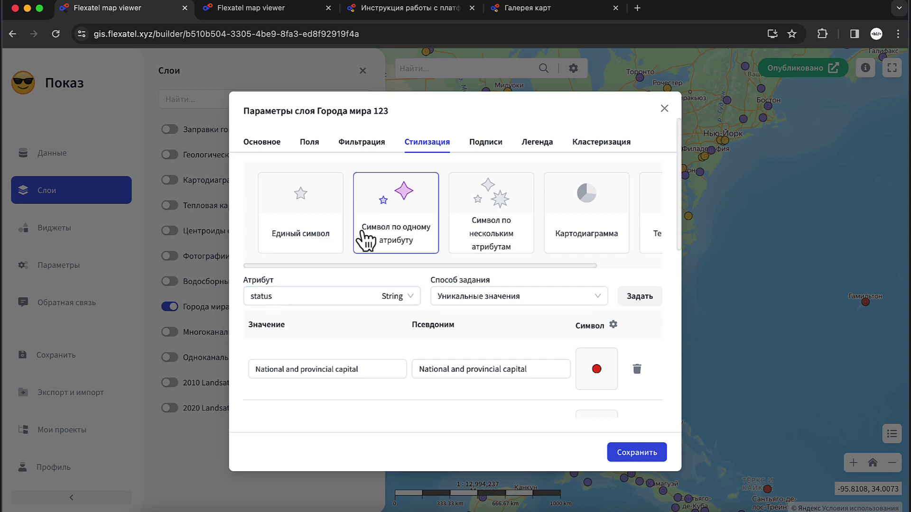
{"action": "left_click", "coordinate": [301, 229]}
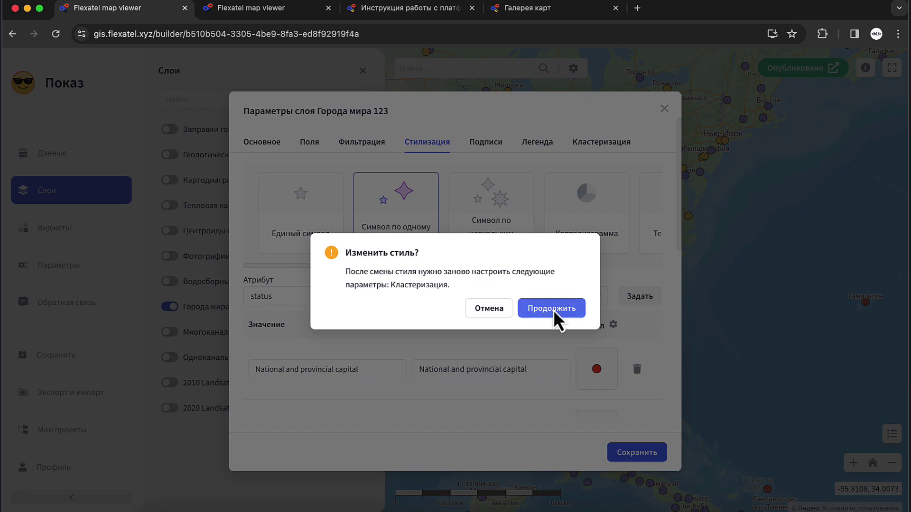
{"action": "left_click", "coordinate": [553, 310]}
{"action": "scroll", "coordinate": [346, 219], "scroll_direction": "right", "scroll_amount": 3}
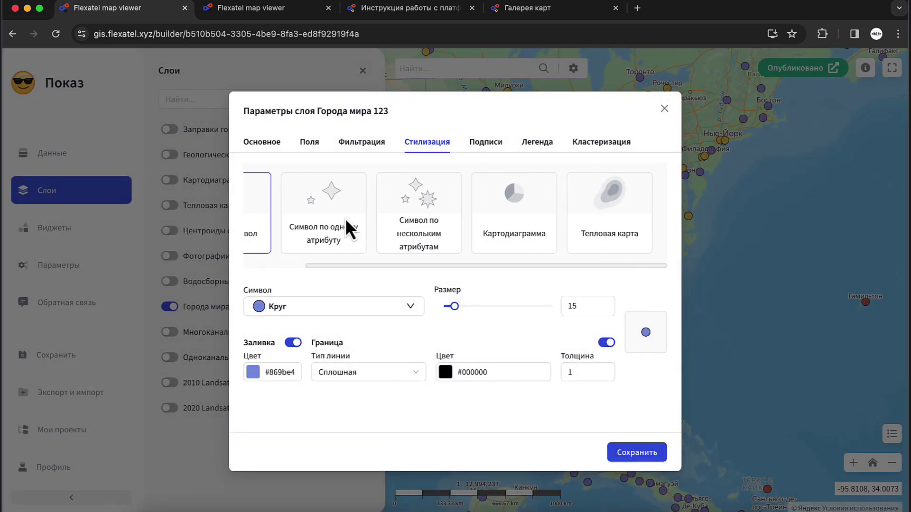
{"action": "scroll", "coordinate": [346, 218], "scroll_direction": "left", "scroll_amount": 3}
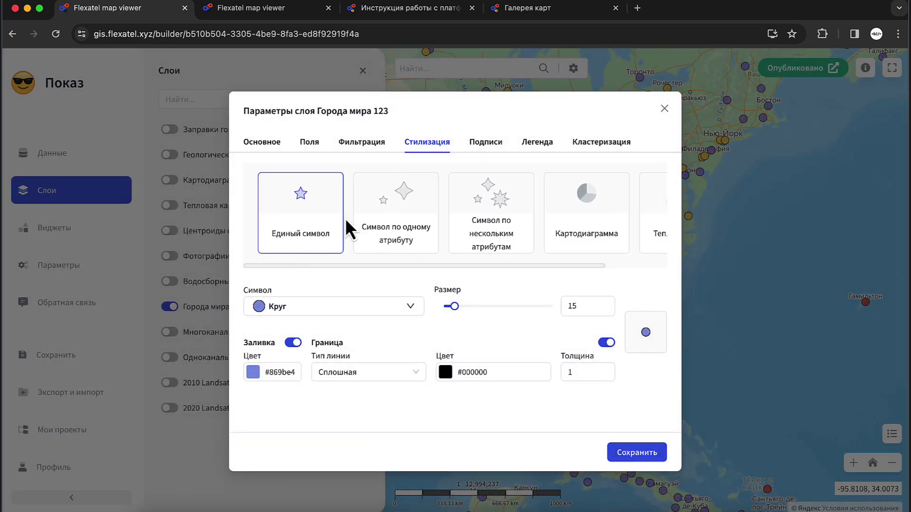
{"action": "scroll", "coordinate": [587, 238], "scroll_direction": "right", "scroll_amount": 3}
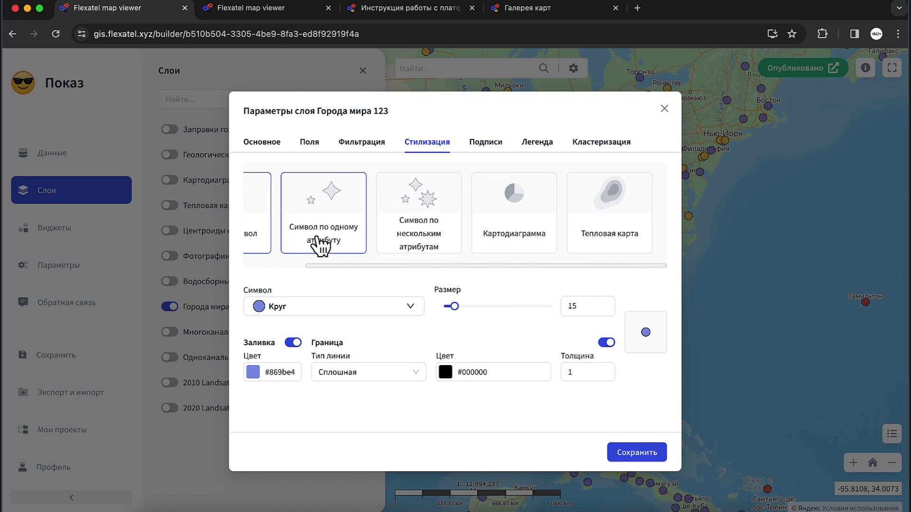
{"action": "scroll", "coordinate": [317, 242], "scroll_direction": "left", "scroll_amount": 3}
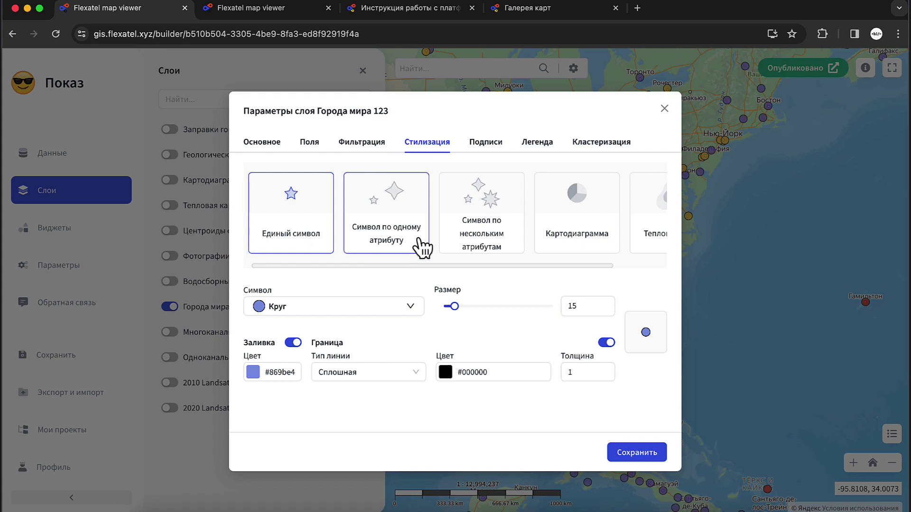
- Try the Символ по нескольким атрибутам style and collapse its По символу, По цвету and По размеру sections
{"action": "left_click", "coordinate": [482, 232]}
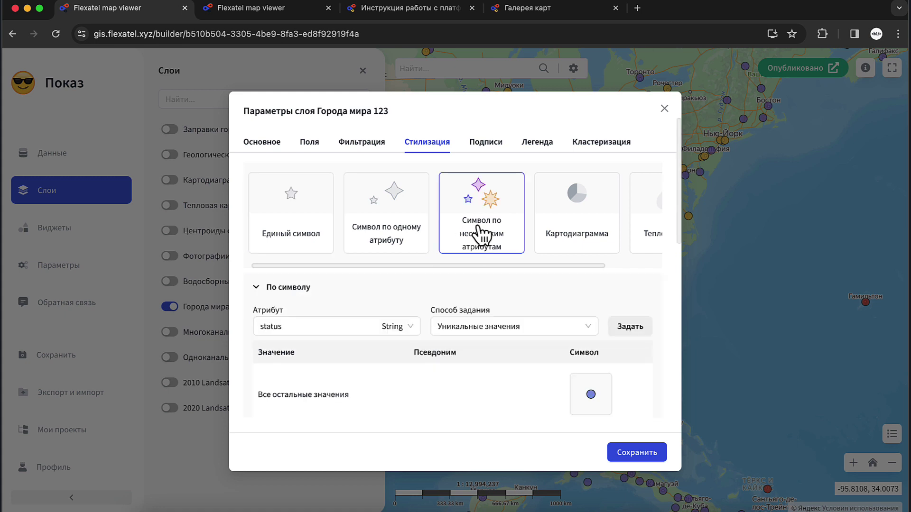
{"action": "left_click", "coordinate": [256, 287]}
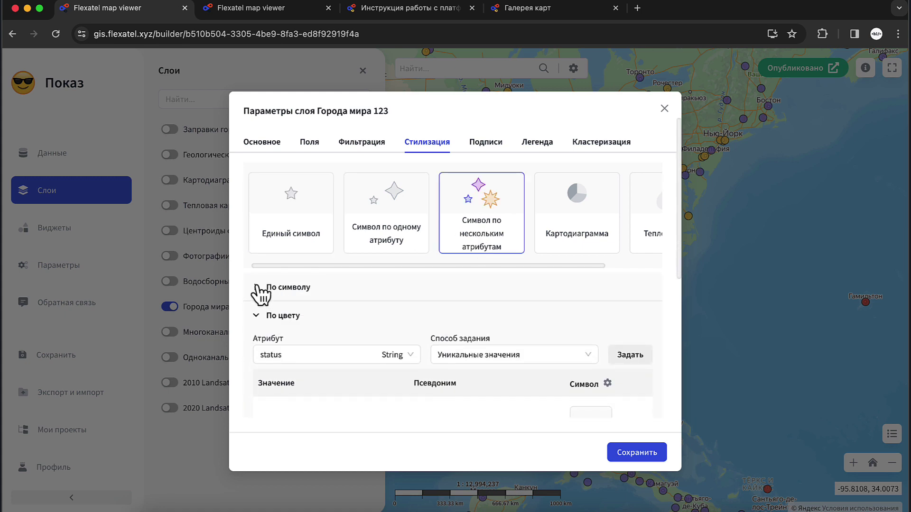
{"action": "left_click", "coordinate": [259, 317]}
{"action": "left_click", "coordinate": [264, 346]}
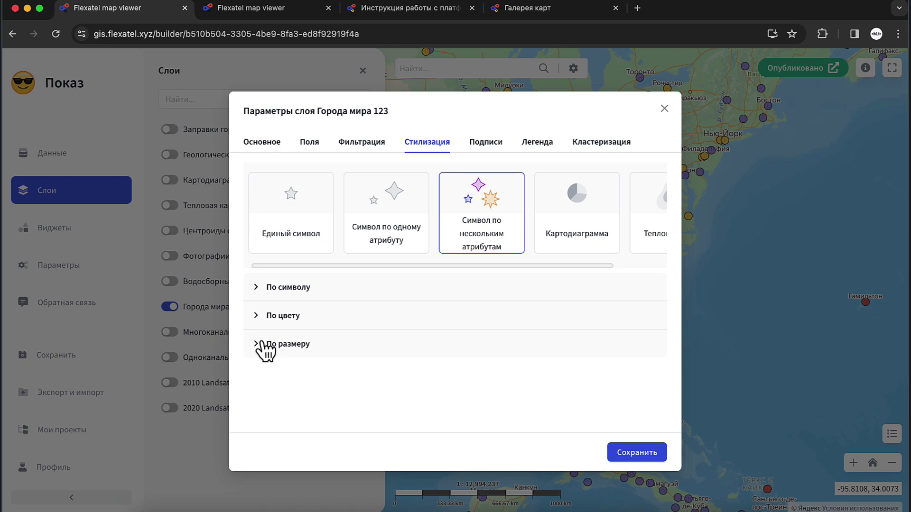
- Try the Картодиаграмма style and collapse its По размеру and Параметры картодиаграммы sections
{"action": "left_click", "coordinate": [565, 230]}
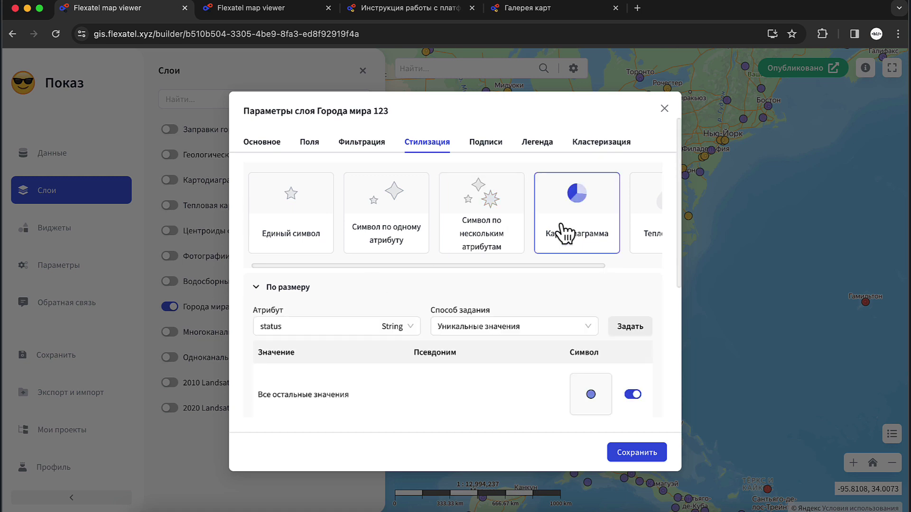
{"action": "left_click", "coordinate": [256, 287]}
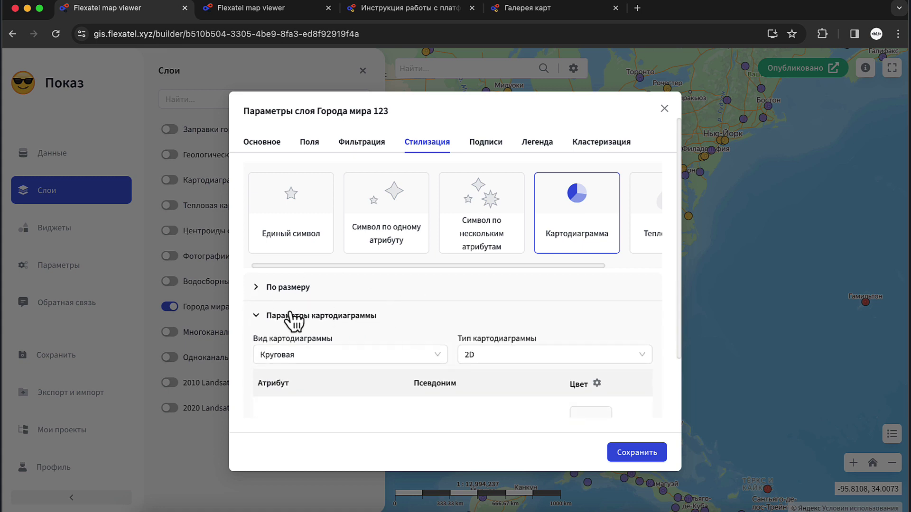
{"action": "left_click", "coordinate": [258, 317]}
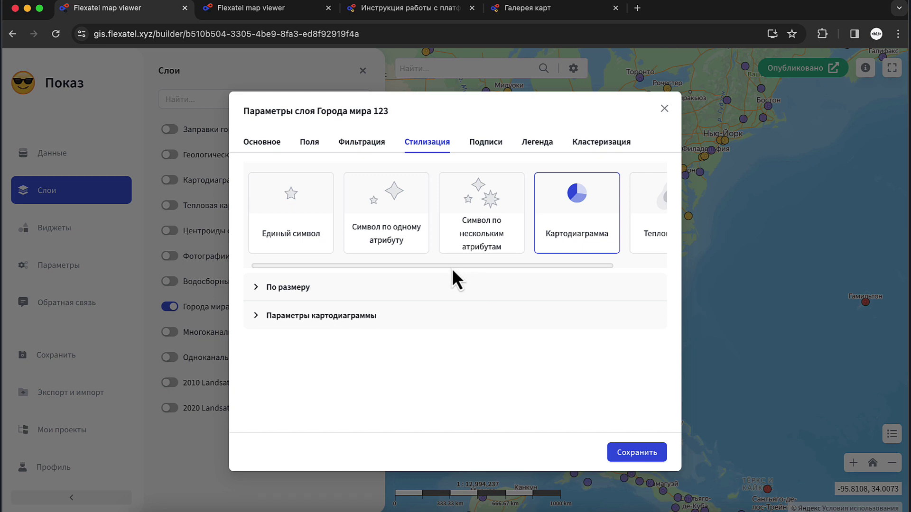
- Try the Тепловая карта style for the Города мира 123 layer
{"action": "scroll", "coordinate": [490, 270], "scroll_direction": "right", "scroll_amount": 2}
{"action": "scroll", "coordinate": [489, 267], "scroll_direction": "right", "scroll_amount": 2}
{"action": "left_click", "coordinate": [591, 234]}
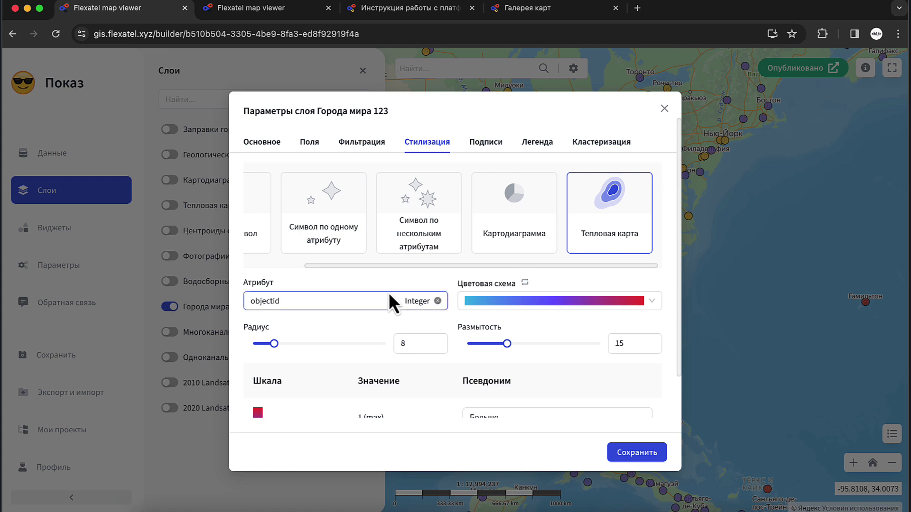
- Switch the style back to Единый символ with the Квадрат symbol and the orange fill #f5a623
{"action": "left_click_drag", "start_coordinate": [377, 266], "coordinate": [310, 265]}
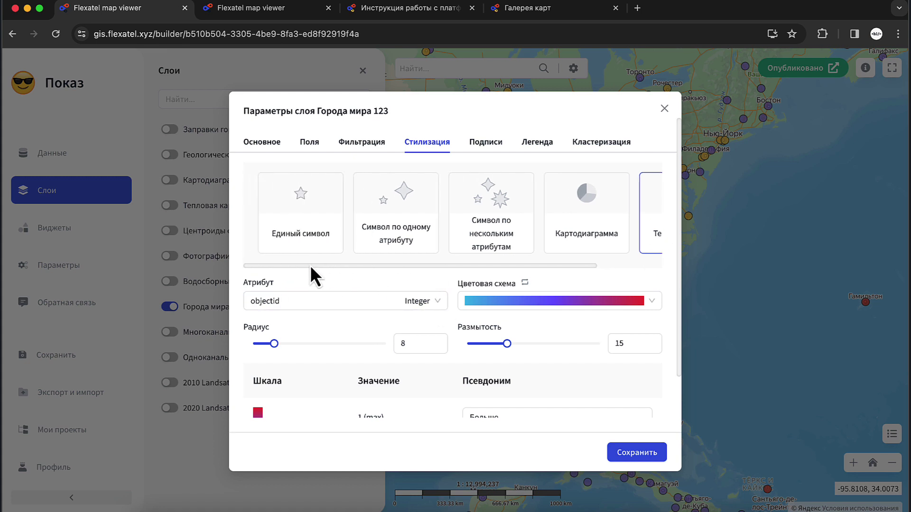
{"action": "left_click", "coordinate": [300, 240]}
{"action": "left_click", "coordinate": [375, 315]}
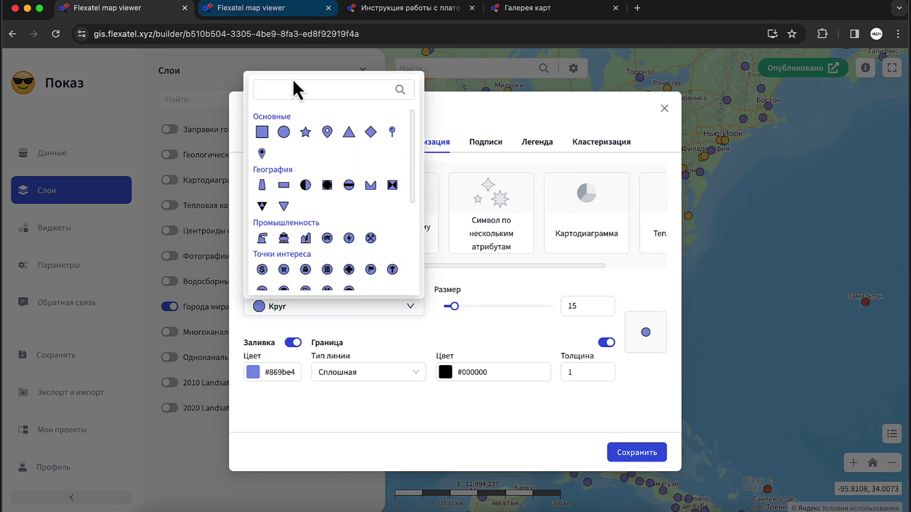
{"action": "left_click", "coordinate": [262, 132]}
{"action": "left_click", "coordinate": [258, 372]}
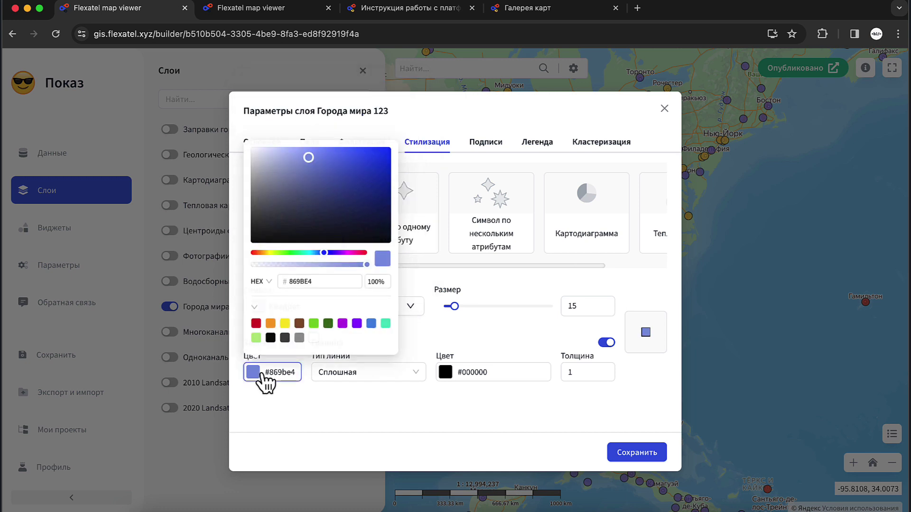
{"action": "left_click", "coordinate": [270, 324]}
{"action": "left_click", "coordinate": [506, 439]}
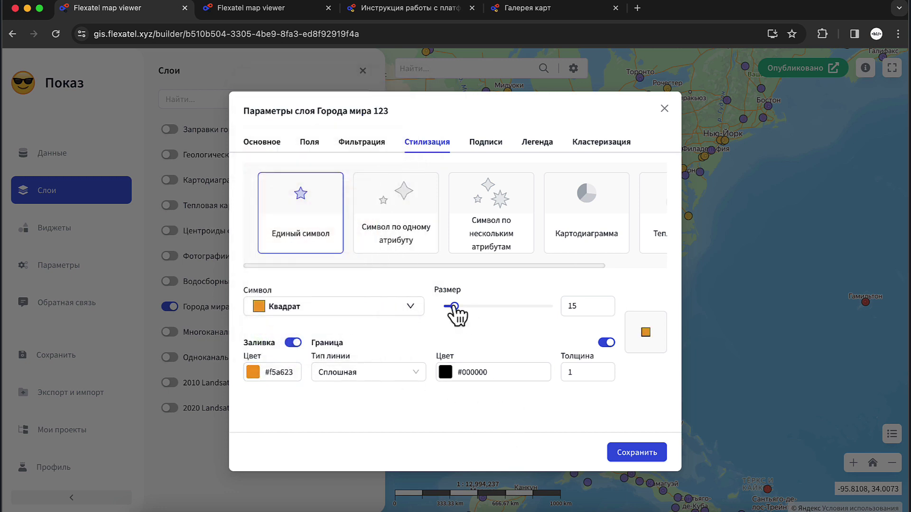
- Set the square symbol's size to 20 and save the layer
{"action": "left_click_drag", "start_coordinate": [454, 306], "coordinate": [465, 307]}
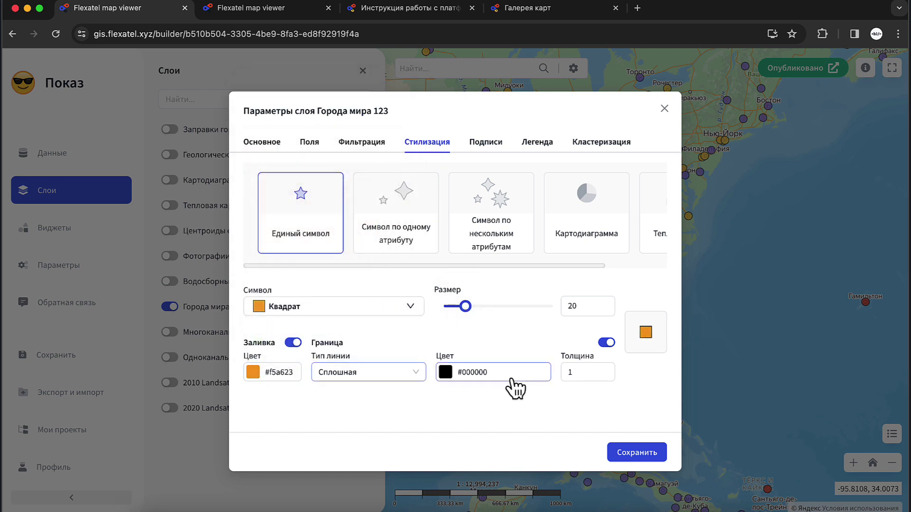
{"action": "left_click", "coordinate": [386, 374]}
{"action": "left_click", "coordinate": [386, 374]}
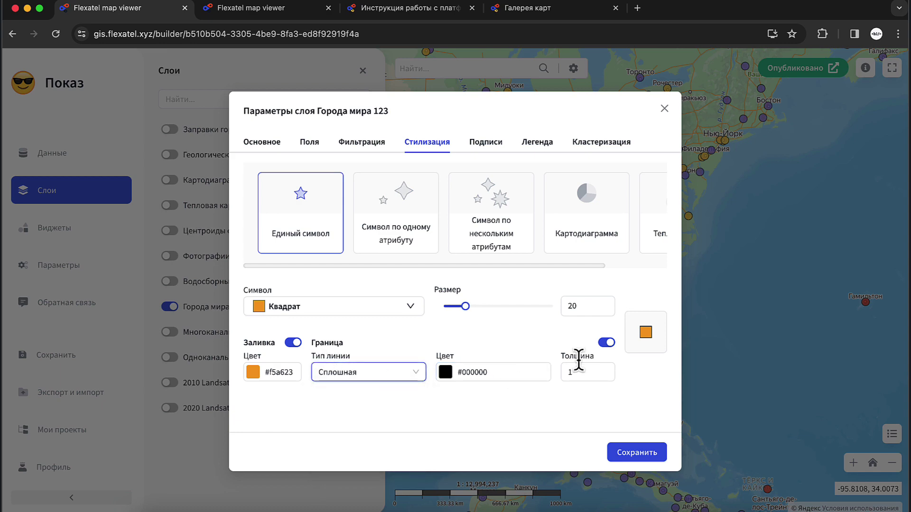
{"action": "left_click", "coordinate": [639, 452]}
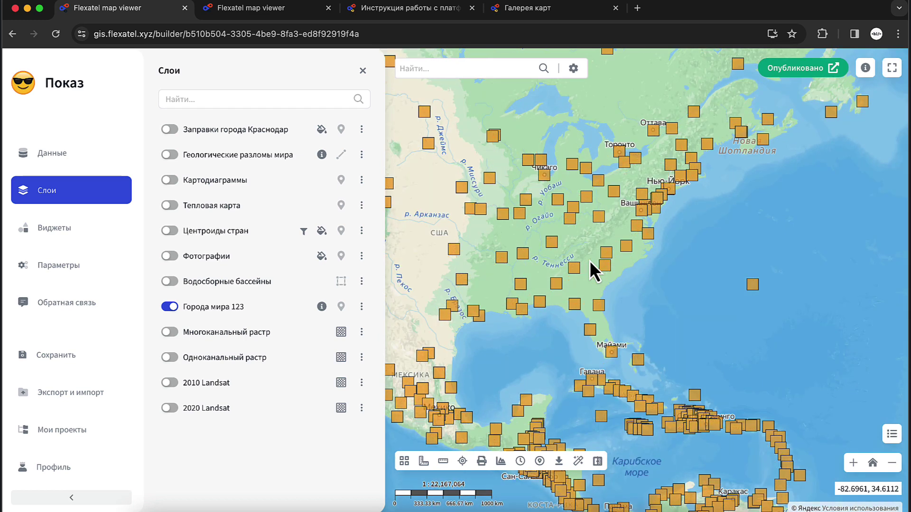
- Open the Города мира 123 layer's styling and choose Символ по одному атрибуту with the status attribute
{"action": "left_click", "coordinate": [364, 307]}
{"action": "left_click", "coordinate": [432, 107]}
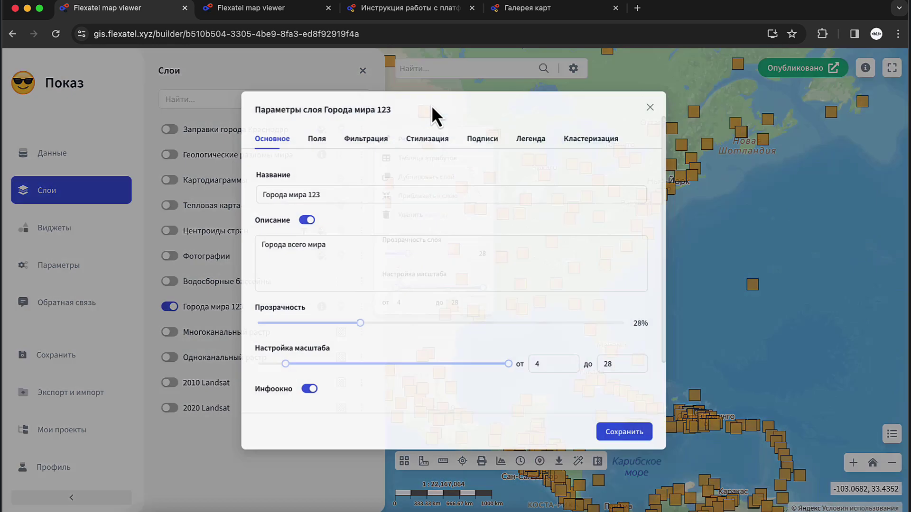
{"action": "left_click", "coordinate": [427, 148]}
{"action": "left_click", "coordinate": [399, 213]}
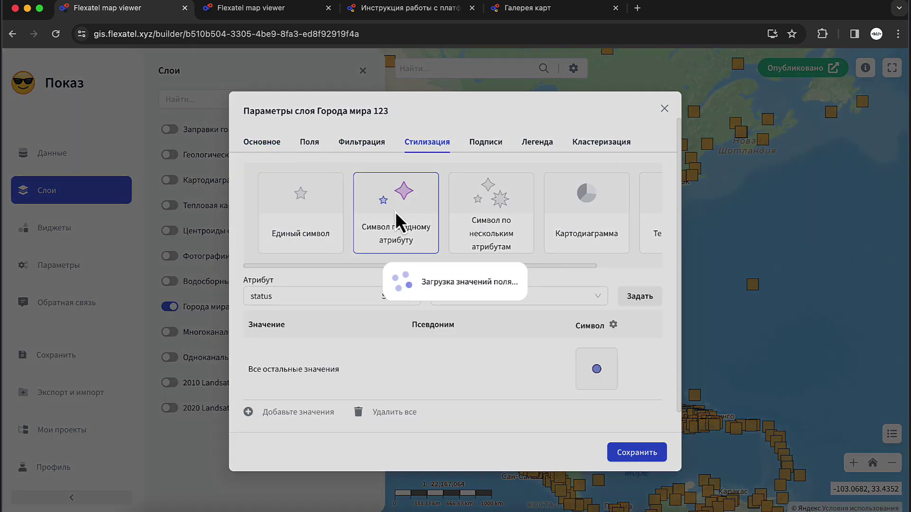
{"action": "left_click", "coordinate": [319, 299]}
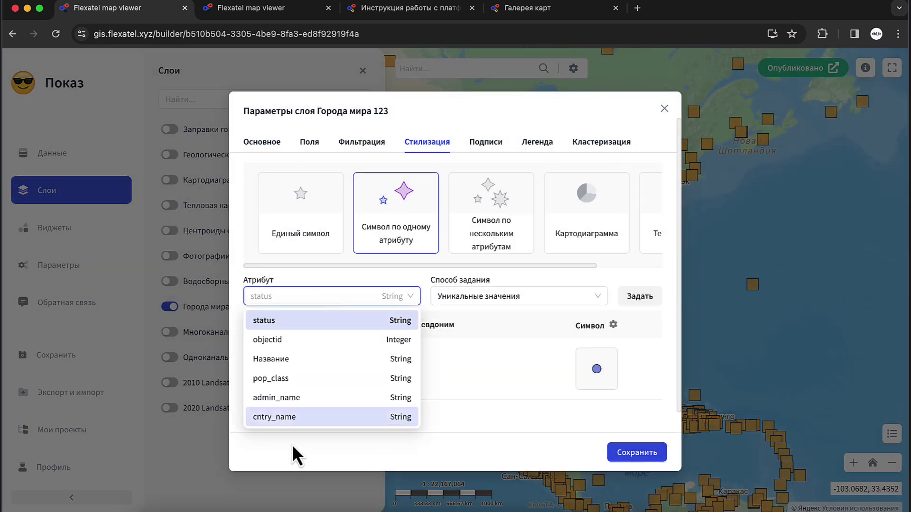
{"action": "left_click", "coordinate": [327, 321]}
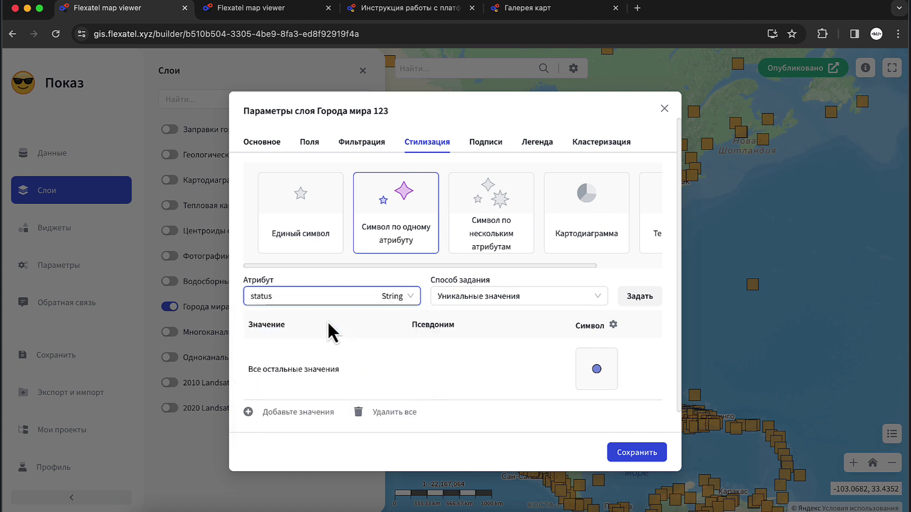
- Generate the status classes using the Уникальные значения method
{"action": "scroll", "coordinate": [327, 321], "scroll_direction": "down", "scroll_amount": 1}
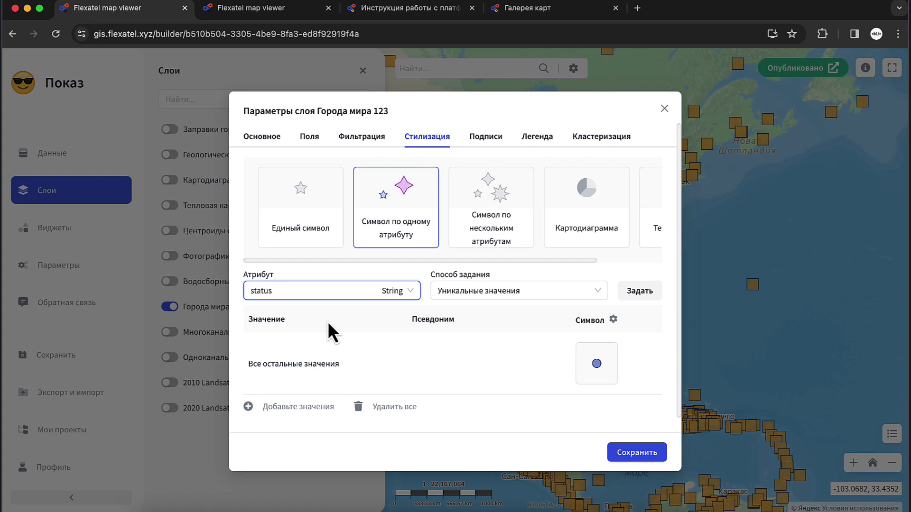
{"action": "left_click", "coordinate": [567, 298]}
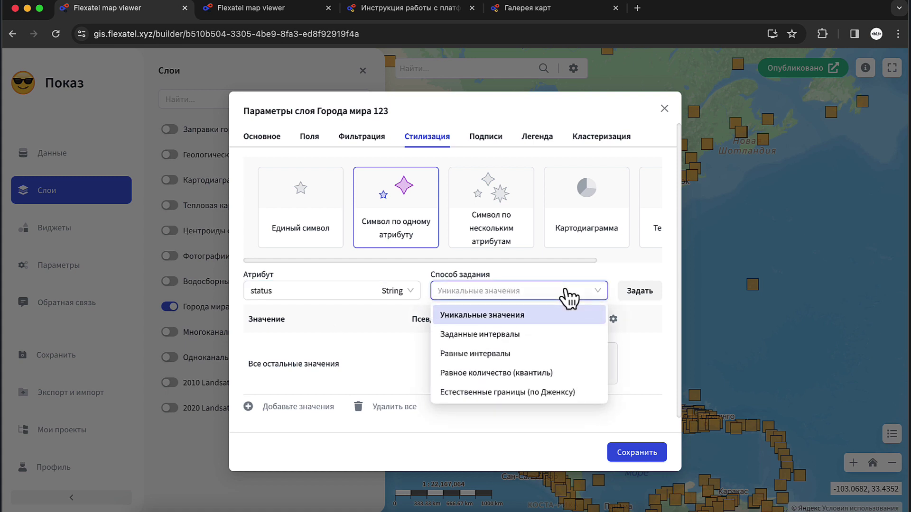
{"action": "left_click", "coordinate": [506, 323]}
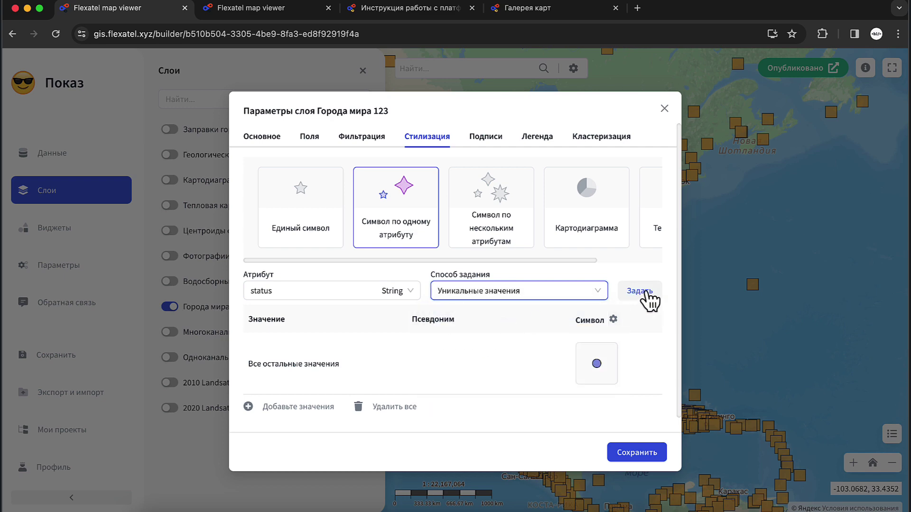
{"action": "left_click", "coordinate": [640, 292]}
- Examine the generated status values with their aliases and symbols
{"action": "scroll", "coordinate": [446, 326], "scroll_direction": "down", "scroll_amount": 8}
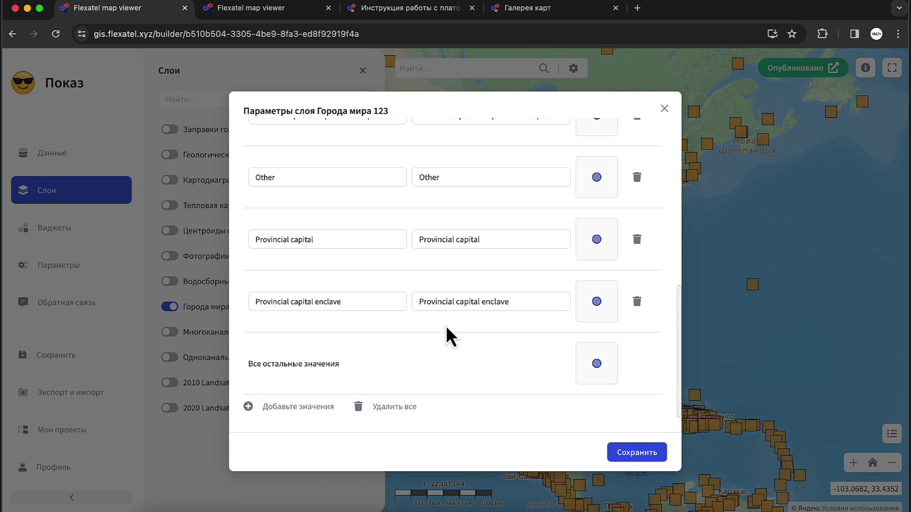
{"action": "scroll", "coordinate": [446, 326], "scroll_direction": "up", "scroll_amount": 3}
{"action": "scroll", "coordinate": [446, 325], "scroll_direction": "up", "scroll_amount": 3}
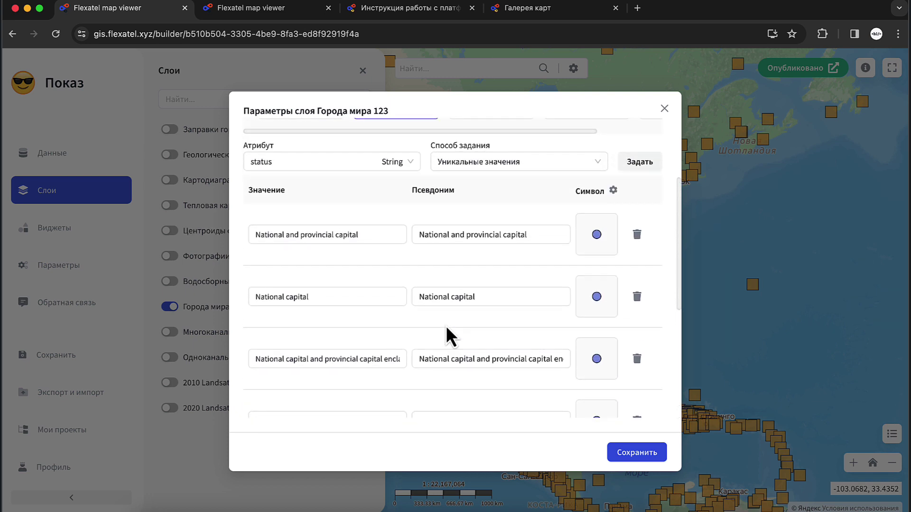
{"action": "scroll", "coordinate": [591, 249], "scroll_direction": "up", "scroll_amount": 2}
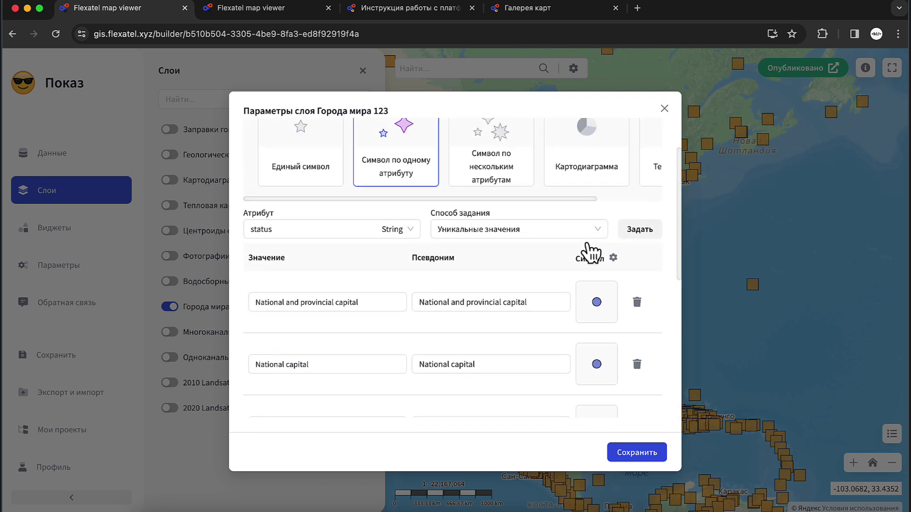
{"action": "scroll", "coordinate": [452, 309], "scroll_direction": "down", "scroll_amount": 8}
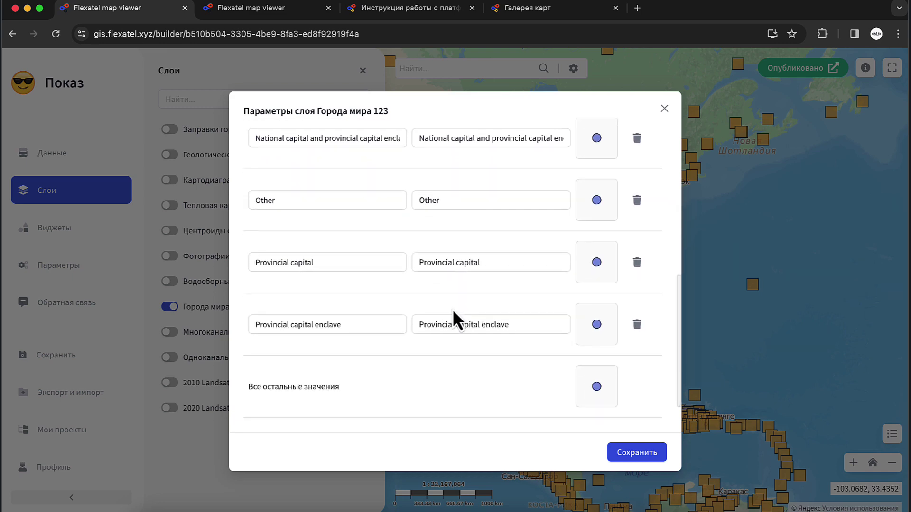
{"action": "scroll", "coordinate": [452, 309], "scroll_direction": "up", "scroll_amount": 10}
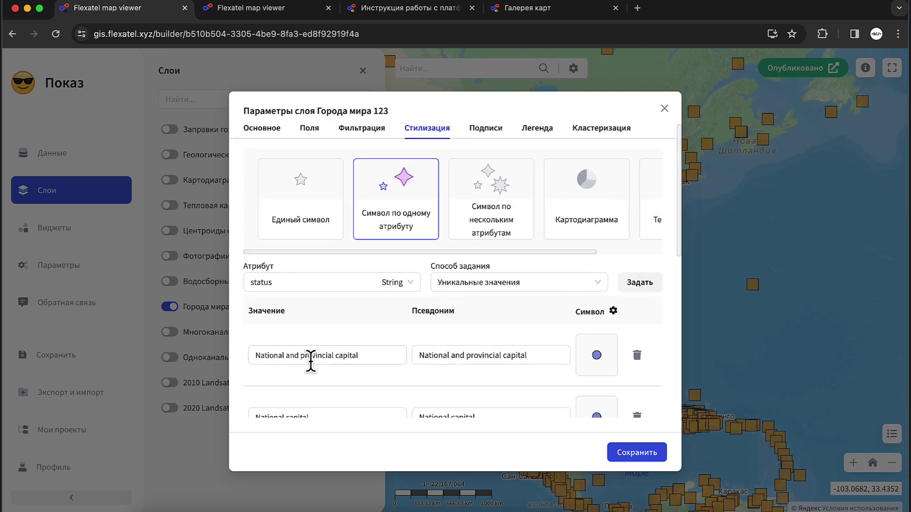
{"action": "left_click", "coordinate": [299, 356]}
{"action": "left_click", "coordinate": [295, 285]}
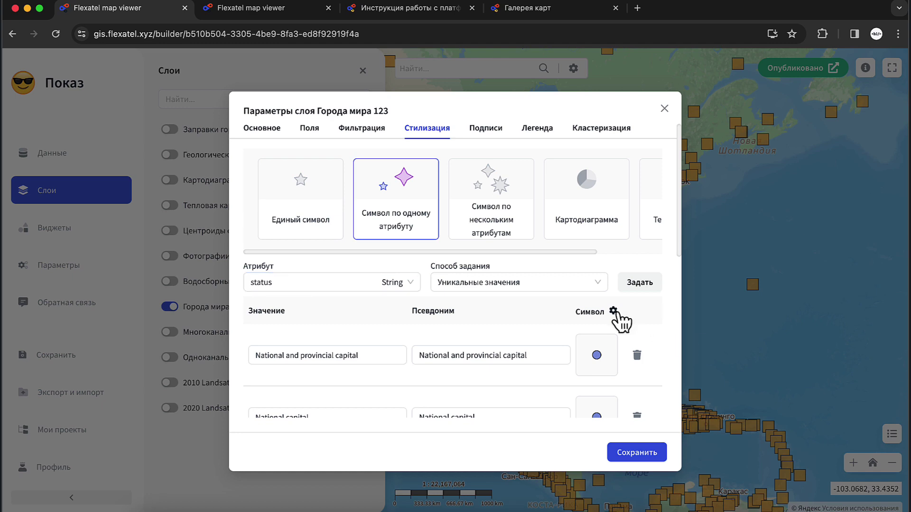
- In the common symbol settings for all values, enable Цвет with a multicoloured Цветовая схема and reverse the scheme
{"action": "left_click", "coordinate": [613, 312]}
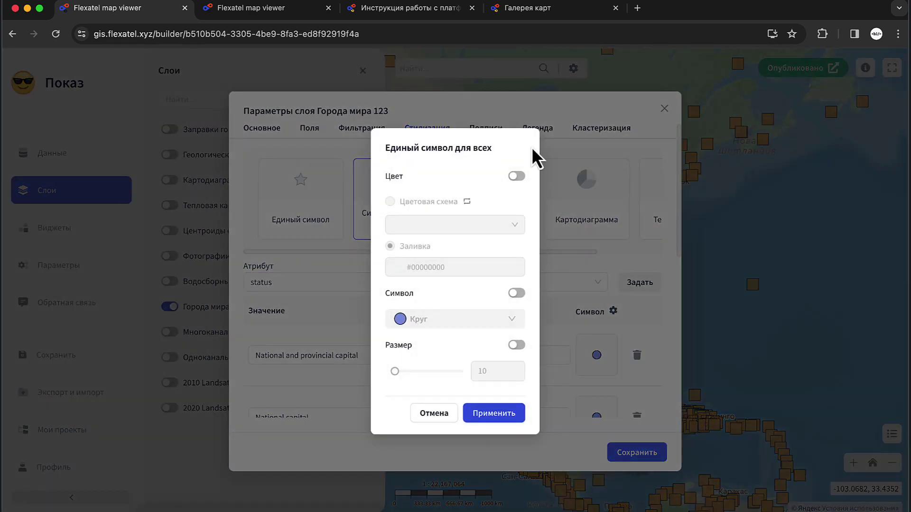
{"action": "left_click", "coordinate": [582, 152]}
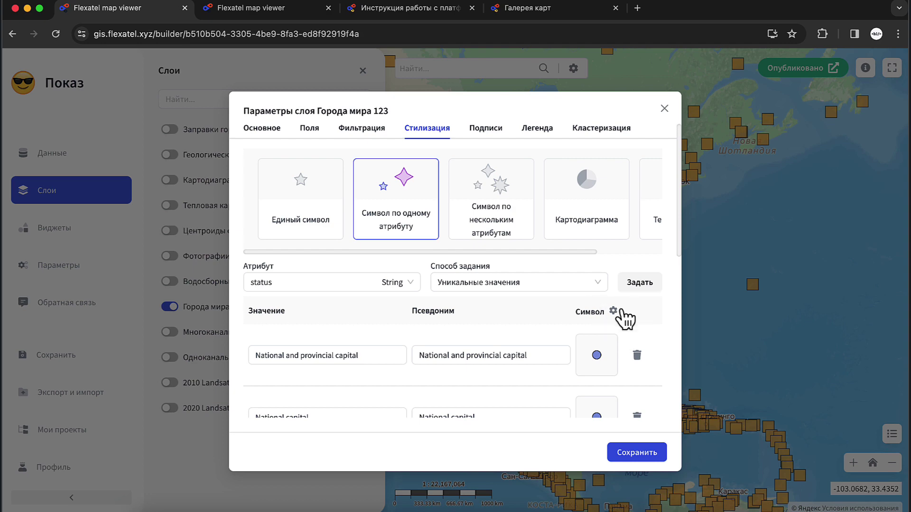
{"action": "left_click", "coordinate": [614, 312]}
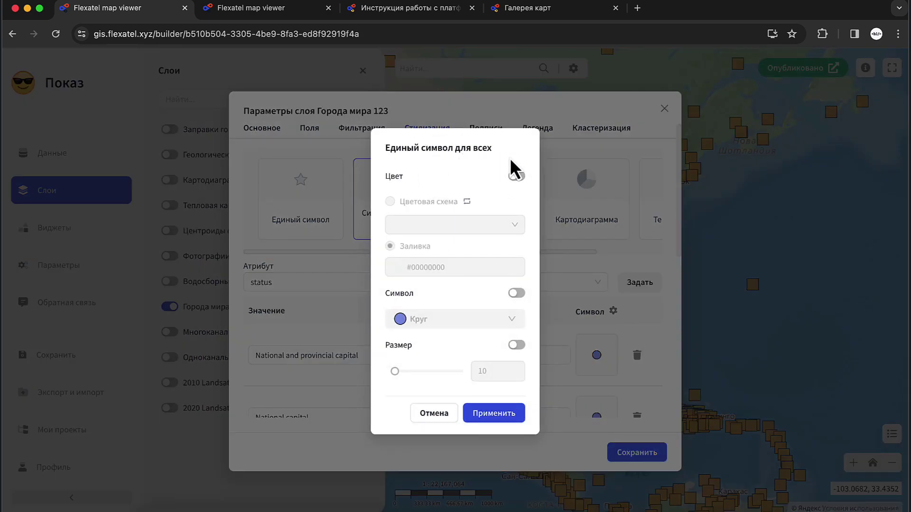
{"action": "left_click", "coordinate": [516, 176]}
{"action": "left_click", "coordinate": [402, 202]}
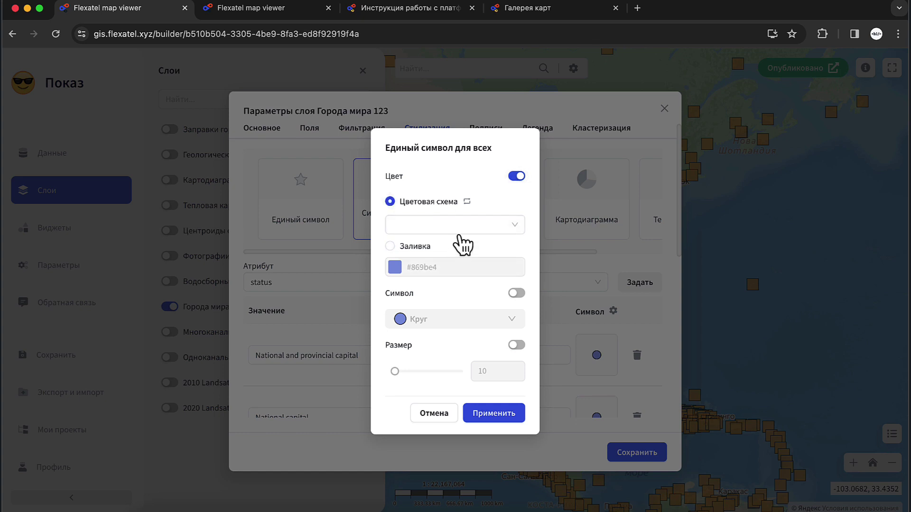
{"action": "left_click", "coordinate": [467, 227]}
{"action": "left_click", "coordinate": [456, 249]}
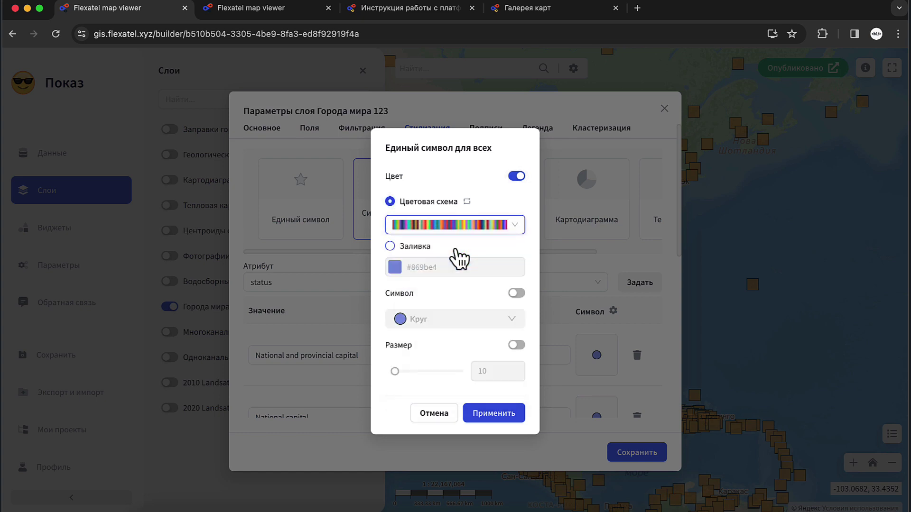
{"action": "left_click", "coordinate": [468, 202]}
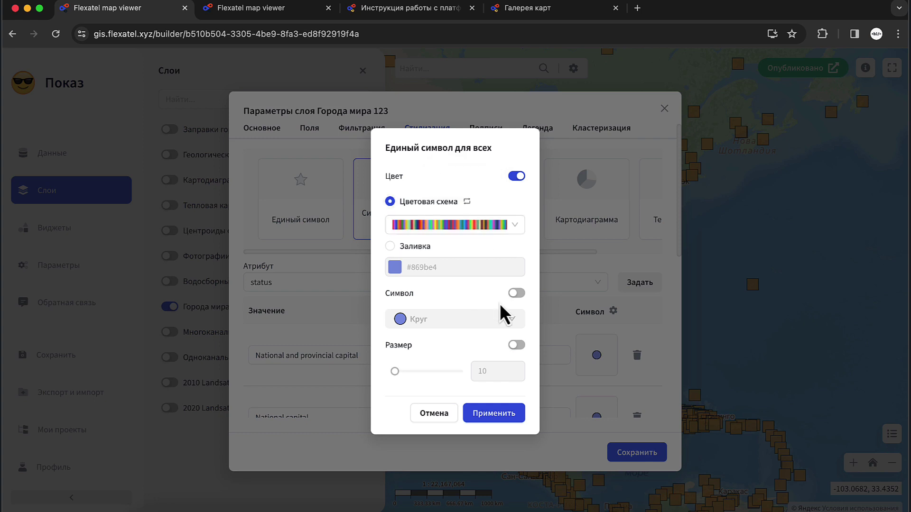
- Enable a common Квадрат symbol and a common size of 20, and apply the settings to all status values
{"action": "left_click", "coordinate": [518, 294]}
{"action": "left_click", "coordinate": [489, 321]}
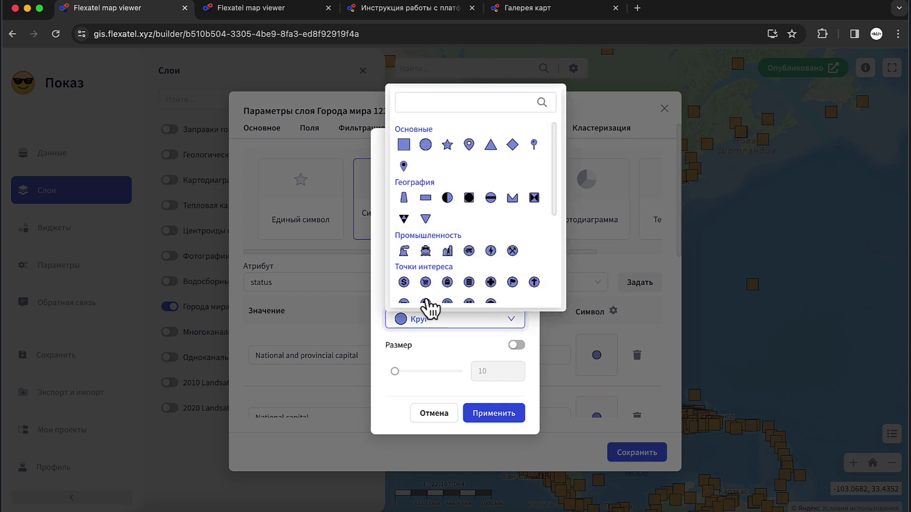
{"action": "left_click", "coordinate": [404, 145]}
{"action": "left_click", "coordinate": [454, 347]}
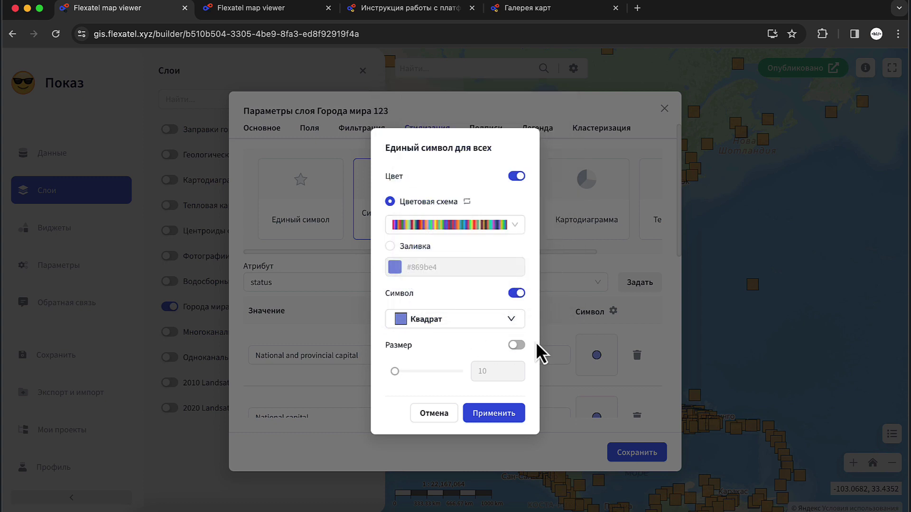
{"action": "left_click", "coordinate": [517, 345]}
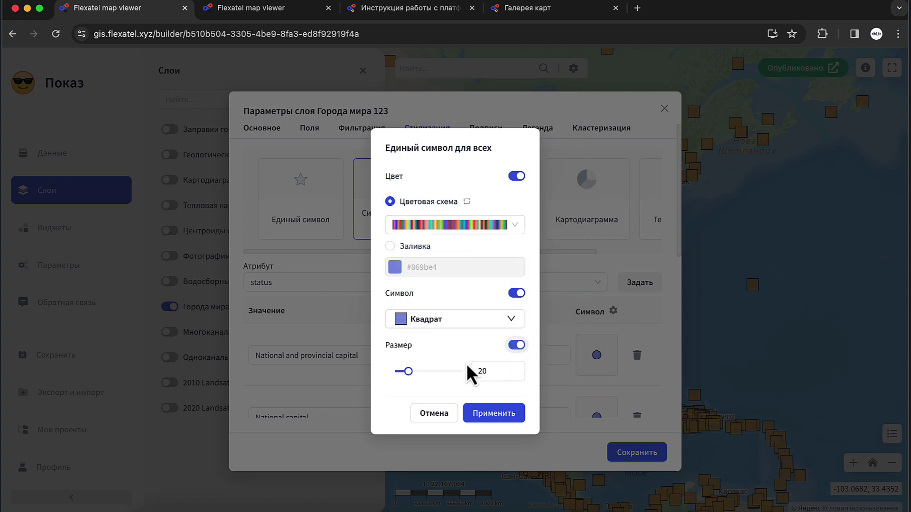
{"action": "left_click", "coordinate": [493, 414]}
- Review the symbols and aliases assigned to the status values
{"action": "scroll", "coordinate": [617, 313], "scroll_direction": "down", "scroll_amount": 6}
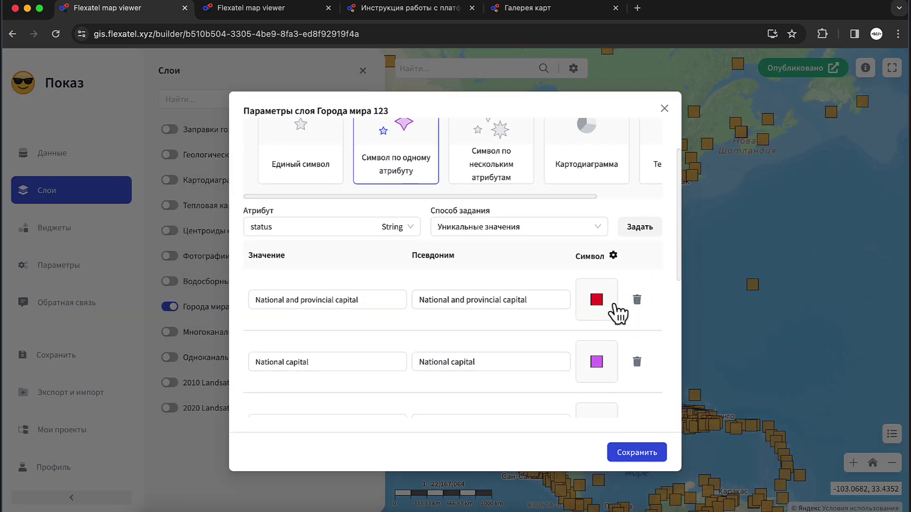
{"action": "scroll", "coordinate": [618, 313], "scroll_direction": "down", "scroll_amount": 2}
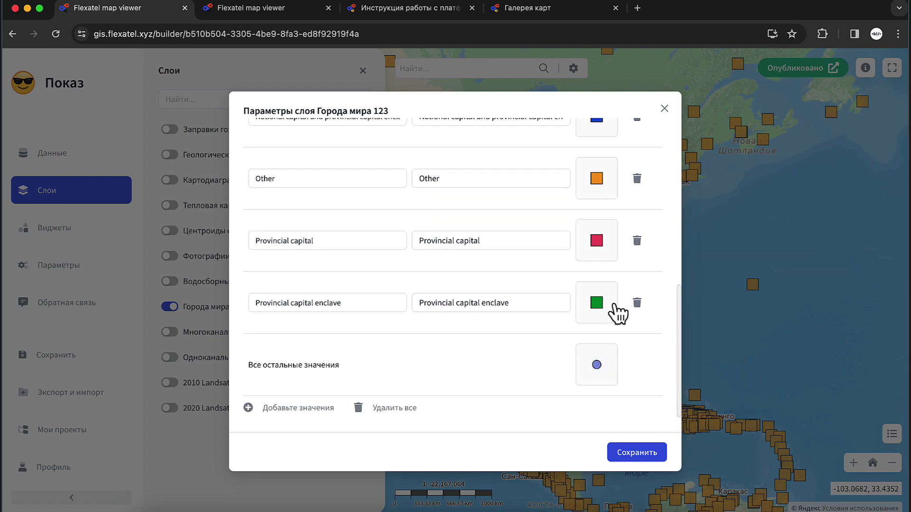
{"action": "scroll", "coordinate": [619, 313], "scroll_direction": "up", "scroll_amount": 5}
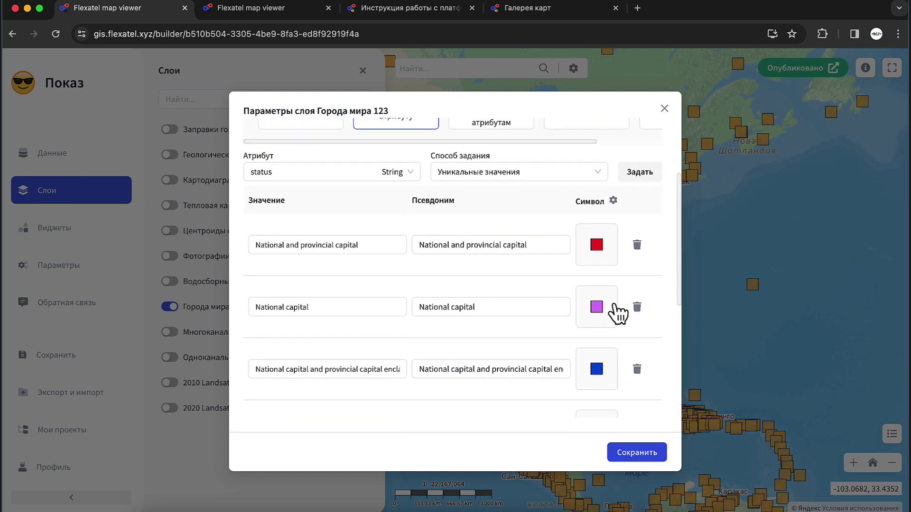
{"action": "scroll", "coordinate": [618, 313], "scroll_direction": "down", "scroll_amount": 4}
{"action": "scroll", "coordinate": [618, 313], "scroll_direction": "down", "scroll_amount": 1}
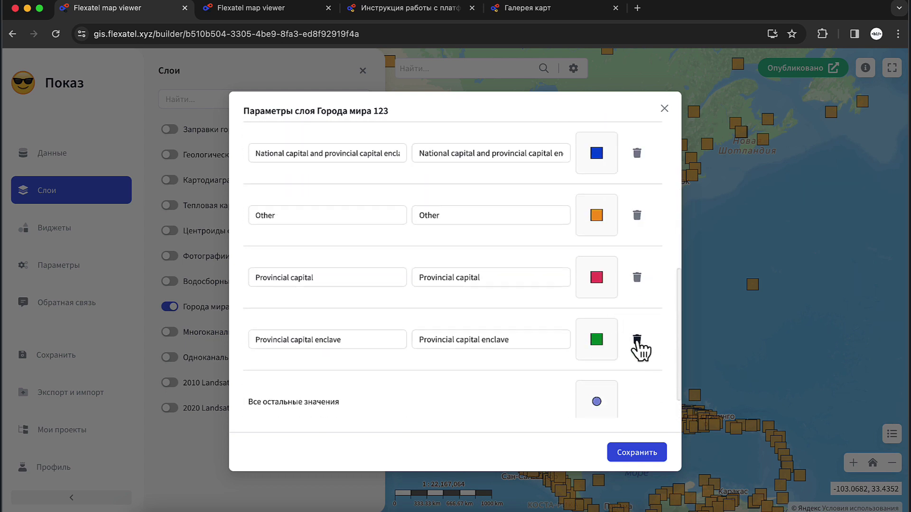
{"action": "scroll", "coordinate": [638, 351], "scroll_direction": "down", "scroll_amount": 1}
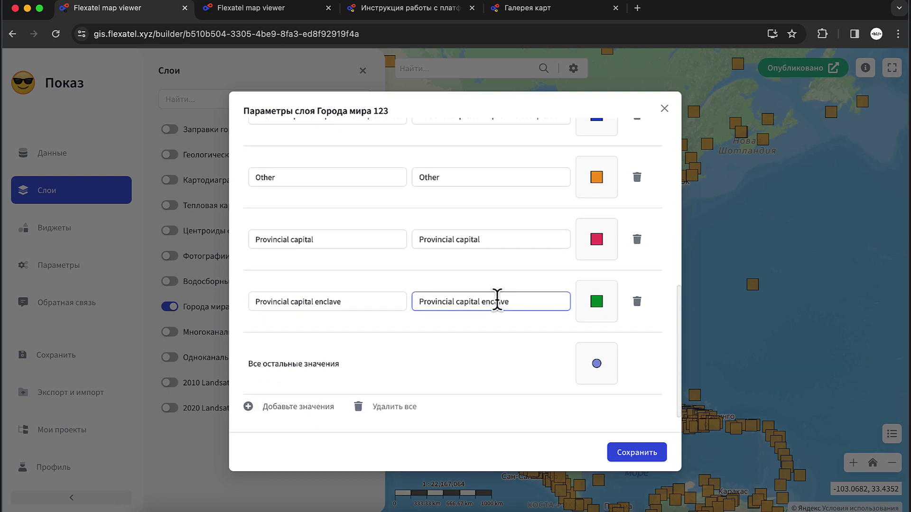
{"action": "scroll", "coordinate": [514, 301], "scroll_direction": "up", "scroll_amount": 7}
{"action": "scroll", "coordinate": [515, 302], "scroll_direction": "up", "scroll_amount": 1}
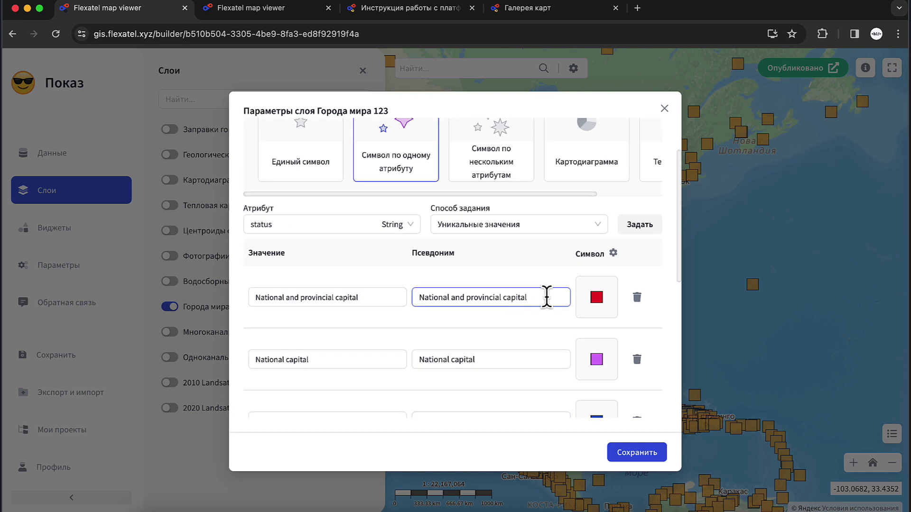
- Change the alias of the National and provincial capital value to Легенда and save the layer
{"action": "left_click", "coordinate": [536, 298]}
{"action": "left_click_drag", "start_coordinate": [536, 298], "coordinate": [414, 297]}
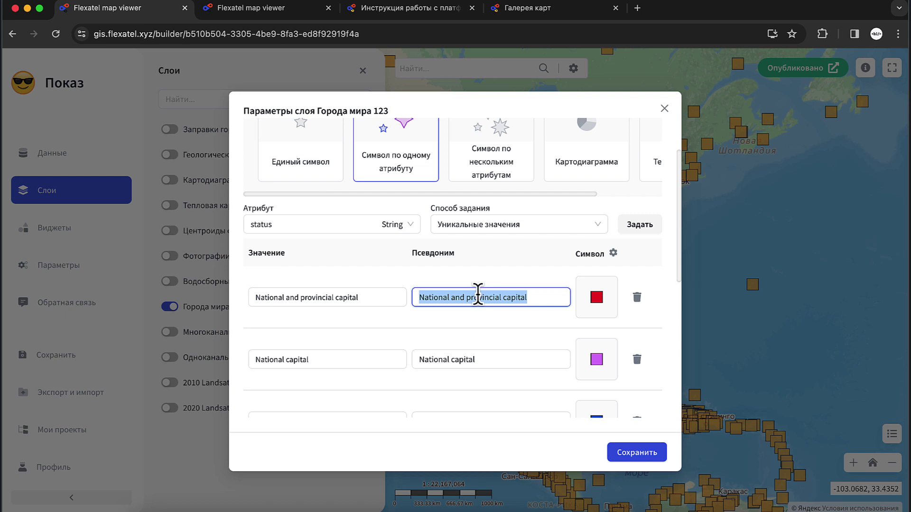
{"action": "type", "text": "Легенда"}
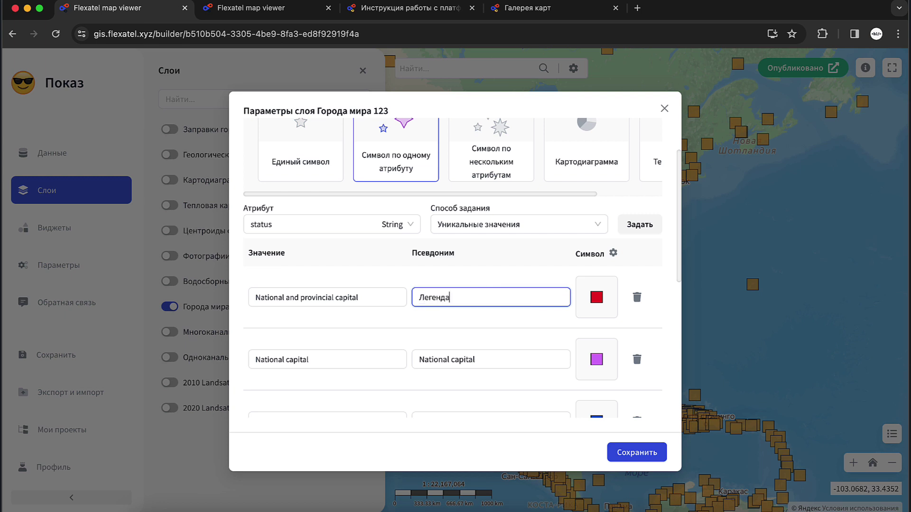
{"action": "left_click", "coordinate": [494, 327]}
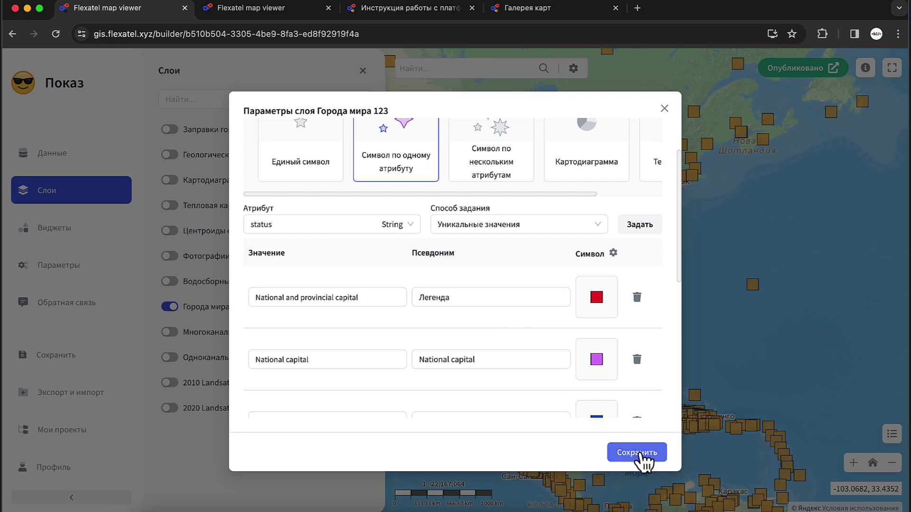
{"action": "left_click", "coordinate": [640, 453]}
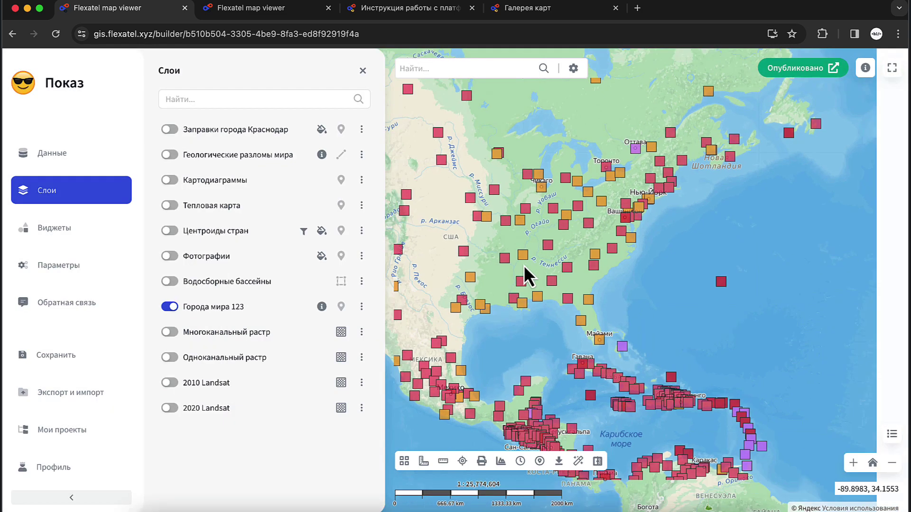
- Examine the styled city markers around the Caribbean on the map and view the Условные обозначения legend
{"action": "scroll", "coordinate": [524, 266], "scroll_direction": "up", "scroll_amount": 2}
{"action": "left_click_drag", "start_coordinate": [524, 265], "coordinate": [584, 159]}
{"action": "scroll", "coordinate": [748, 256], "scroll_direction": "down", "scroll_amount": 1}
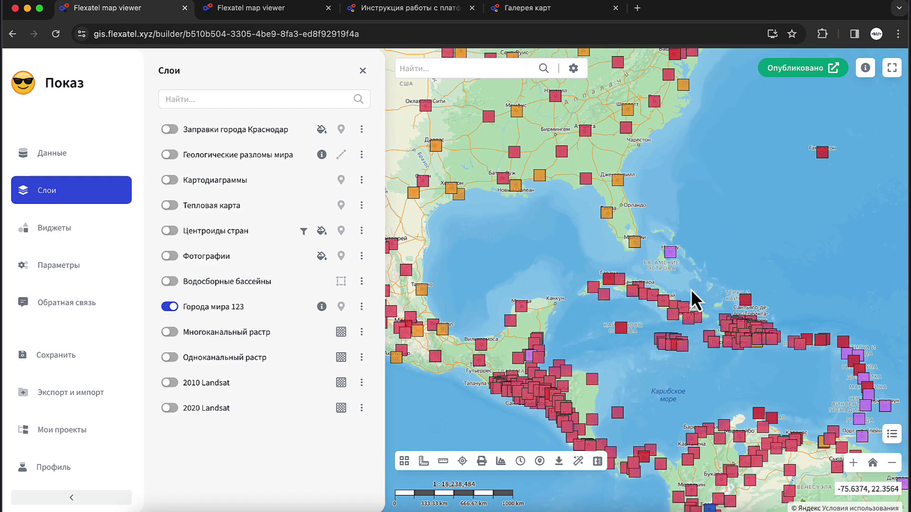
{"action": "left_click_drag", "start_coordinate": [691, 289], "coordinate": [556, 277]}
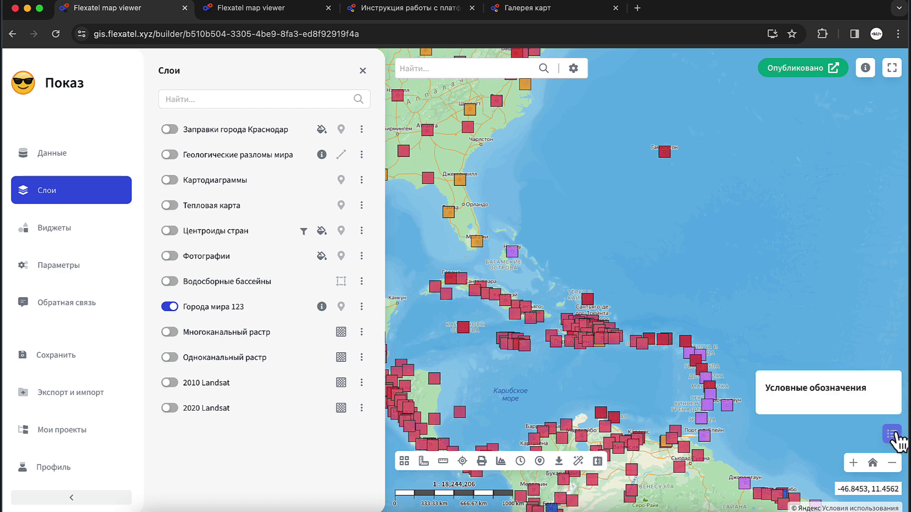
- Turn on legend display for the Города мира 123 layer and save its parameters
{"action": "left_click", "coordinate": [362, 307]}
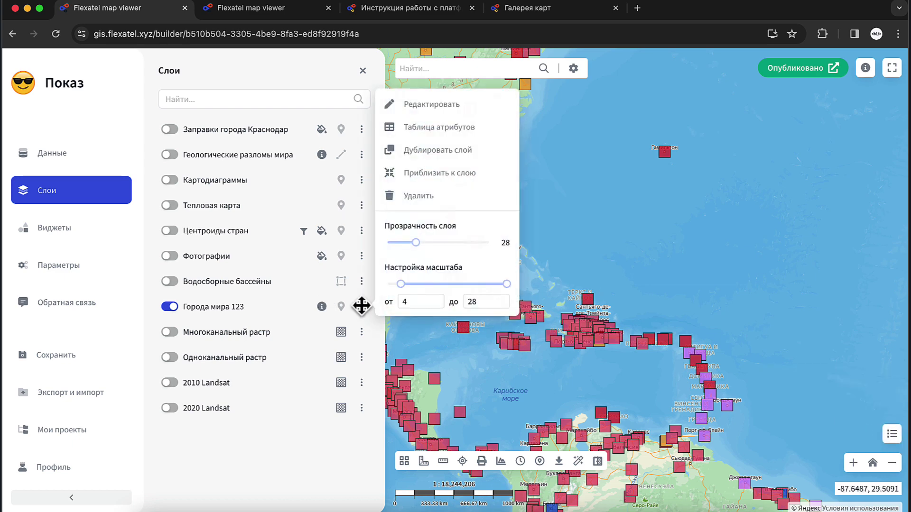
{"action": "left_click", "coordinate": [422, 105]}
{"action": "left_click", "coordinate": [537, 161]}
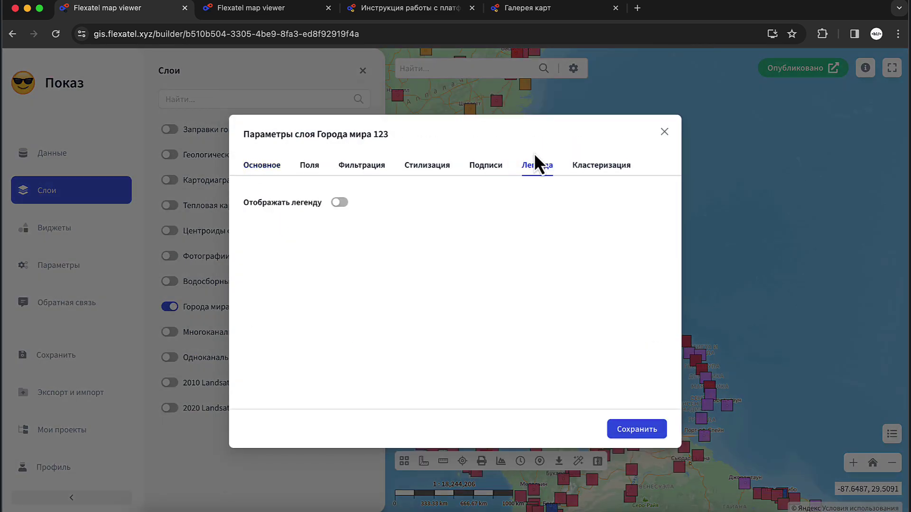
{"action": "left_click", "coordinate": [340, 204]}
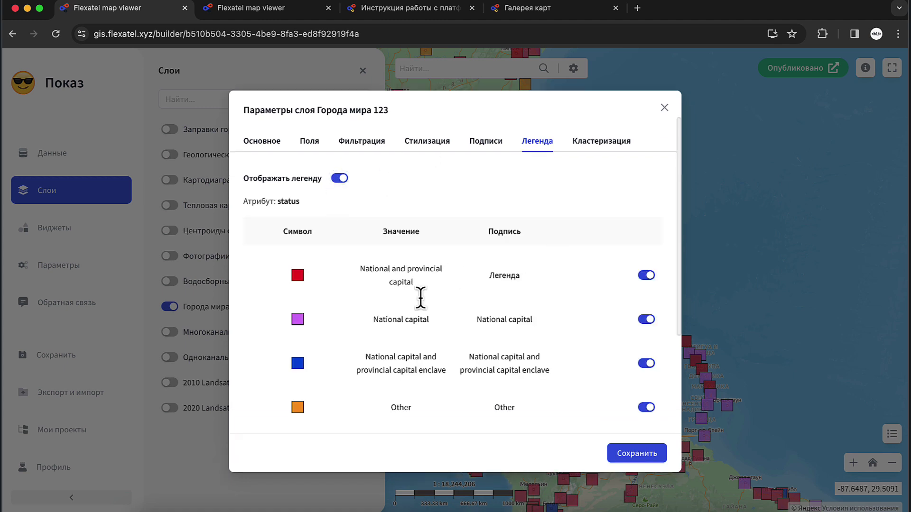
{"action": "left_click", "coordinate": [636, 453]}
- Check the Легенда alias and status symbols of Города мира 123 in the map's Условные обозначения, then close it
{"action": "left_click", "coordinate": [892, 434]}
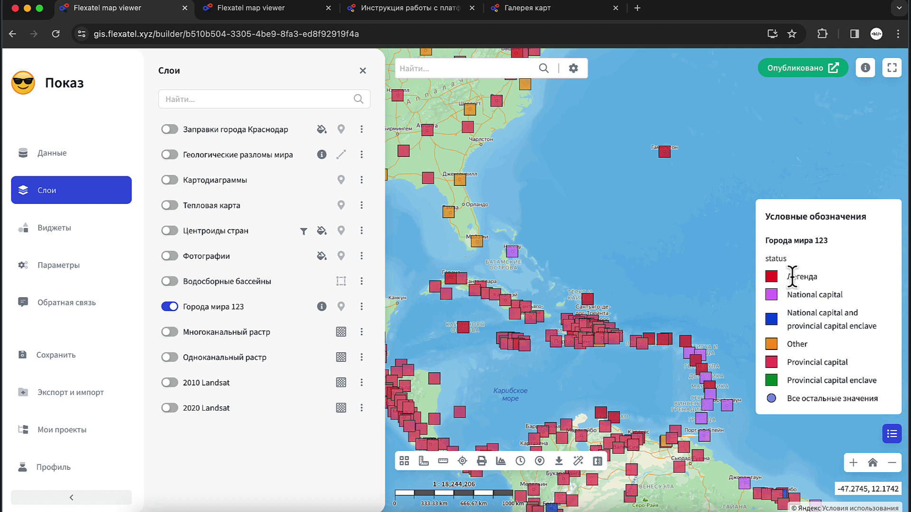
{"action": "left_click_drag", "start_coordinate": [789, 277], "coordinate": [819, 282]}
{"action": "left_click", "coordinate": [892, 434]}
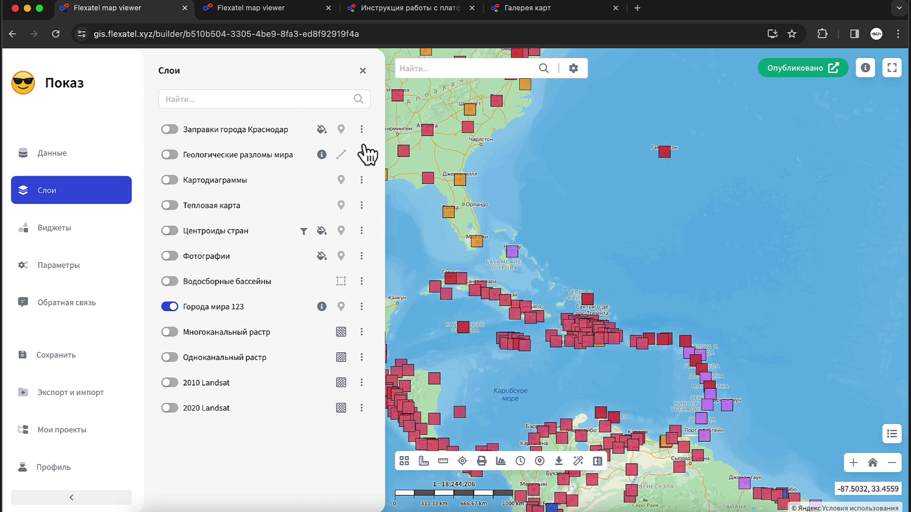
- Exclude Все остальные значения from the Города мира 123 legend, save the layer, and check the map legend
{"action": "left_click", "coordinate": [361, 306]}
{"action": "left_click", "coordinate": [427, 111]}
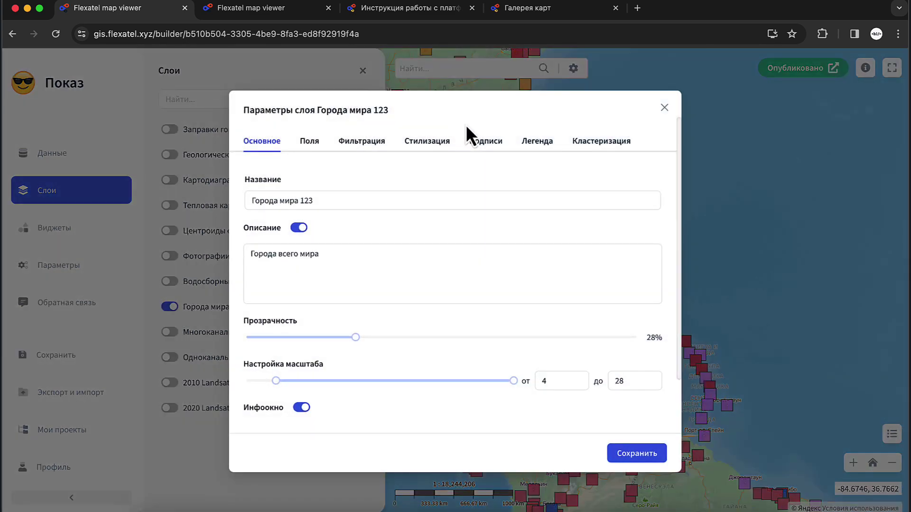
{"action": "left_click", "coordinate": [522, 141]}
{"action": "scroll", "coordinate": [371, 335], "scroll_direction": "down", "scroll_amount": 3}
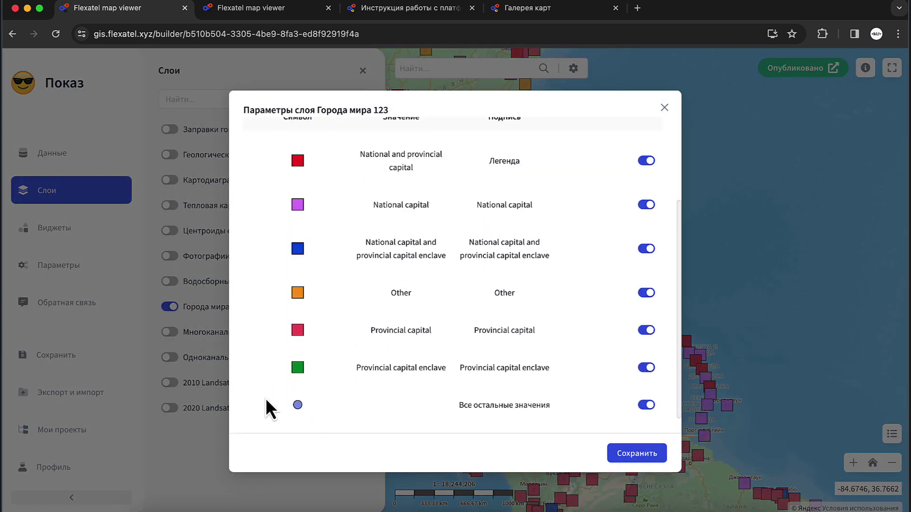
{"action": "left_click", "coordinate": [646, 405]}
{"action": "left_click", "coordinate": [648, 453]}
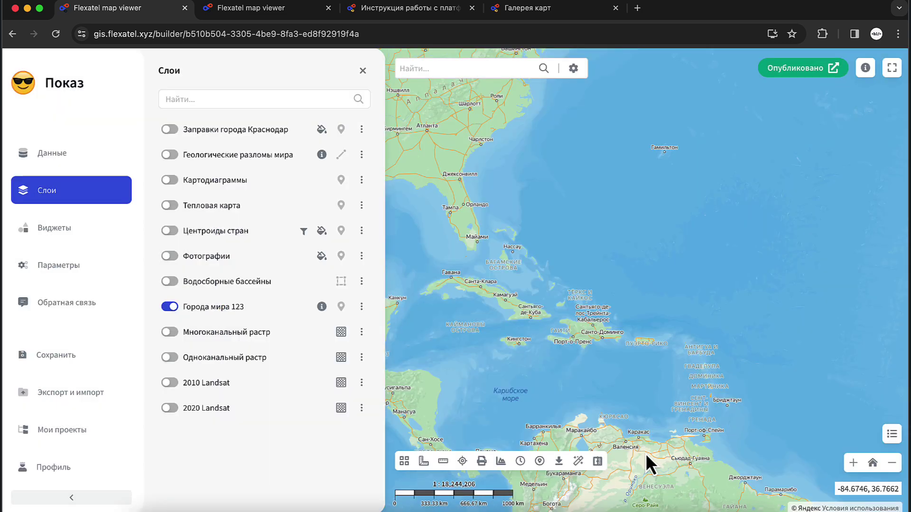
{"action": "left_click", "coordinate": [892, 433]}
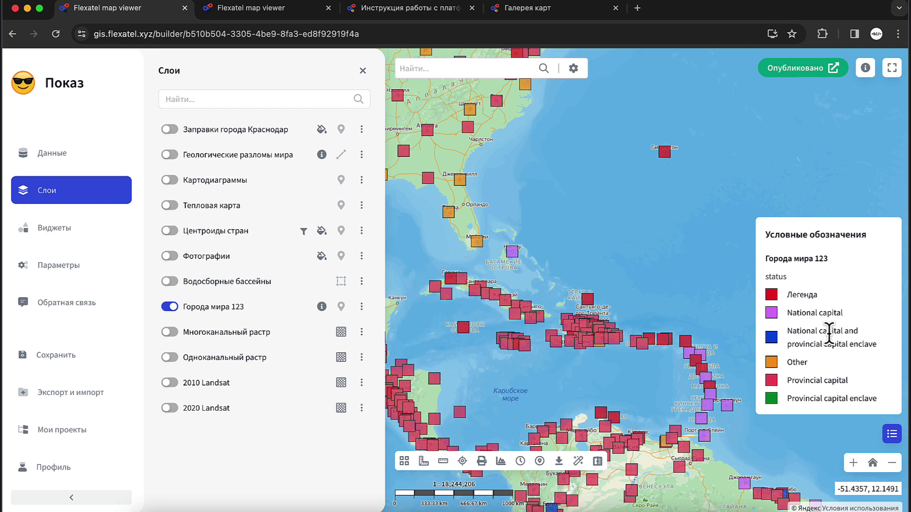
{"action": "left_click", "coordinate": [892, 434]}
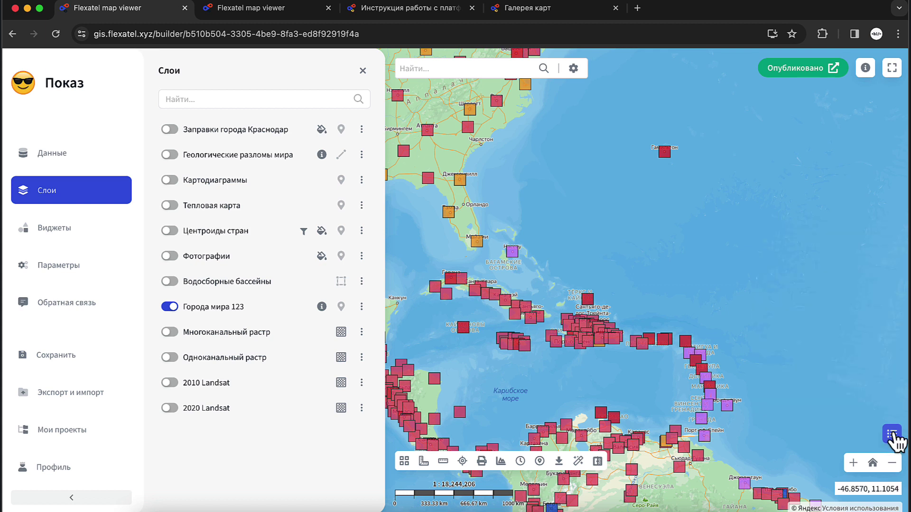
- Change the styling attribute of the Города мира 123 layer to objectid
{"action": "left_click", "coordinate": [362, 307]}
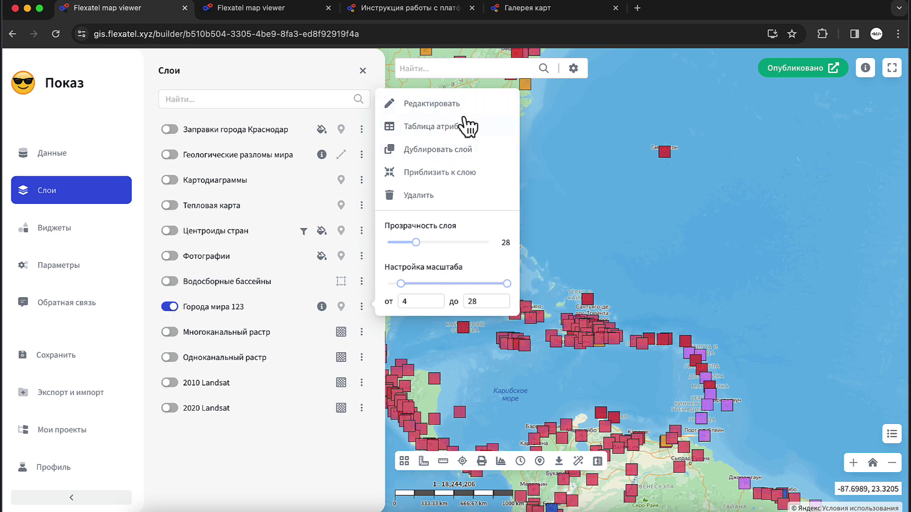
{"action": "left_click", "coordinate": [434, 104]}
{"action": "left_click", "coordinate": [427, 142]}
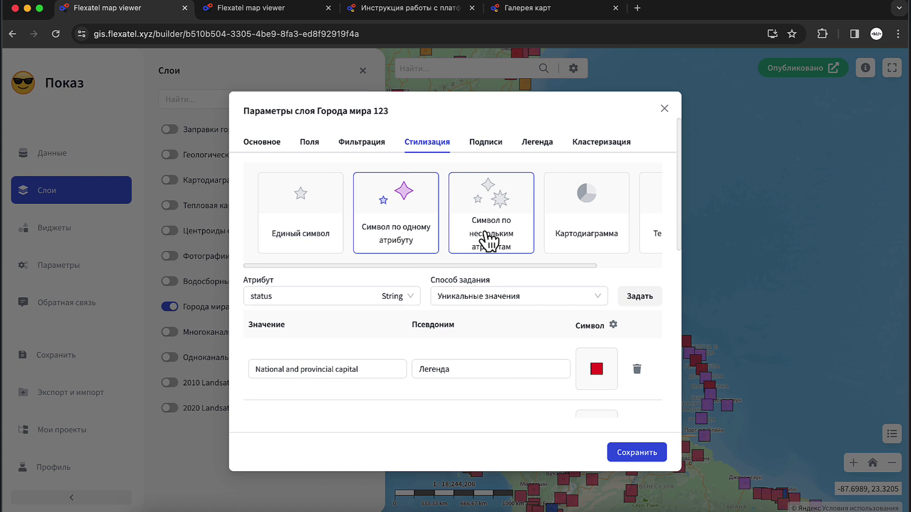
{"action": "left_click", "coordinate": [393, 302]}
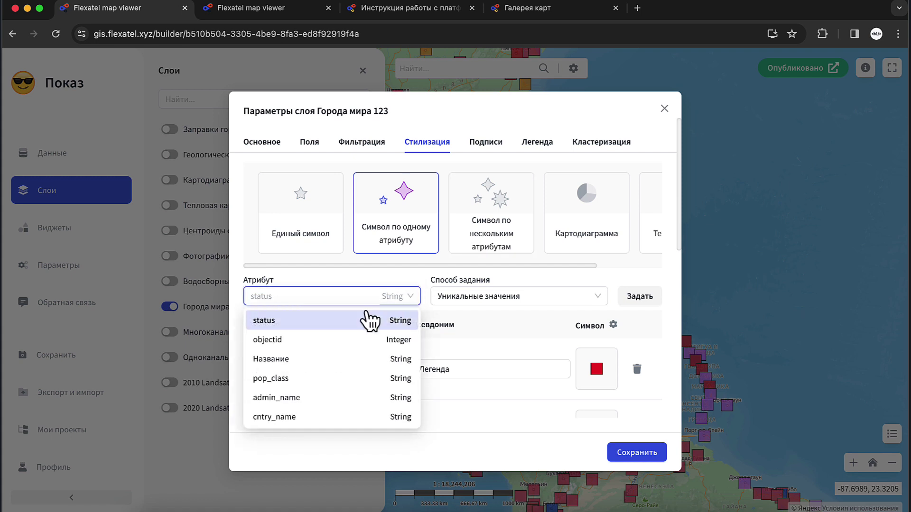
{"action": "left_click", "coordinate": [322, 340]}
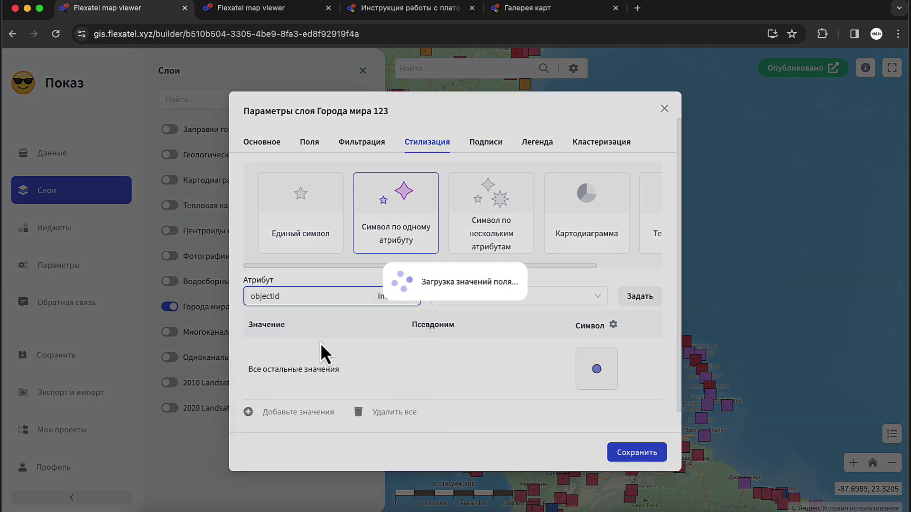
- Try the Заданные интервалы method for objectid and add an empty interval row
{"action": "left_click", "coordinate": [553, 297]}
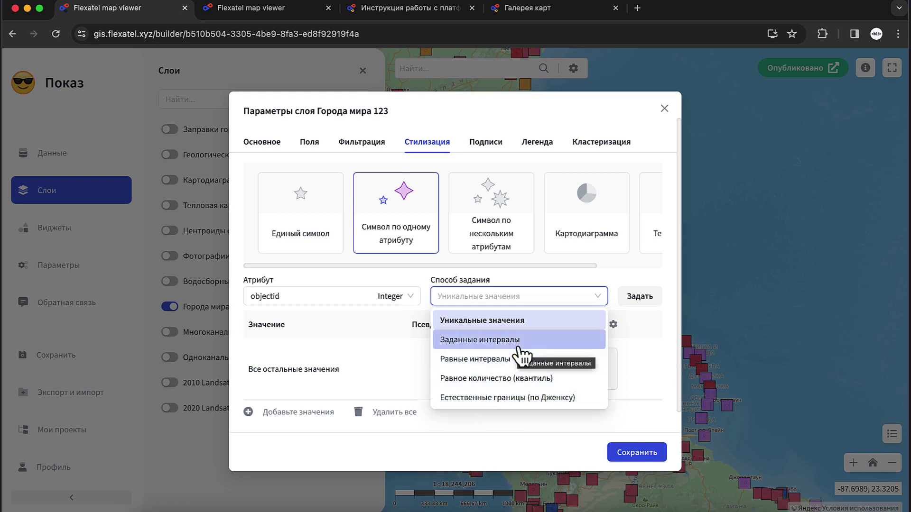
{"action": "left_click", "coordinate": [541, 344]}
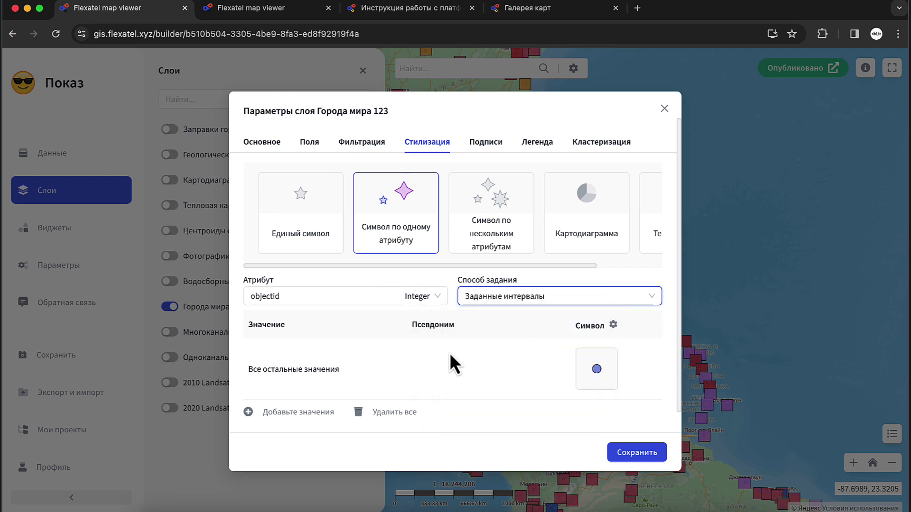
{"action": "left_click", "coordinate": [298, 408]}
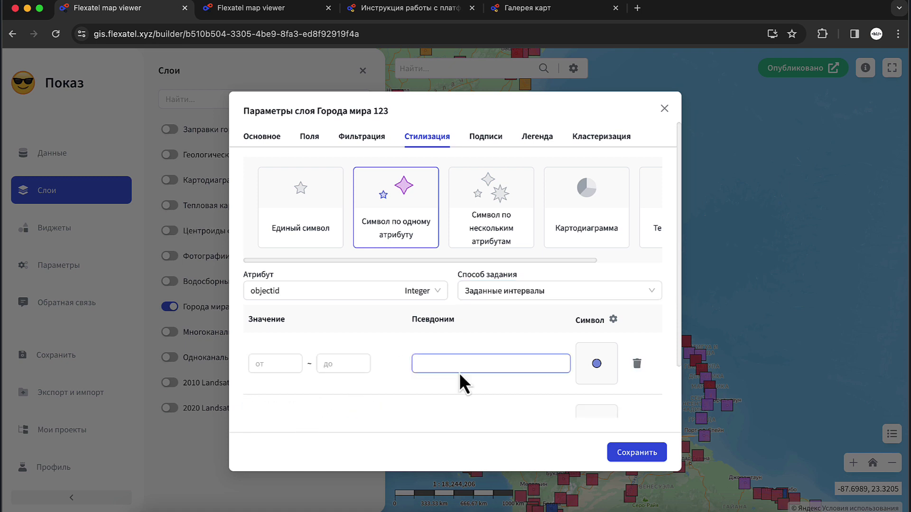
- Set the classification method to Равные интервалы with 6 intervals and generate the objectid ranges
{"action": "left_click", "coordinate": [559, 292]}
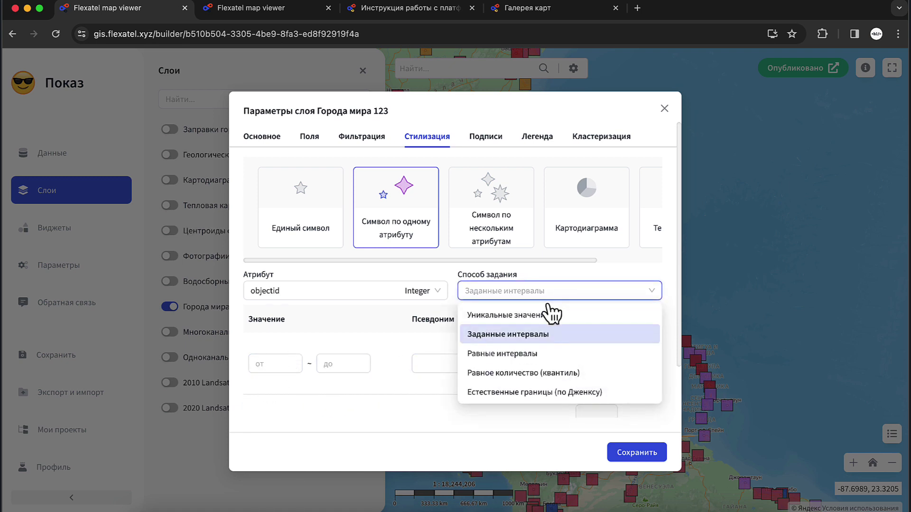
{"action": "left_click", "coordinate": [503, 354]}
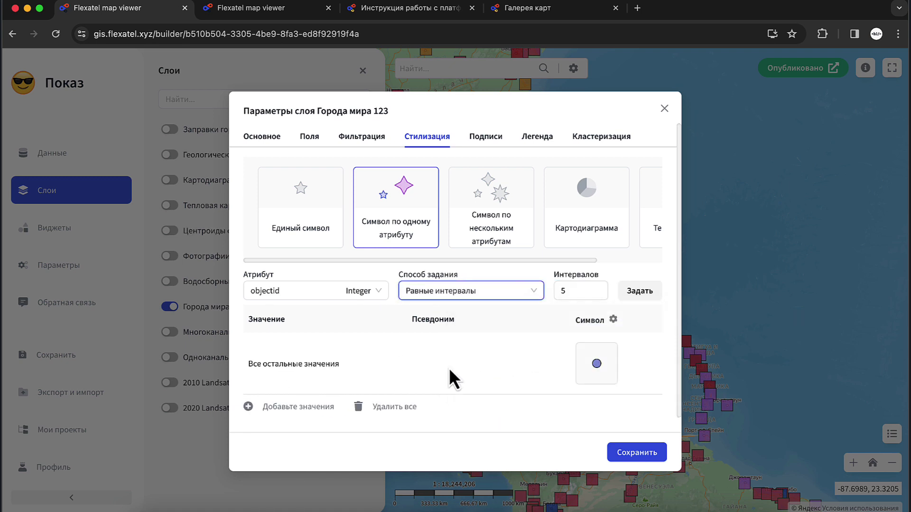
{"action": "double_click", "coordinate": [565, 289]}
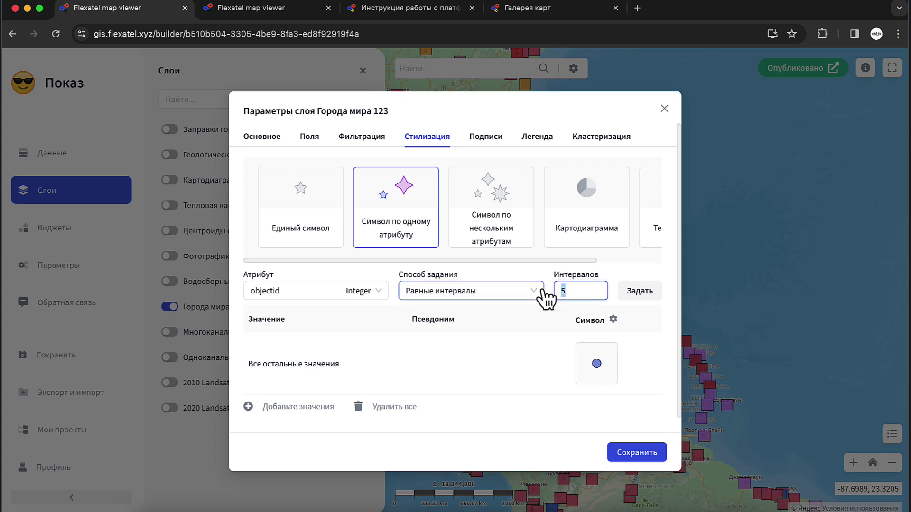
{"action": "type", "text": "6"}
{"action": "left_click", "coordinate": [651, 295]}
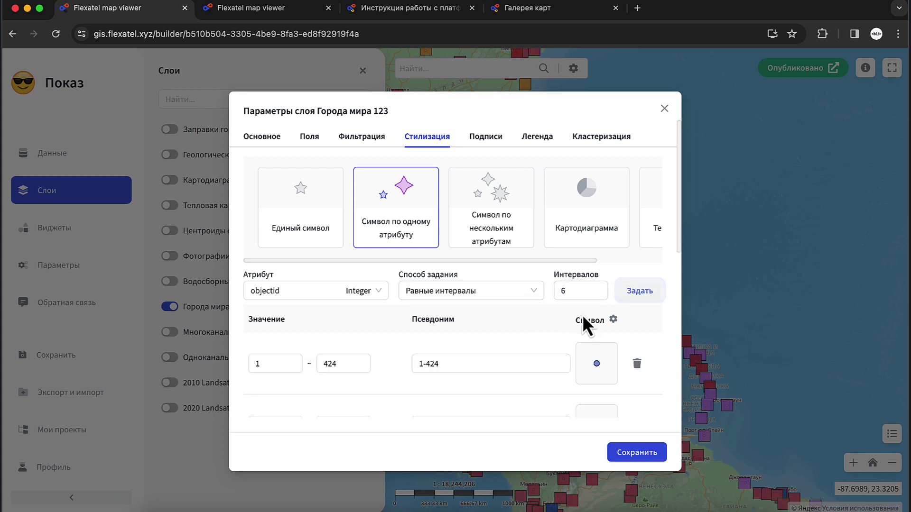
- Review the generated equal-interval ranges and symbol sizes, and inspect the symbol settings of the first range
{"action": "scroll", "coordinate": [525, 343], "scroll_direction": "down", "scroll_amount": 2}
{"action": "scroll", "coordinate": [526, 346], "scroll_direction": "down", "scroll_amount": 5}
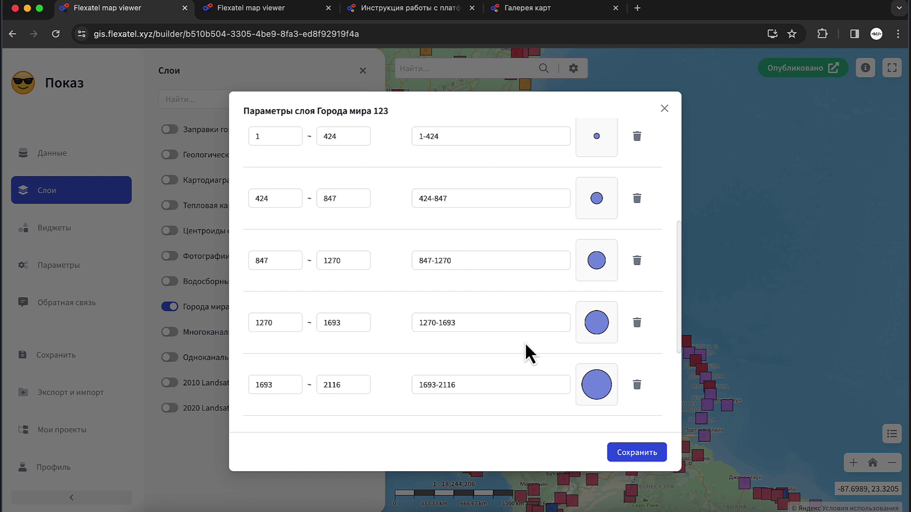
{"action": "scroll", "coordinate": [526, 346], "scroll_direction": "down", "scroll_amount": 3}
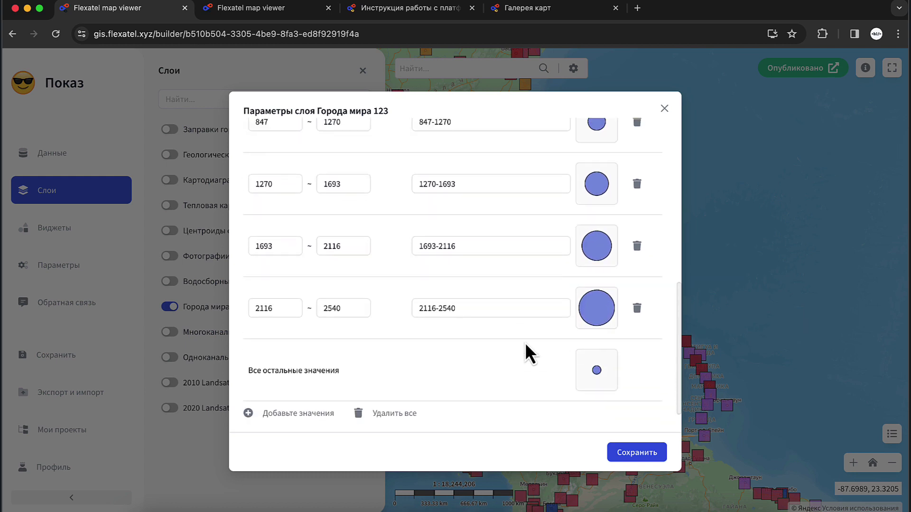
{"action": "scroll", "coordinate": [525, 343], "scroll_direction": "up", "scroll_amount": 6}
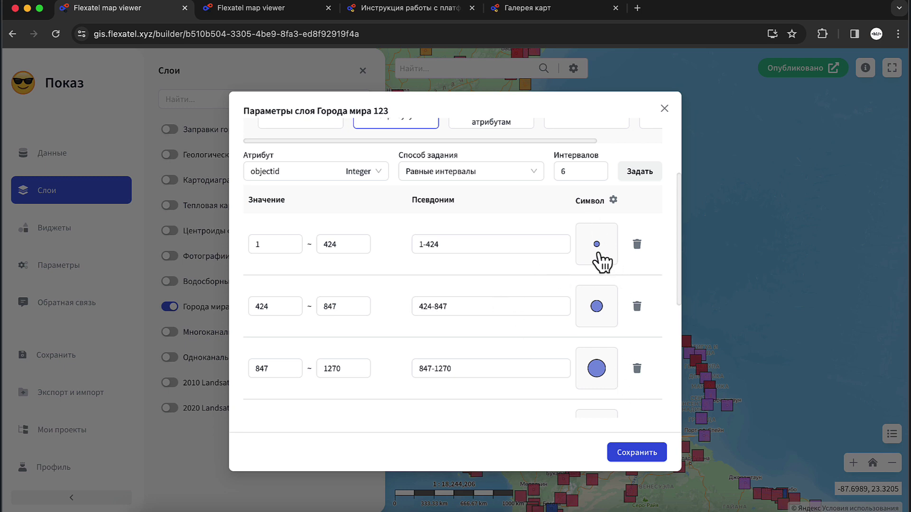
{"action": "scroll", "coordinate": [599, 261], "scroll_direction": "down", "scroll_amount": 5}
{"action": "scroll", "coordinate": [602, 261], "scroll_direction": "up", "scroll_amount": 6}
{"action": "scroll", "coordinate": [600, 258], "scroll_direction": "down", "scroll_amount": 3}
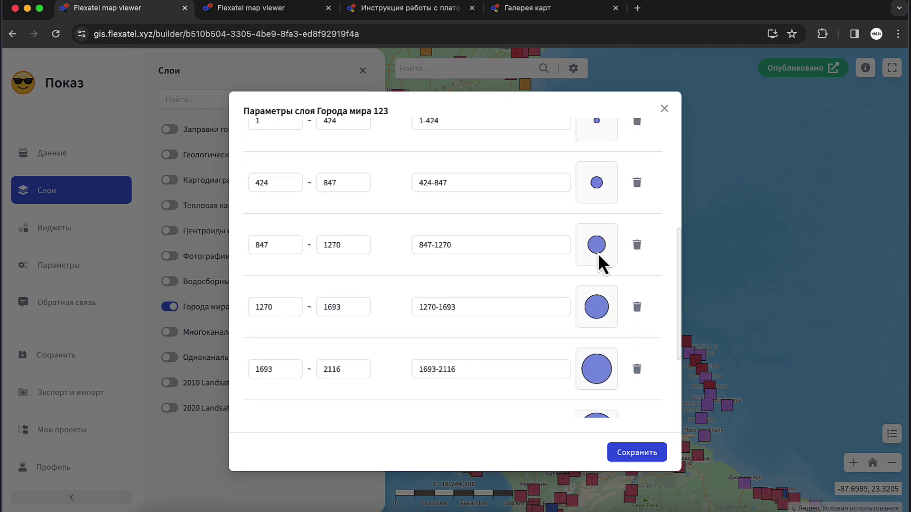
{"action": "scroll", "coordinate": [598, 251], "scroll_direction": "up", "scroll_amount": 4}
{"action": "left_click", "coordinate": [601, 304]}
{"action": "scroll", "coordinate": [600, 314], "scroll_direction": "down", "scroll_amount": 2}
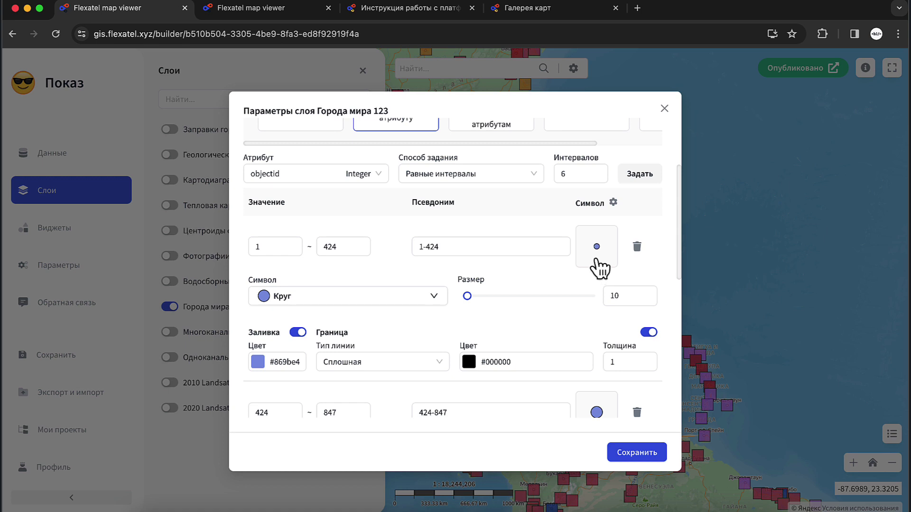
{"action": "scroll", "coordinate": [600, 266], "scroll_direction": "up", "scroll_amount": 2}
- Reclassify objectid with Естественные границы (по Дженксу), review the generated ranges, and save the layer
{"action": "left_click", "coordinate": [517, 231]}
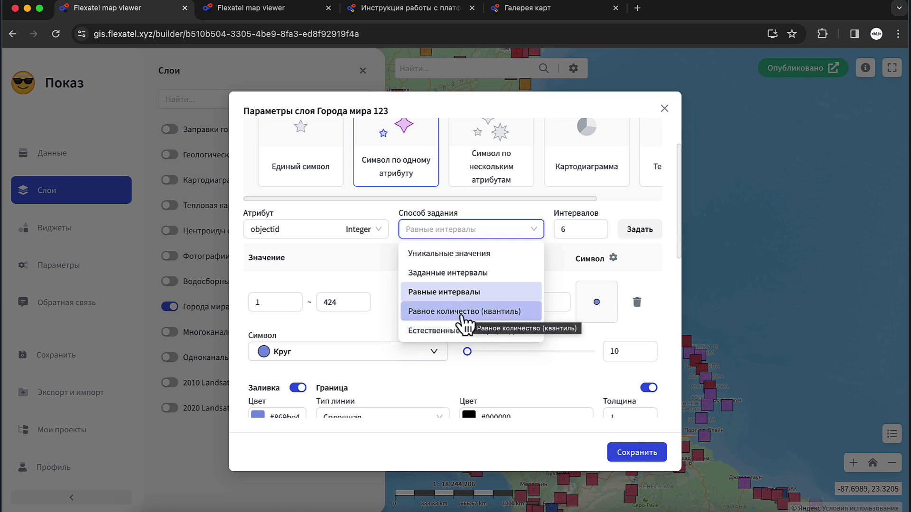
{"action": "left_click", "coordinate": [444, 332]}
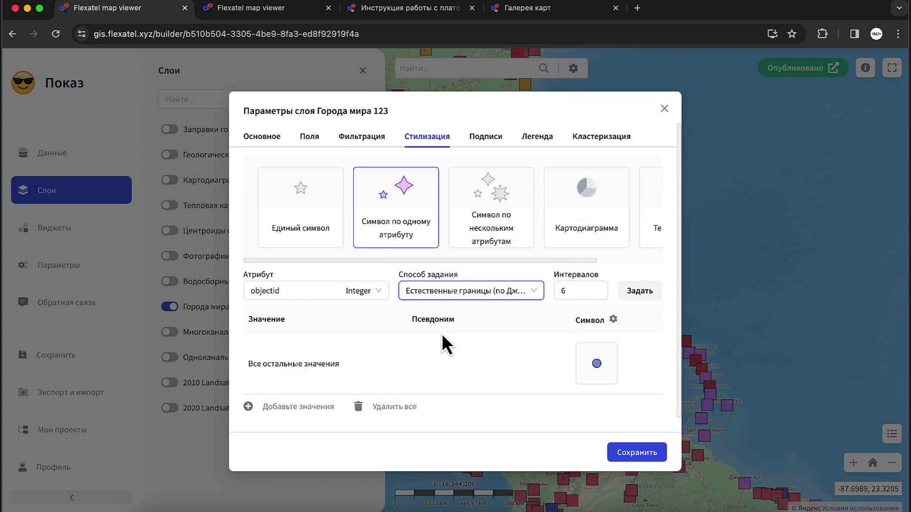
{"action": "left_click", "coordinate": [641, 291]}
{"action": "scroll", "coordinate": [460, 352], "scroll_direction": "down", "scroll_amount": 5}
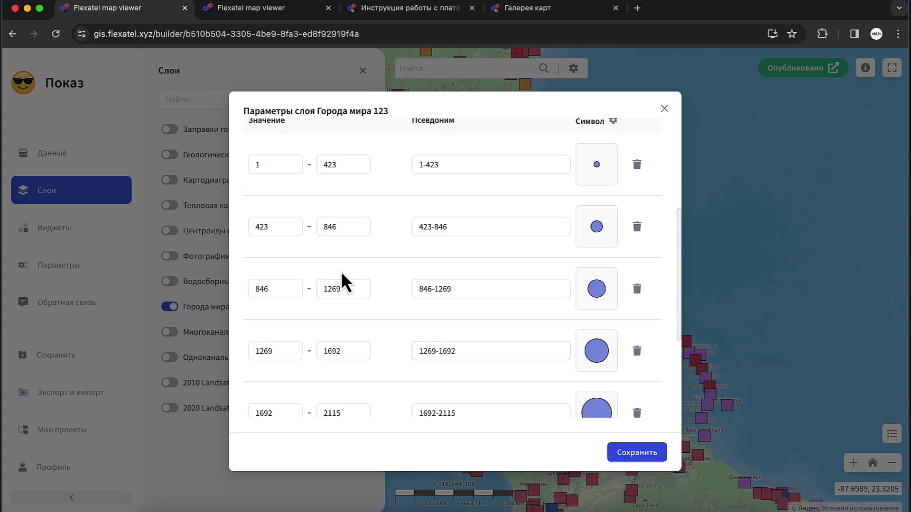
{"action": "left_click", "coordinate": [294, 229]}
{"action": "left_click", "coordinate": [344, 227]}
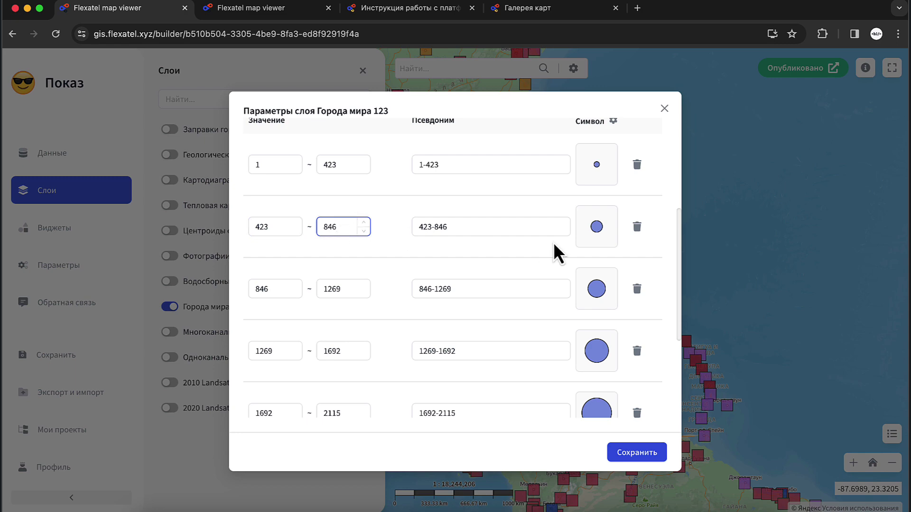
{"action": "scroll", "coordinate": [556, 252], "scroll_direction": "down", "scroll_amount": 3}
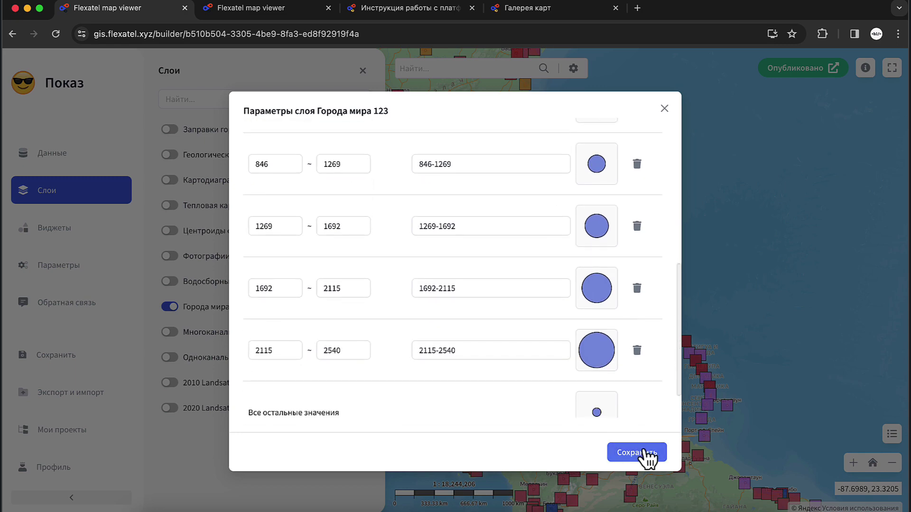
{"action": "left_click", "coordinate": [637, 453]}
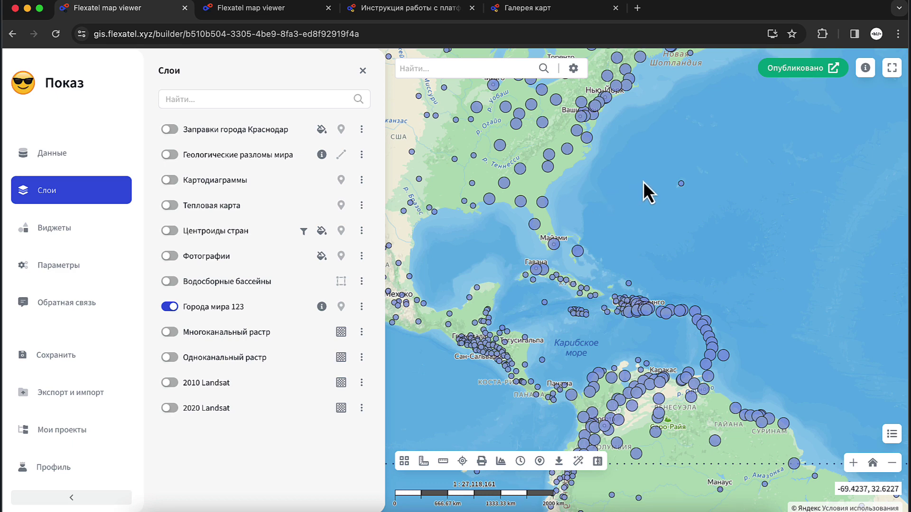
- Lower the minimum visibility scale of the Города мира 123 layer and examine the graduated city circles across the world
{"action": "left_click", "coordinate": [363, 307]}
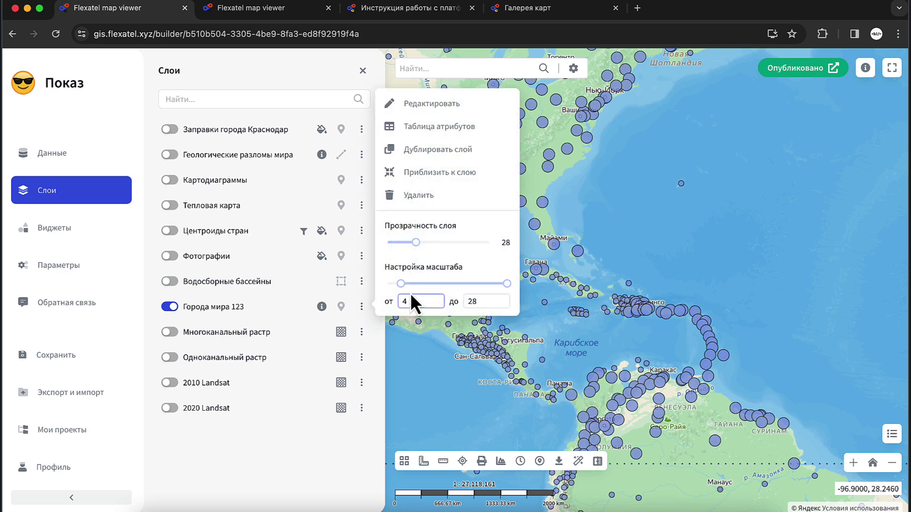
{"action": "left_click_drag", "start_coordinate": [401, 284], "coordinate": [391, 285]}
{"action": "scroll", "coordinate": [693, 229], "scroll_direction": "down", "scroll_amount": 3}
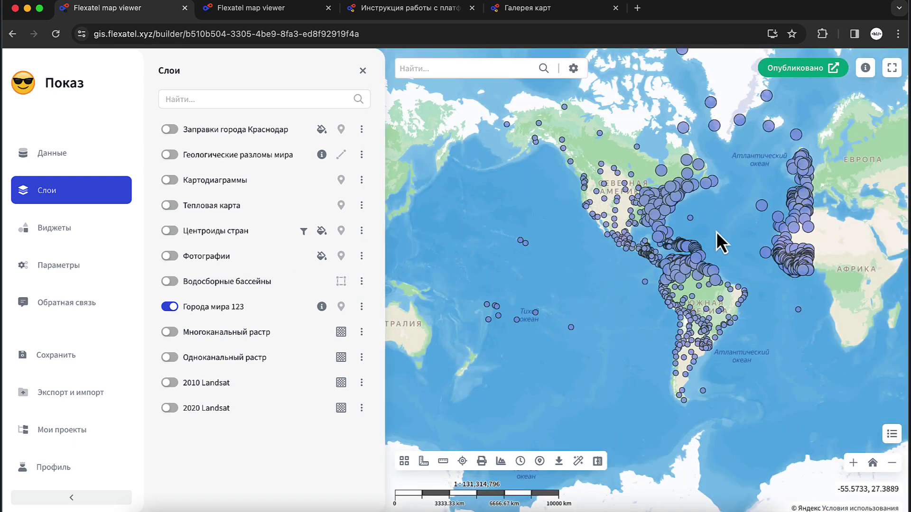
{"action": "left_click_drag", "start_coordinate": [716, 232], "coordinate": [602, 332]}
{"action": "scroll", "coordinate": [602, 331], "scroll_direction": "up", "scroll_amount": 1}
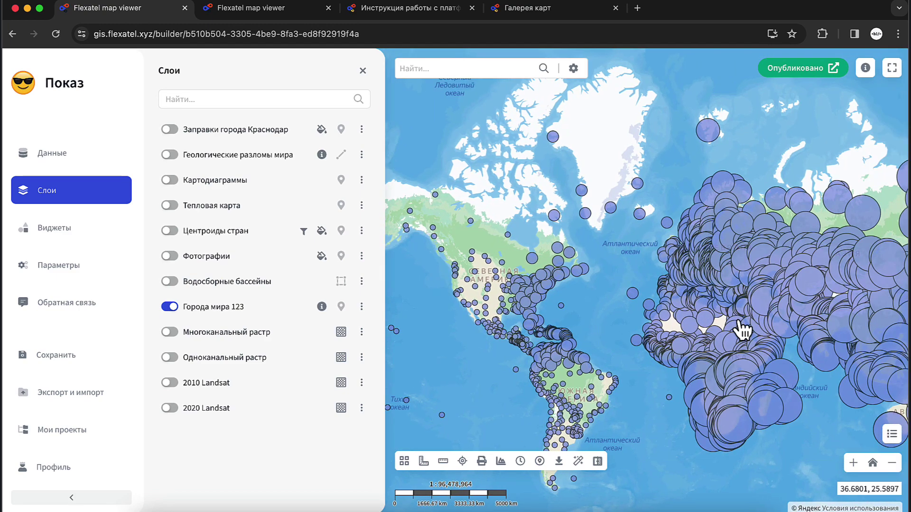
- Hide the Города мира 123 layer and display the Центроиды стран layer, examining its symbols across the Americas, Europe and Africa
{"action": "left_click_drag", "start_coordinate": [742, 330], "coordinate": [599, 326]}
{"action": "left_click_drag", "start_coordinate": [521, 320], "coordinate": [619, 280]}
{"action": "scroll", "coordinate": [619, 280], "scroll_direction": "down", "scroll_amount": 1}
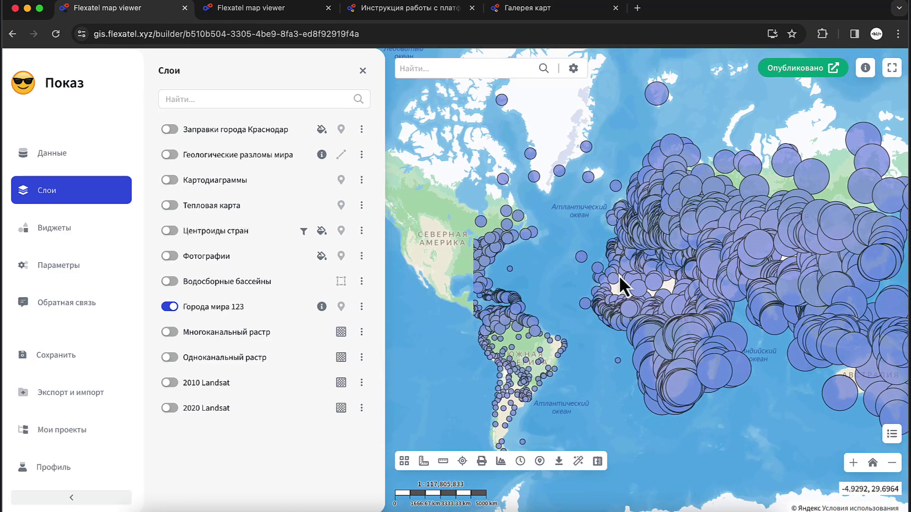
{"action": "scroll", "coordinate": [497, 286], "scroll_direction": "up", "scroll_amount": 3}
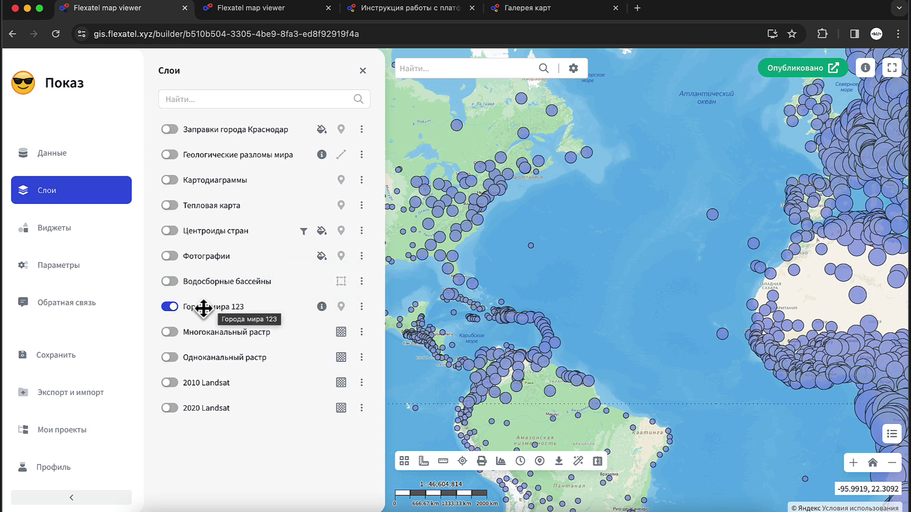
{"action": "left_click", "coordinate": [173, 307]}
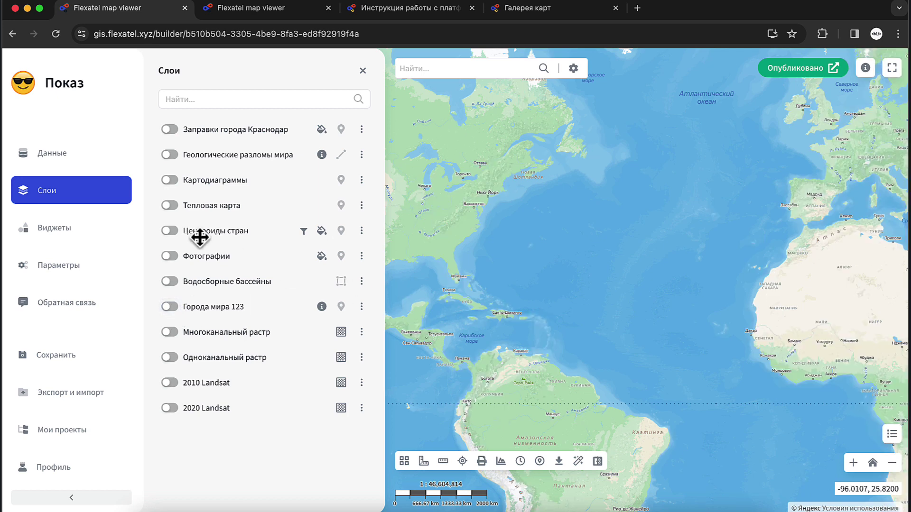
{"action": "left_click", "coordinate": [169, 232]}
{"action": "scroll", "coordinate": [651, 249], "scroll_direction": "down", "scroll_amount": 3}
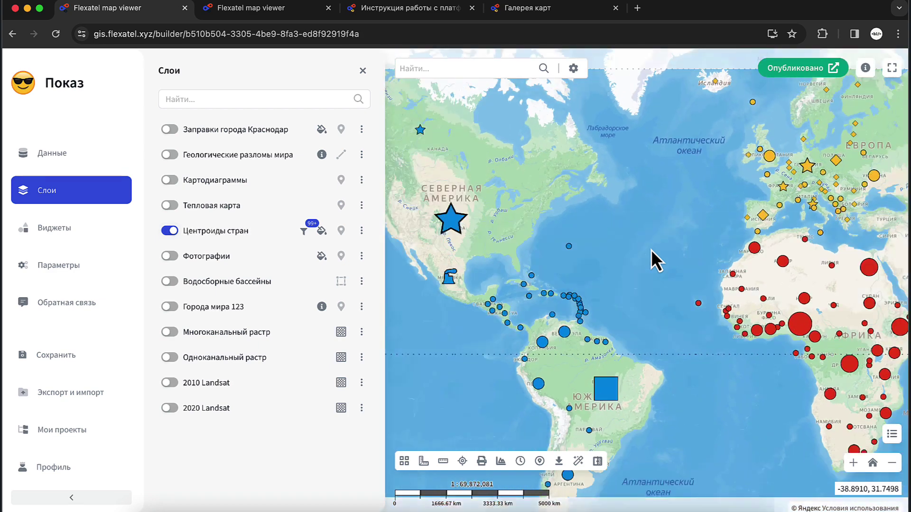
{"action": "left_click_drag", "start_coordinate": [700, 253], "coordinate": [545, 264]}
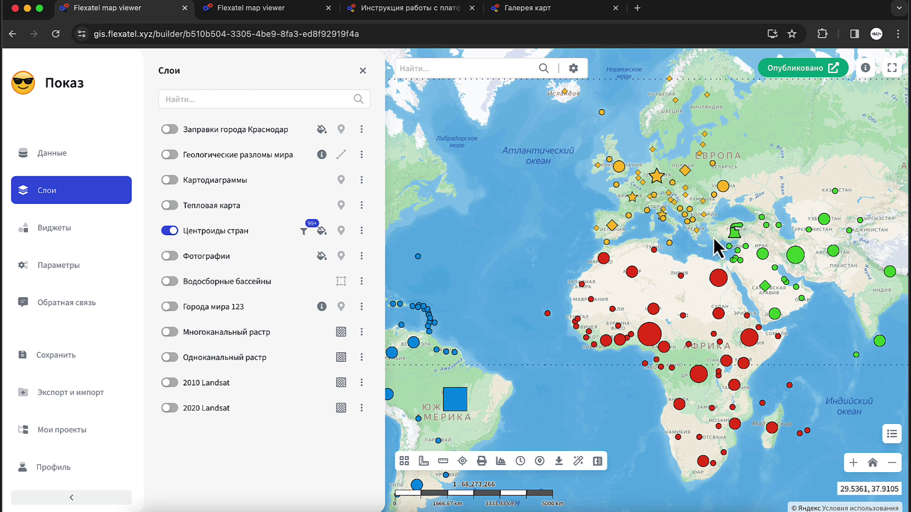
- Open the styling parameters of the Центроиды стран layer and collapse the По символу, По цвету and По размеру sections
{"action": "left_click", "coordinate": [362, 232]}
{"action": "left_click", "coordinate": [443, 237]}
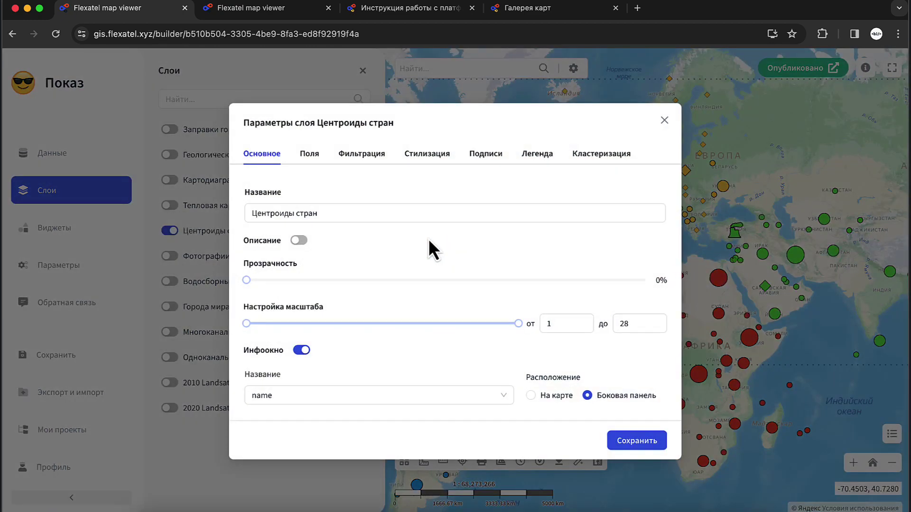
{"action": "left_click", "coordinate": [426, 154]}
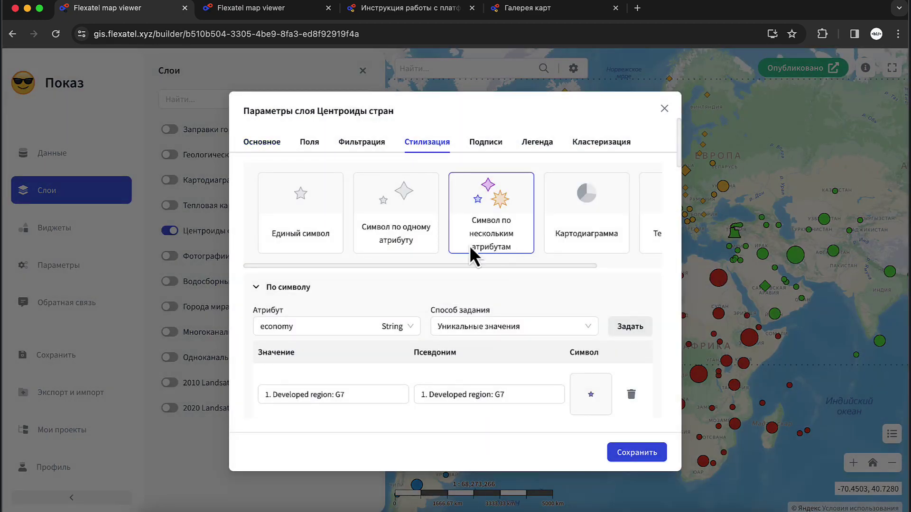
{"action": "left_click", "coordinate": [257, 287]}
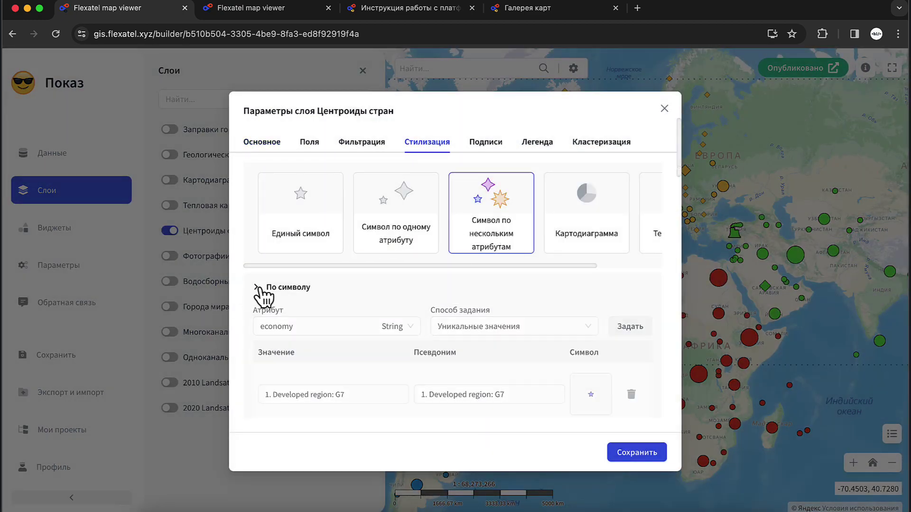
{"action": "left_click", "coordinate": [256, 316]}
{"action": "left_click", "coordinate": [257, 344]}
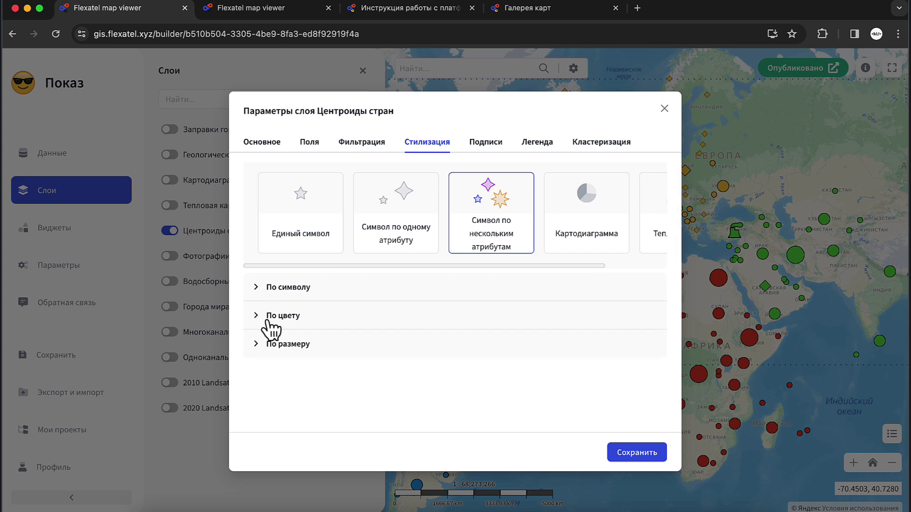
- Expand the По символу section and review the symbols assigned to the unique values of the economy attribute
{"action": "left_click", "coordinate": [257, 287]}
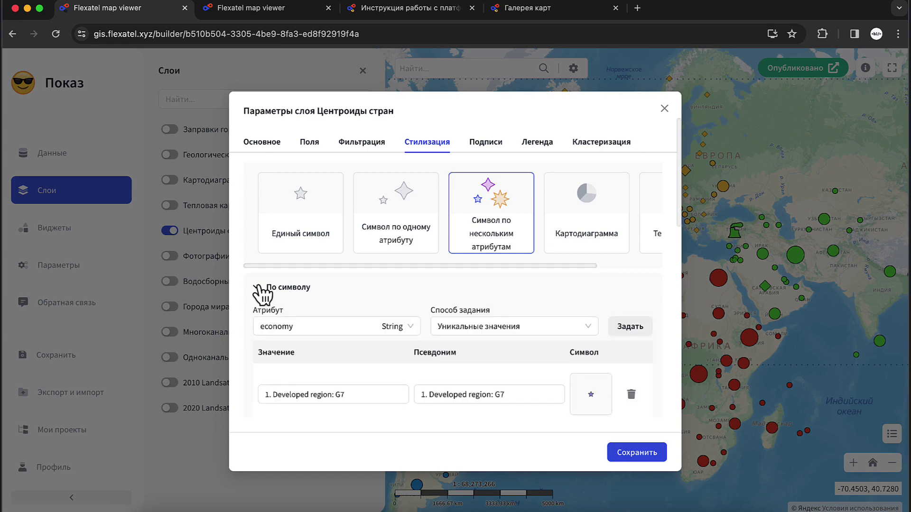
{"action": "scroll", "coordinate": [388, 305], "scroll_direction": "down", "scroll_amount": 3}
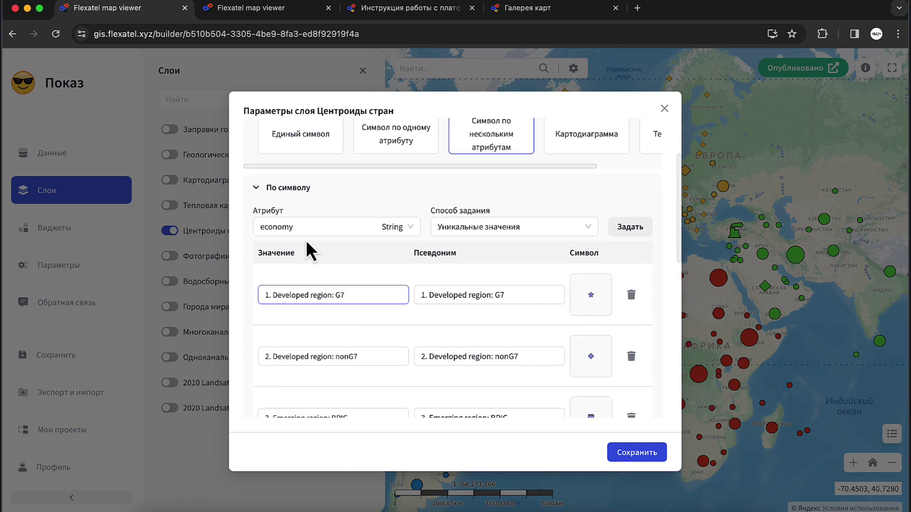
- Examine the По символу styling for the economy attribute, including the symbol choices for the G7 and nonG7 developed regions
{"action": "left_click", "coordinate": [301, 238]}
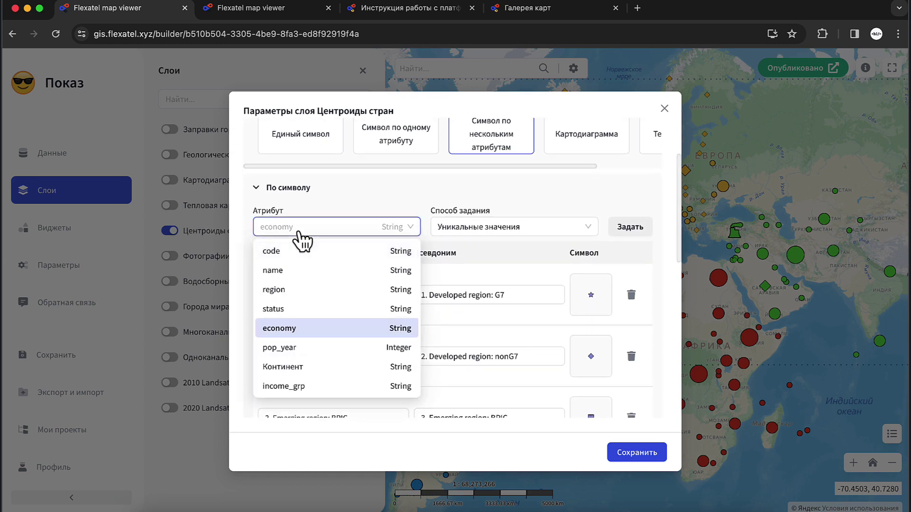
{"action": "left_click", "coordinate": [364, 192]}
{"action": "left_click", "coordinate": [276, 289]}
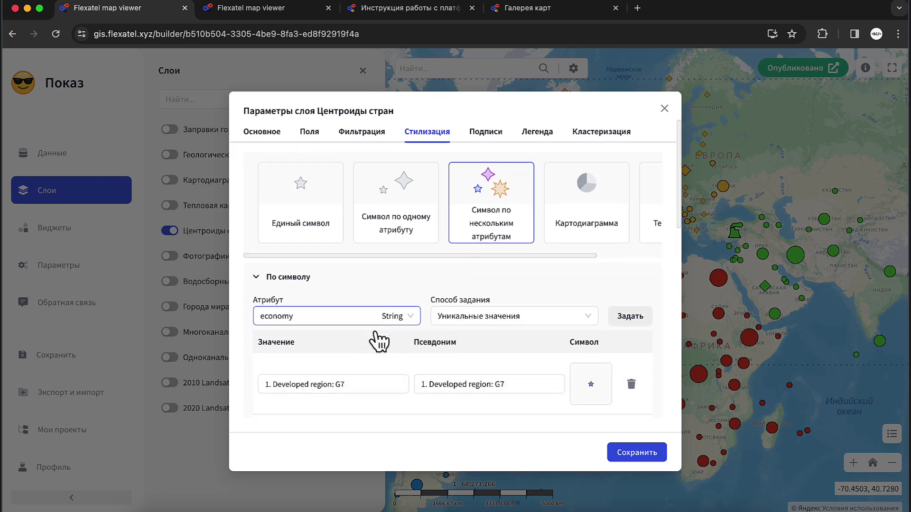
{"action": "scroll", "coordinate": [378, 342], "scroll_direction": "down", "scroll_amount": 5}
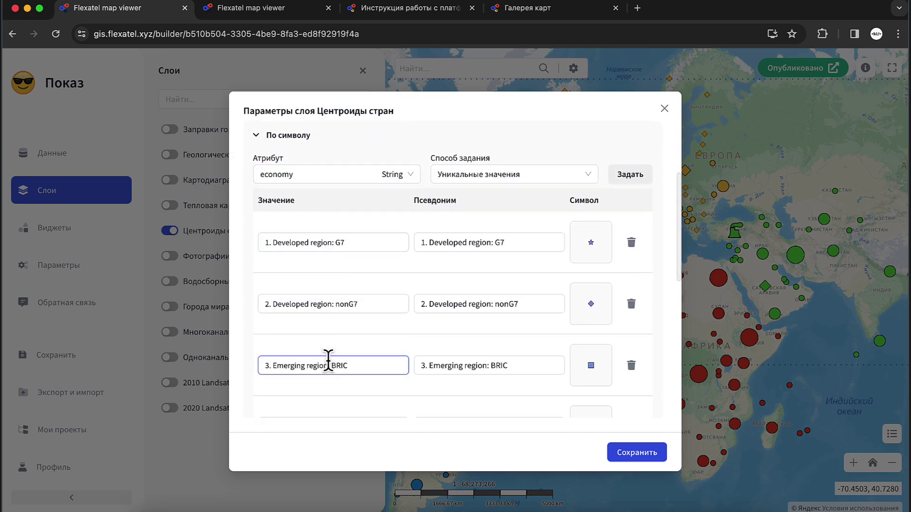
{"action": "scroll", "coordinate": [325, 360], "scroll_direction": "down", "scroll_amount": 5}
{"action": "scroll", "coordinate": [328, 360], "scroll_direction": "up", "scroll_amount": 4}
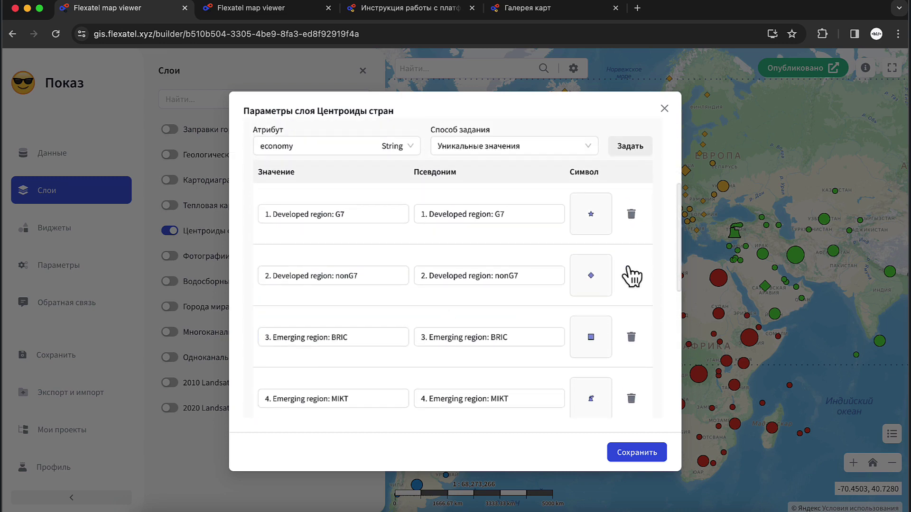
{"action": "left_click", "coordinate": [592, 218]}
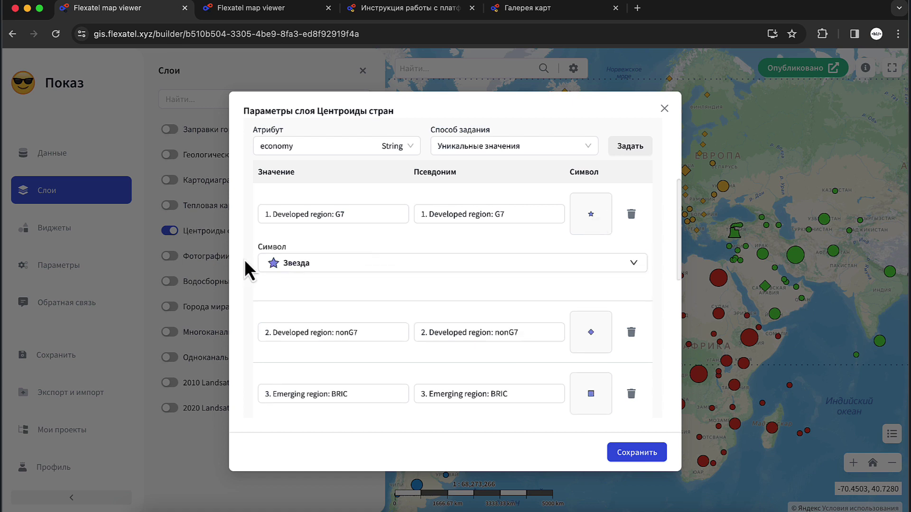
{"action": "scroll", "coordinate": [508, 289], "scroll_direction": "down", "scroll_amount": 2}
{"action": "left_click", "coordinate": [592, 274]}
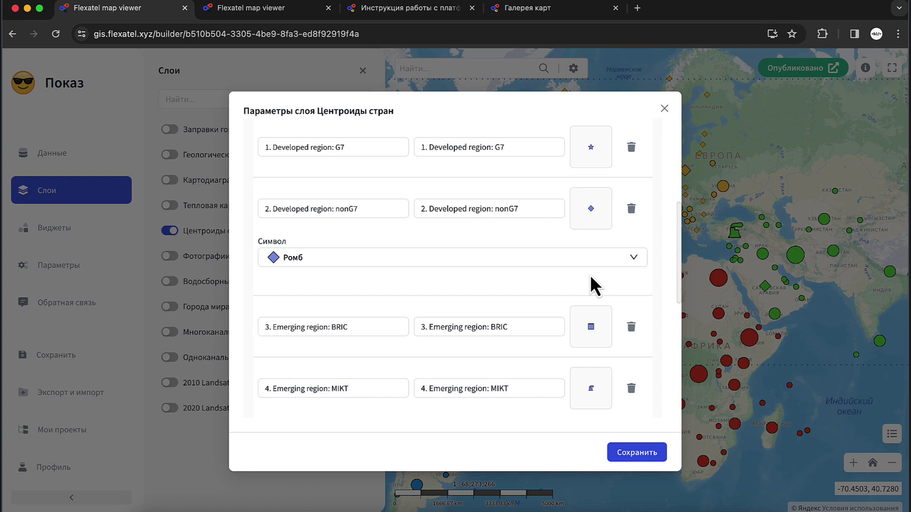
{"action": "scroll", "coordinate": [590, 275], "scroll_direction": "up", "scroll_amount": 4}
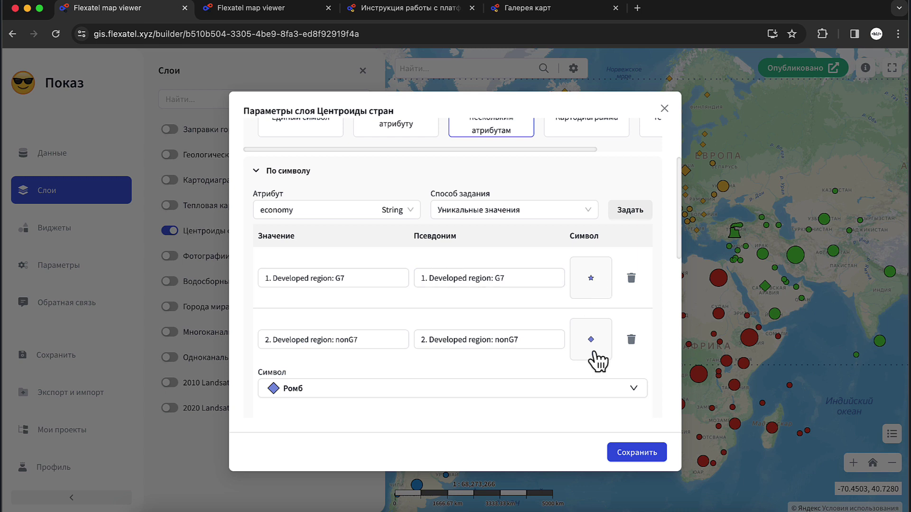
- Review the По цвету styling for the Континент attribute, including the fill and border options of the Asia value
{"action": "left_click", "coordinate": [258, 173]}
{"action": "left_click", "coordinate": [263, 317]}
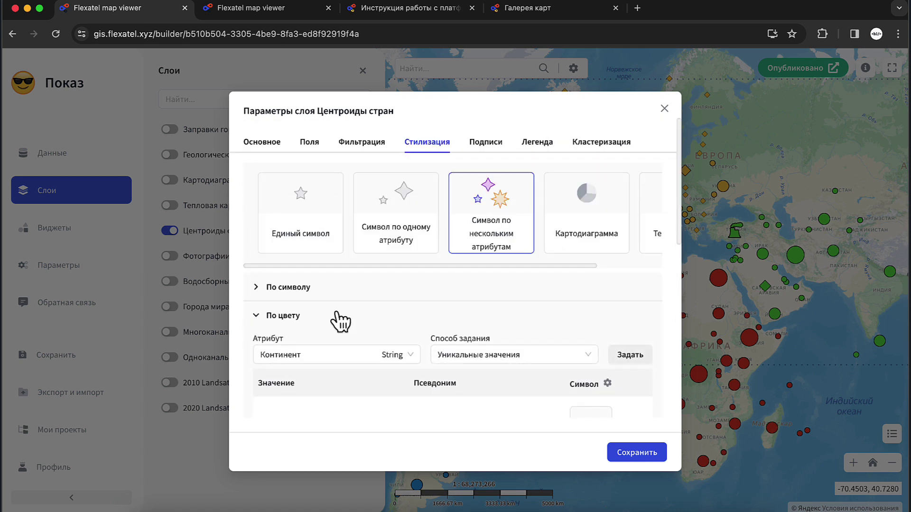
{"action": "scroll", "coordinate": [376, 315], "scroll_direction": "down", "scroll_amount": 5}
{"action": "scroll", "coordinate": [375, 314], "scroll_direction": "up", "scroll_amount": 1}
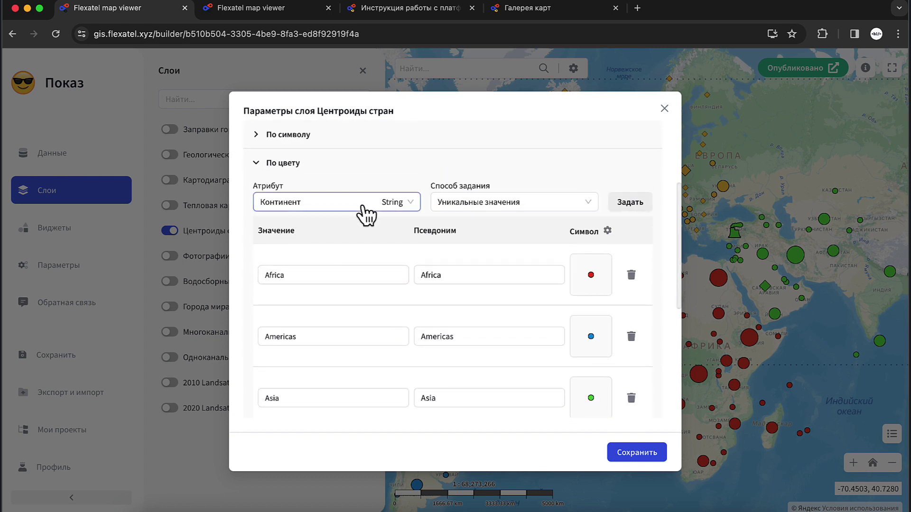
{"action": "left_click", "coordinate": [498, 268]}
{"action": "scroll", "coordinate": [500, 268], "scroll_direction": "down", "scroll_amount": 1}
{"action": "scroll", "coordinate": [500, 268], "scroll_direction": "down", "scroll_amount": 4}
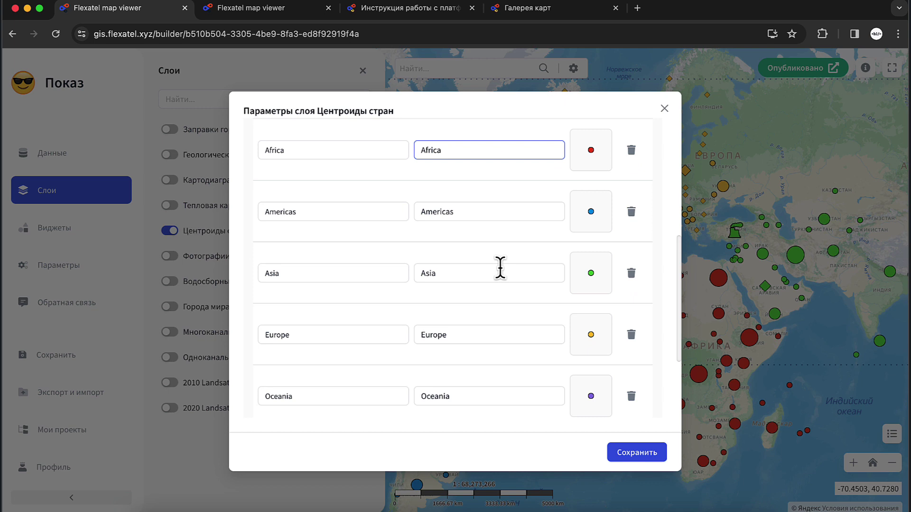
{"action": "left_click", "coordinate": [596, 280]}
{"action": "left_click", "coordinate": [489, 342]}
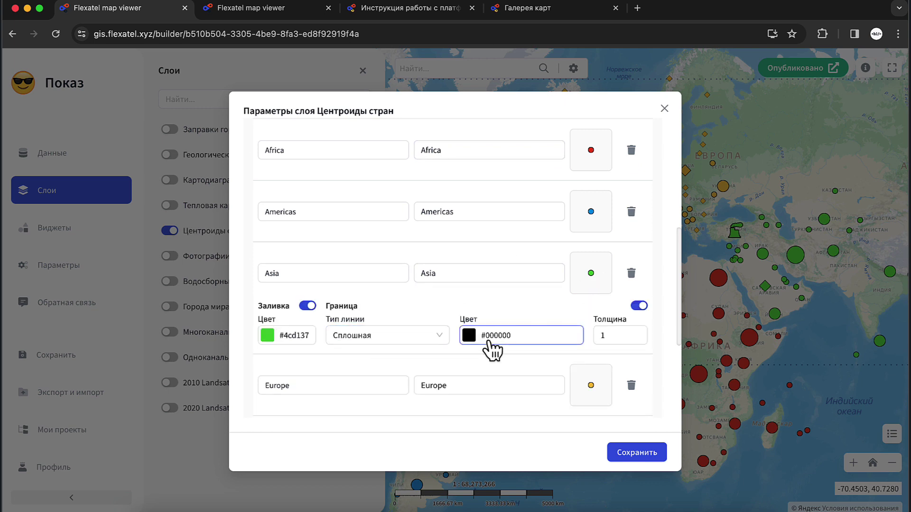
{"action": "scroll", "coordinate": [489, 343], "scroll_direction": "up", "scroll_amount": 7}
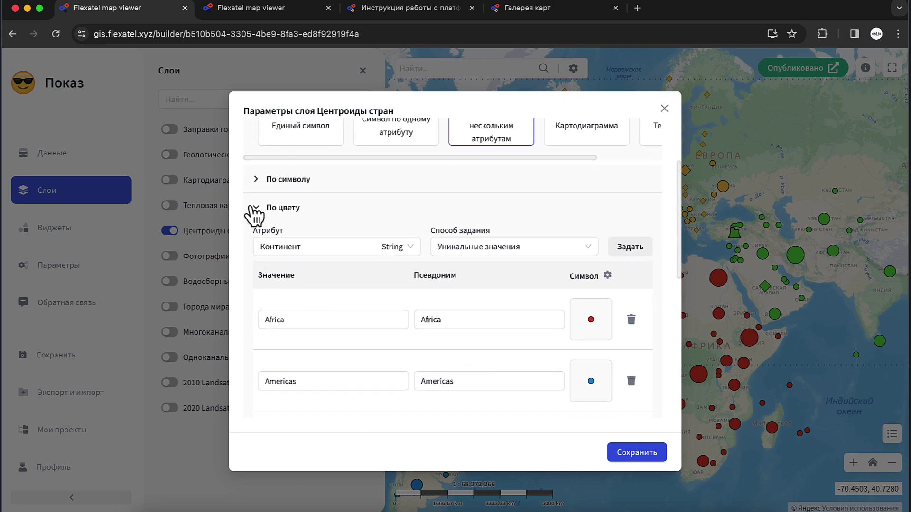
- Review the По размеру intervals, aliases and symbol sizes for the population attribute, and close the layer parameters without saving
{"action": "left_click", "coordinate": [259, 209]}
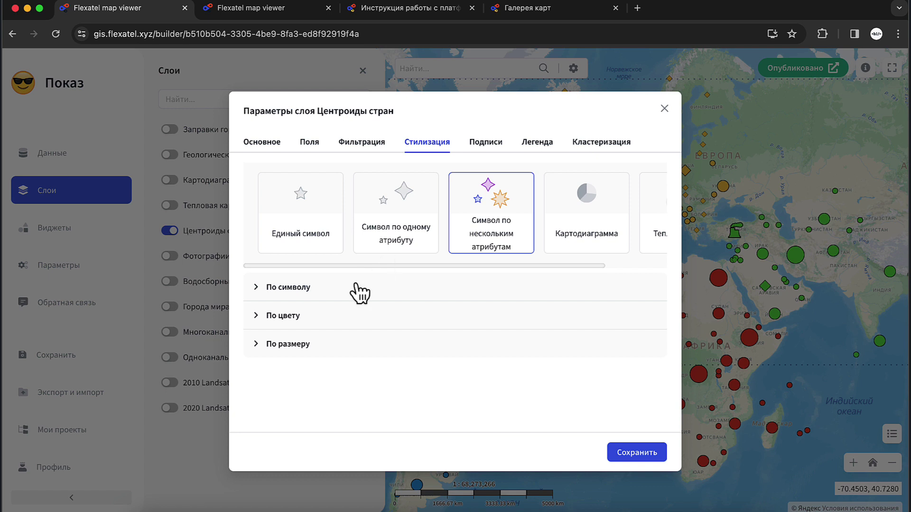
{"action": "left_click", "coordinate": [259, 345]}
{"action": "scroll", "coordinate": [381, 365], "scroll_direction": "down", "scroll_amount": 5}
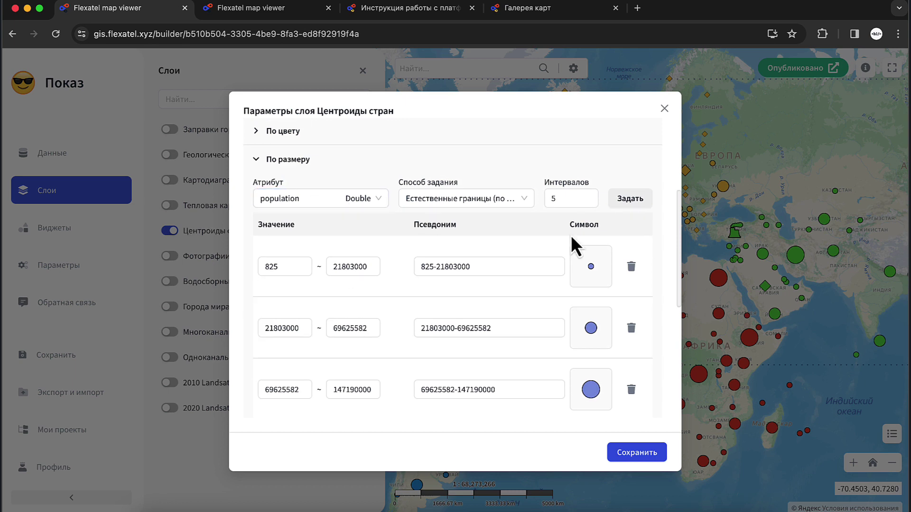
{"action": "scroll", "coordinate": [572, 236], "scroll_direction": "down", "scroll_amount": 3}
{"action": "scroll", "coordinate": [576, 244], "scroll_direction": "up", "scroll_amount": 3}
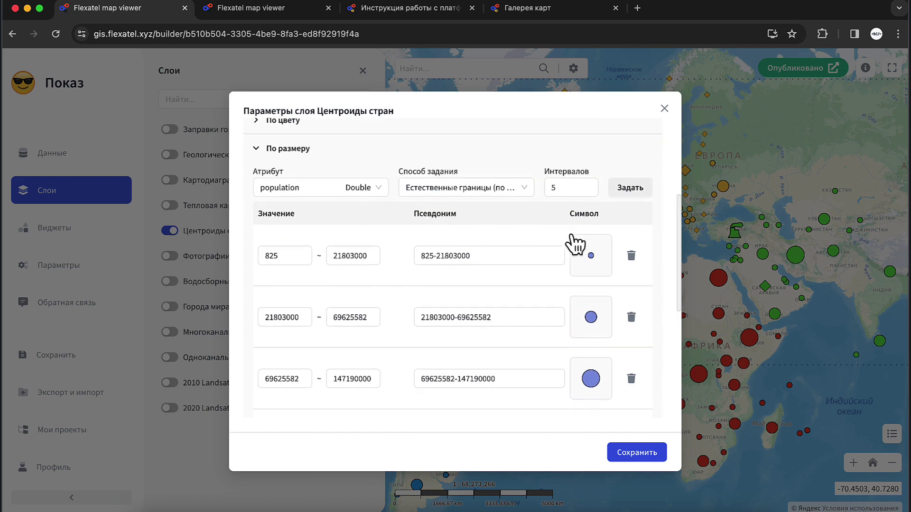
{"action": "left_click", "coordinate": [457, 261]}
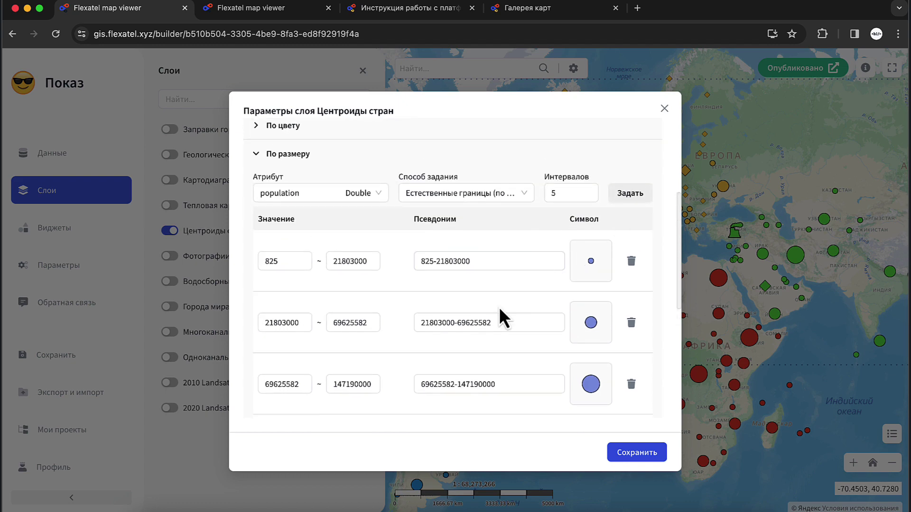
{"action": "scroll", "coordinate": [499, 306], "scroll_direction": "down", "scroll_amount": 5}
{"action": "scroll", "coordinate": [499, 306], "scroll_direction": "up", "scroll_amount": 5}
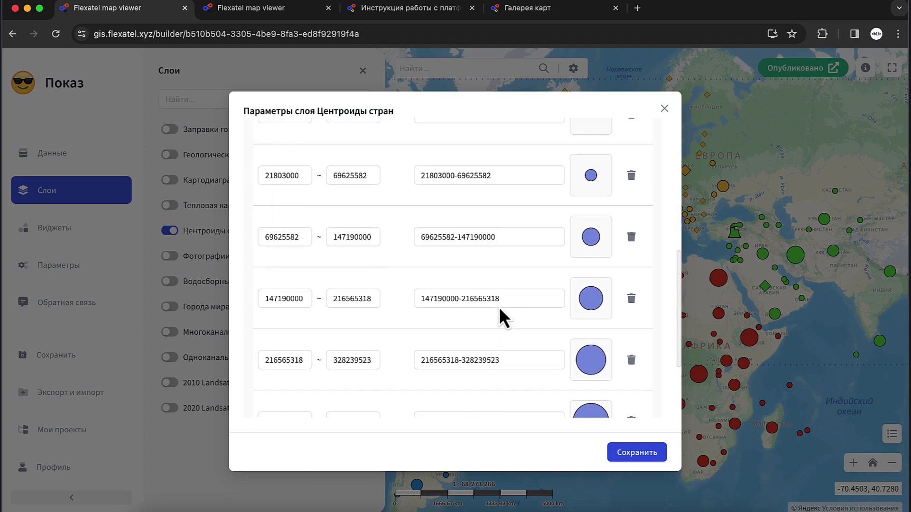
{"action": "left_click", "coordinate": [500, 303]}
{"action": "scroll", "coordinate": [480, 303], "scroll_direction": "up", "scroll_amount": 5}
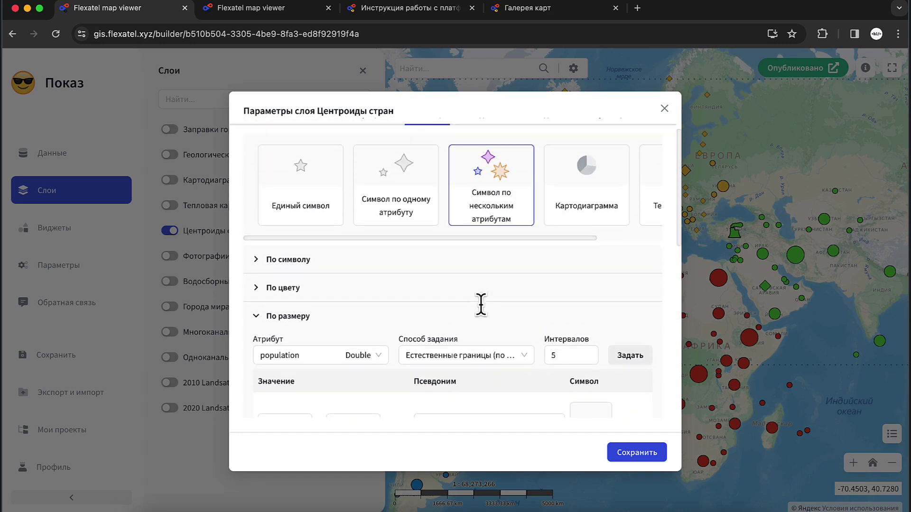
{"action": "left_click", "coordinate": [664, 108]}
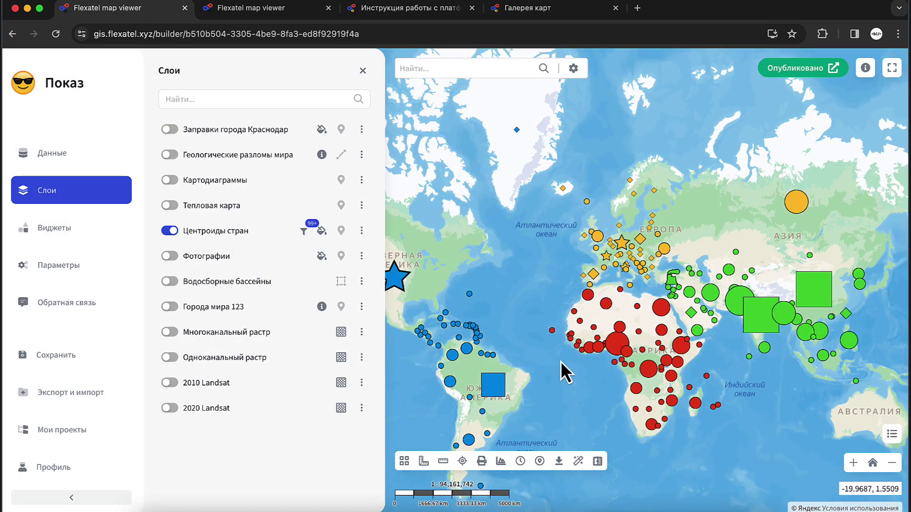
- Hide the Центроиды стран layer and show the Картодиаграммы layer, framing its diagrams over northwestern Russia
{"action": "left_click_drag", "start_coordinate": [560, 361], "coordinate": [510, 295]}
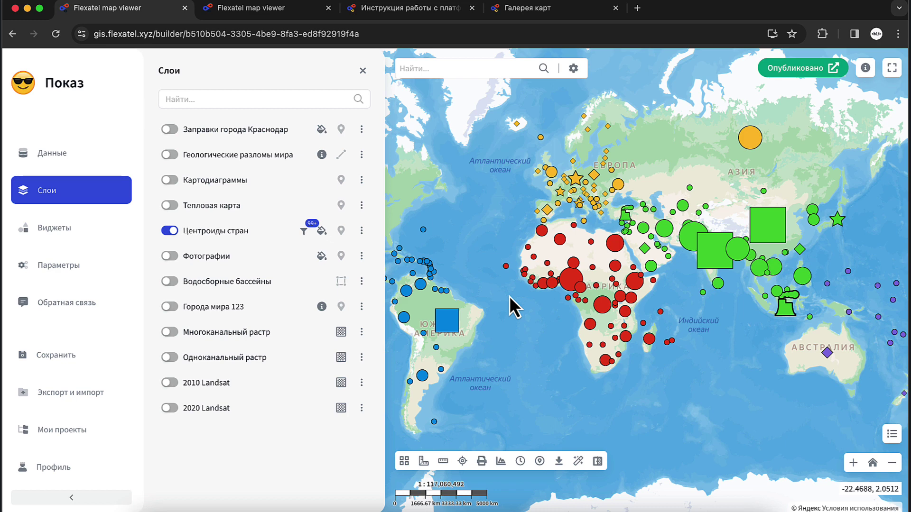
{"action": "left_click", "coordinate": [170, 231]}
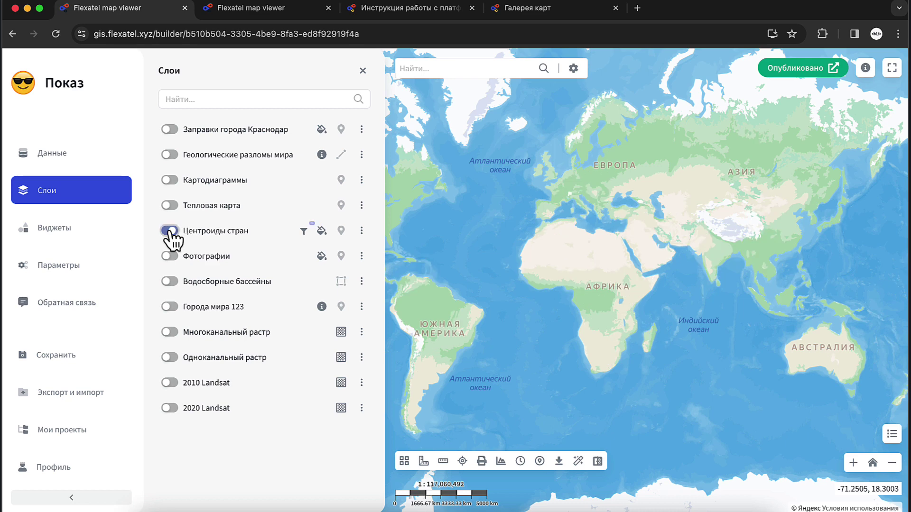
{"action": "left_click", "coordinate": [170, 180]}
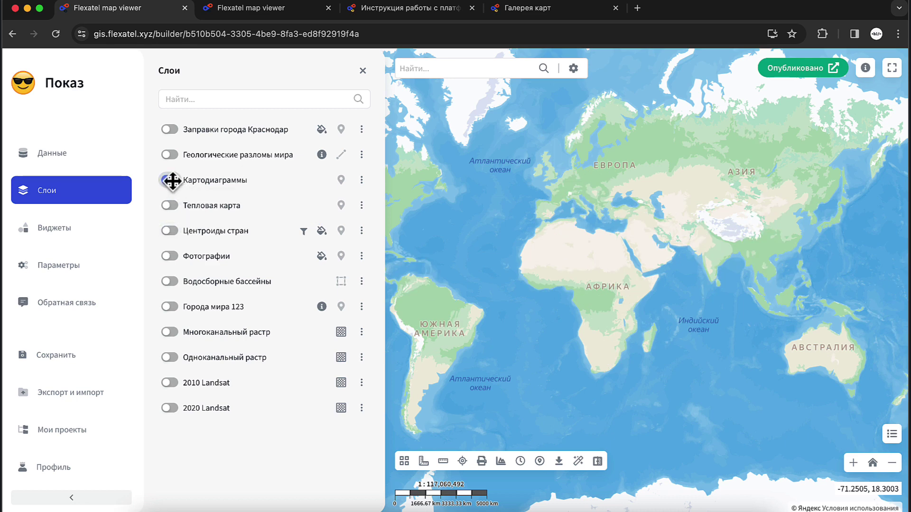
{"action": "left_click_drag", "start_coordinate": [661, 179], "coordinate": [657, 264]}
{"action": "scroll", "coordinate": [637, 218], "scroll_direction": "up", "scroll_amount": 5}
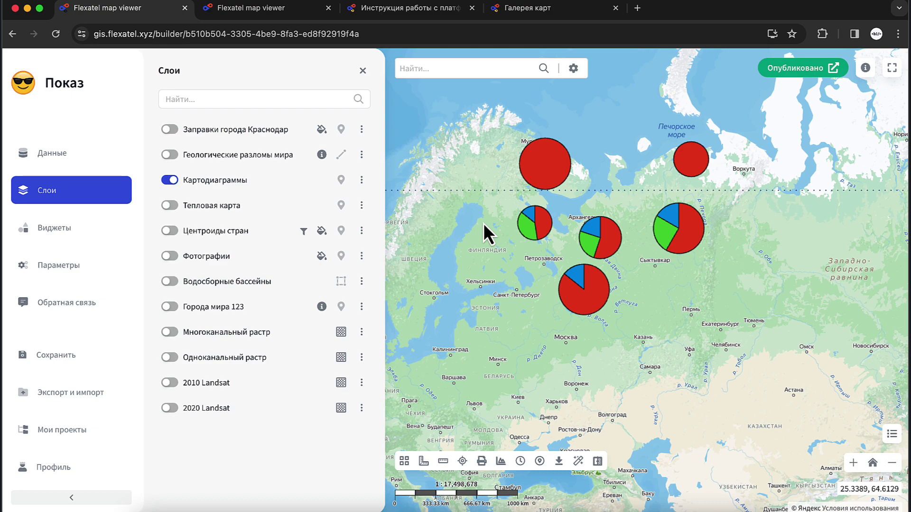
- Open the Картодиаграммы layer's styling settings and review its GDP size intervals, diagram parameters and attribute colours
{"action": "left_click", "coordinate": [361, 179]}
{"action": "left_click", "coordinate": [454, 179]}
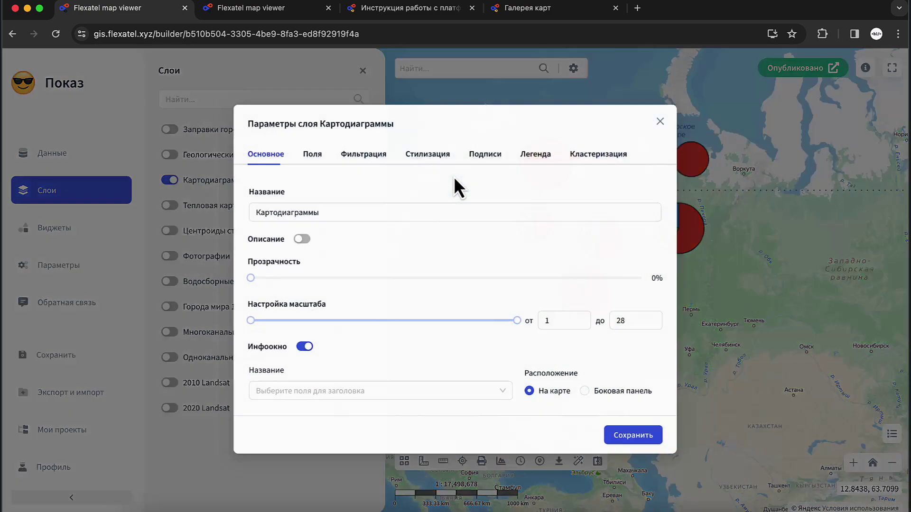
{"action": "left_click", "coordinate": [434, 159]}
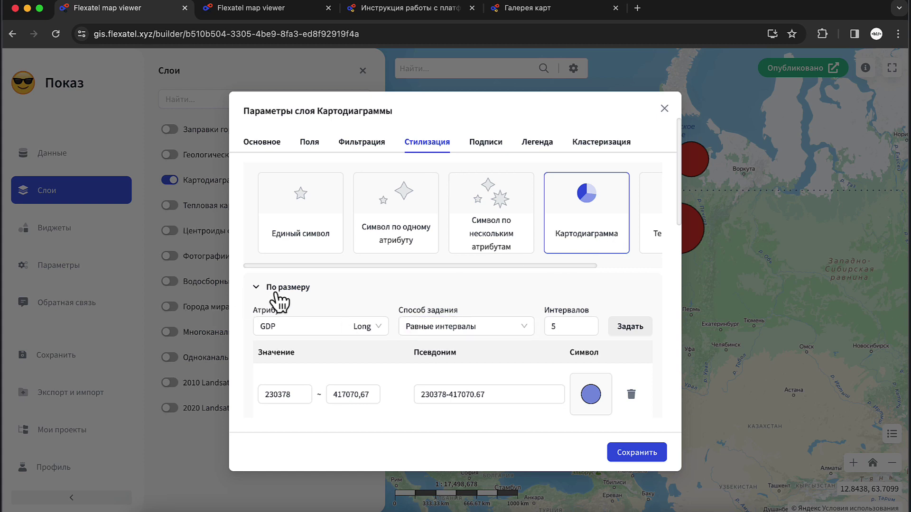
{"action": "scroll", "coordinate": [280, 301], "scroll_direction": "down", "scroll_amount": 1}
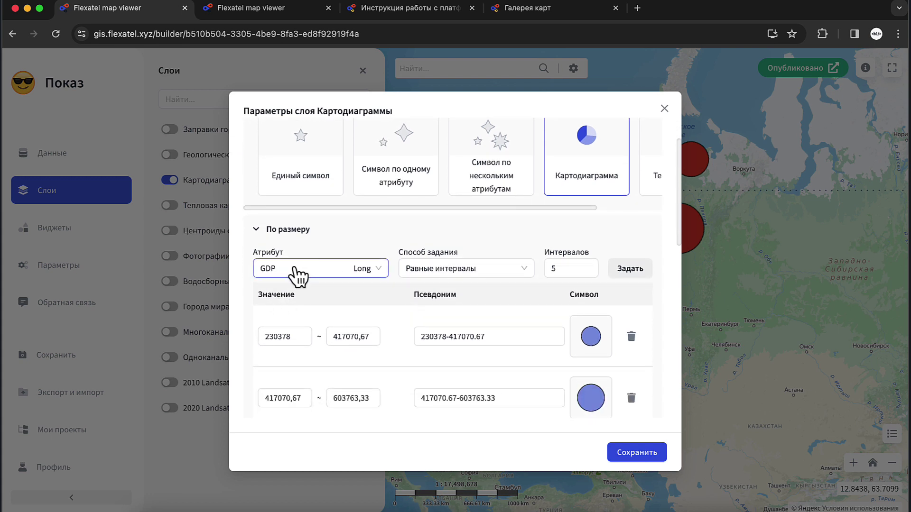
{"action": "scroll", "coordinate": [298, 276], "scroll_direction": "down", "scroll_amount": 3}
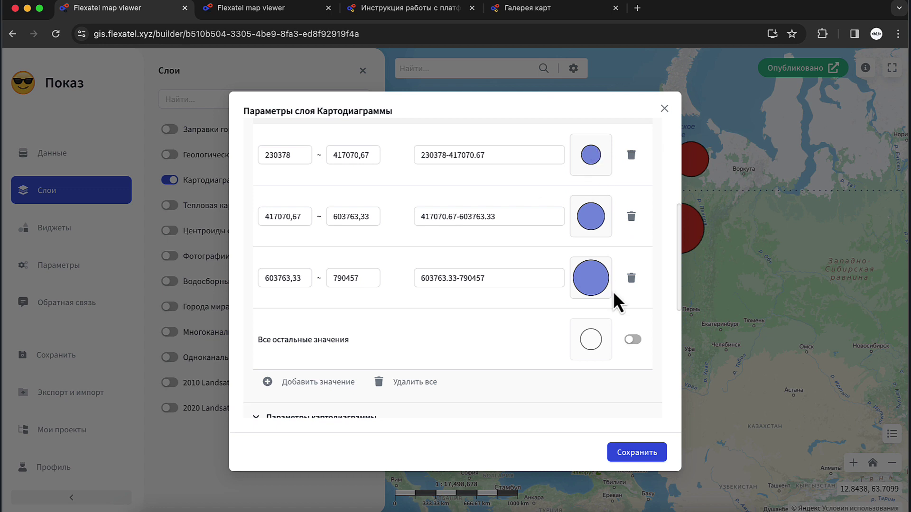
{"action": "scroll", "coordinate": [442, 327], "scroll_direction": "down", "scroll_amount": 2}
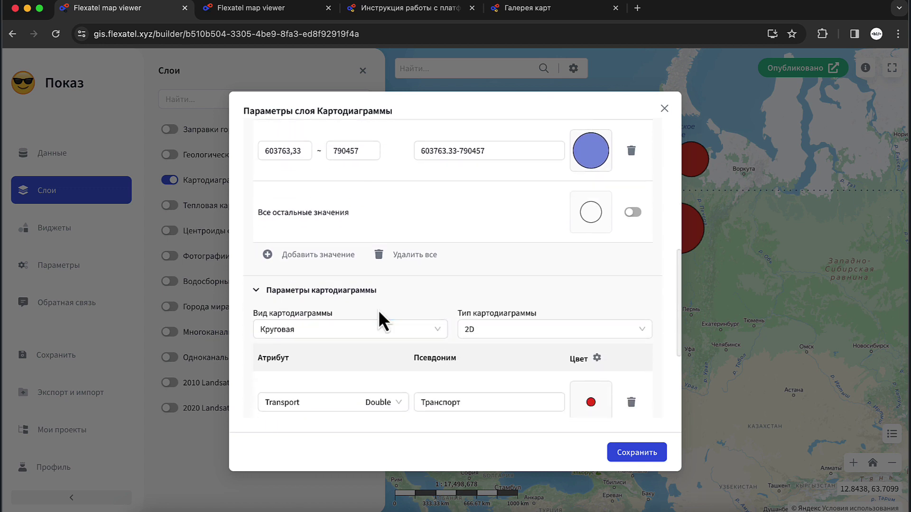
{"action": "scroll", "coordinate": [379, 316], "scroll_direction": "down", "scroll_amount": 3}
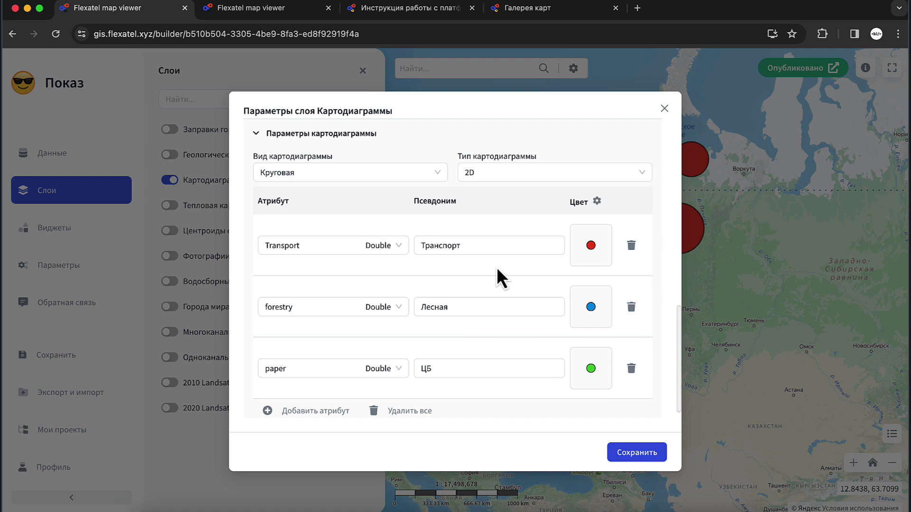
{"action": "scroll", "coordinate": [498, 278], "scroll_direction": "up", "scroll_amount": 3}
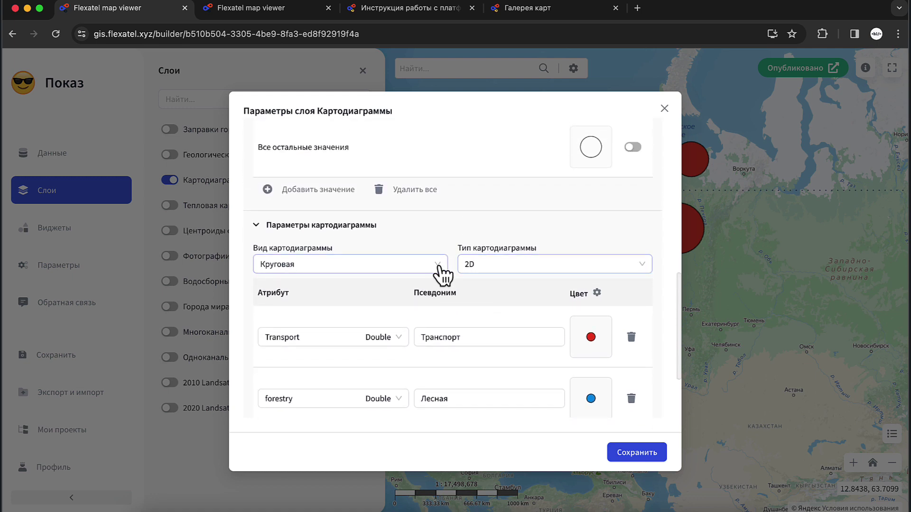
- Change the diagram kind of the Картодиаграммы layer to Кольцевая, save, and inspect the diagrams on the map
{"action": "left_click", "coordinate": [437, 268]}
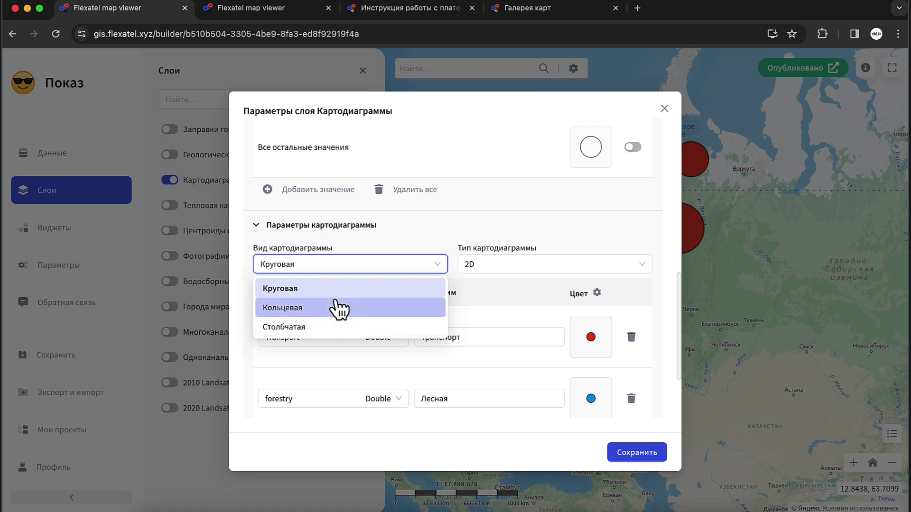
{"action": "left_click", "coordinate": [337, 306]}
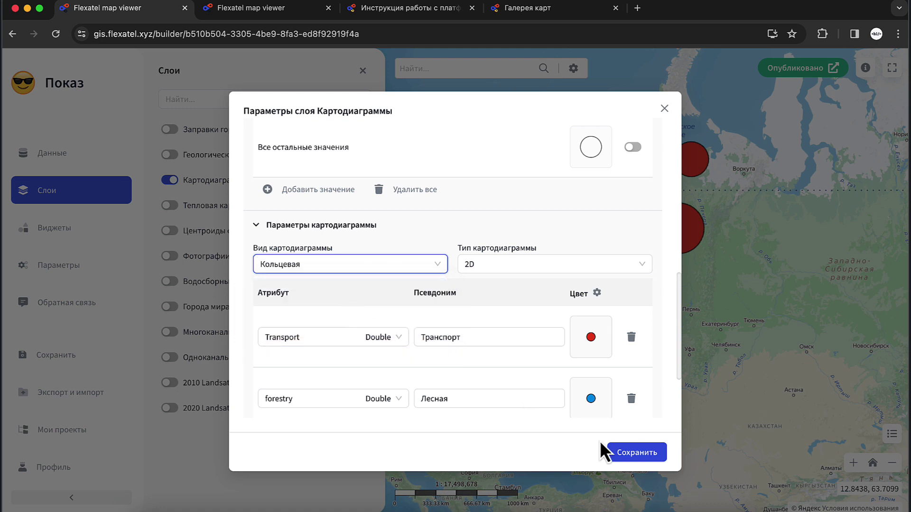
{"action": "left_click", "coordinate": [636, 456]}
{"action": "scroll", "coordinate": [624, 267], "scroll_direction": "up", "scroll_amount": 2}
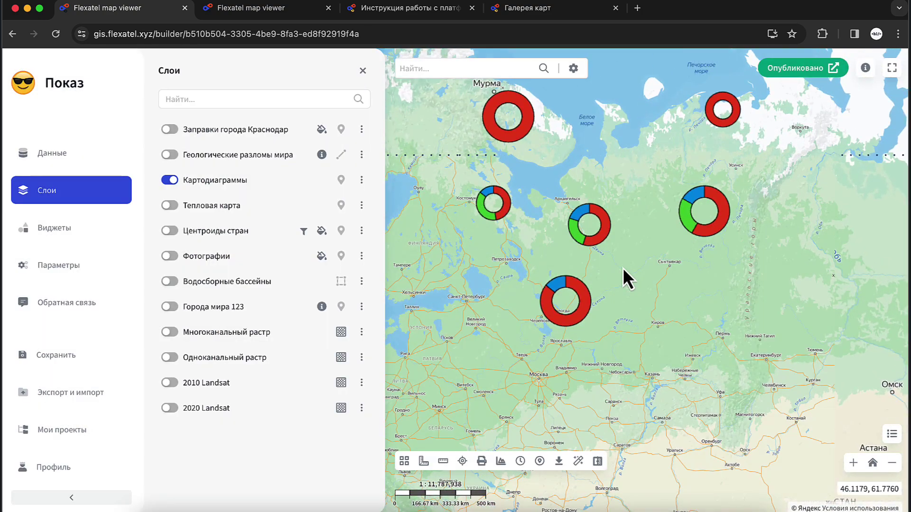
{"action": "left_click_drag", "start_coordinate": [622, 268], "coordinate": [623, 334]}
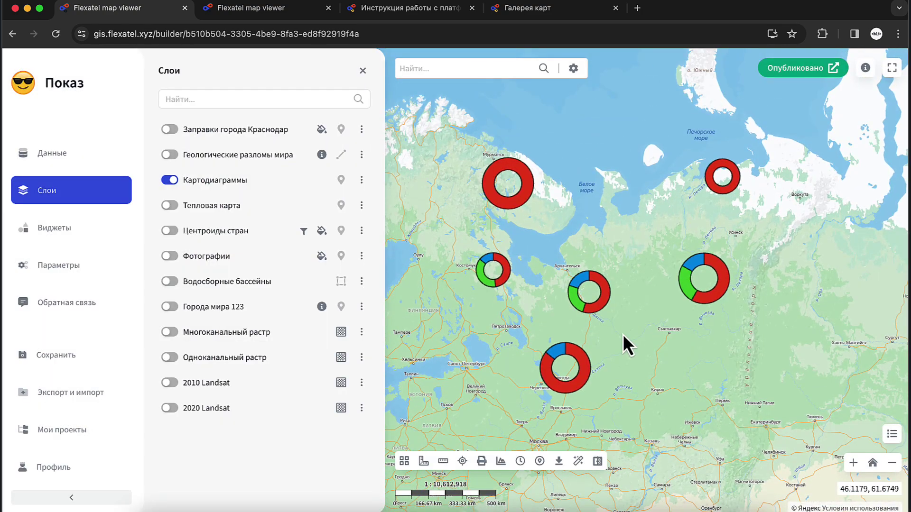
- Change the diagram kind of the Картодиаграммы layer to Столбчатая and save the layer parameters
{"action": "left_click", "coordinate": [361, 180]}
{"action": "left_click", "coordinate": [422, 186]}
{"action": "left_click", "coordinate": [429, 144]}
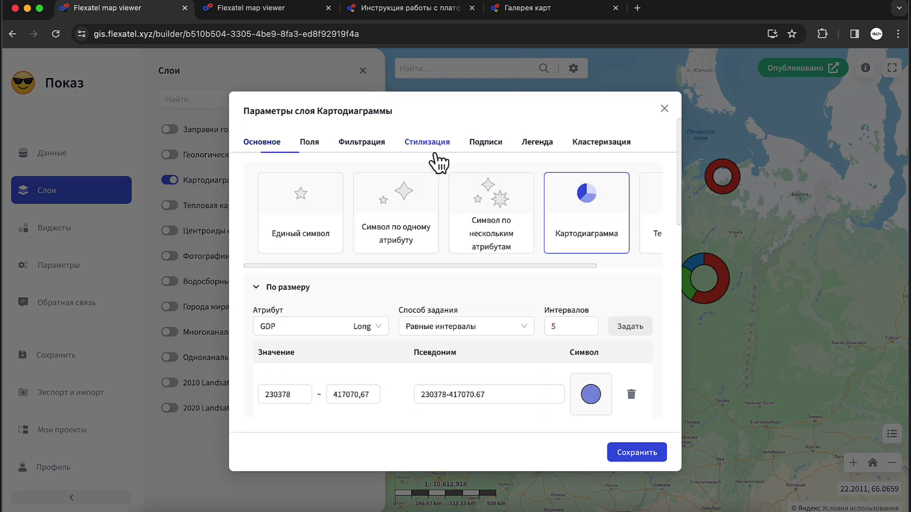
{"action": "scroll", "coordinate": [356, 348], "scroll_direction": "down", "scroll_amount": 5}
{"action": "scroll", "coordinate": [357, 348], "scroll_direction": "up", "scroll_amount": 5}
{"action": "scroll", "coordinate": [356, 348], "scroll_direction": "down", "scroll_amount": 8}
{"action": "left_click", "coordinate": [328, 252]}
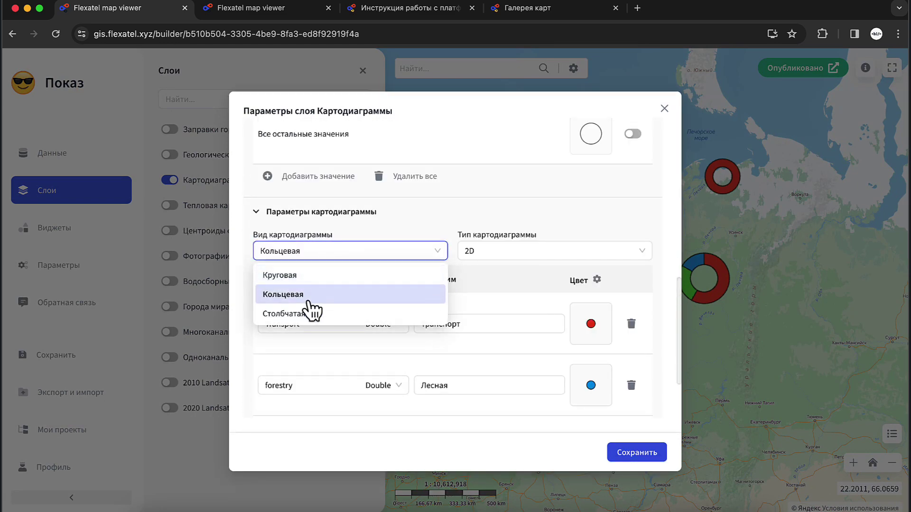
{"action": "left_click", "coordinate": [307, 311]}
{"action": "left_click", "coordinate": [630, 453]}
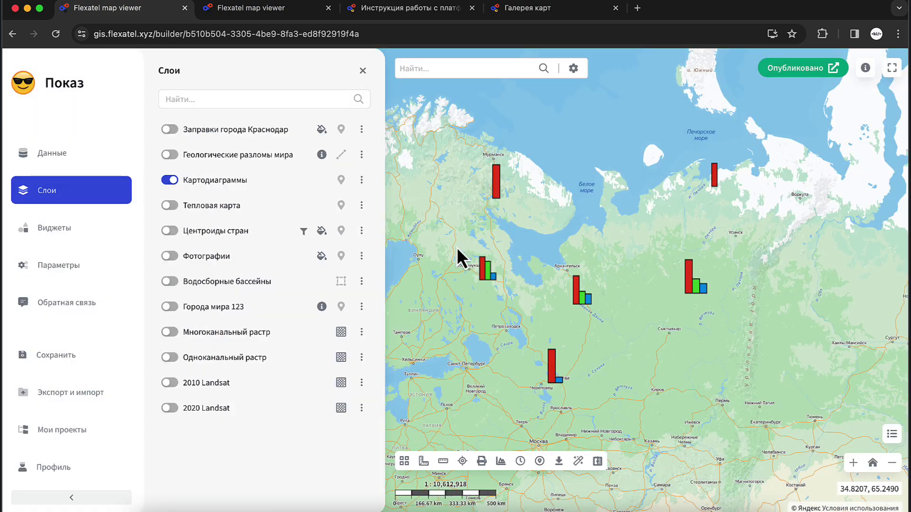
- Set the diagram type of the Картодиаграммы layer to 3D, save, and inspect the diagrams on the map
{"action": "left_click", "coordinate": [362, 180]}
{"action": "left_click", "coordinate": [413, 186]}
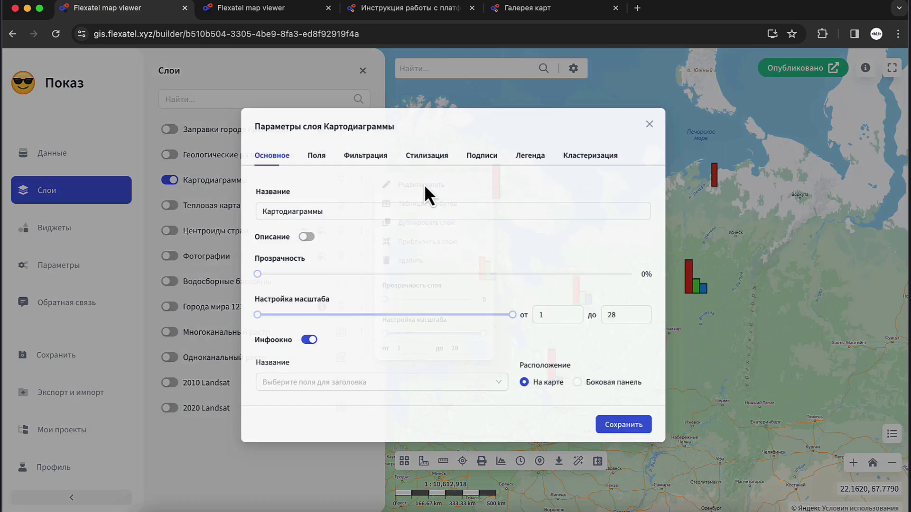
{"action": "left_click", "coordinate": [427, 143]}
{"action": "scroll", "coordinate": [398, 343], "scroll_direction": "down", "scroll_amount": 5}
{"action": "scroll", "coordinate": [395, 400], "scroll_direction": "up", "scroll_amount": 4}
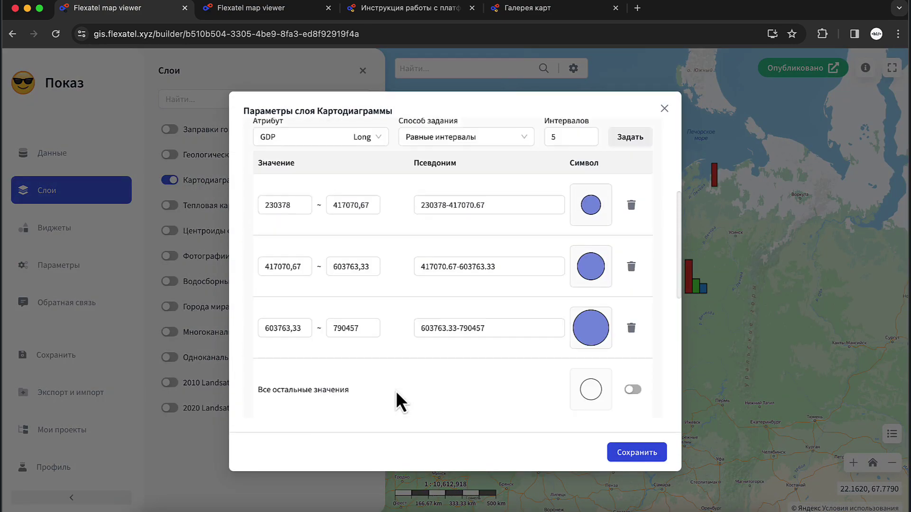
{"action": "left_click", "coordinate": [257, 215]}
{"action": "scroll", "coordinate": [408, 318], "scroll_direction": "down", "scroll_amount": 1}
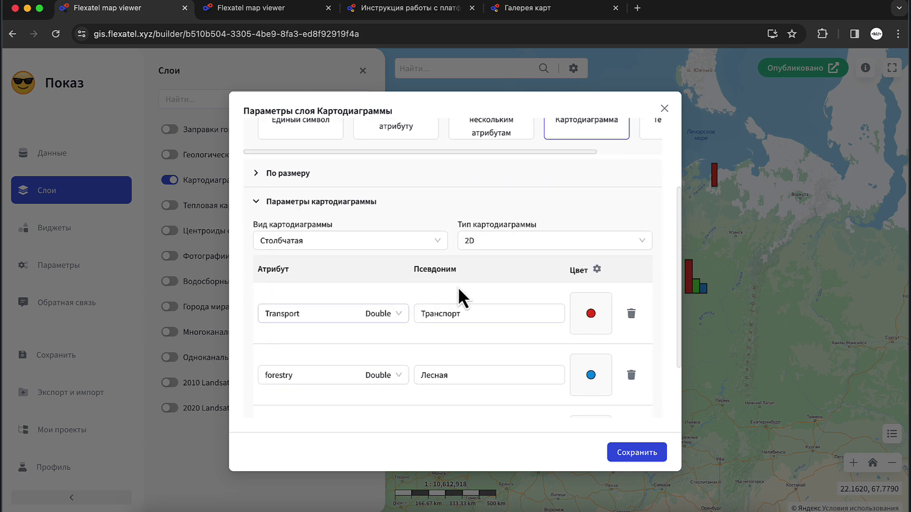
{"action": "left_click", "coordinate": [513, 238]}
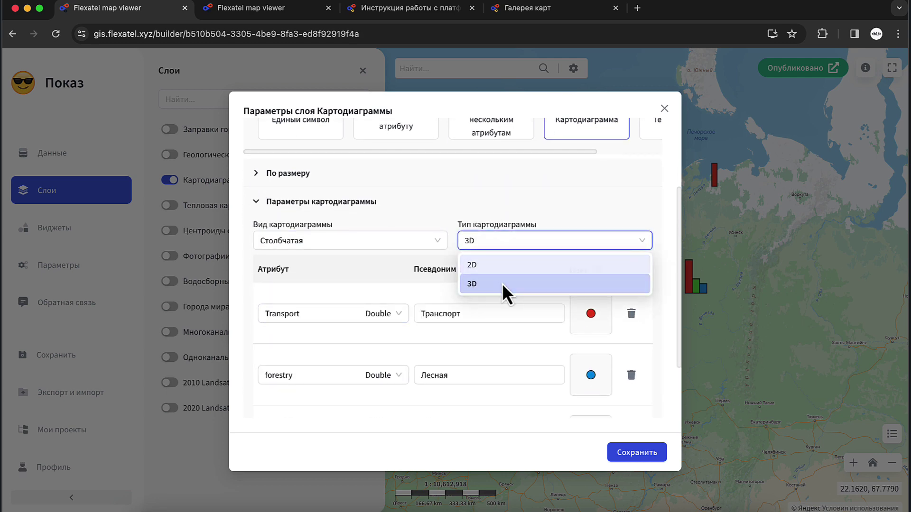
{"action": "left_click", "coordinate": [502, 285]}
{"action": "left_click", "coordinate": [630, 453]}
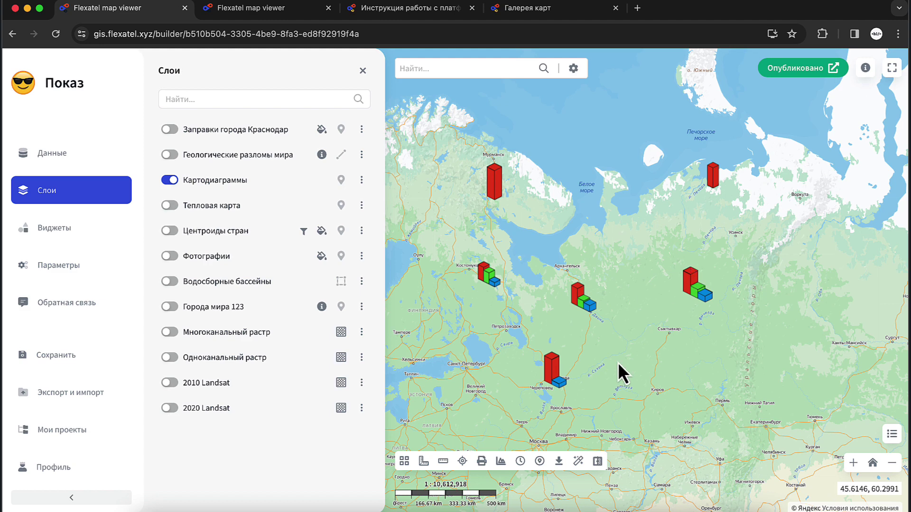
{"action": "scroll", "coordinate": [618, 363], "scroll_direction": "up", "scroll_amount": 1}
{"action": "left_click_drag", "start_coordinate": [542, 310], "coordinate": [604, 310]}
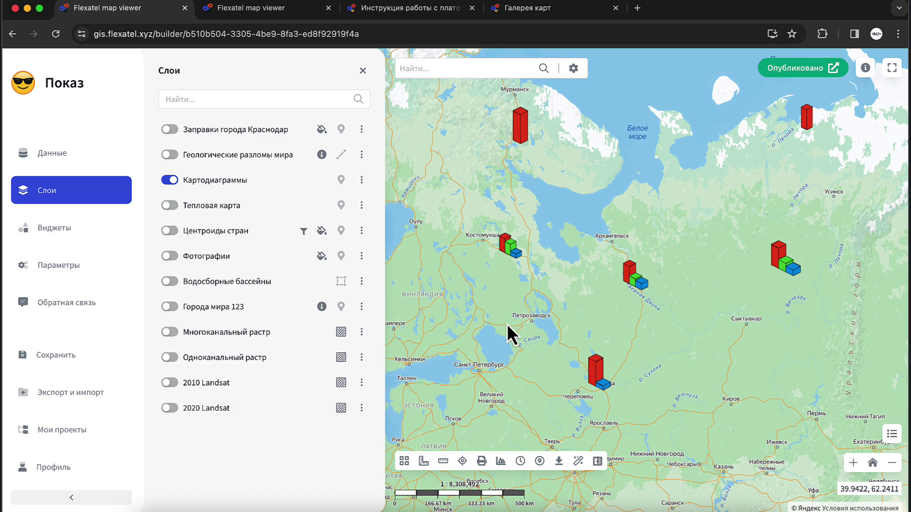
- Change the Картодиаграммы layer's diagram kind to Кольцевая, keeping the 3D type, and save
{"action": "left_click", "coordinate": [364, 182]}
{"action": "left_click", "coordinate": [452, 187]}
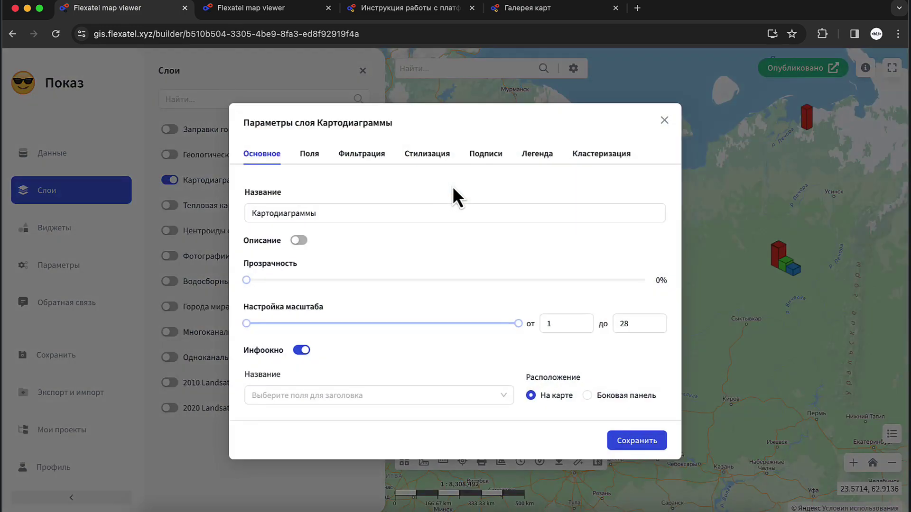
{"action": "left_click", "coordinate": [430, 155]}
{"action": "scroll", "coordinate": [421, 351], "scroll_direction": "down", "scroll_amount": 8}
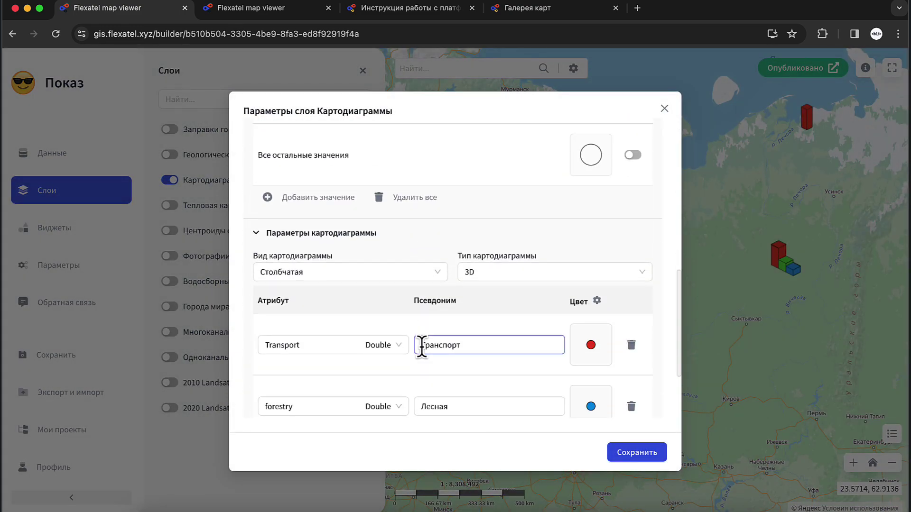
{"action": "left_click", "coordinate": [313, 273]}
{"action": "left_click", "coordinate": [311, 317]}
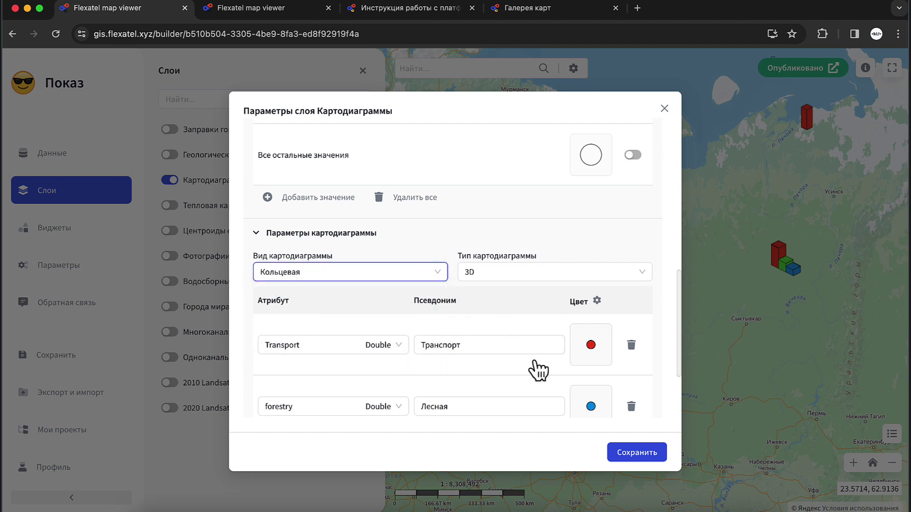
{"action": "left_click", "coordinate": [634, 454]}
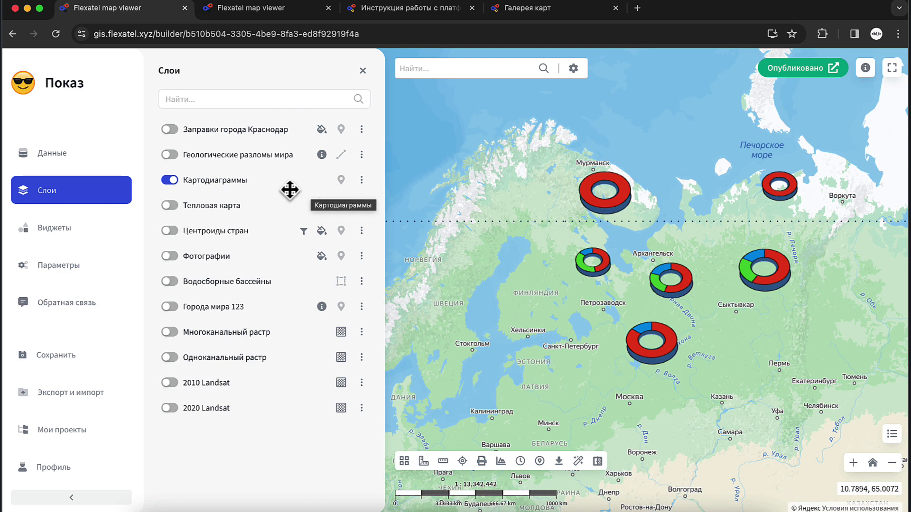
- Hide the Картодиаграммы layer and show the Тепловая карта layer, framing the heat map over Asia
{"action": "left_click", "coordinate": [170, 181]}
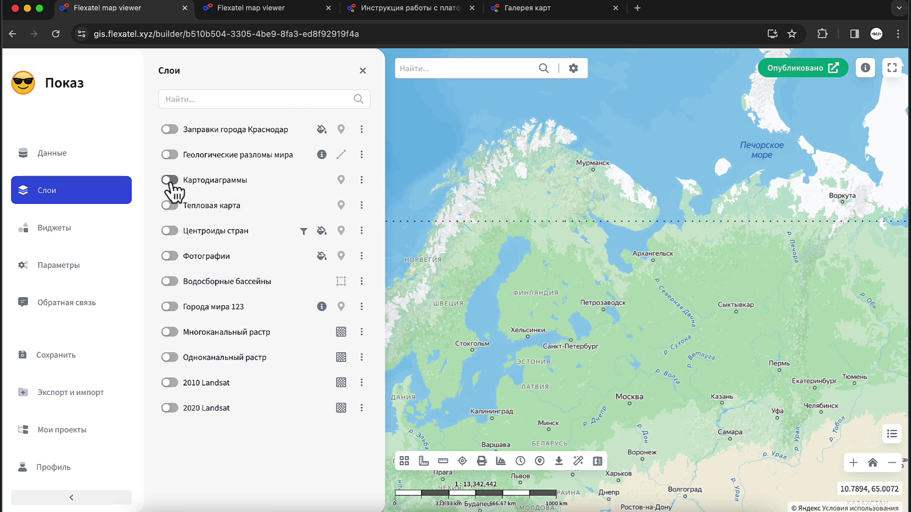
{"action": "left_click", "coordinate": [169, 205]}
{"action": "scroll", "coordinate": [688, 368], "scroll_direction": "down", "scroll_amount": 1}
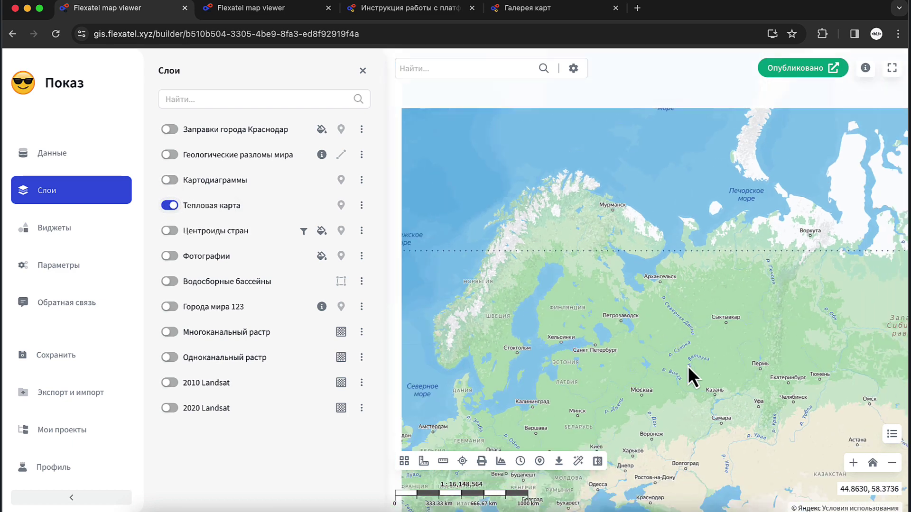
{"action": "scroll", "coordinate": [688, 367], "scroll_direction": "down", "scroll_amount": 2}
{"action": "left_click_drag", "start_coordinate": [688, 366], "coordinate": [554, 150]}
{"action": "scroll", "coordinate": [620, 216], "scroll_direction": "up", "scroll_amount": 1}
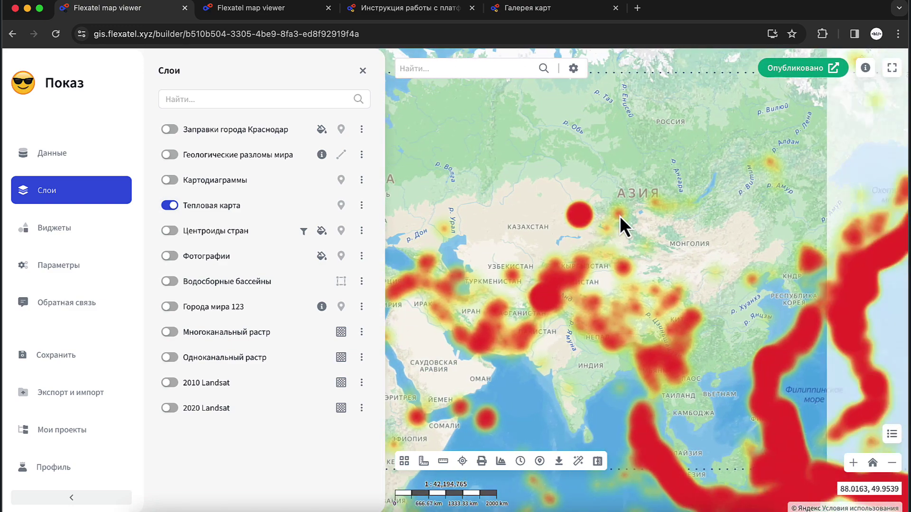
- Give the Тепловая карта layer the blue-violet-red colour scheme, reverse it, save, and inspect the result over East Asia
{"action": "left_click", "coordinate": [362, 205]}
{"action": "left_click", "coordinate": [434, 209]}
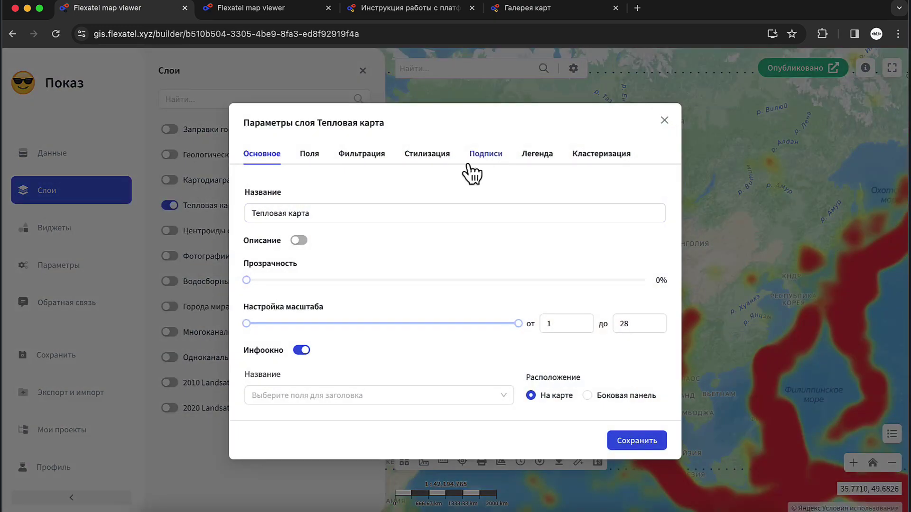
{"action": "left_click", "coordinate": [426, 154]}
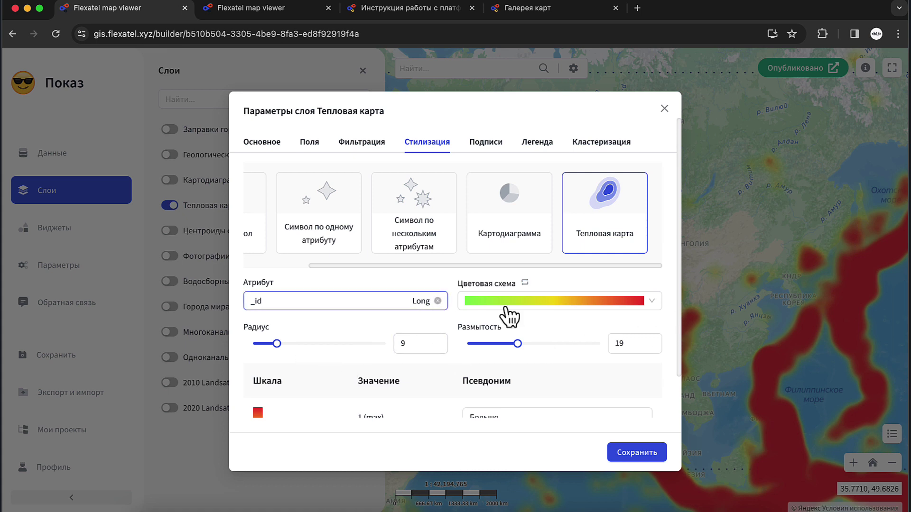
{"action": "left_click", "coordinate": [615, 303]}
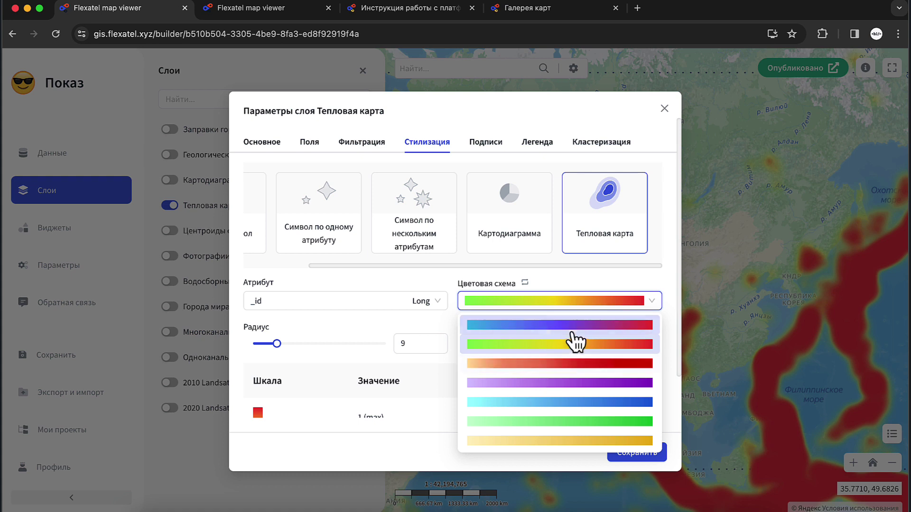
{"action": "left_click", "coordinate": [546, 327]}
{"action": "left_click", "coordinate": [525, 284]}
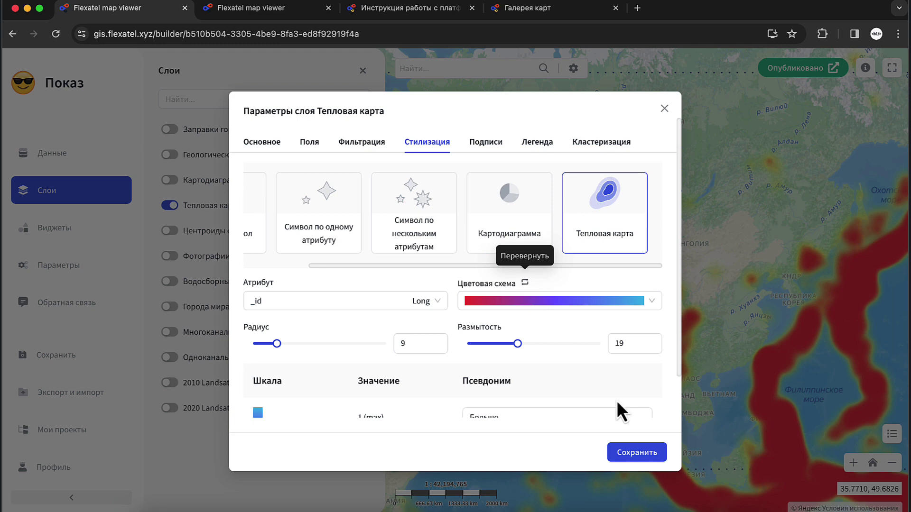
{"action": "left_click", "coordinate": [636, 453]}
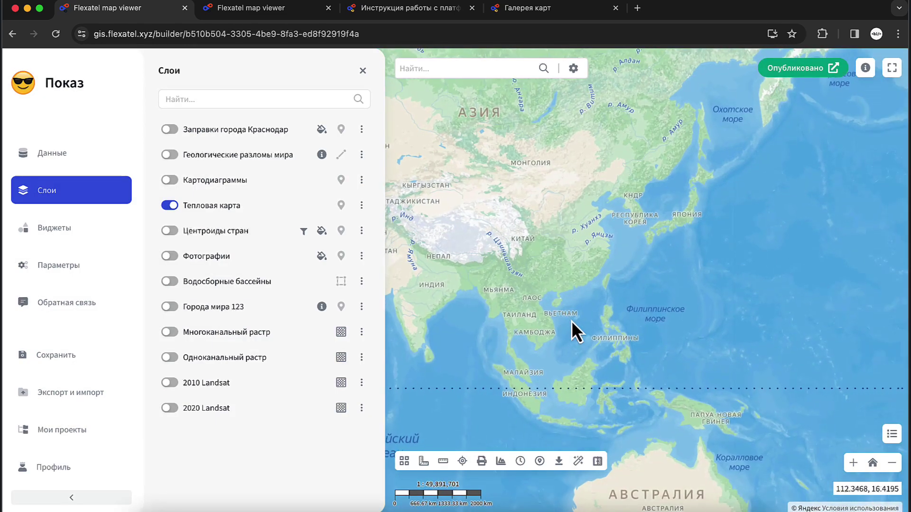
{"action": "scroll", "coordinate": [635, 283], "scroll_direction": "up", "scroll_amount": 2}
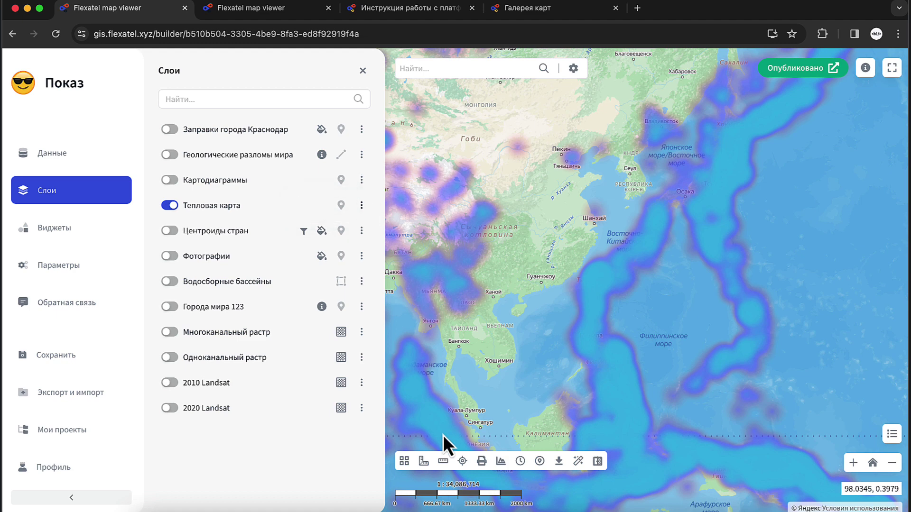
- Switch the base map to the dark one and view the heat map over Asia against it
{"action": "left_click", "coordinate": [405, 462]}
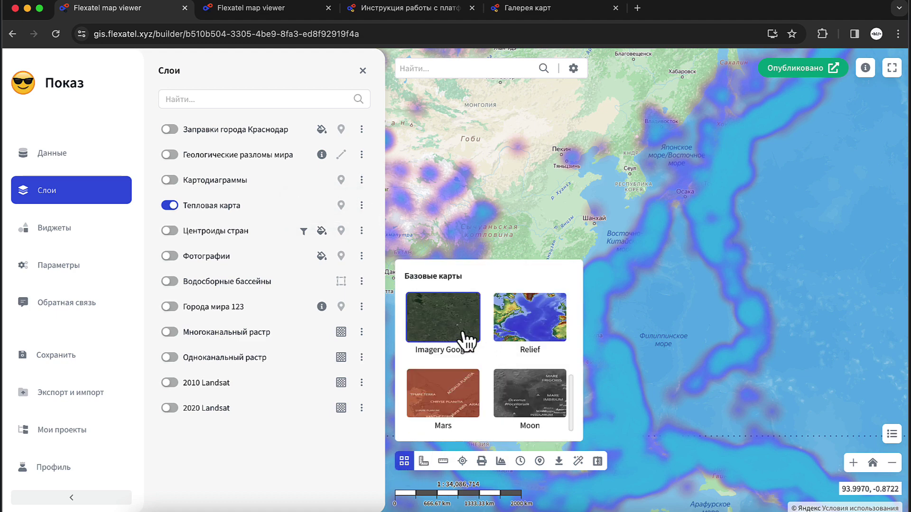
{"action": "scroll", "coordinate": [458, 339], "scroll_direction": "down", "scroll_amount": 3}
{"action": "left_click", "coordinate": [458, 341]}
{"action": "left_click", "coordinate": [405, 462]}
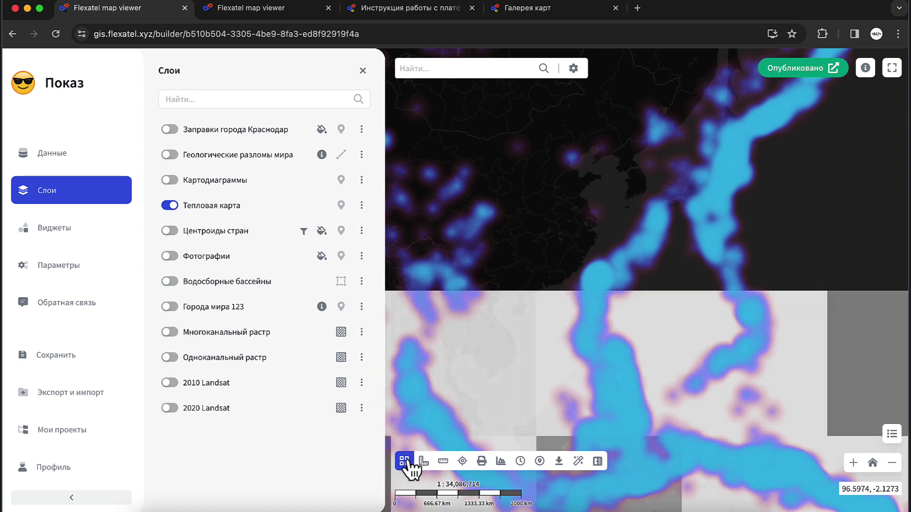
{"action": "left_click_drag", "start_coordinate": [494, 297], "coordinate": [636, 297]}
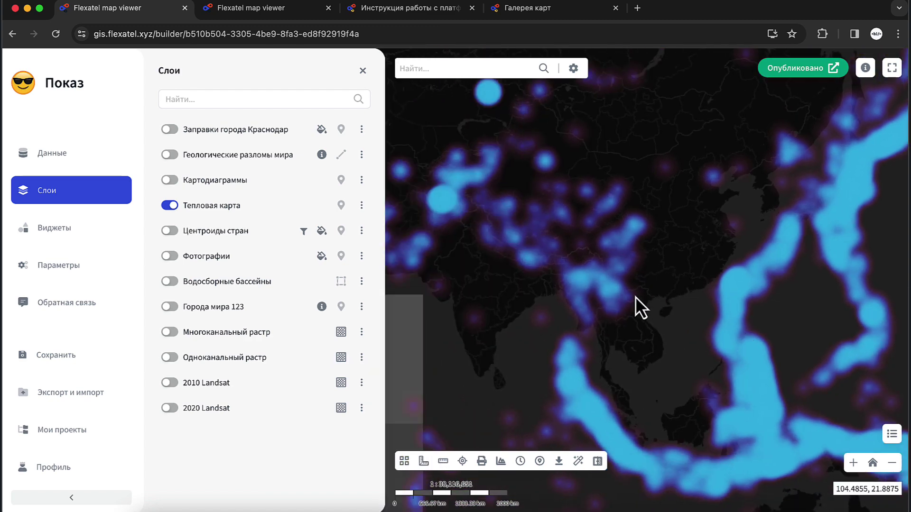
{"action": "scroll", "coordinate": [636, 297], "scroll_direction": "down", "scroll_amount": 1}
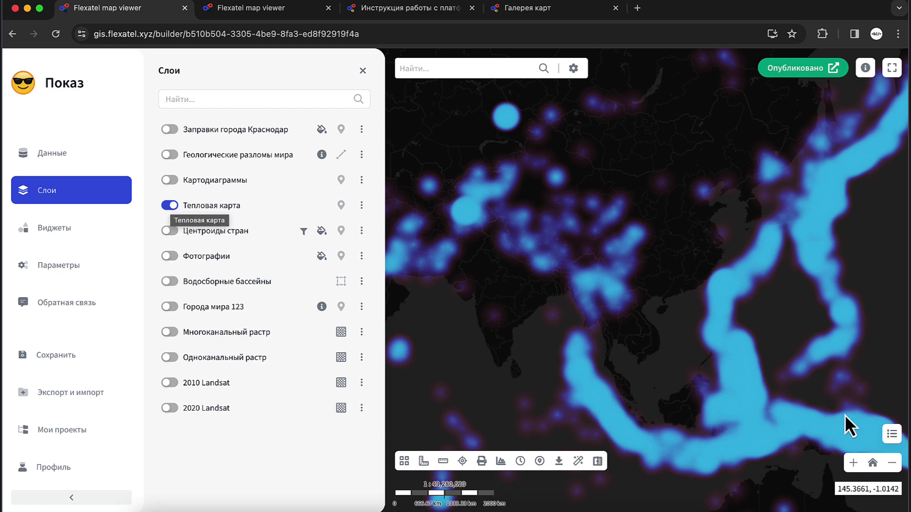
- Enable the legend display for the Тепловая карта layer, save, and check its entry in the map legend
{"action": "left_click", "coordinate": [361, 205]}
{"action": "left_click", "coordinate": [387, 205]}
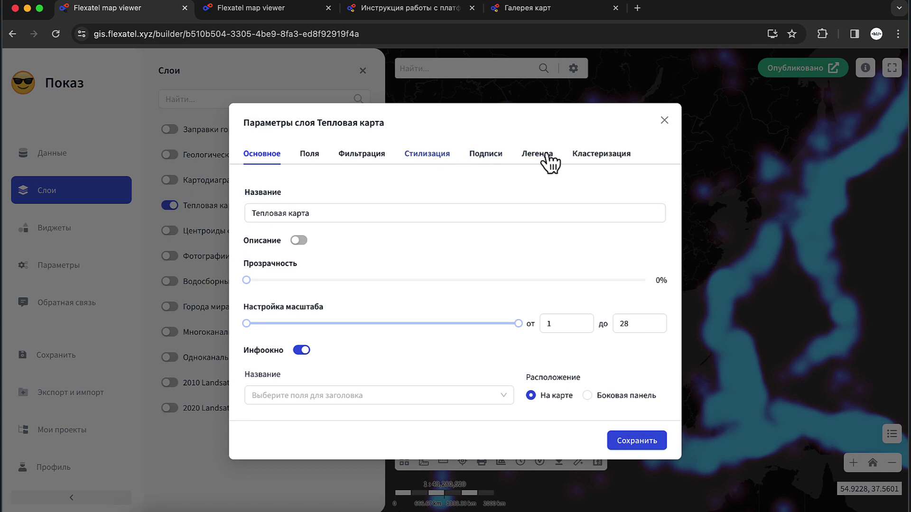
{"action": "left_click", "coordinate": [538, 154]}
{"action": "left_click", "coordinate": [339, 203]}
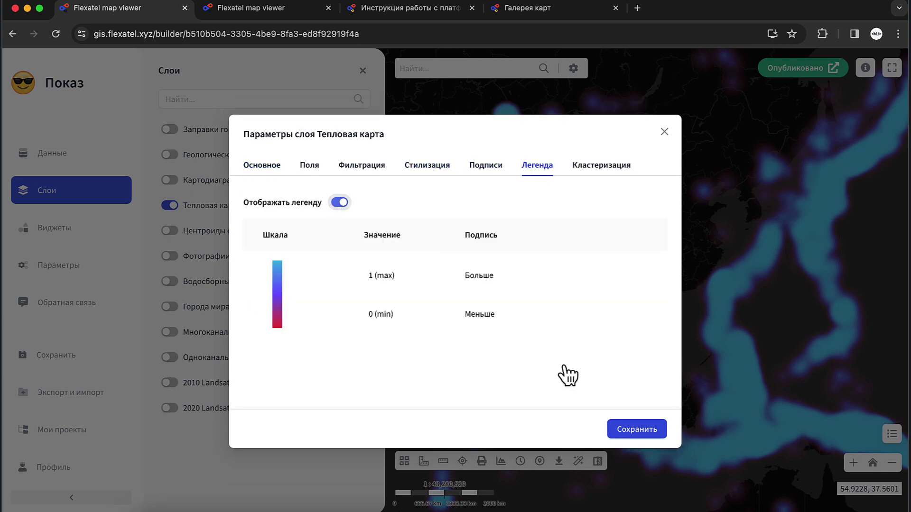
{"action": "left_click", "coordinate": [638, 429]}
{"action": "left_click", "coordinate": [892, 434]}
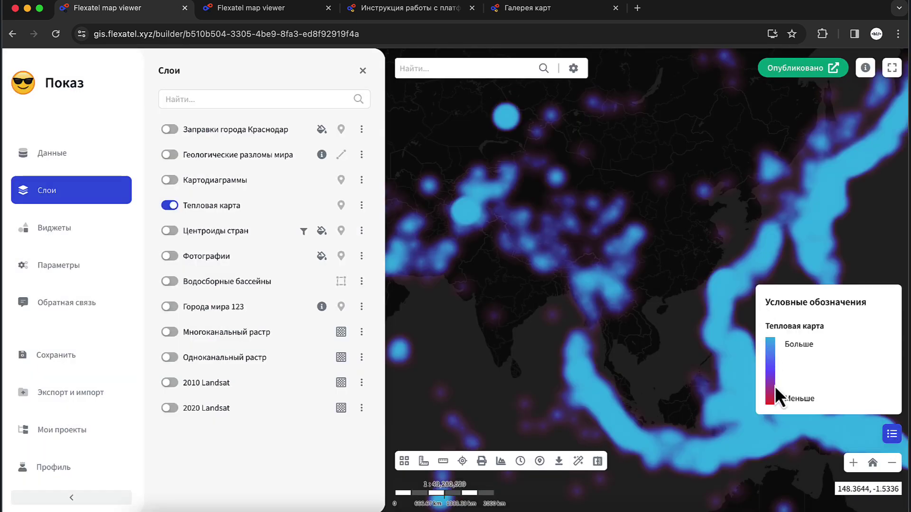
{"action": "left_click", "coordinate": [893, 434]}
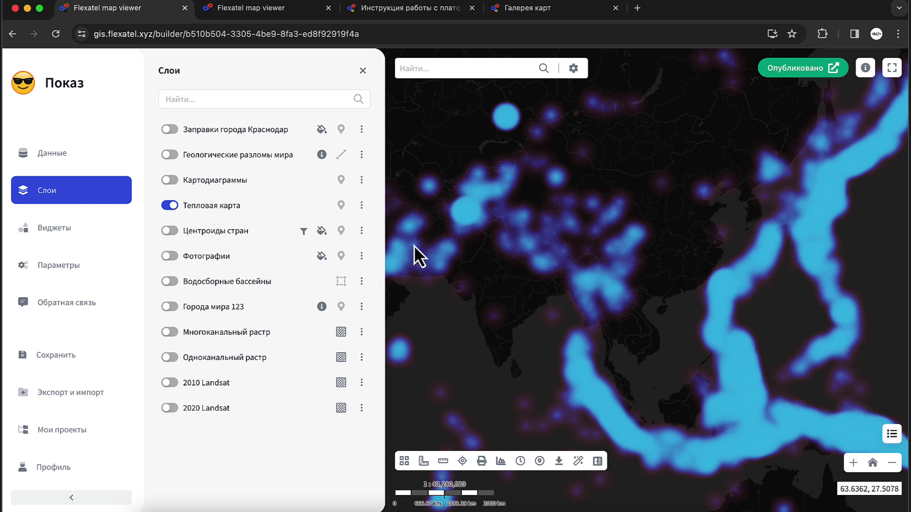
- Show the Города мира 123 layer in place of Тепловая карта, and set the base map to Yandex
{"action": "left_click", "coordinate": [171, 206]}
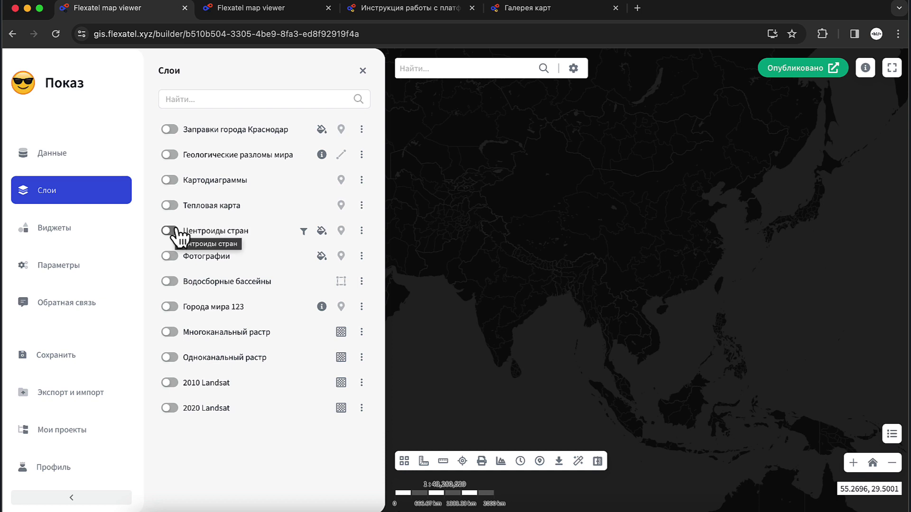
{"action": "left_click", "coordinate": [170, 307]}
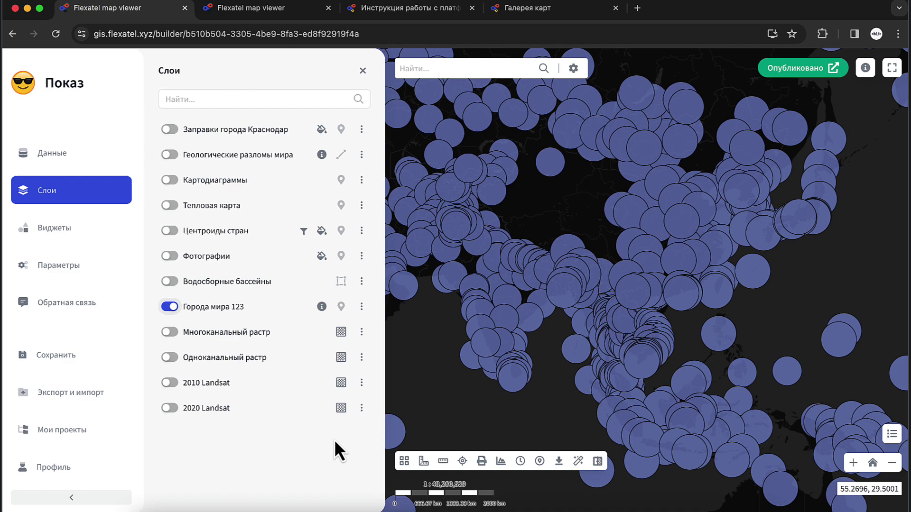
{"action": "left_click", "coordinate": [404, 462]}
{"action": "left_click", "coordinate": [413, 351]}
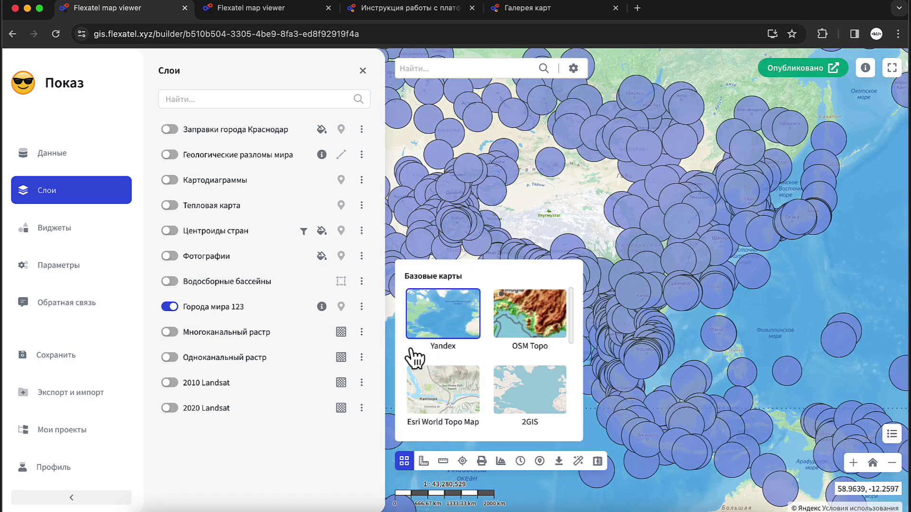
{"action": "left_click", "coordinate": [405, 463]}
- Classify the Города мира 123 layer's one-attribute symbols by the status attribute using the Уникальные значения method
{"action": "left_click", "coordinate": [362, 309]}
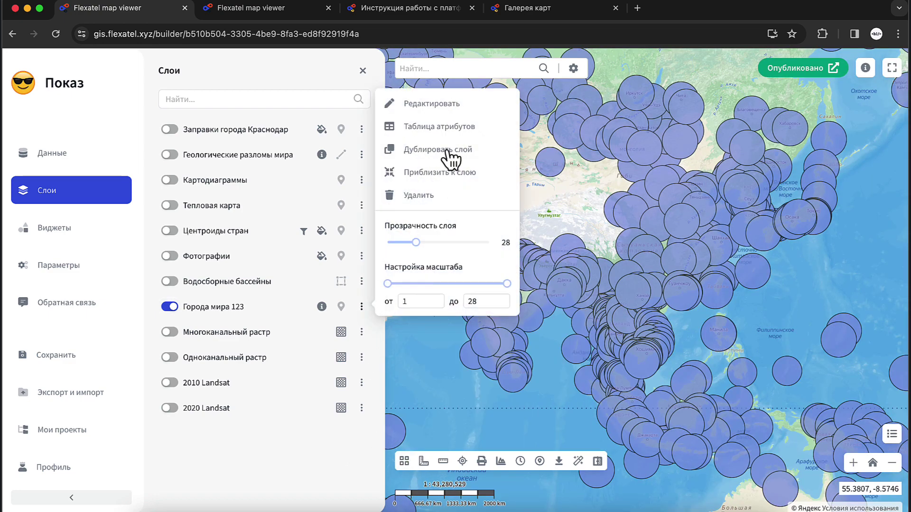
{"action": "left_click", "coordinate": [425, 103]}
{"action": "left_click", "coordinate": [429, 145]}
{"action": "left_click", "coordinate": [312, 299]}
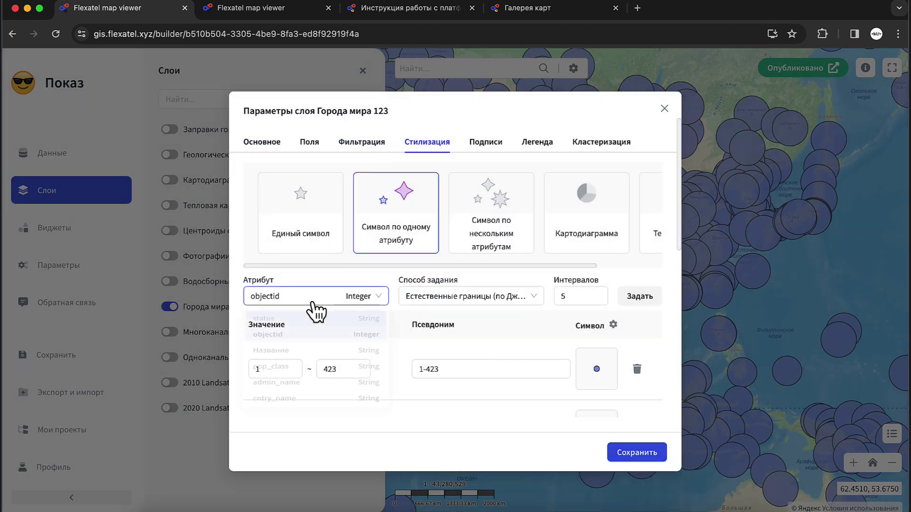
{"action": "left_click", "coordinate": [285, 320]}
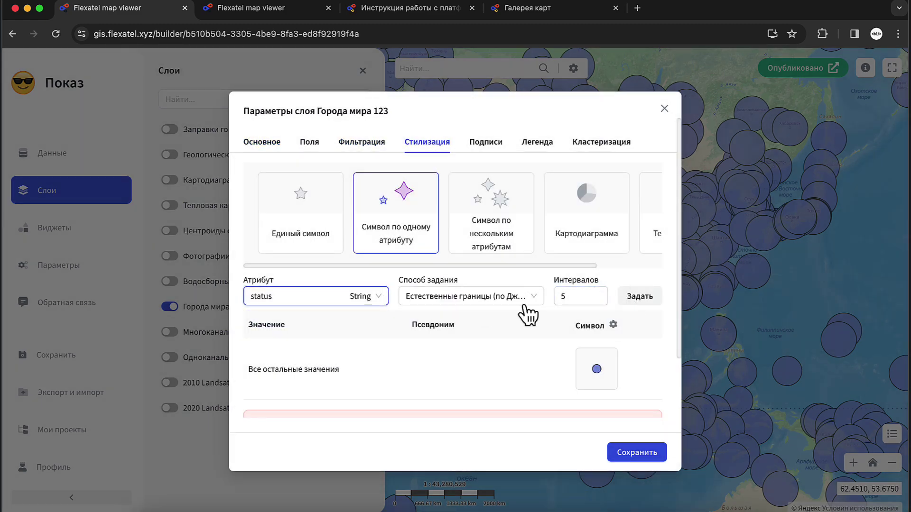
{"action": "left_click", "coordinate": [523, 302]}
{"action": "left_click", "coordinate": [457, 321]}
{"action": "left_click", "coordinate": [636, 299]}
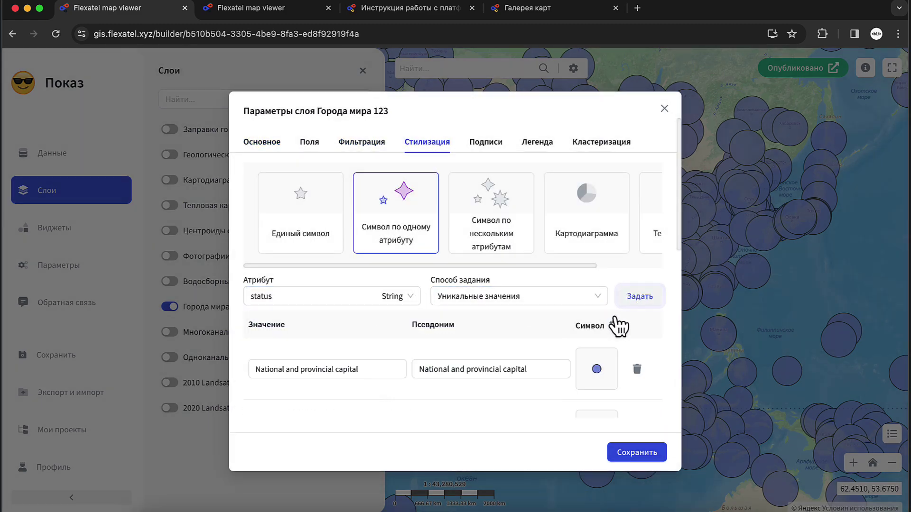
- Give all status symbols the multicoloured random-style colour scheme and size 20, save the layer, and inspect it from Asia to Europe
{"action": "left_click", "coordinate": [613, 325]}
{"action": "left_click", "coordinate": [516, 176]}
{"action": "left_click", "coordinate": [413, 202]}
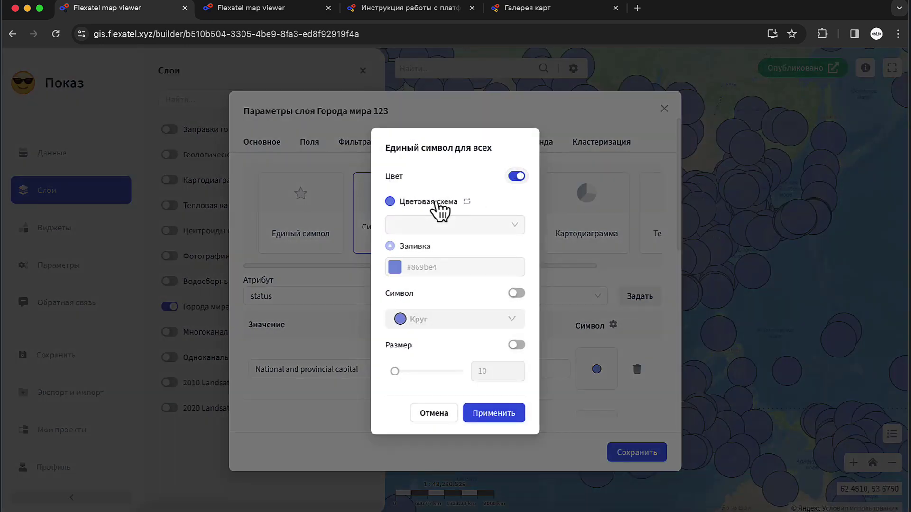
{"action": "left_click", "coordinate": [448, 225]}
{"action": "left_click", "coordinate": [436, 251]}
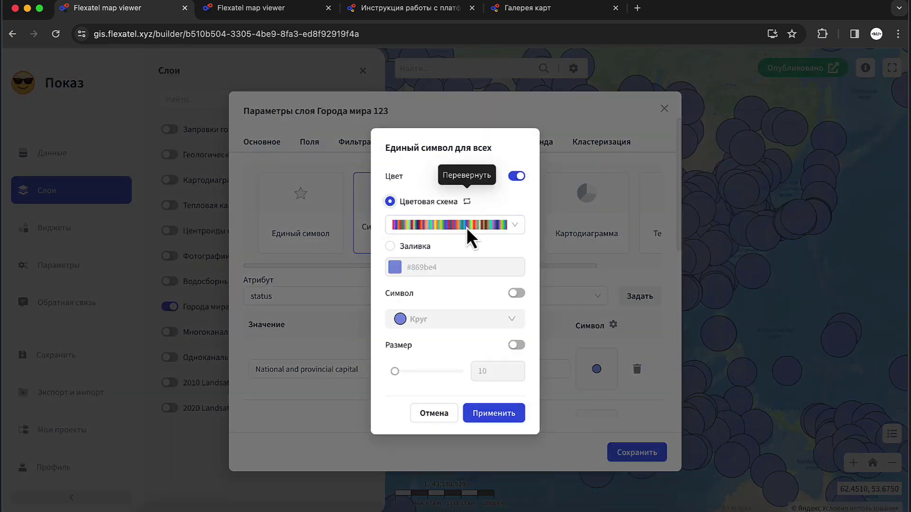
{"action": "left_click", "coordinate": [517, 346]}
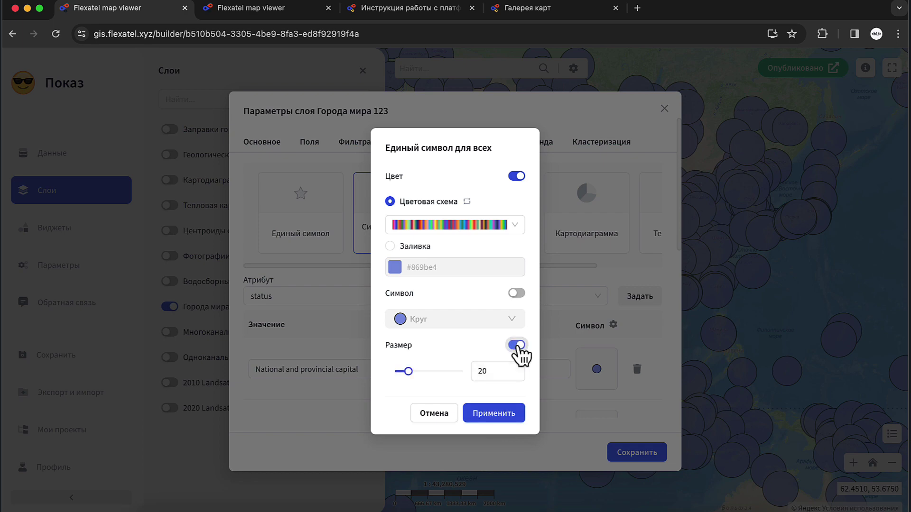
{"action": "left_click", "coordinate": [499, 414]}
{"action": "left_click", "coordinate": [619, 454]}
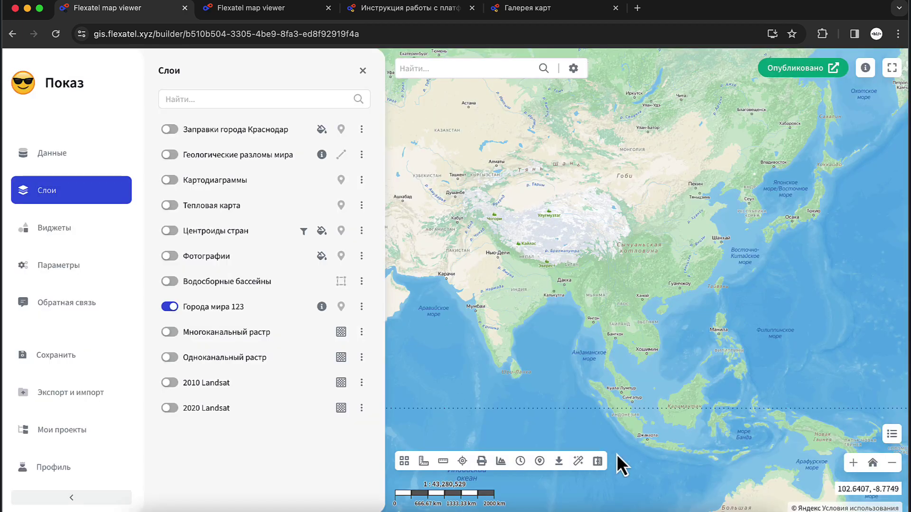
{"action": "left_click_drag", "start_coordinate": [482, 197], "coordinate": [583, 230]}
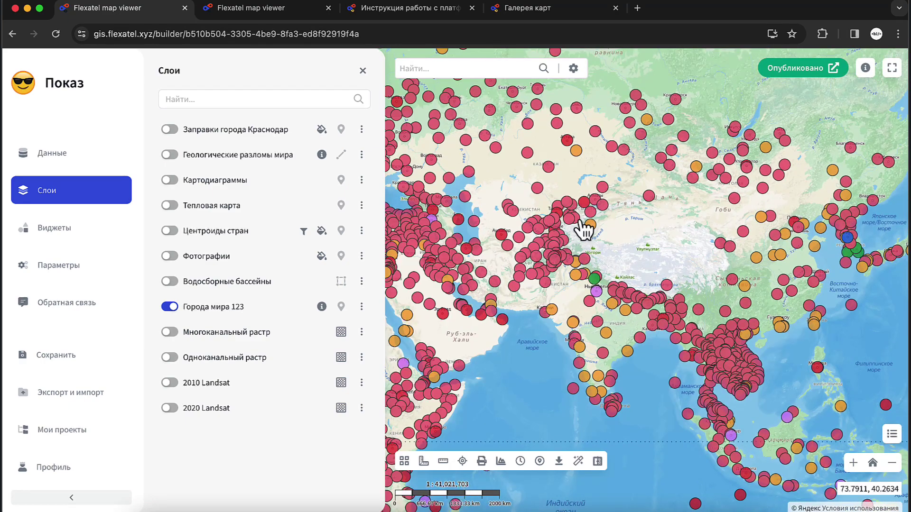
{"action": "scroll", "coordinate": [498, 228], "scroll_direction": "down", "scroll_amount": 3}
{"action": "left_click_drag", "start_coordinate": [472, 219], "coordinate": [608, 258]}
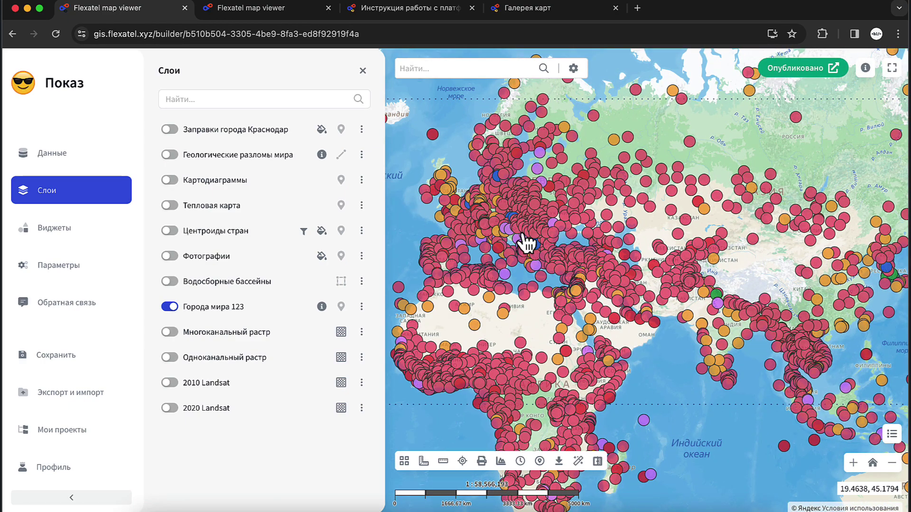
- Enable clustering for the Города мира 123 layer with the Простая группировка algorithm, save, and view the clusters
{"action": "left_click", "coordinate": [361, 307]}
{"action": "left_click", "coordinate": [452, 105]}
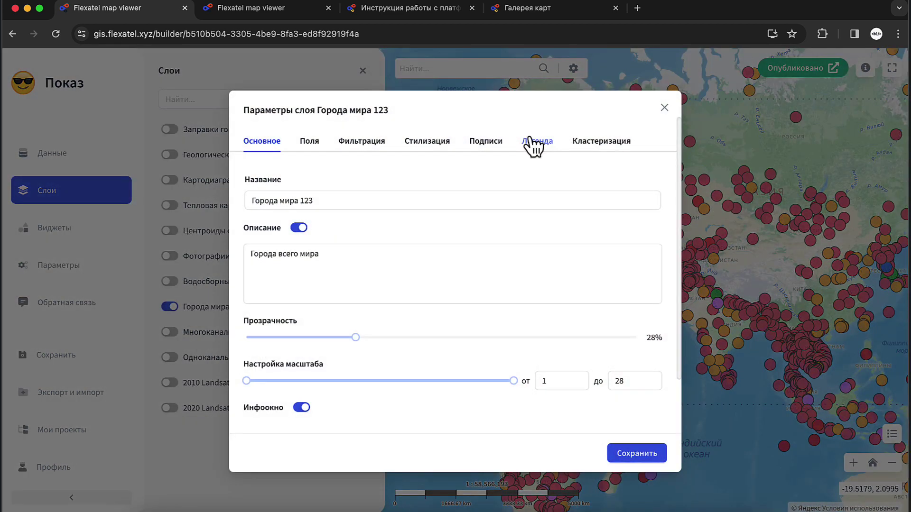
{"action": "left_click", "coordinate": [588, 164]}
{"action": "left_click", "coordinate": [317, 204]}
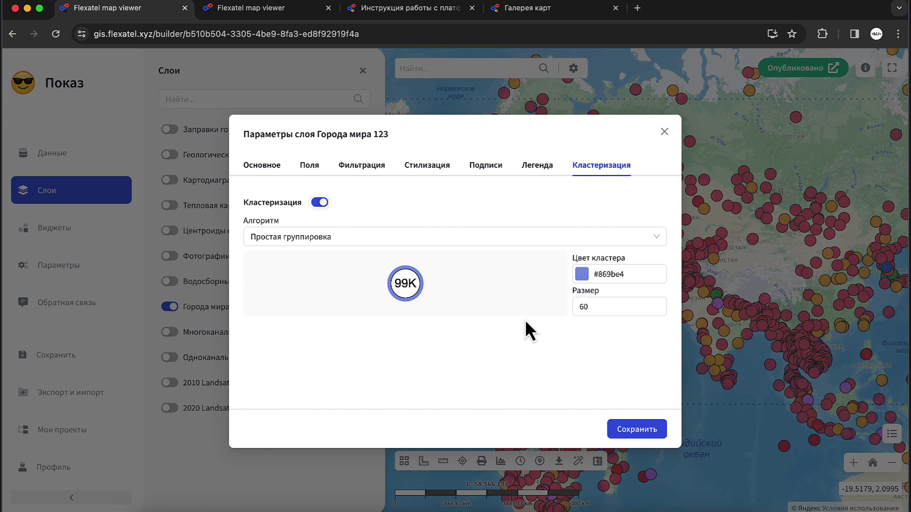
{"action": "left_click", "coordinate": [642, 432]}
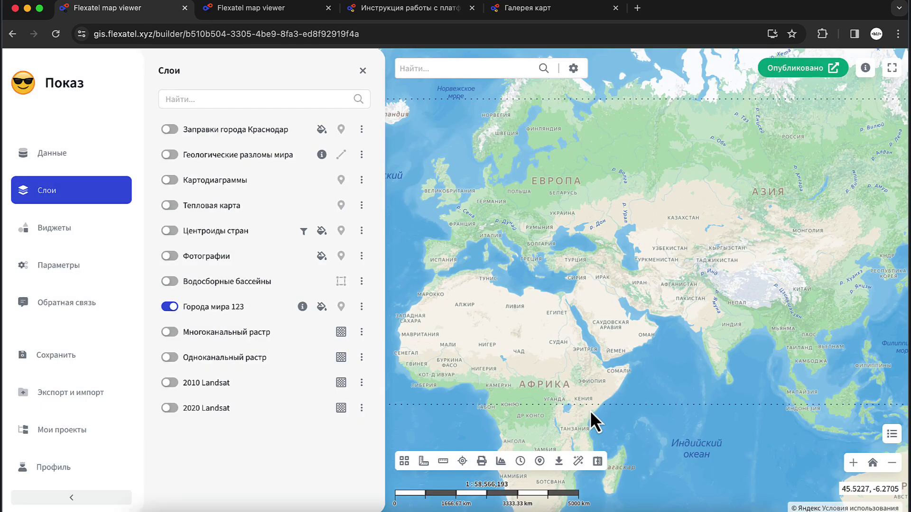
{"action": "scroll", "coordinate": [584, 259], "scroll_direction": "down", "scroll_amount": 2}
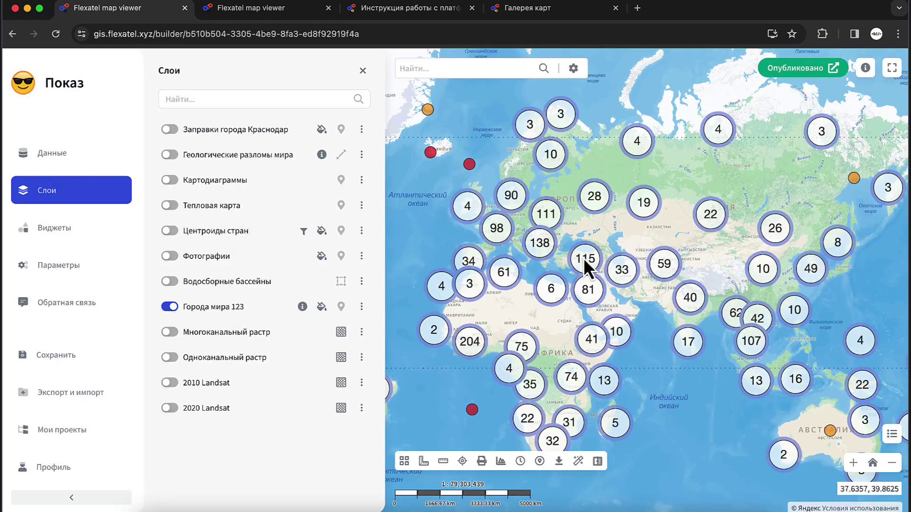
- Set the Города мира 123 layer's transparency to 0 and examine how its clusters regroup at closer scales over Europe
{"action": "left_click", "coordinate": [361, 307]}
{"action": "left_click_drag", "start_coordinate": [416, 243], "coordinate": [380, 244]}
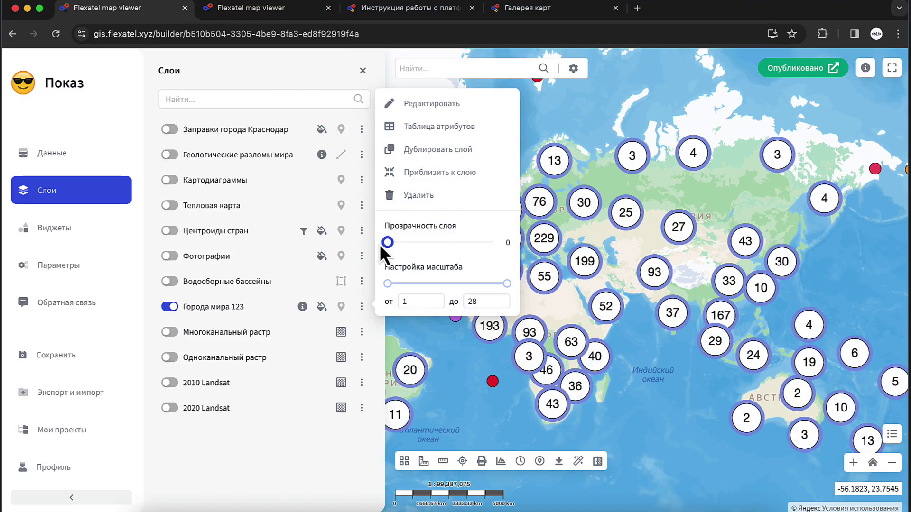
{"action": "left_click", "coordinate": [283, 426]}
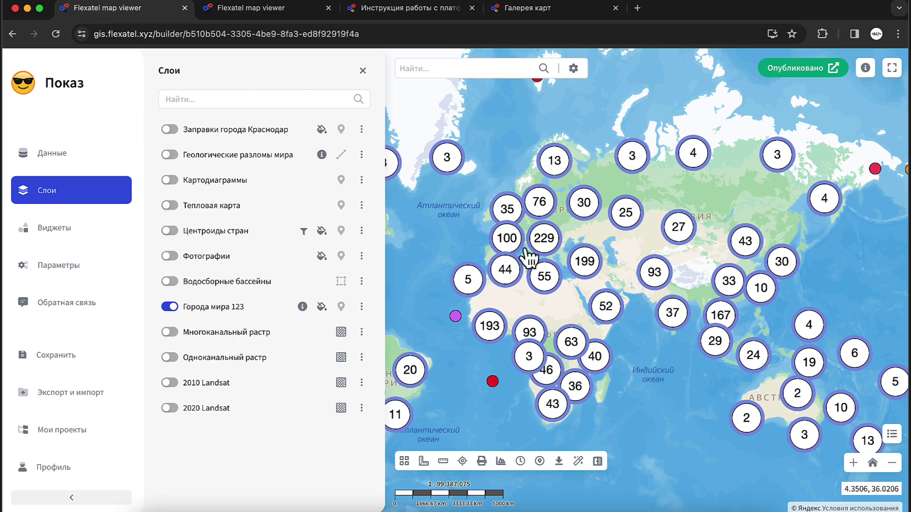
{"action": "scroll", "coordinate": [531, 251], "scroll_direction": "up", "scroll_amount": 3}
{"action": "scroll", "coordinate": [531, 251], "scroll_direction": "up", "scroll_amount": 3}
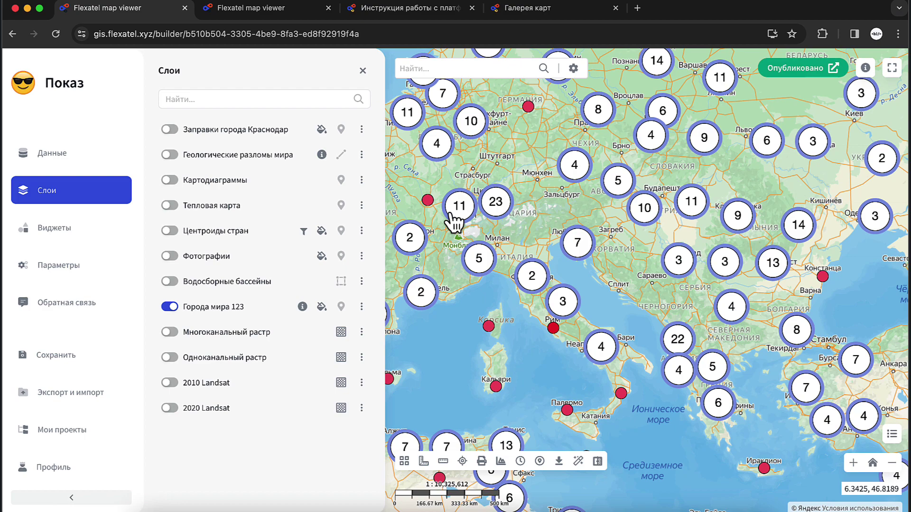
{"action": "left_click_drag", "start_coordinate": [454, 220], "coordinate": [580, 224]}
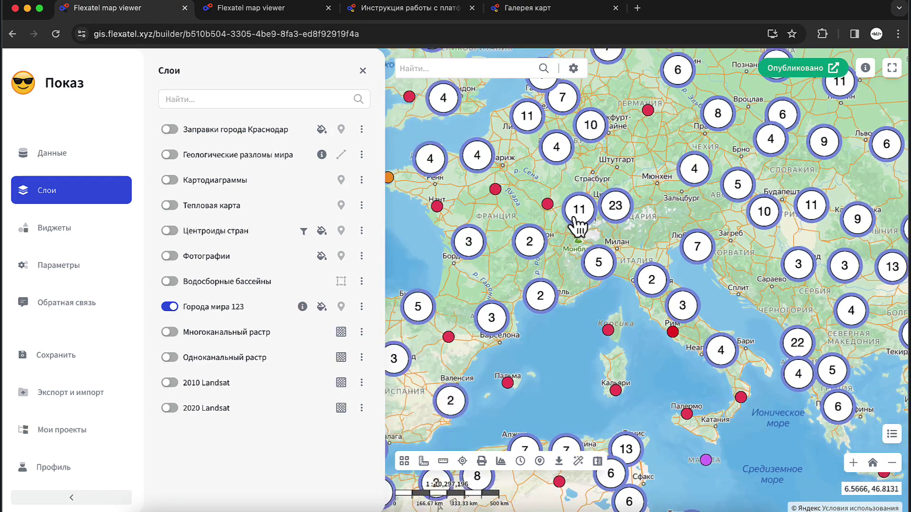
{"action": "scroll", "coordinate": [580, 223], "scroll_direction": "up", "scroll_amount": 2}
{"action": "scroll", "coordinate": [580, 223], "scroll_direction": "down", "scroll_amount": 2}
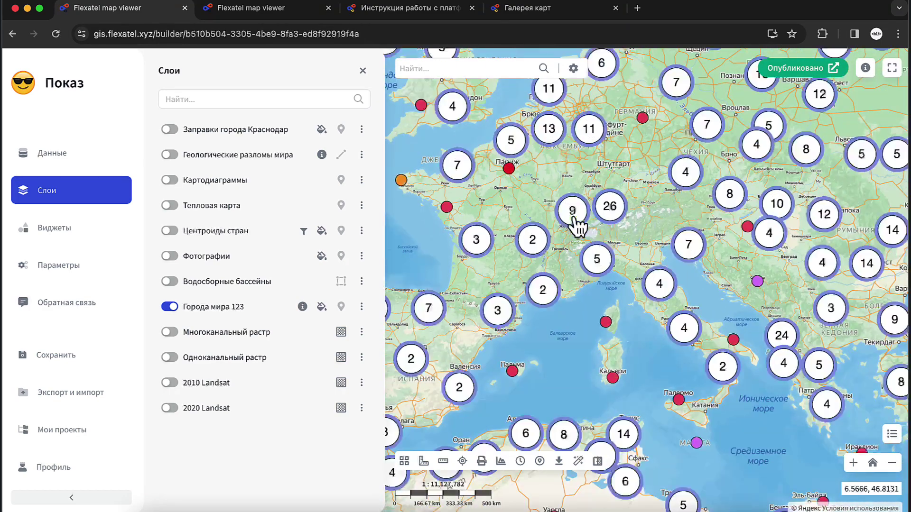
- Change the cluster colour of the Города мира 123 layer to the crimson #f50d54
{"action": "left_click", "coordinate": [362, 308]}
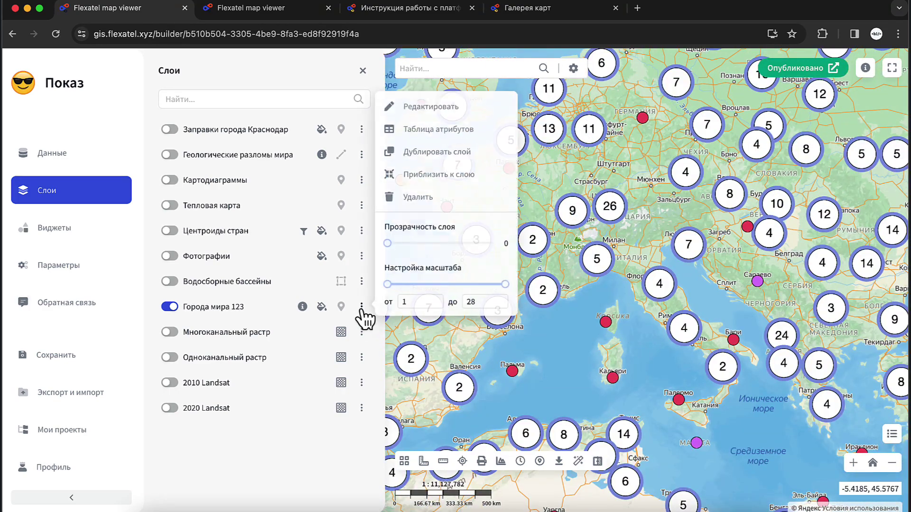
{"action": "left_click", "coordinate": [434, 108]}
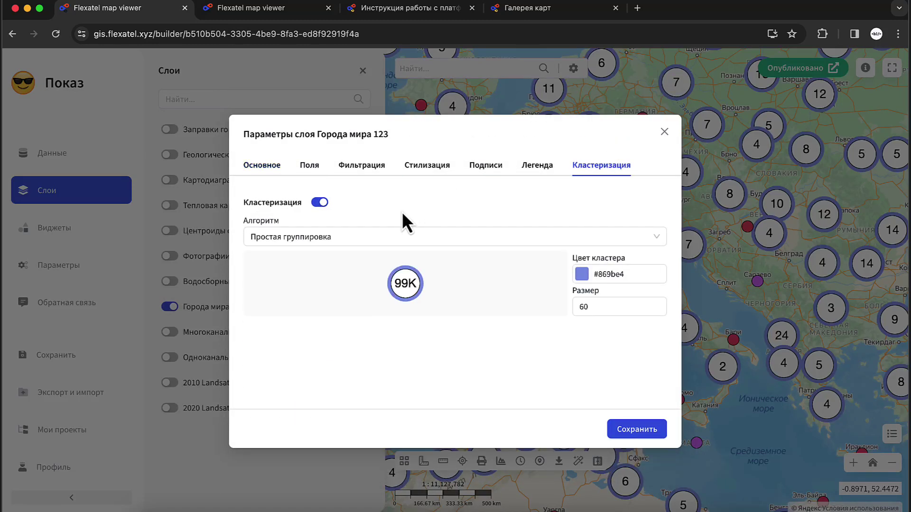
{"action": "left_click", "coordinate": [617, 274]}
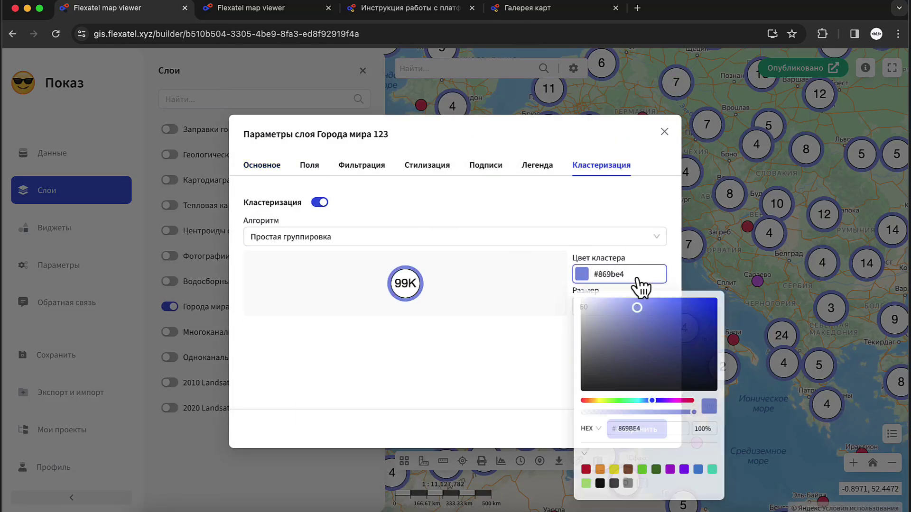
{"action": "left_click", "coordinate": [691, 405]}
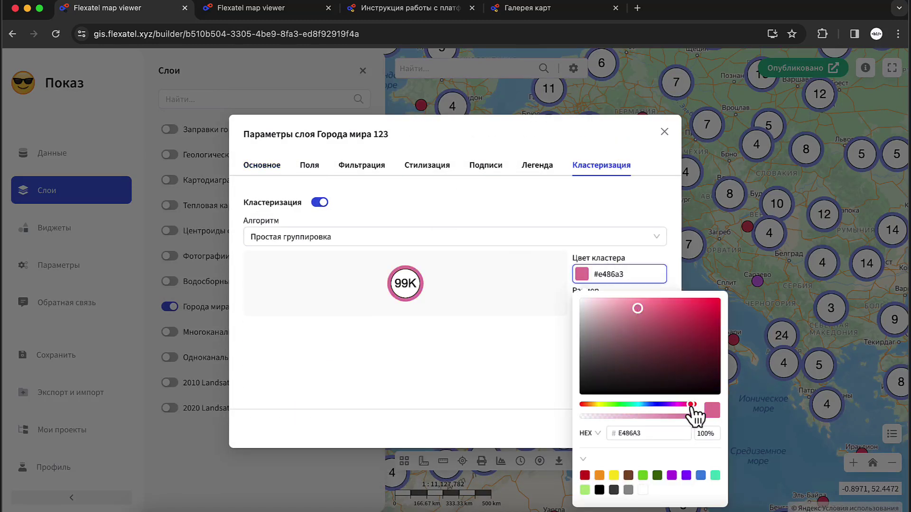
{"action": "left_click_drag", "start_coordinate": [642, 321], "coordinate": [714, 305]}
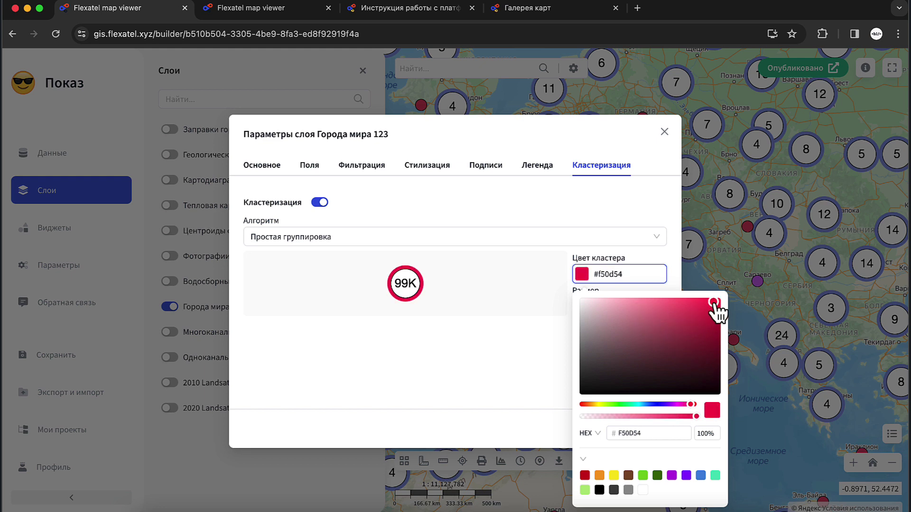
{"action": "left_click", "coordinate": [489, 357]}
- Set the cluster size to 80, save the layer, and check the restyled clusters over Europe
{"action": "left_click", "coordinate": [652, 308]}
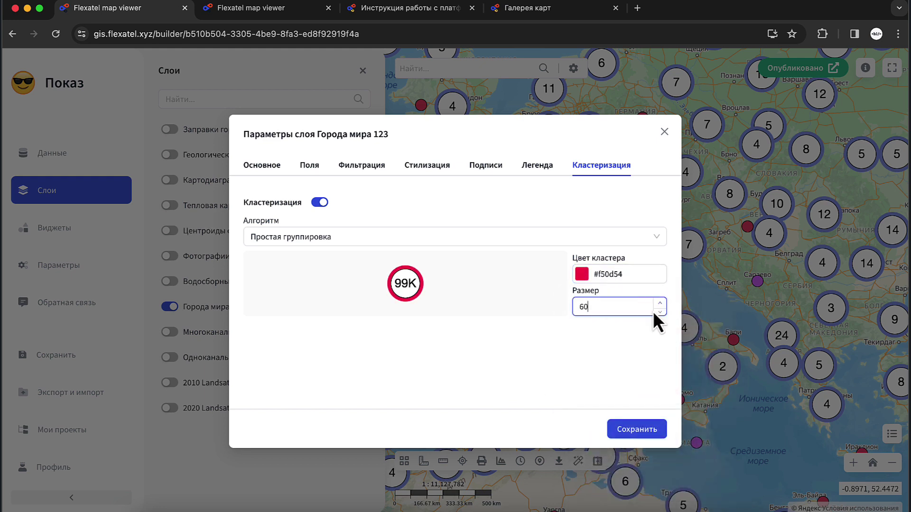
{"action": "left_click_drag", "start_coordinate": [605, 307], "coordinate": [541, 317]}
{"action": "type", "text": "80"}
{"action": "left_click", "coordinate": [639, 423]}
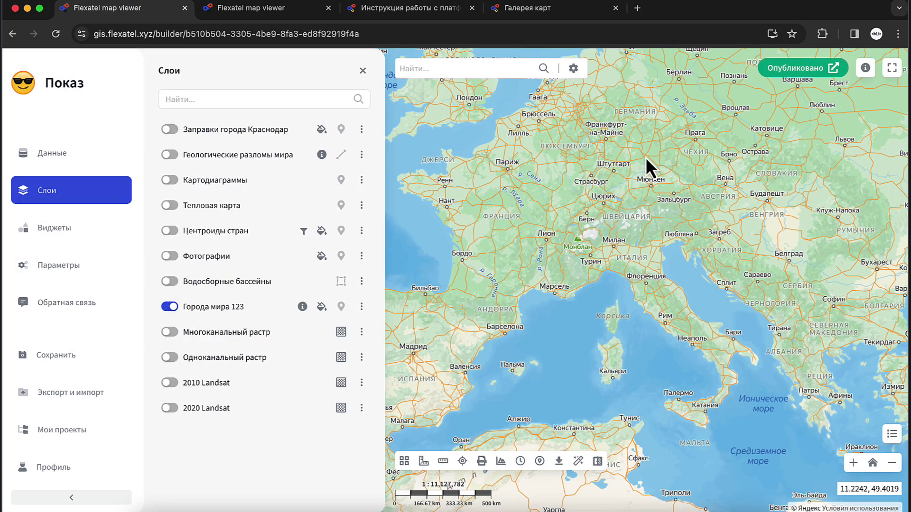
{"action": "scroll", "coordinate": [646, 162], "scroll_direction": "down", "scroll_amount": 2}
{"action": "left_click_drag", "start_coordinate": [646, 161], "coordinate": [617, 273]}
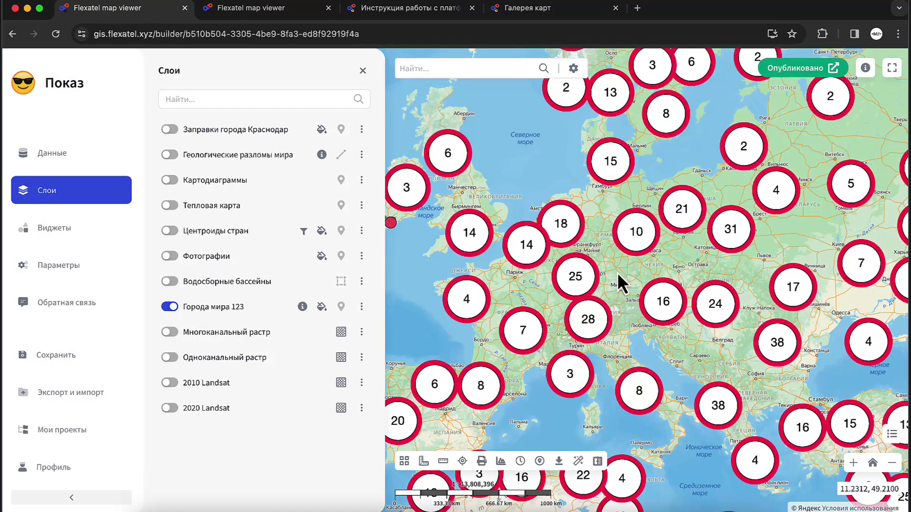
- Switch the Города мира 123 layer's clustering algorithm to Круговая диаграмма and save the layer
{"action": "left_click", "coordinate": [361, 306]}
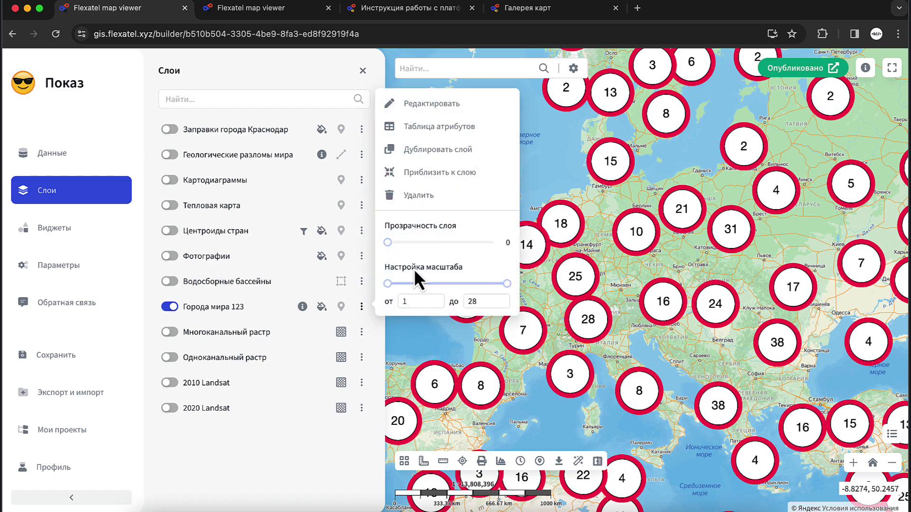
{"action": "left_click", "coordinate": [430, 104]}
{"action": "left_click", "coordinate": [606, 144]}
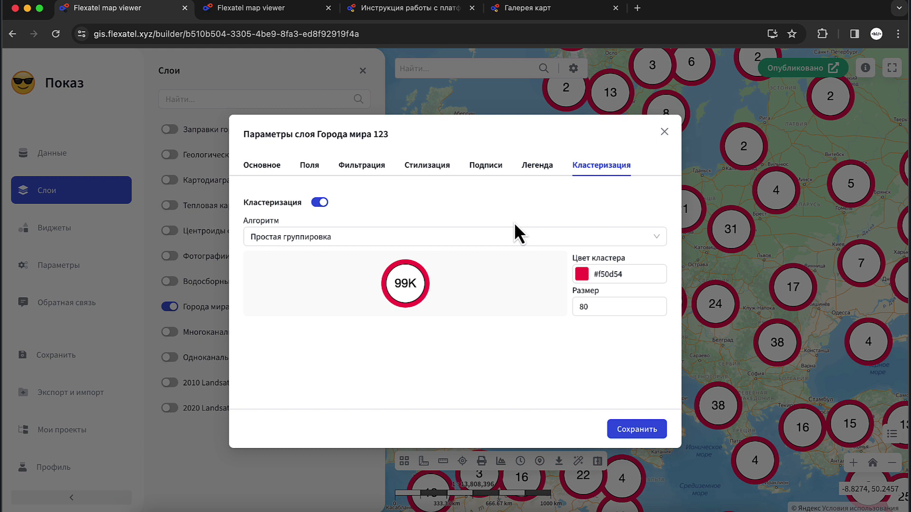
{"action": "left_click", "coordinate": [467, 238]}
{"action": "left_click", "coordinate": [325, 283]}
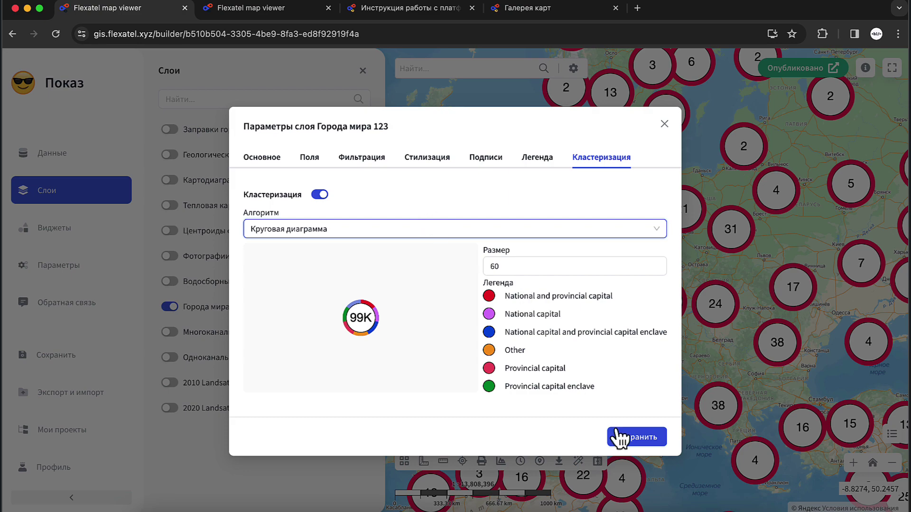
{"action": "left_click", "coordinate": [638, 435]}
- Examine the pie-chart clusters of the Города мира 123 layer across Europe, the Middle East and Asia at several scales
{"action": "scroll", "coordinate": [590, 301], "scroll_direction": "down", "scroll_amount": 1}
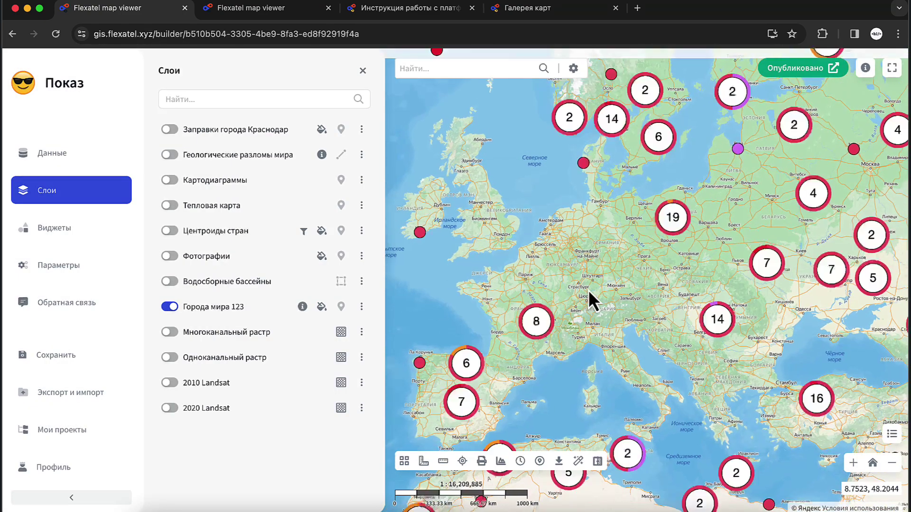
{"action": "left_click_drag", "start_coordinate": [645, 306], "coordinate": [478, 214]}
{"action": "scroll", "coordinate": [478, 214], "scroll_direction": "down", "scroll_amount": 1}
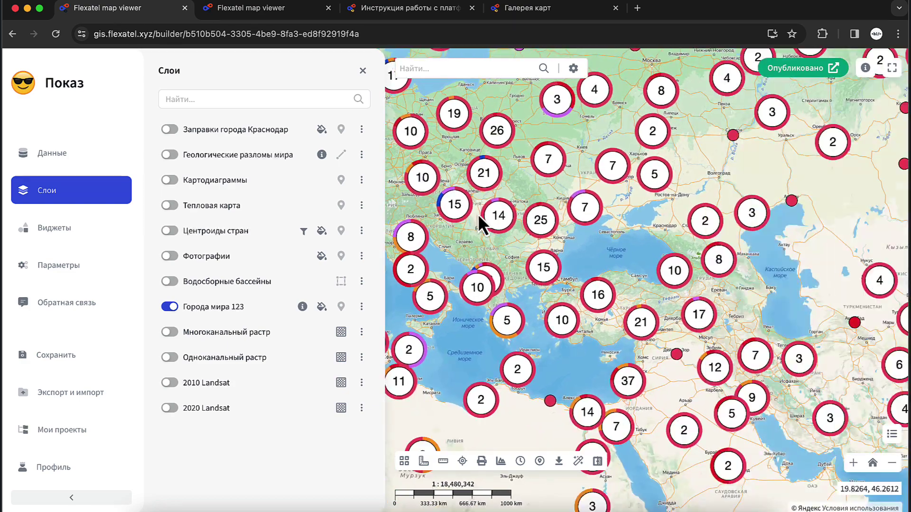
{"action": "left_click_drag", "start_coordinate": [665, 325], "coordinate": [499, 266]}
{"action": "scroll", "coordinate": [684, 275], "scroll_direction": "down", "scroll_amount": 4}
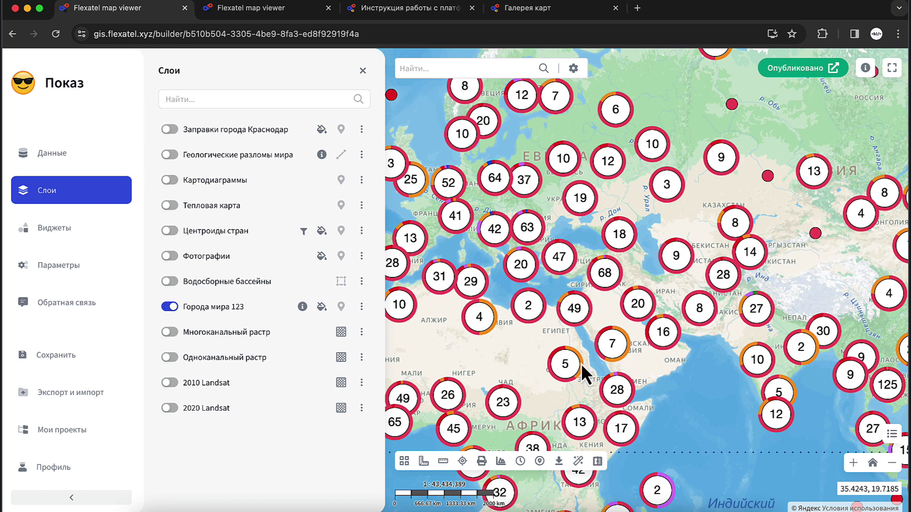
{"action": "left_click_drag", "start_coordinate": [704, 385], "coordinate": [589, 374]}
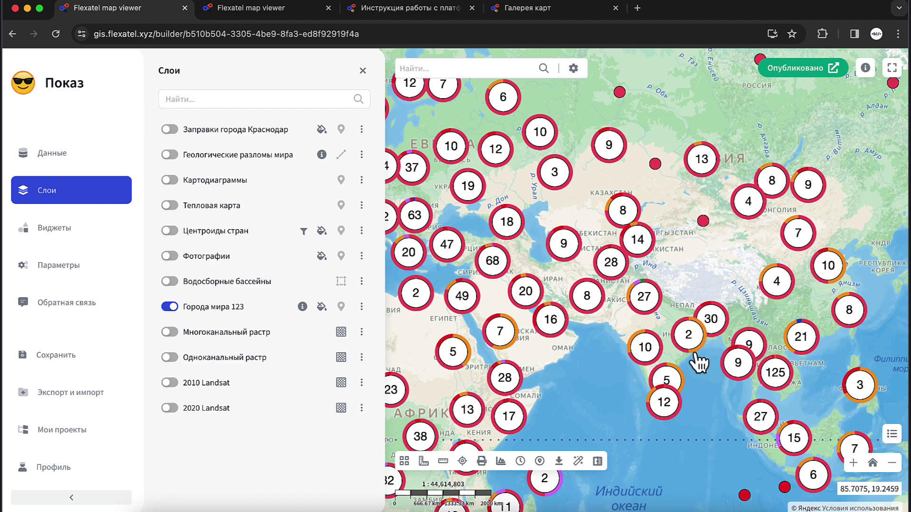
{"action": "scroll", "coordinate": [701, 346], "scroll_direction": "down", "scroll_amount": 2}
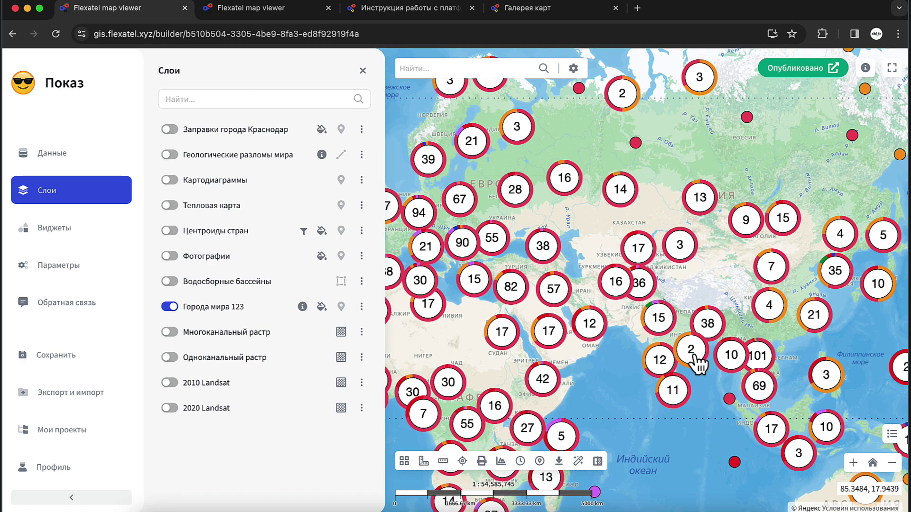
- Examine the pie-chart clusters over India down to the Delhi cluster, and list the objects in the cluster near Karachi
{"action": "scroll", "coordinate": [695, 358], "scroll_direction": "up", "scroll_amount": 5}
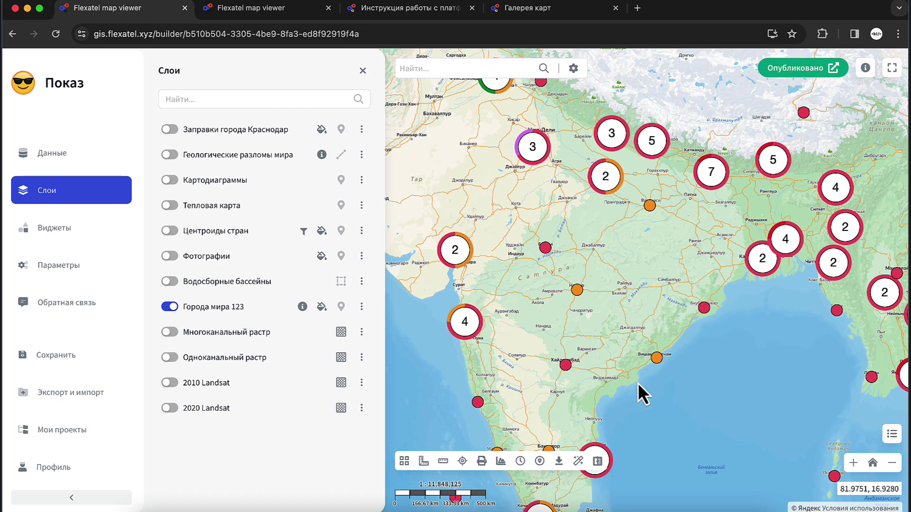
{"action": "scroll", "coordinate": [662, 300], "scroll_direction": "down", "scroll_amount": 2}
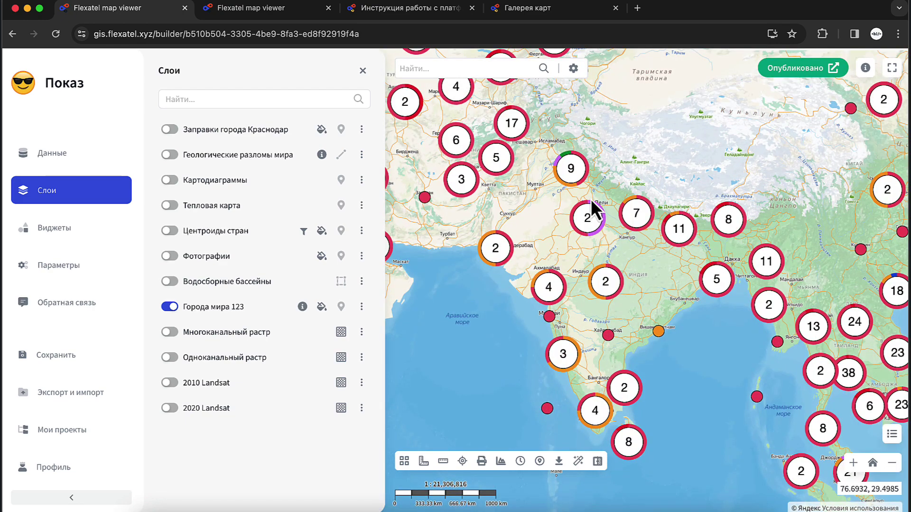
{"action": "scroll", "coordinate": [588, 228], "scroll_direction": "up", "scroll_amount": 3}
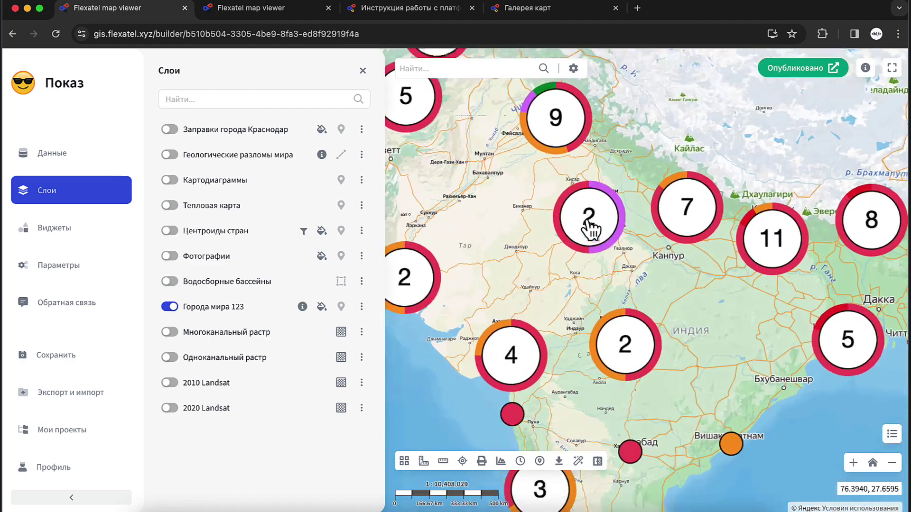
{"action": "scroll", "coordinate": [636, 190], "scroll_direction": "up", "scroll_amount": 3}
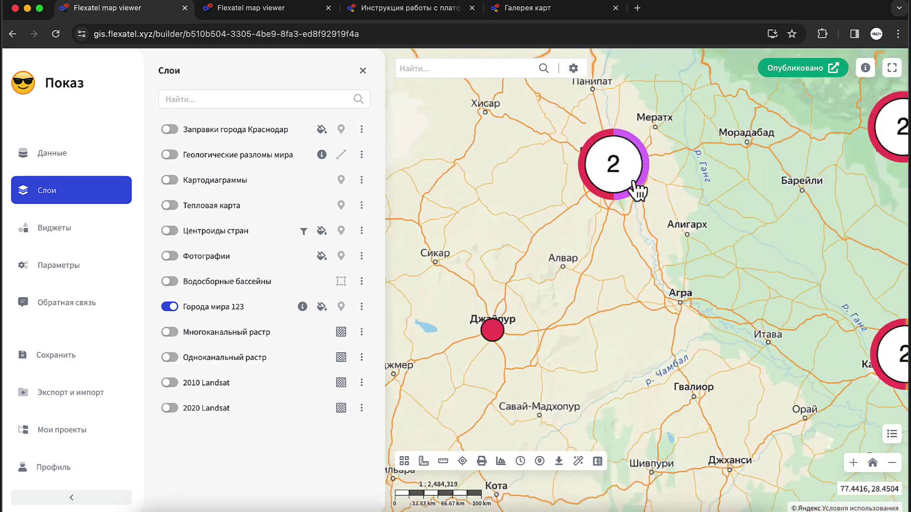
{"action": "left_click_drag", "start_coordinate": [609, 199], "coordinate": [606, 366]}
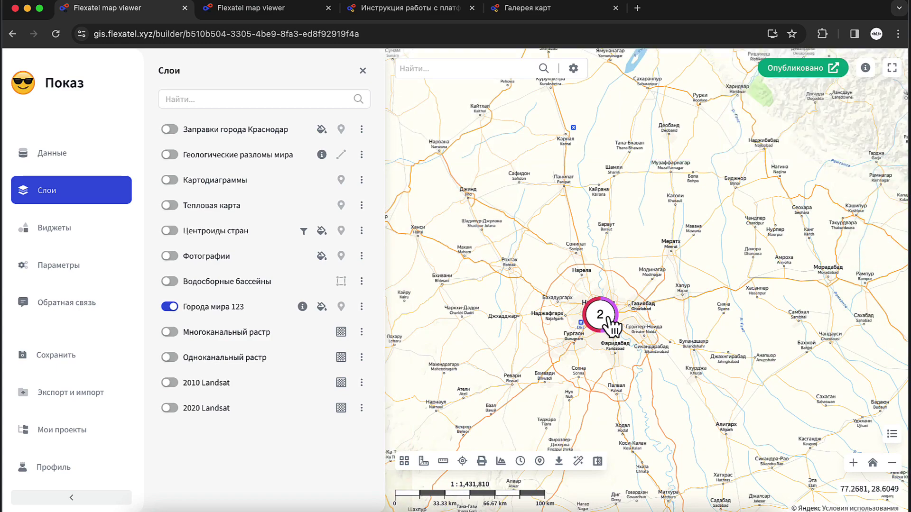
{"action": "left_click", "coordinate": [608, 317]}
{"action": "left_click", "coordinate": [755, 246]}
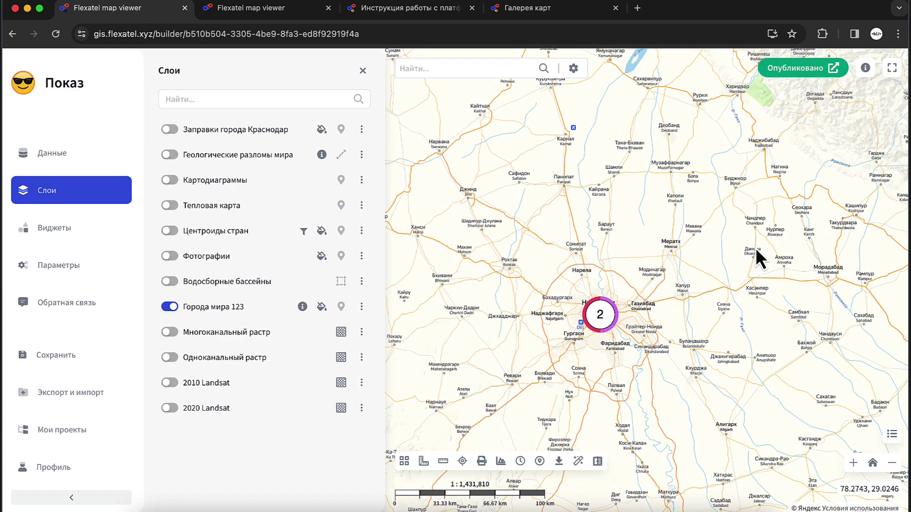
{"action": "scroll", "coordinate": [756, 248], "scroll_direction": "down", "scroll_amount": 5}
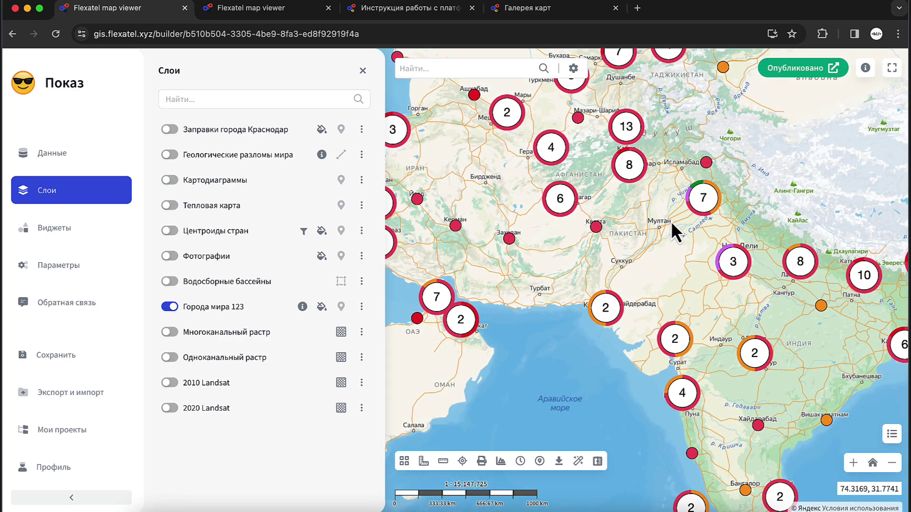
{"action": "left_click", "coordinate": [610, 317]}
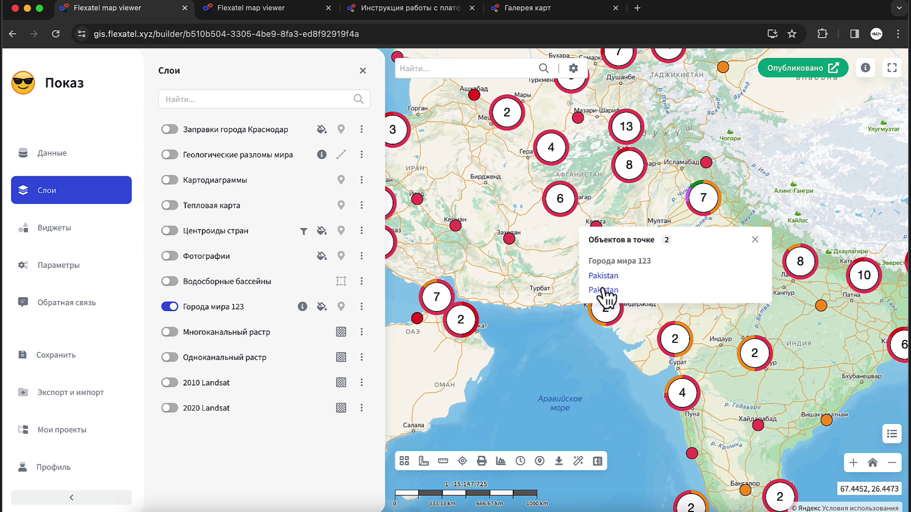
{"action": "left_click", "coordinate": [755, 239]}
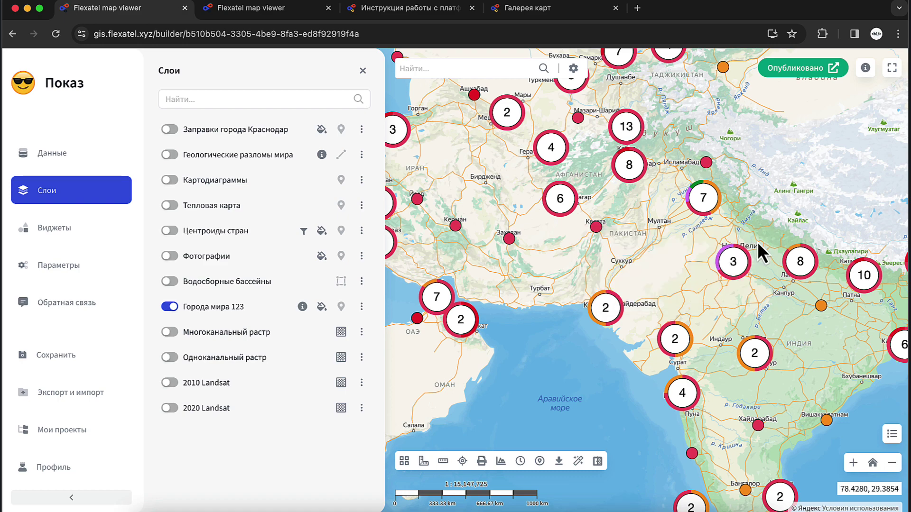
- Set the info window title field of the Города мира 123 layer to Название and save the layer
{"action": "left_click", "coordinate": [361, 307]}
{"action": "left_click", "coordinate": [437, 103]}
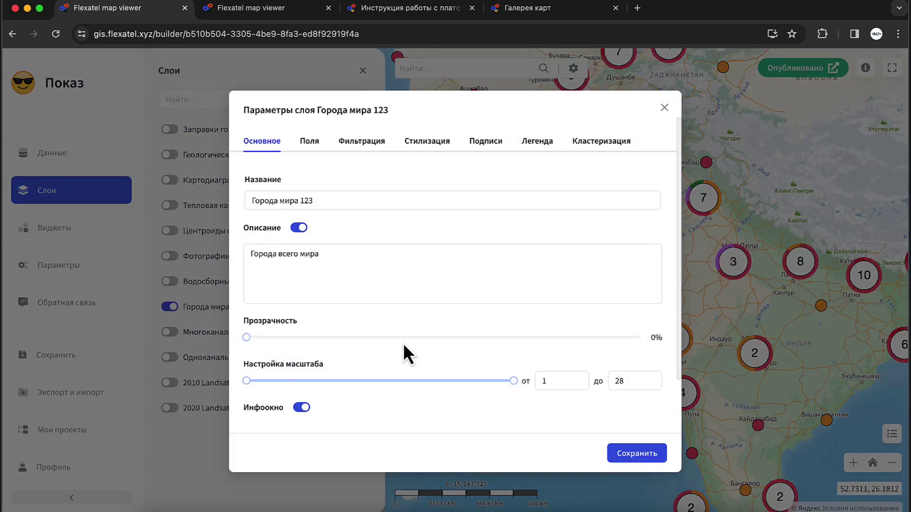
{"action": "scroll", "coordinate": [403, 343], "scroll_direction": "down", "scroll_amount": 2}
{"action": "left_click", "coordinate": [314, 410]}
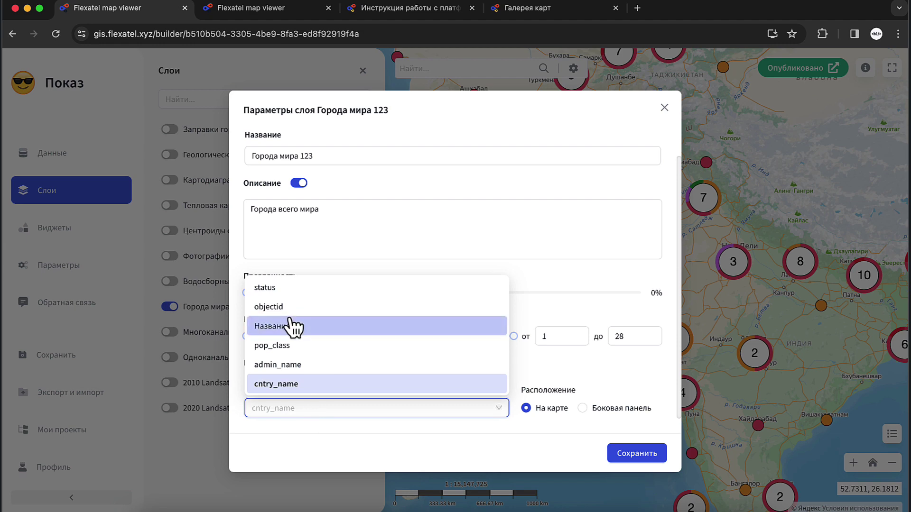
{"action": "left_click", "coordinate": [287, 322]}
{"action": "left_click", "coordinate": [637, 455]}
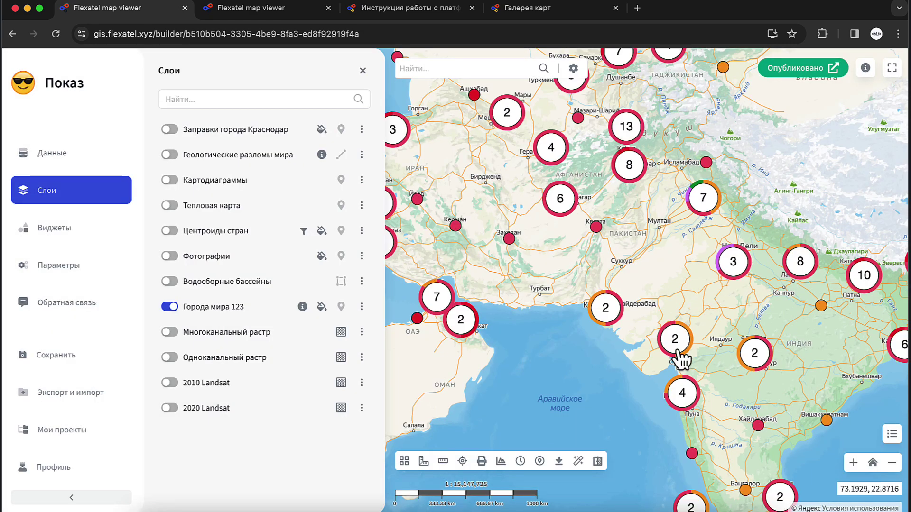
- List the cities in the Delhi cluster, view New Delhi's attributes, and list the cities in the cluster over Nepal
{"action": "left_click", "coordinate": [731, 274]}
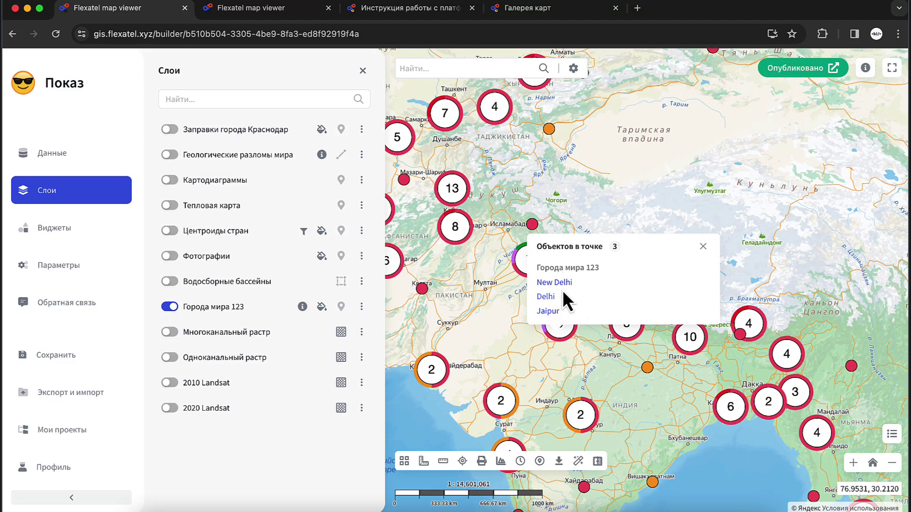
{"action": "left_click", "coordinate": [551, 282]}
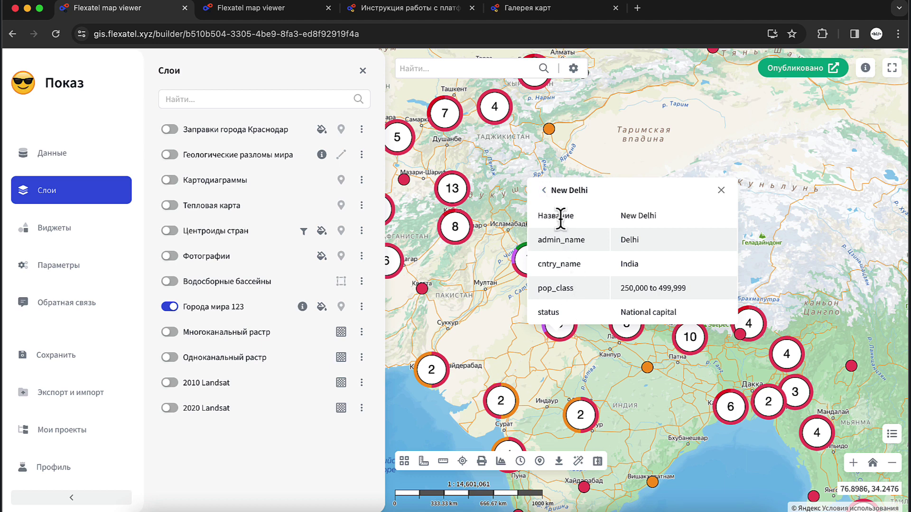
{"action": "left_click", "coordinate": [545, 191]}
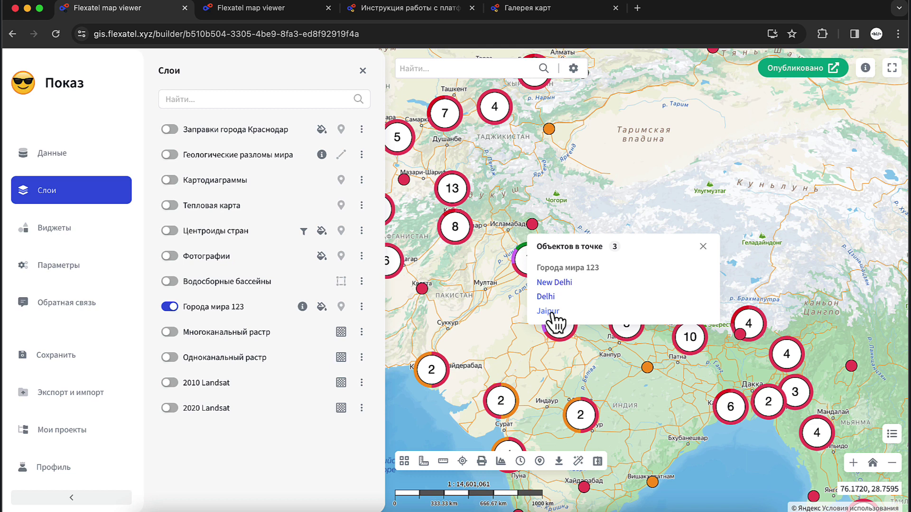
{"action": "left_click", "coordinate": [703, 246]}
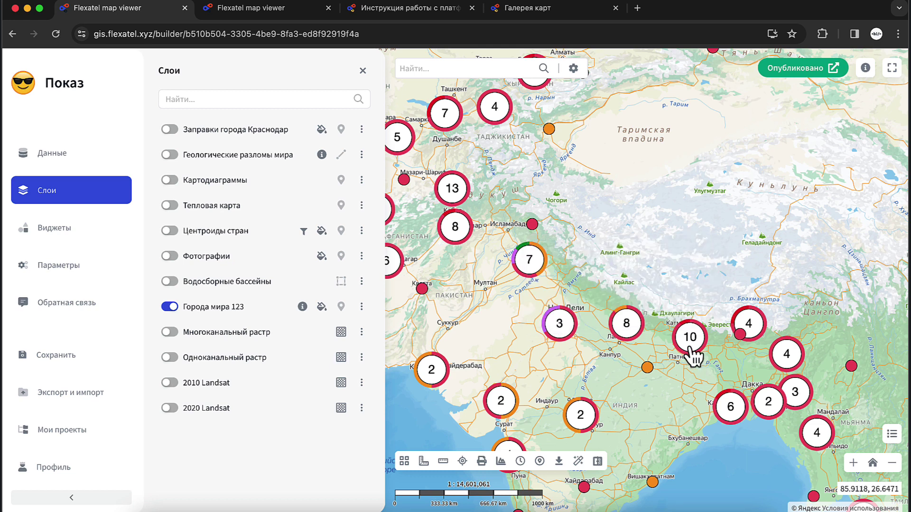
{"action": "left_click", "coordinate": [690, 349]}
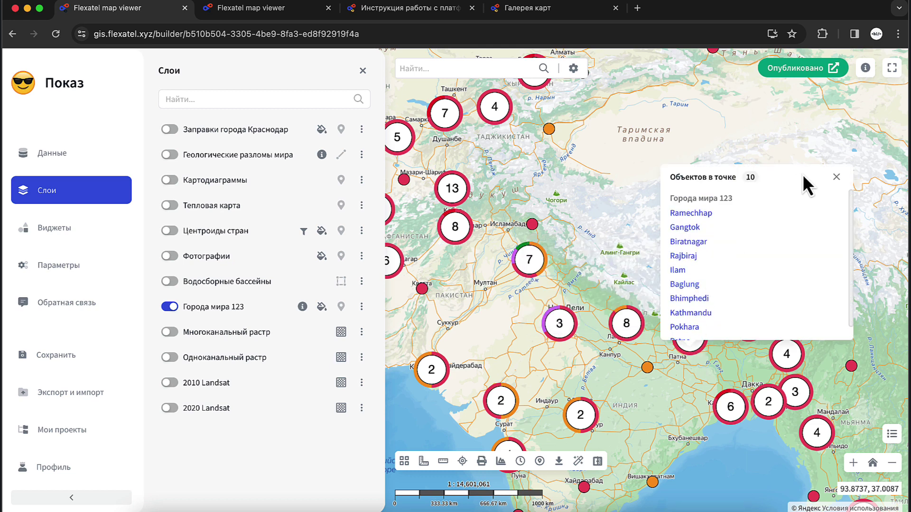
{"action": "left_click", "coordinate": [837, 177]}
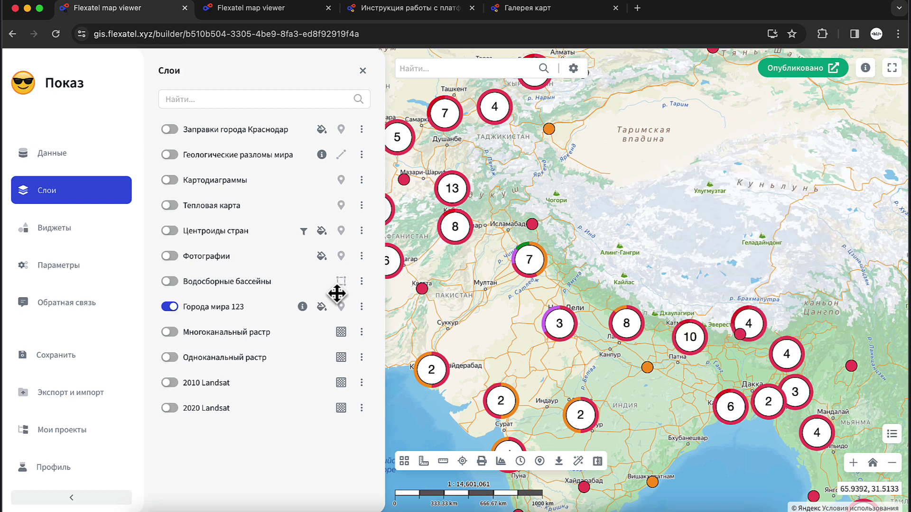
- Hide the Города мира 123 layer and show the Водосборные бассейны layer over Europe
{"action": "left_click", "coordinate": [171, 307]}
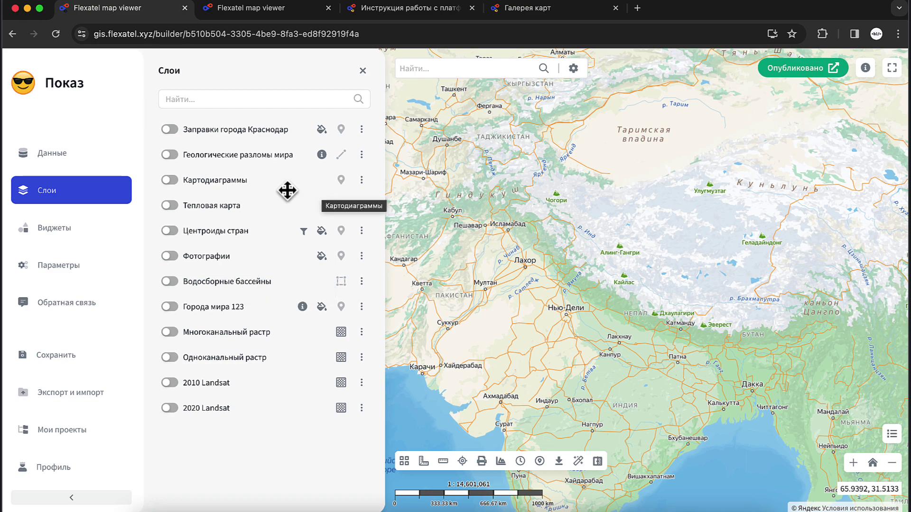
{"action": "left_click", "coordinate": [169, 281]}
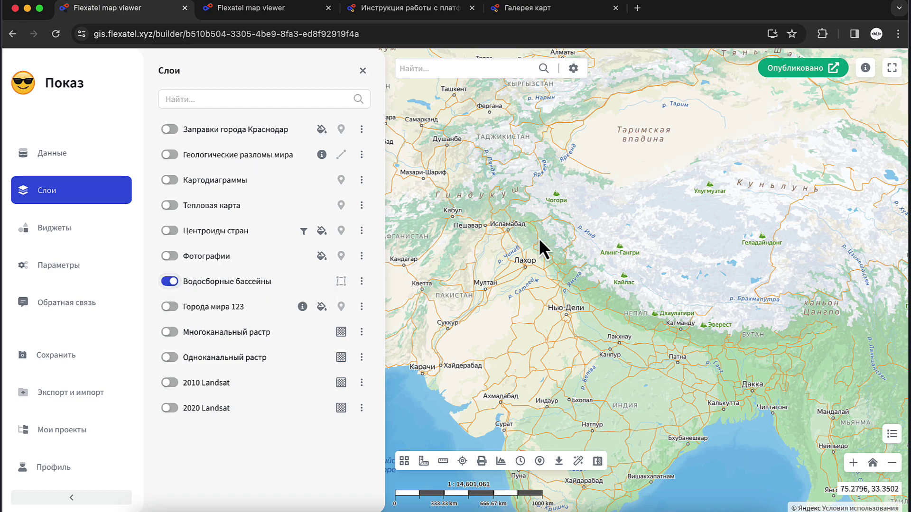
{"action": "scroll", "coordinate": [539, 240], "scroll_direction": "down", "scroll_amount": 1}
{"action": "mouse_move", "coordinate": [539, 238]}
{"action": "left_mouse_down"}
{"action": "mouse_move", "coordinate": [498, 209]}
{"action": "mouse_move", "coordinate": [677, 391]}
{"action": "left_mouse_up"}
{"action": "mouse_move", "coordinate": [411, 119]}
{"action": "left_mouse_down"}
{"action": "mouse_move", "coordinate": [451, 240]}
{"action": "mouse_move", "coordinate": [630, 271]}
{"action": "left_mouse_up"}
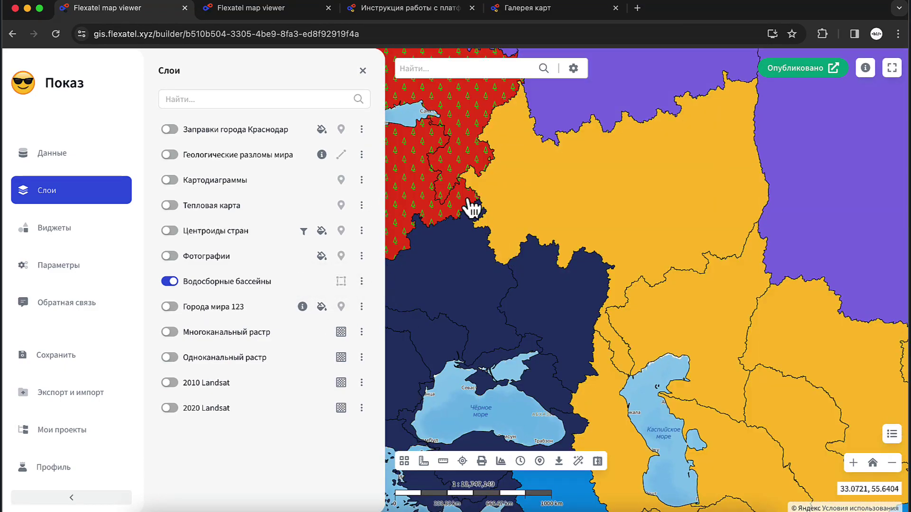
{"action": "left_click_drag", "start_coordinate": [468, 205], "coordinate": [671, 292]}
{"action": "scroll", "coordinate": [671, 292], "scroll_direction": "down", "scroll_amount": 3}
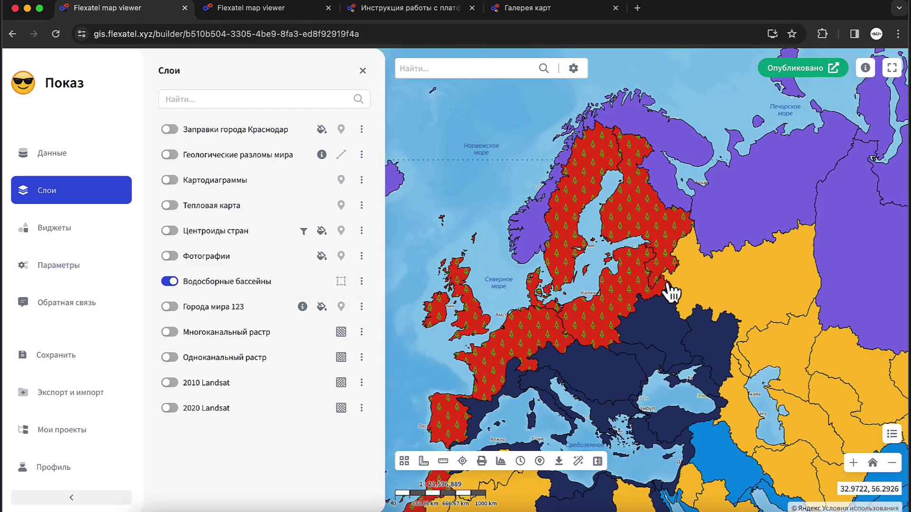
{"action": "left_click_drag", "start_coordinate": [587, 372], "coordinate": [636, 264]}
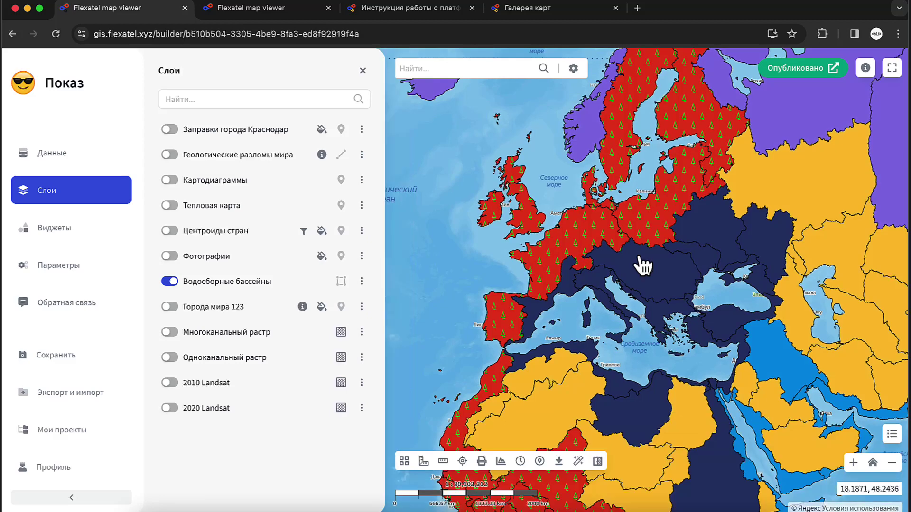
- Review the styling types of the Водосборные бассейны layer and the attributes available for its single-attribute symbols
{"action": "left_click", "coordinate": [361, 283]}
{"action": "left_click", "coordinate": [496, 288]}
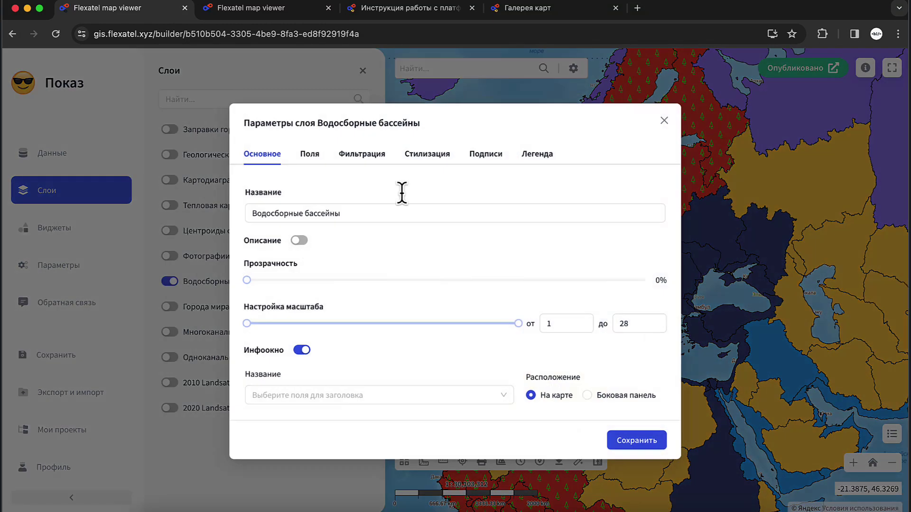
{"action": "left_click", "coordinate": [415, 154]}
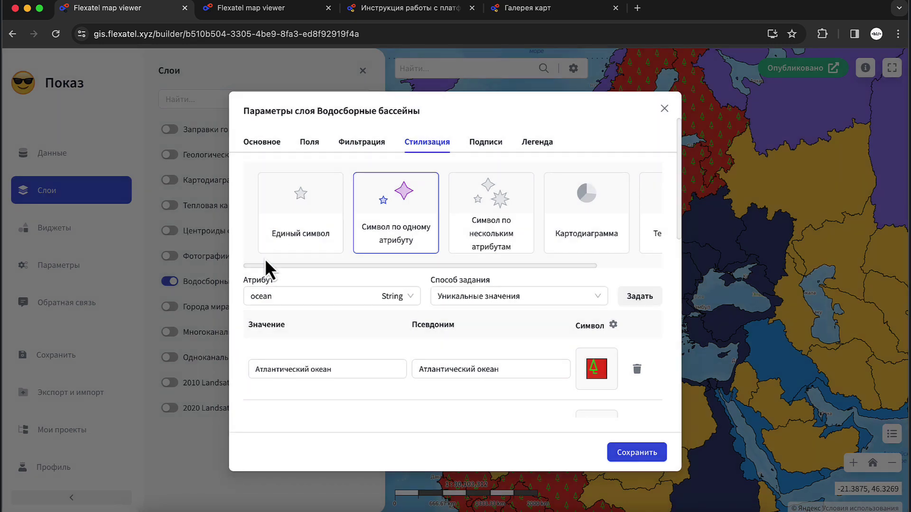
{"action": "scroll", "coordinate": [527, 222], "scroll_direction": "right", "scroll_amount": 3}
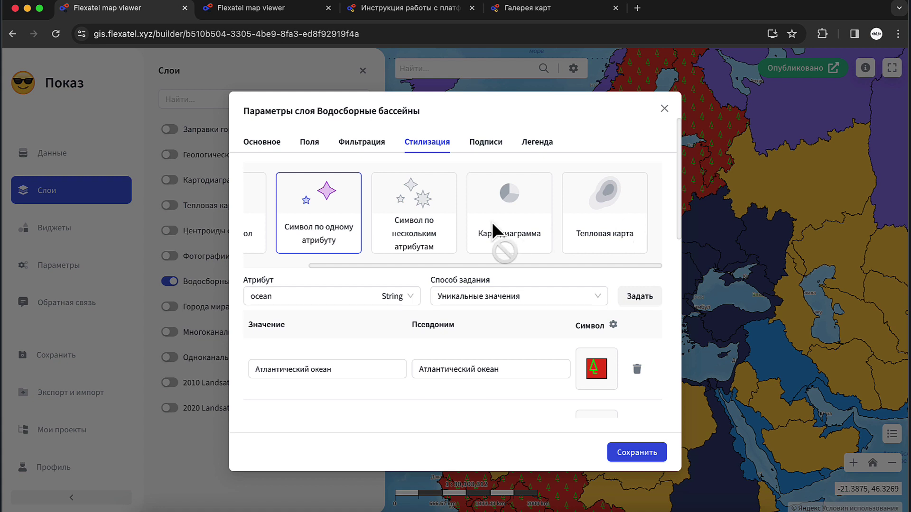
{"action": "scroll", "coordinate": [491, 222], "scroll_direction": "left", "scroll_amount": 3}
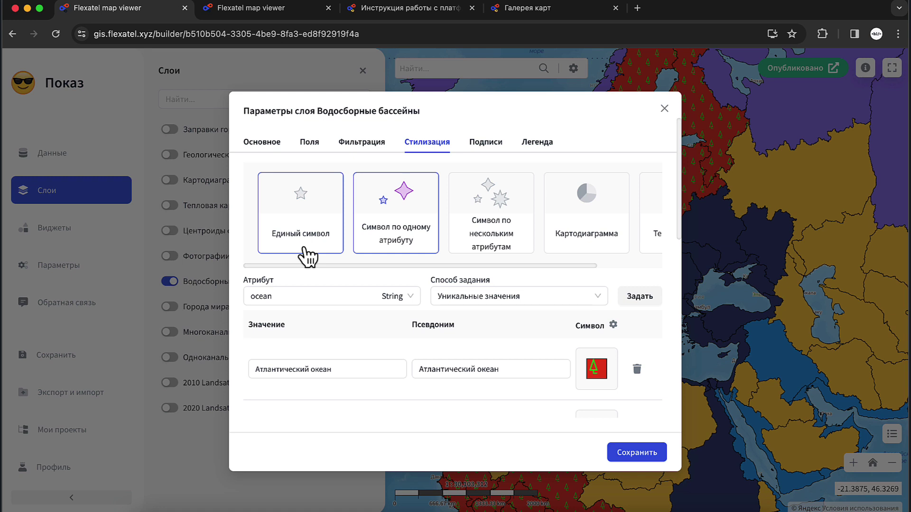
{"action": "left_click", "coordinate": [327, 298]}
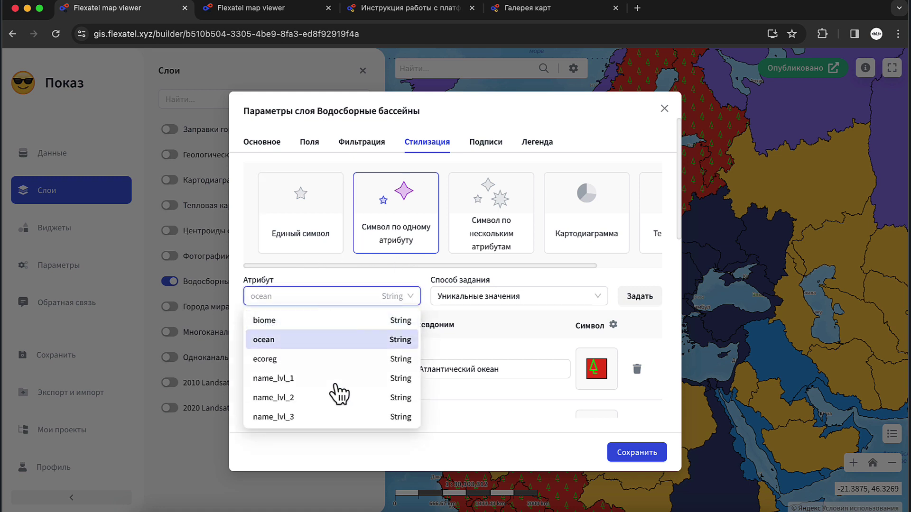
{"action": "left_click", "coordinate": [366, 274]}
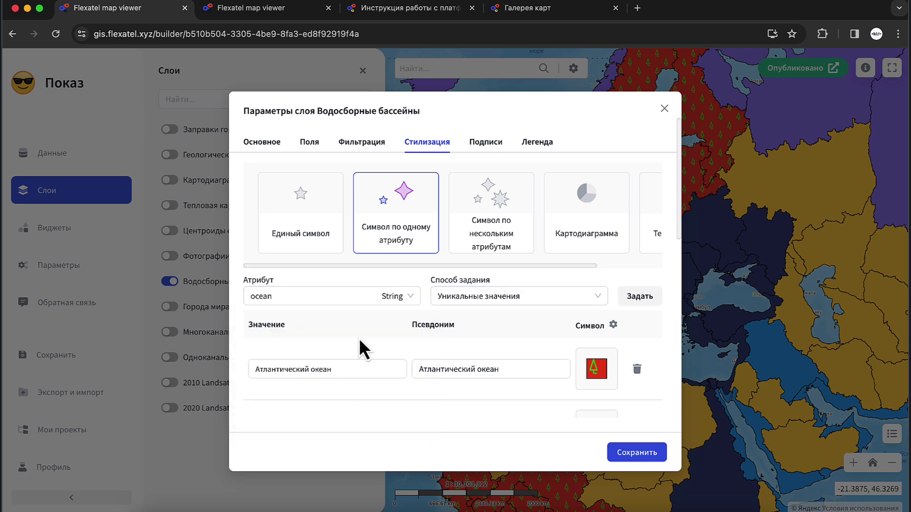
- Examine the ocean value list and the fill, border and hatching settings of the Атлантический океан and Индийский океан symbols
{"action": "scroll", "coordinate": [360, 338], "scroll_direction": "down", "scroll_amount": 7}
{"action": "scroll", "coordinate": [359, 338], "scroll_direction": "up", "scroll_amount": 4}
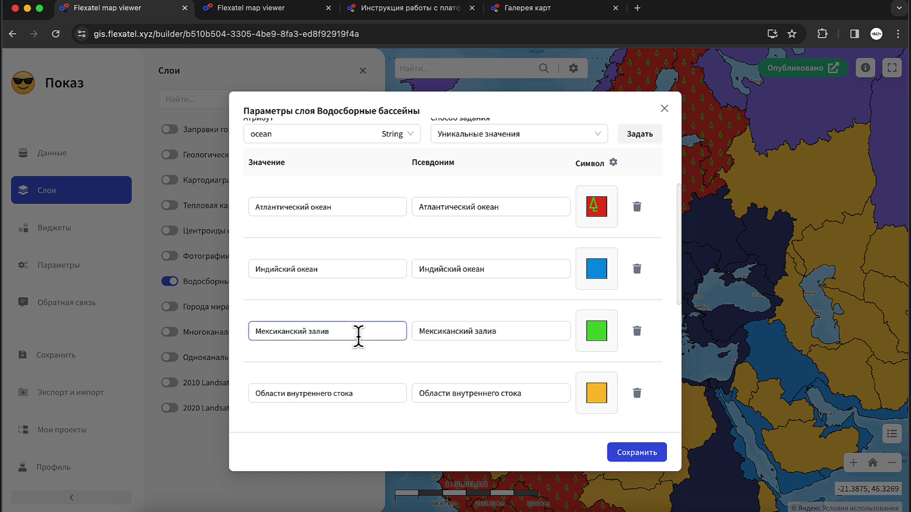
{"action": "left_click", "coordinate": [278, 265]}
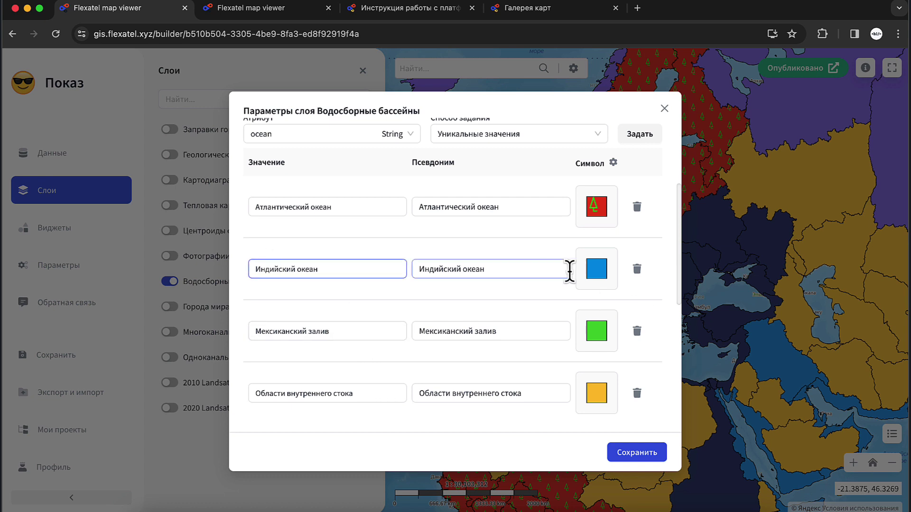
{"action": "scroll", "coordinate": [342, 270], "scroll_direction": "up", "scroll_amount": 1}
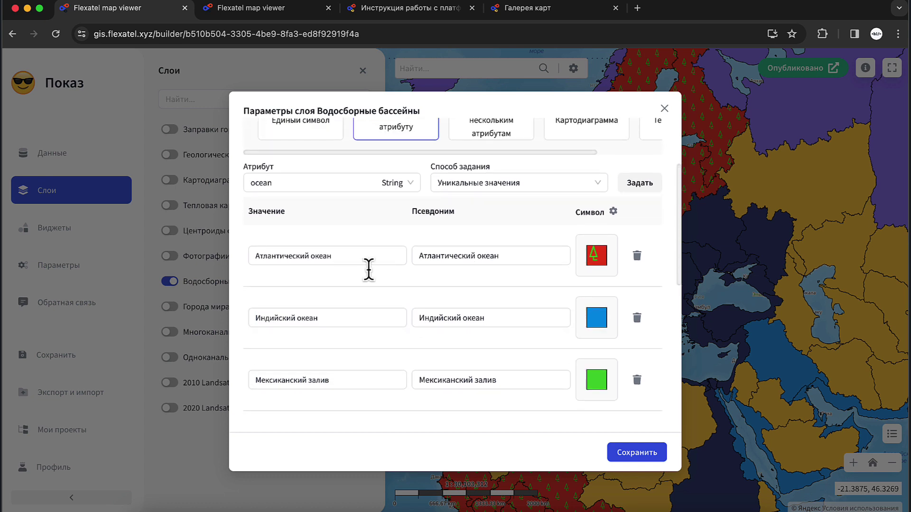
{"action": "left_click", "coordinate": [616, 270]}
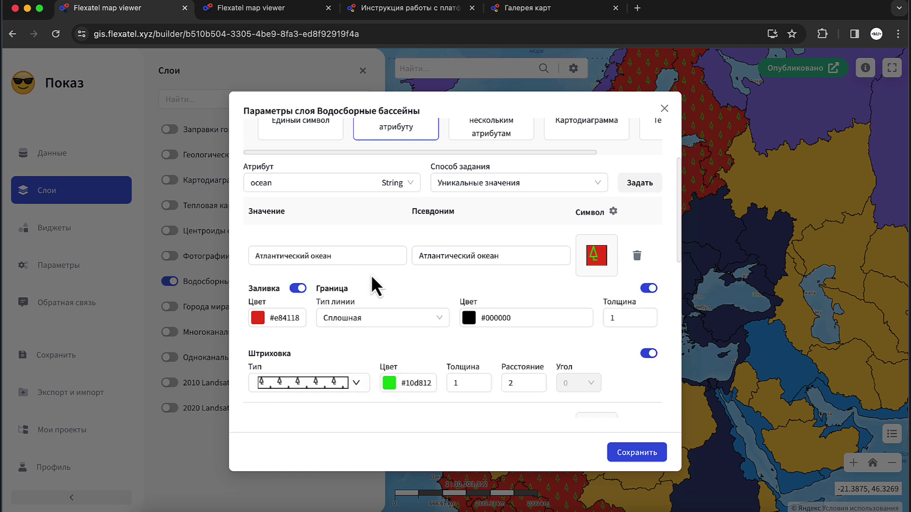
{"action": "scroll", "coordinate": [371, 276], "scroll_direction": "down", "scroll_amount": 2}
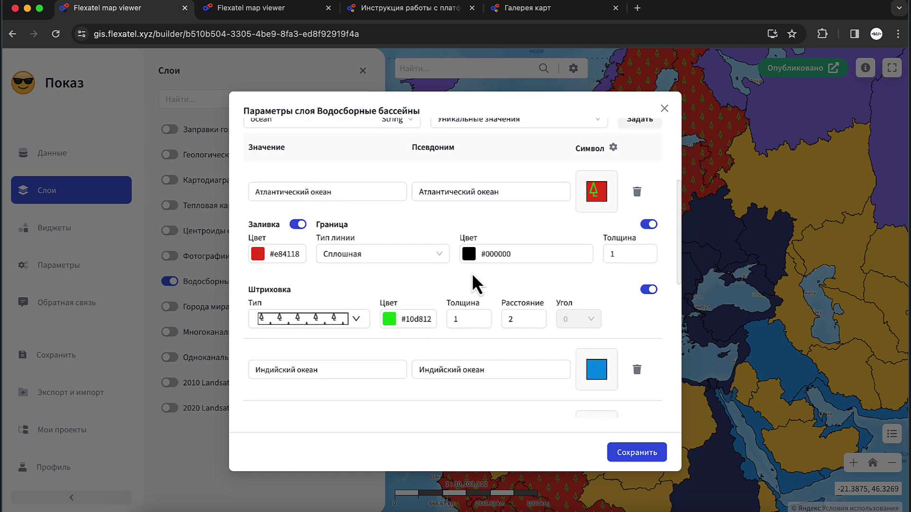
{"action": "scroll", "coordinate": [472, 272], "scroll_direction": "down", "scroll_amount": 1}
{"action": "left_click", "coordinate": [611, 332]}
{"action": "scroll", "coordinate": [473, 328], "scroll_direction": "down", "scroll_amount": 1}
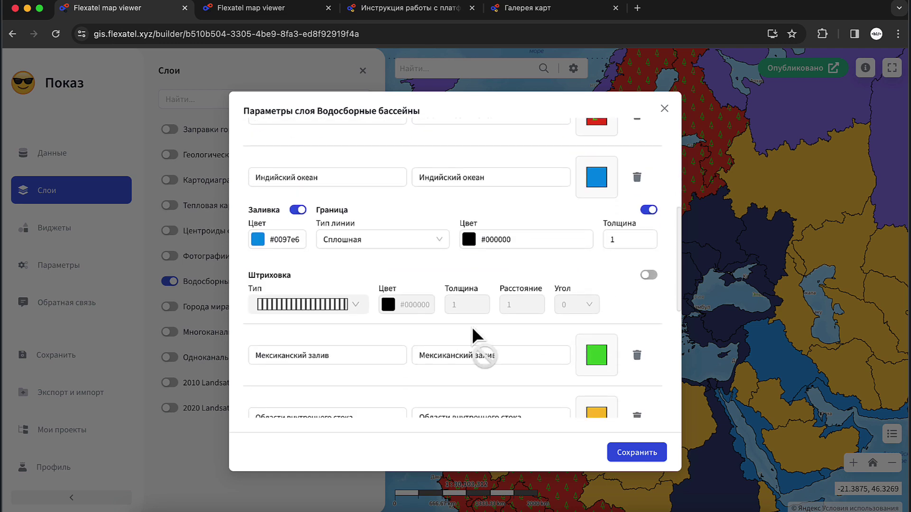
- Change the hatching type of the Атлантический океан symbol to the hexagon pattern (Шестиугольники)
{"action": "scroll", "coordinate": [545, 315], "scroll_direction": "up", "scroll_amount": 2}
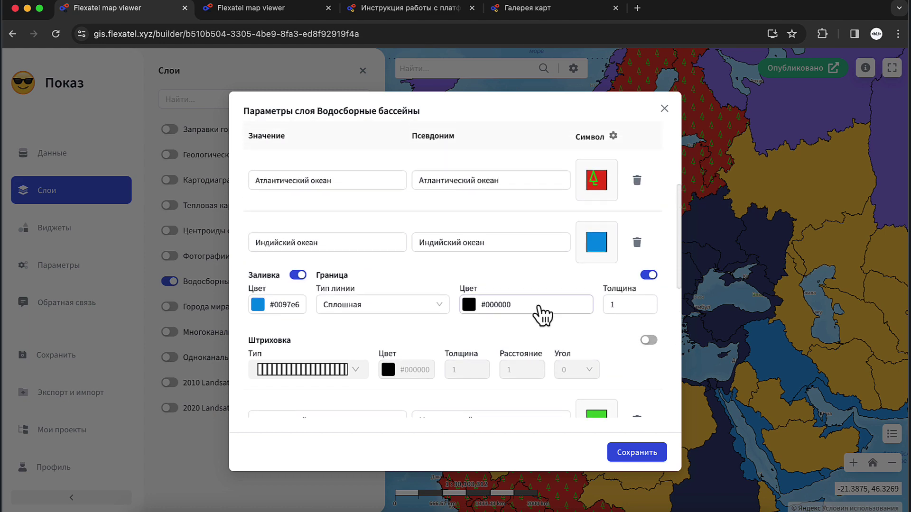
{"action": "left_click", "coordinate": [599, 195]}
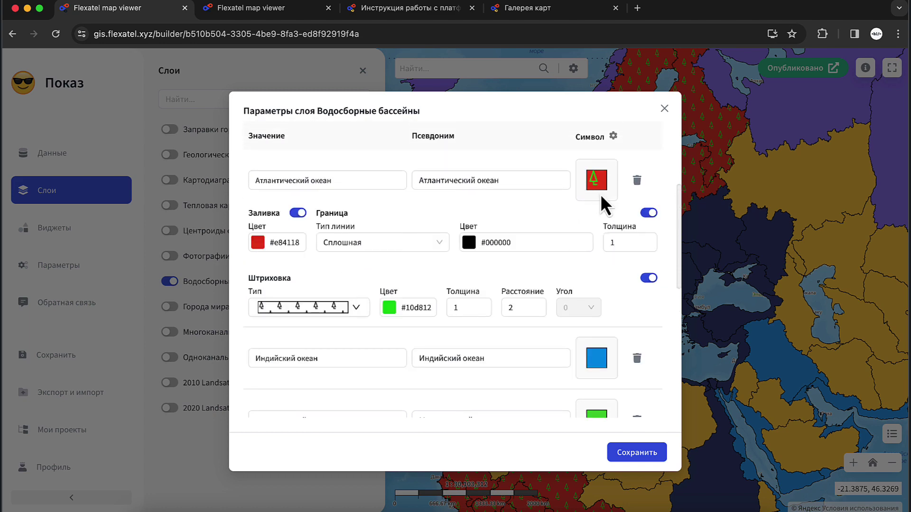
{"action": "left_click", "coordinate": [363, 313]}
{"action": "scroll", "coordinate": [326, 109], "scroll_direction": "down", "scroll_amount": 3}
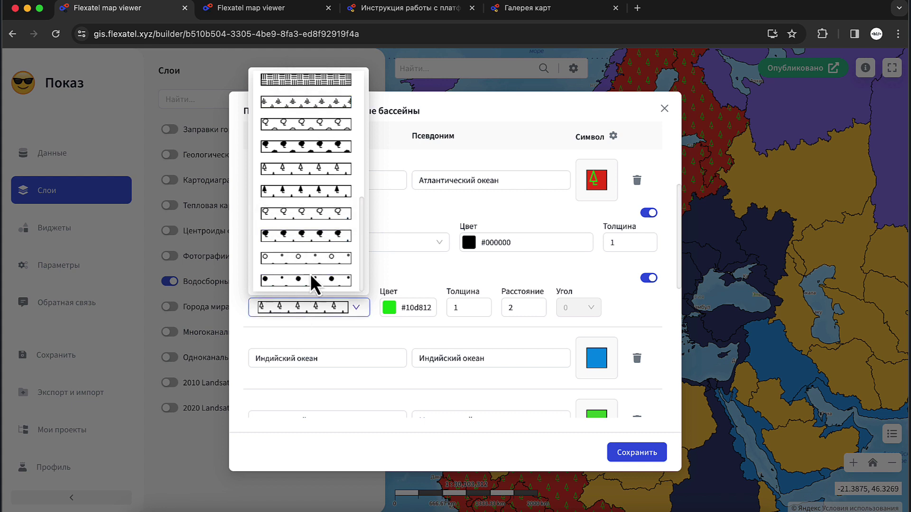
{"action": "scroll", "coordinate": [308, 185], "scroll_direction": "up", "scroll_amount": 3}
{"action": "scroll", "coordinate": [316, 197], "scroll_direction": "up", "scroll_amount": 2}
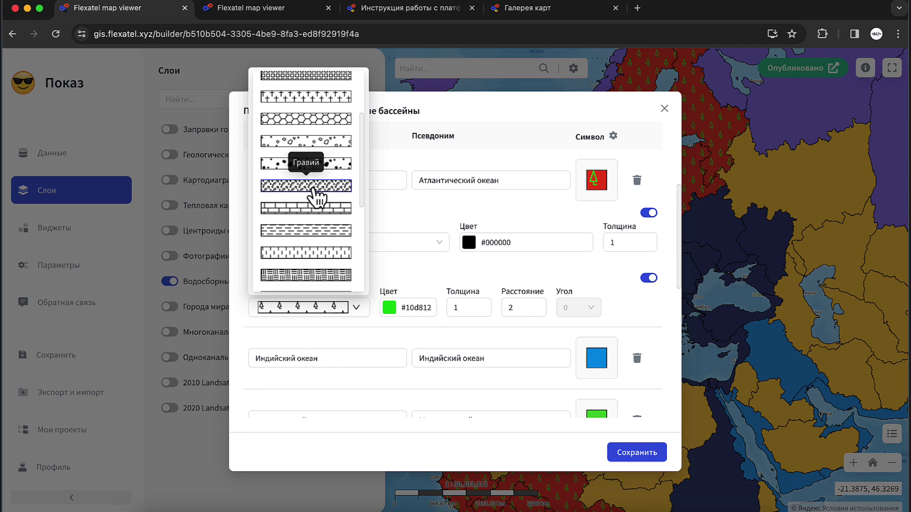
{"action": "left_click", "coordinate": [323, 159]}
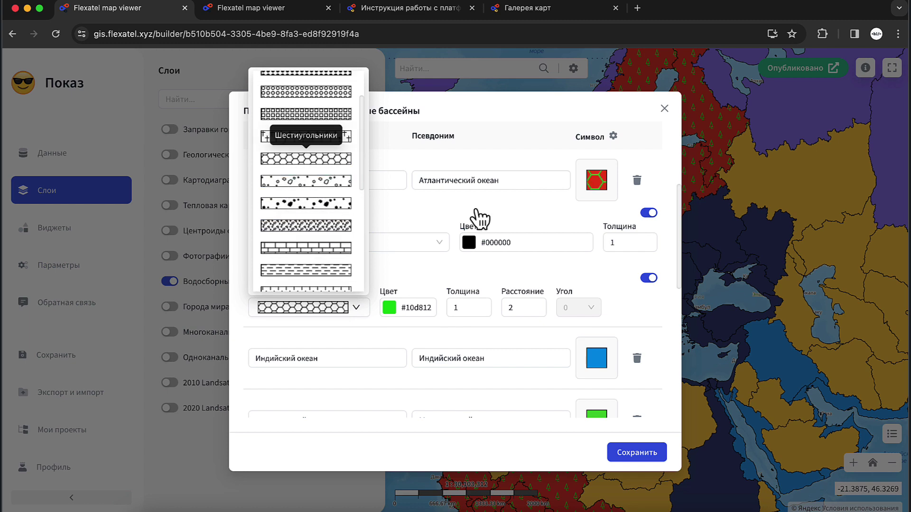
{"action": "left_click", "coordinate": [442, 274]}
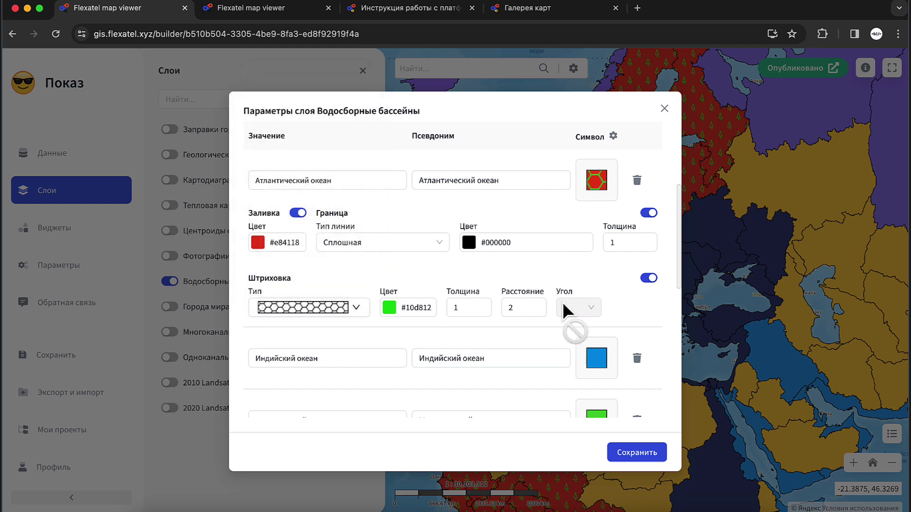
- Set the Атлантический океан hatching spacing to 3 and save the Водосборные бассейны layer settings
{"action": "left_click", "coordinate": [540, 309]}
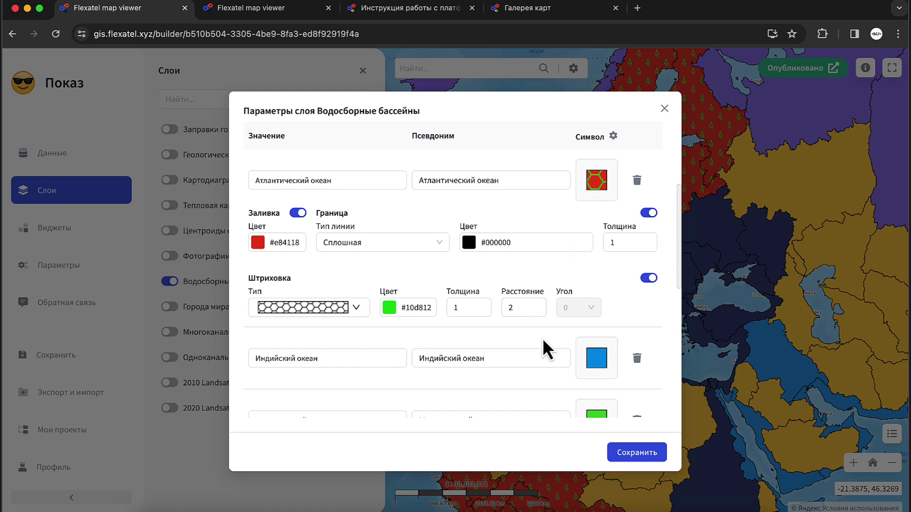
{"action": "left_click", "coordinate": [483, 309]}
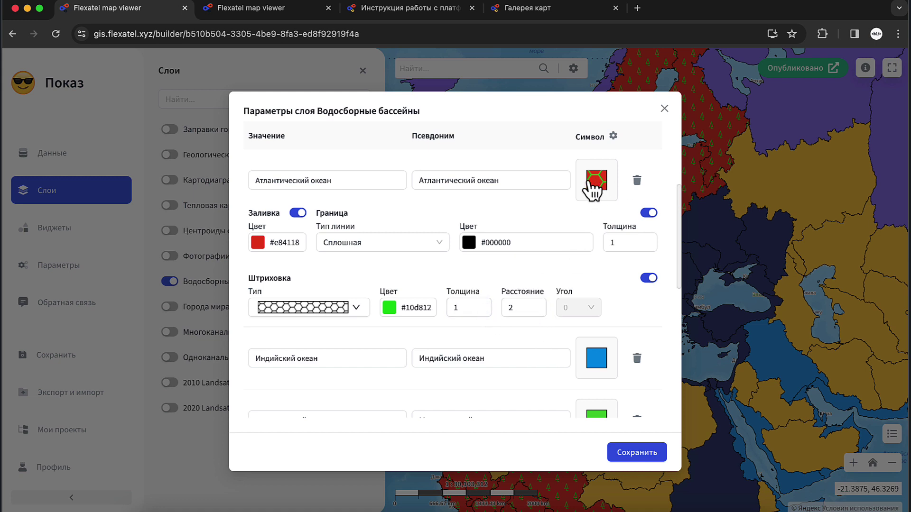
{"action": "left_click", "coordinate": [541, 309]}
{"action": "left_click", "coordinate": [542, 304]}
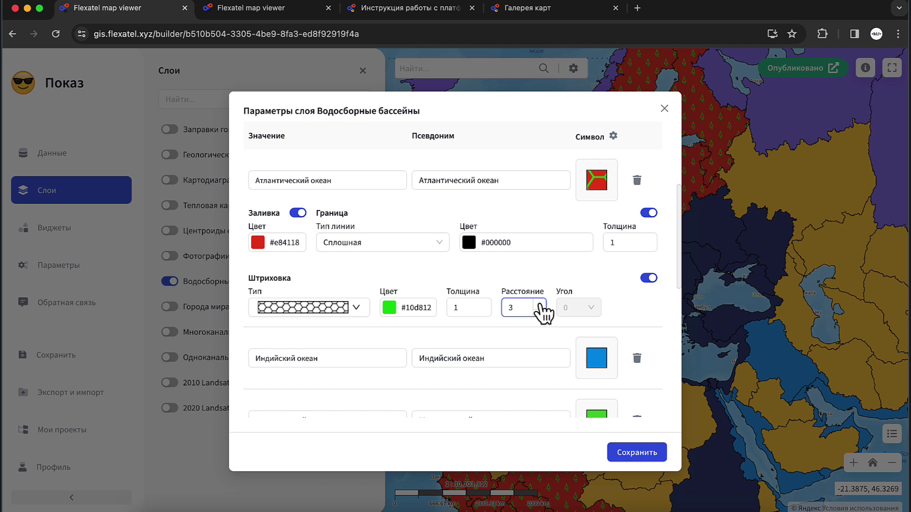
{"action": "left_click", "coordinate": [637, 453]}
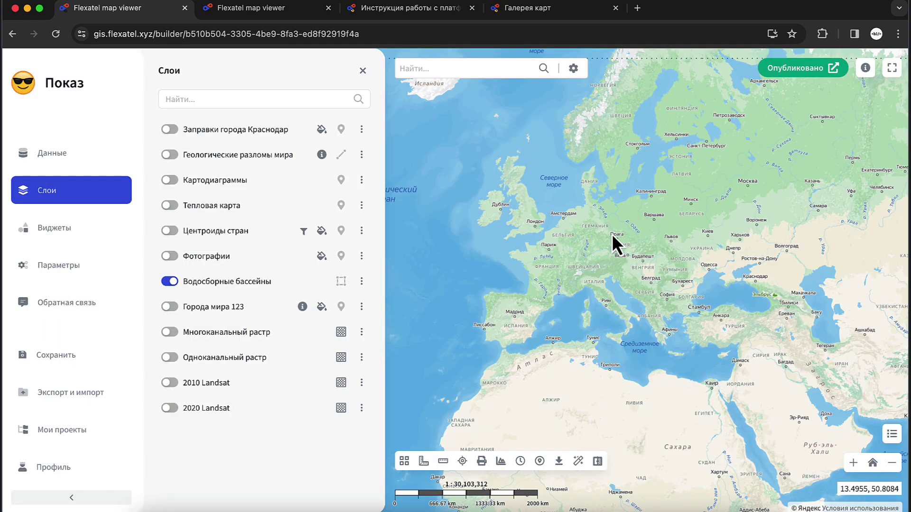
{"action": "scroll", "coordinate": [645, 214], "scroll_direction": "up", "scroll_amount": 2}
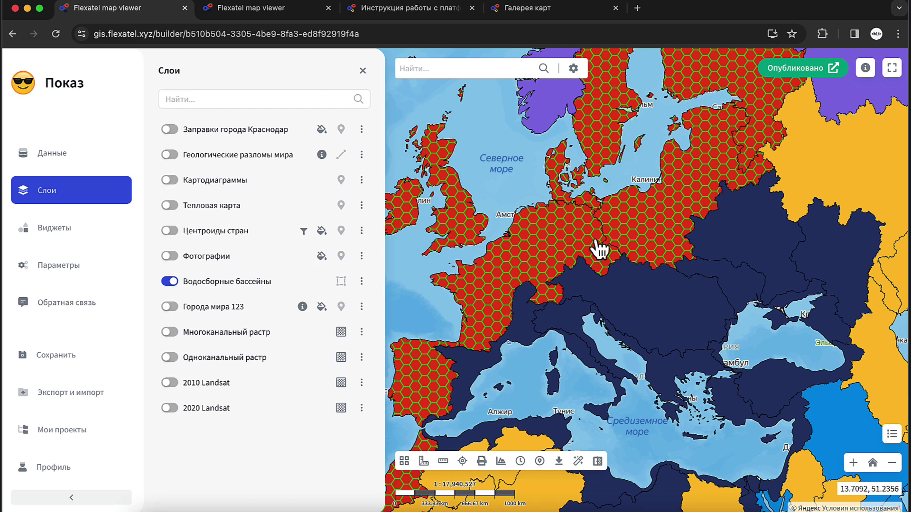
- Hide the Водосборные бассейны layer and show the Геологические разломы мира layer across Europe and Asia
{"action": "left_click", "coordinate": [170, 282]}
{"action": "left_click", "coordinate": [169, 155]}
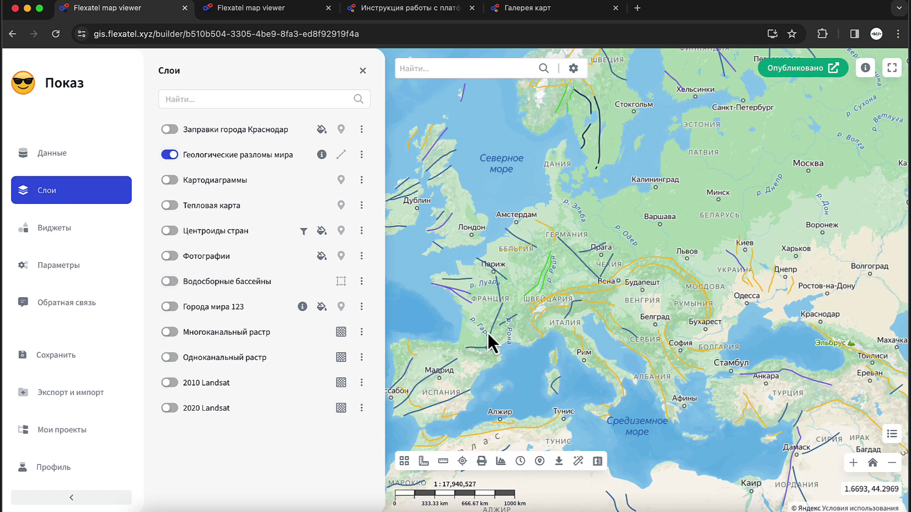
{"action": "scroll", "coordinate": [610, 270], "scroll_direction": "down", "scroll_amount": 1}
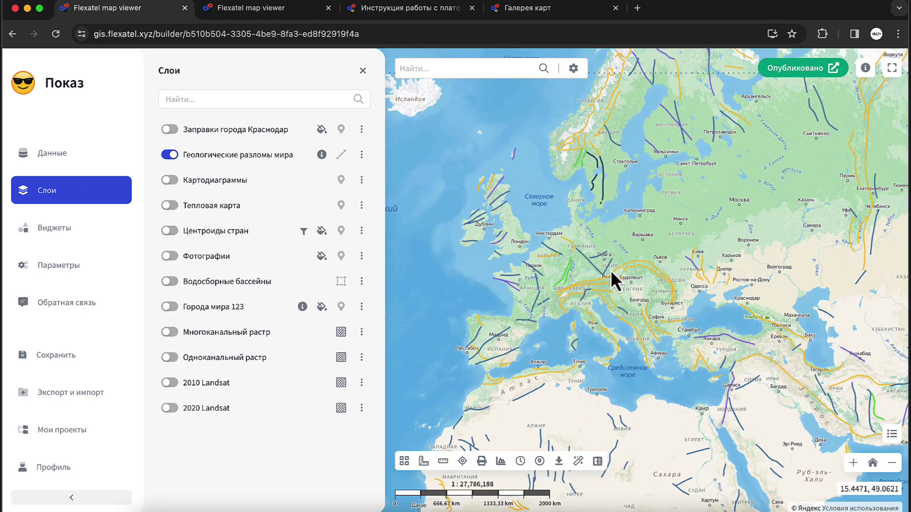
{"action": "scroll", "coordinate": [610, 270], "scroll_direction": "down", "scroll_amount": 1}
{"action": "left_click_drag", "start_coordinate": [807, 294], "coordinate": [593, 258]}
{"action": "scroll", "coordinate": [593, 258], "scroll_direction": "up", "scroll_amount": 1}
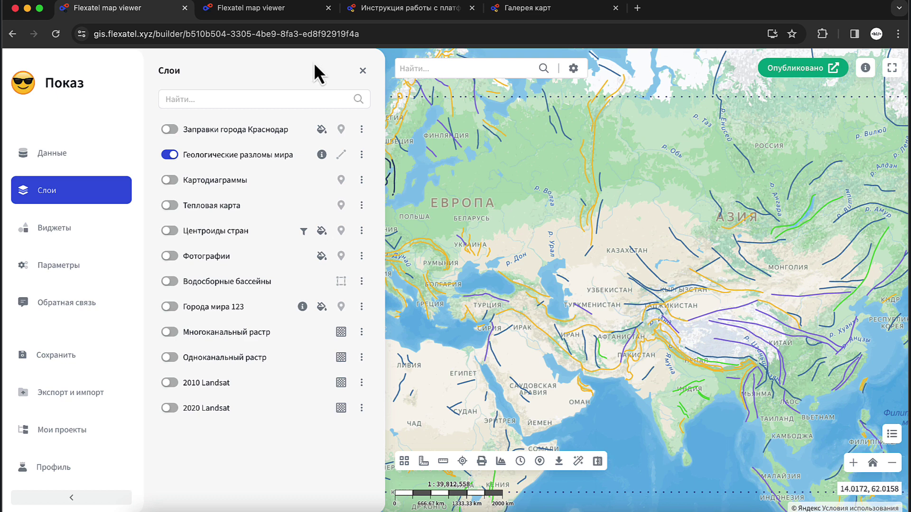
- Show the Центроиды стран layer in place of Геологические разломы мира and open its filtering settings
{"action": "left_click", "coordinate": [170, 155]}
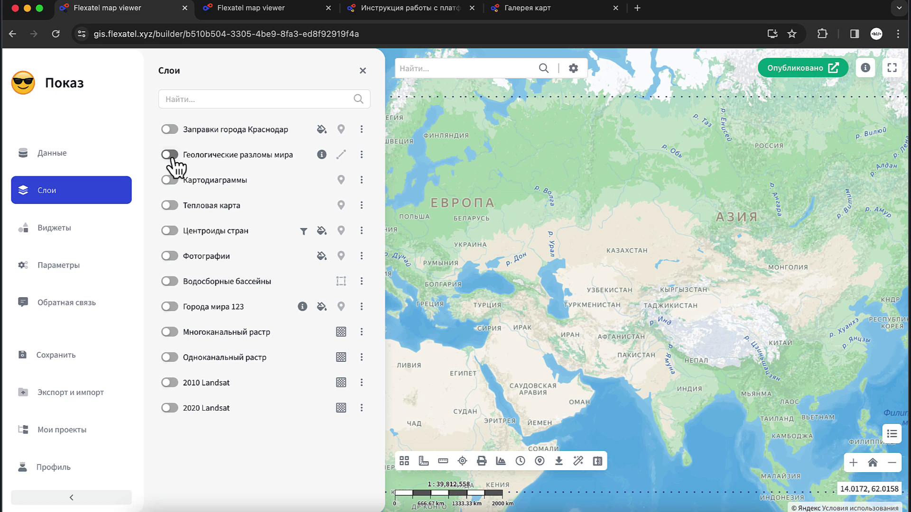
{"action": "left_click", "coordinate": [172, 231]}
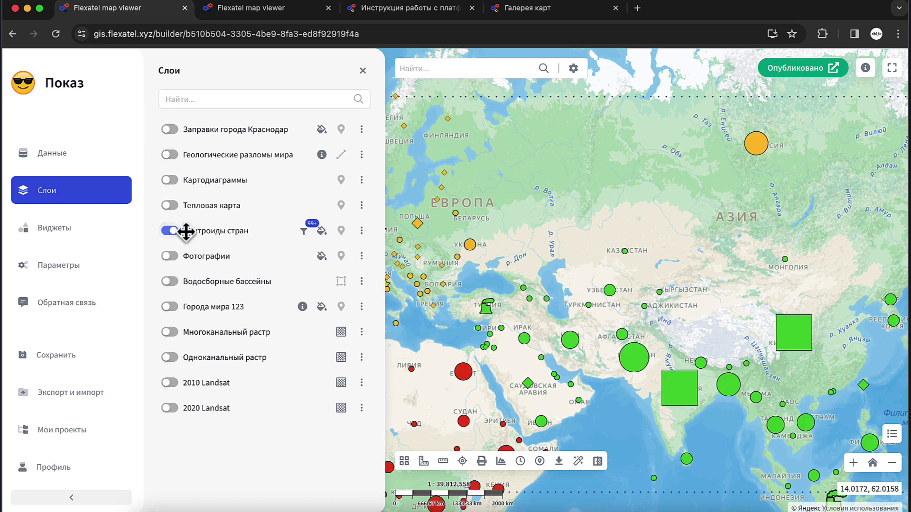
{"action": "left_click", "coordinate": [362, 232]}
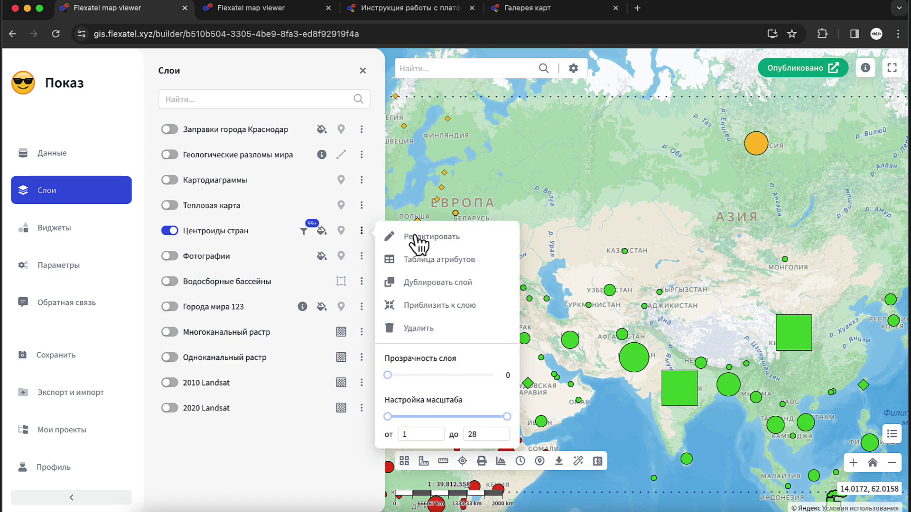
{"action": "left_click", "coordinate": [420, 239]}
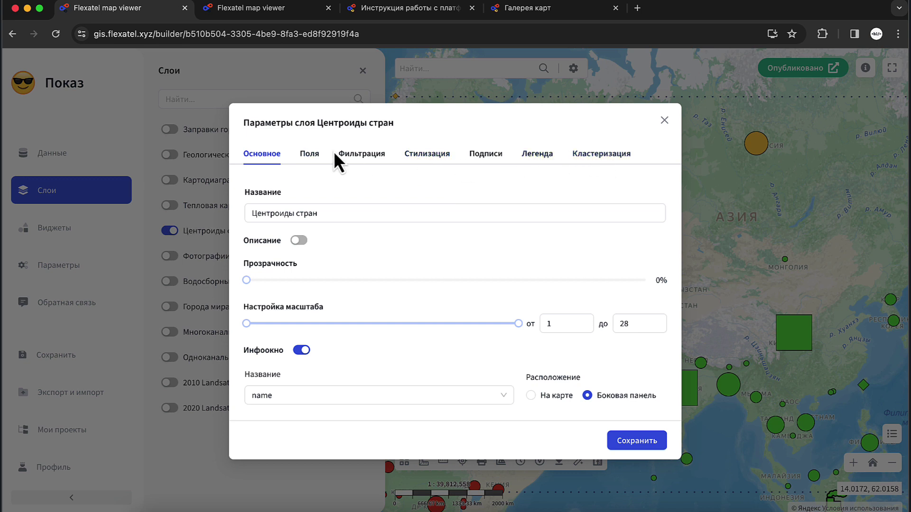
{"action": "left_click", "coordinate": [363, 158]}
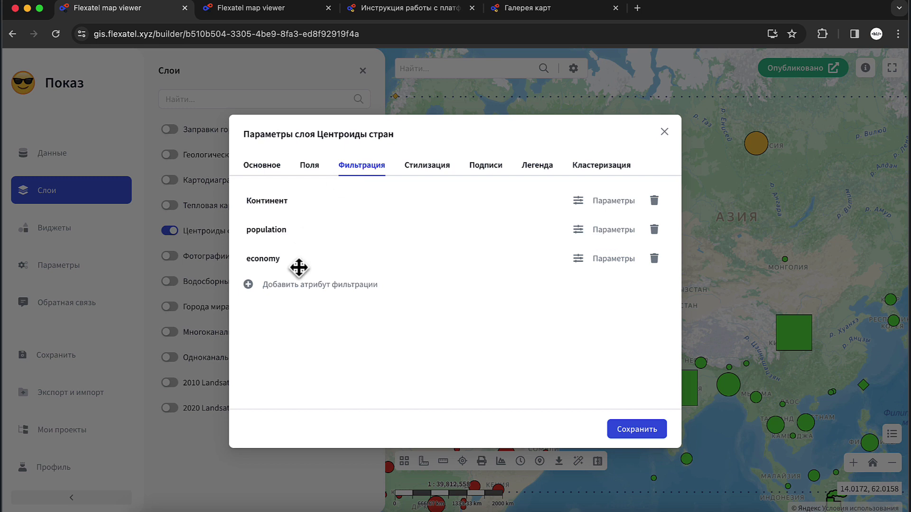
- Add a filter on the code attribute and review its attribute, filter name and display type options
{"action": "left_click", "coordinate": [355, 287]}
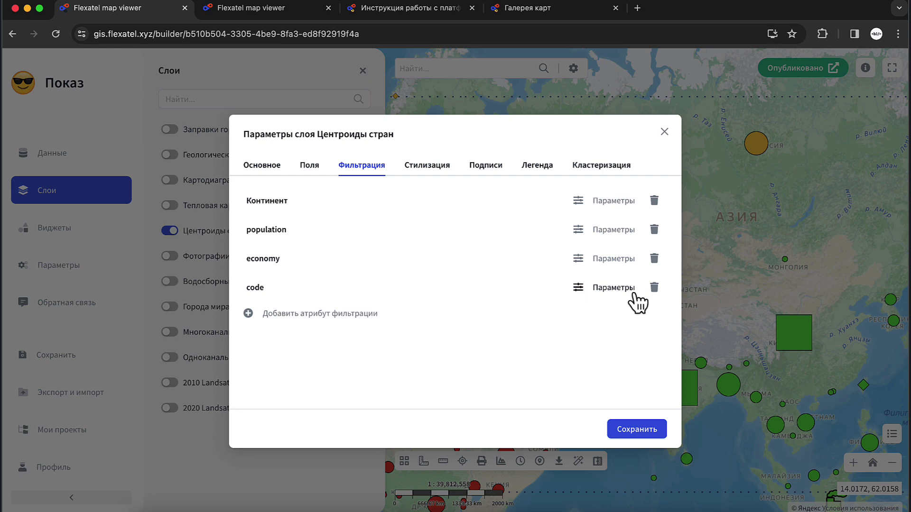
{"action": "left_click", "coordinate": [579, 288]}
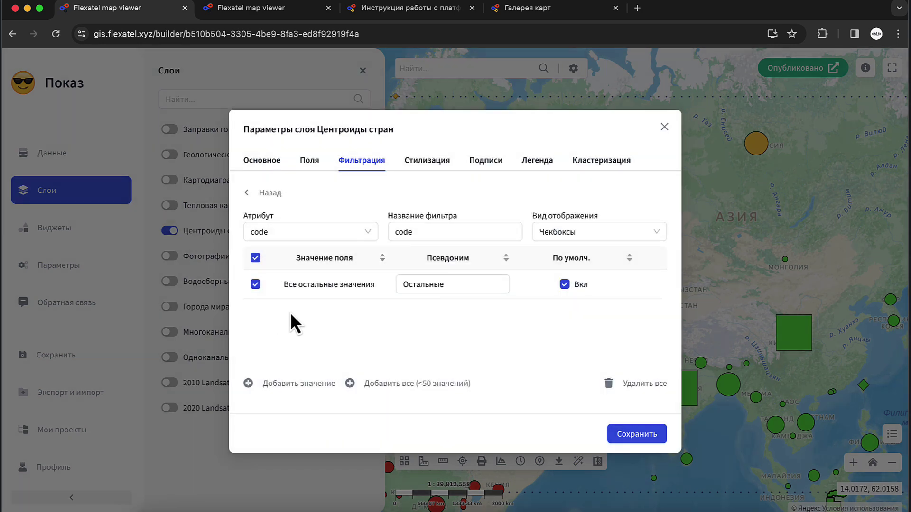
{"action": "left_click", "coordinate": [360, 234]}
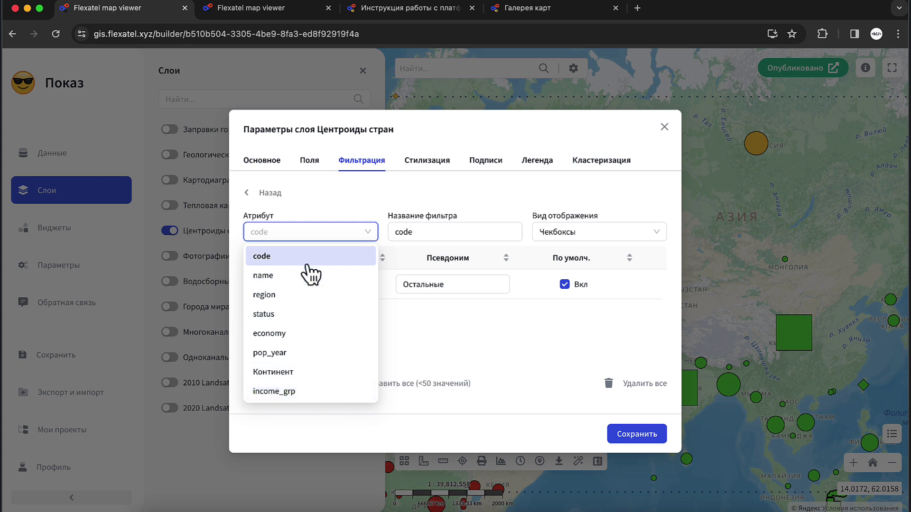
{"action": "left_click", "coordinate": [426, 338]}
{"action": "left_click", "coordinate": [429, 234]}
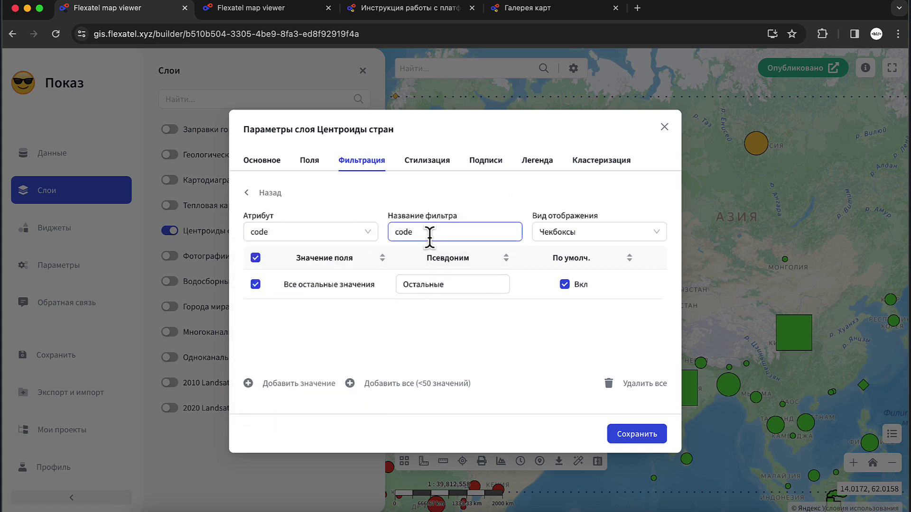
{"action": "left_click_drag", "start_coordinate": [393, 232], "coordinate": [441, 234]}
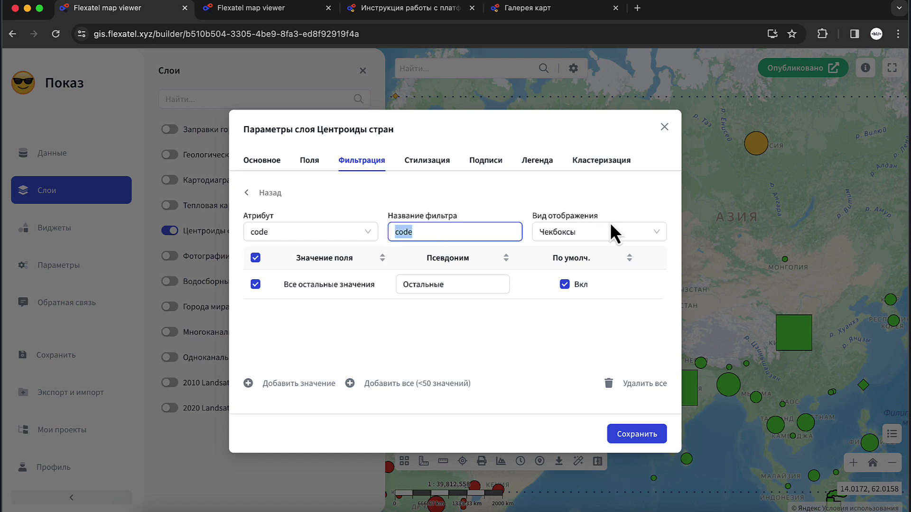
{"action": "left_click", "coordinate": [632, 243]}
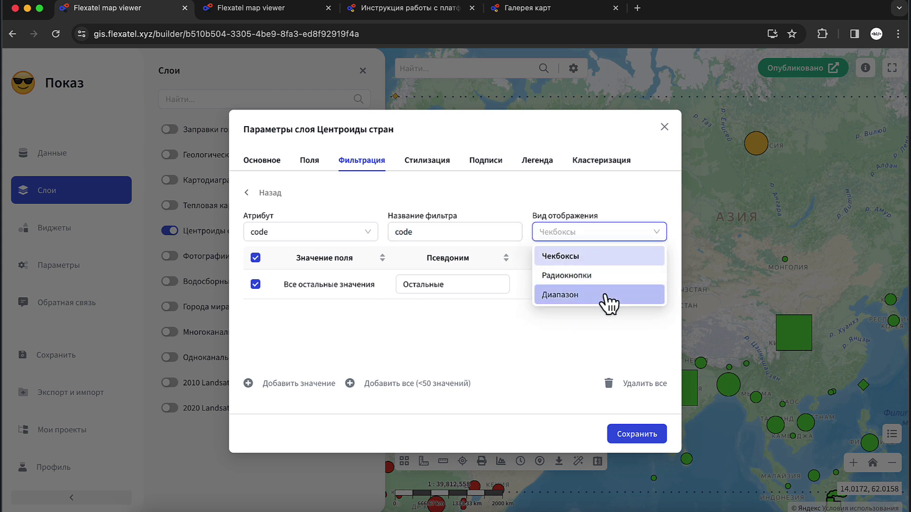
{"action": "left_click", "coordinate": [537, 346]}
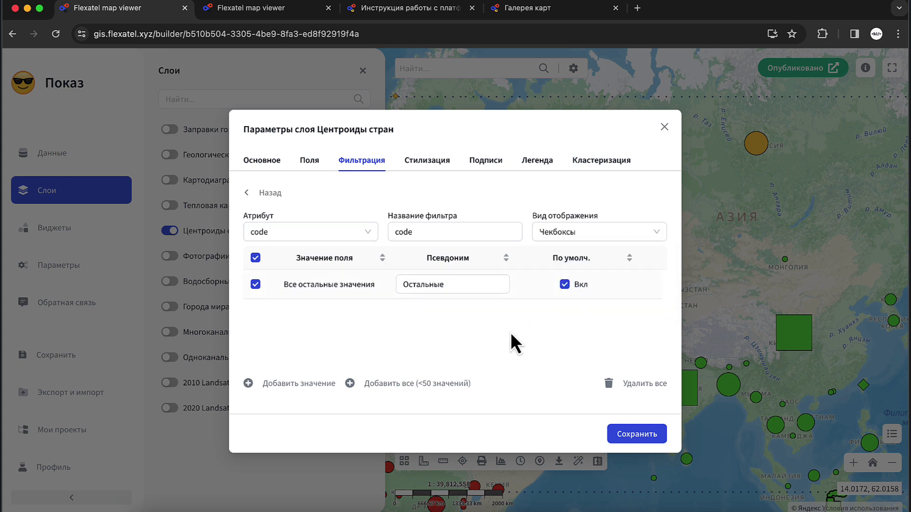
- Add all field values to the code filter and delete that filter from the Центроиды стран layer
{"action": "left_click", "coordinate": [407, 383]}
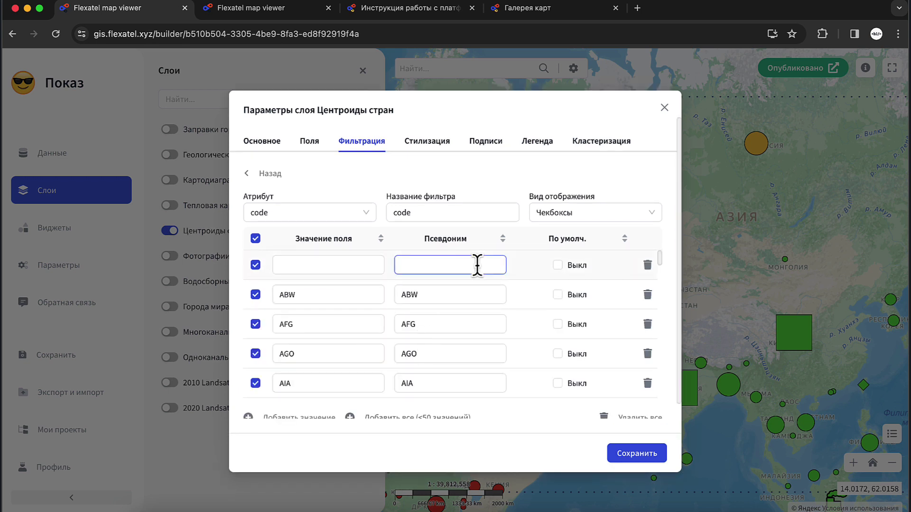
{"action": "scroll", "coordinate": [477, 265], "scroll_direction": "down", "scroll_amount": 5}
{"action": "scroll", "coordinate": [478, 268], "scroll_direction": "up", "scroll_amount": 5}
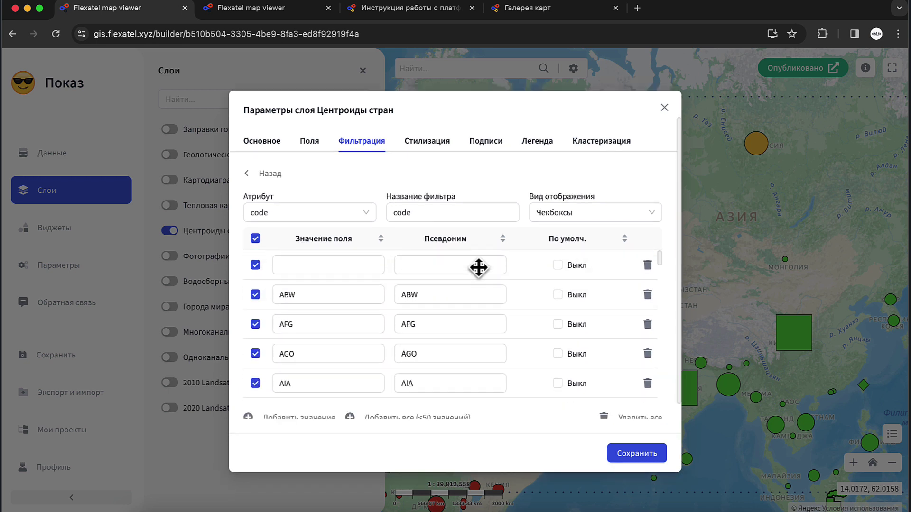
{"action": "left_click", "coordinate": [477, 265]}
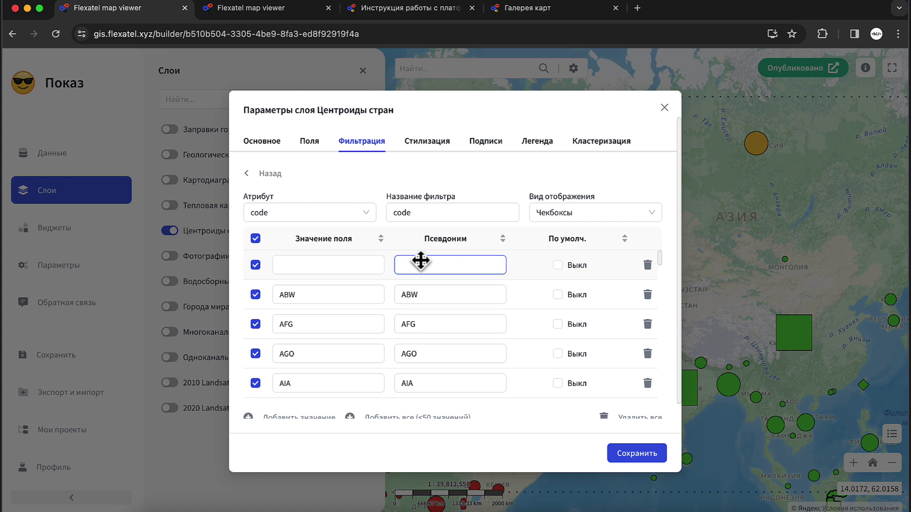
{"action": "left_click", "coordinate": [245, 177]}
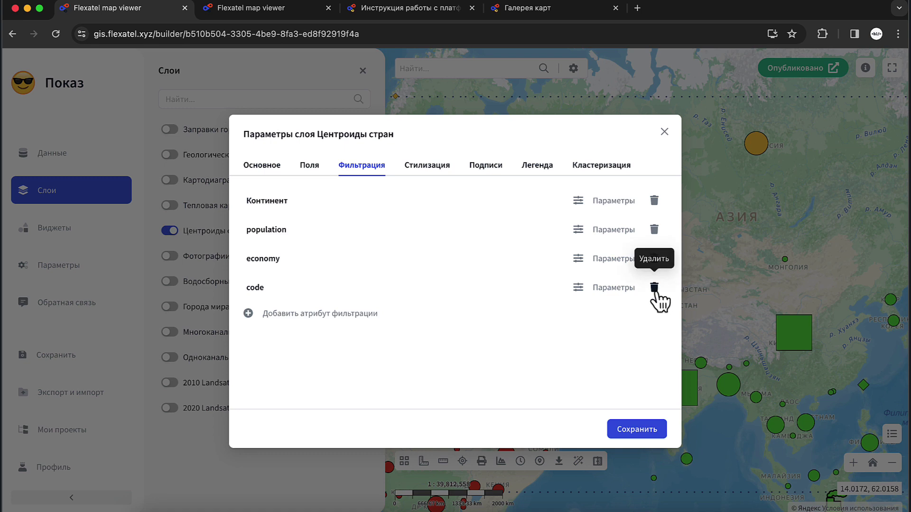
{"action": "left_click", "coordinate": [654, 288]}
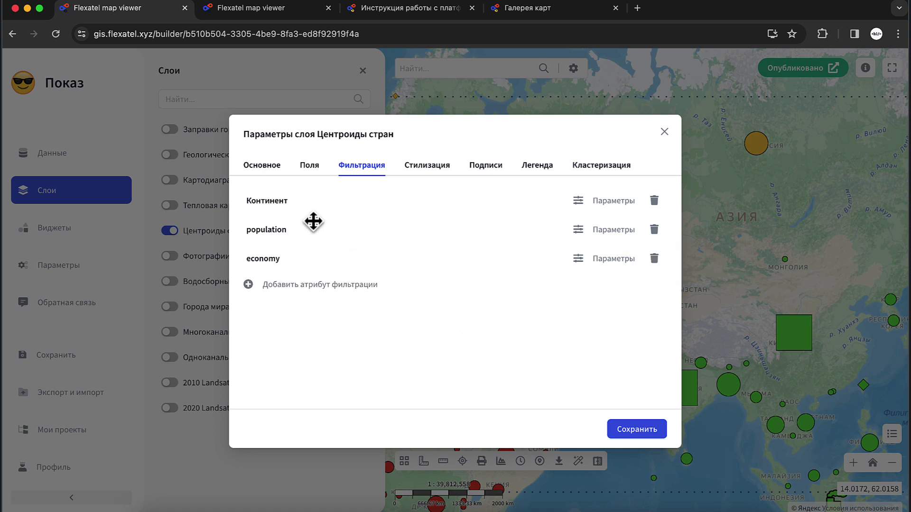
- Review the Континент filter's display type, field values and aliases, and close the Центроиды стран layer settings without saving
{"action": "left_click", "coordinate": [574, 202]}
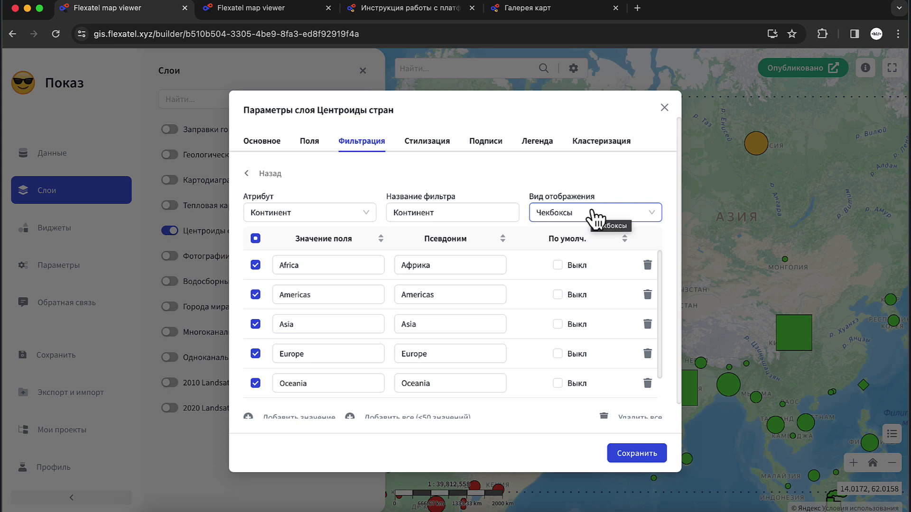
{"action": "scroll", "coordinate": [492, 313], "scroll_direction": "down", "scroll_amount": 1}
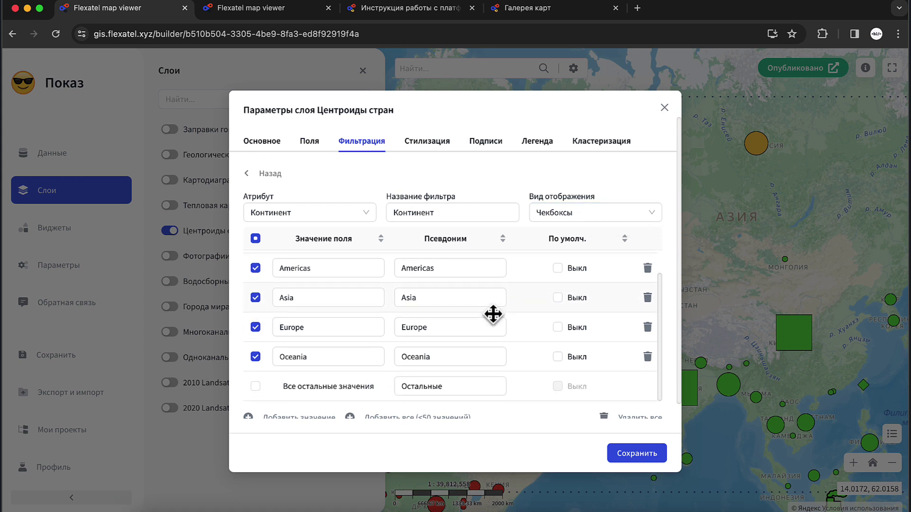
{"action": "scroll", "coordinate": [459, 299], "scroll_direction": "up", "scroll_amount": 1}
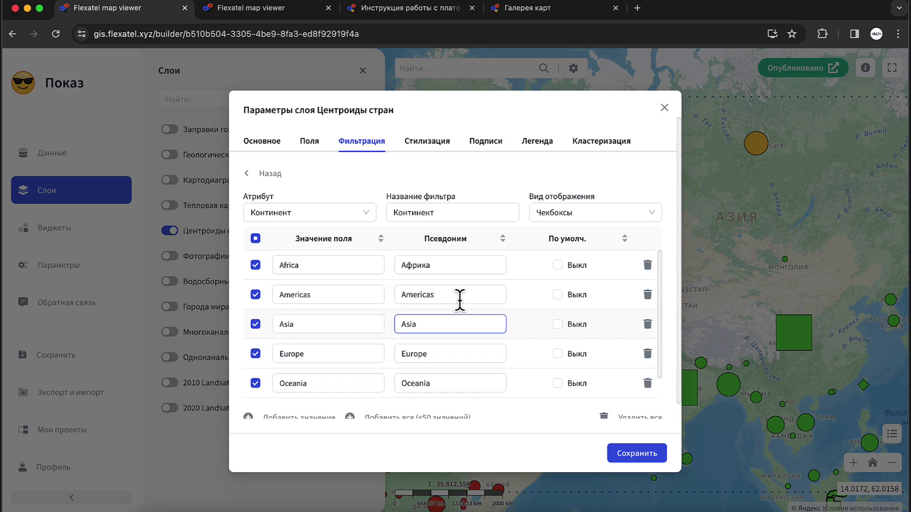
{"action": "left_click", "coordinate": [665, 108]}
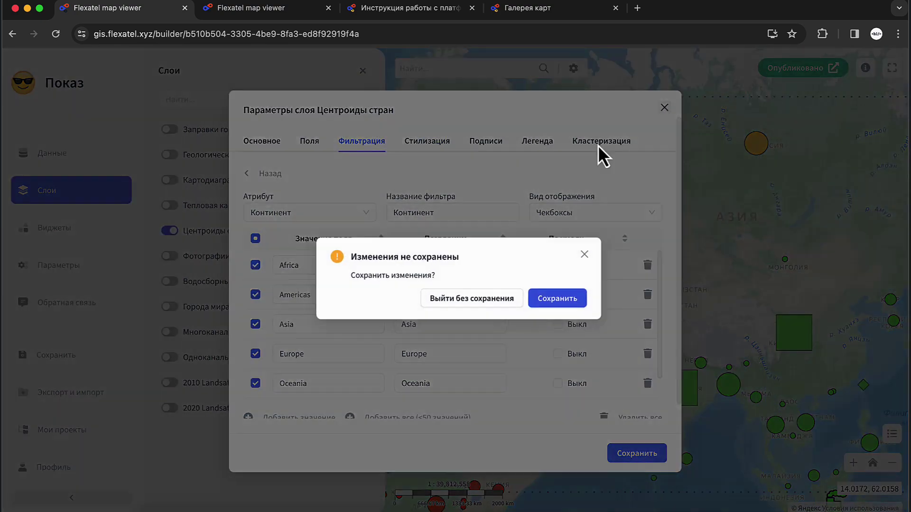
{"action": "left_click", "coordinate": [483, 302]}
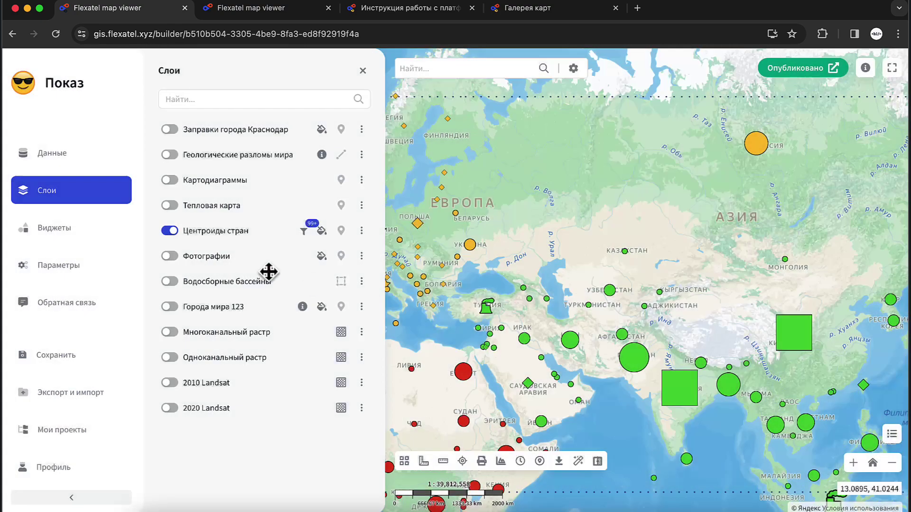
- Filter the Центроиды стран layer by the Африка and Europe continents, and reset the layer's filters
{"action": "left_click", "coordinate": [305, 232]}
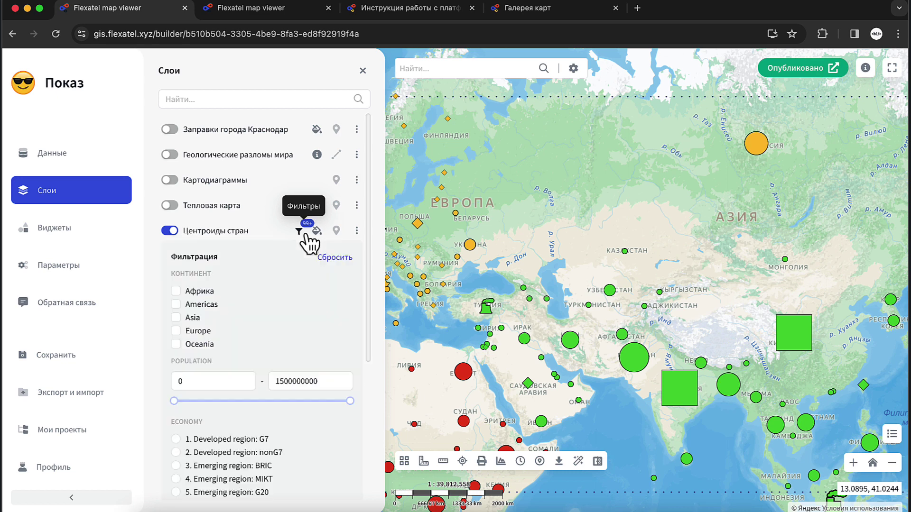
{"action": "scroll", "coordinate": [238, 329], "scroll_direction": "down", "scroll_amount": 1}
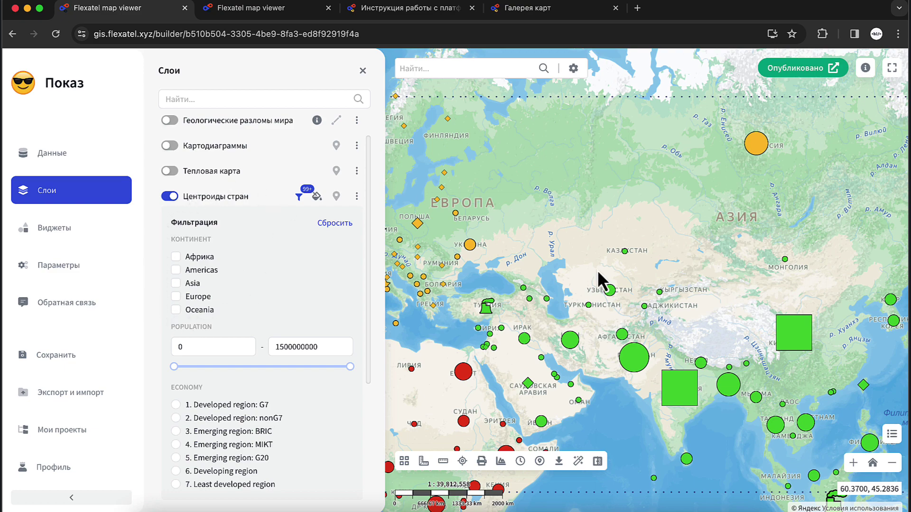
{"action": "left_click_drag", "start_coordinate": [597, 270], "coordinate": [756, 227]}
{"action": "scroll", "coordinate": [756, 227], "scroll_direction": "down", "scroll_amount": 2}
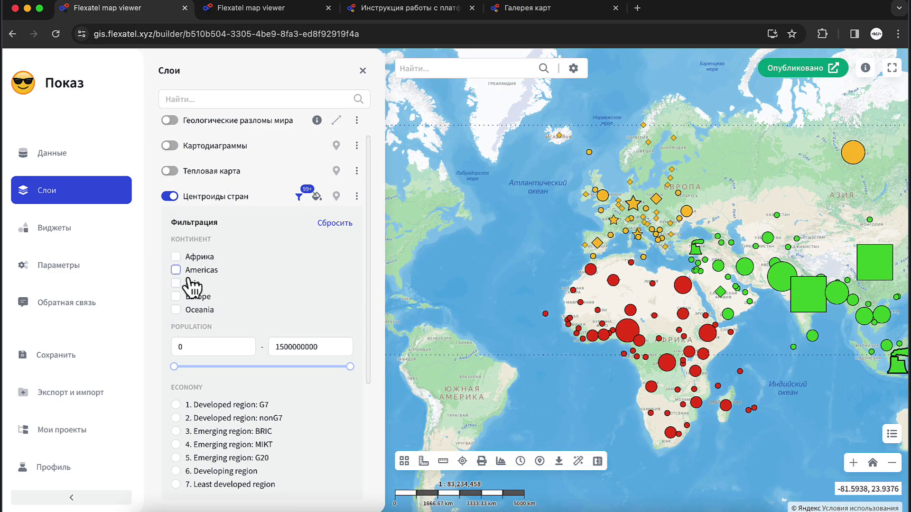
{"action": "left_click", "coordinate": [176, 258]}
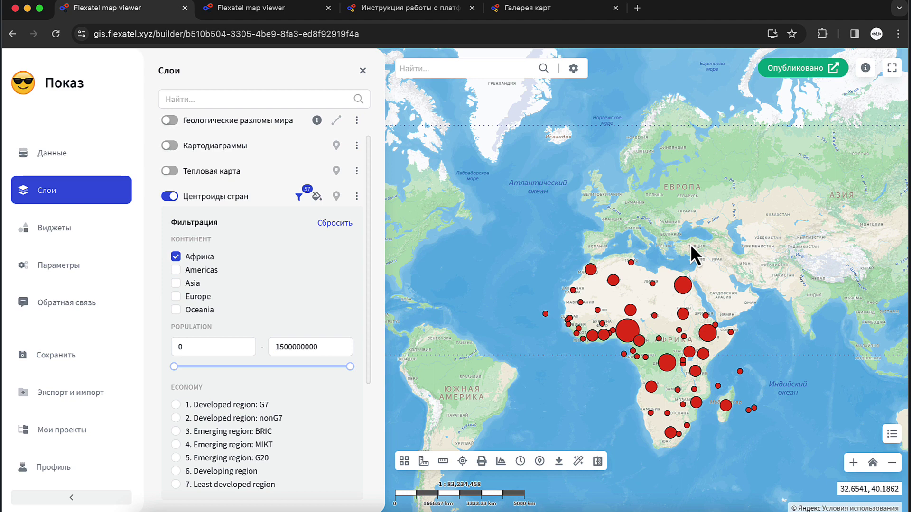
{"action": "left_click_drag", "start_coordinate": [691, 244], "coordinate": [661, 171]}
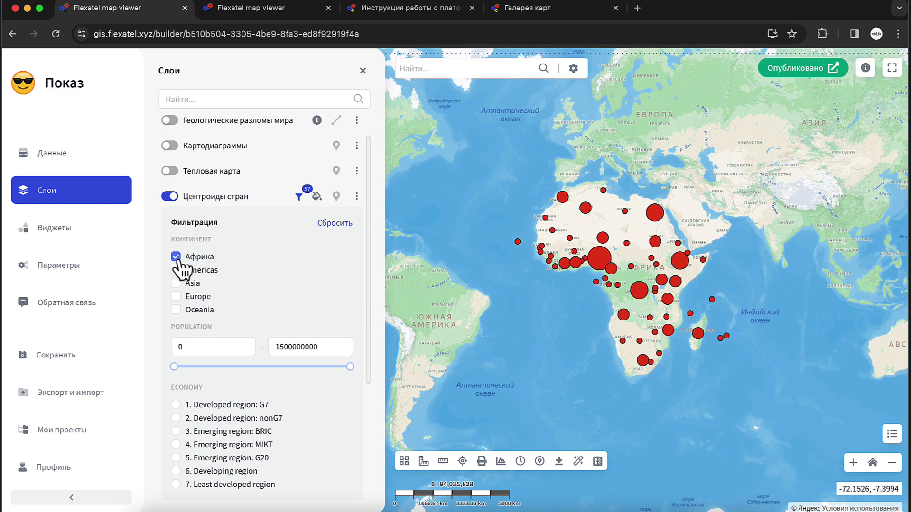
{"action": "left_click", "coordinate": [175, 297]}
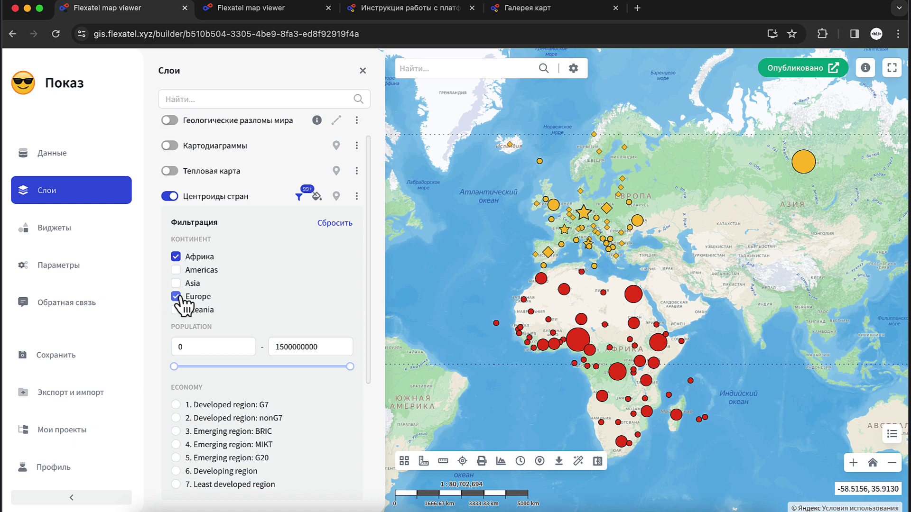
{"action": "left_click", "coordinate": [338, 223]}
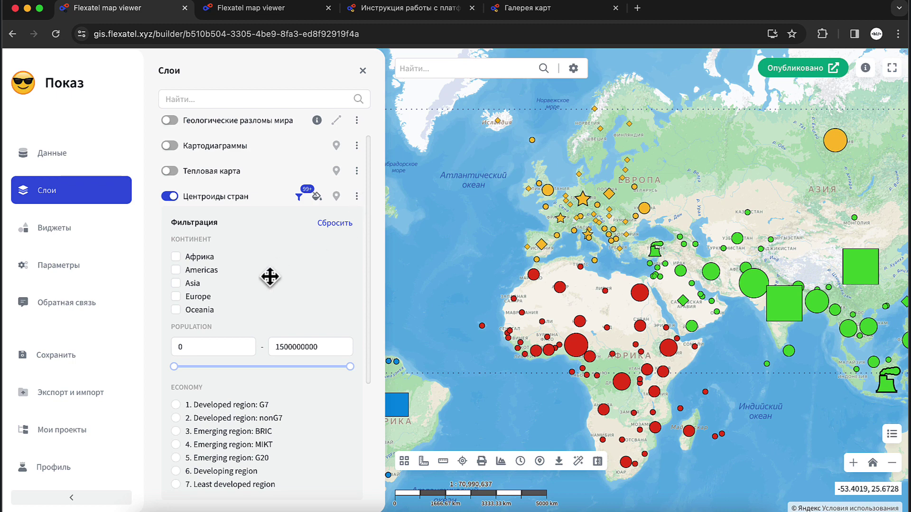
- Raise the lower limit of the population filter to 15410959 and check the remaining country points across the Atlantic
{"action": "scroll", "coordinate": [265, 284], "scroll_direction": "down", "scroll_amount": 1}
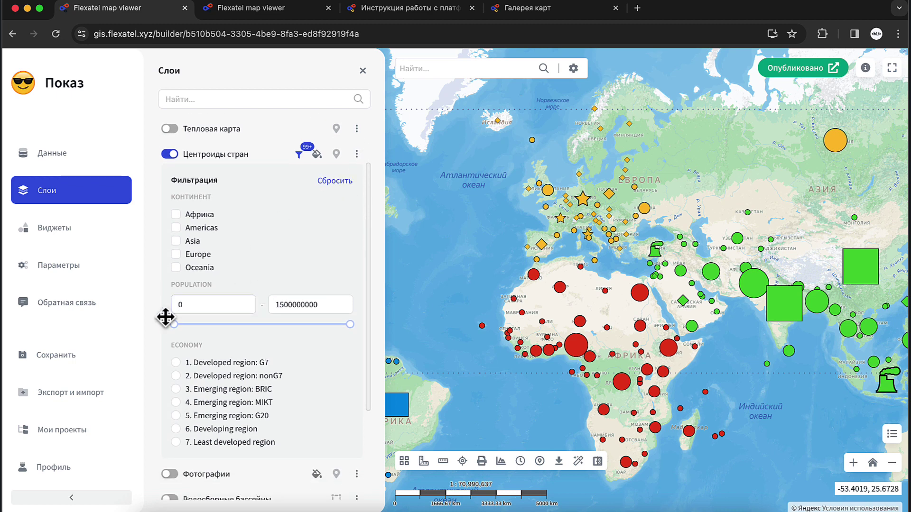
{"action": "left_click", "coordinate": [193, 306]}
{"action": "left_click", "coordinate": [331, 303]}
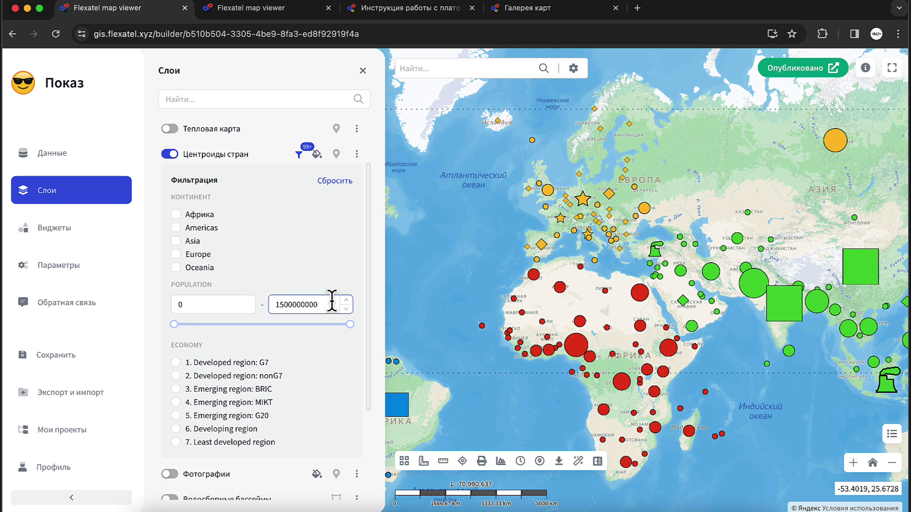
{"action": "left_click", "coordinate": [175, 324]}
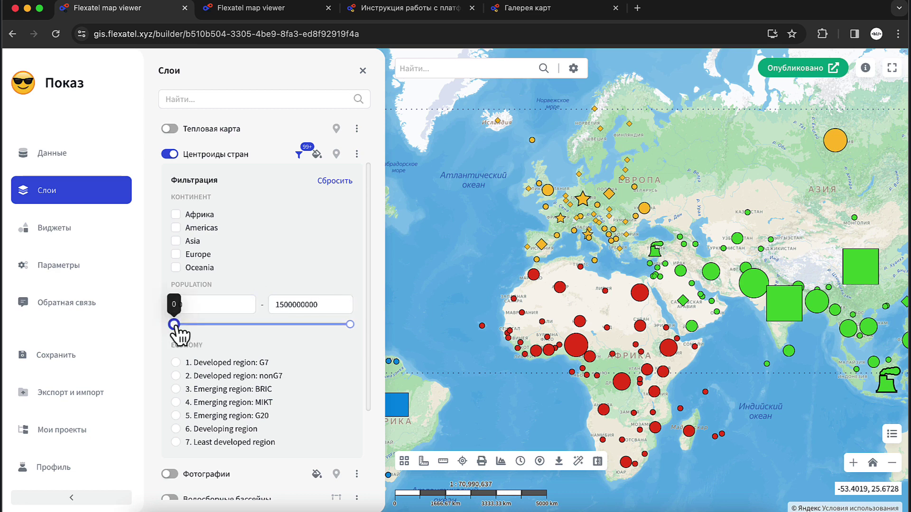
{"action": "left_click_drag", "start_coordinate": [174, 324], "coordinate": [175, 325]}
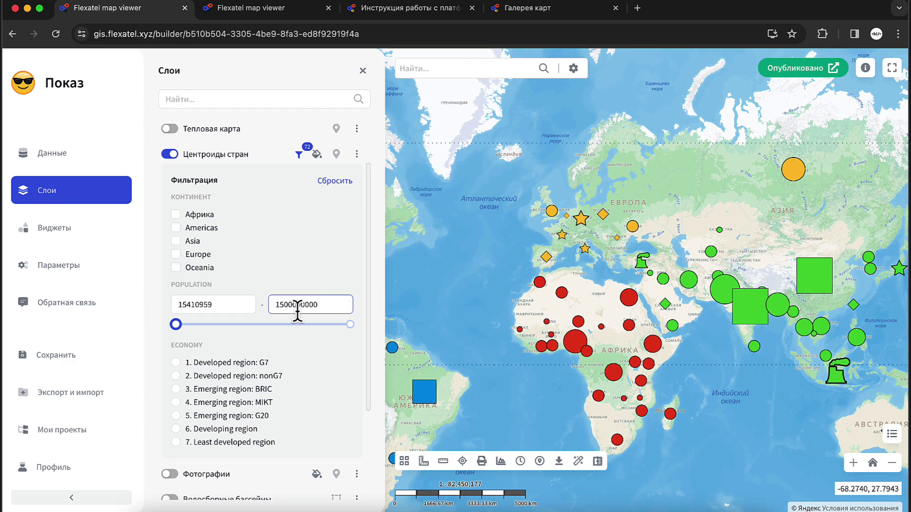
{"action": "left_click_drag", "start_coordinate": [459, 354], "coordinate": [584, 295]}
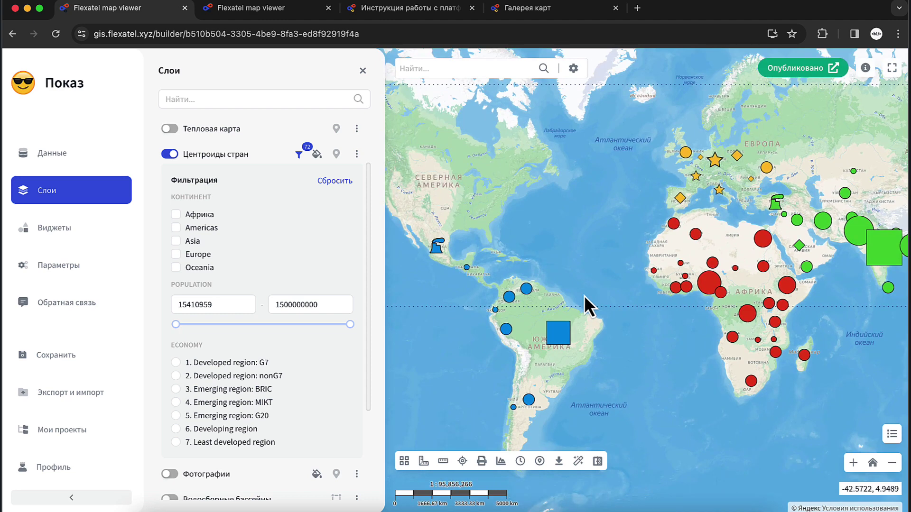
- Raise the population filter's lower limit to 97602740, check the map, and return the limit to 0
{"action": "scroll", "coordinate": [584, 295], "scroll_direction": "down", "scroll_amount": 1}
{"action": "left_click_drag", "start_coordinate": [176, 324], "coordinate": [185, 324]}
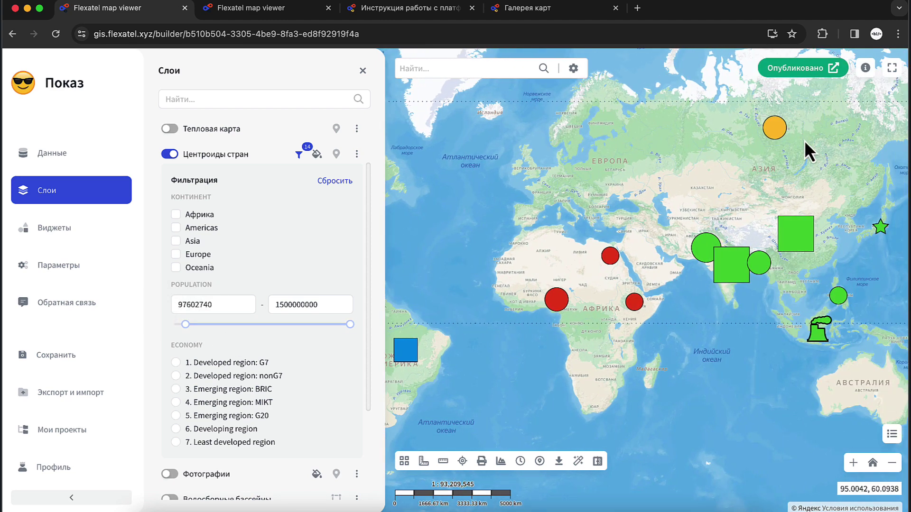
{"action": "mouse_move", "coordinate": [186, 325]}
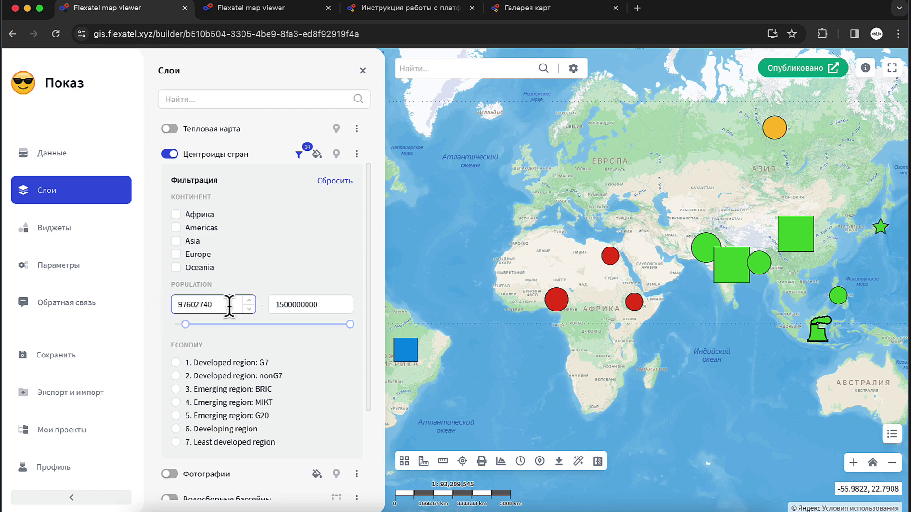
{"action": "left_click_drag", "start_coordinate": [186, 325], "coordinate": [159, 332]}
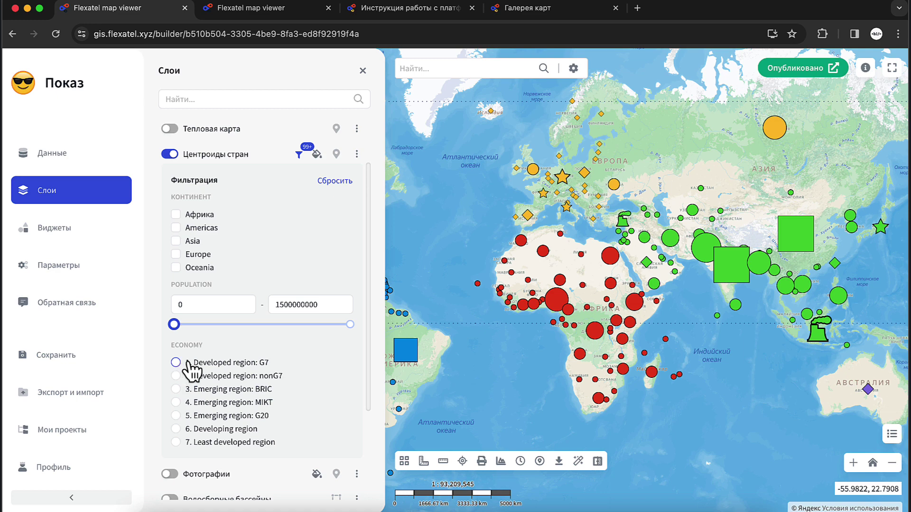
- Filter economy by Developed region: G7 and by Developed region: nonG7, reset the filters and collapse the layer's filter list
{"action": "left_click", "coordinate": [214, 363]}
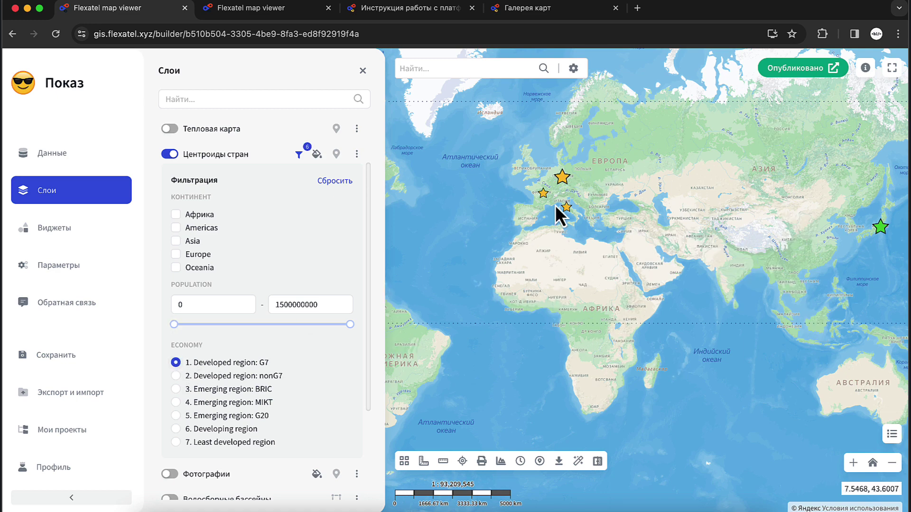
{"action": "mouse_move", "coordinate": [556, 205]}
{"action": "left_mouse_down"}
{"action": "mouse_move", "coordinate": [653, 206]}
{"action": "mouse_move", "coordinate": [584, 198]}
{"action": "mouse_move", "coordinate": [560, 211]}
{"action": "left_mouse_up"}
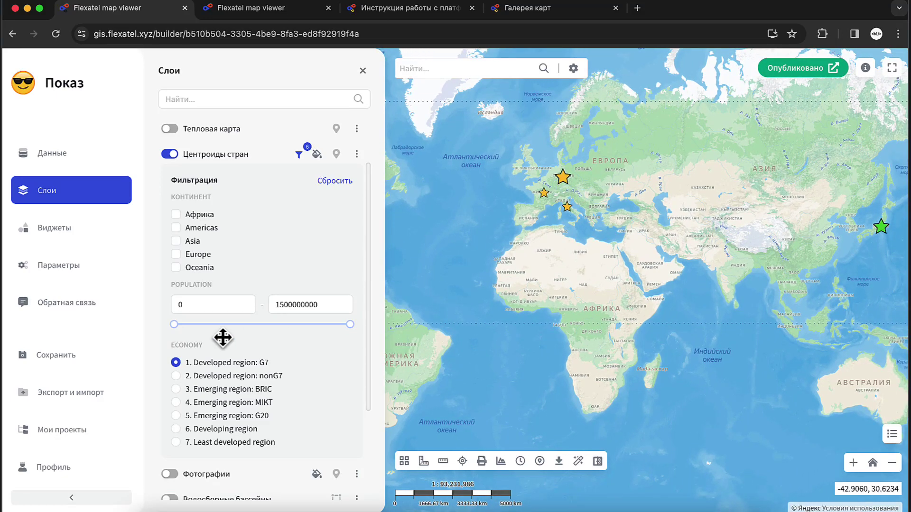
{"action": "left_click", "coordinate": [230, 377]}
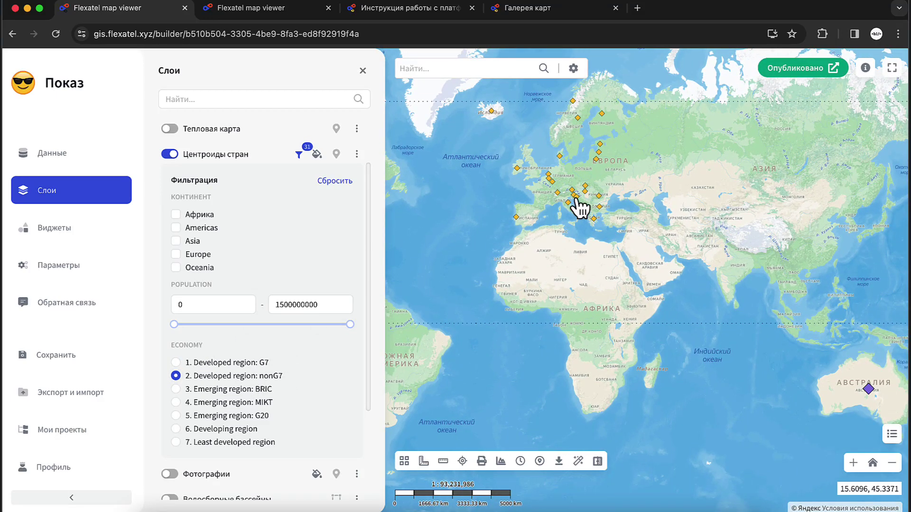
{"action": "scroll", "coordinate": [576, 200], "scroll_direction": "up", "scroll_amount": 2}
{"action": "left_click_drag", "start_coordinate": [578, 207], "coordinate": [574, 292]}
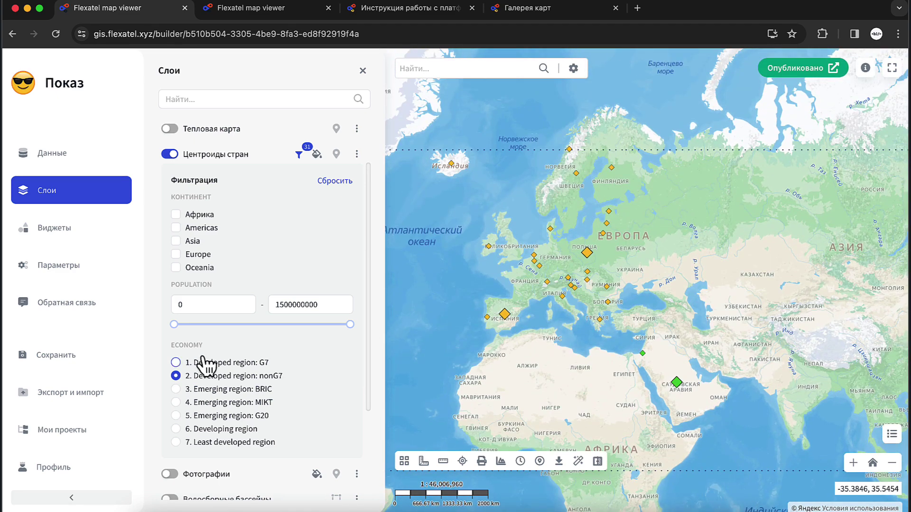
{"action": "left_click", "coordinate": [338, 181]}
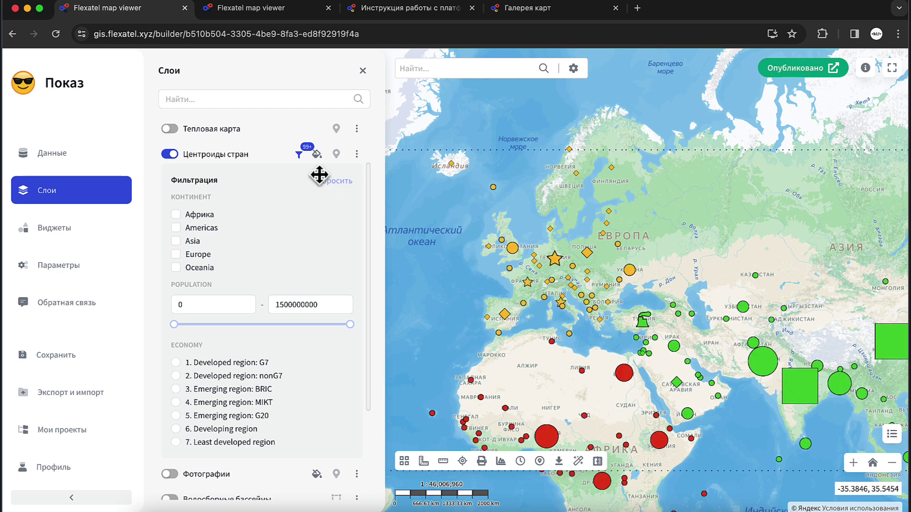
{"action": "left_click", "coordinate": [299, 156]}
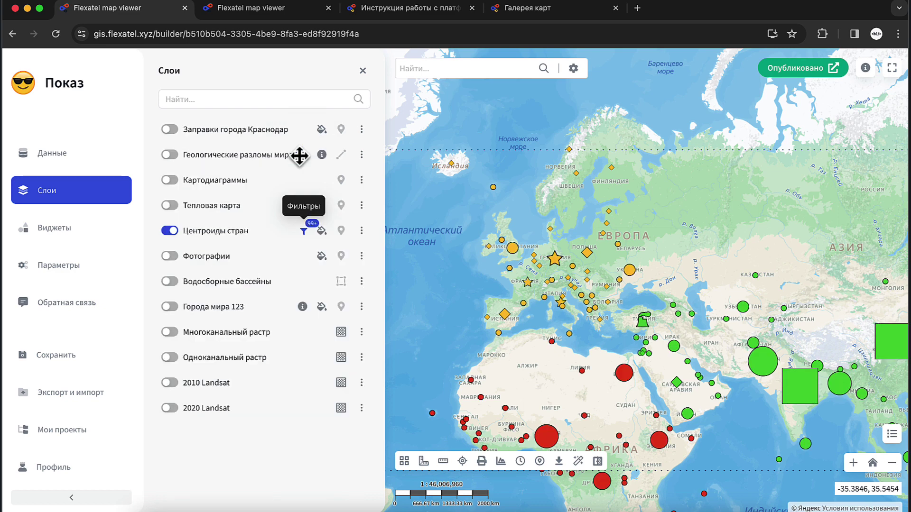
- Reopen the Центроиды стран filtering settings and examine the population filter's display type options and range limits
{"action": "left_click", "coordinate": [361, 231]}
{"action": "left_click", "coordinate": [441, 240]}
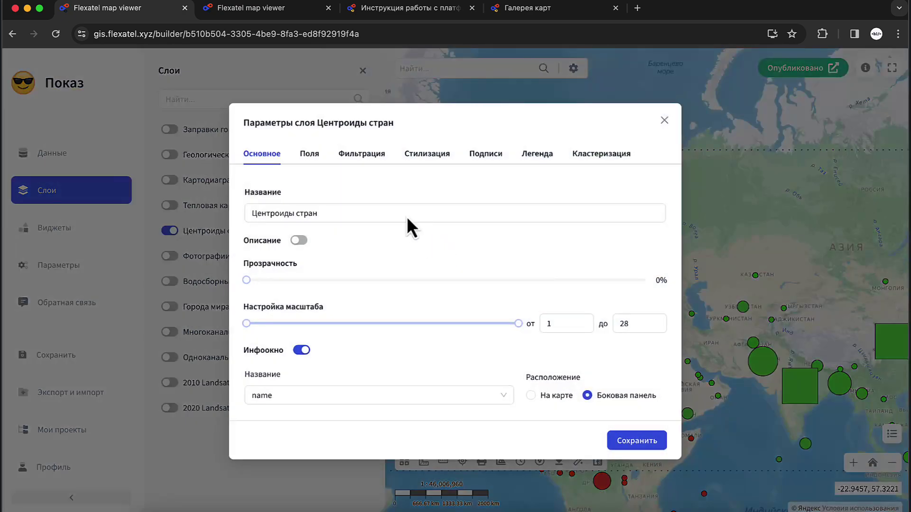
{"action": "left_click", "coordinate": [367, 164]}
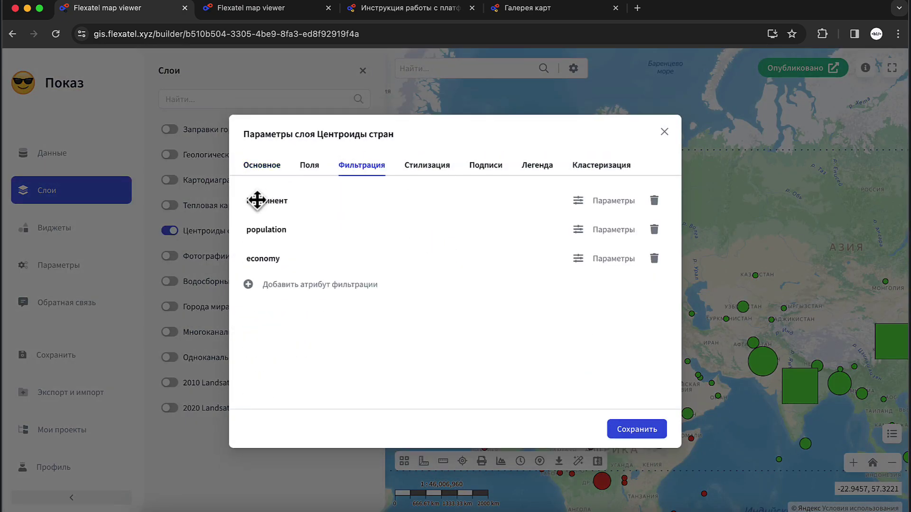
{"action": "left_click", "coordinate": [580, 232]}
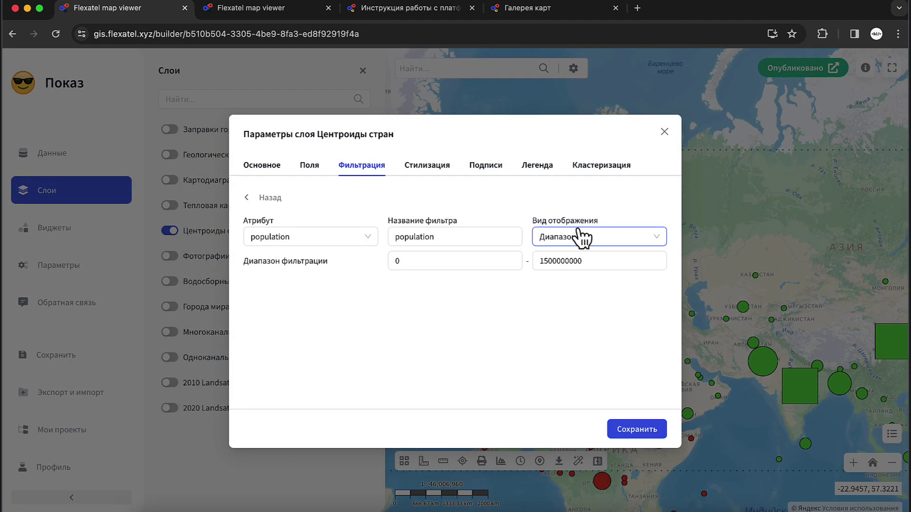
{"action": "left_click", "coordinate": [623, 241]}
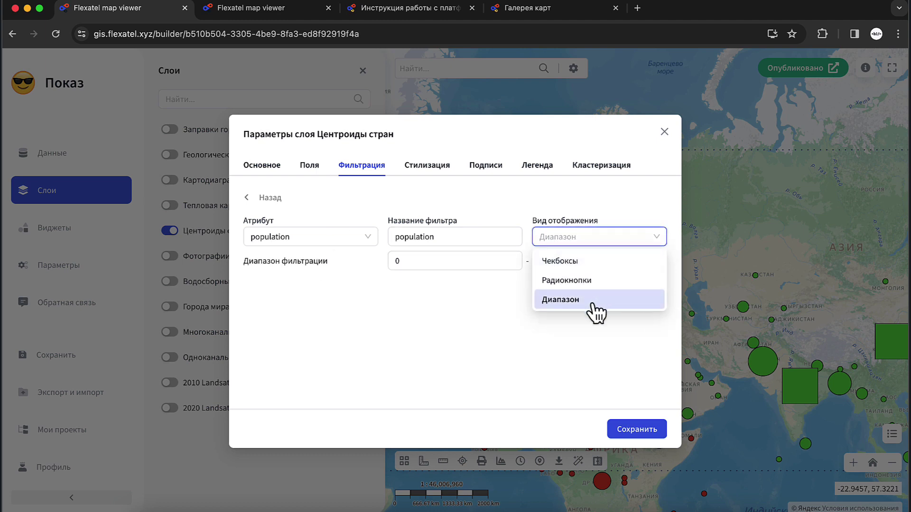
{"action": "left_click", "coordinate": [448, 377]}
{"action": "left_click", "coordinate": [401, 260]}
{"action": "left_click", "coordinate": [600, 260]}
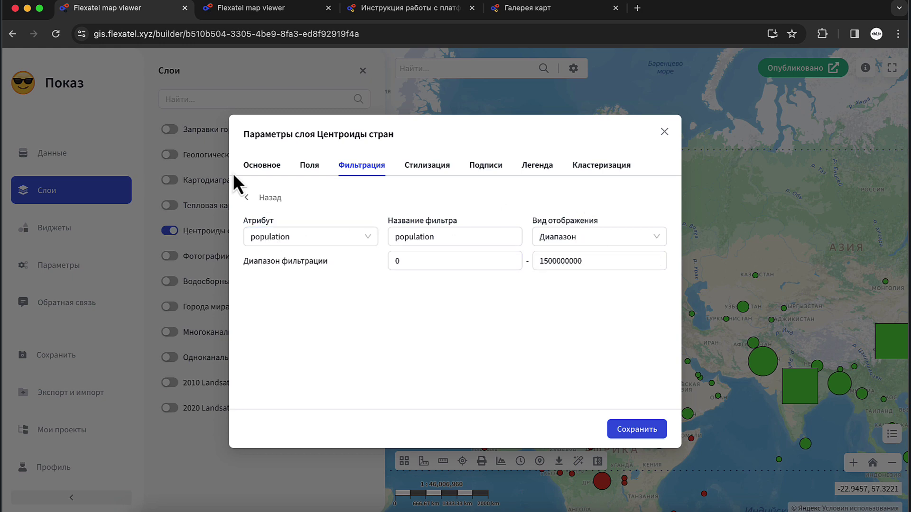
{"action": "left_click", "coordinate": [250, 197]}
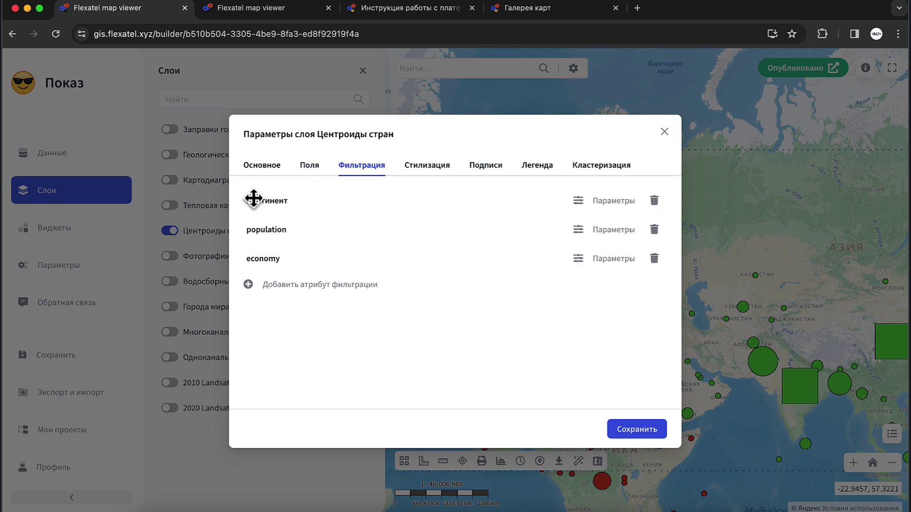
- Review the economy filter's display type, field values and default options
{"action": "left_click", "coordinate": [579, 258]}
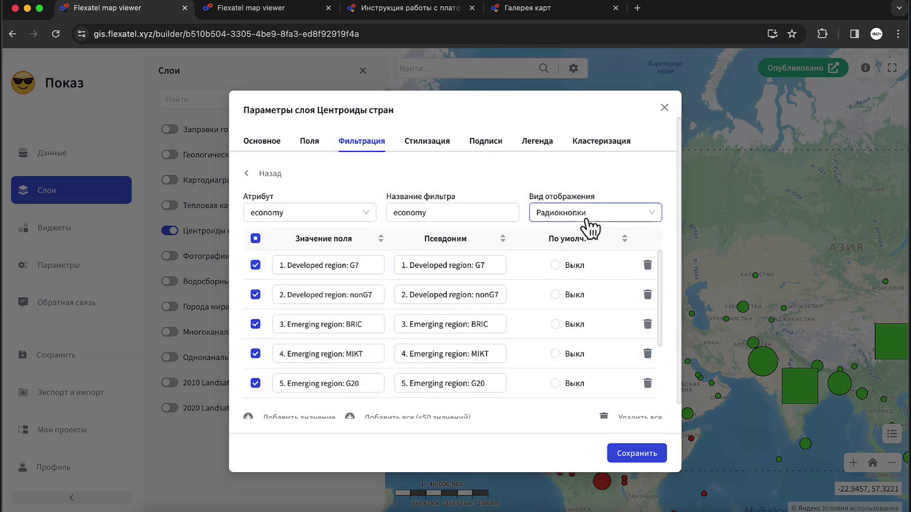
{"action": "scroll", "coordinate": [447, 336], "scroll_direction": "down", "scroll_amount": 3}
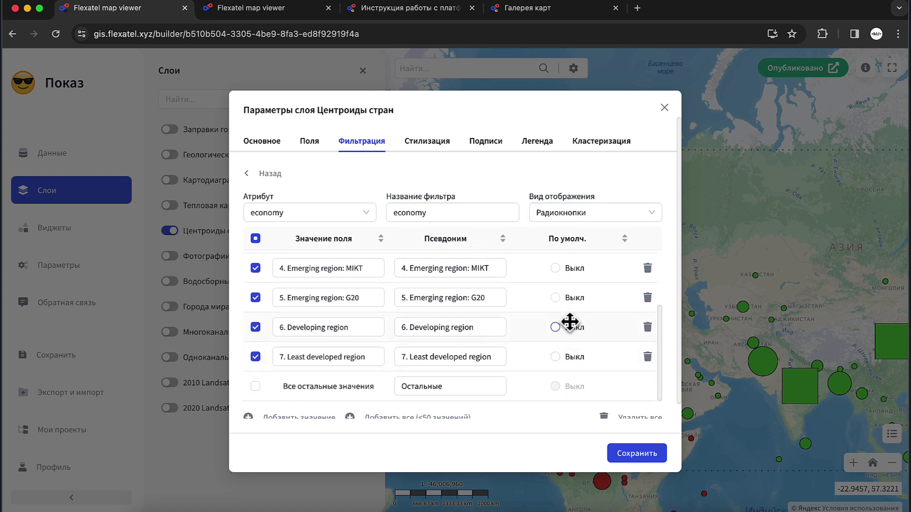
{"action": "scroll", "coordinate": [566, 280], "scroll_direction": "up", "scroll_amount": 3}
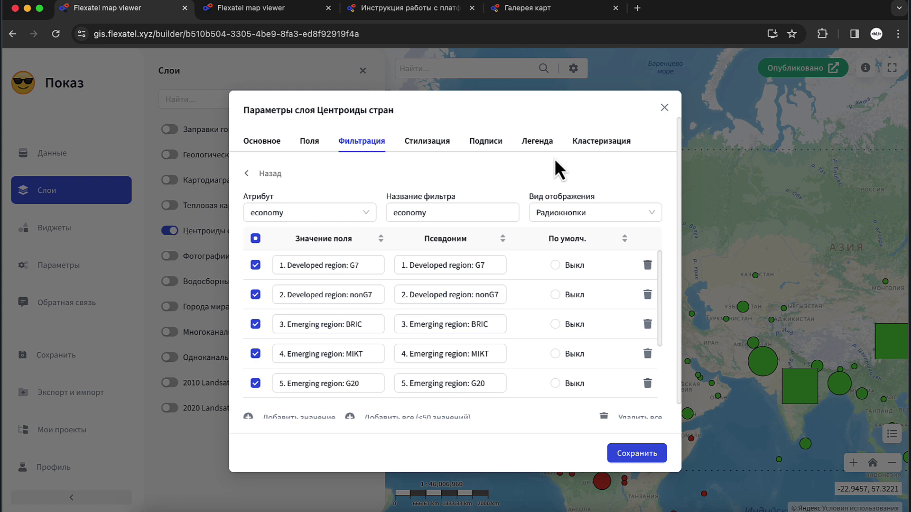
- Turn on object labels for the Центроиды стран layer and take the label text from the name field
{"action": "left_click", "coordinate": [489, 143]}
{"action": "left_click", "coordinate": [348, 203]}
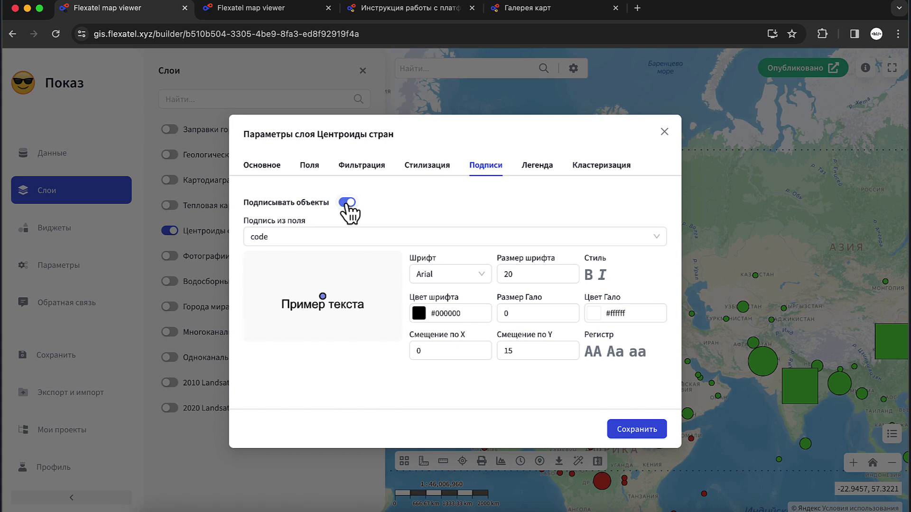
{"action": "left_click", "coordinate": [371, 240]}
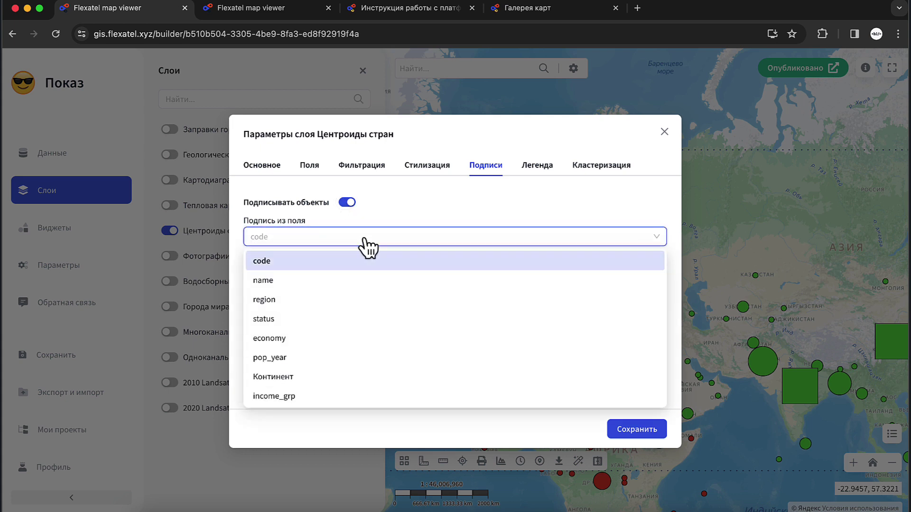
{"action": "left_click", "coordinate": [276, 281]}
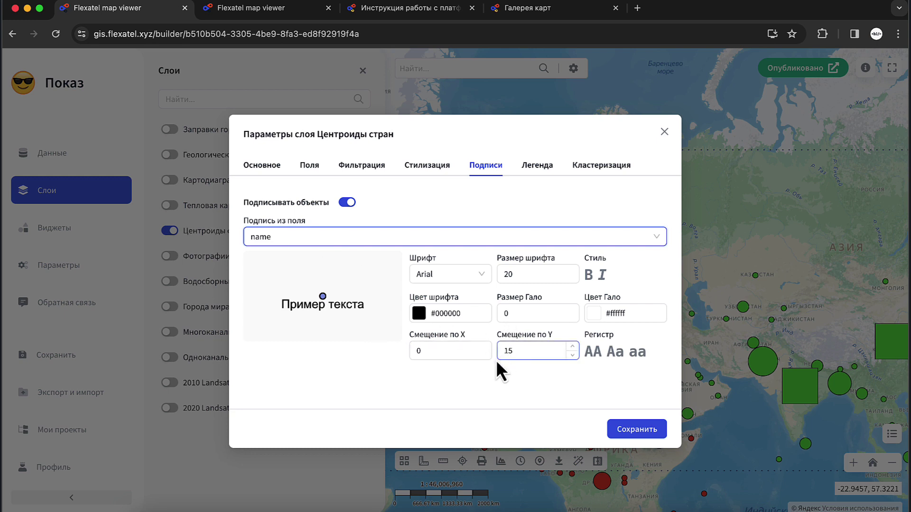
- Set the label's Y offset to -15, try an X offset of 10 and return it to 0
{"action": "left_click", "coordinate": [505, 351]}
{"action": "type", "text": "-"}
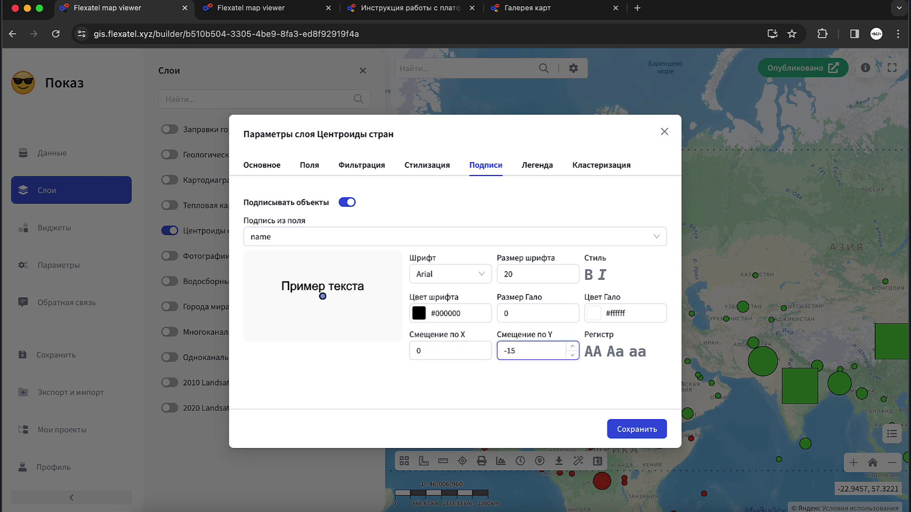
{"action": "left_click", "coordinate": [416, 351]}
{"action": "type", "text": "1"}
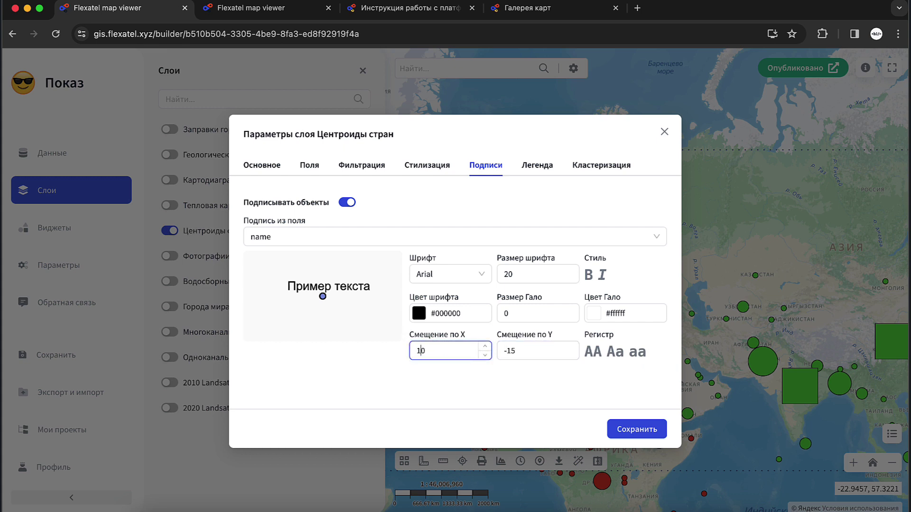
{"action": "key", "text": "BackSpace"}
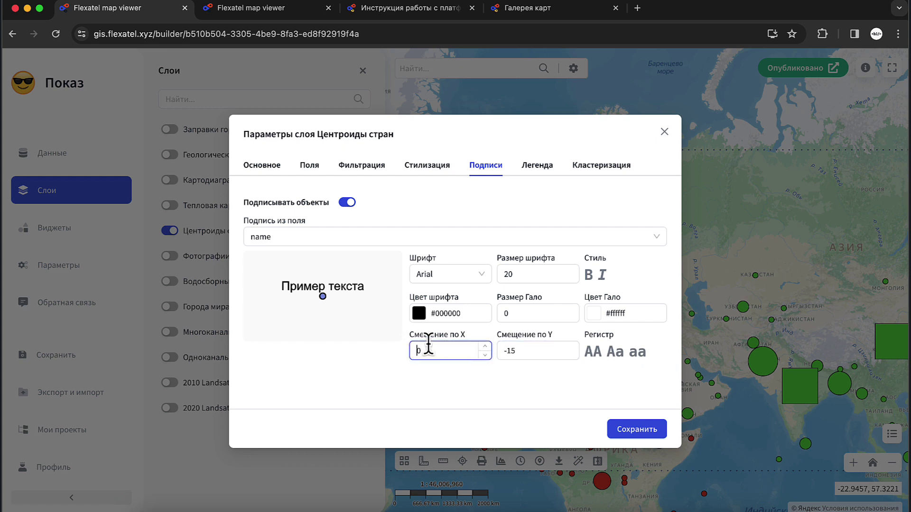
- Set the label halo size to 1 and make the label text bold
{"action": "left_click", "coordinate": [577, 315]}
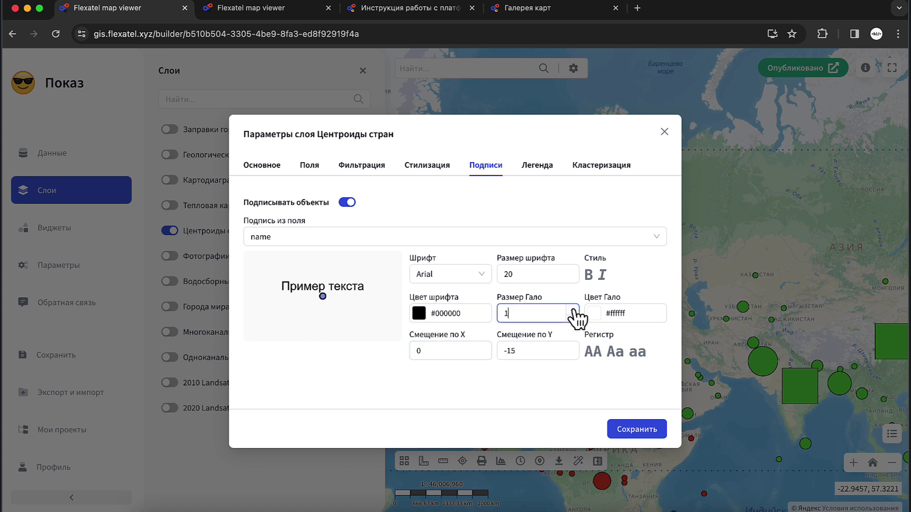
{"action": "left_click", "coordinate": [575, 310]}
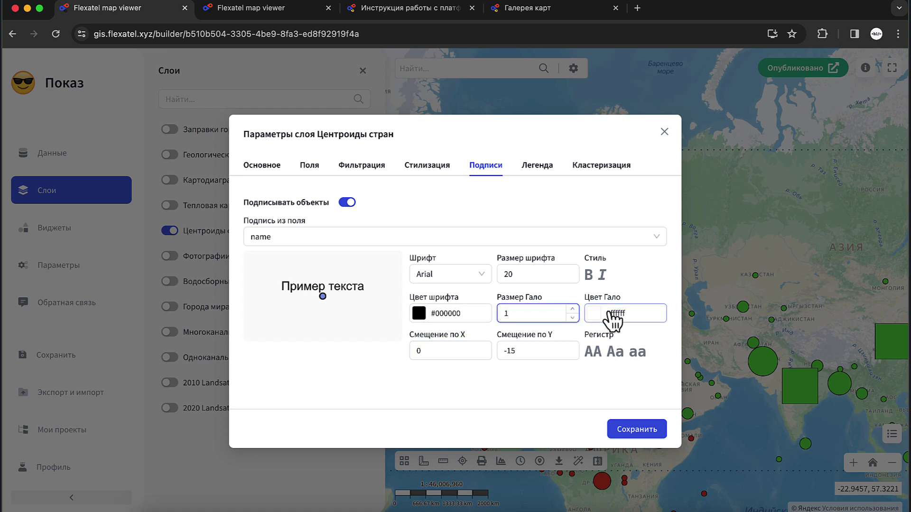
{"action": "left_click", "coordinate": [589, 275]}
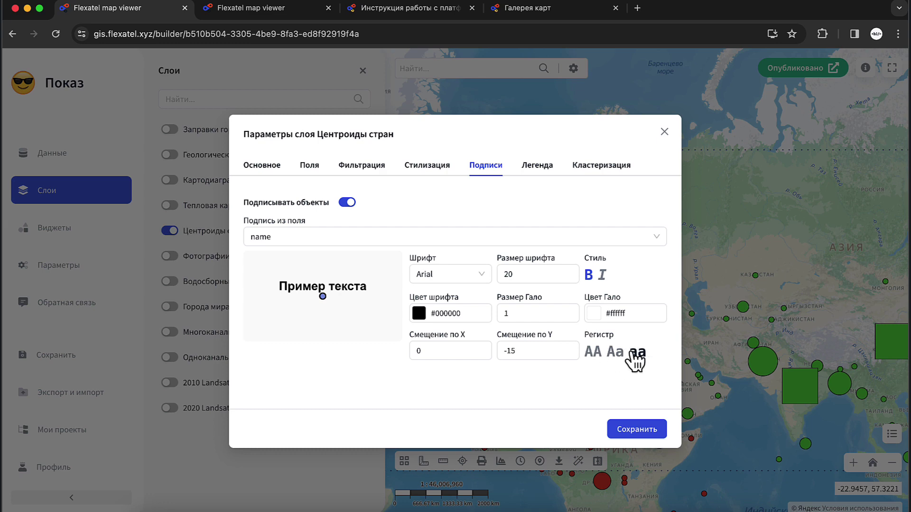
- Try uppercase labels, choose the Aa letter case instead, save the layer and check the labels around the Baltic countries
{"action": "left_click", "coordinate": [594, 354]}
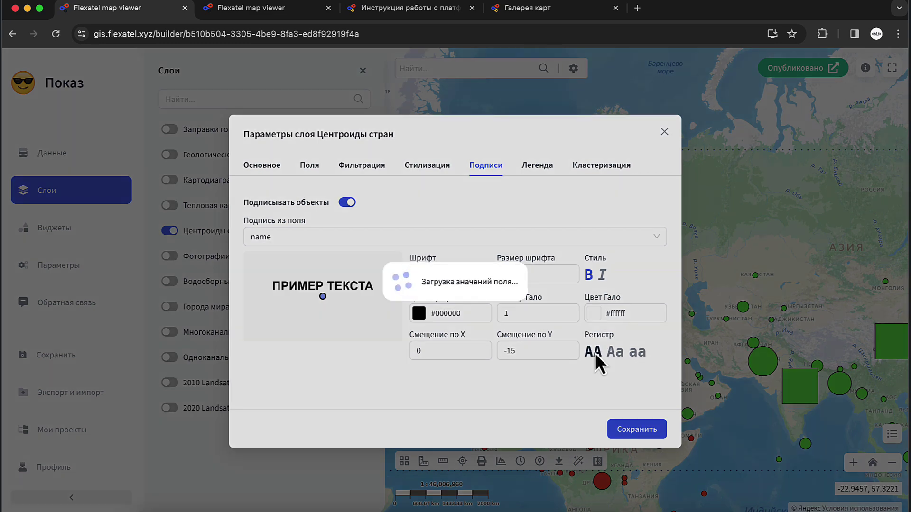
{"action": "left_click", "coordinate": [614, 354]}
{"action": "left_click", "coordinate": [593, 356]}
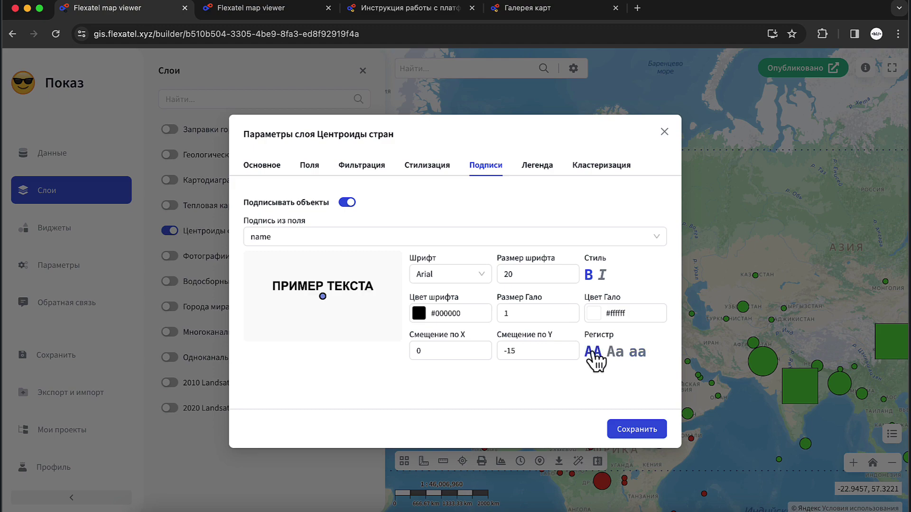
{"action": "left_click", "coordinate": [615, 356]}
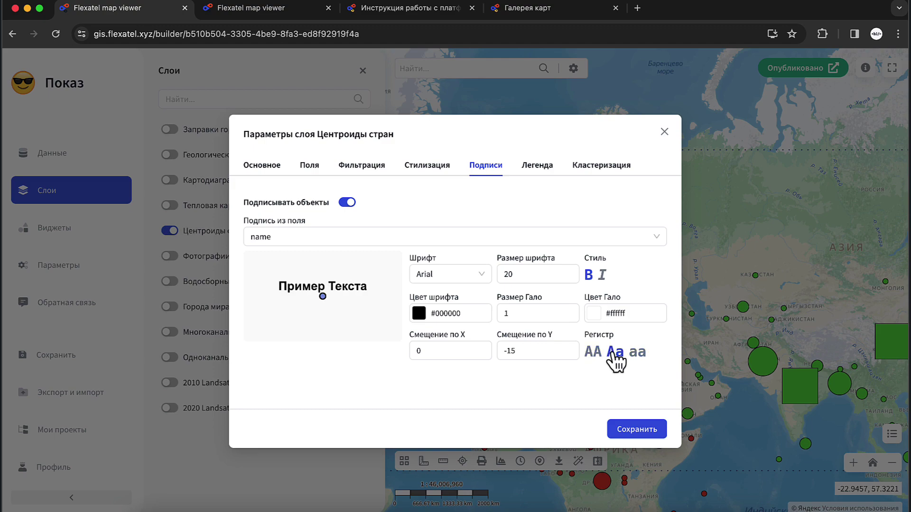
{"action": "left_click", "coordinate": [636, 430]}
{"action": "scroll", "coordinate": [687, 206], "scroll_direction": "up", "scroll_amount": 3}
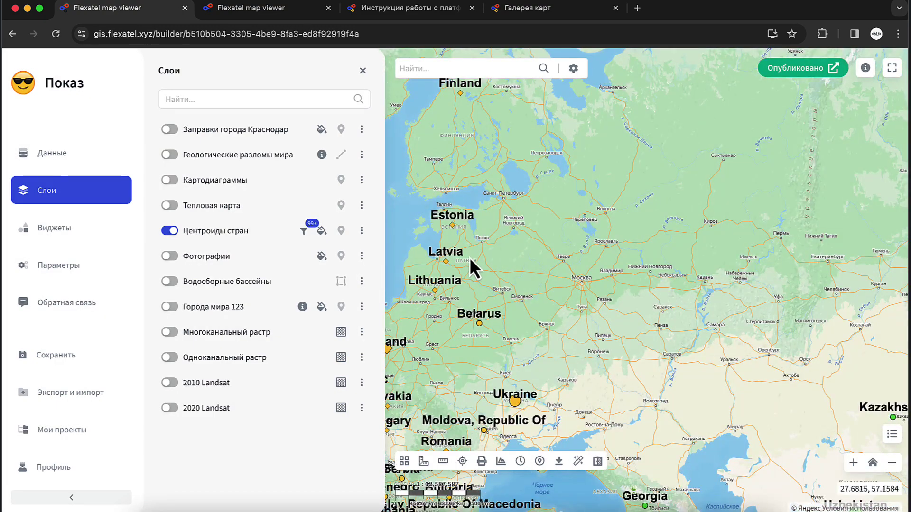
{"action": "left_click_drag", "start_coordinate": [469, 258], "coordinate": [619, 260]}
{"action": "scroll", "coordinate": [619, 260], "scroll_direction": "up", "scroll_amount": 2}
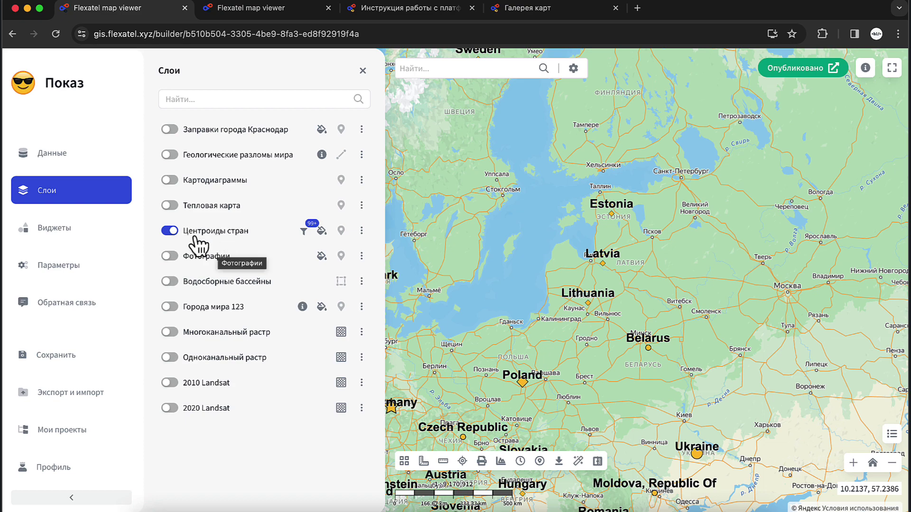
- Hide the Центроиды стран layer and show Геологические разломы мира, focusing the map on the fault lines near Petrozavodsk
{"action": "left_click", "coordinate": [169, 231]}
{"action": "left_click", "coordinate": [172, 155]}
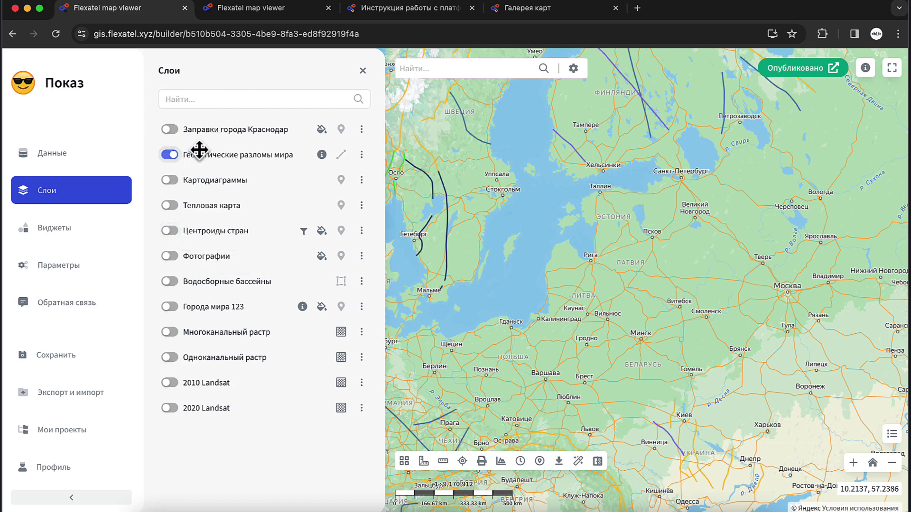
{"action": "left_click_drag", "start_coordinate": [634, 173], "coordinate": [519, 356]}
{"action": "scroll", "coordinate": [640, 284], "scroll_direction": "up", "scroll_amount": 5}
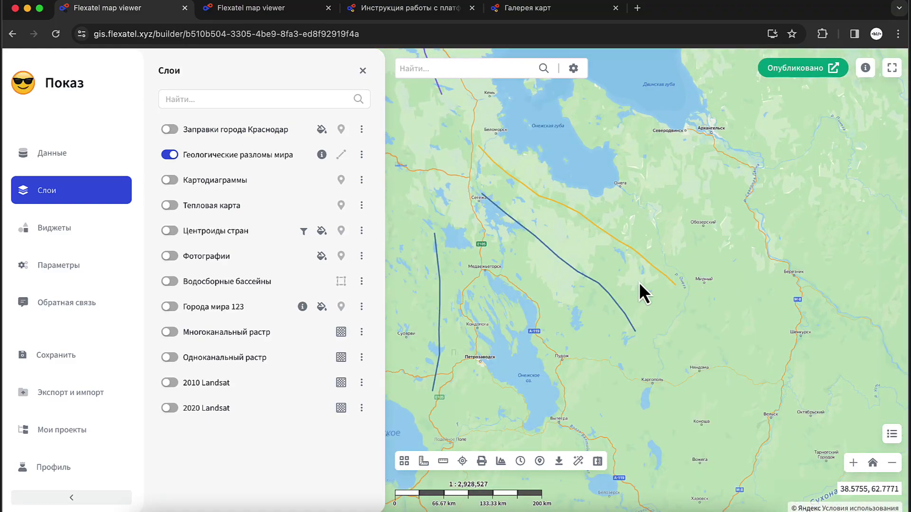
- Open the Геологические разломы мира layer for editing and turn on object labels from the agera field
{"action": "left_click", "coordinate": [361, 154]}
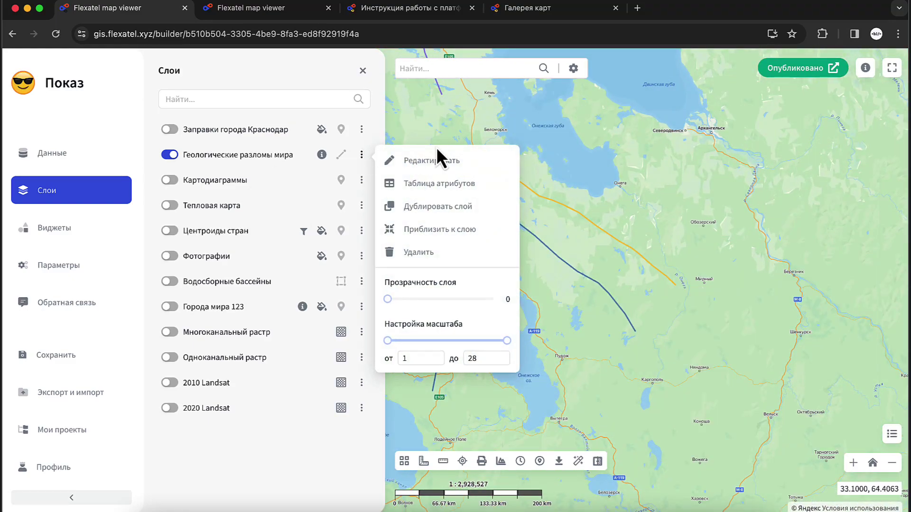
{"action": "left_click", "coordinate": [437, 157]}
{"action": "left_click", "coordinate": [489, 141]}
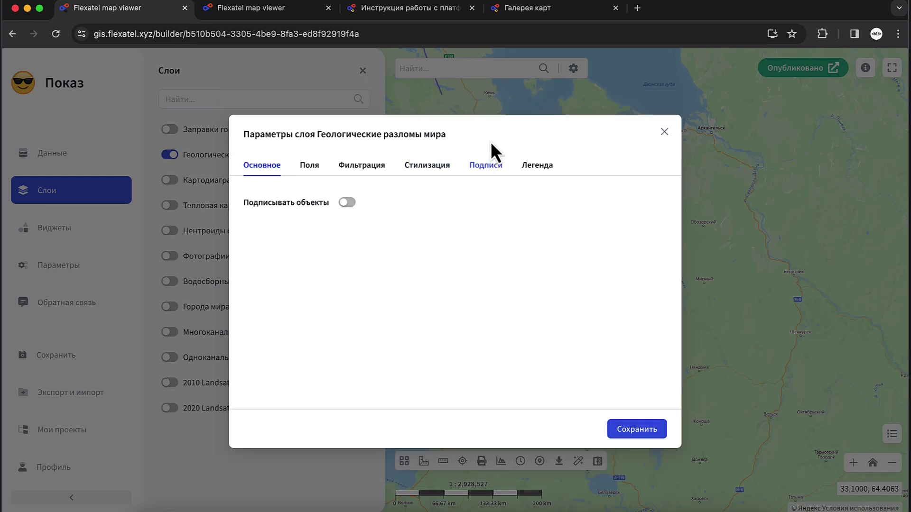
{"action": "left_click", "coordinate": [347, 203]}
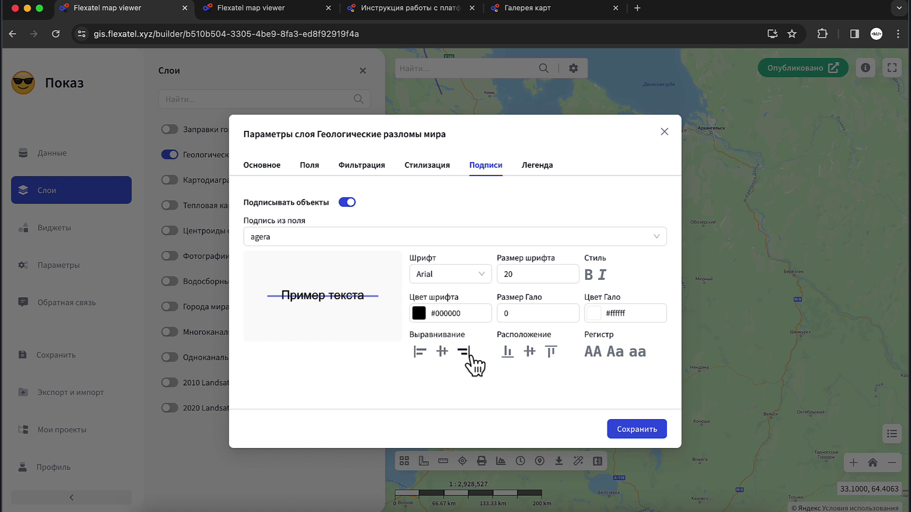
- Compare the label placements below and centred on the line, and place the labels above the line
{"action": "left_click", "coordinate": [507, 354]}
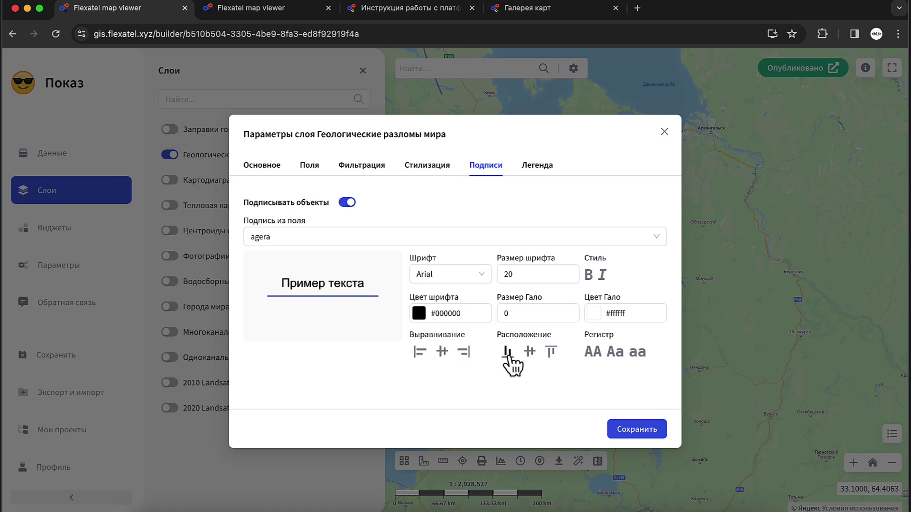
{"action": "left_click", "coordinate": [545, 352]}
{"action": "left_click", "coordinate": [530, 352]}
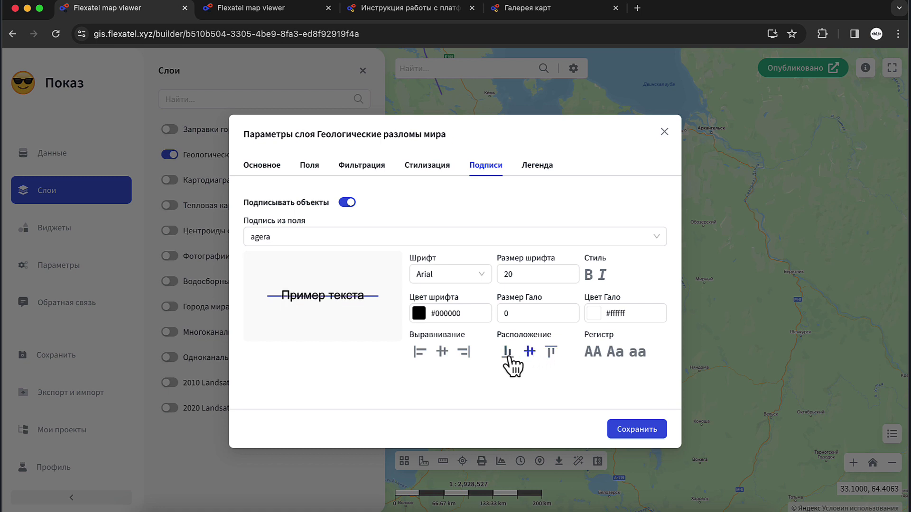
{"action": "left_click", "coordinate": [507, 353]}
- Make the fault line labels bold with a font size of 15 and save the layer settings
{"action": "left_click", "coordinate": [589, 276]}
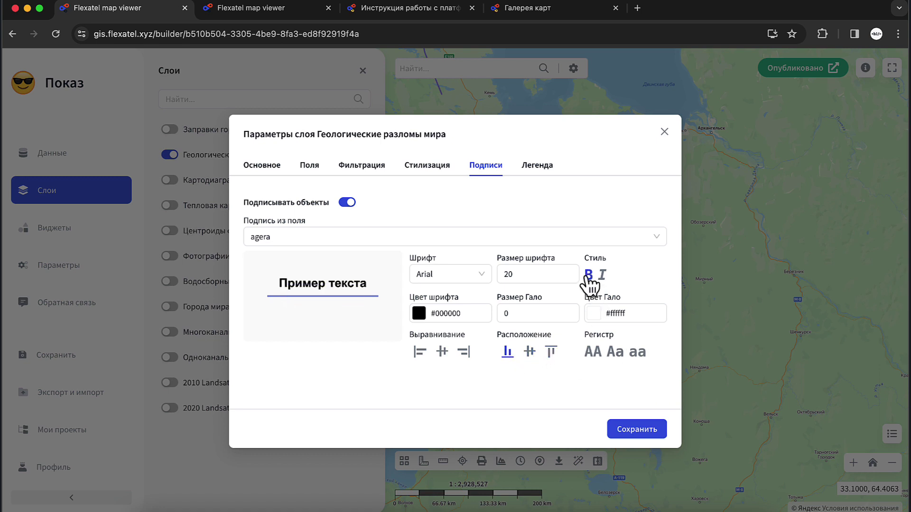
{"action": "double_click", "coordinate": [519, 275]}
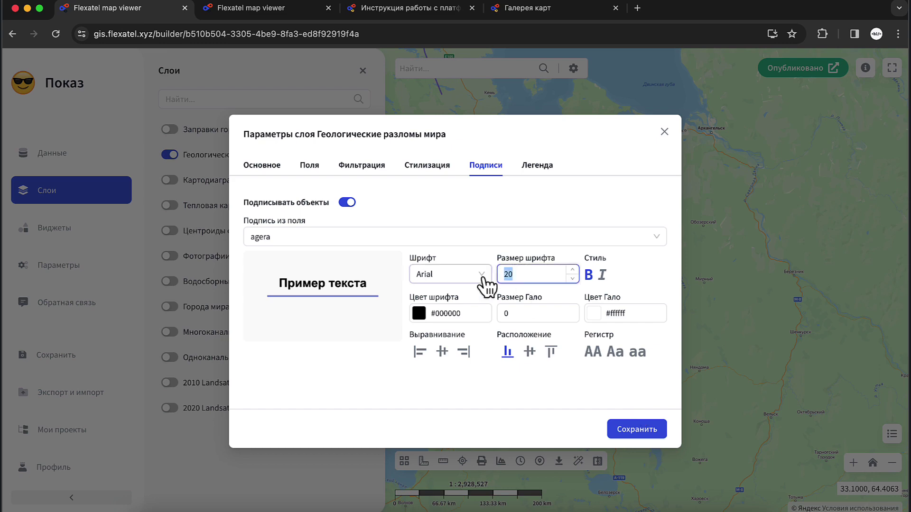
{"action": "type", "text": "15"}
{"action": "left_click", "coordinate": [530, 315]}
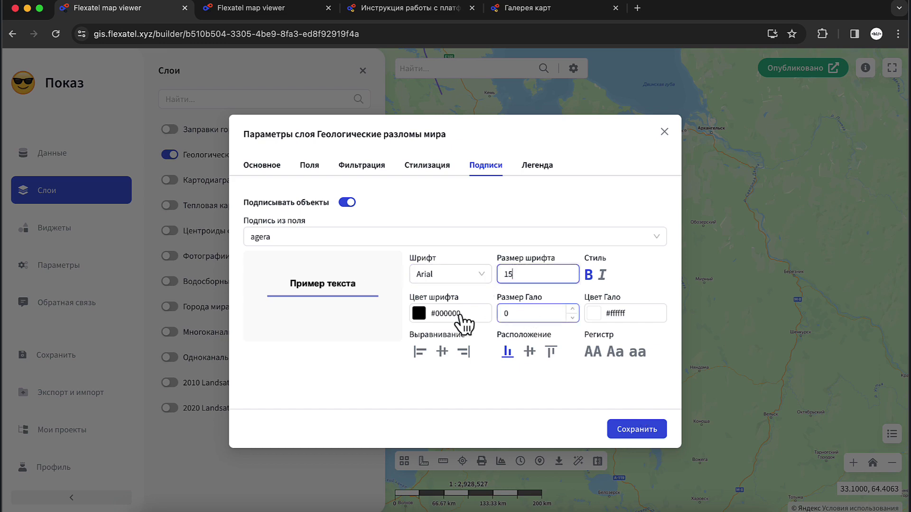
{"action": "left_click", "coordinate": [636, 430]}
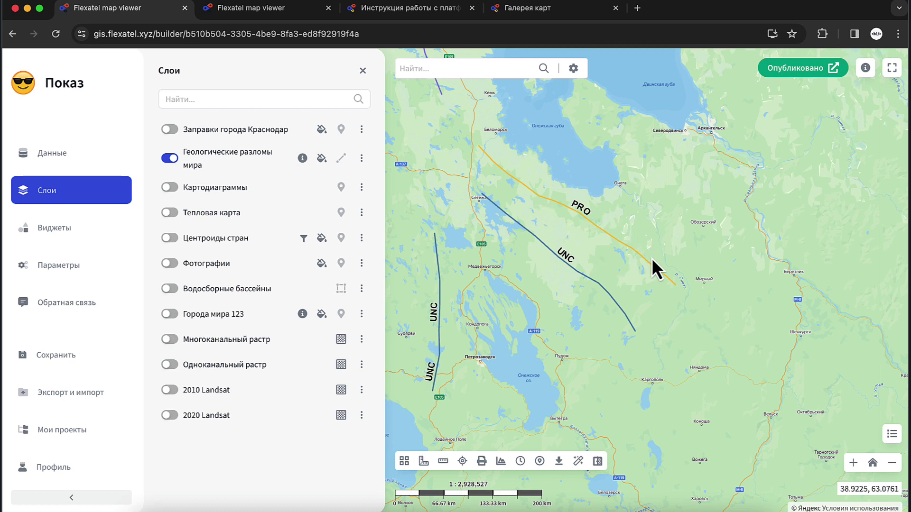
- Hide the Геологические разломы мира layer and show the Одноканальный растр layer
{"action": "left_click", "coordinate": [171, 159]}
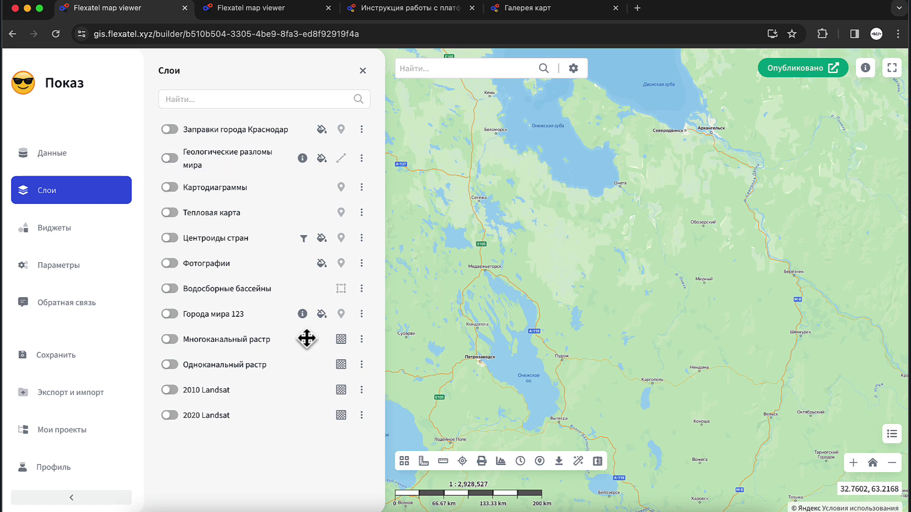
{"action": "left_click", "coordinate": [170, 365]}
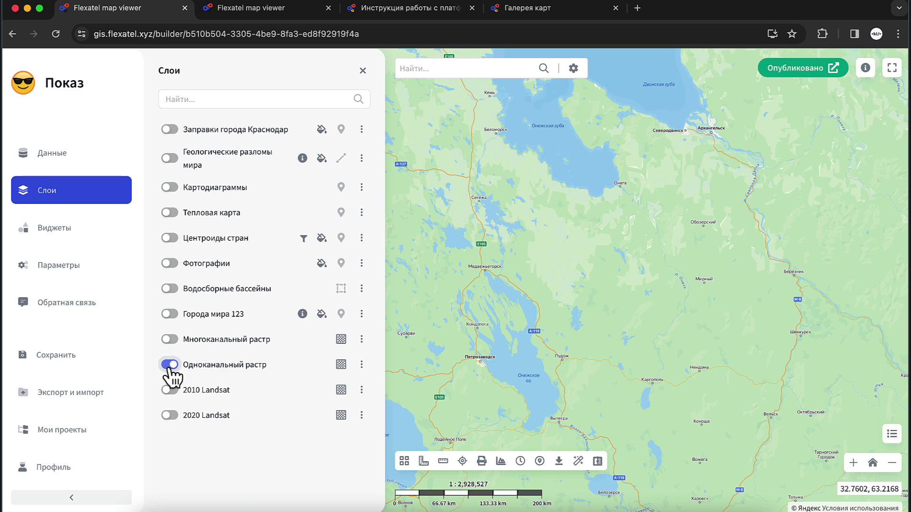
{"action": "left_click", "coordinate": [362, 364]}
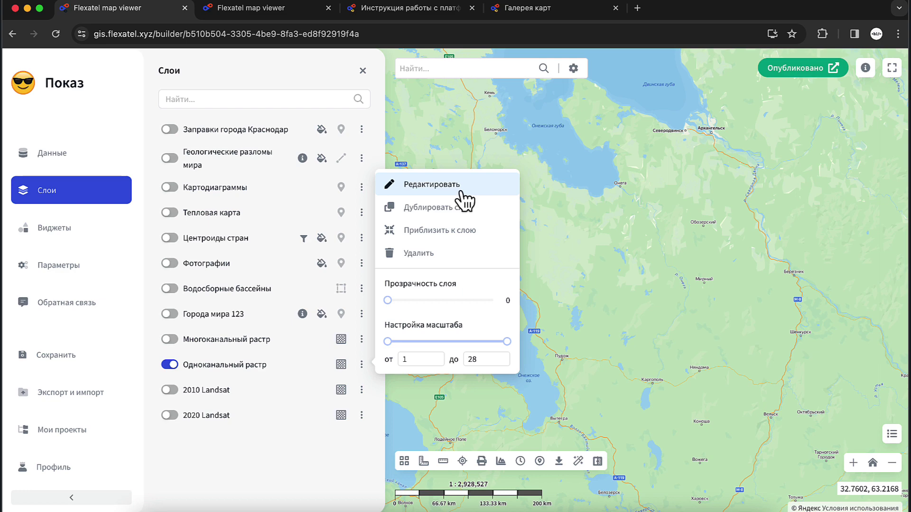
{"action": "left_click", "coordinate": [482, 187]}
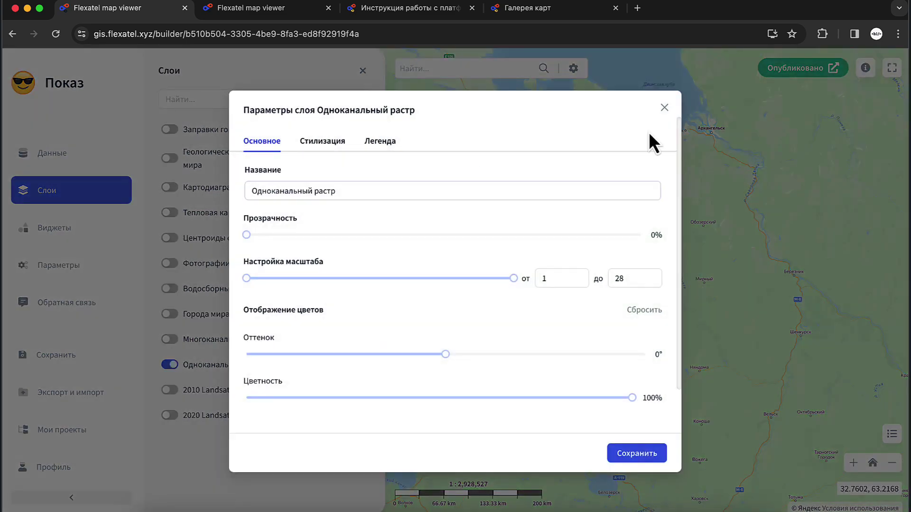
{"action": "left_click", "coordinate": [664, 108]}
- Zoom the map to the extent of the Одноканальный растр layer so the whole raster fits in view
{"action": "left_click", "coordinate": [362, 364]}
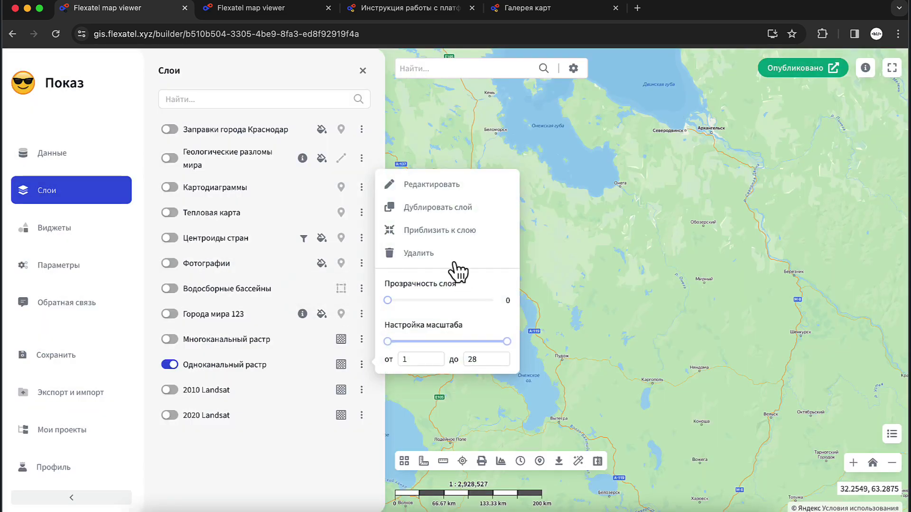
{"action": "left_click", "coordinate": [450, 231]}
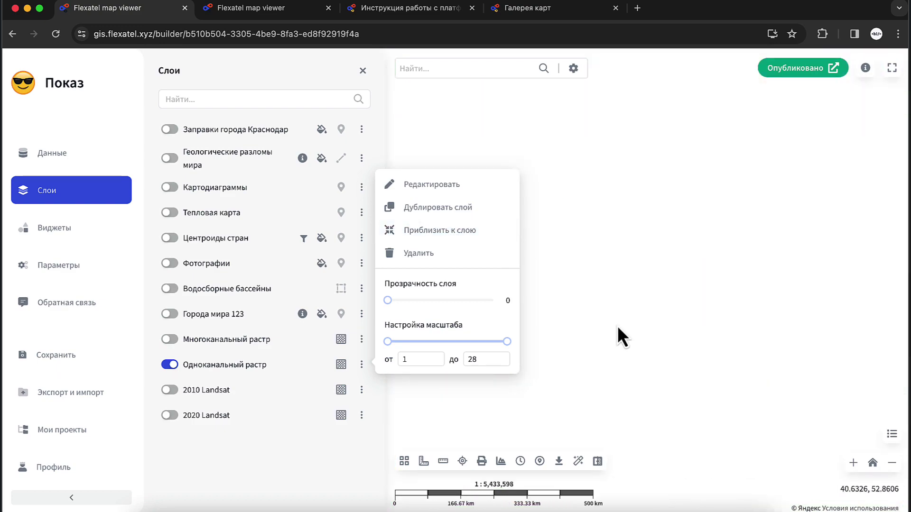
{"action": "scroll", "coordinate": [580, 320], "scroll_direction": "down", "scroll_amount": 1}
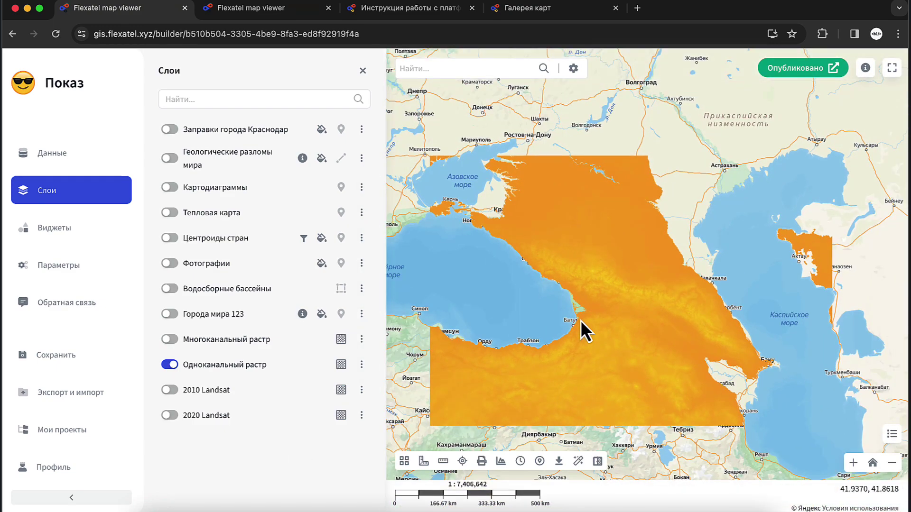
- Open the settings of the Одноканальный растр layer and review its general and legend options
{"action": "left_click", "coordinate": [361, 365]}
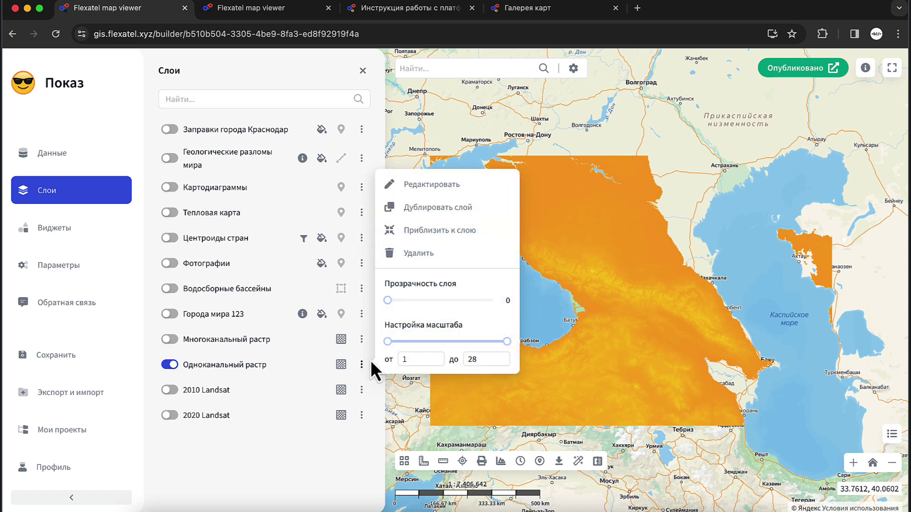
{"action": "left_click", "coordinate": [467, 185]}
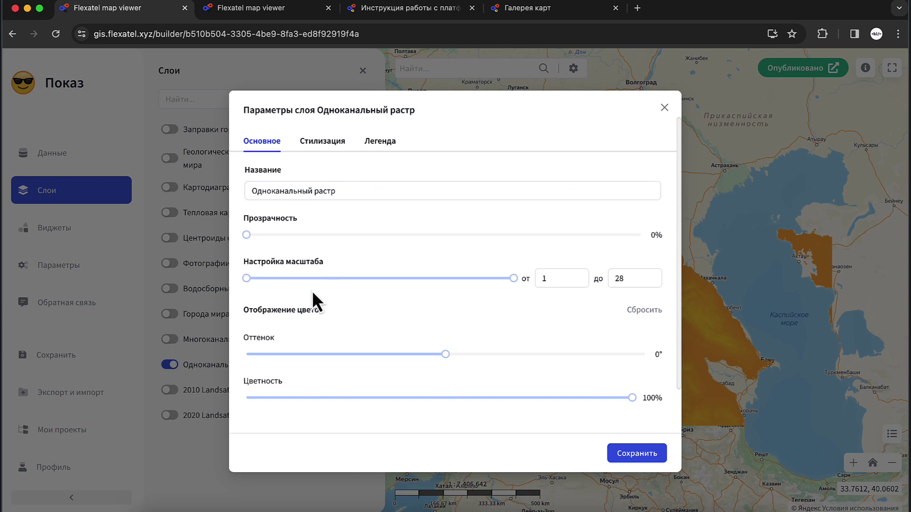
{"action": "scroll", "coordinate": [400, 390], "scroll_direction": "down", "scroll_amount": 1}
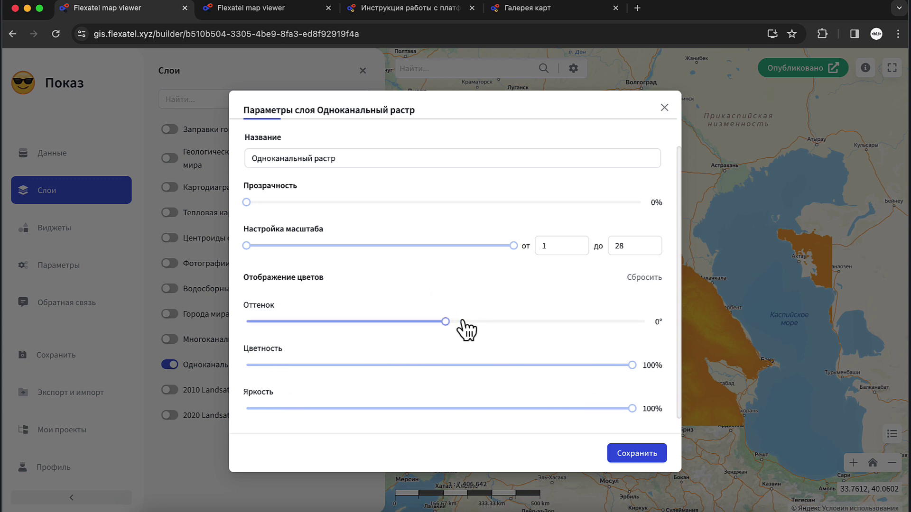
{"action": "scroll", "coordinate": [392, 279], "scroll_direction": "up", "scroll_amount": 1}
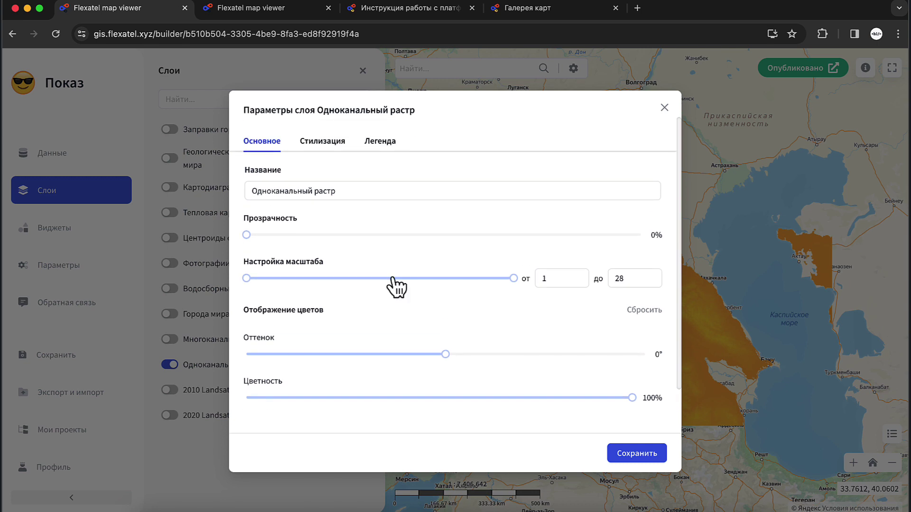
{"action": "left_click", "coordinate": [381, 145]}
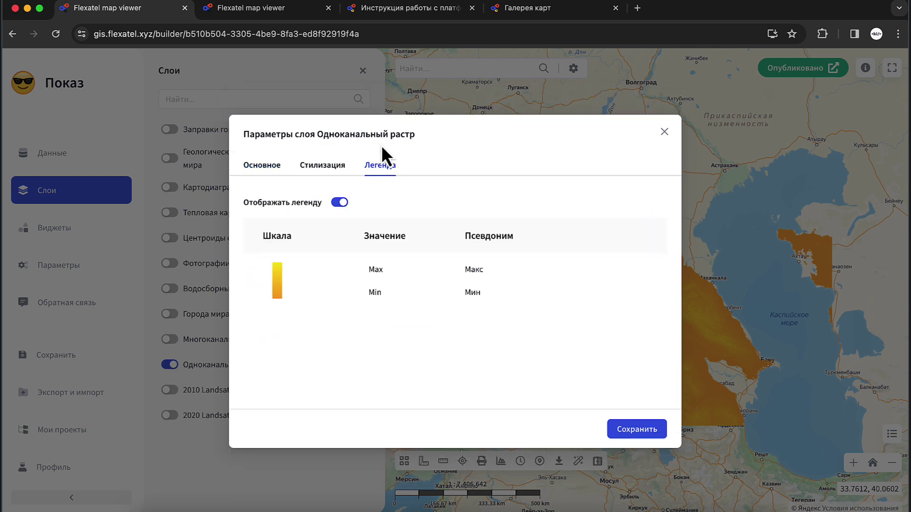
- Examine the gradient styling options of the Одноканальный растр layer, including the channel choice and raster value range
{"action": "left_click", "coordinate": [324, 169]}
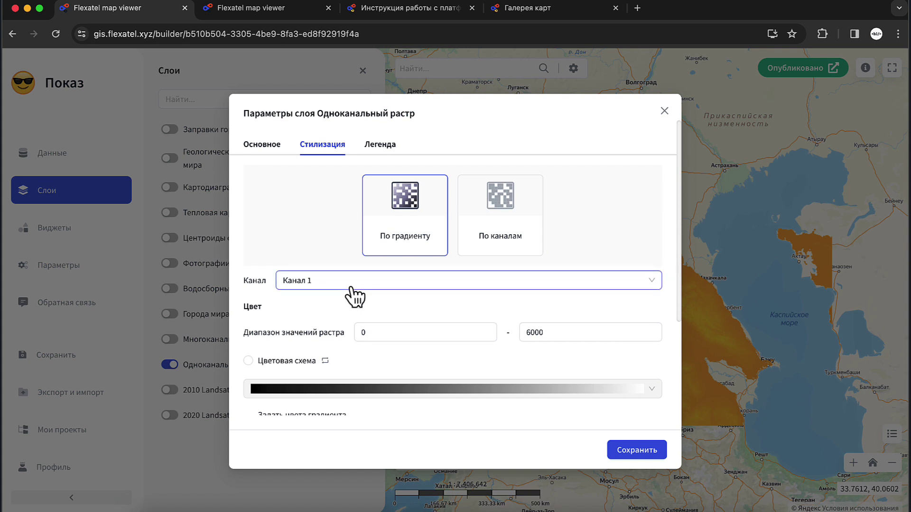
{"action": "scroll", "coordinate": [307, 224], "scroll_direction": "down", "scroll_amount": 2}
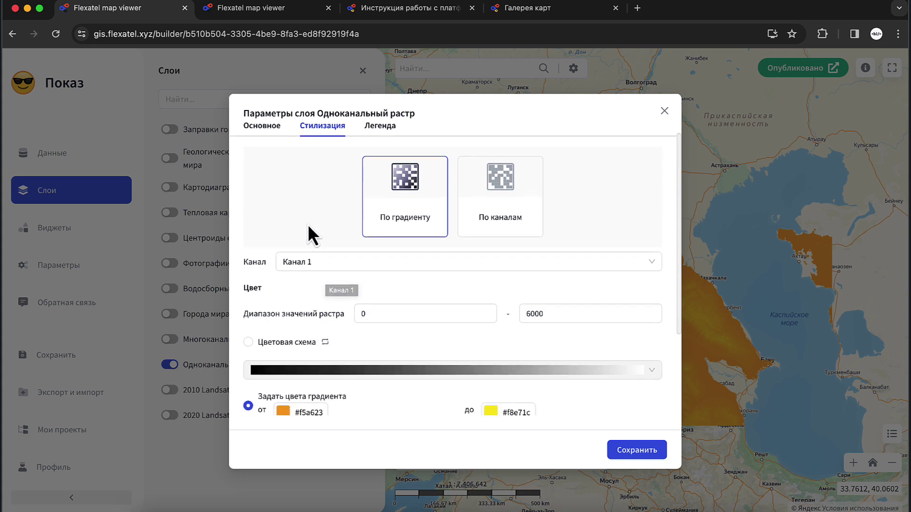
{"action": "left_click", "coordinate": [378, 253]}
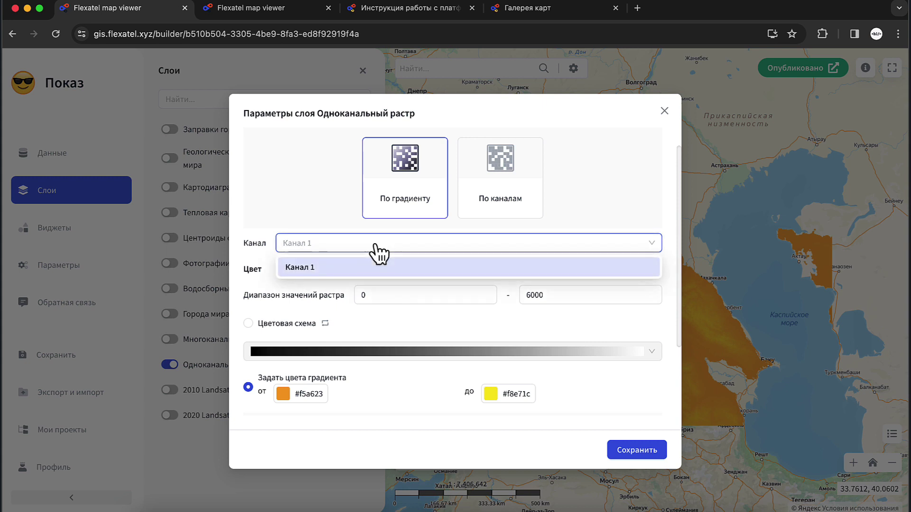
{"action": "left_click", "coordinate": [375, 246]}
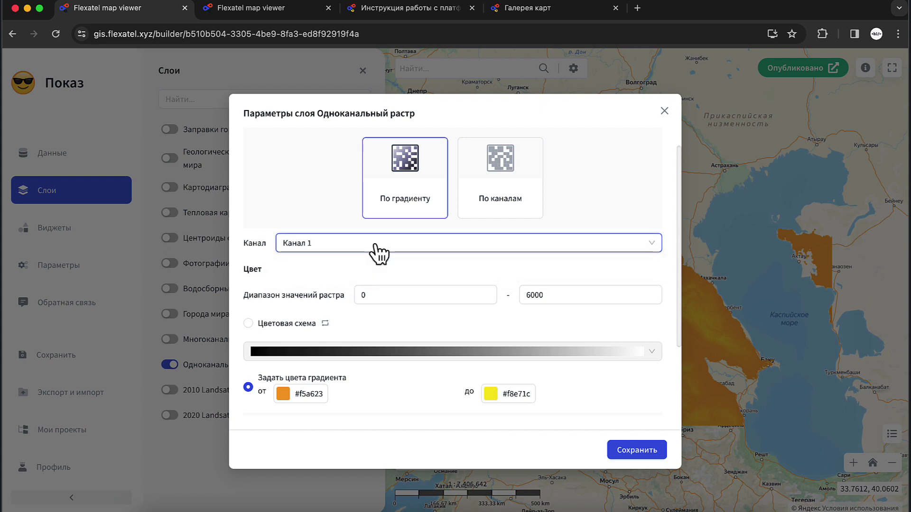
{"action": "left_click", "coordinate": [356, 294]}
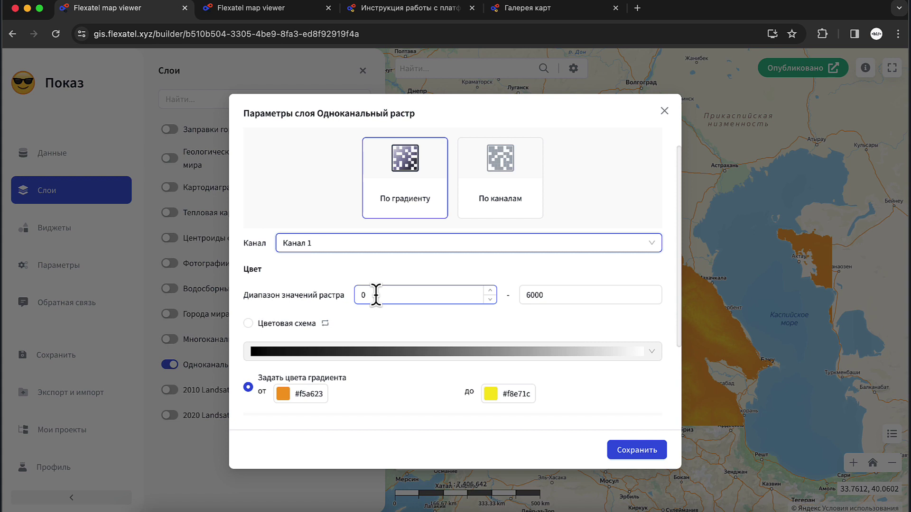
{"action": "left_click", "coordinate": [527, 287]}
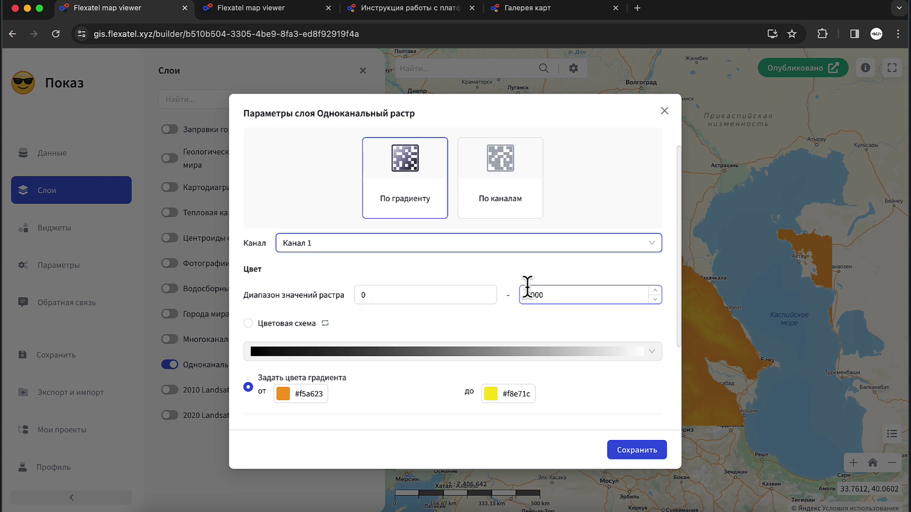
{"action": "scroll", "coordinate": [406, 325], "scroll_direction": "down", "scroll_amount": 2}
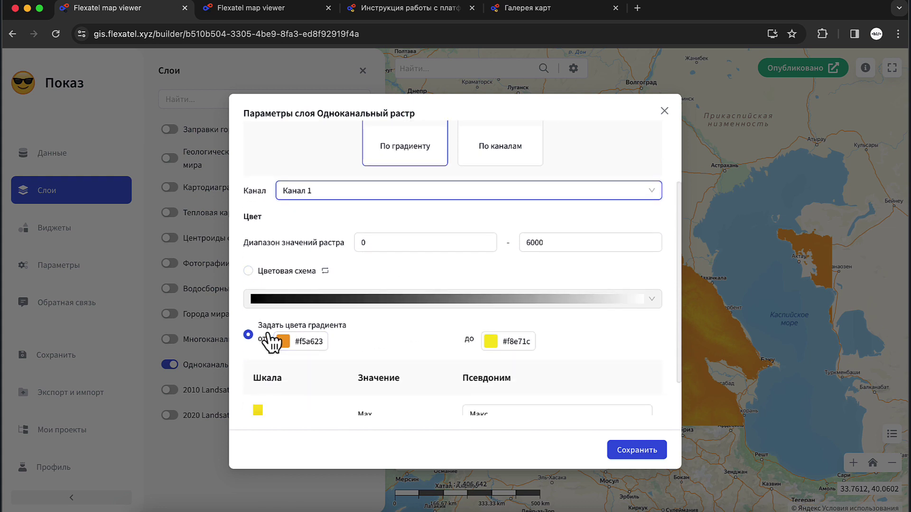
- Style the raster with the blue colour scheme in reversed order and save the layer settings
{"action": "left_click", "coordinate": [249, 271]}
{"action": "left_click", "coordinate": [335, 302]}
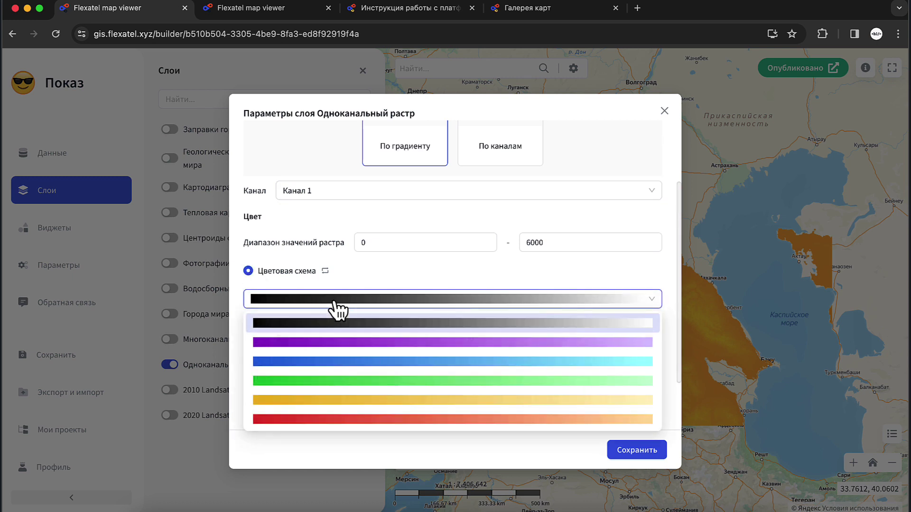
{"action": "left_click", "coordinate": [344, 363]}
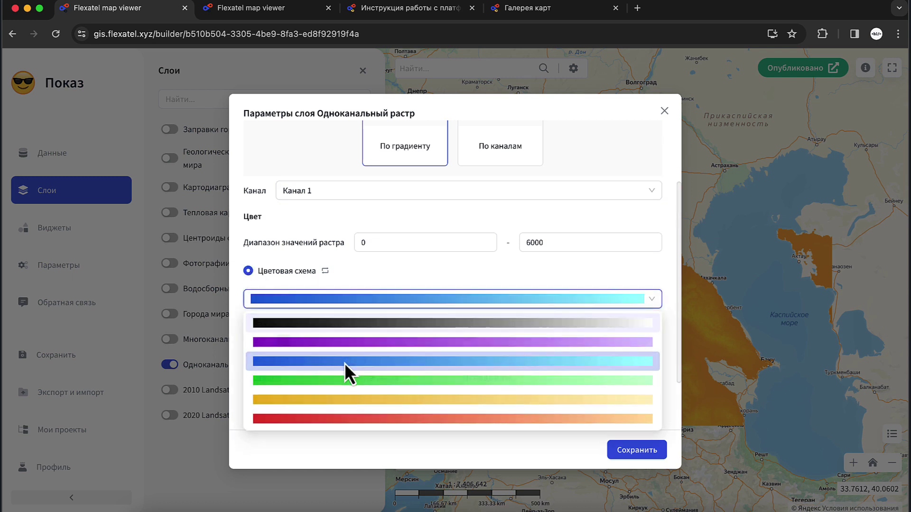
{"action": "left_click", "coordinate": [327, 272]}
{"action": "left_click", "coordinate": [636, 451]}
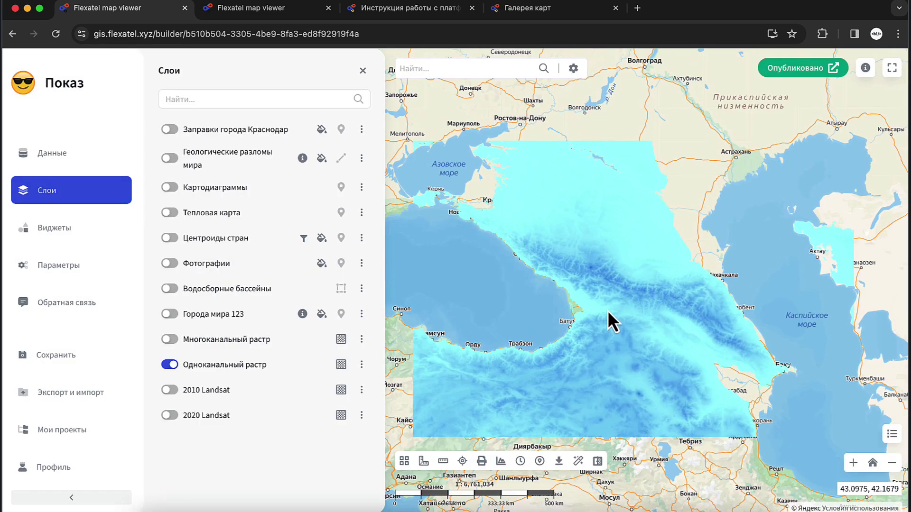
- Try the quick brightness, saturation and hue adjustments for the Одноканальный растр layer, returning them to 100%, 100% and 0°
{"action": "scroll", "coordinate": [608, 313], "scroll_direction": "up", "scroll_amount": 2}
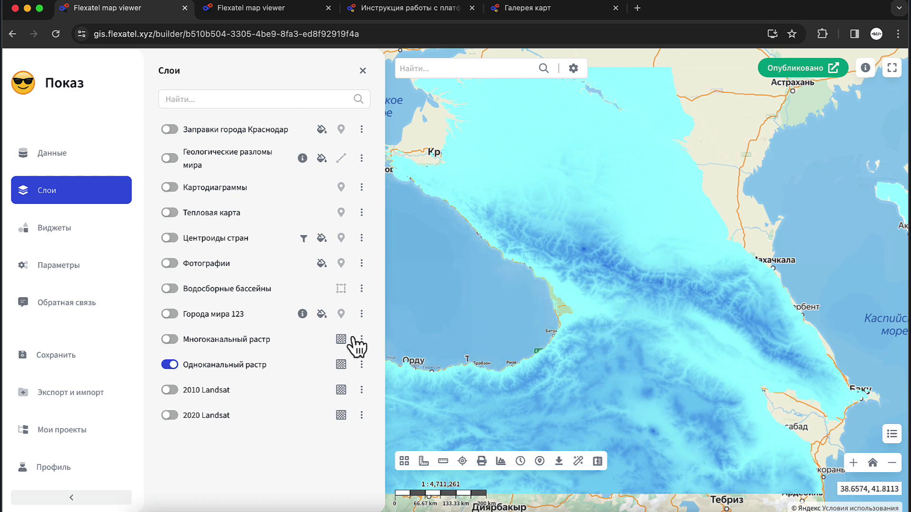
{"action": "left_click", "coordinate": [341, 365]}
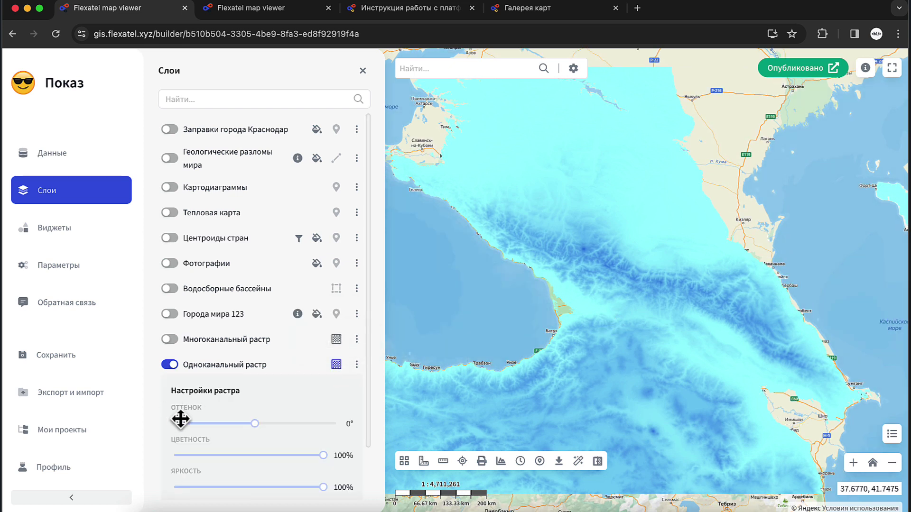
{"action": "scroll", "coordinate": [186, 437], "scroll_direction": "down", "scroll_amount": 1}
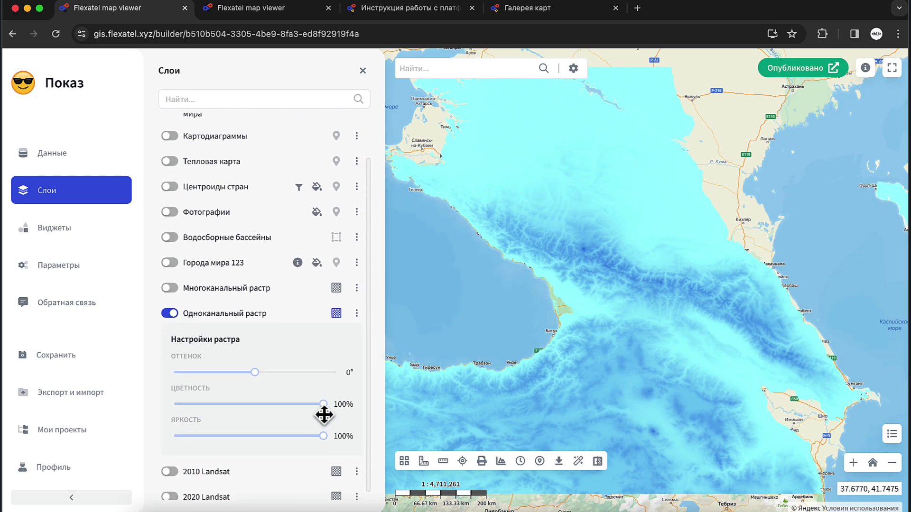
{"action": "left_click_drag", "start_coordinate": [323, 436], "coordinate": [354, 435]}
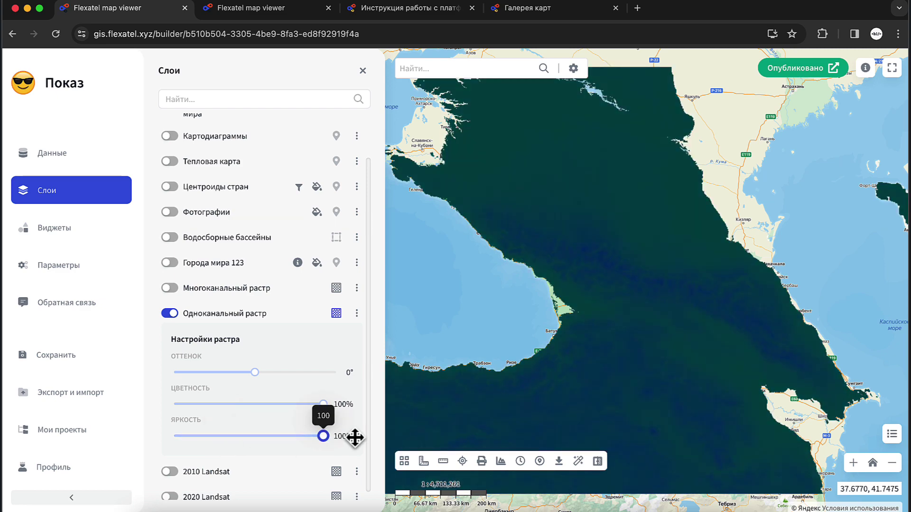
{"action": "left_click_drag", "start_coordinate": [324, 404], "coordinate": [348, 401]}
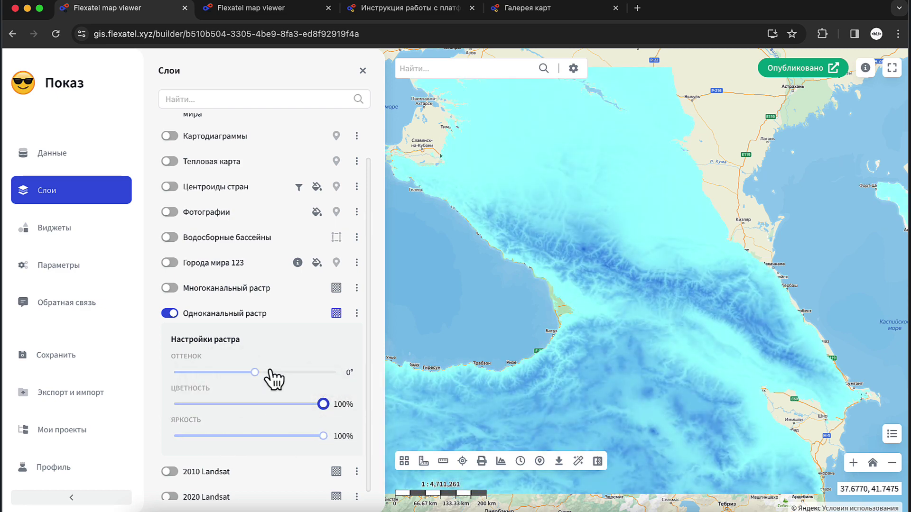
{"action": "mouse_move", "coordinate": [267, 372]}
{"action": "left_mouse_down"}
{"action": "mouse_move", "coordinate": [281, 373]}
{"action": "mouse_move", "coordinate": [247, 375]}
{"action": "mouse_move", "coordinate": [255, 375]}
{"action": "left_mouse_up"}
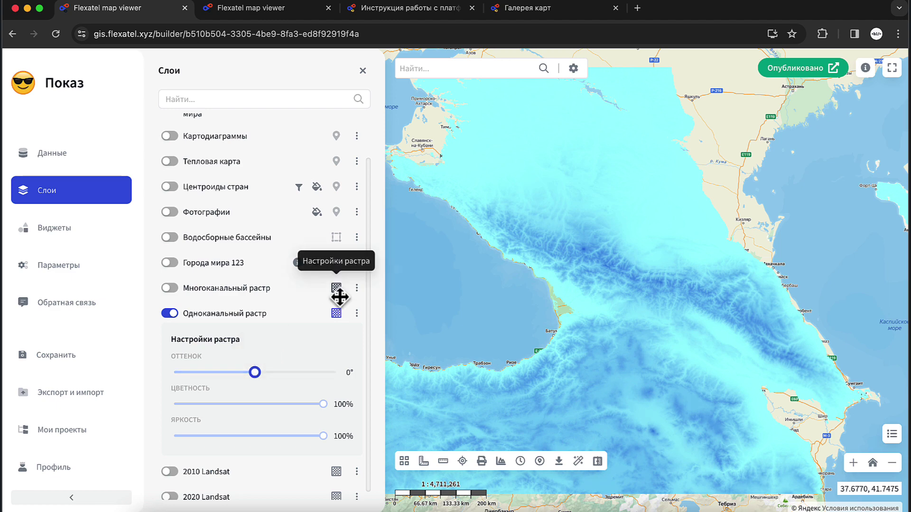
- Hide the Одноканальный растр layer, show the Многоканальный растр layer and fit its whole extent in view
{"action": "left_click", "coordinate": [170, 314]}
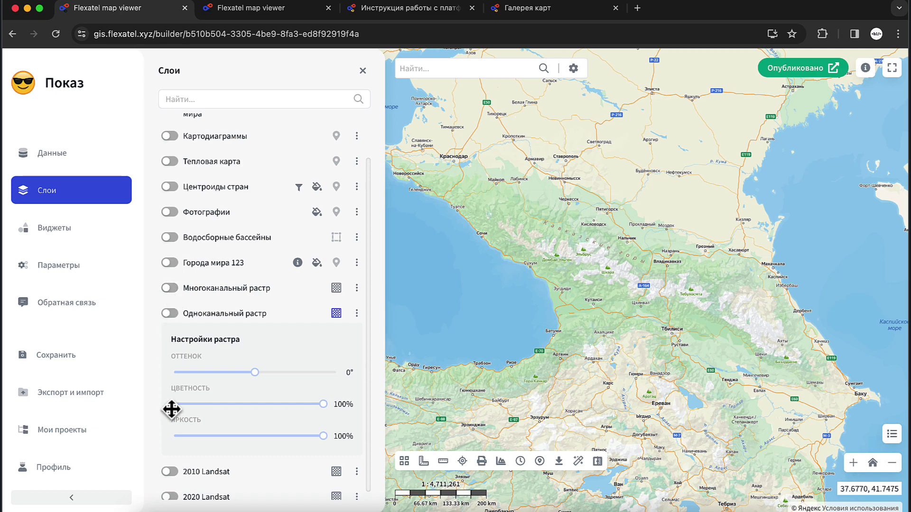
{"action": "left_click", "coordinate": [169, 288]}
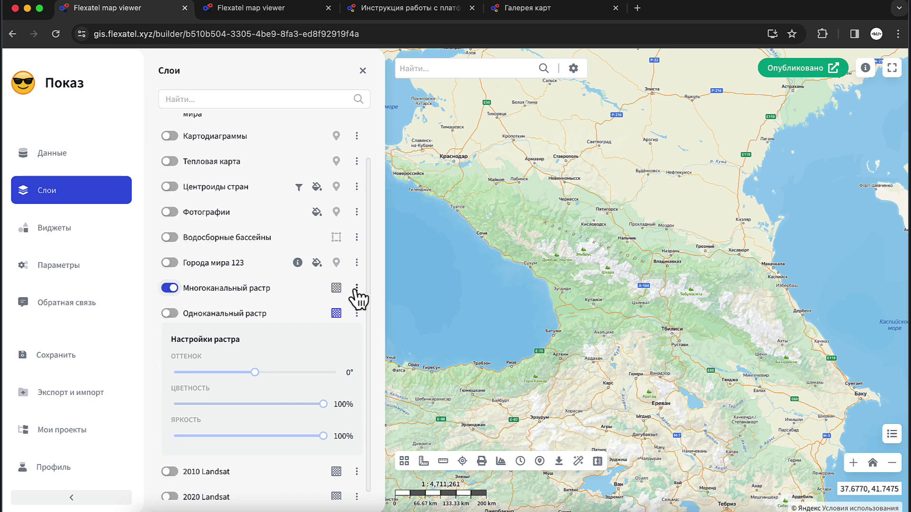
{"action": "left_click", "coordinate": [357, 288]}
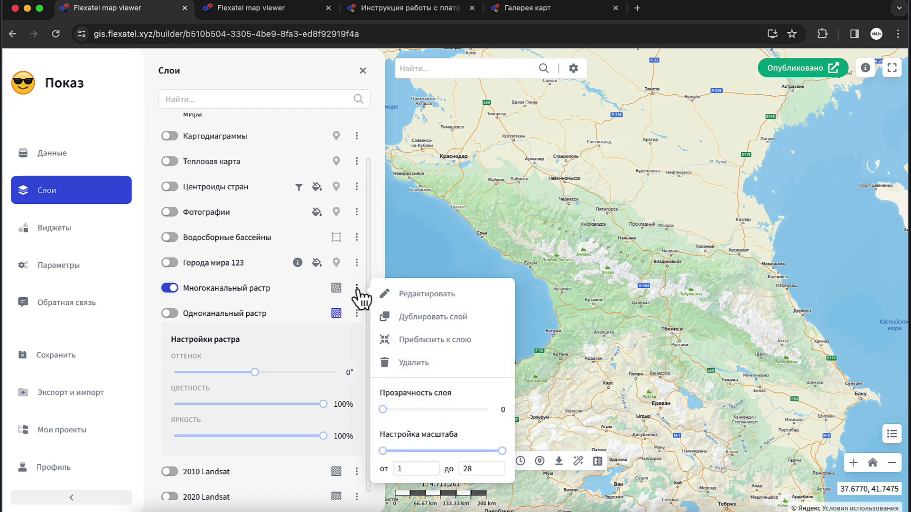
{"action": "left_click", "coordinate": [435, 340]}
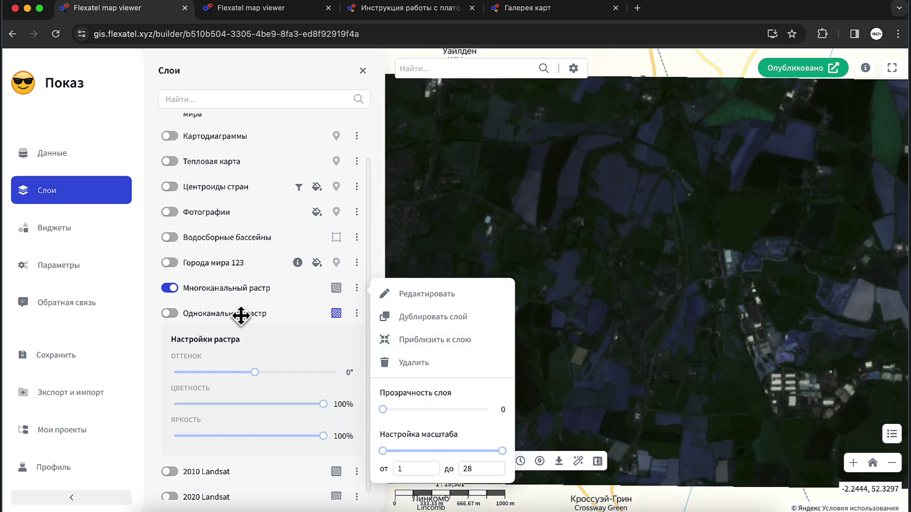
{"action": "left_click", "coordinate": [437, 303]}
{"action": "scroll", "coordinate": [616, 297], "scroll_direction": "down", "scroll_amount": 1}
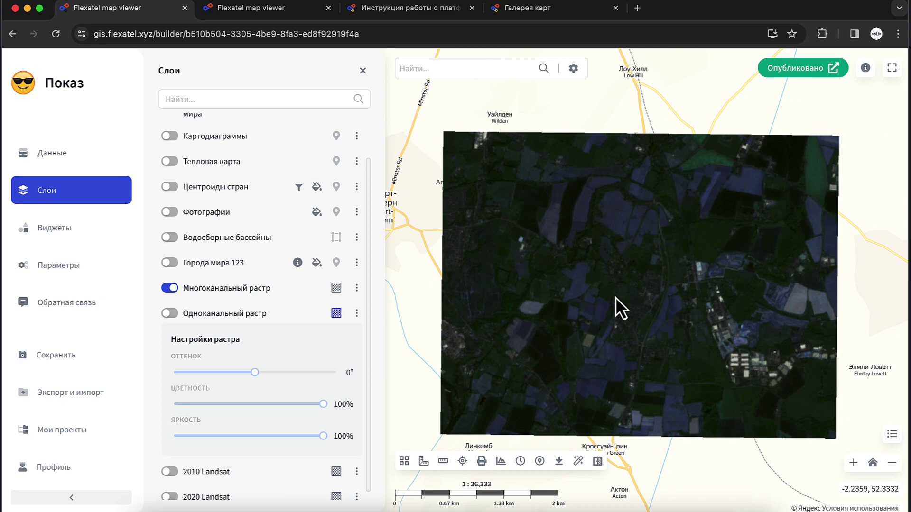
- Open the styling settings of the Многоканальный растр layer
{"action": "left_click", "coordinate": [356, 289]}
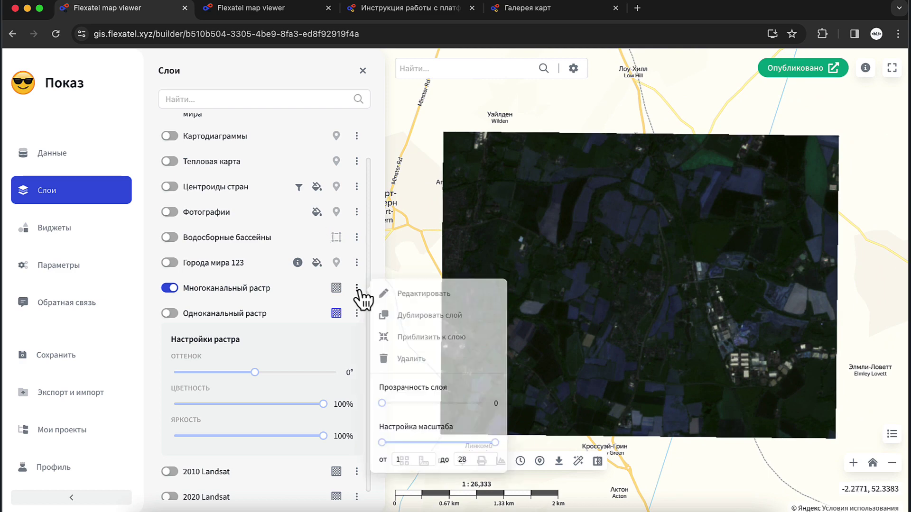
{"action": "left_click", "coordinate": [442, 293]}
{"action": "left_click", "coordinate": [315, 147]}
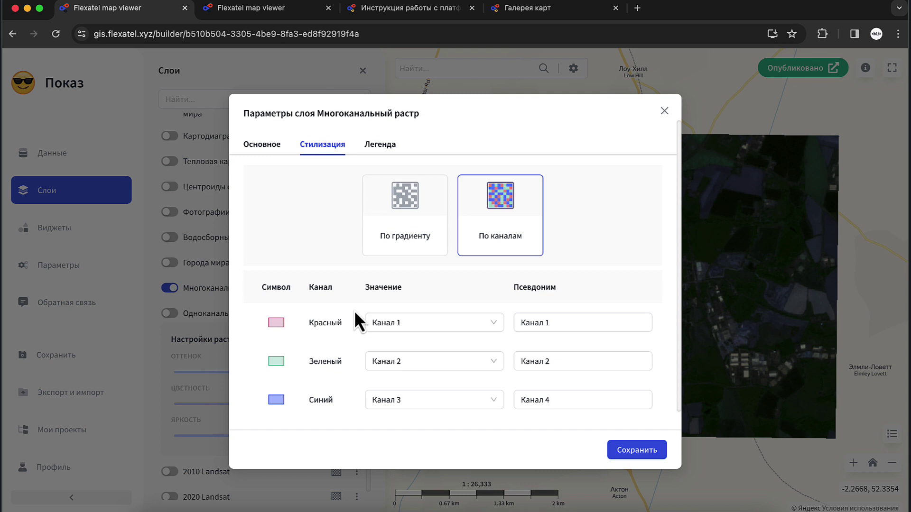
{"action": "scroll", "coordinate": [354, 310], "scroll_direction": "down", "scroll_amount": 1}
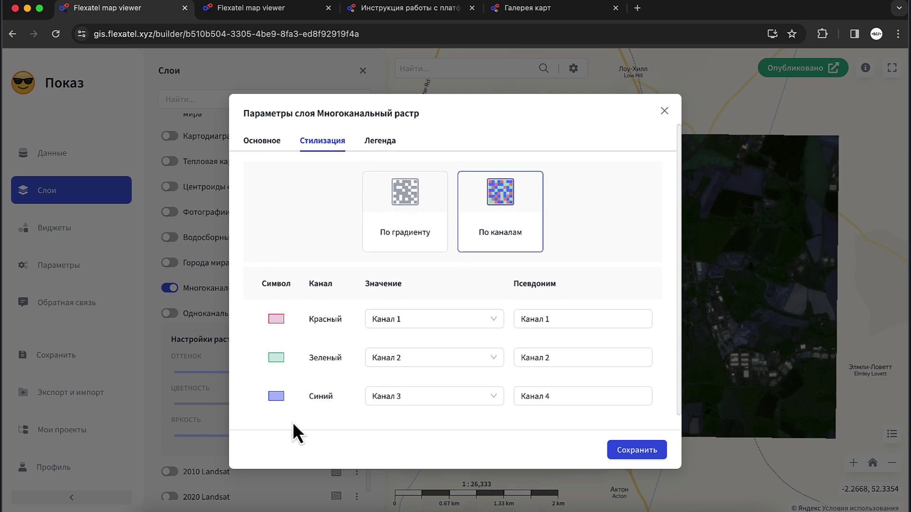
- Keep Канал 1 for red and assign Канал 4 to green and Канал 7 to blue
{"action": "left_click", "coordinate": [437, 324]}
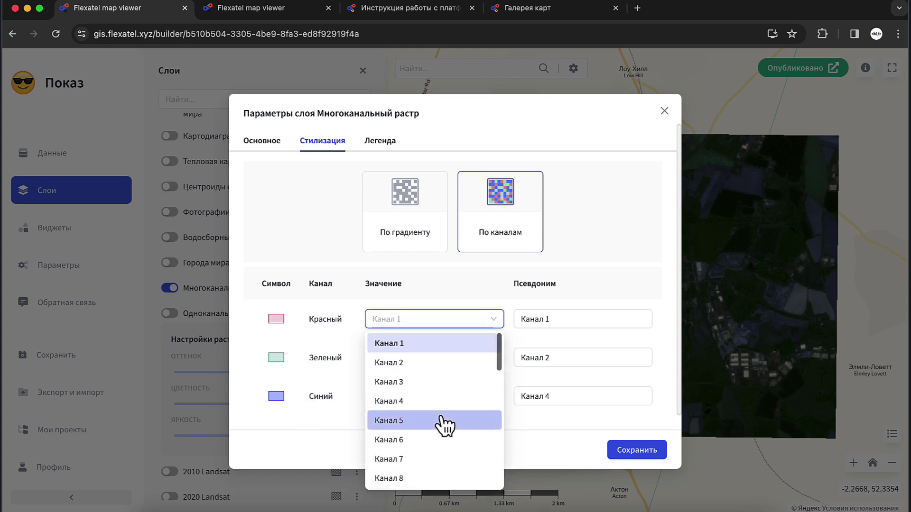
{"action": "scroll", "coordinate": [445, 425], "scroll_direction": "down", "scroll_amount": 3}
{"action": "scroll", "coordinate": [445, 426], "scroll_direction": "up", "scroll_amount": 3}
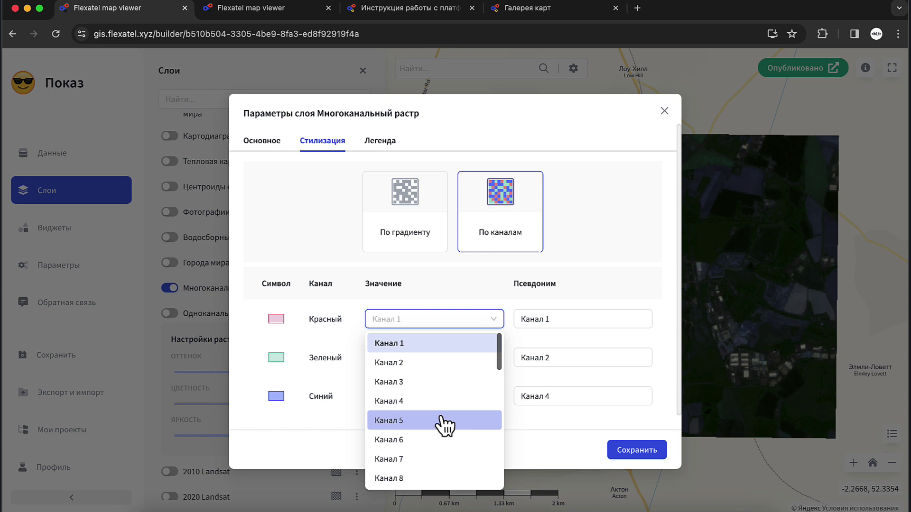
{"action": "left_click", "coordinate": [422, 348]}
{"action": "left_click", "coordinate": [441, 362]}
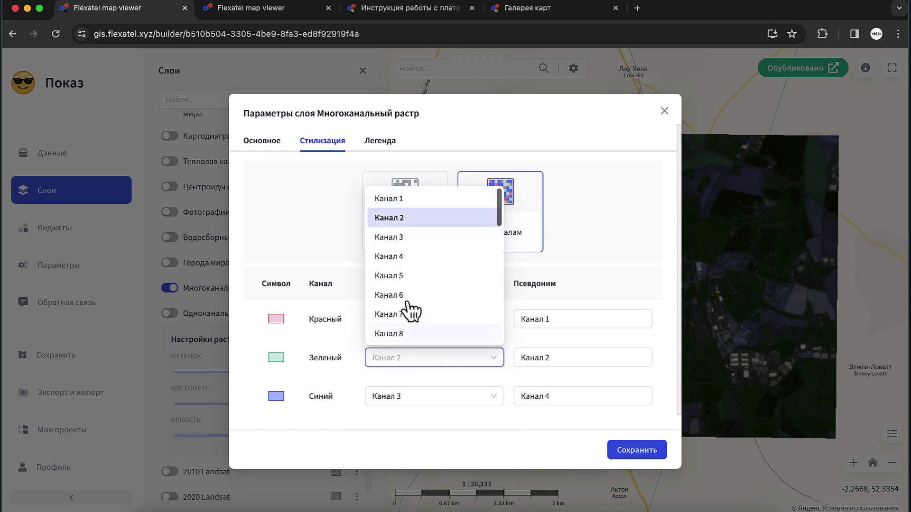
{"action": "left_click", "coordinate": [404, 262]}
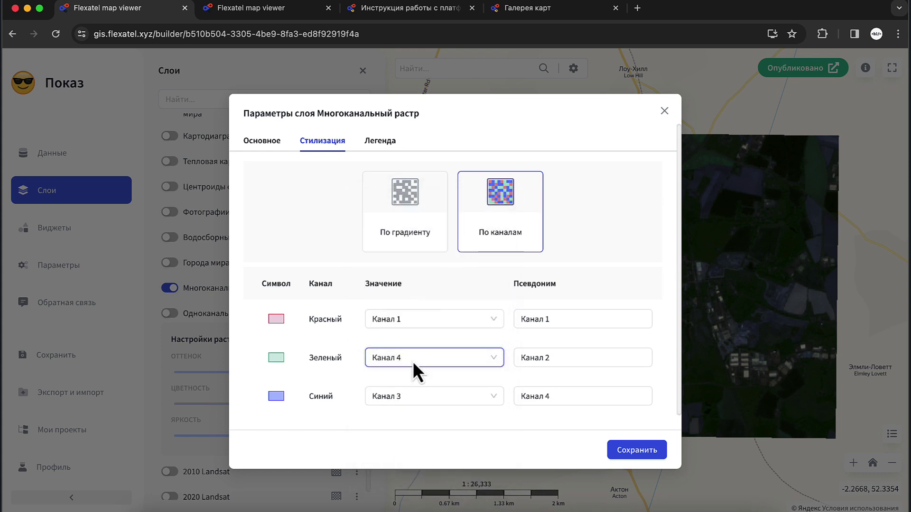
{"action": "left_click", "coordinate": [429, 406]}
{"action": "scroll", "coordinate": [414, 307], "scroll_direction": "down", "scroll_amount": 1}
{"action": "left_click", "coordinate": [418, 327]}
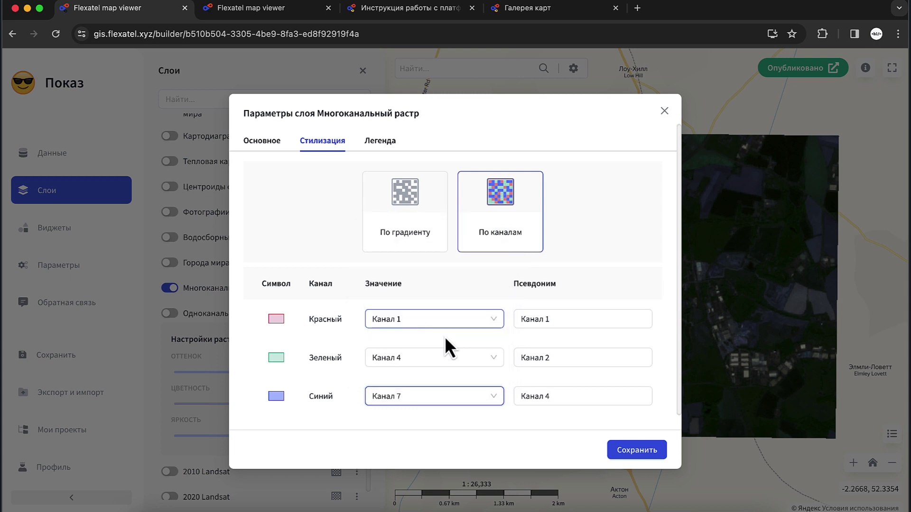
- Change the alias of the green channel to Канал 4
{"action": "left_click", "coordinate": [558, 357]}
{"action": "key", "text": "BackSpace"}
{"action": "type", "text": "4"}
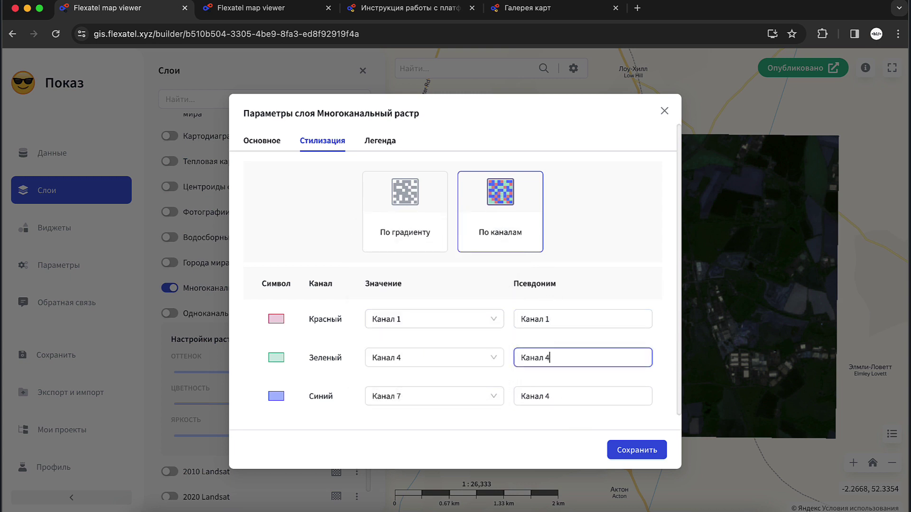
- Change the alias of the blue channel to Канал 7 and save the layer's styling
{"action": "left_click", "coordinate": [553, 390]}
{"action": "key", "text": "BackSpace"}
{"action": "type", "text": "7"}
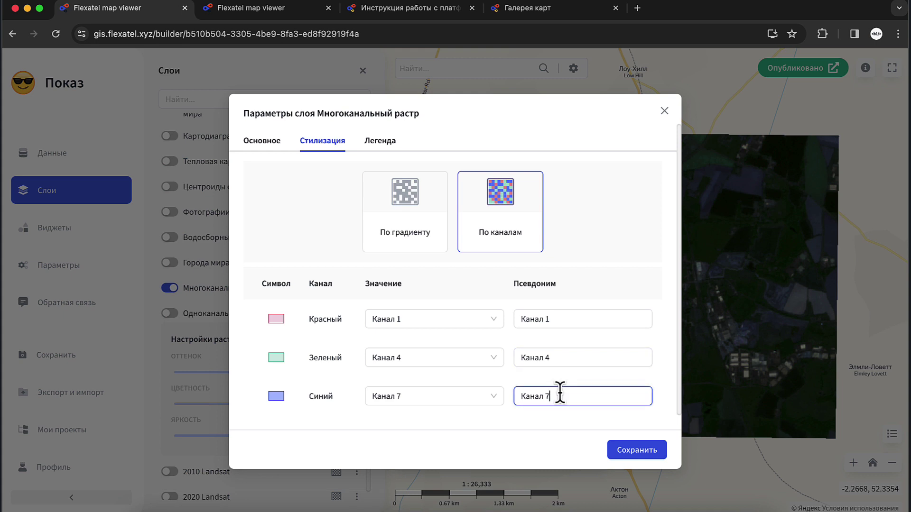
{"action": "left_click", "coordinate": [632, 449]}
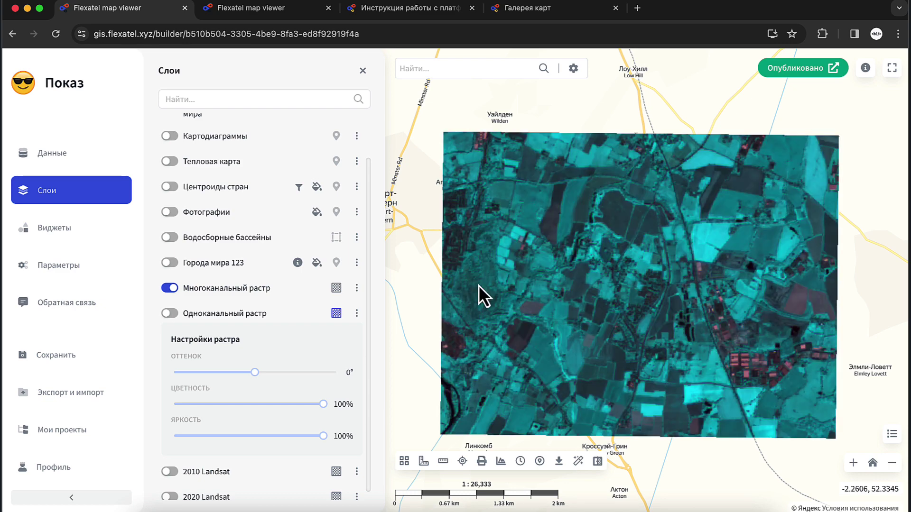
- Check the channel entries in the map legend, close it and hide the Многоканальный растр layer
{"action": "left_click", "coordinate": [892, 434]}
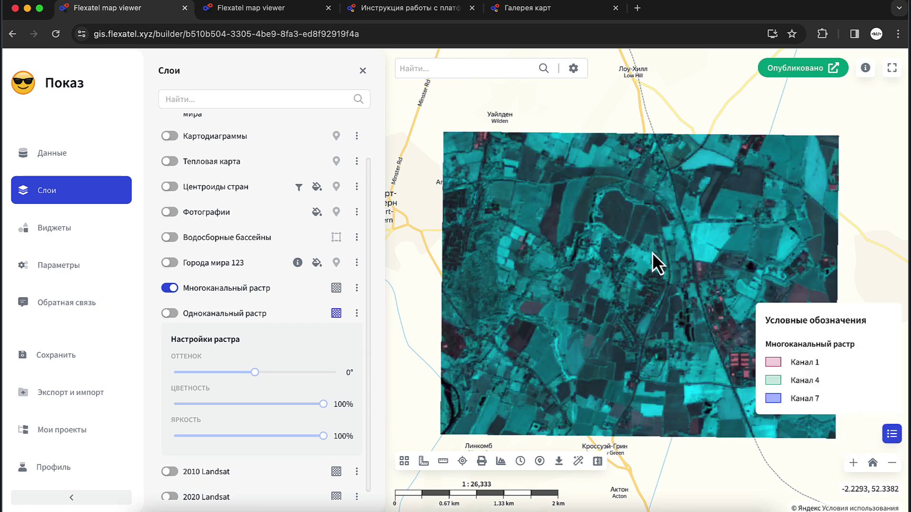
{"action": "left_click", "coordinate": [892, 434]}
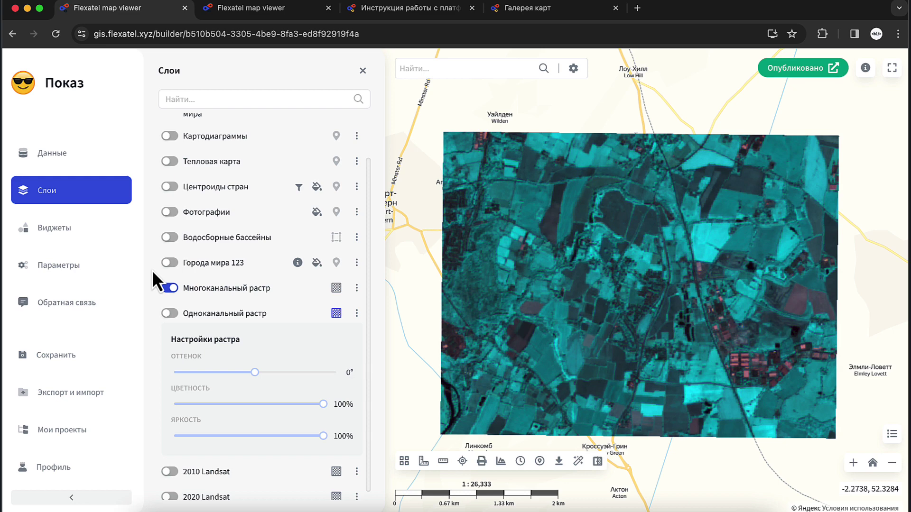
{"action": "left_click", "coordinate": [171, 287]}
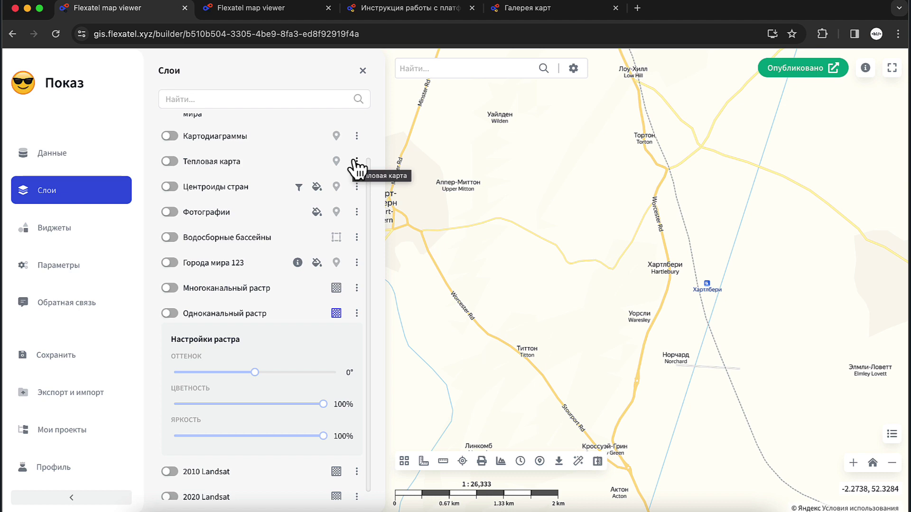
- Open the Виджеты section and look through the widgets added to the map
{"action": "left_click", "coordinate": [106, 233]}
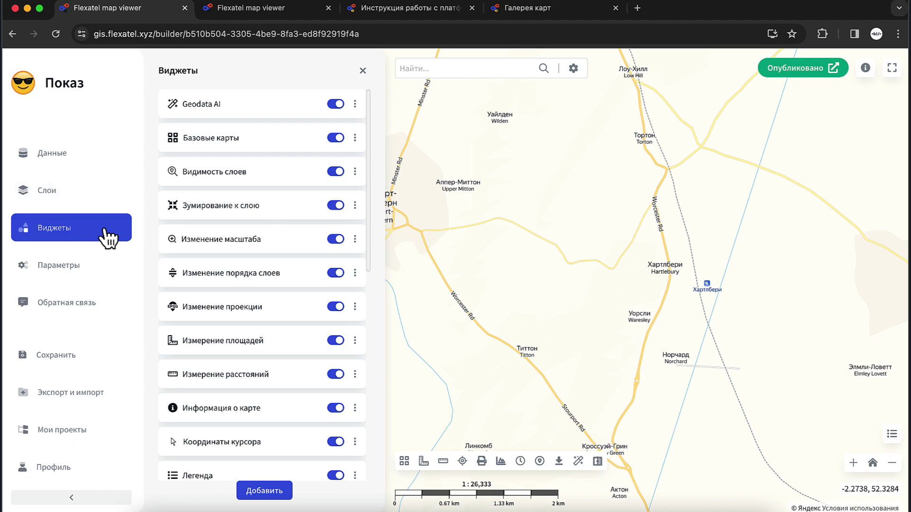
{"action": "scroll", "coordinate": [350, 171], "scroll_direction": "down", "scroll_amount": 10}
{"action": "scroll", "coordinate": [350, 171], "scroll_direction": "up", "scroll_amount": 10}
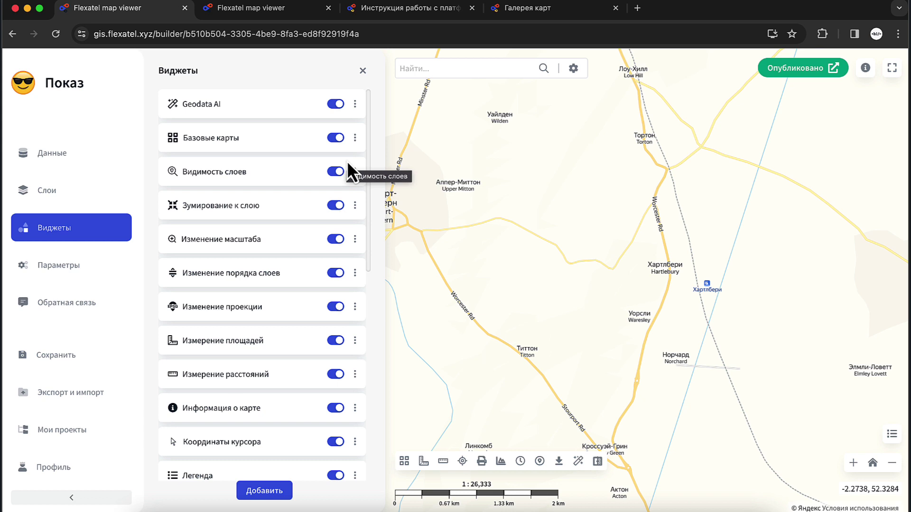
{"action": "left_click", "coordinate": [446, 508]}
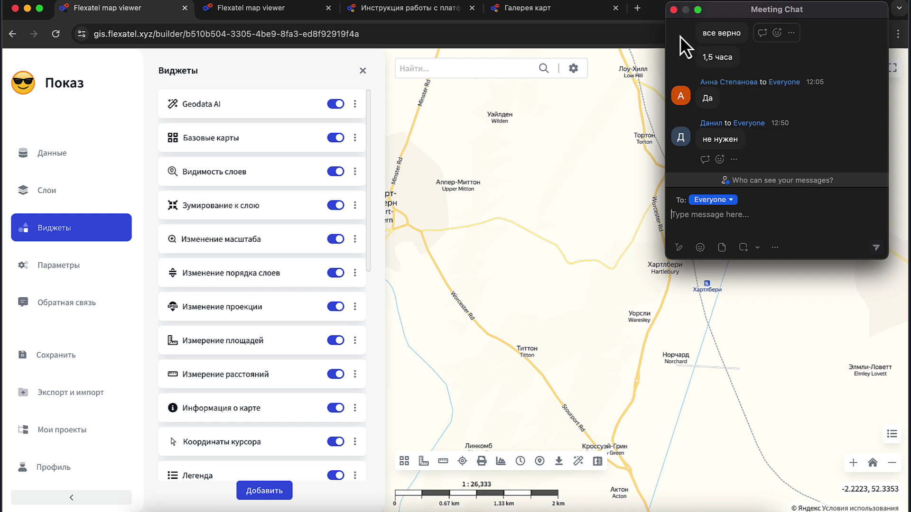
{"action": "left_click", "coordinate": [673, 9]}
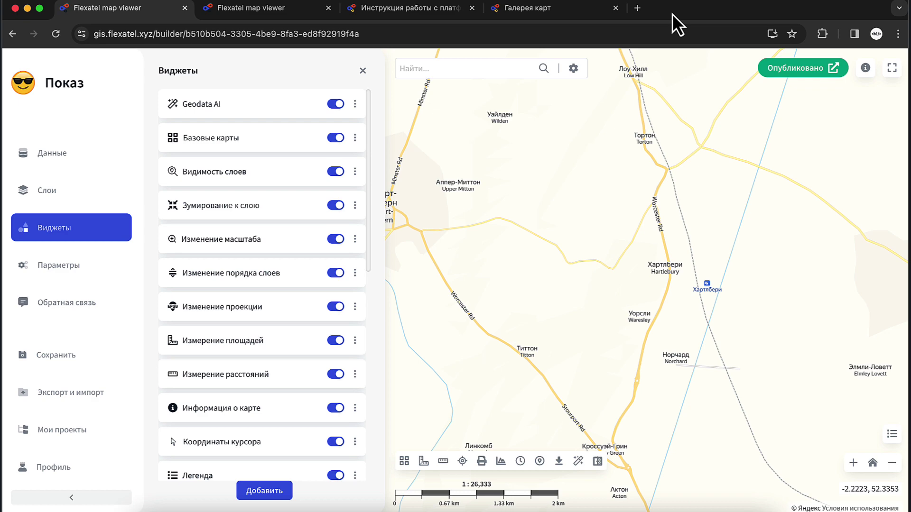
{"action": "scroll", "coordinate": [622, 137], "scroll_direction": "down", "scroll_amount": 5}
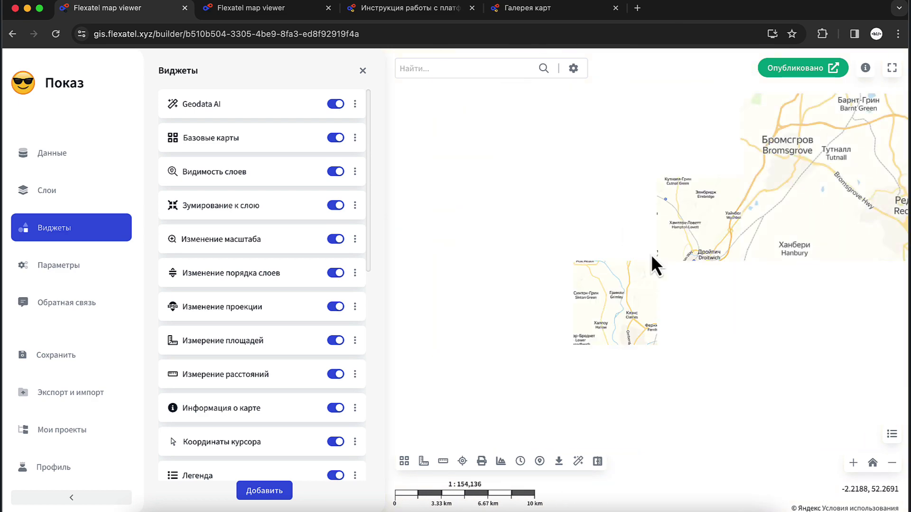
{"action": "left_click_drag", "start_coordinate": [723, 240], "coordinate": [545, 305]}
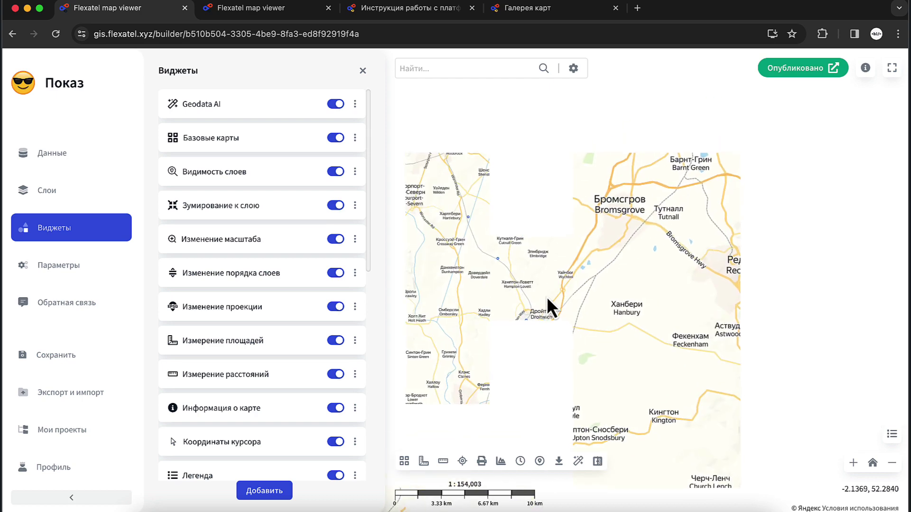
{"action": "left_click_drag", "start_coordinate": [712, 291], "coordinate": [609, 283]}
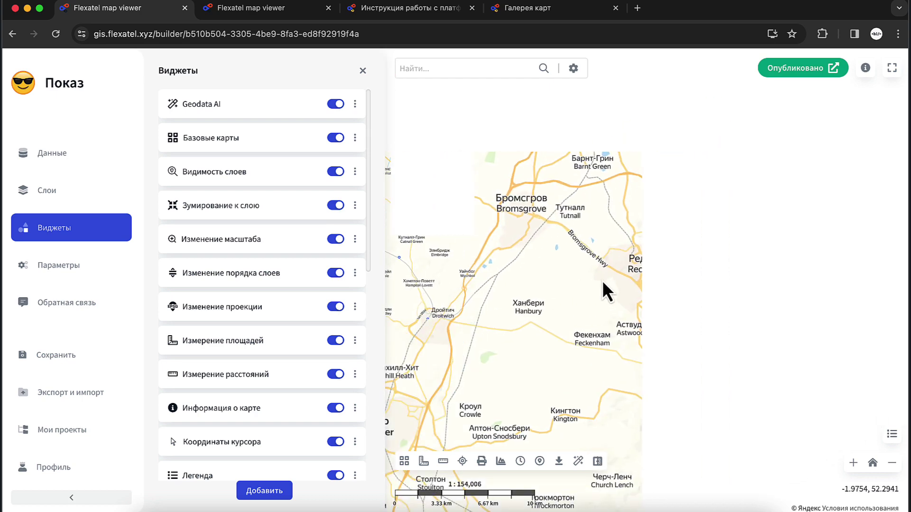
{"action": "scroll", "coordinate": [602, 280], "scroll_direction": "up", "scroll_amount": 1}
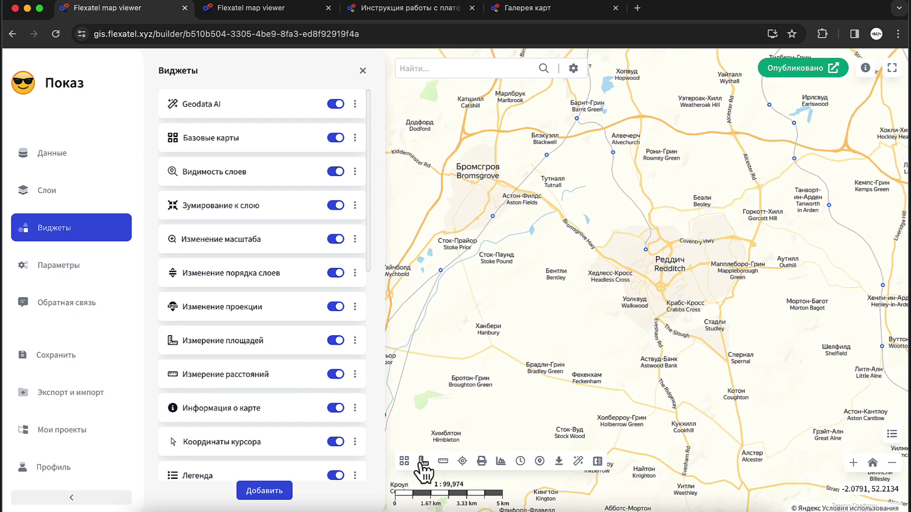
- Browse the full widget catalog and close it without adding or removing anything
{"action": "left_click", "coordinate": [266, 492]}
{"action": "scroll", "coordinate": [563, 260], "scroll_direction": "down", "scroll_amount": 10}
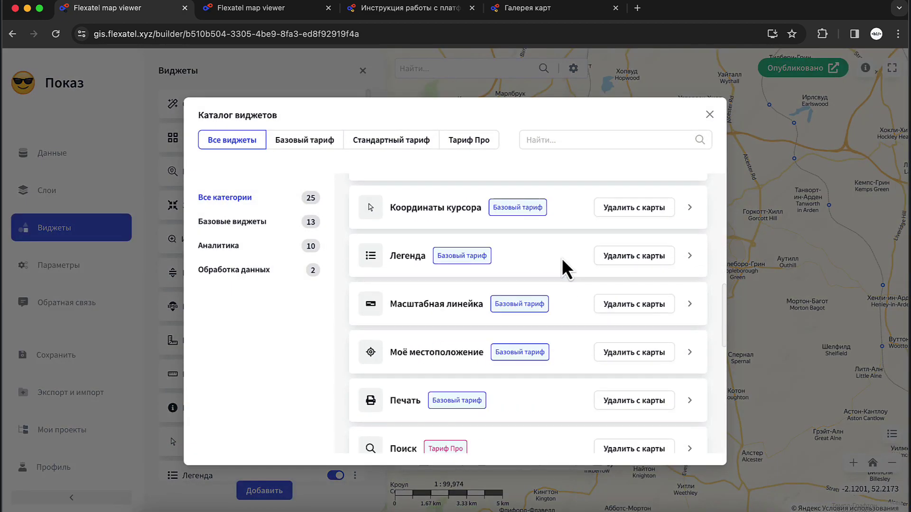
{"action": "scroll", "coordinate": [563, 261], "scroll_direction": "down", "scroll_amount": 10}
{"action": "scroll", "coordinate": [563, 261], "scroll_direction": "up", "scroll_amount": 20}
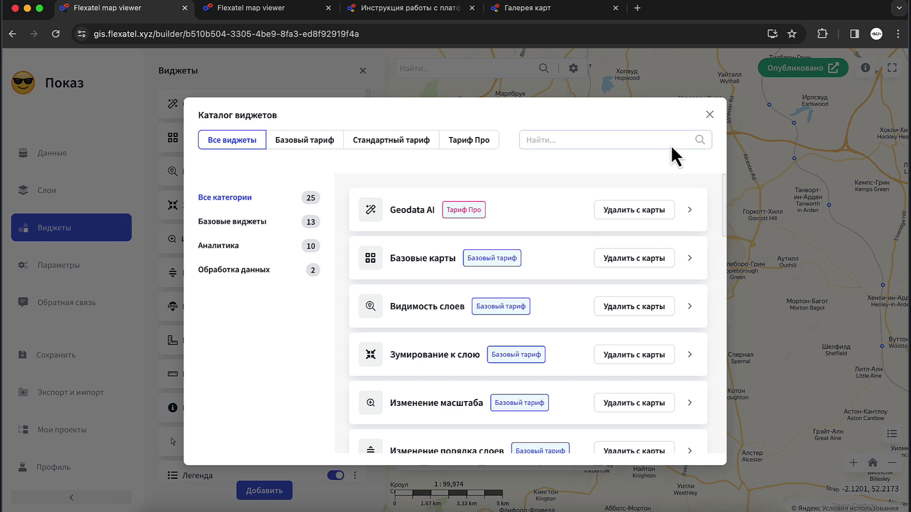
{"action": "left_click", "coordinate": [709, 115]}
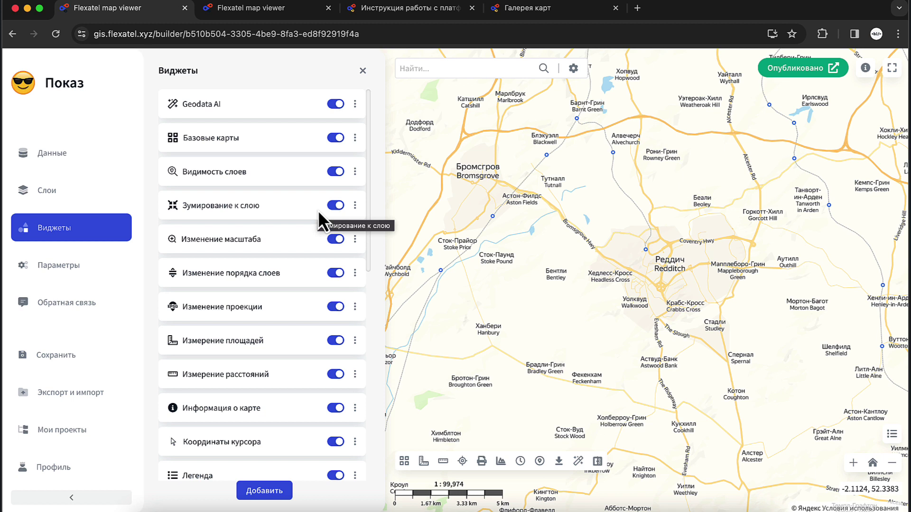
- Open the settings of the Базовые карты widget and enable the Esri World Light Gray basemap
{"action": "left_click", "coordinate": [355, 141]}
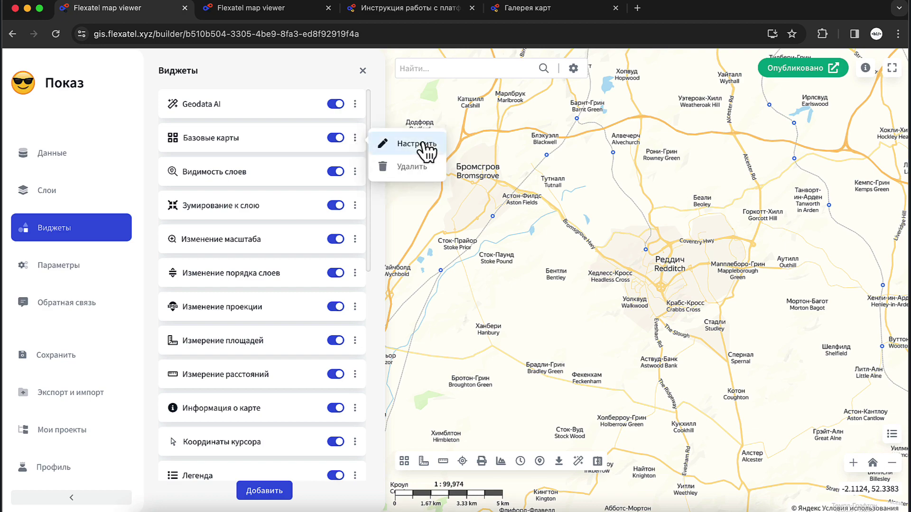
{"action": "left_click", "coordinate": [421, 145]}
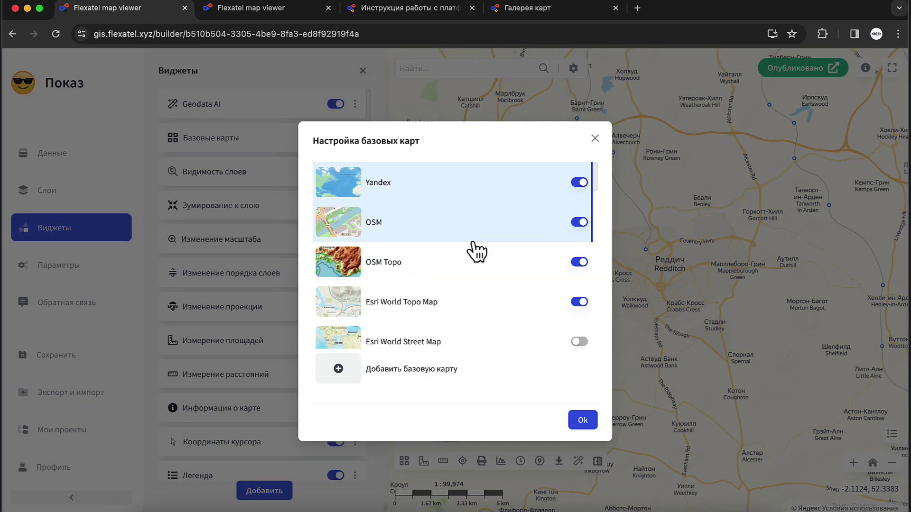
{"action": "scroll", "coordinate": [475, 324], "scroll_direction": "down", "scroll_amount": 5}
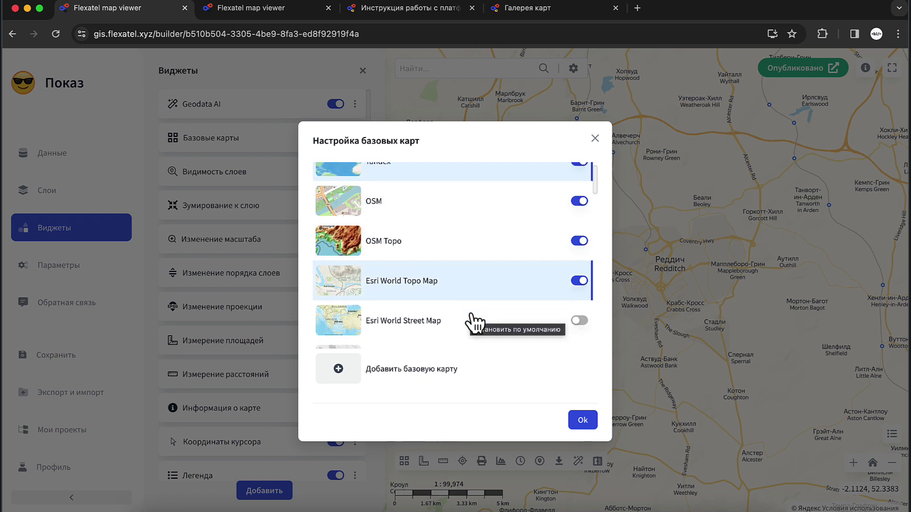
{"action": "left_click", "coordinate": [580, 239]}
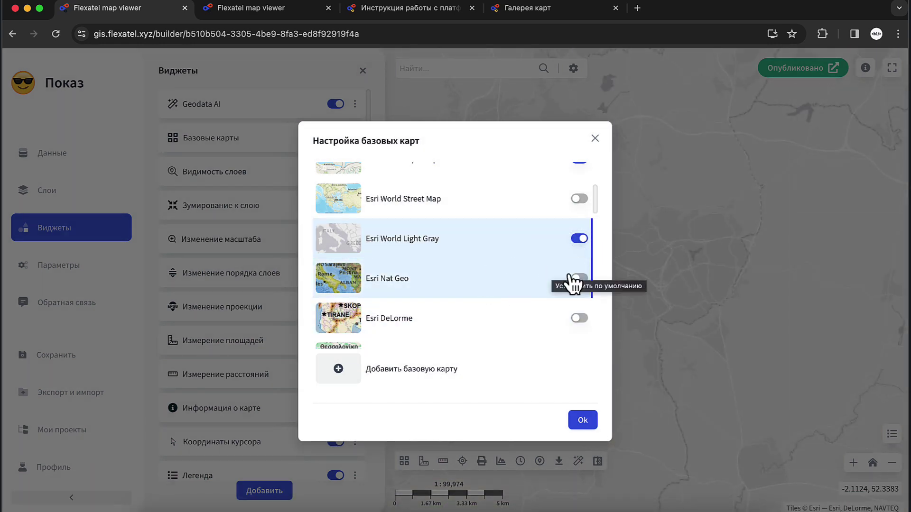
- Enable the Esri World Ocean Base basemap and confirm the basemap settings
{"action": "scroll", "coordinate": [522, 322], "scroll_direction": "down", "scroll_amount": 2}
{"action": "scroll", "coordinate": [504, 328], "scroll_direction": "down", "scroll_amount": 2}
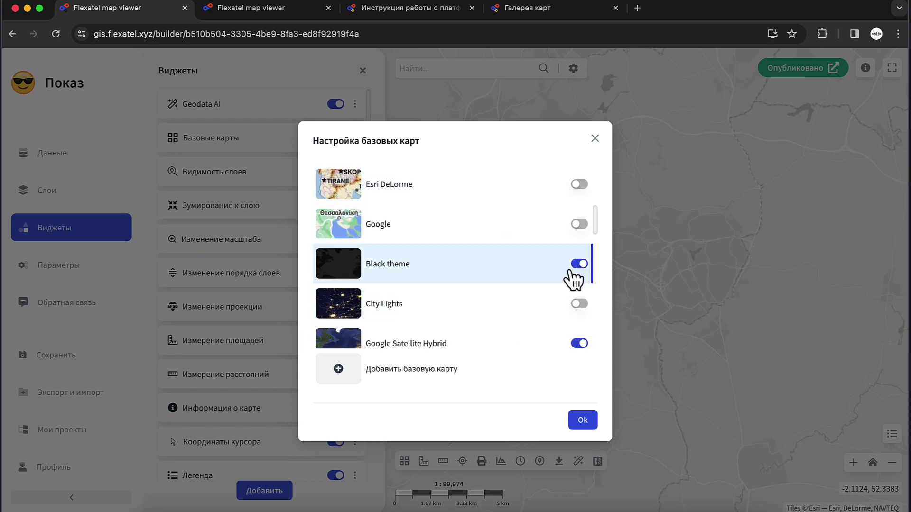
{"action": "scroll", "coordinate": [525, 303], "scroll_direction": "down", "scroll_amount": 2}
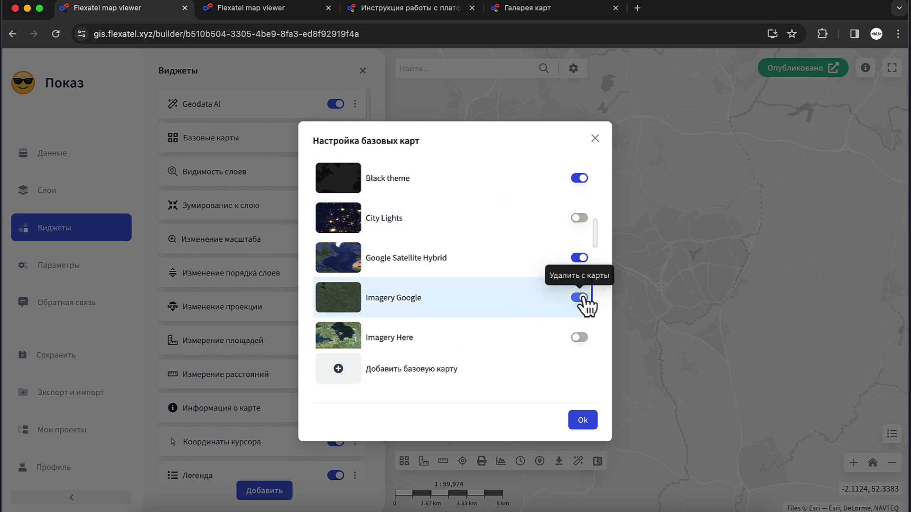
{"action": "scroll", "coordinate": [586, 305], "scroll_direction": "down", "scroll_amount": 2}
{"action": "scroll", "coordinate": [582, 295], "scroll_direction": "down", "scroll_amount": 3}
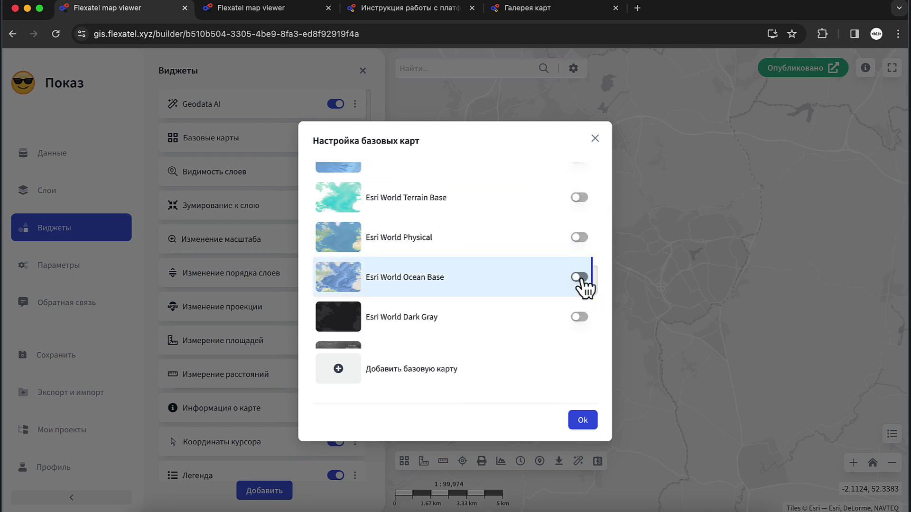
{"action": "left_click", "coordinate": [580, 277]}
{"action": "scroll", "coordinate": [525, 309], "scroll_direction": "down", "scroll_amount": 4}
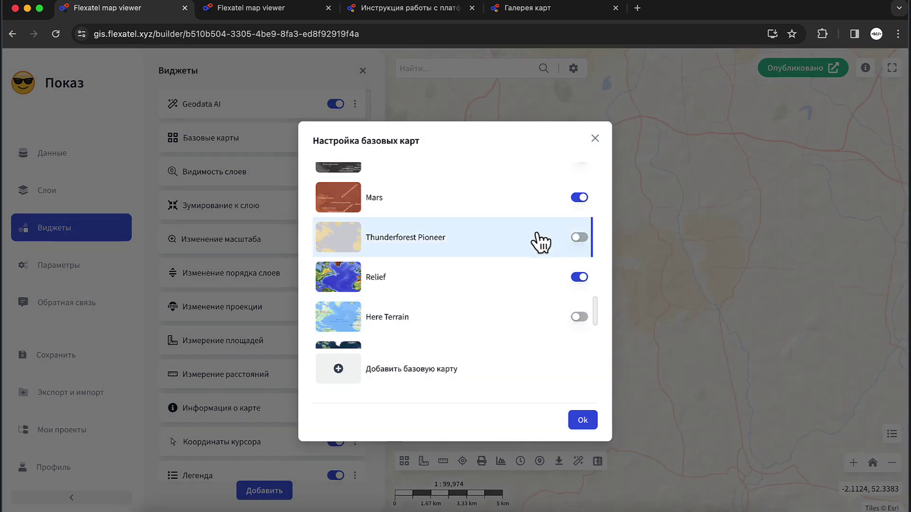
{"action": "scroll", "coordinate": [536, 239], "scroll_direction": "up", "scroll_amount": 2}
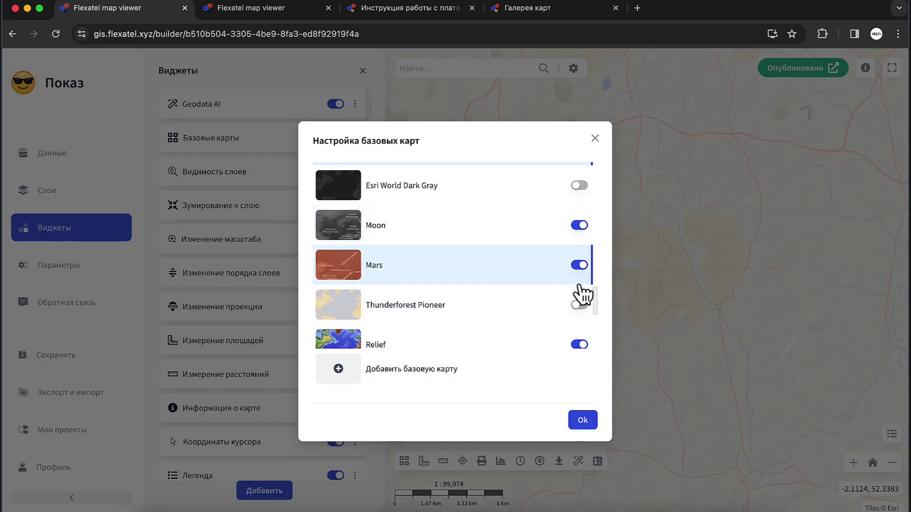
{"action": "left_click", "coordinate": [582, 420]}
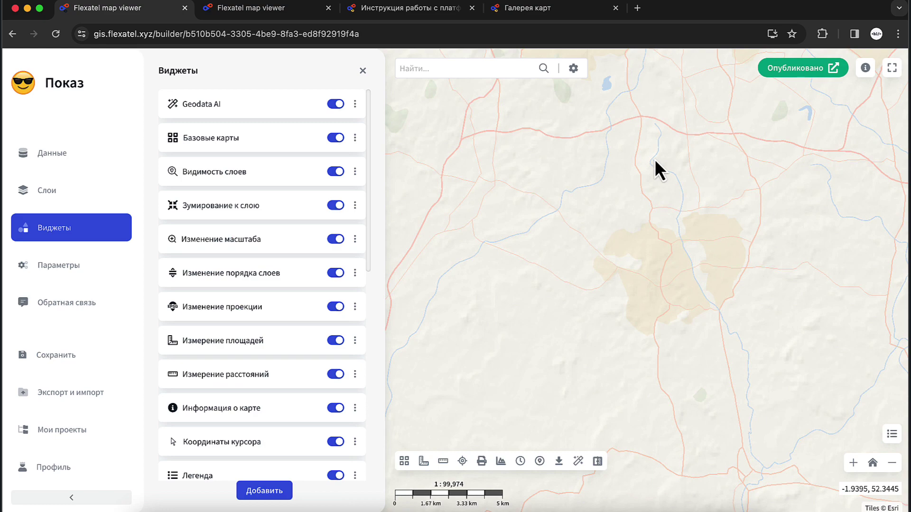
- Preview the Moon basemap from the map's basemap gallery and switch the map to the Mars basemap
{"action": "scroll", "coordinate": [655, 158], "scroll_direction": "down", "scroll_amount": 4}
{"action": "scroll", "coordinate": [655, 158], "scroll_direction": "down", "scroll_amount": 3}
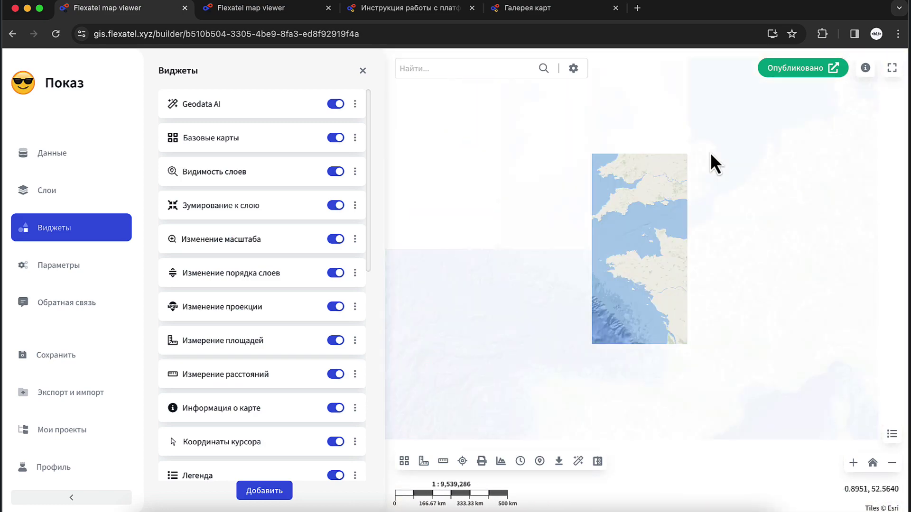
{"action": "scroll", "coordinate": [605, 341], "scroll_direction": "down", "scroll_amount": 2}
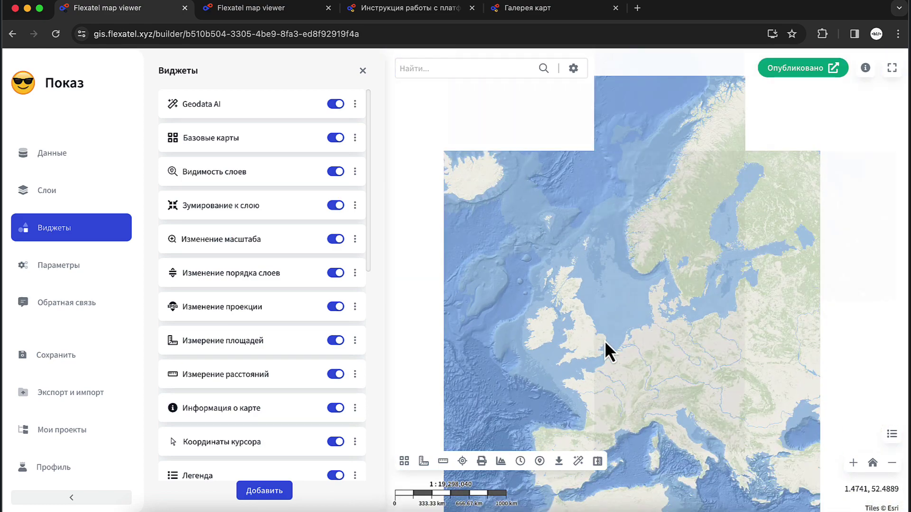
{"action": "left_click_drag", "start_coordinate": [605, 341], "coordinate": [598, 250]}
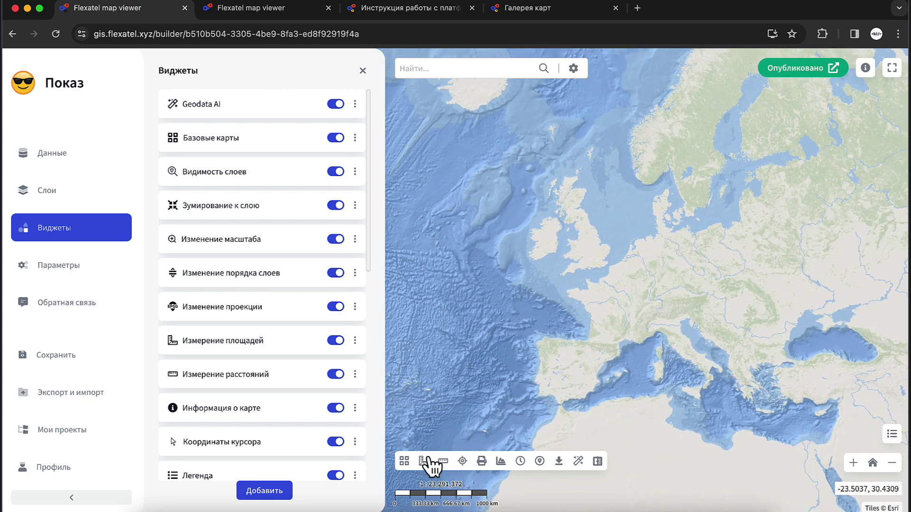
{"action": "left_click", "coordinate": [404, 461]}
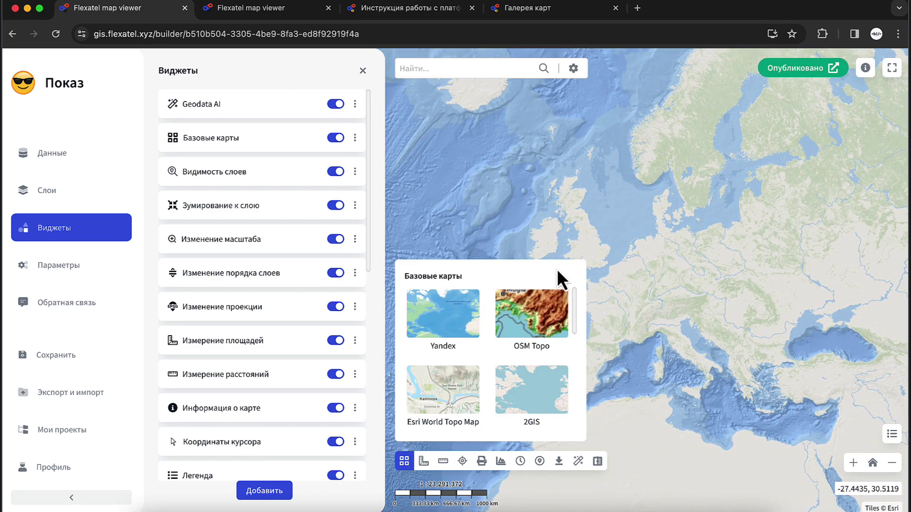
{"action": "scroll", "coordinate": [514, 401], "scroll_direction": "down", "scroll_amount": 5}
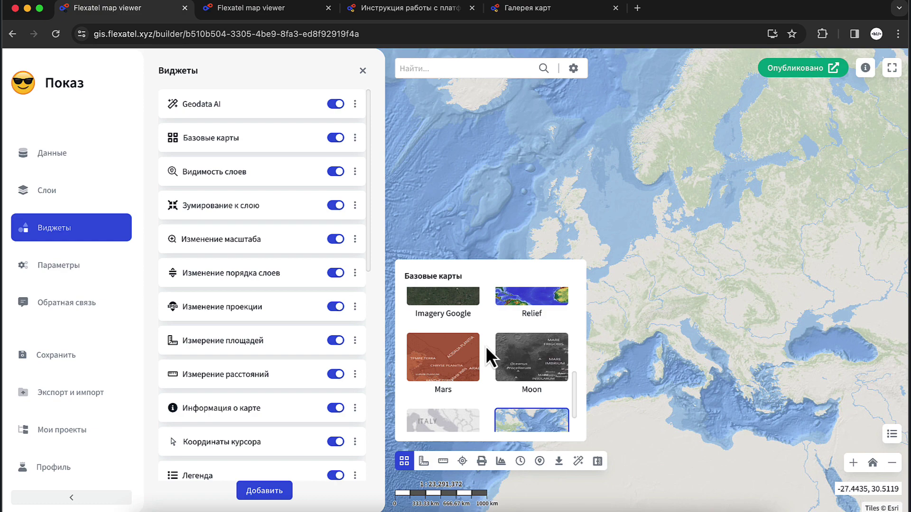
{"action": "left_click", "coordinate": [530, 361]}
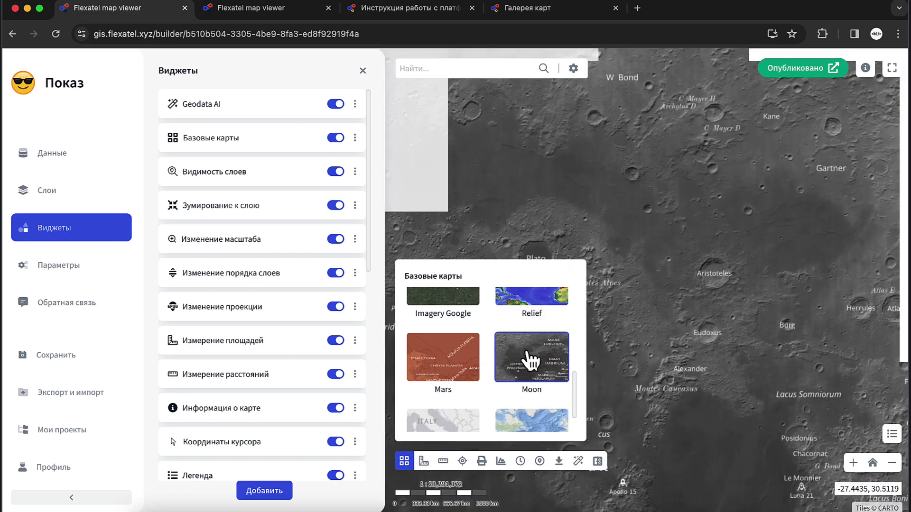
{"action": "left_click", "coordinate": [446, 366]}
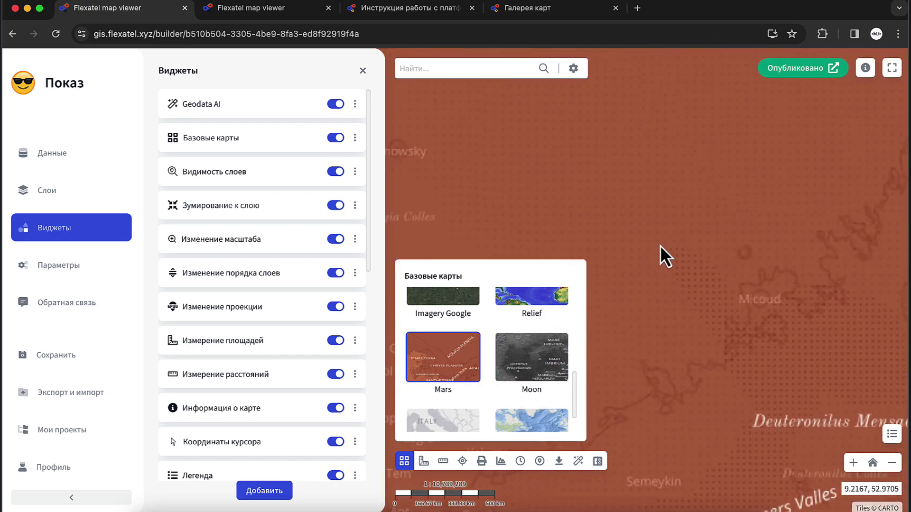
{"action": "left_click_drag", "start_coordinate": [708, 349], "coordinate": [637, 133]}
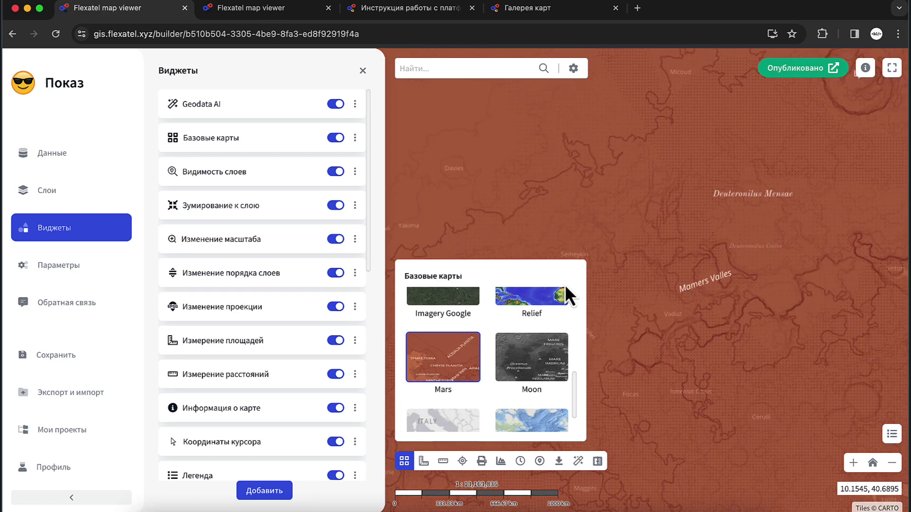
{"action": "scroll", "coordinate": [747, 279], "scroll_direction": "up", "scroll_amount": 2}
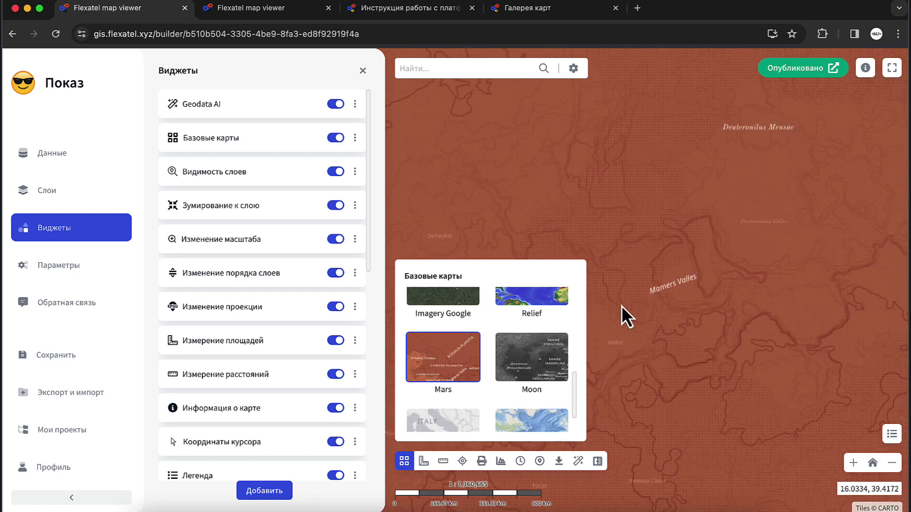
- Close the basemap gallery and open the form for adding a custom basemap from the Базовые карты widget's settings
{"action": "scroll", "coordinate": [622, 306], "scroll_direction": "down", "scroll_amount": 1}
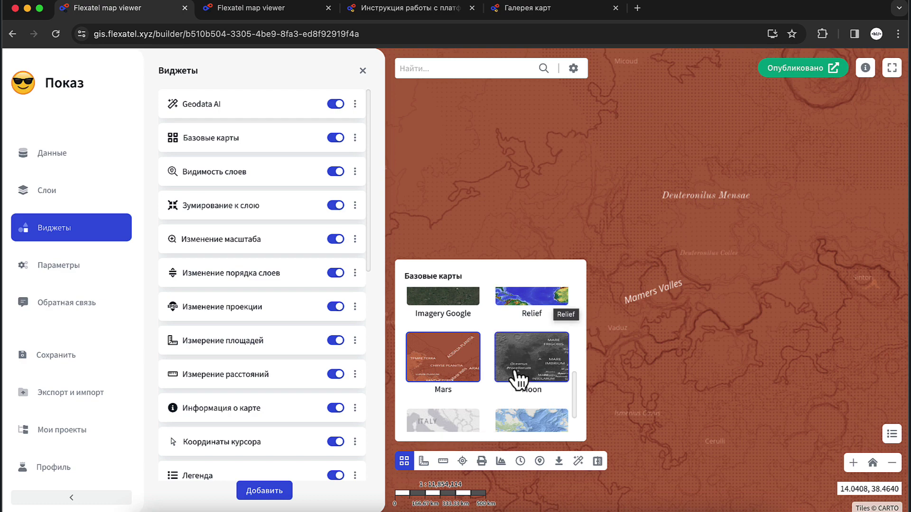
{"action": "left_click", "coordinate": [404, 461]}
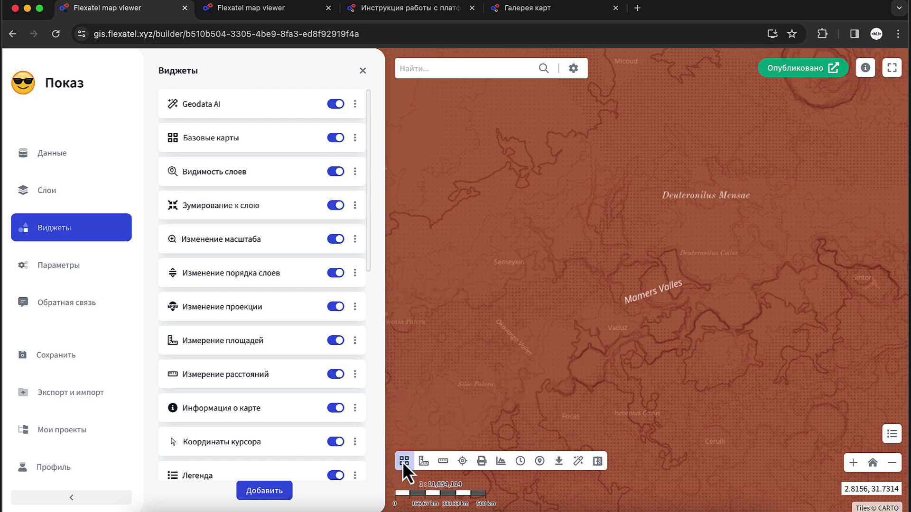
{"action": "left_click", "coordinate": [355, 137]}
{"action": "left_click", "coordinate": [412, 144]}
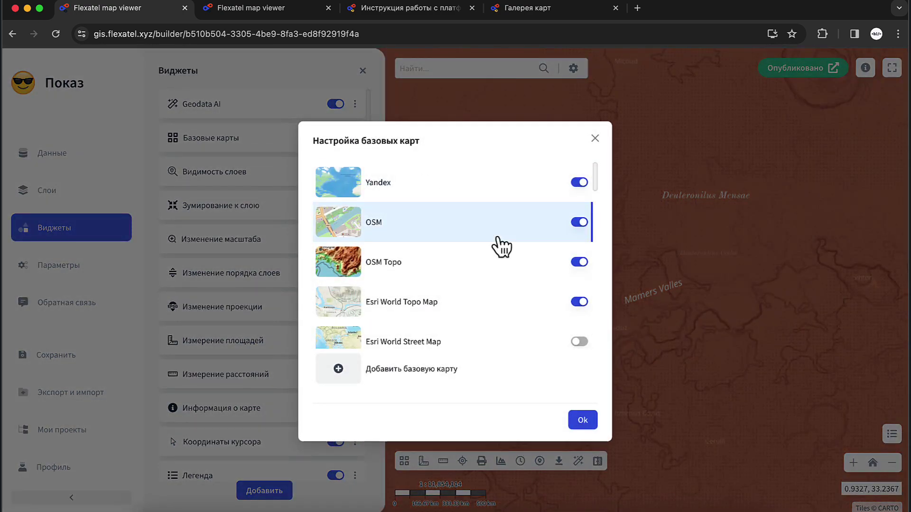
{"action": "scroll", "coordinate": [494, 244], "scroll_direction": "down", "scroll_amount": 10}
{"action": "left_click", "coordinate": [393, 372]}
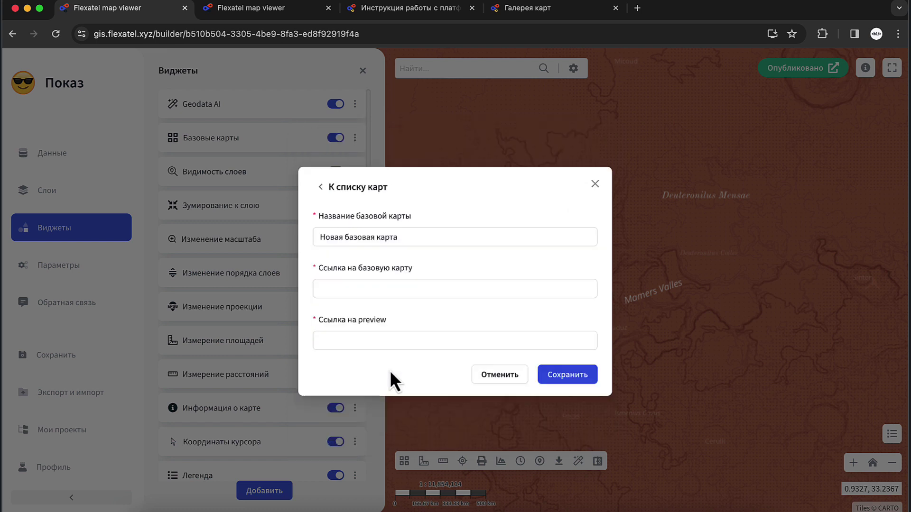
- Review the suggested links for the new basemap's tile address and preview image, and close the form without saving
{"action": "left_click", "coordinate": [412, 289]}
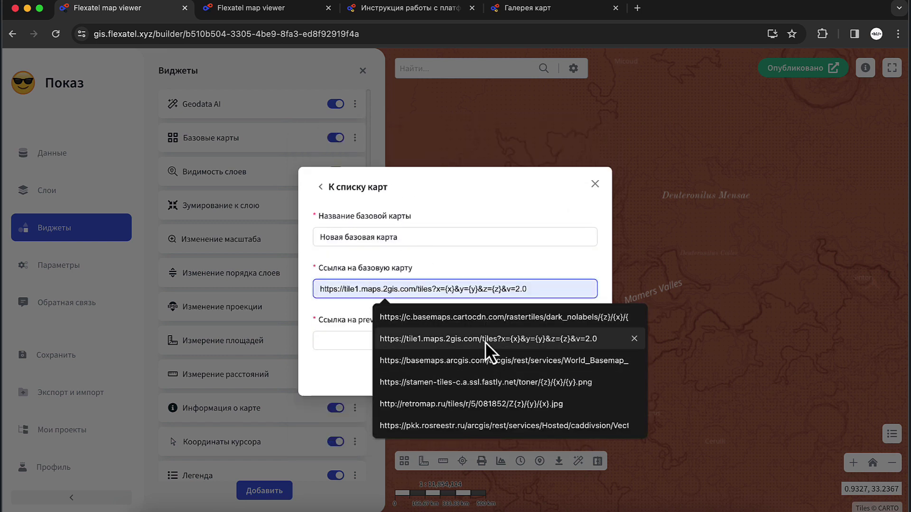
{"action": "left_click", "coordinate": [329, 341]}
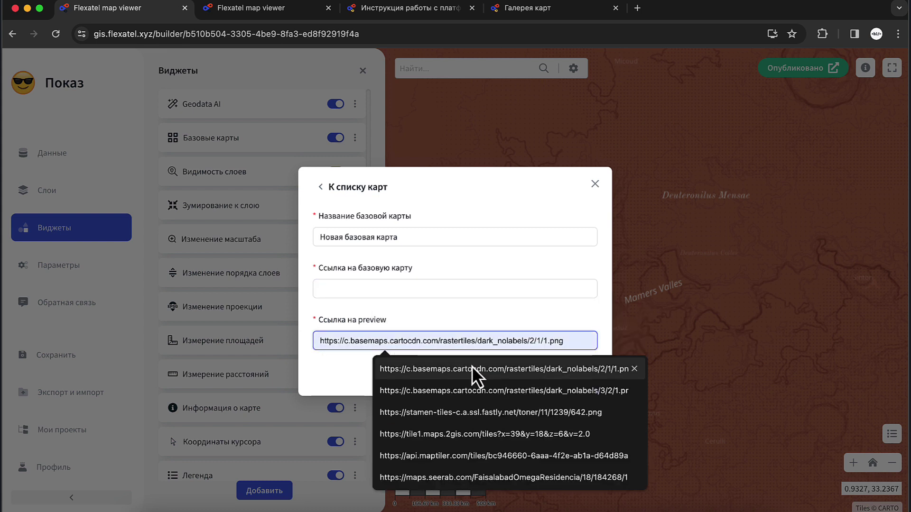
{"action": "left_click", "coordinate": [404, 310]}
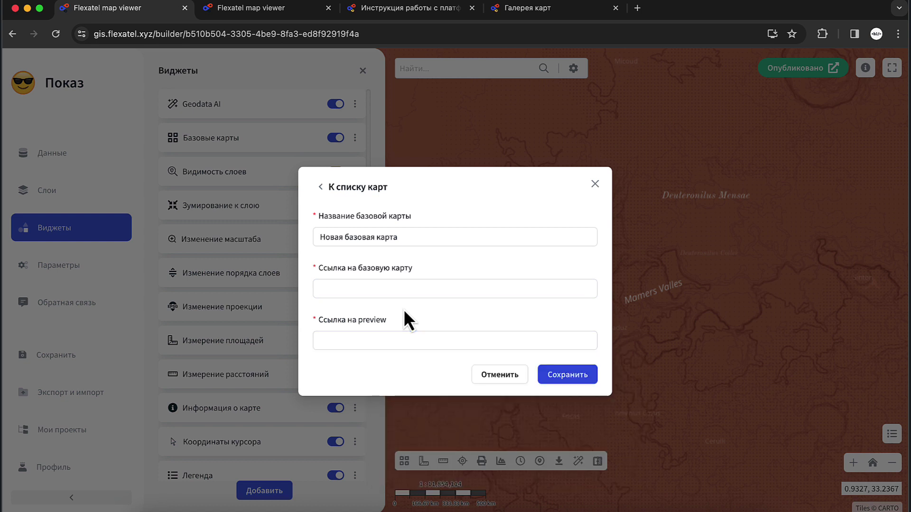
{"action": "left_click", "coordinate": [594, 184]}
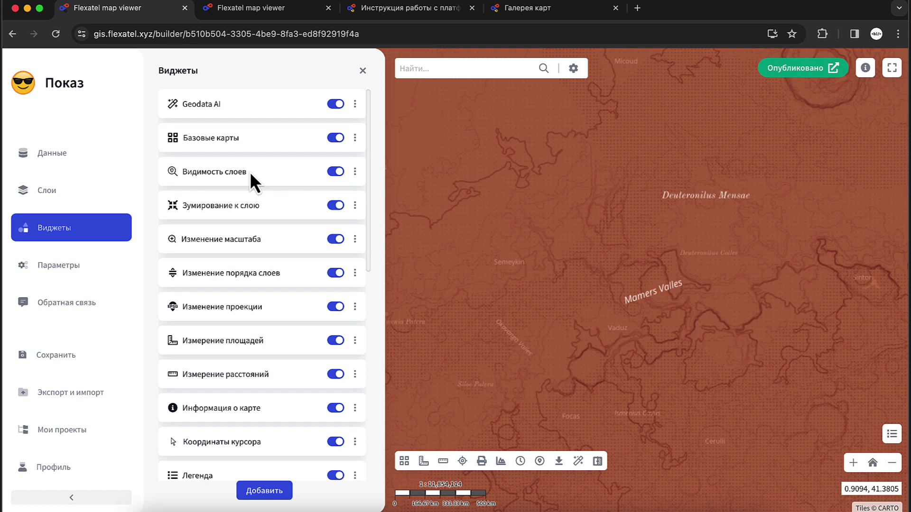
- Examine the transparency and scale range settings of the Картодиаграммы layer
{"action": "left_click", "coordinate": [83, 195]}
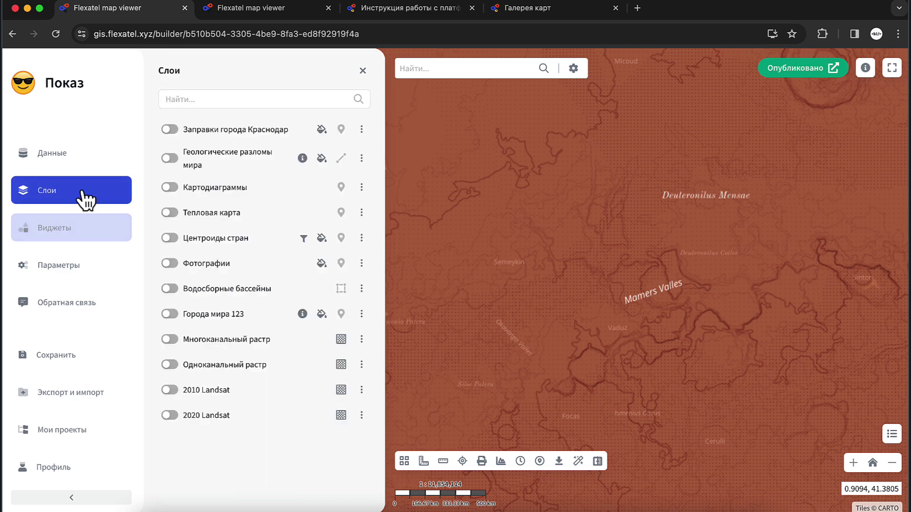
{"action": "left_click", "coordinate": [362, 188]}
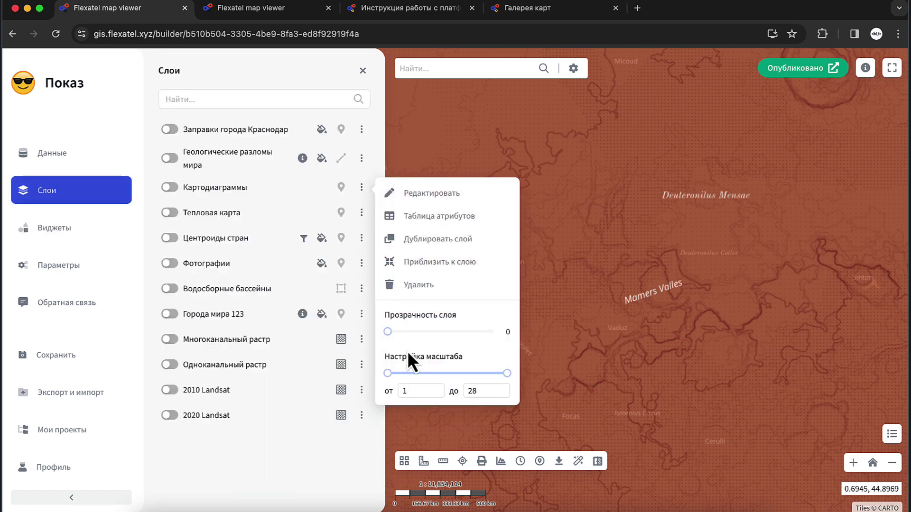
{"action": "mouse_move", "coordinate": [387, 374]}
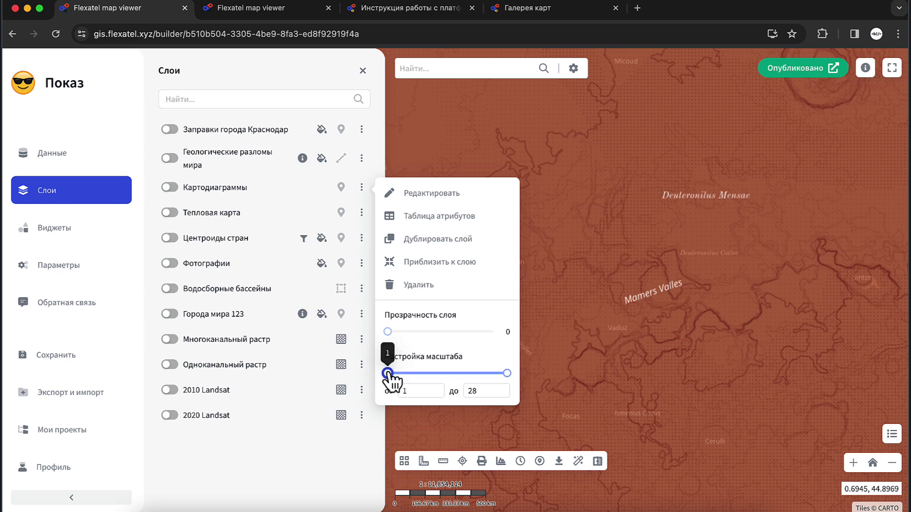
- Return to the widget list and disable the Видимость слоев widget
{"action": "left_click", "coordinate": [97, 233]}
{"action": "left_click", "coordinate": [337, 173]}
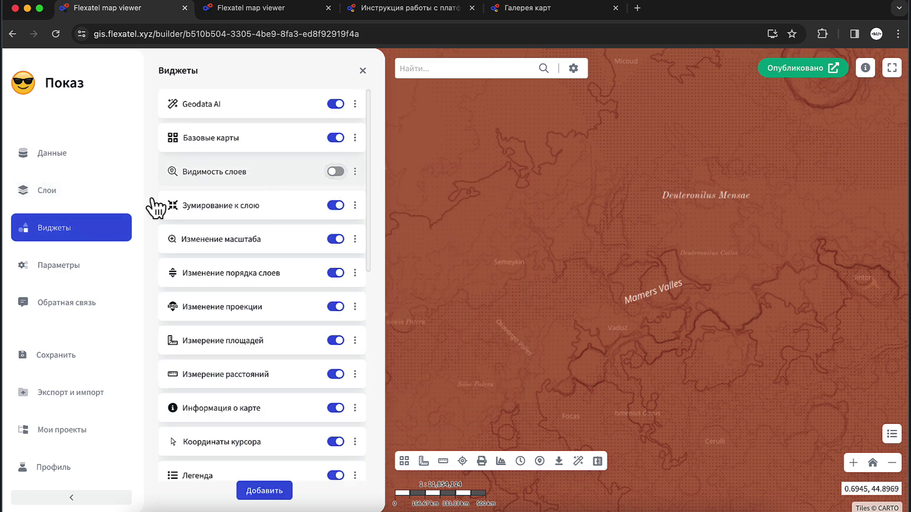
- Check the options of the Центроиды стран layer and turn on the Видимость слоев widget
{"action": "left_click", "coordinate": [66, 195]}
{"action": "left_click", "coordinate": [362, 238]}
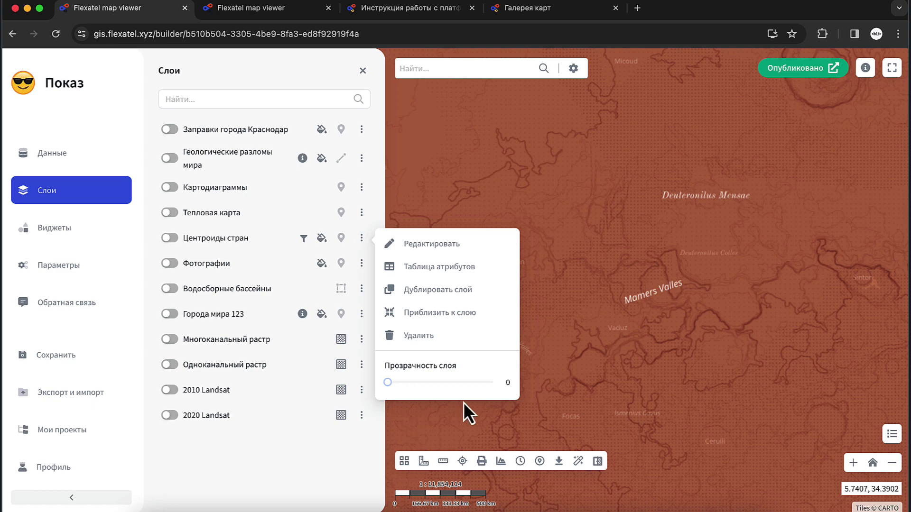
{"action": "left_click", "coordinate": [99, 245]}
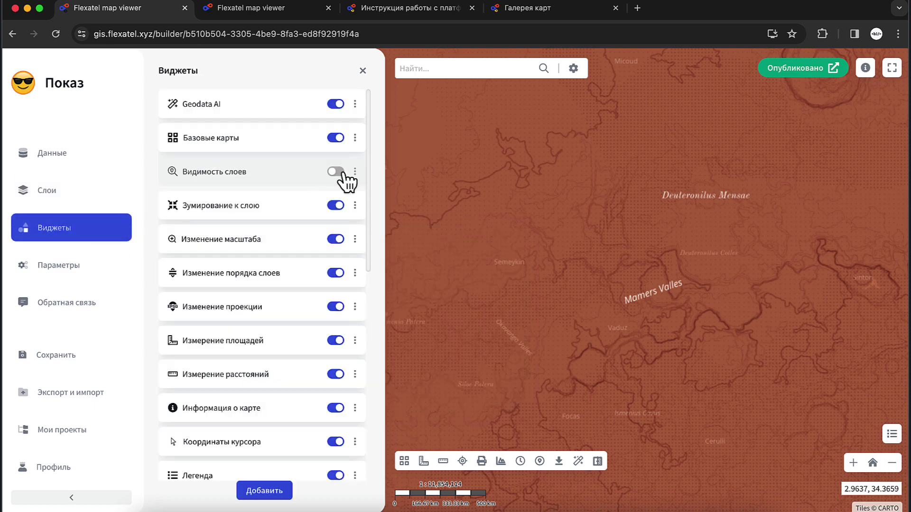
{"action": "left_click", "coordinate": [337, 172]}
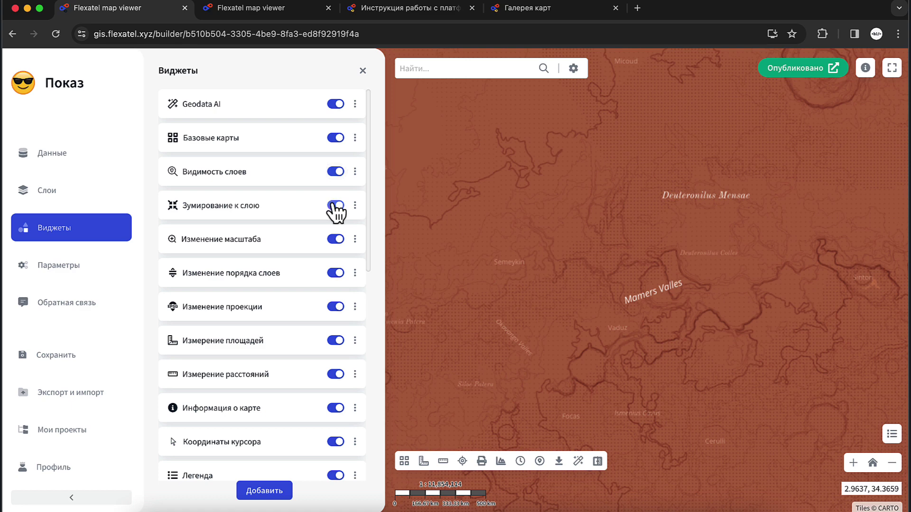
- View the options of the Картодиаграммы layer and switch the base map to Yandex
{"action": "left_click", "coordinate": [49, 202]}
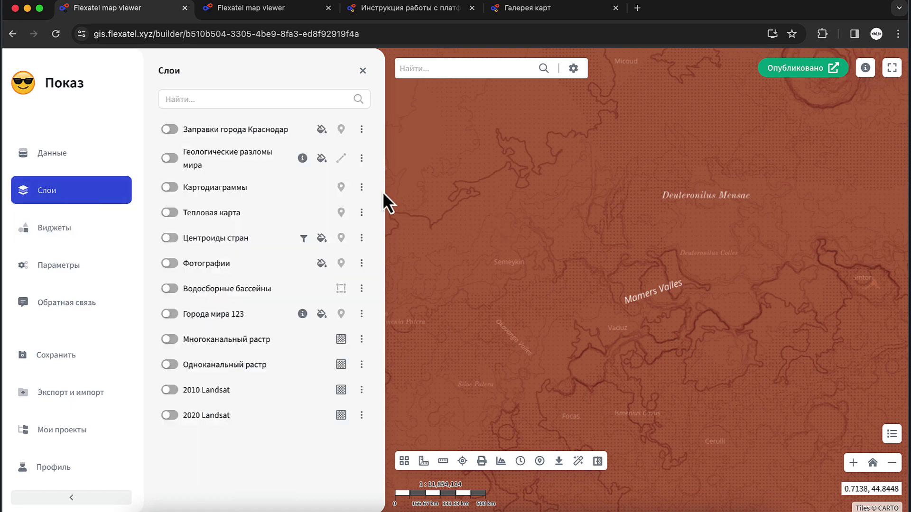
{"action": "left_click", "coordinate": [362, 187]}
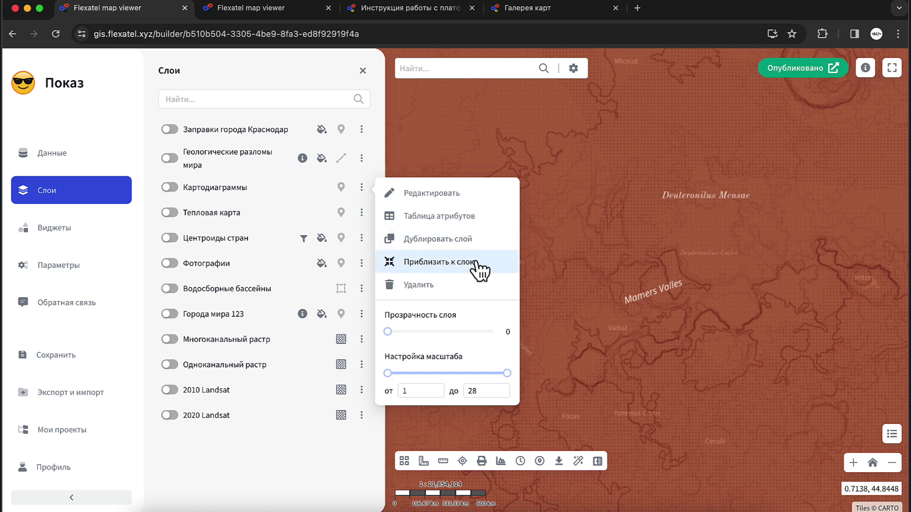
{"action": "left_click", "coordinate": [404, 461]}
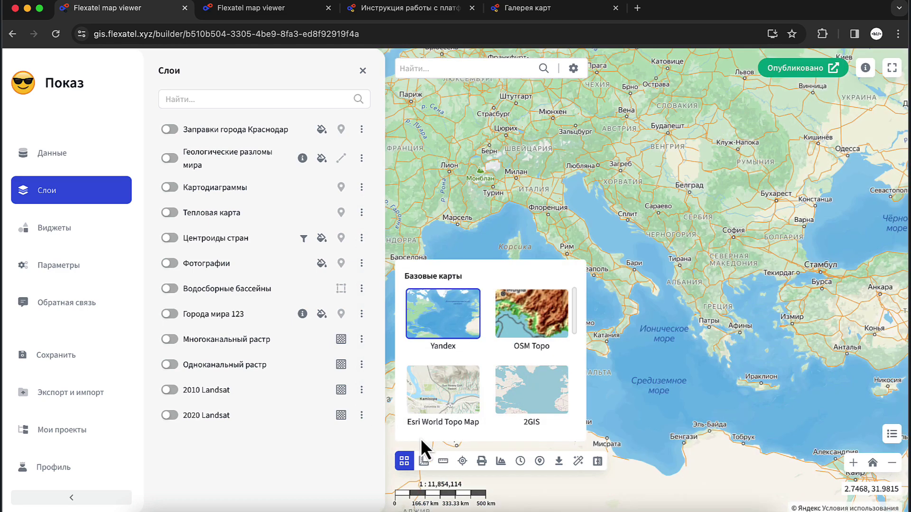
{"action": "left_click", "coordinate": [404, 462]}
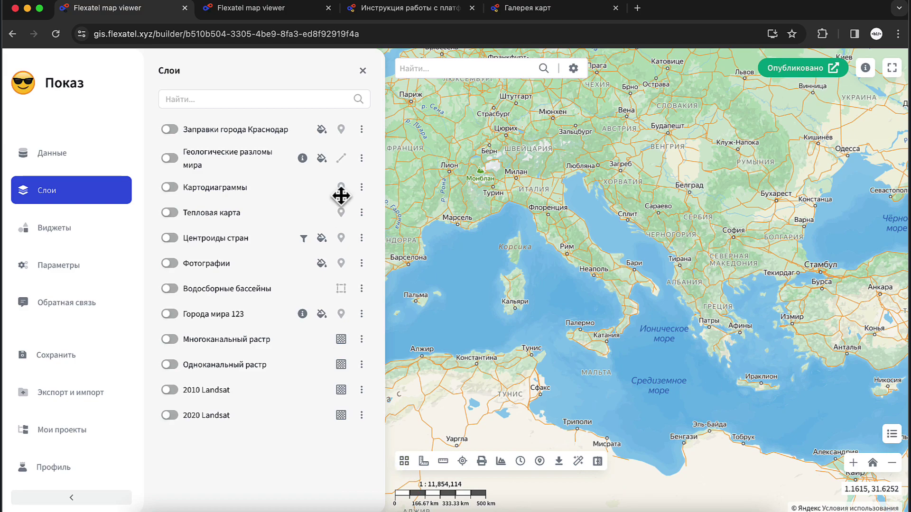
- Show the Картодиаграммы layer and zoom the map to its extent
{"action": "left_click", "coordinate": [172, 188]}
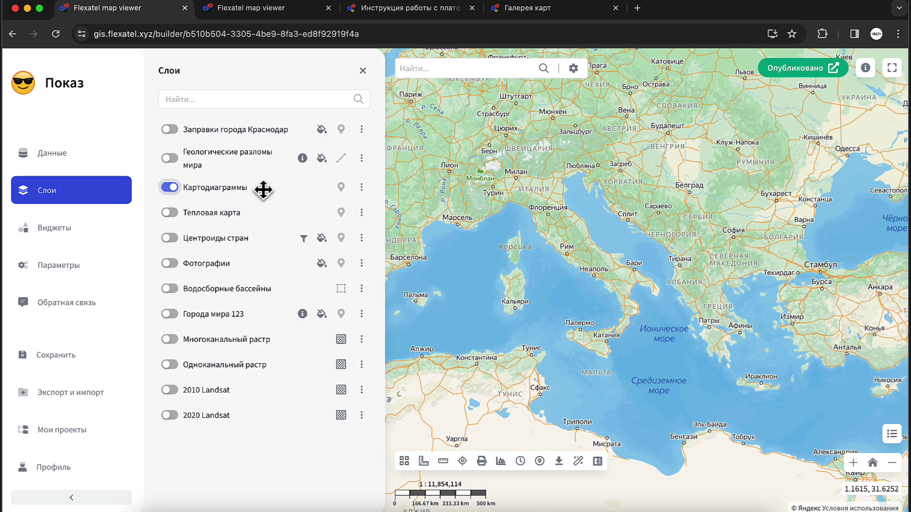
{"action": "left_click", "coordinate": [361, 187]}
{"action": "left_click", "coordinate": [427, 262]}
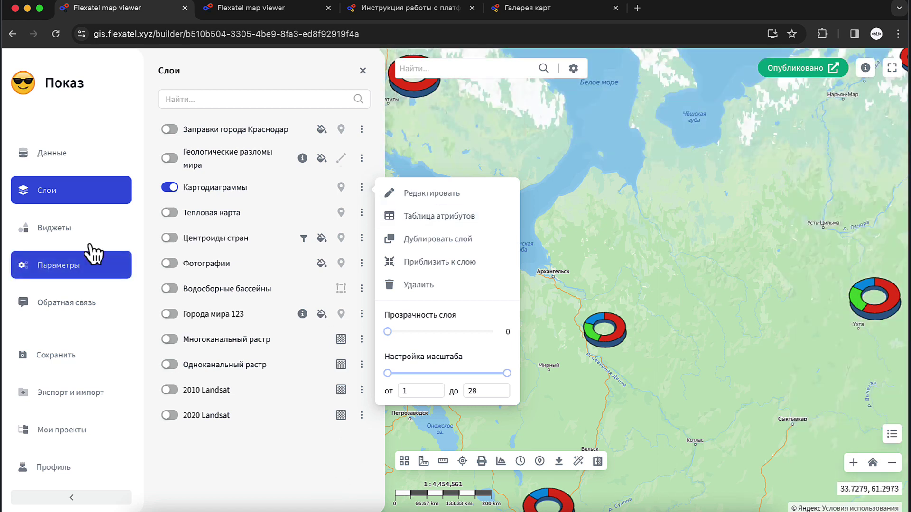
{"action": "left_click_drag", "start_coordinate": [636, 431], "coordinate": [637, 130]}
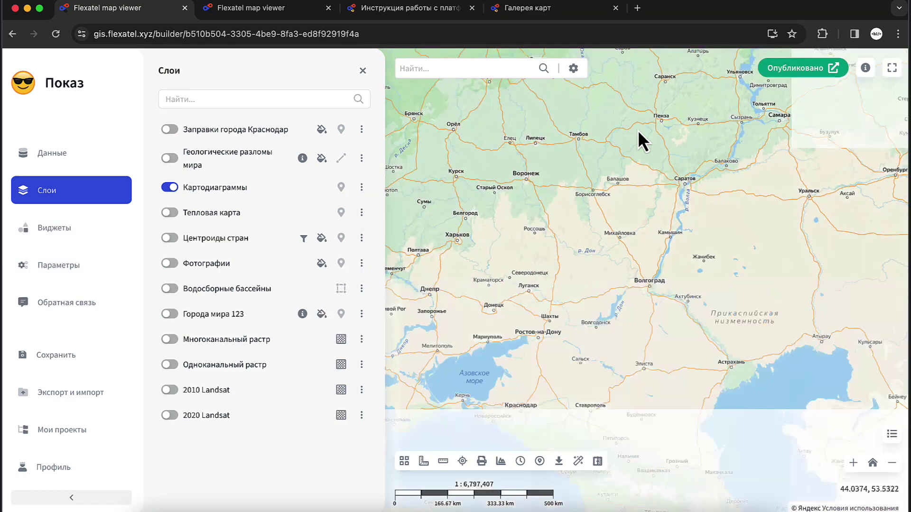
- Turn the Изменение масштаба widget off and back on
{"action": "left_click", "coordinate": [95, 230]}
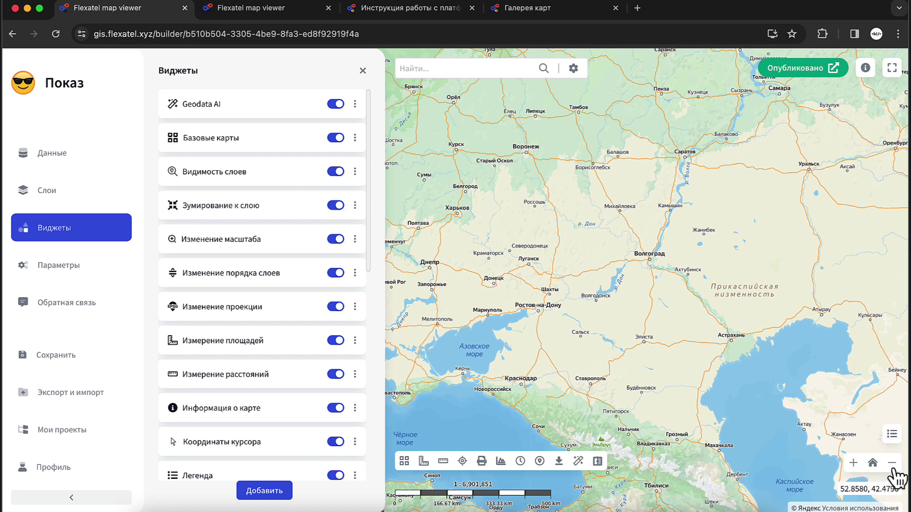
{"action": "left_click", "coordinate": [335, 240]}
{"action": "left_click", "coordinate": [336, 240]}
- Hide the Картодиаграммы layer and show the Тепловая карта and Водосборные бассейны layers at continental scale
{"action": "left_click", "coordinate": [70, 206]}
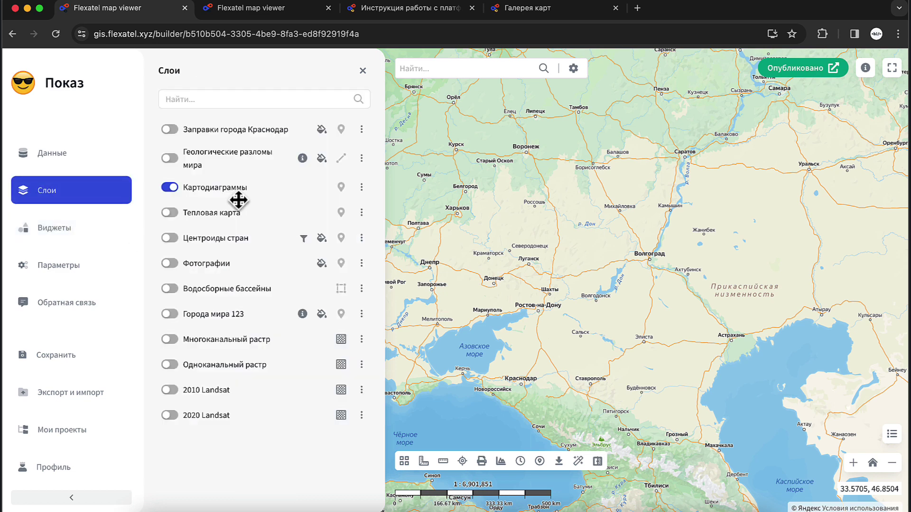
{"action": "left_click", "coordinate": [170, 188]}
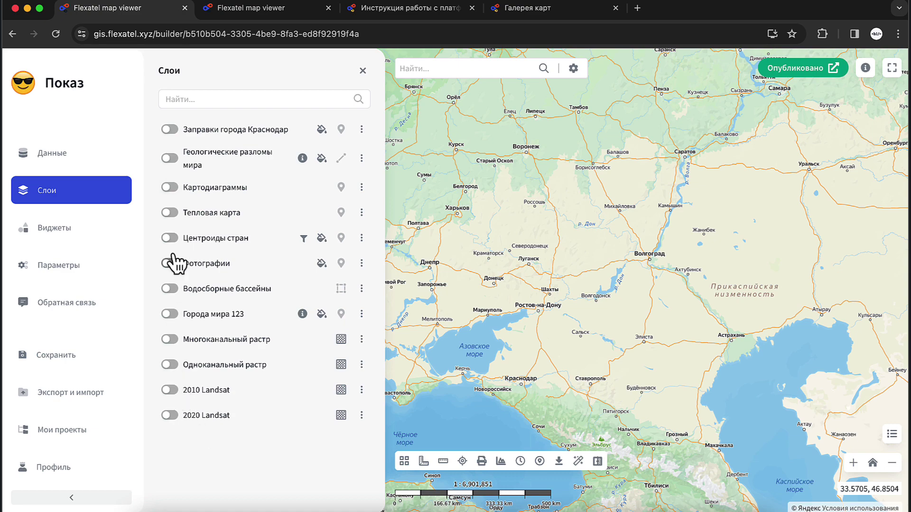
{"action": "left_click", "coordinate": [171, 215]}
{"action": "scroll", "coordinate": [591, 286], "scroll_direction": "down", "scroll_amount": 5}
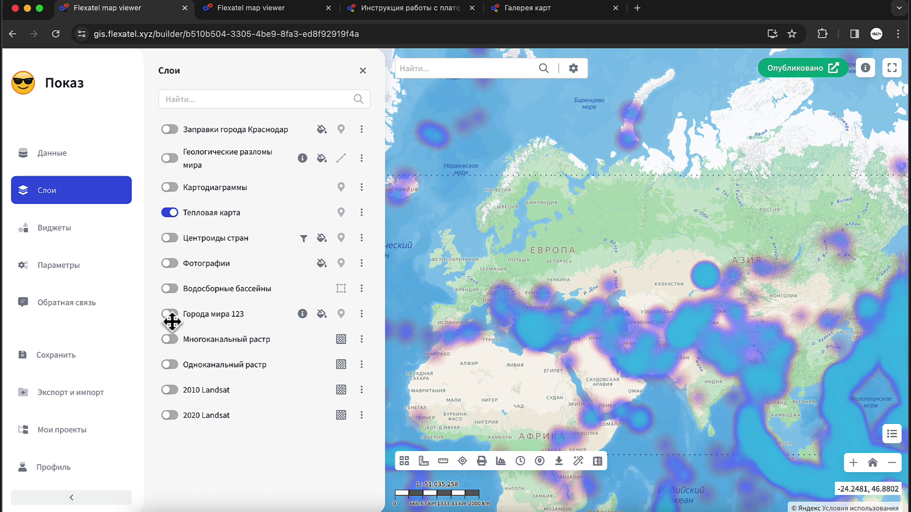
{"action": "left_click", "coordinate": [170, 289]}
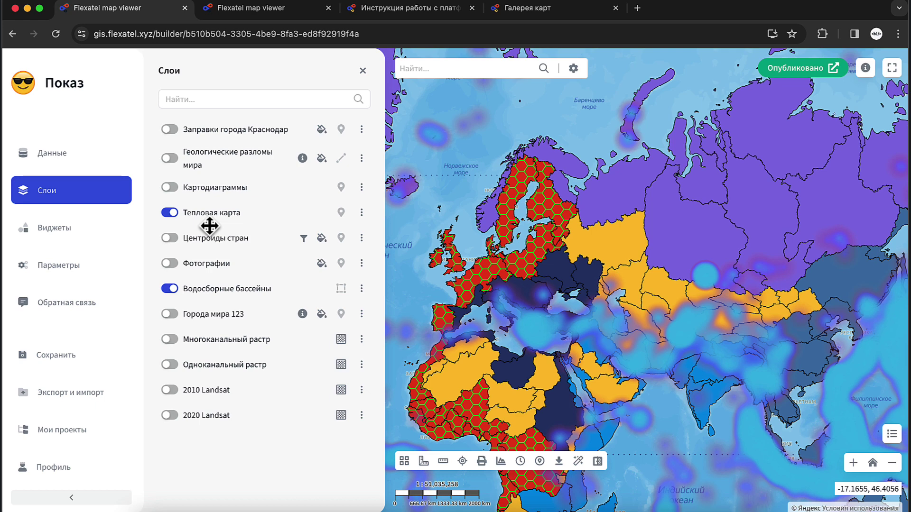
- Move the Тепловая карта layer below Водосборные бассейны, return it directly above that layer, and hide both
{"action": "mouse_move", "coordinate": [209, 228]}
{"action": "left_mouse_down"}
{"action": "mouse_move", "coordinate": [195, 211]}
{"action": "mouse_move", "coordinate": [203, 302]}
{"action": "mouse_move", "coordinate": [202, 289]}
{"action": "left_mouse_up"}
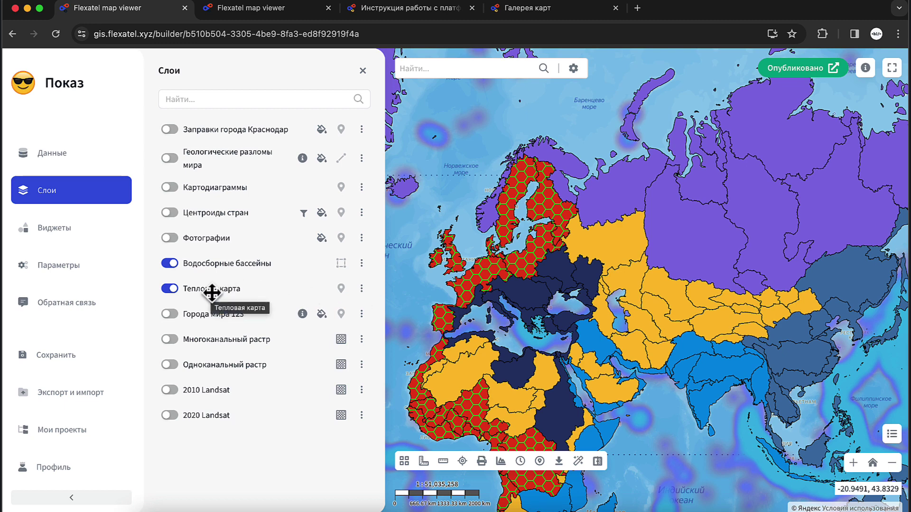
{"action": "left_click_drag", "start_coordinate": [211, 293], "coordinate": [218, 265]}
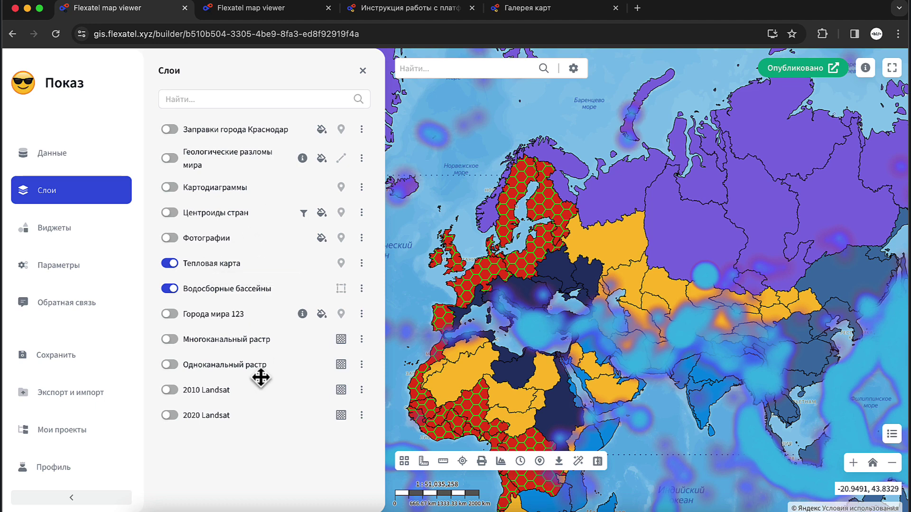
{"action": "left_click", "coordinate": [170, 263]}
{"action": "left_click", "coordinate": [169, 289]}
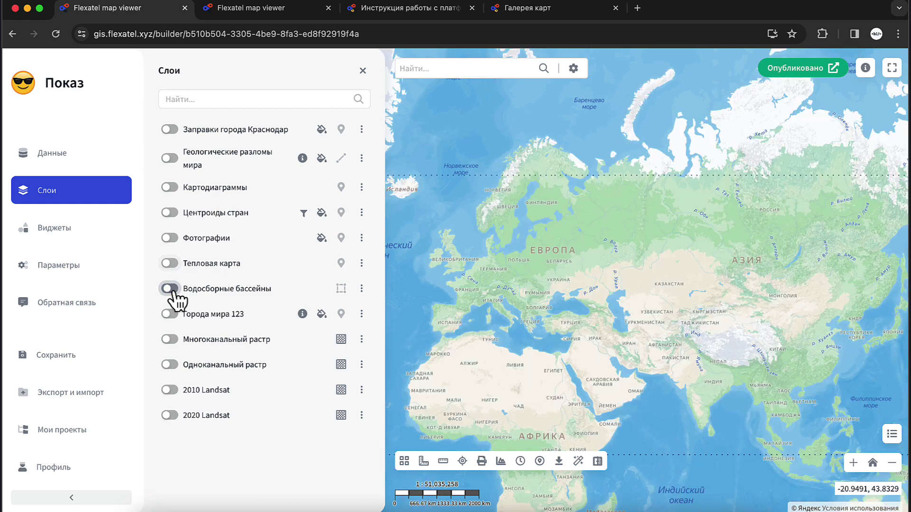
- Look through the available map projections in the map parameters and leave the projection unchanged
{"action": "left_click", "coordinate": [85, 233]}
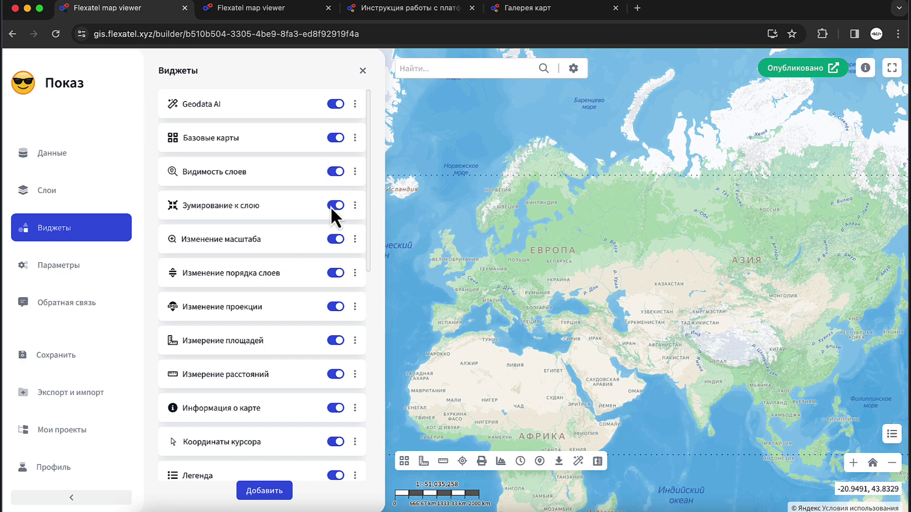
{"action": "scroll", "coordinate": [338, 292], "scroll_direction": "down", "scroll_amount": 2}
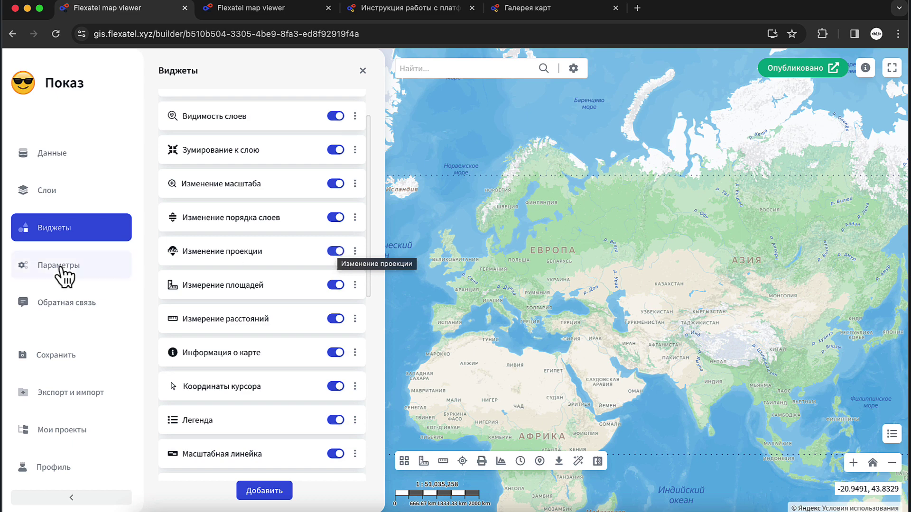
{"action": "left_click", "coordinate": [38, 268]}
{"action": "left_click", "coordinate": [296, 283]}
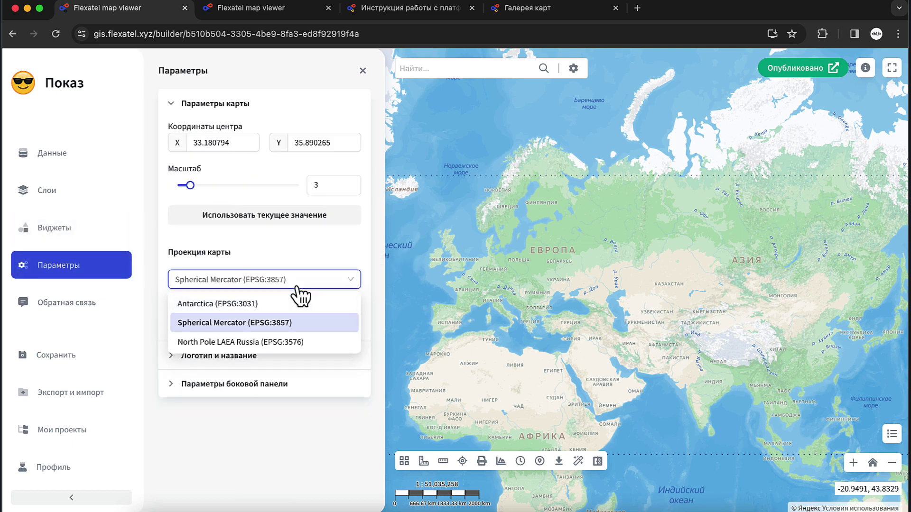
{"action": "left_click", "coordinate": [297, 287]}
- Measure the area of a triangle drawn from Eastern Europe to the Caspian region and Siberia
{"action": "left_click", "coordinate": [71, 233]}
{"action": "scroll", "coordinate": [275, 265], "scroll_direction": "down", "scroll_amount": 3}
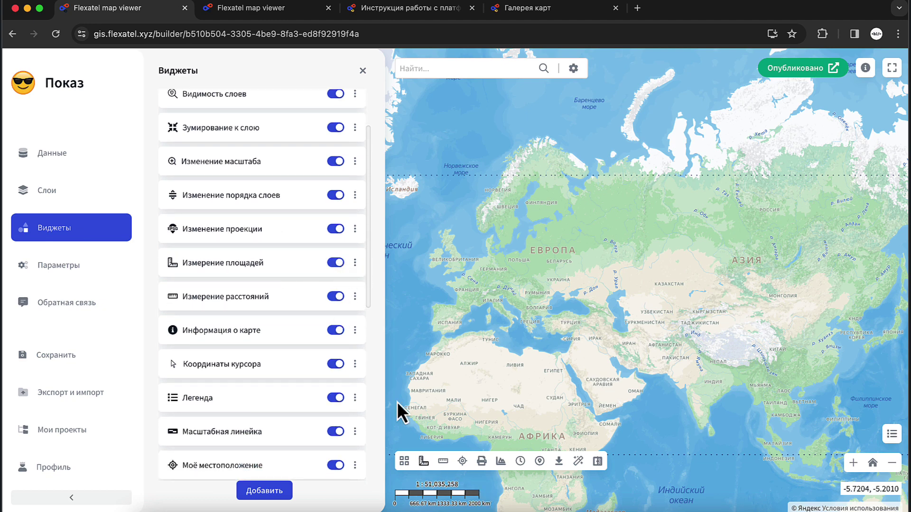
{"action": "left_click", "coordinate": [422, 461]}
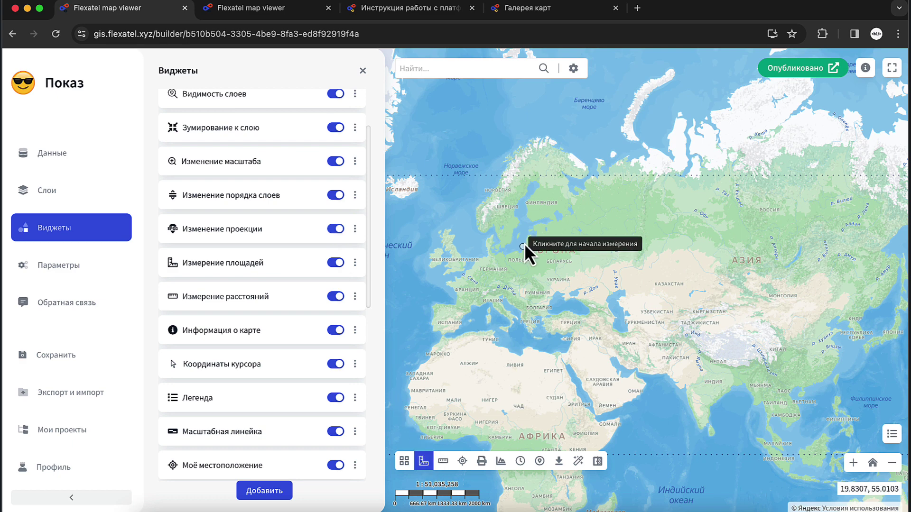
{"action": "left_click", "coordinate": [525, 245]}
{"action": "left_click", "coordinate": [611, 327]}
{"action": "double_click", "coordinate": [708, 201]}
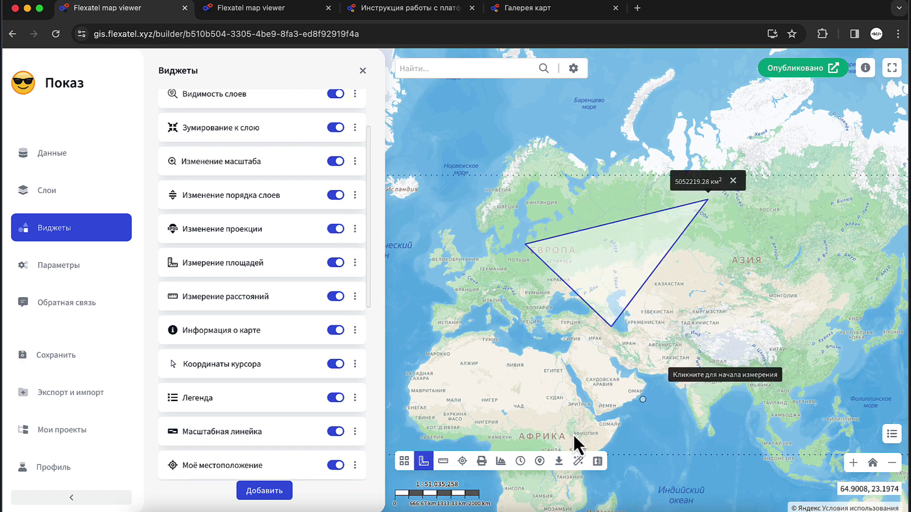
- Measure two three-point distances, one from Afghanistan to eastern Siberia and one from southern Russia to northern Siberia
{"action": "left_click", "coordinate": [443, 461]}
{"action": "left_click", "coordinate": [676, 337]}
{"action": "left_click", "coordinate": [753, 225]}
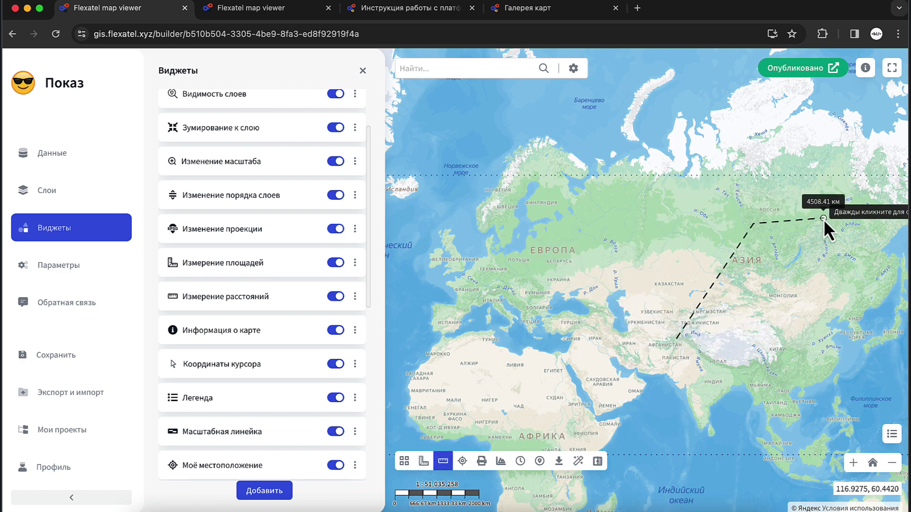
{"action": "double_click", "coordinate": [824, 218]}
{"action": "left_click", "coordinate": [581, 296]}
{"action": "left_click", "coordinate": [617, 243]}
{"action": "double_click", "coordinate": [731, 181]}
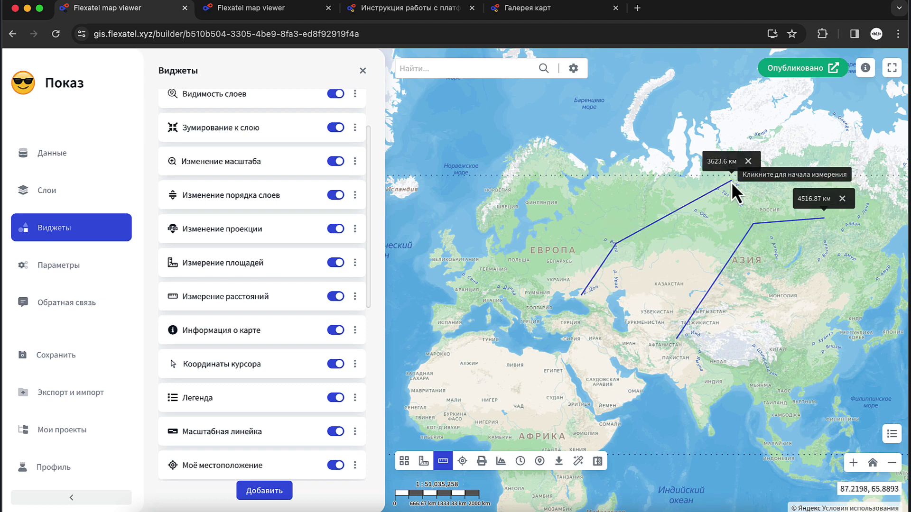
- Remove both distance measurements from the map and stop measuring
{"action": "left_click", "coordinate": [748, 161]}
{"action": "left_click", "coordinate": [842, 198]}
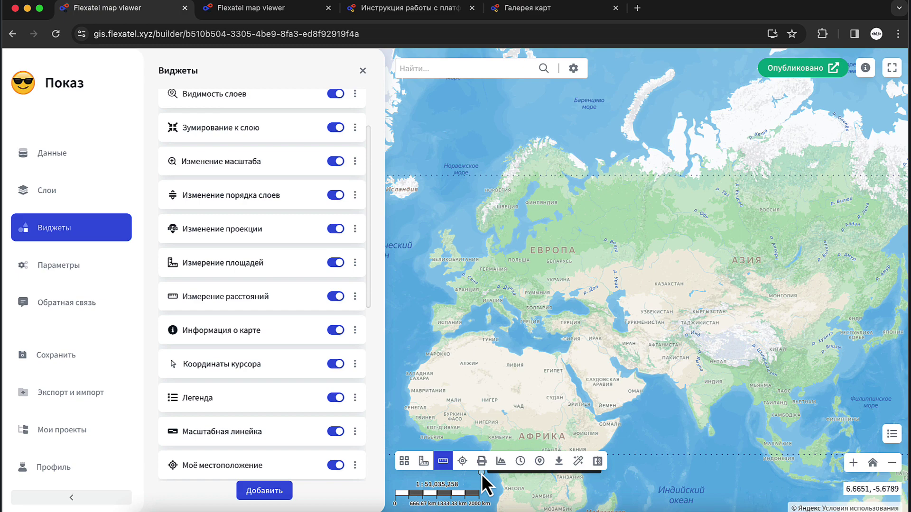
{"action": "left_click", "coordinate": [444, 463]}
- Check the measurement unit options in the Измерение площадей widget's settings and close them without saving
{"action": "left_click", "coordinate": [356, 263]}
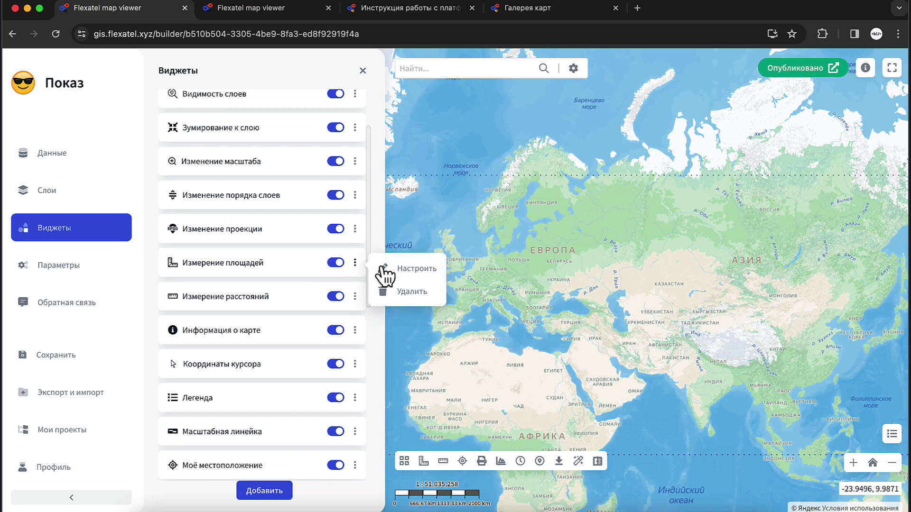
{"action": "left_click", "coordinate": [409, 267]}
{"action": "left_click", "coordinate": [407, 275]}
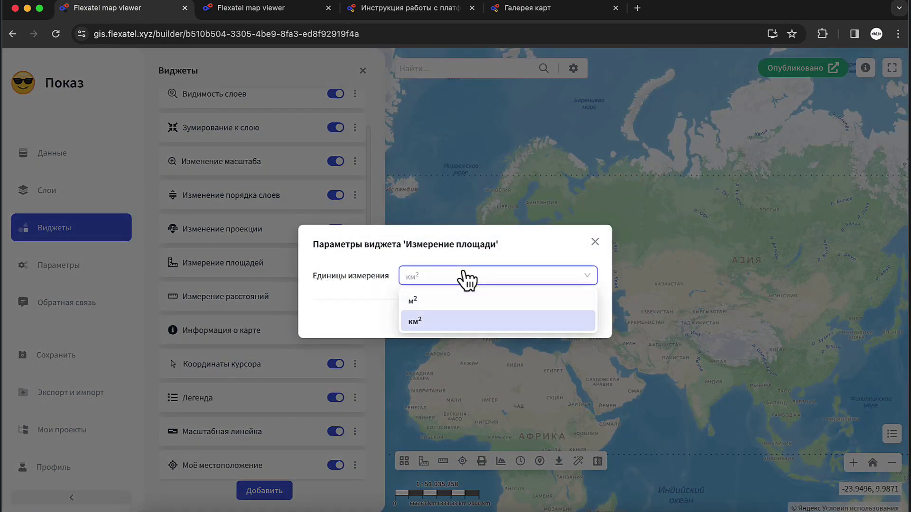
{"action": "left_click", "coordinate": [366, 320]}
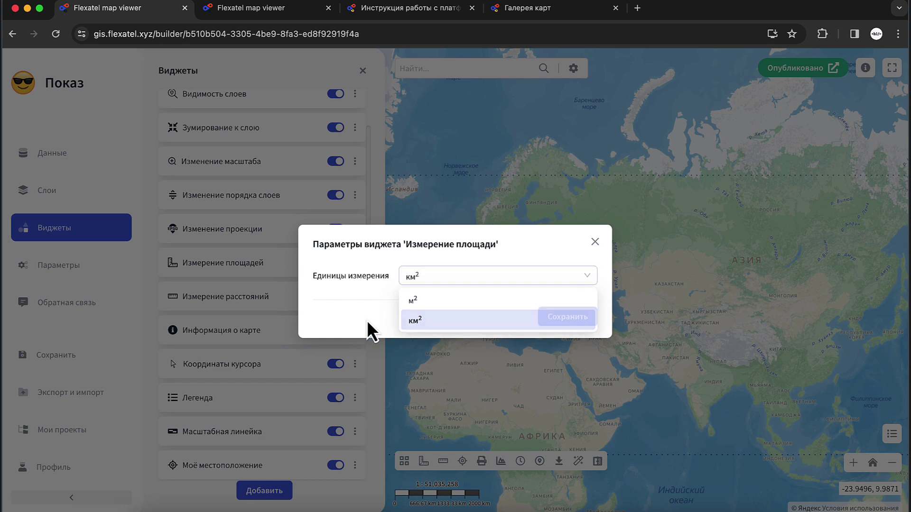
{"action": "left_click", "coordinate": [595, 242]}
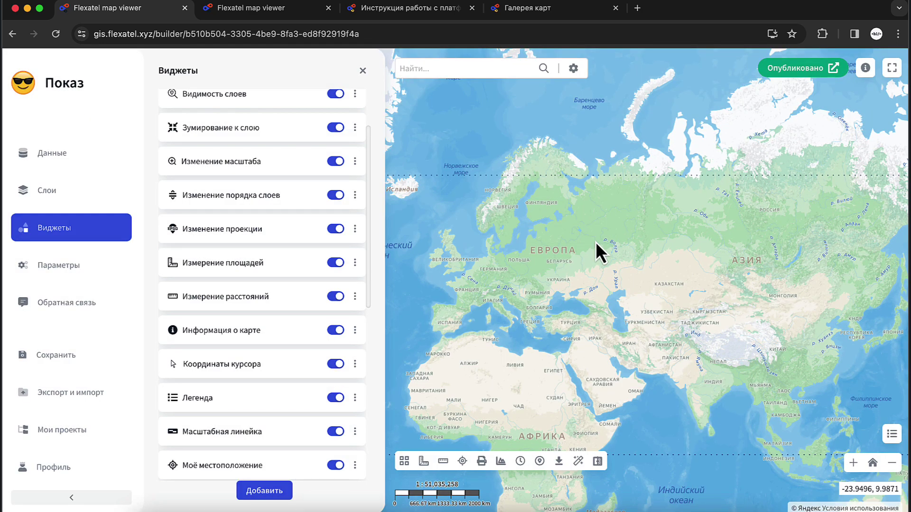
- Switch to the FlexGIS instructions page with its list of widget topics
{"action": "scroll", "coordinate": [265, 264], "scroll_direction": "up", "scroll_amount": 3}
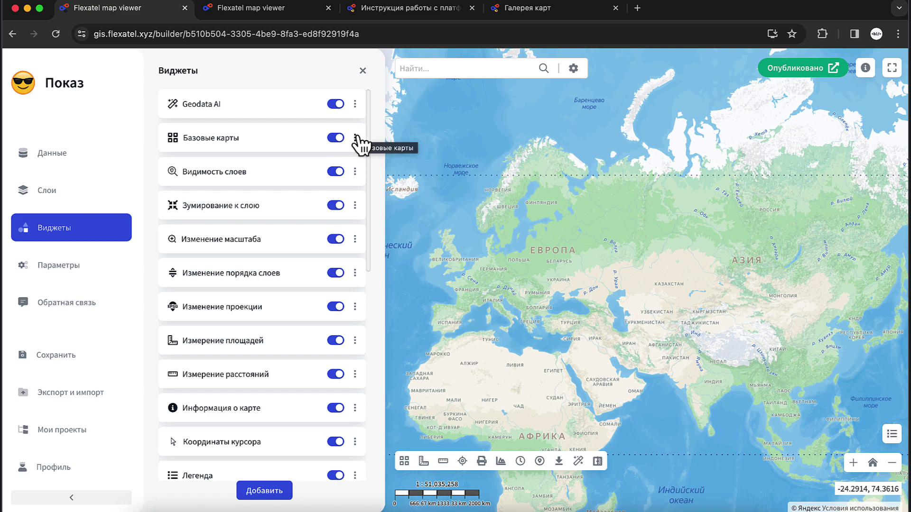
{"action": "left_click", "coordinate": [387, 7]}
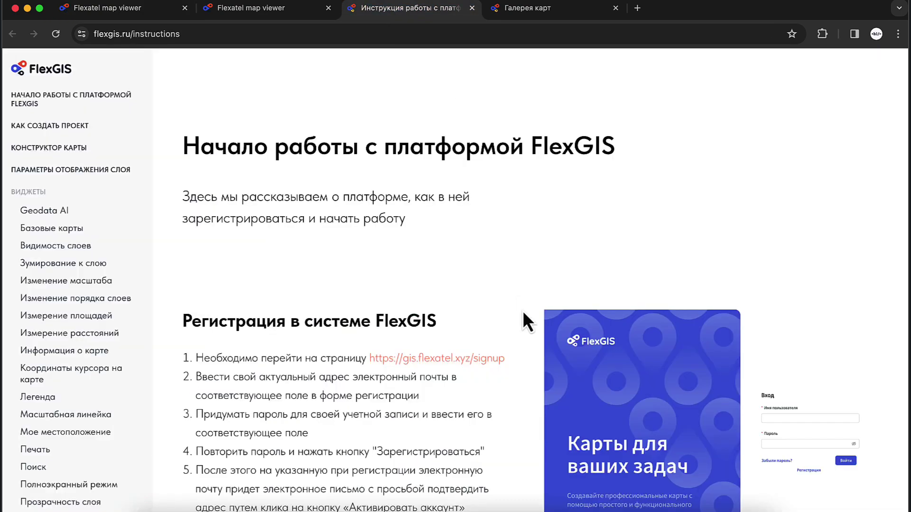
- Switch to the FlexGIS map gallery and open the example map of a building's interior
{"action": "left_click", "coordinate": [530, 10]}
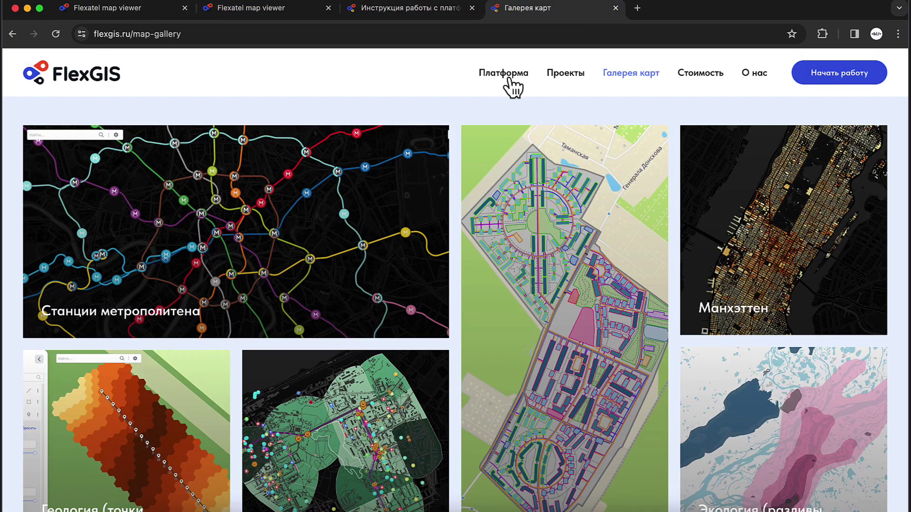
{"action": "scroll", "coordinate": [493, 351], "scroll_direction": "down", "scroll_amount": 10}
{"action": "scroll", "coordinate": [492, 351], "scroll_direction": "down", "scroll_amount": 10}
{"action": "left_click", "coordinate": [524, 319]}
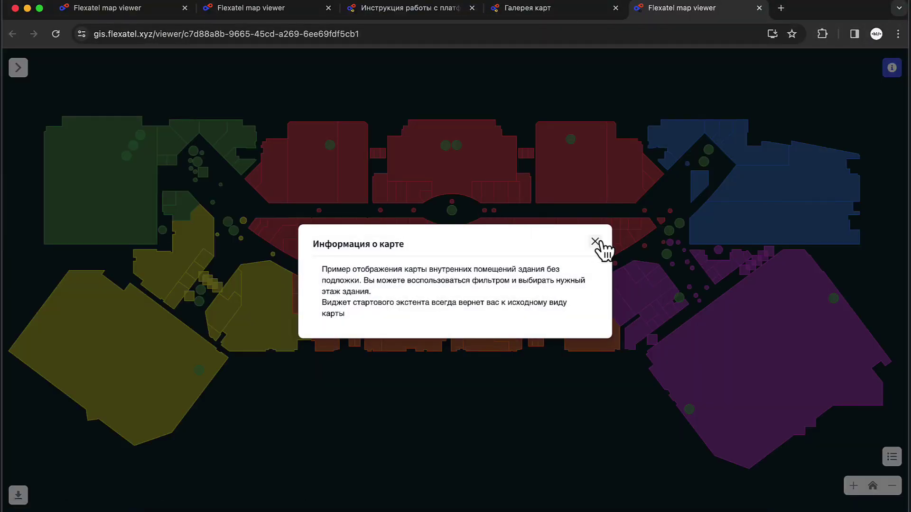
- Dismiss the example map's information window and expand the Авиапарк layer panel, keeping the whole building in view
{"action": "left_click", "coordinate": [595, 241]}
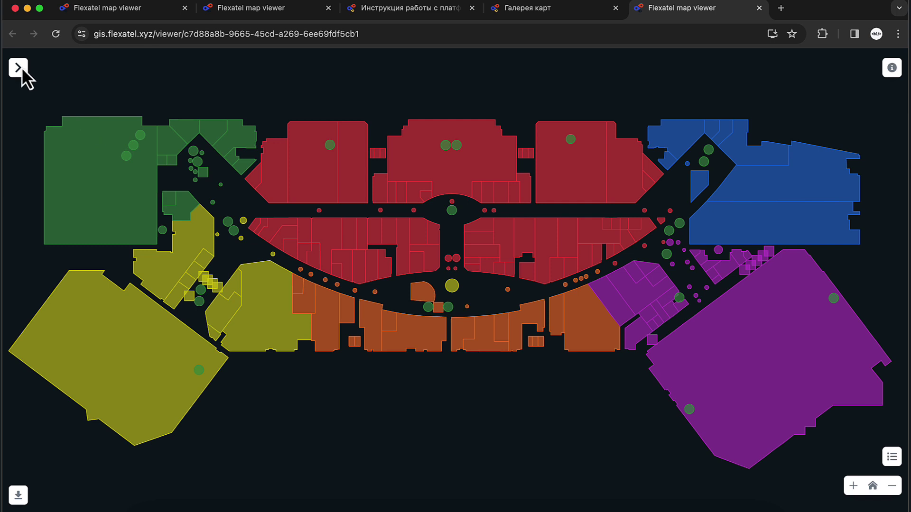
{"action": "left_click", "coordinate": [19, 68]}
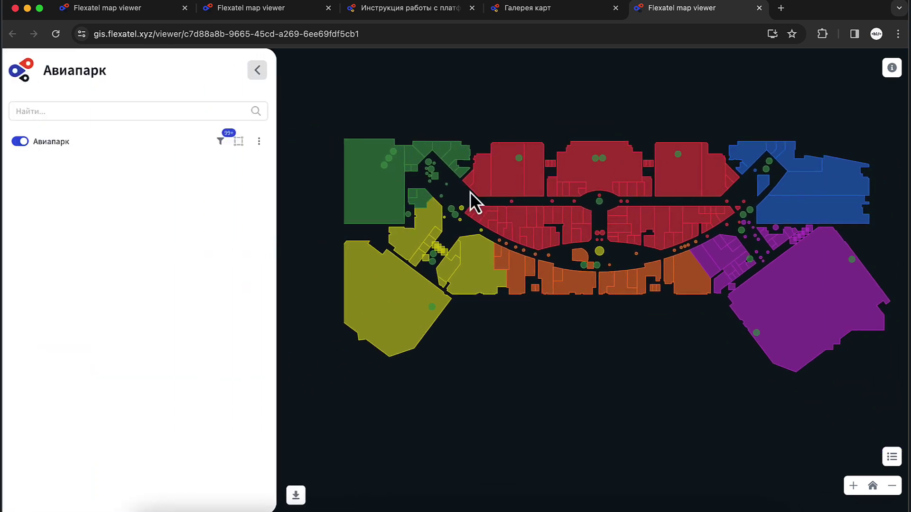
{"action": "left_click_drag", "start_coordinate": [470, 192], "coordinate": [449, 198]}
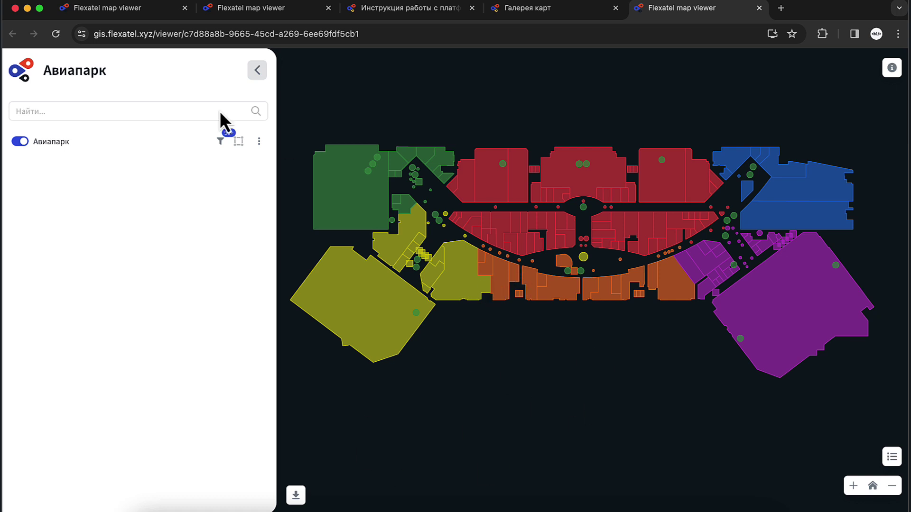
- Return to the map builder and check the map background colour setting (Цвет фона карты) in Параметры, leaving it unchanged
{"action": "left_click", "coordinate": [120, 11]}
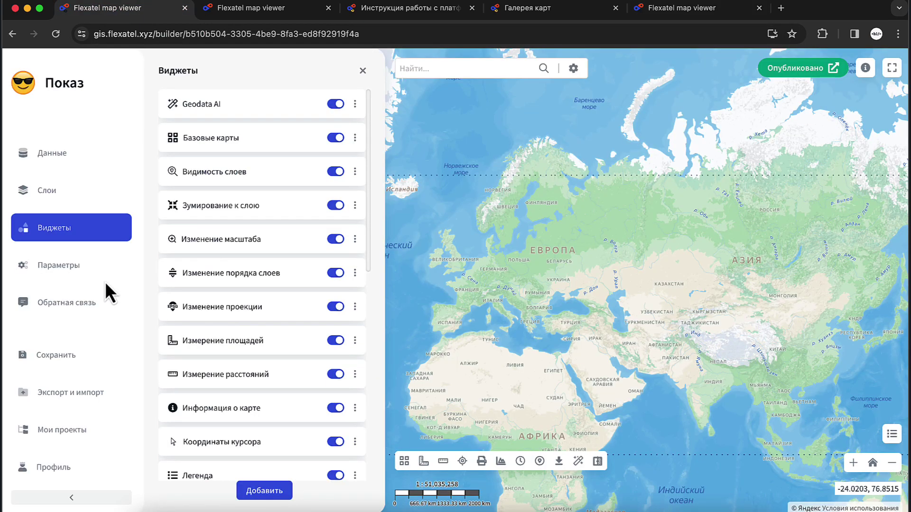
{"action": "left_click", "coordinate": [95, 266]}
{"action": "left_click", "coordinate": [233, 326]}
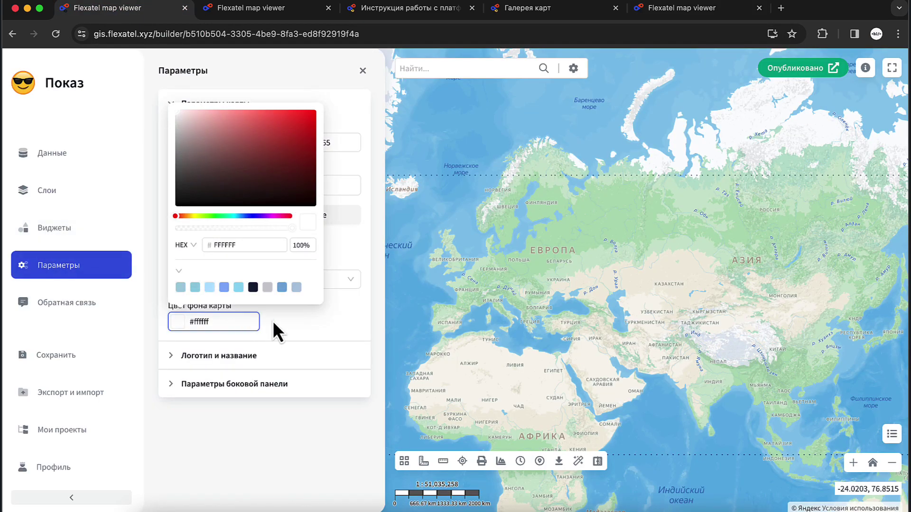
{"action": "left_click", "coordinate": [286, 320]}
{"action": "left_click", "coordinate": [69, 203]}
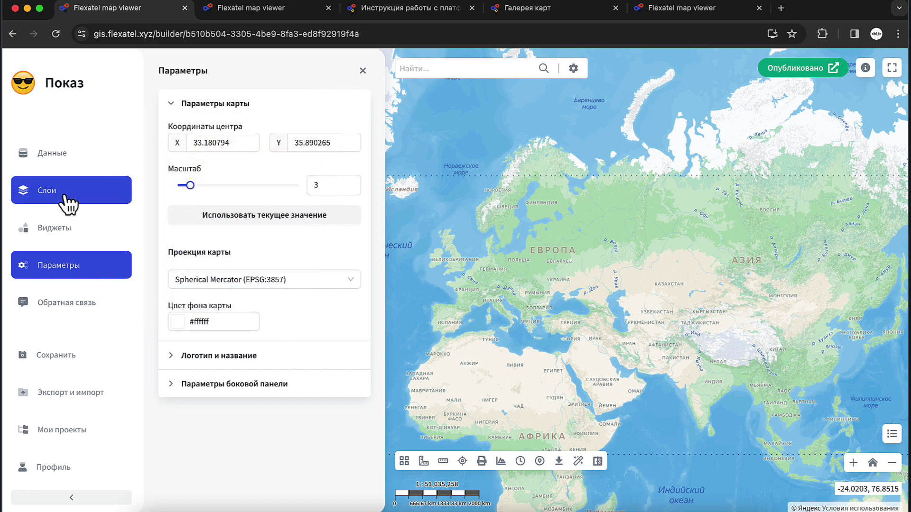
- Review the base map list in the Базовые карты widget's settings without saving, and switch the widget off and back on
{"action": "left_click", "coordinate": [71, 232]}
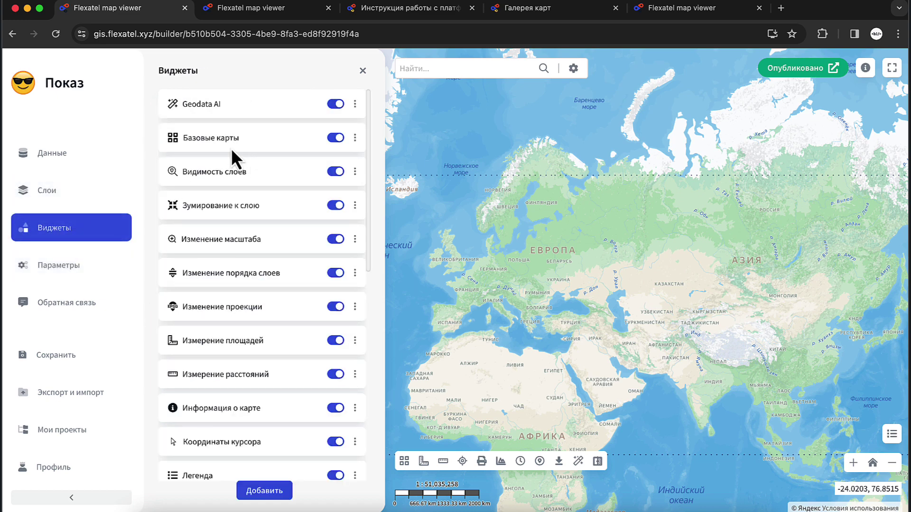
{"action": "left_click", "coordinate": [356, 138]}
{"action": "left_click", "coordinate": [408, 144]}
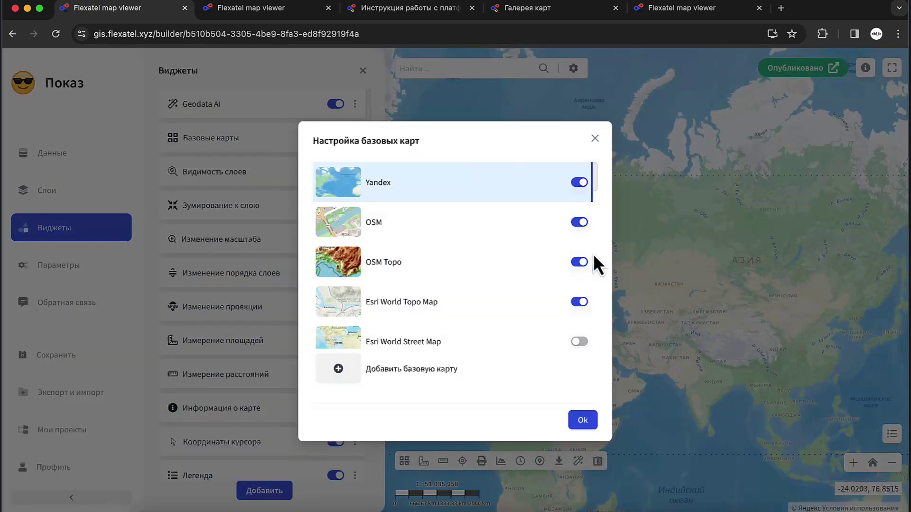
{"action": "scroll", "coordinate": [583, 352], "scroll_direction": "down", "scroll_amount": 5}
{"action": "scroll", "coordinate": [584, 351], "scroll_direction": "up", "scroll_amount": 5}
{"action": "left_click", "coordinate": [596, 139]}
{"action": "left_click", "coordinate": [335, 138]}
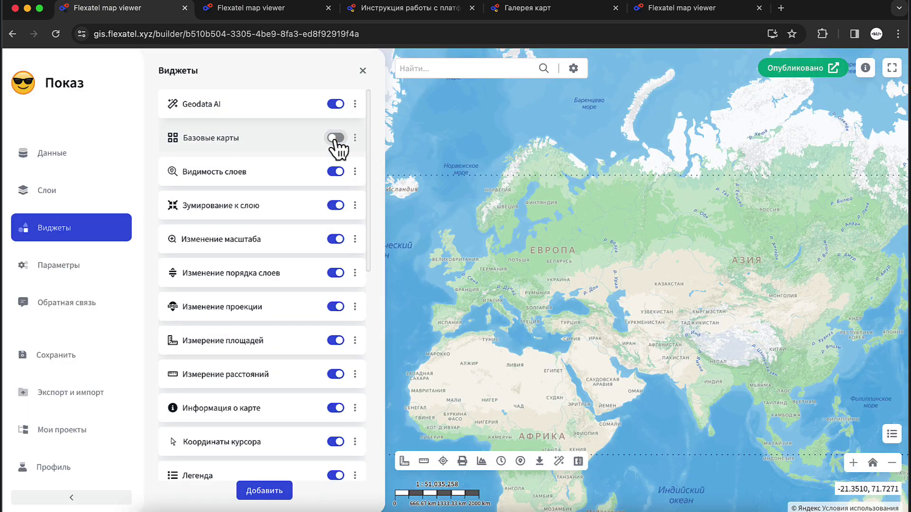
{"action": "left_click", "coordinate": [334, 138]}
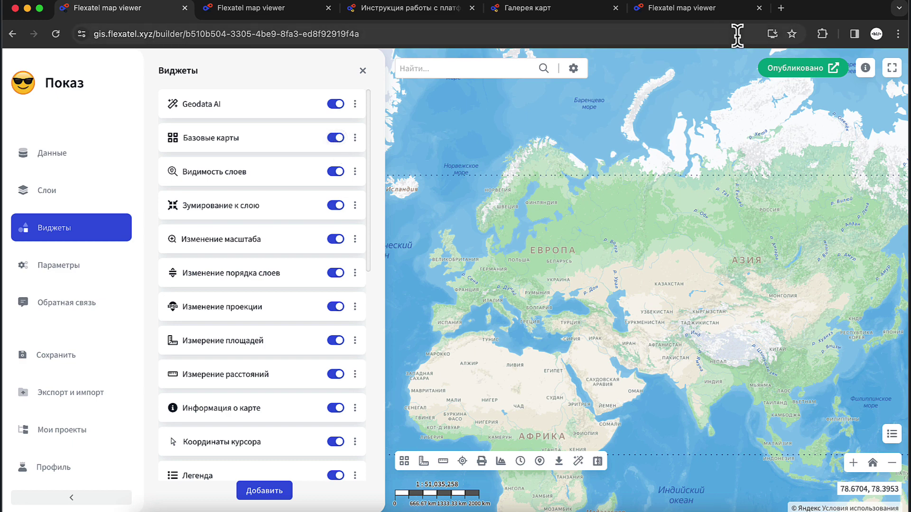
- Switch to the Авиапарк example map and filter its layer by floor to Этаж 4 and to P 1
{"action": "left_click", "coordinate": [694, 11]}
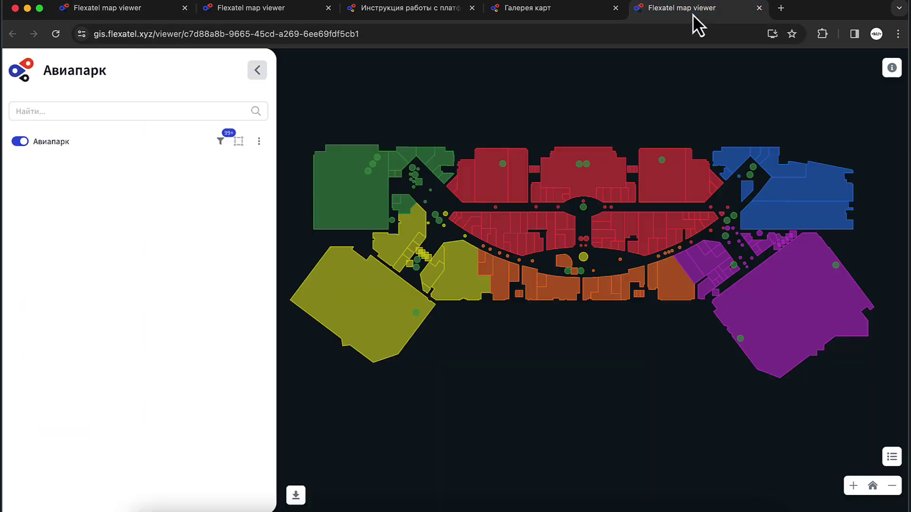
{"action": "left_click", "coordinate": [221, 141]}
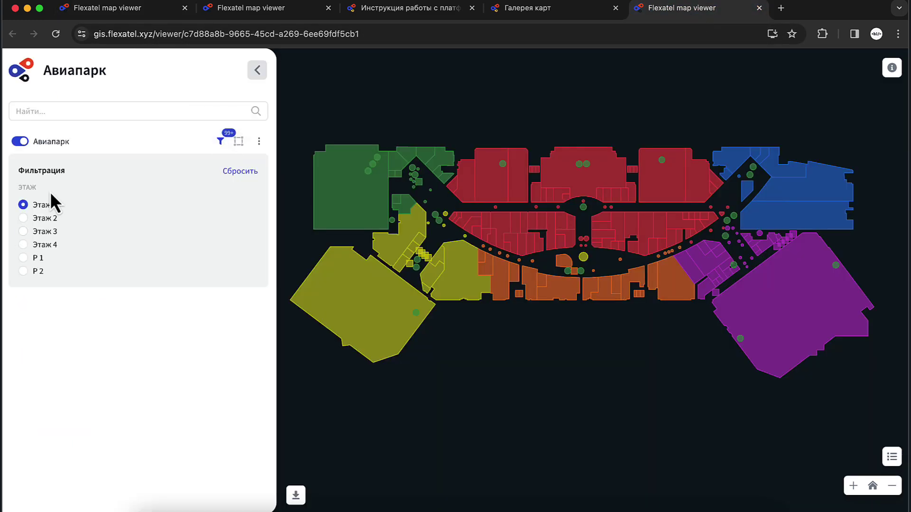
{"action": "left_click_drag", "start_coordinate": [468, 254], "coordinate": [478, 291]}
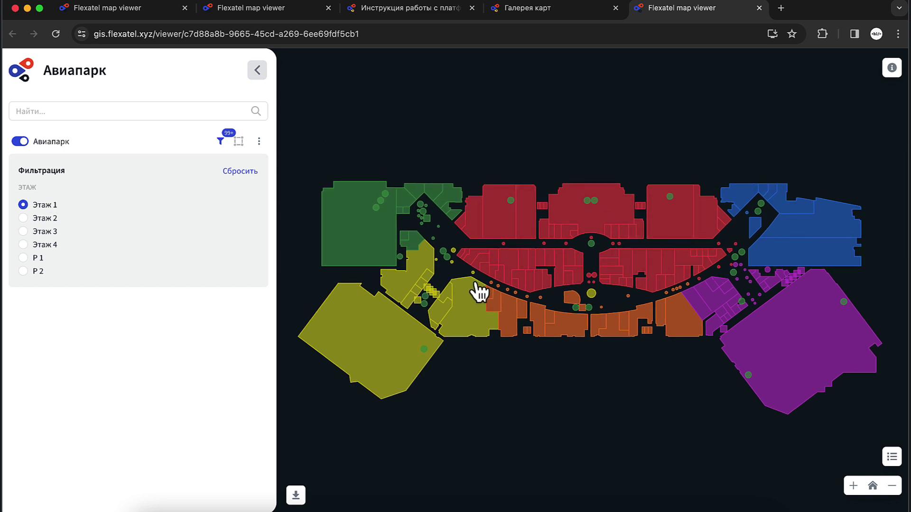
{"action": "left_click", "coordinate": [38, 245]}
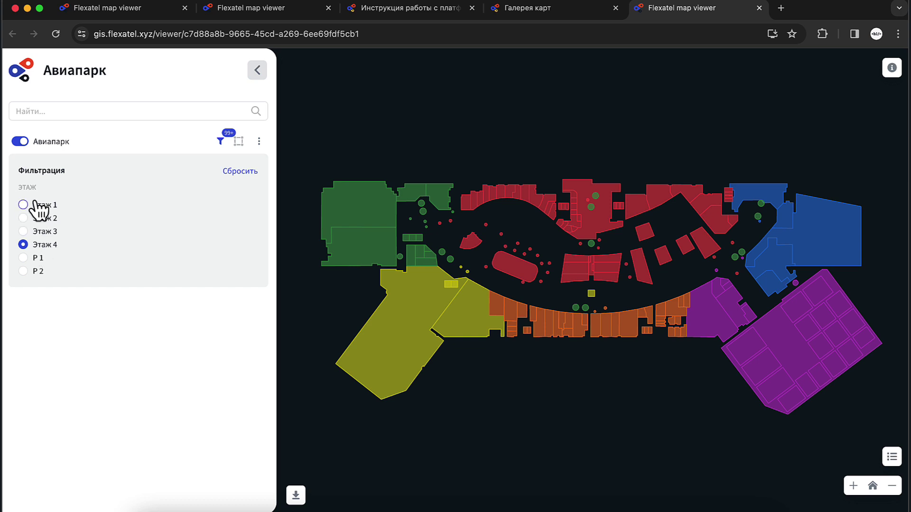
{"action": "left_click", "coordinate": [32, 258]}
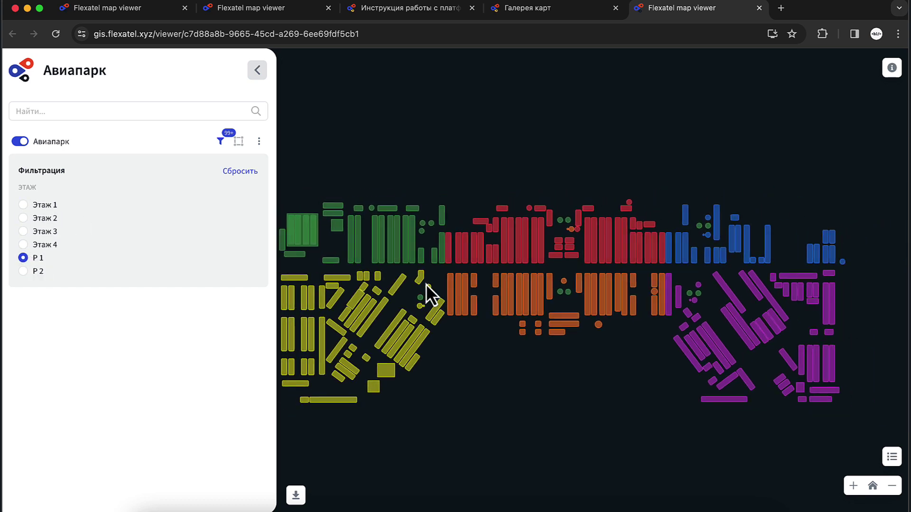
- Check the attributes of an orange block on the P 1 plan and set the floor filter back to Этаж 1
{"action": "left_click", "coordinate": [468, 309]}
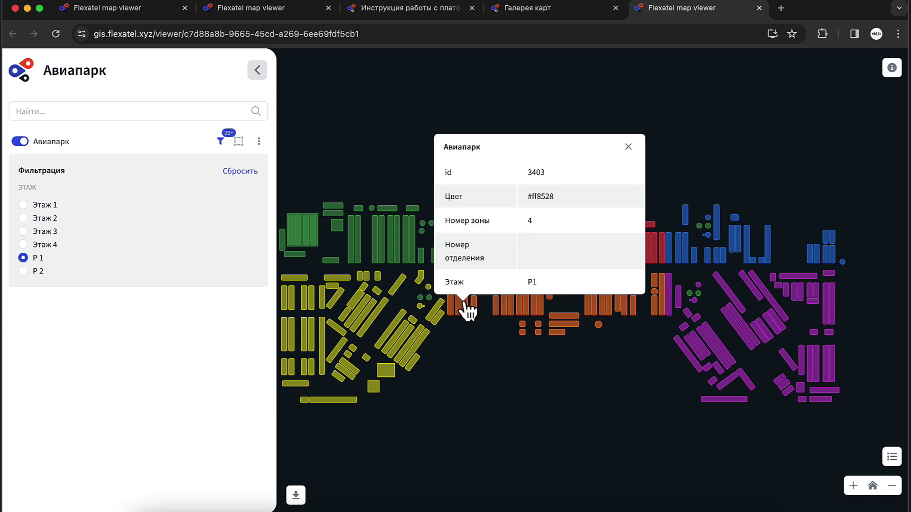
{"action": "left_click", "coordinate": [629, 146]}
{"action": "left_click", "coordinate": [23, 205]}
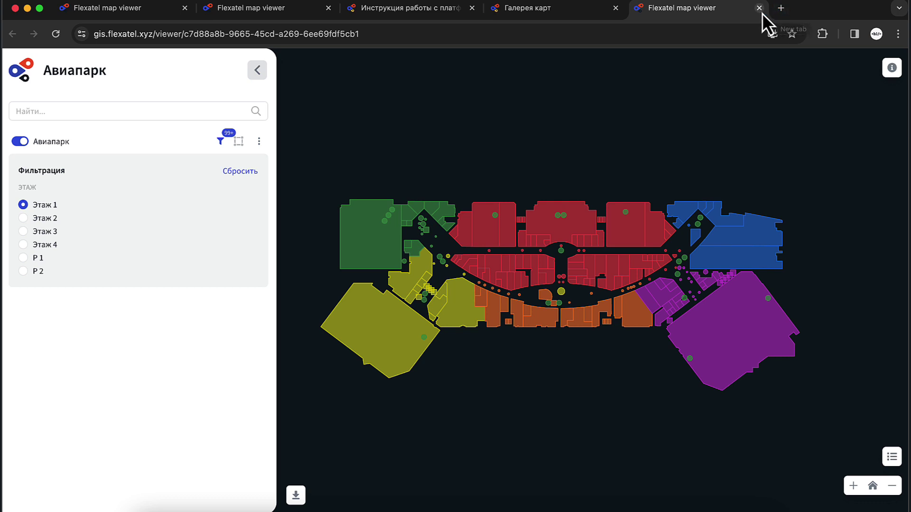
- Return to the map builder, close the example map, and view the current map's Информация о карте window
{"action": "left_click", "coordinate": [112, 12]}
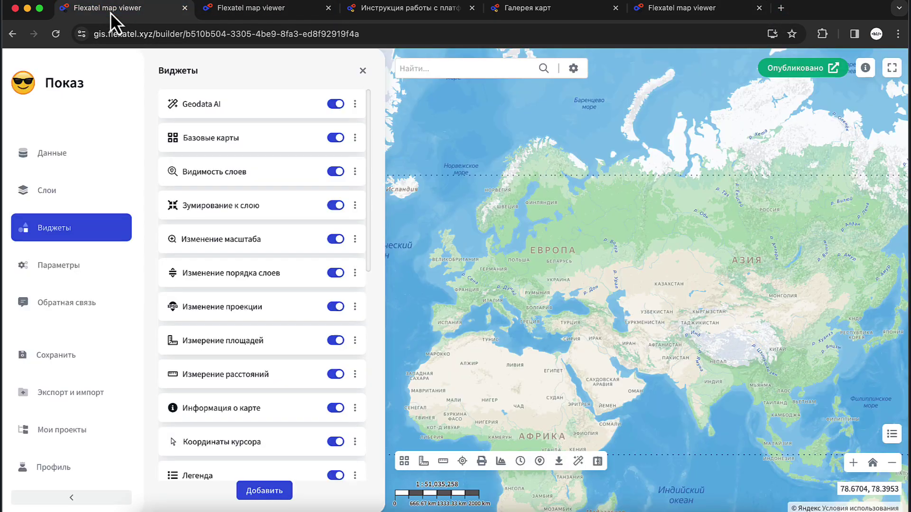
{"action": "left_click", "coordinate": [759, 8]}
{"action": "scroll", "coordinate": [275, 283], "scroll_direction": "down", "scroll_amount": 2}
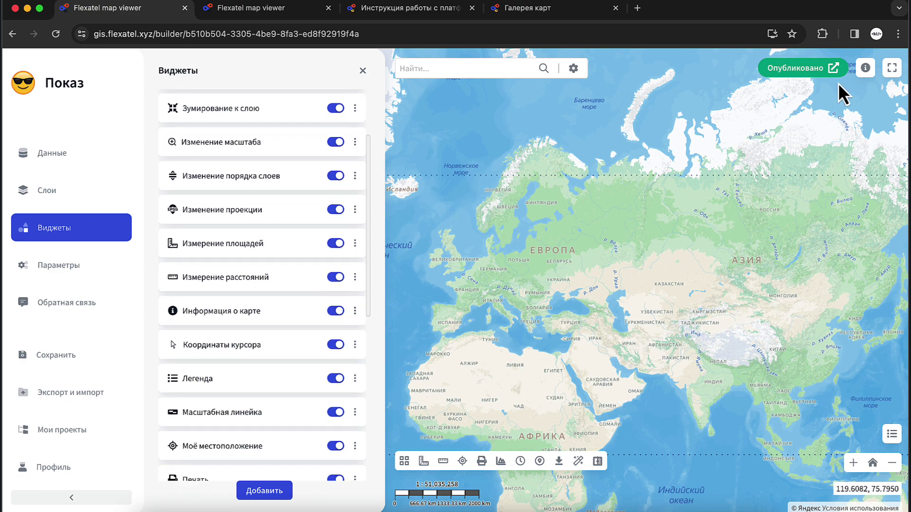
{"action": "left_click", "coordinate": [865, 68]}
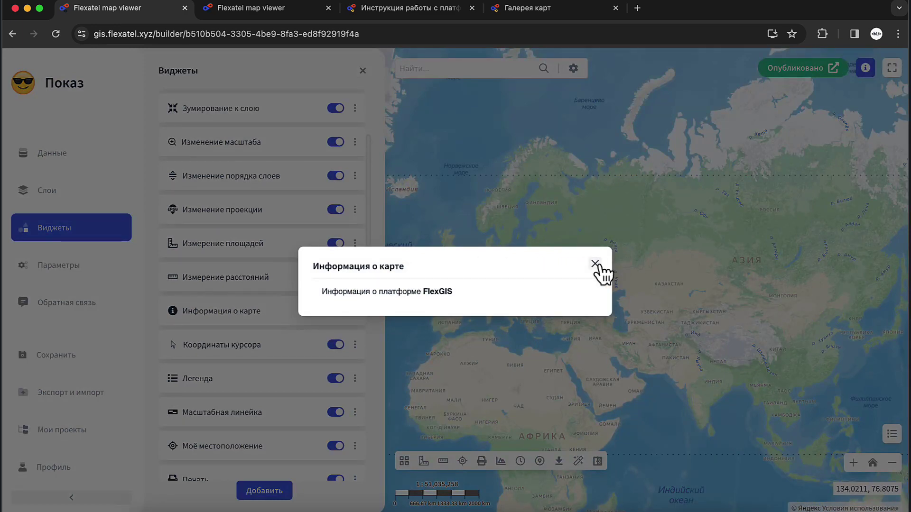
{"action": "left_click", "coordinate": [596, 264]}
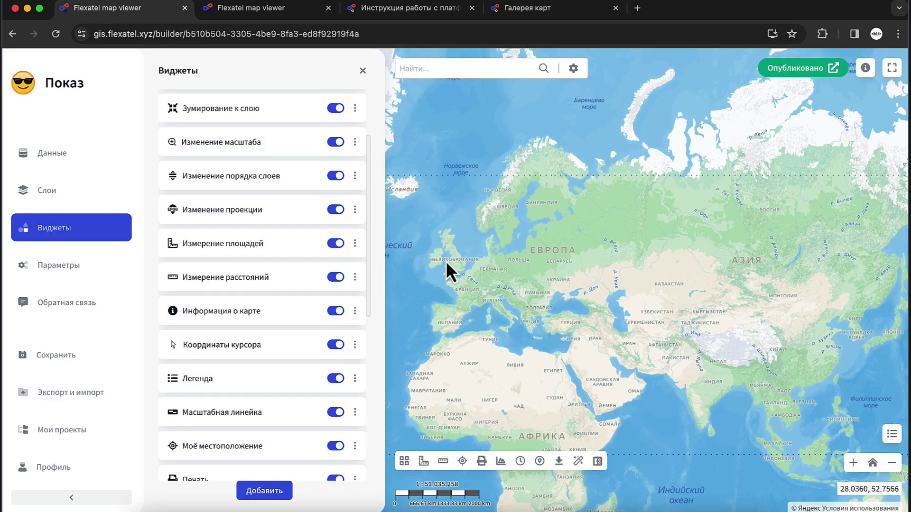
- Open the Информация о карте widget's settings, and reload the published Показ map to check its information window at launch
{"action": "left_click", "coordinate": [355, 313]}
{"action": "left_click", "coordinate": [417, 317]}
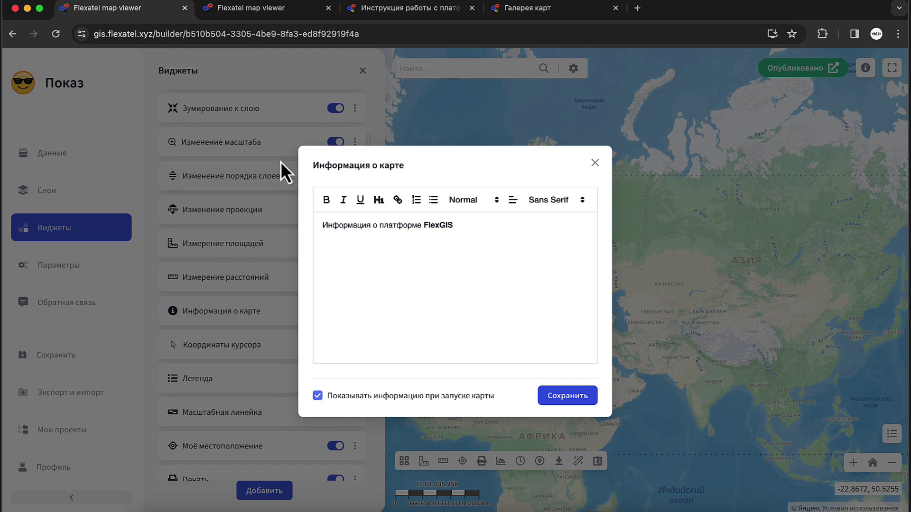
{"action": "left_click", "coordinate": [280, 10]}
{"action": "left_click", "coordinate": [353, 34]}
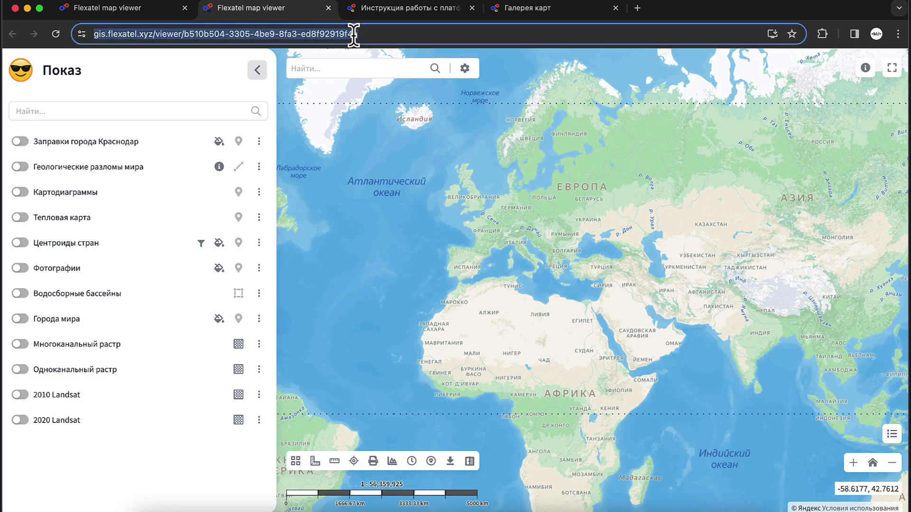
{"action": "key", "text": "Return"}
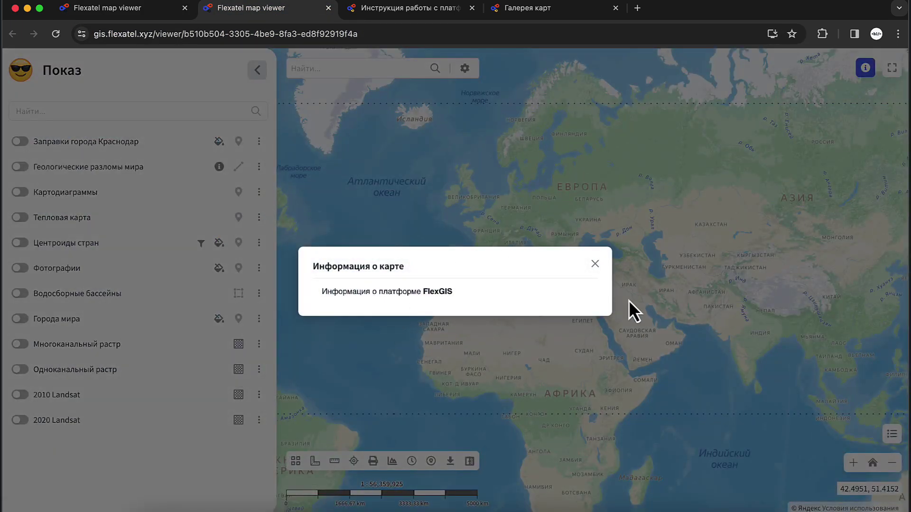
{"action": "left_click", "coordinate": [595, 264]}
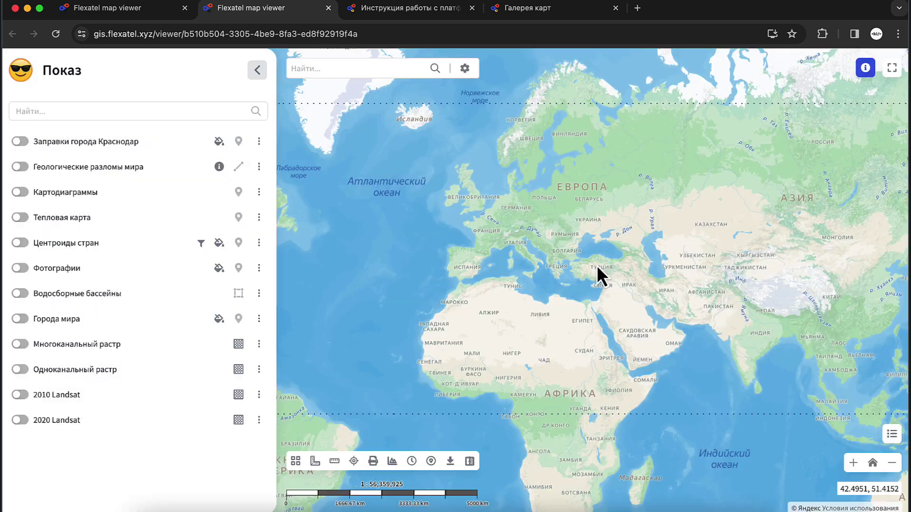
{"action": "left_click_drag", "start_coordinate": [779, 175], "coordinate": [731, 268]}
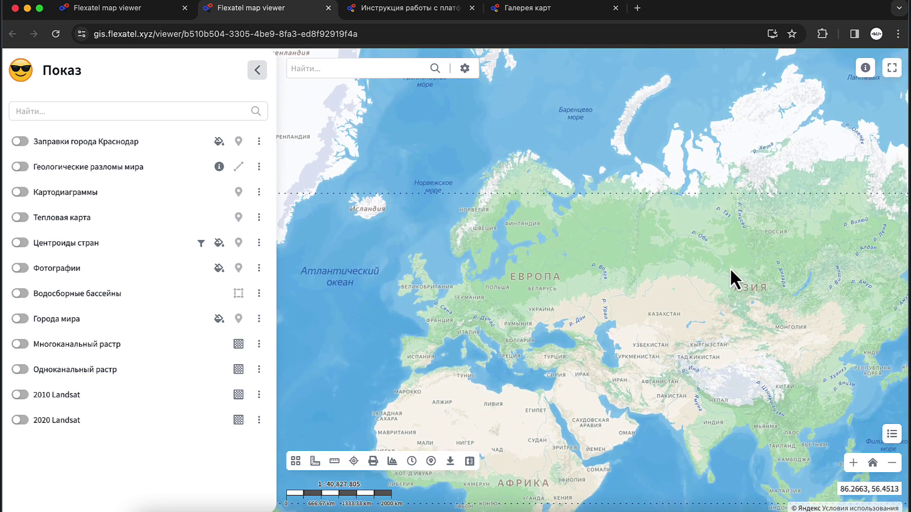
- Return to the map builder and close the Информация о карте settings without saving
{"action": "left_click", "coordinate": [122, 10]}
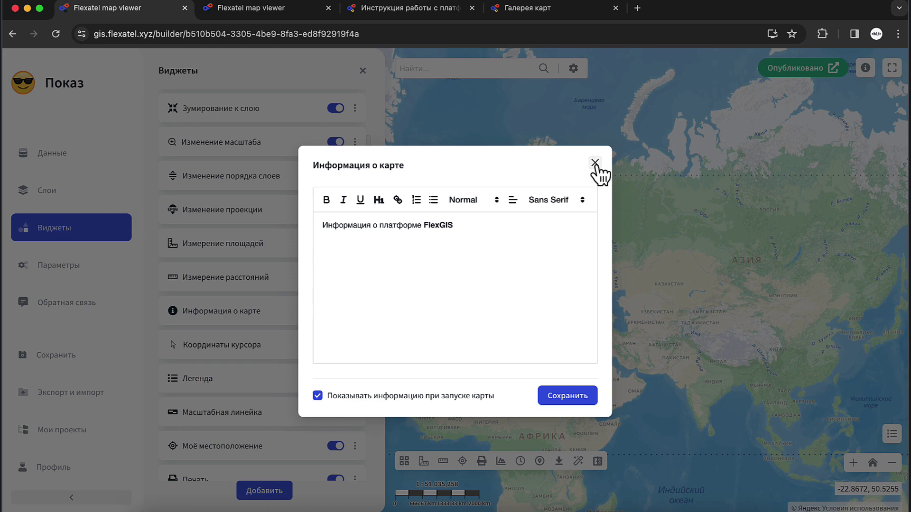
{"action": "left_click", "coordinate": [594, 163]}
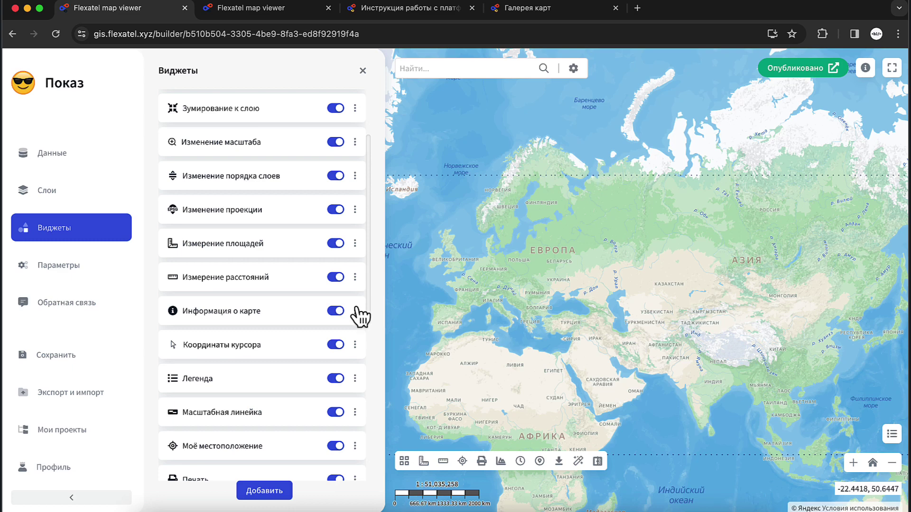
- Open the Координаты курсора widget's settings and check the available measurement units, keeping Градусы
{"action": "scroll", "coordinate": [356, 311], "scroll_direction": "down", "scroll_amount": 3}
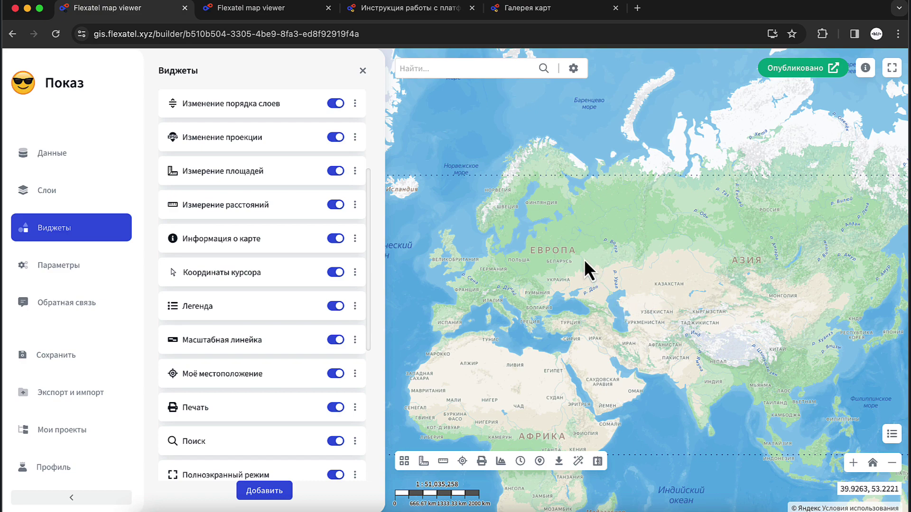
{"action": "left_click", "coordinate": [356, 273]}
{"action": "left_click", "coordinate": [417, 277]}
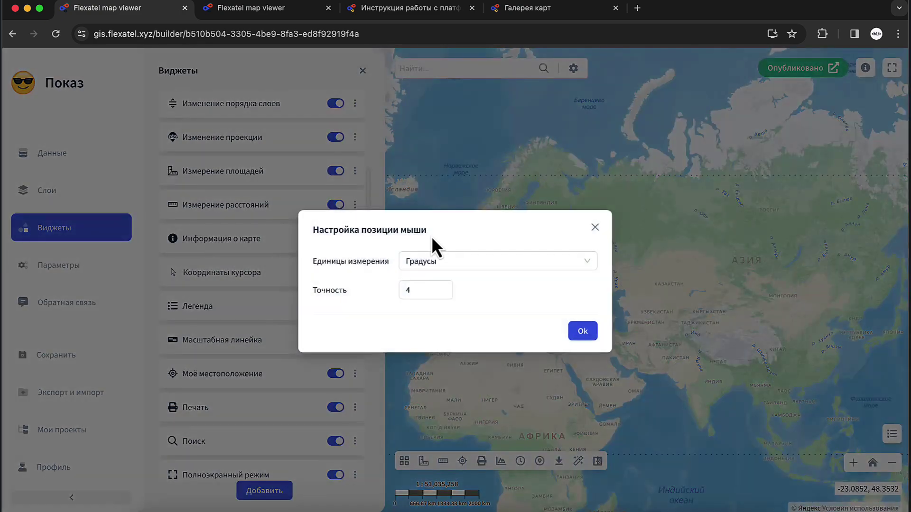
{"action": "left_click", "coordinate": [461, 265]}
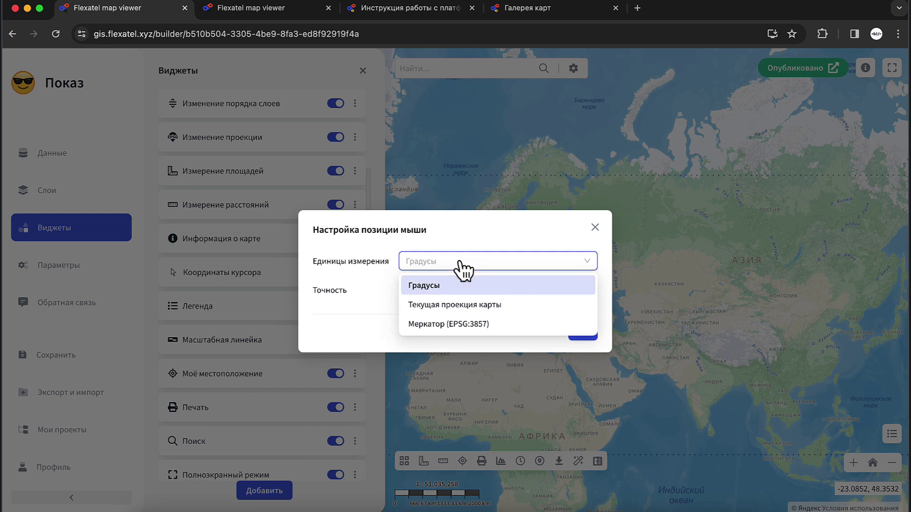
{"action": "left_click", "coordinate": [337, 306]}
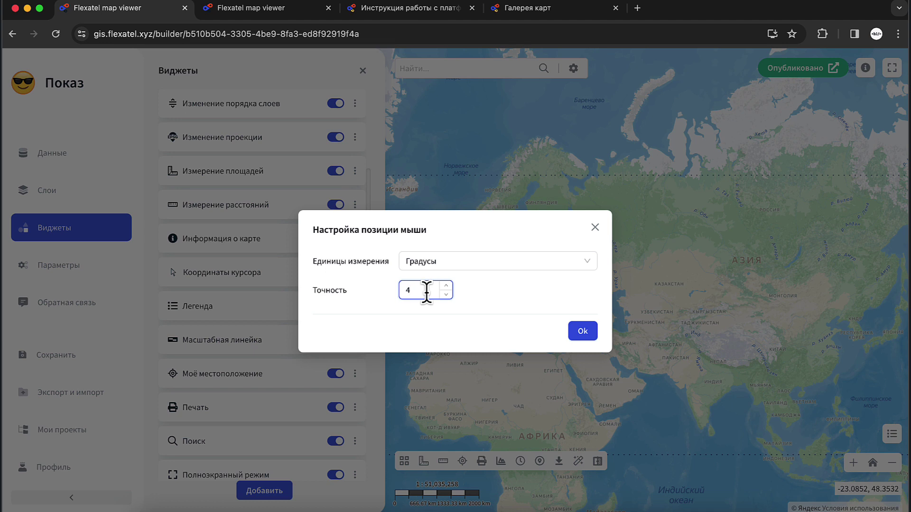
- Try a cursor coordinate precision (Точность) of 6, set it back to 4 and confirm the settings
{"action": "left_click", "coordinate": [426, 291]}
{"action": "key", "text": "BackSpace"}
{"action": "type", "text": "6"}
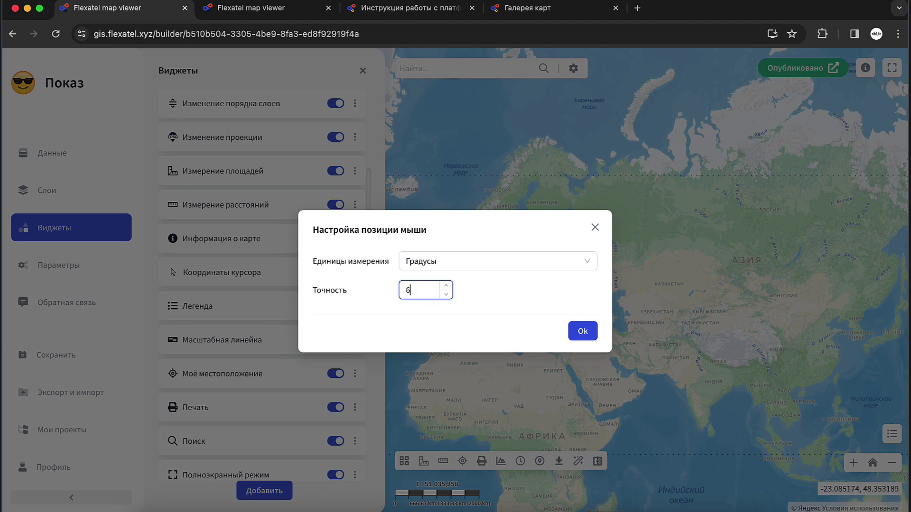
{"action": "key", "text": "BackSpace"}
{"action": "type", "text": "4"}
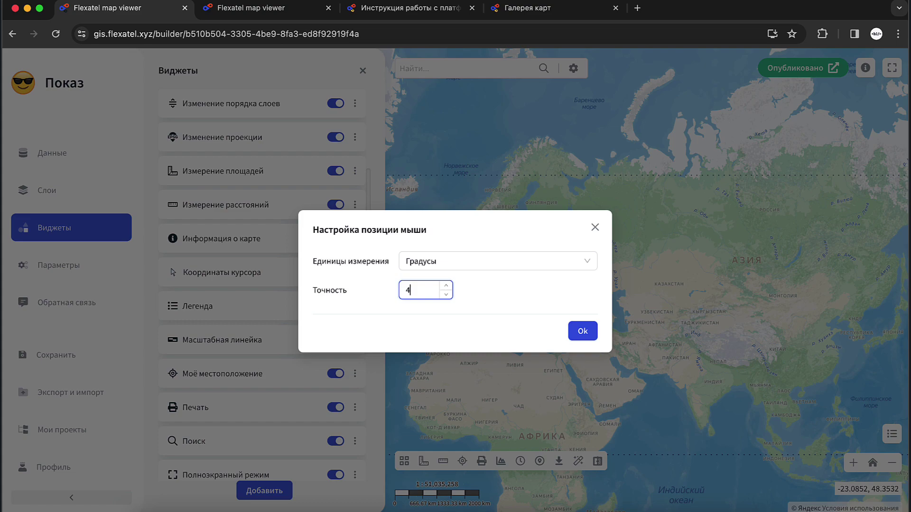
{"action": "left_click", "coordinate": [583, 334]}
- Open the Легенда widget's settings, check the option to show the legend by default in publication mode, and close them
{"action": "left_click", "coordinate": [356, 306]}
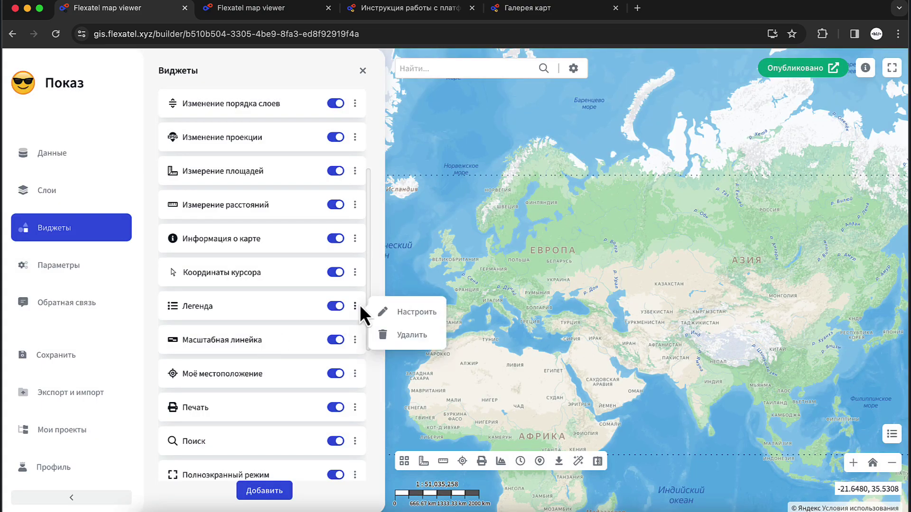
{"action": "left_click", "coordinate": [409, 312]}
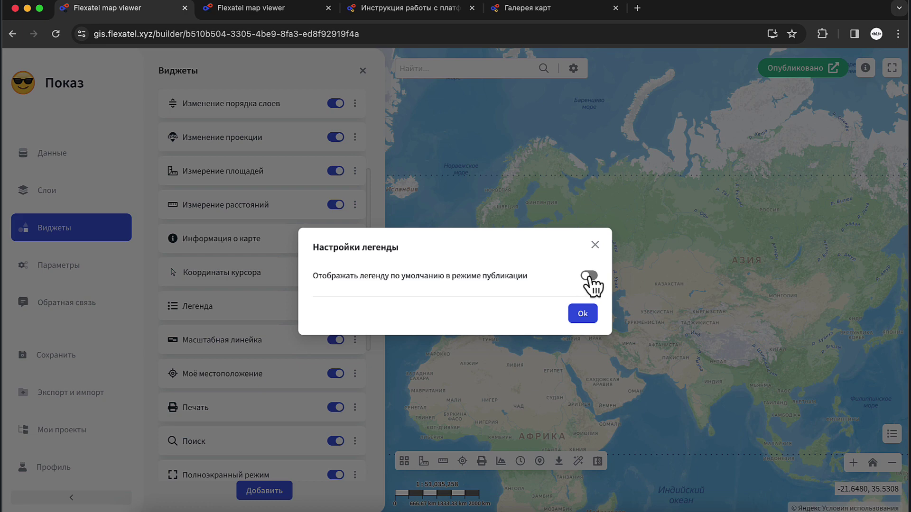
{"action": "left_click", "coordinate": [595, 246]}
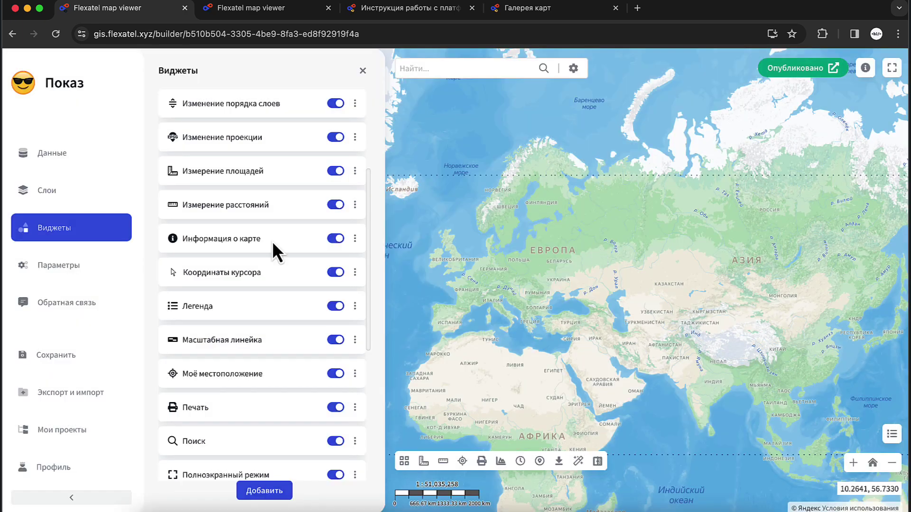
- Show the Фотографии layer instead of Центроиды стран and open the map legend
{"action": "left_click", "coordinate": [59, 195]}
{"action": "left_click", "coordinate": [169, 213]}
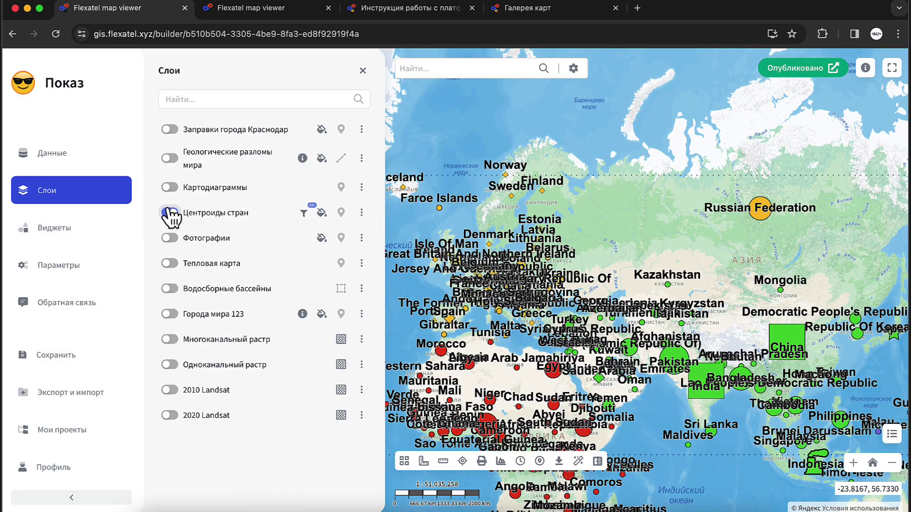
{"action": "left_click", "coordinate": [169, 213]}
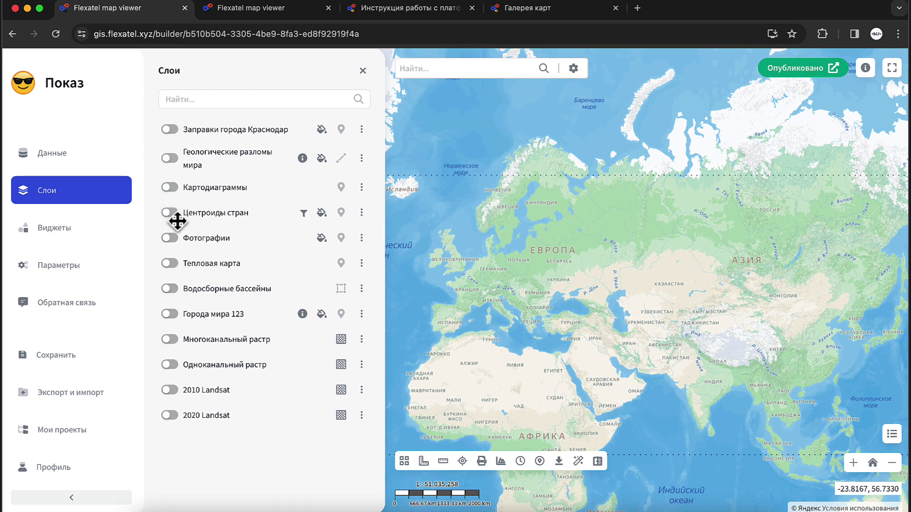
{"action": "left_click", "coordinate": [170, 238]}
{"action": "left_click", "coordinate": [891, 434]}
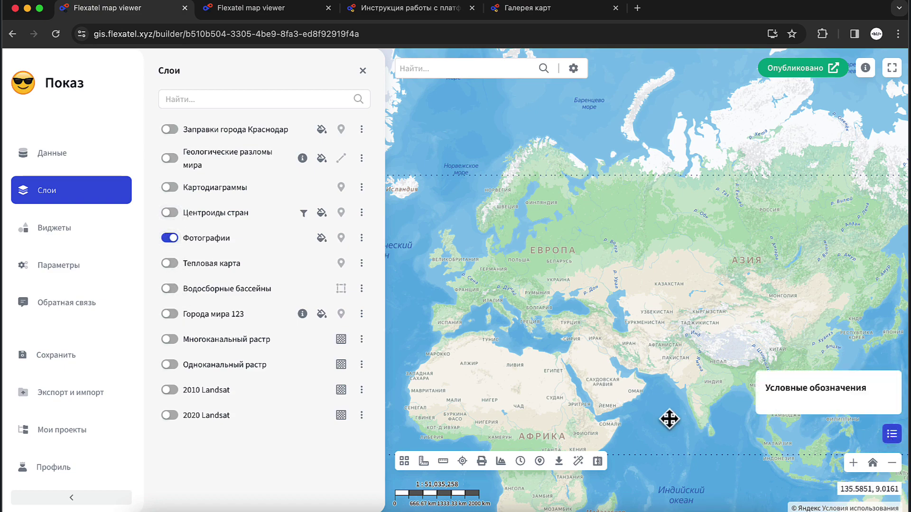
- Enable Отображать легенду for the Фотографии layer, then save the layer parameters and the project
{"action": "left_click", "coordinate": [361, 238]}
{"action": "left_click", "coordinate": [470, 240]}
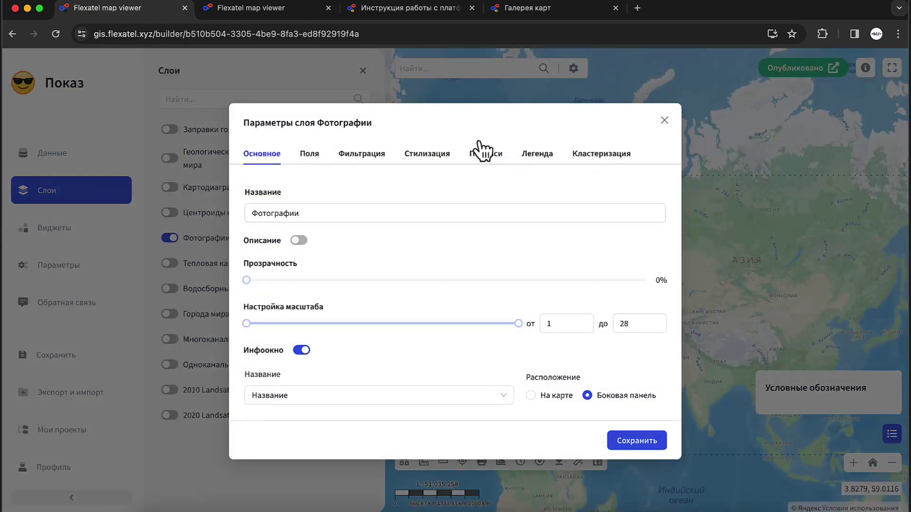
{"action": "left_click", "coordinate": [540, 156]}
{"action": "left_click", "coordinate": [339, 202]}
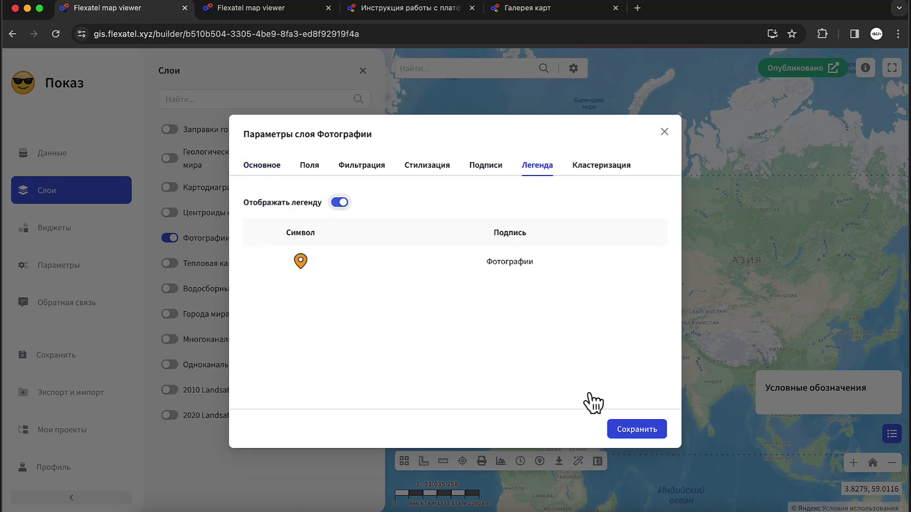
{"action": "left_click", "coordinate": [658, 432]}
{"action": "left_click", "coordinate": [73, 357]}
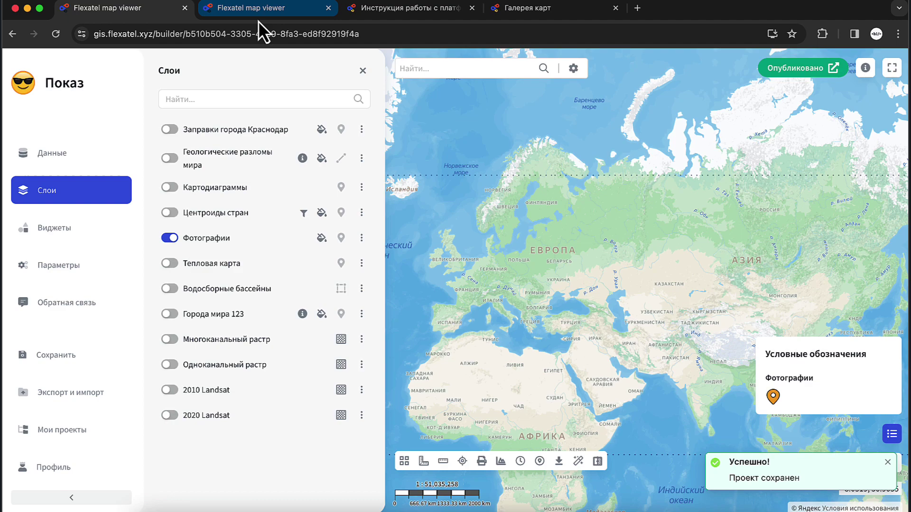
- Reload the published Показ map, close its information window and examine the legend with the Фотографии points over North America
{"action": "left_click", "coordinate": [271, 13]}
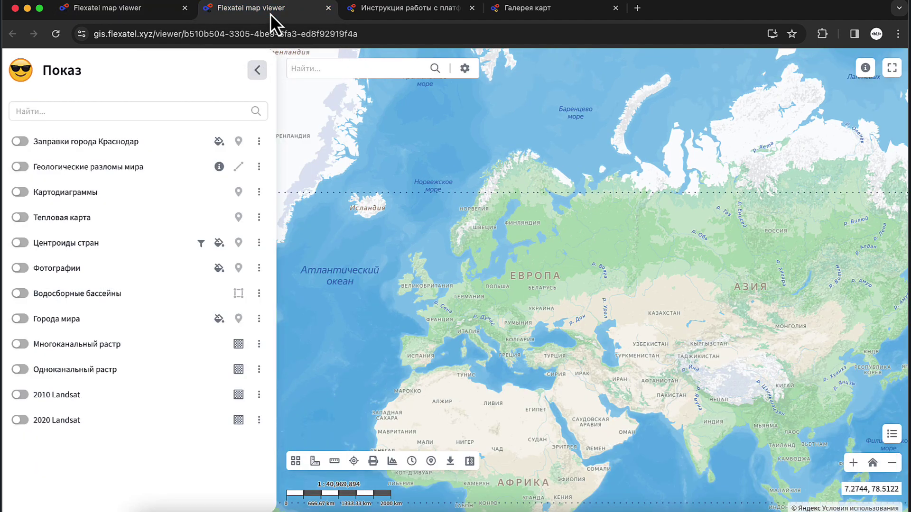
{"action": "left_click", "coordinate": [310, 34]}
{"action": "key", "text": "Return"}
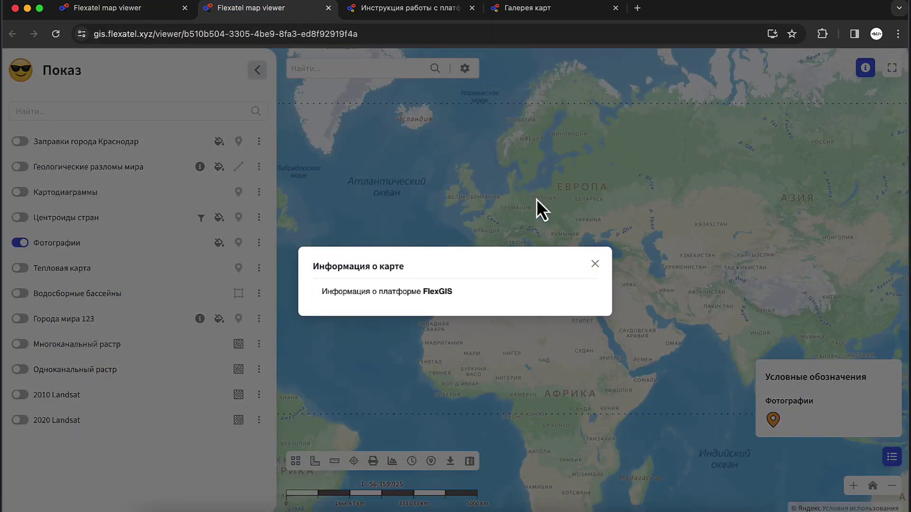
{"action": "left_click", "coordinate": [595, 264]}
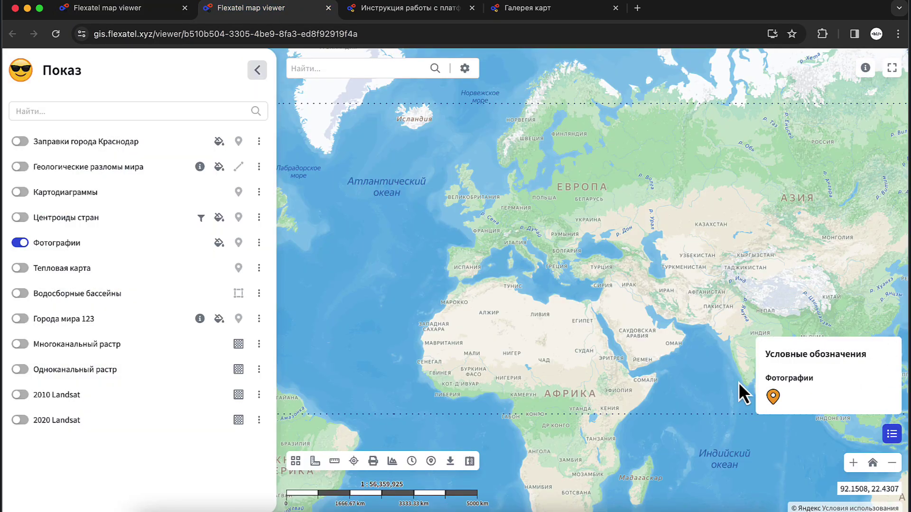
{"action": "left_click_drag", "start_coordinate": [365, 337], "coordinate": [628, 325]}
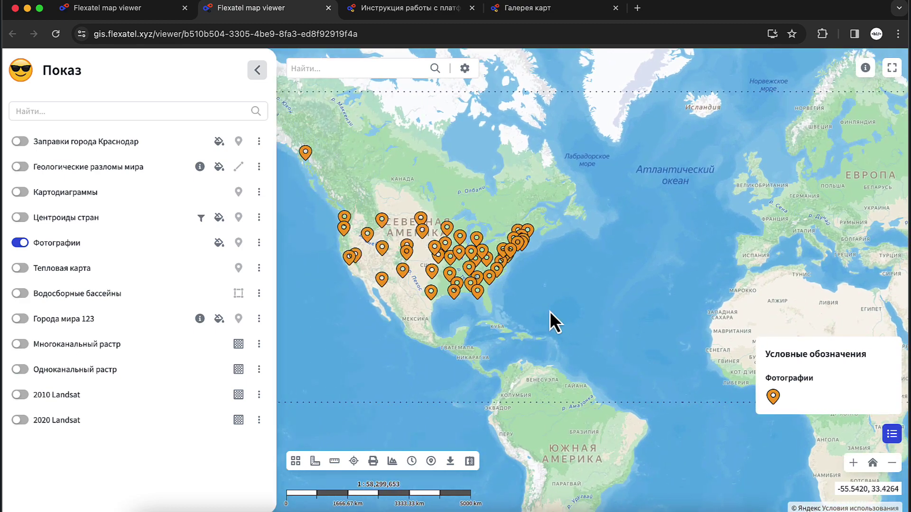
- In the map builder, set the map's default center and scale from a current view framing the United States, and save the project
{"action": "left_click", "coordinate": [150, 10]}
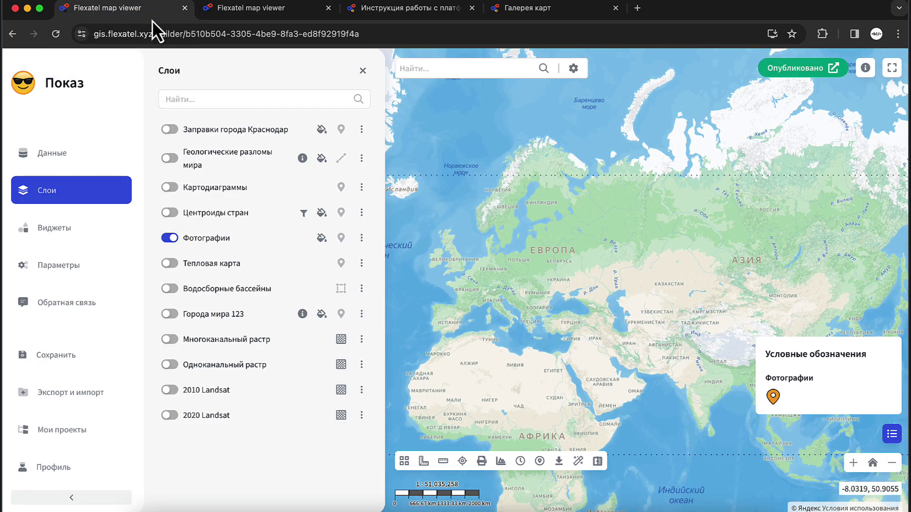
{"action": "left_click", "coordinate": [76, 270]}
{"action": "left_click_drag", "start_coordinate": [528, 215], "coordinate": [840, 197]}
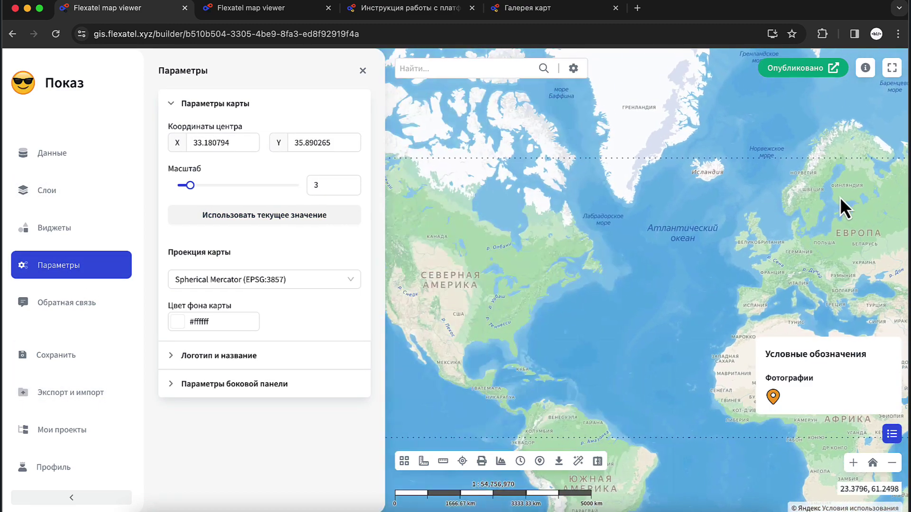
{"action": "left_click_drag", "start_coordinate": [558, 283], "coordinate": [731, 255]}
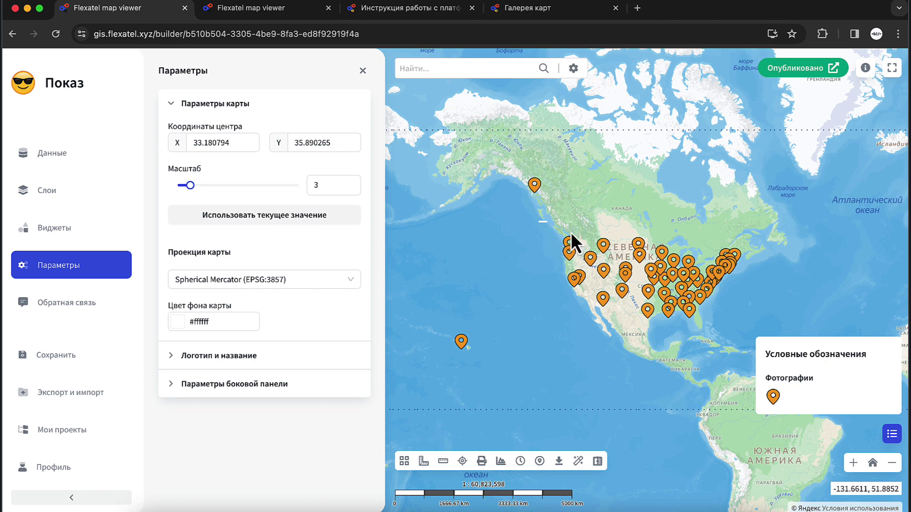
{"action": "left_click_drag", "start_coordinate": [538, 220], "coordinate": [770, 323]}
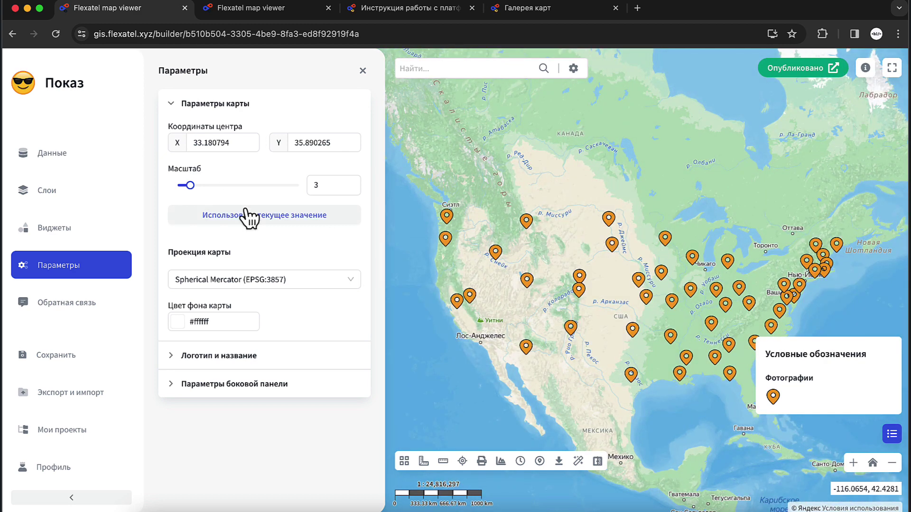
{"action": "left_click", "coordinate": [273, 220]}
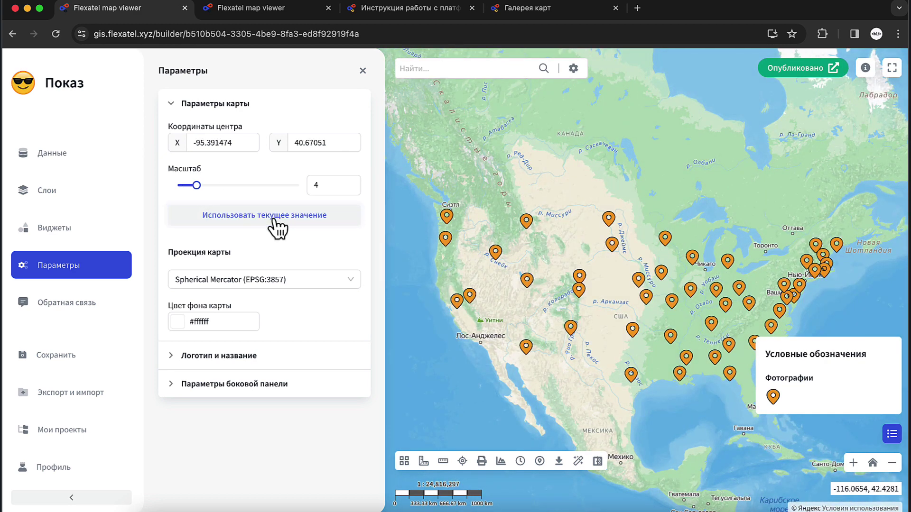
{"action": "left_click", "coordinate": [330, 185]}
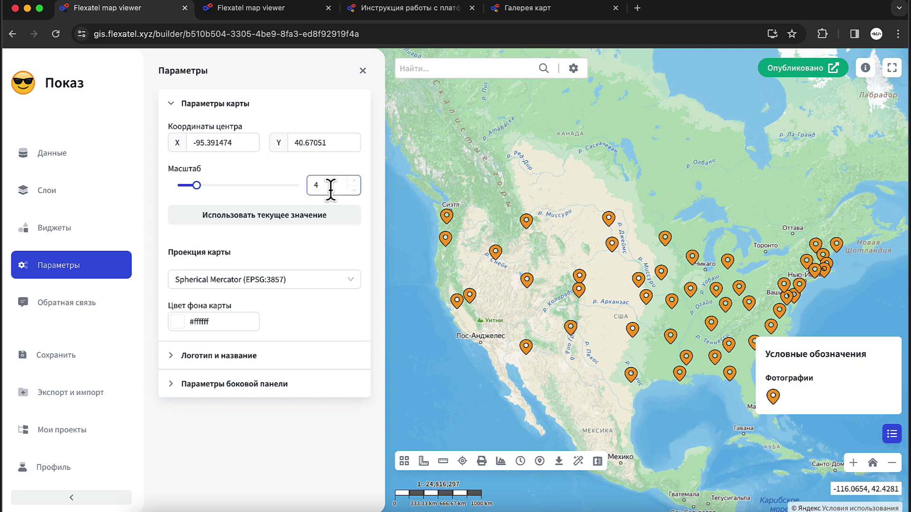
{"action": "left_click", "coordinate": [97, 361]}
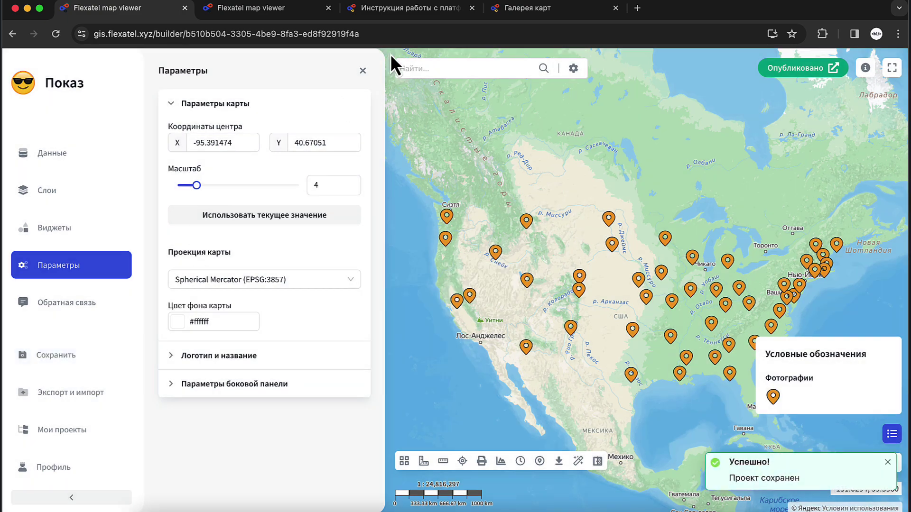
- Reload the published Показ map and dismiss its information window to check the initial view and legend
{"action": "left_click", "coordinate": [283, 10]}
{"action": "left_click", "coordinate": [374, 32]}
{"action": "key", "text": "Return"}
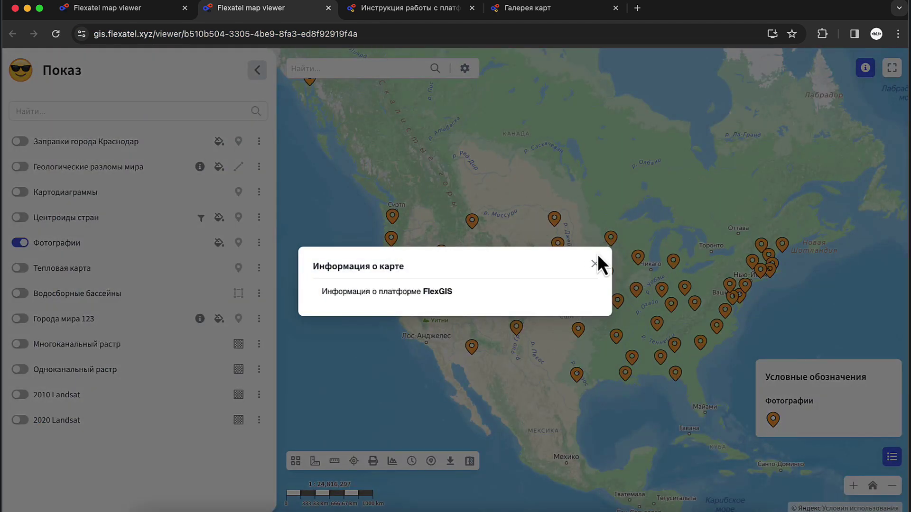
{"action": "left_click", "coordinate": [594, 264]}
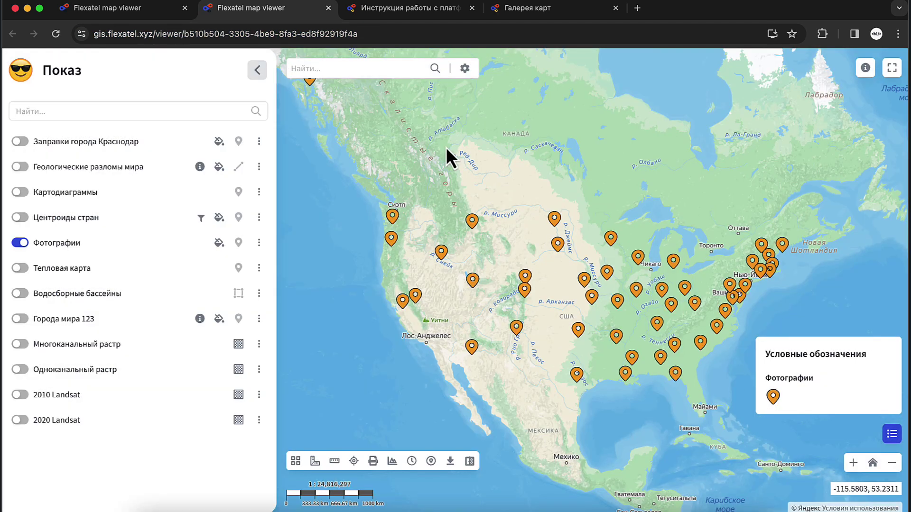
- Return to the map builder and open the Масштабная линейка widget's settings
{"action": "left_click", "coordinate": [135, 9]}
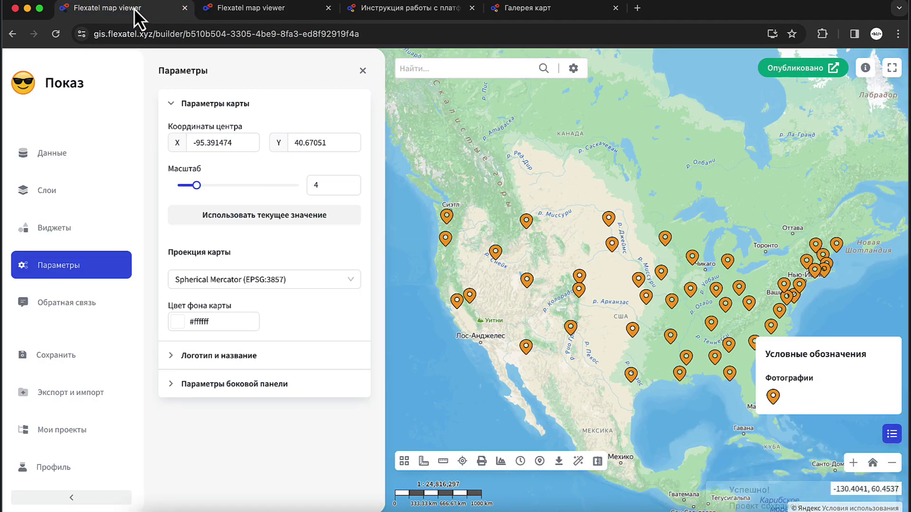
{"action": "left_click", "coordinate": [93, 230]}
{"action": "scroll", "coordinate": [342, 304], "scroll_direction": "down", "scroll_amount": 5}
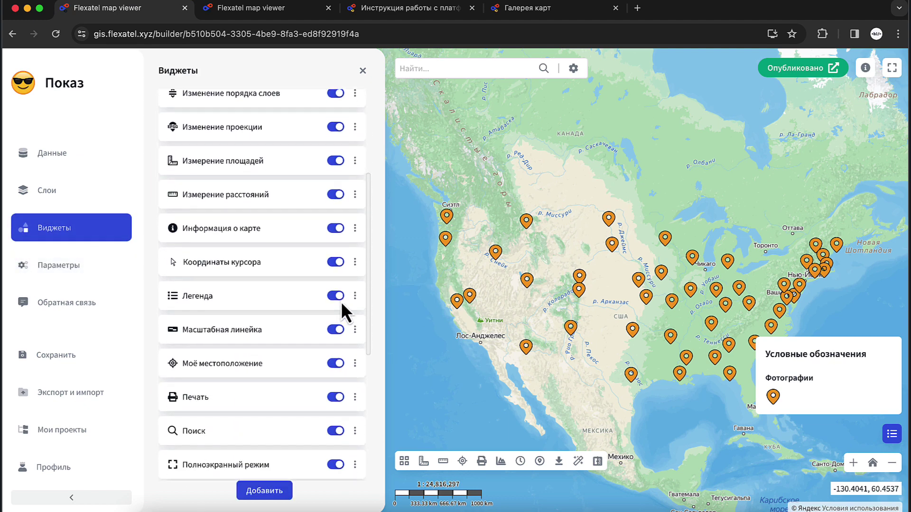
{"action": "scroll", "coordinate": [342, 311], "scroll_direction": "down", "scroll_amount": 1}
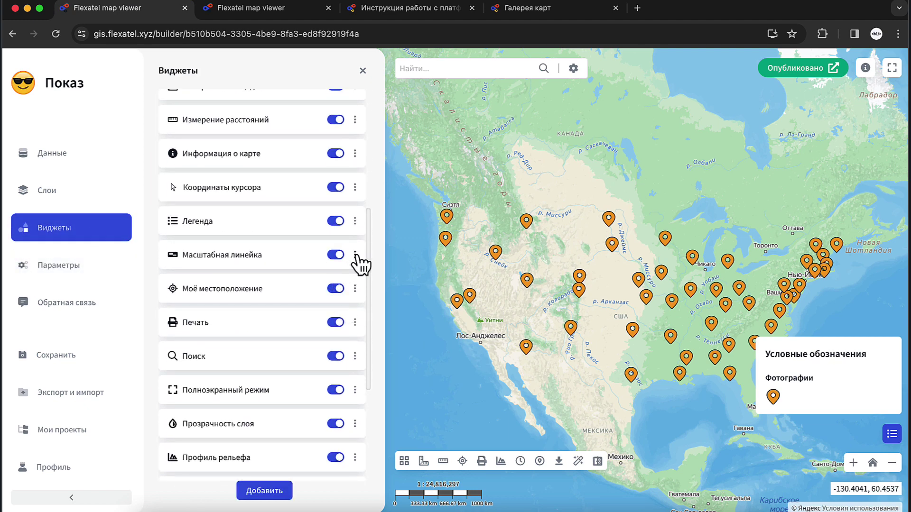
{"action": "left_click", "coordinate": [355, 255]}
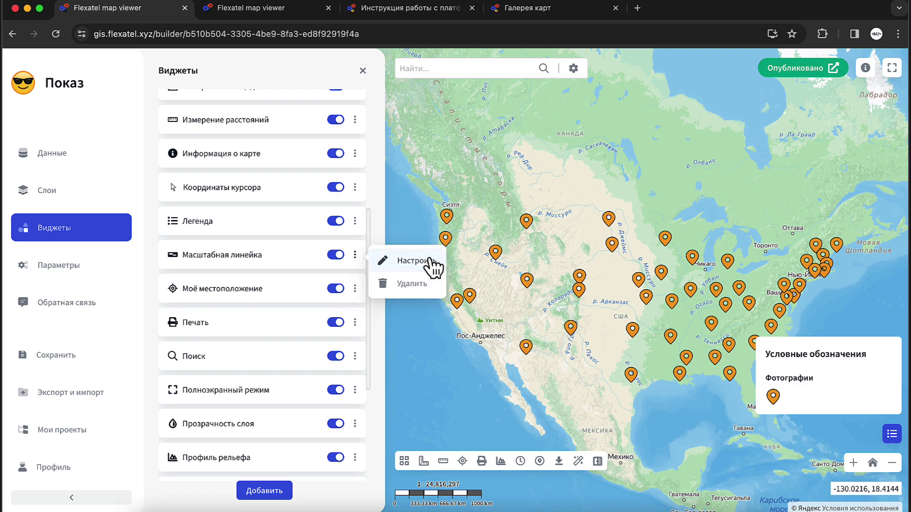
{"action": "left_click", "coordinate": [429, 262]}
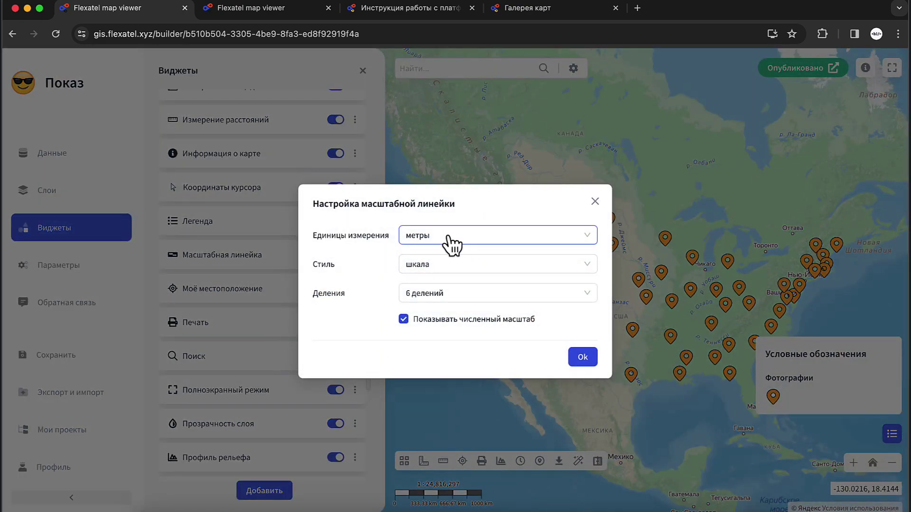
- Try the линия style for the scale bar and set it back to шкала
{"action": "left_click", "coordinate": [466, 271]}
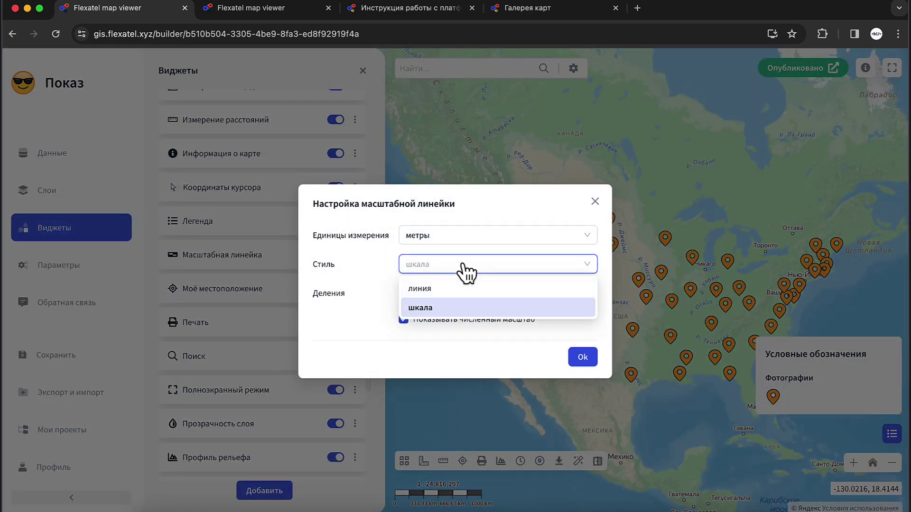
{"action": "left_click", "coordinate": [460, 289]}
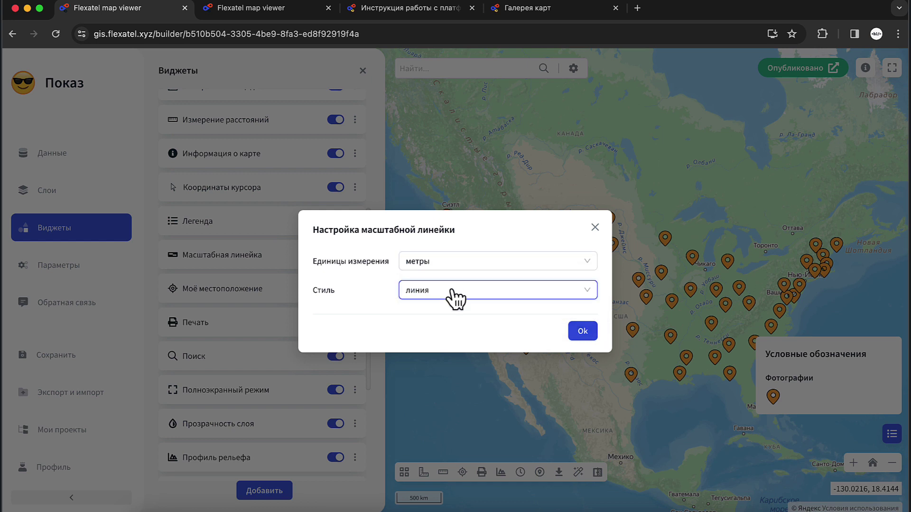
{"action": "left_click", "coordinate": [457, 292]}
{"action": "left_click", "coordinate": [443, 332]}
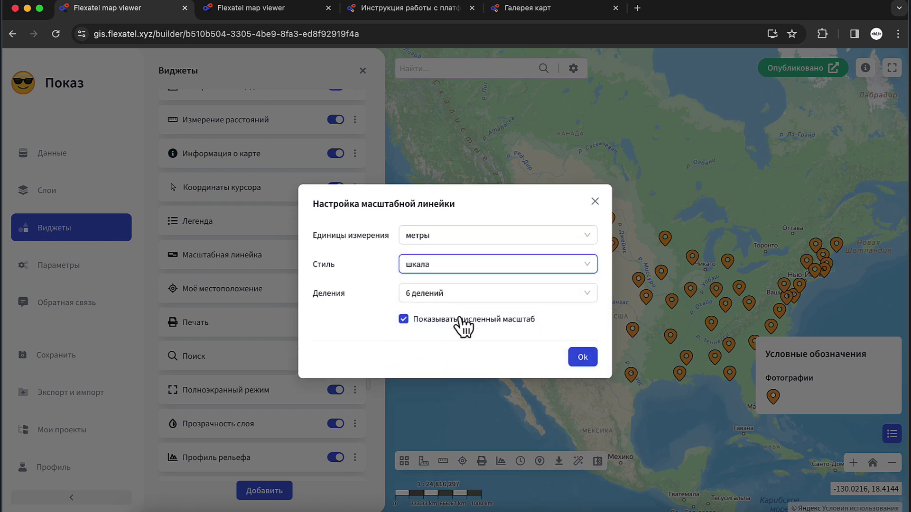
- Check the scale bar's Деления setting, try turning off Показывать численный масштаб, and close the settings
{"action": "left_click", "coordinate": [448, 297]}
{"action": "left_click", "coordinate": [447, 295]}
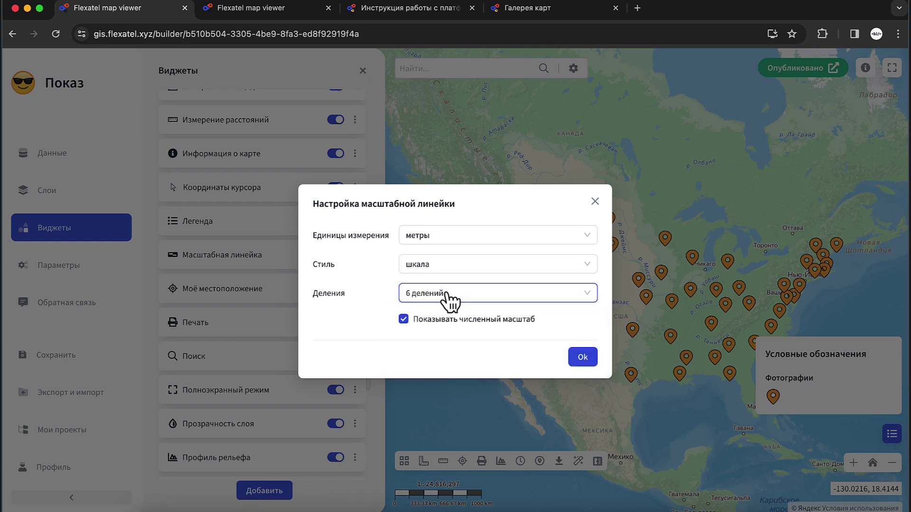
{"action": "left_click", "coordinate": [403, 320]}
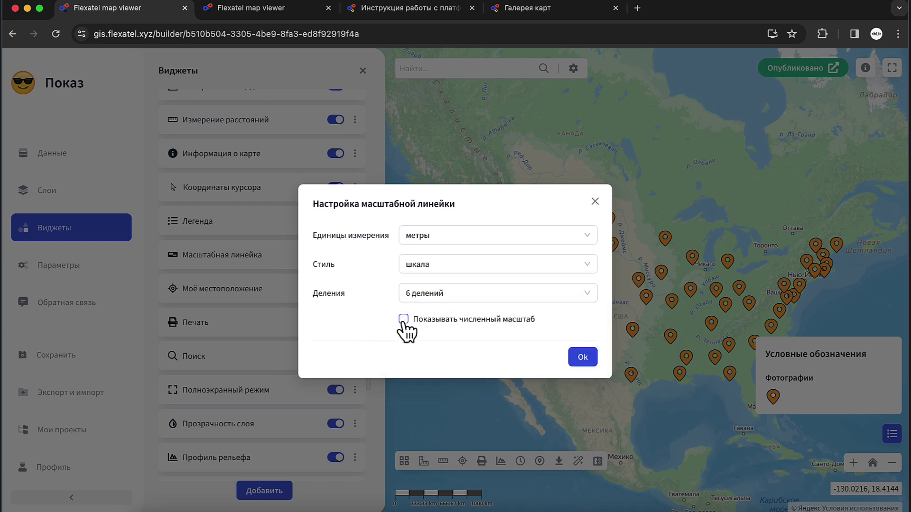
{"action": "left_click", "coordinate": [580, 359]}
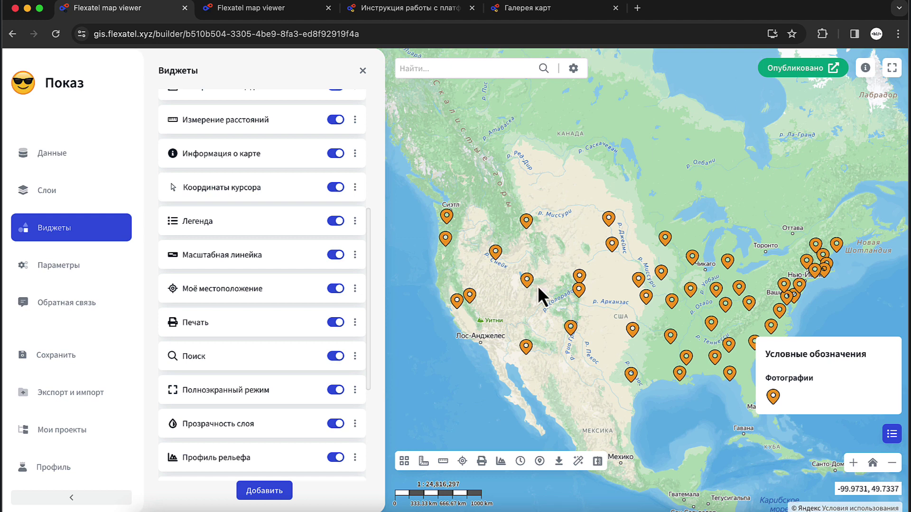
- Locate the current position on the map with the Моё местоположение tool and turn the tool off again
{"action": "left_click", "coordinate": [463, 461]}
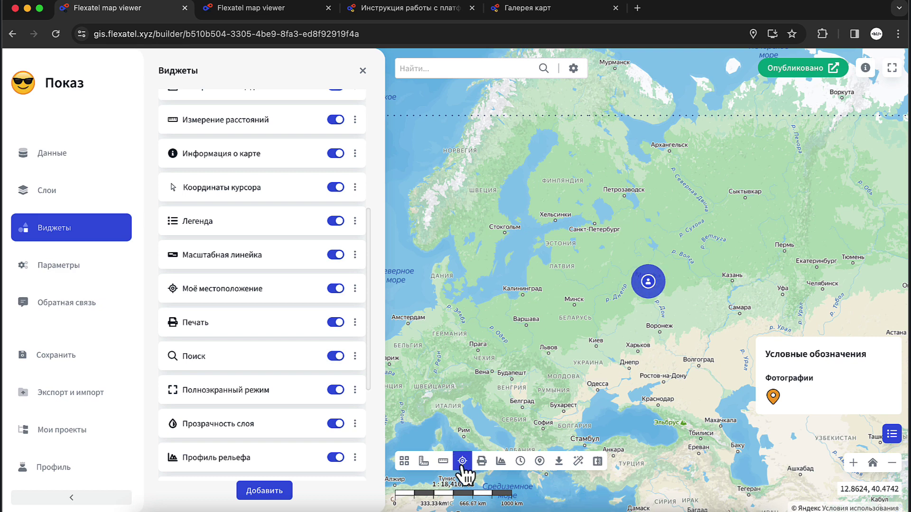
{"action": "left_click", "coordinate": [463, 461]}
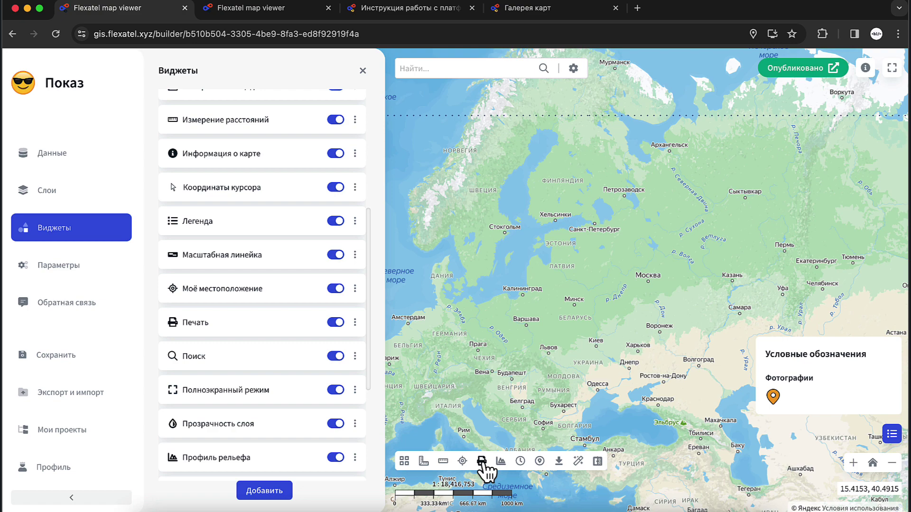
- Open the print layout, dismiss the page format notice and enter Карта as the print title
{"action": "left_click", "coordinate": [482, 462]}
{"action": "scroll", "coordinate": [809, 268], "scroll_direction": "down", "scroll_amount": 5}
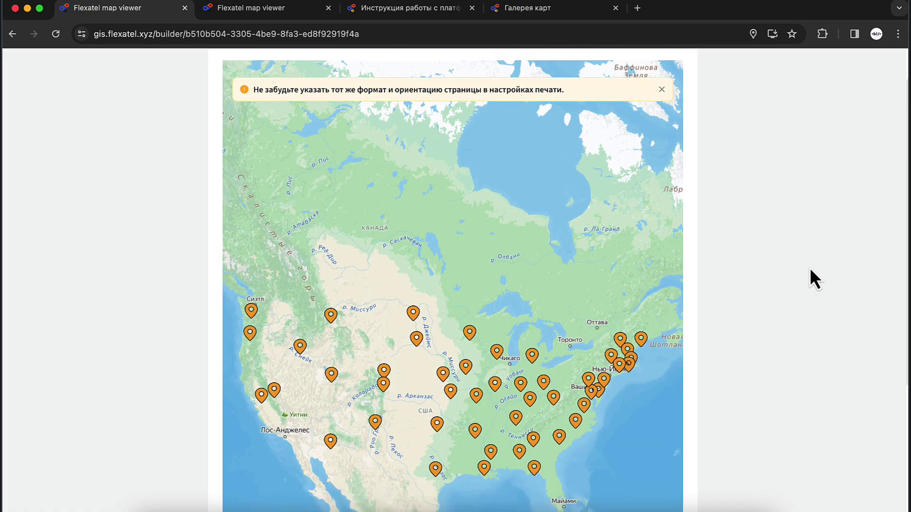
{"action": "scroll", "coordinate": [809, 267], "scroll_direction": "up", "scroll_amount": 5}
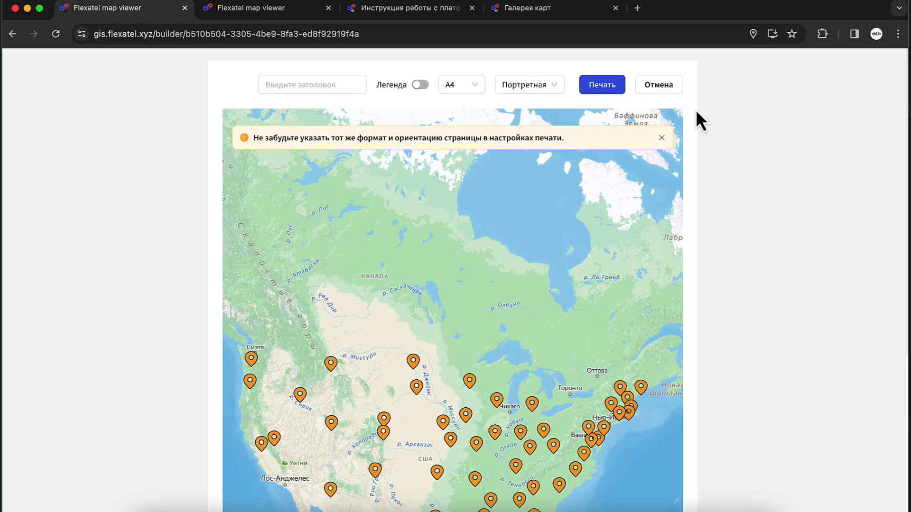
{"action": "left_click", "coordinate": [295, 86]}
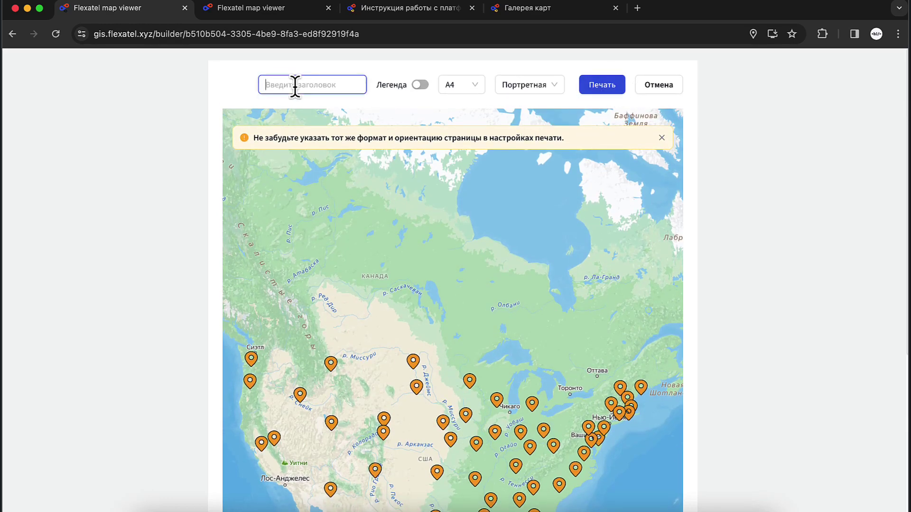
{"action": "left_click", "coordinate": [662, 138]}
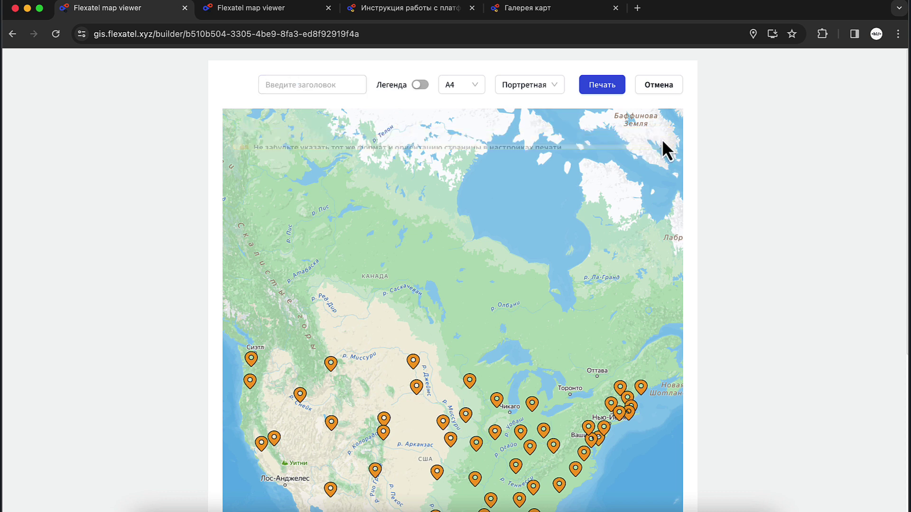
{"action": "left_click", "coordinate": [321, 87]}
{"action": "type", "text": "Карта"}
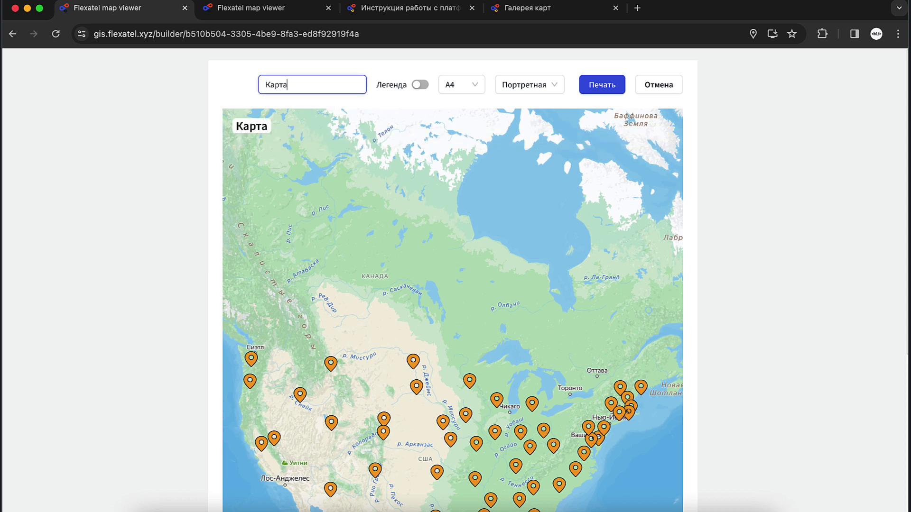
- Turn on the Легенда option in the print layout and check the legend's placement on the page
{"action": "left_click", "coordinate": [420, 86]}
{"action": "scroll", "coordinate": [786, 274], "scroll_direction": "down", "scroll_amount": 4}
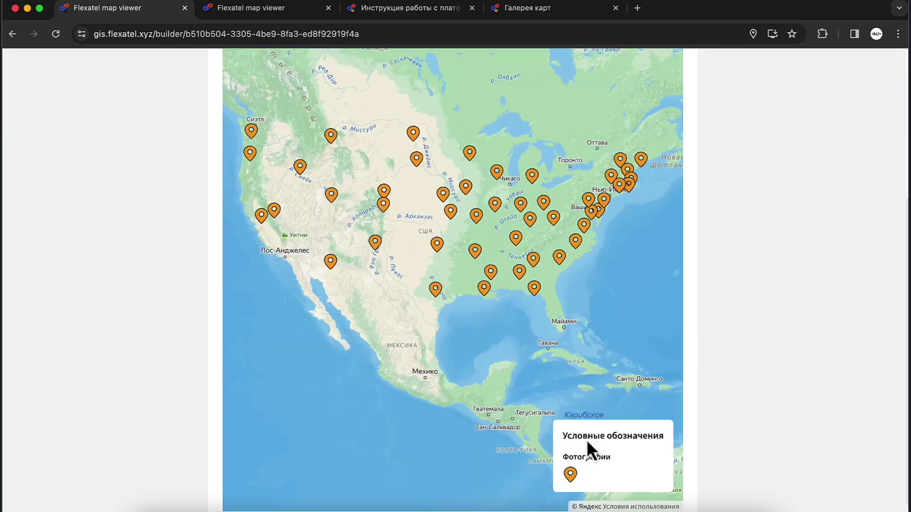
{"action": "scroll", "coordinate": [825, 251], "scroll_direction": "up", "scroll_amount": 5}
{"action": "scroll", "coordinate": [474, 340], "scroll_direction": "up", "scroll_amount": 4}
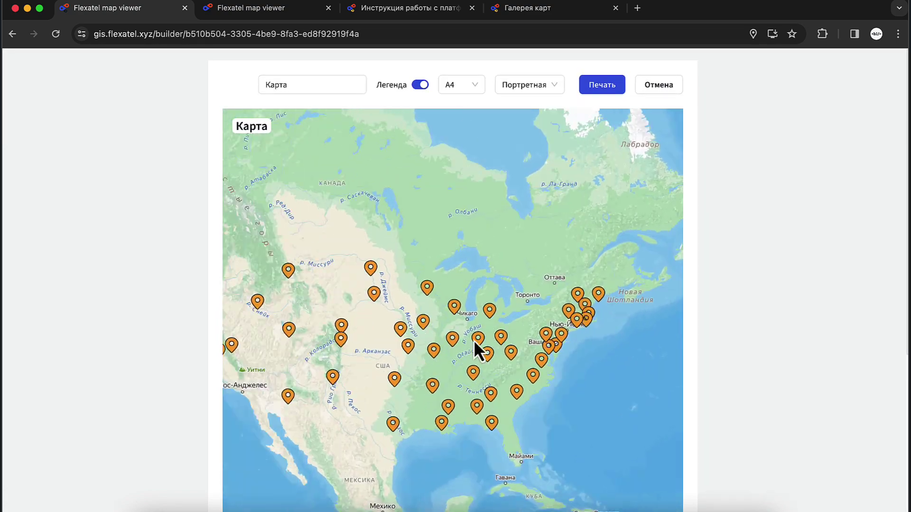
- Reframe the print preview closer on the central United States and cancel the print layout
{"action": "scroll", "coordinate": [482, 338], "scroll_direction": "up", "scroll_amount": 2}
{"action": "left_click_drag", "start_coordinate": [534, 376], "coordinate": [469, 354]}
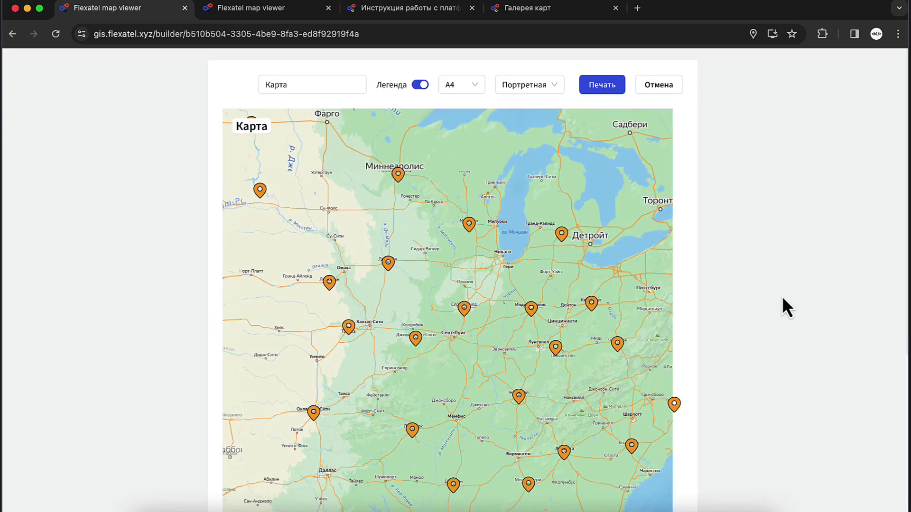
{"action": "scroll", "coordinate": [782, 296], "scroll_direction": "down", "scroll_amount": 5}
{"action": "scroll", "coordinate": [743, 240], "scroll_direction": "up", "scroll_amount": 5}
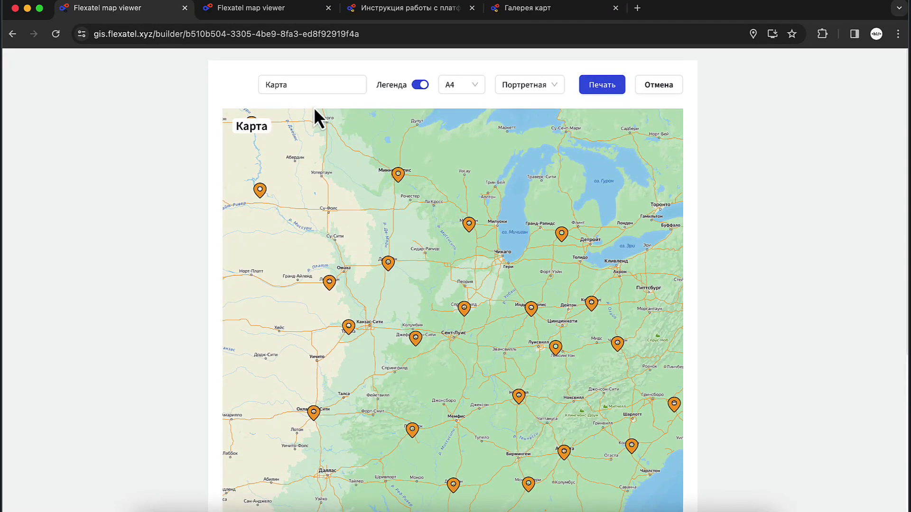
{"action": "left_click", "coordinate": [660, 89]}
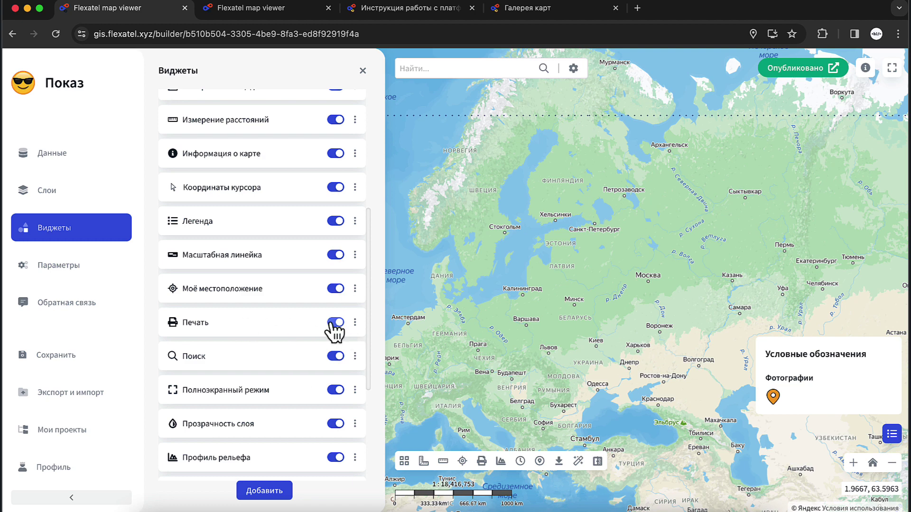
- Review the layer and attribute choices for Центроиды стран in the Поиск widget's settings and save the settings
{"action": "scroll", "coordinate": [360, 343], "scroll_direction": "down", "scroll_amount": 1}
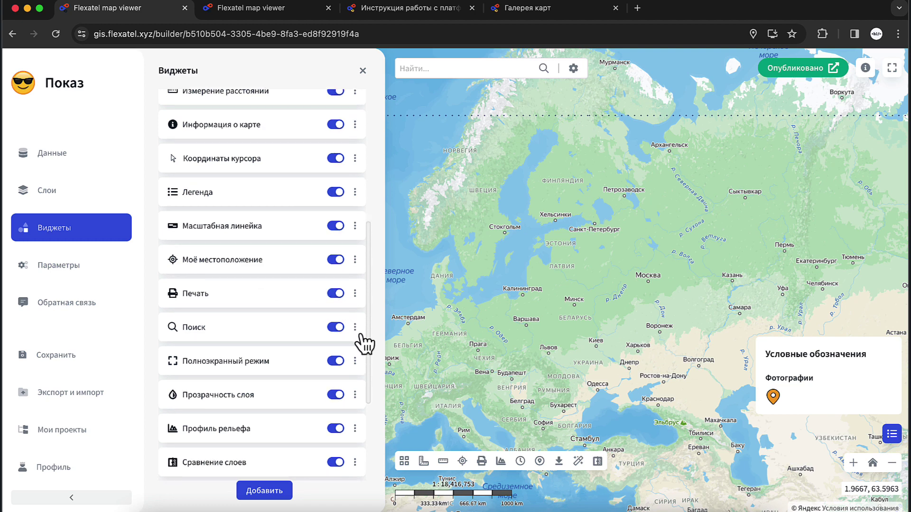
{"action": "left_click", "coordinate": [355, 328]}
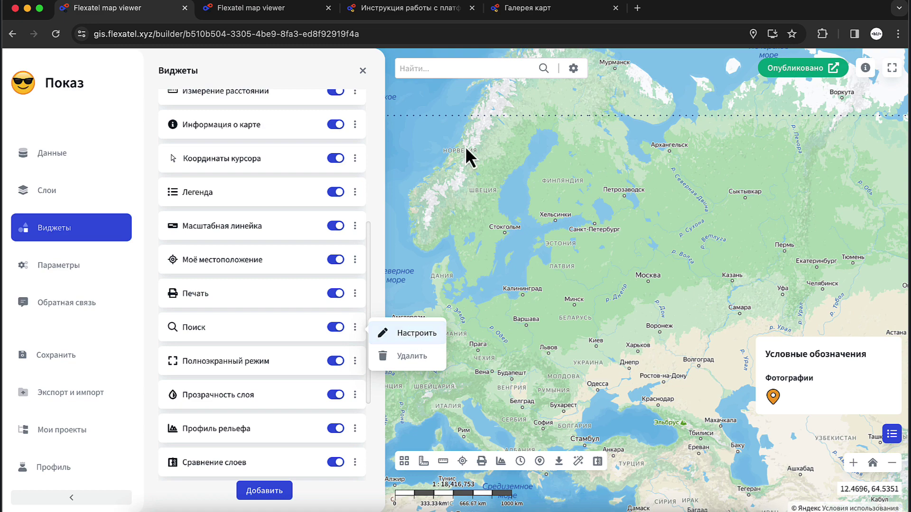
{"action": "left_click", "coordinate": [401, 335]}
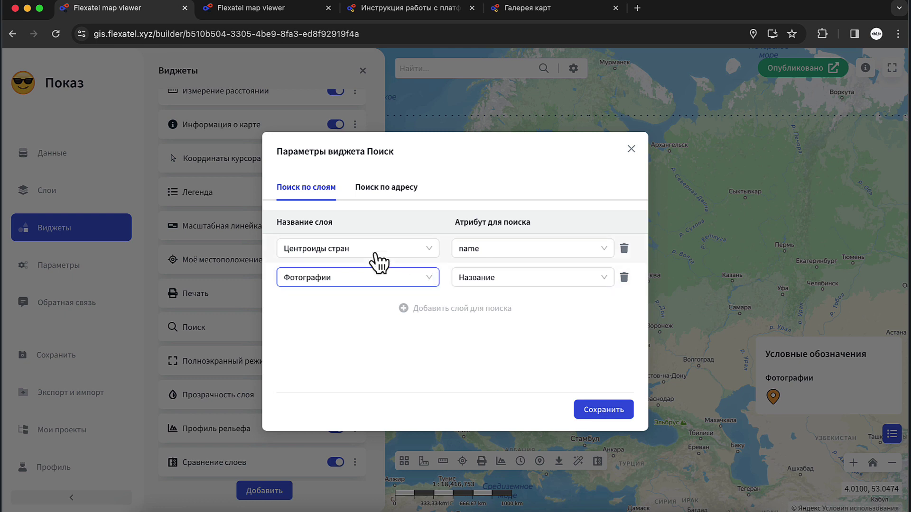
{"action": "left_click", "coordinate": [414, 249]}
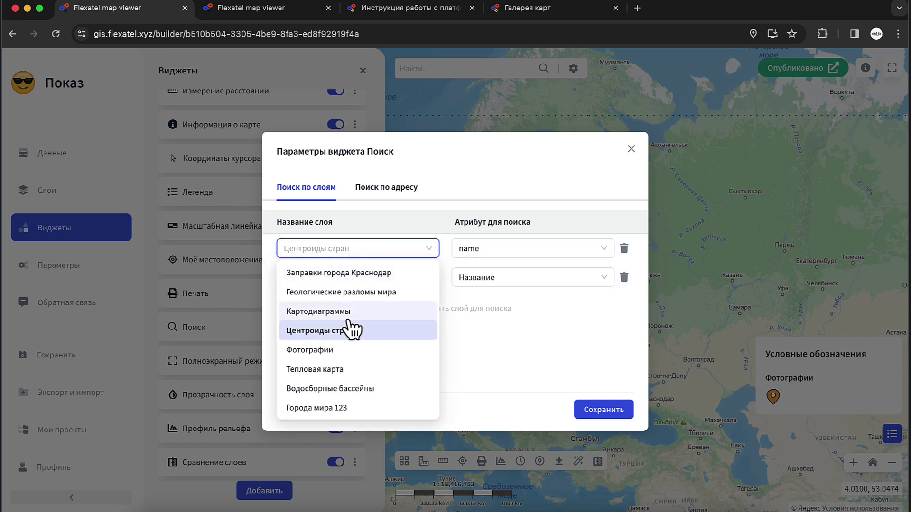
{"action": "left_click", "coordinate": [536, 337]}
{"action": "left_click", "coordinate": [501, 250]}
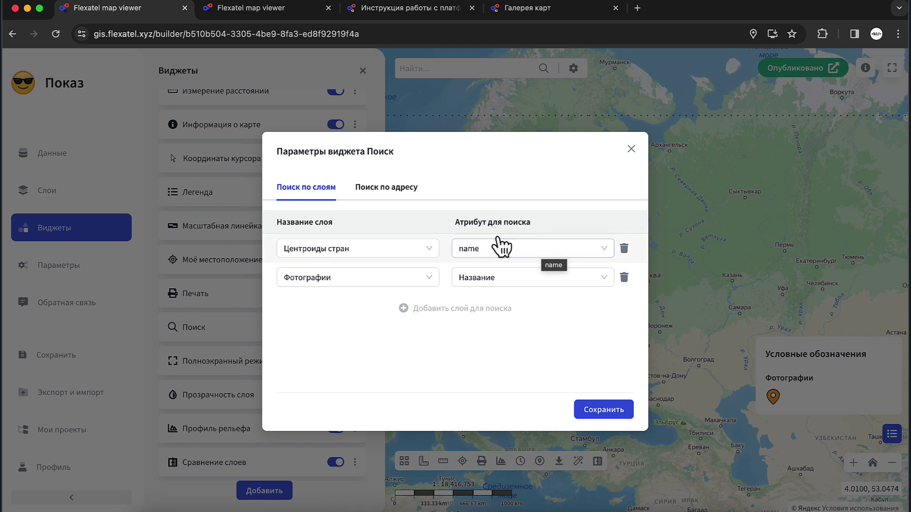
{"action": "left_click", "coordinate": [608, 410]}
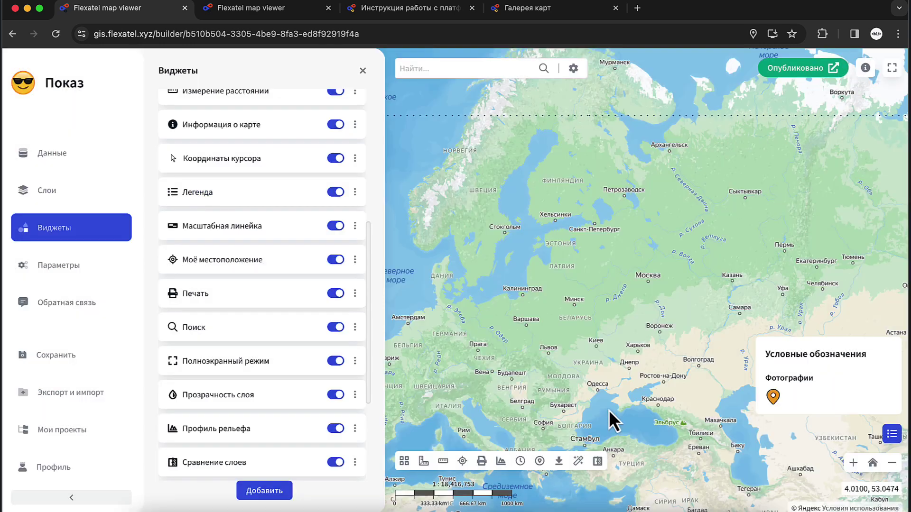
- Turn on the Центроиды стран layer and switch off its Подписи style option
{"action": "left_click", "coordinate": [73, 194]}
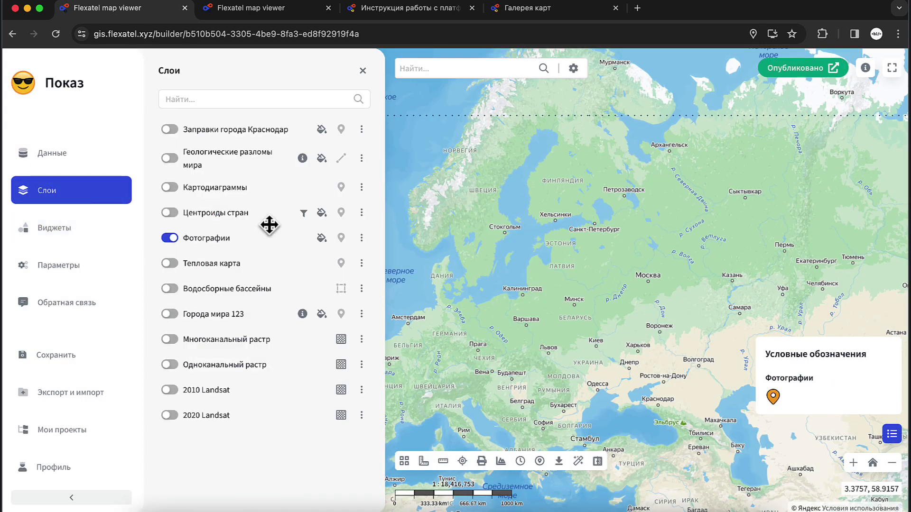
{"action": "left_click", "coordinate": [170, 212]}
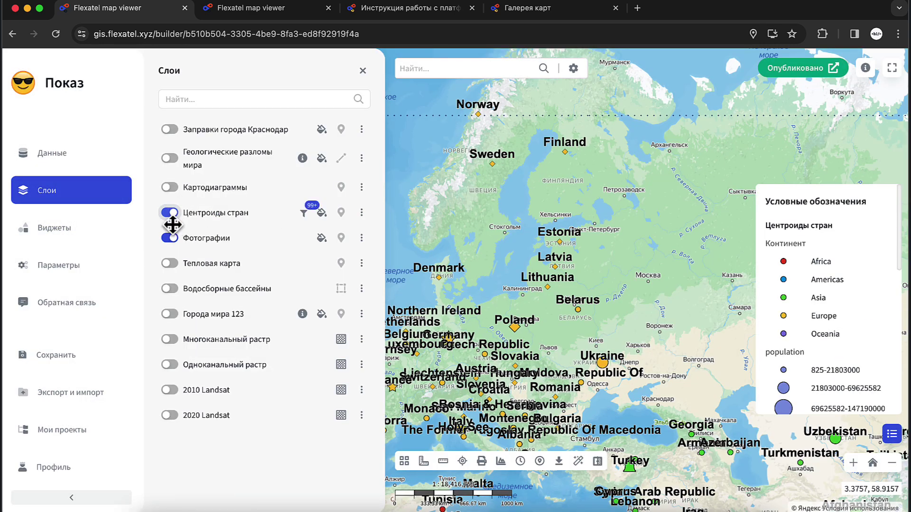
{"action": "left_click", "coordinate": [322, 213]}
{"action": "left_click", "coordinate": [176, 257]}
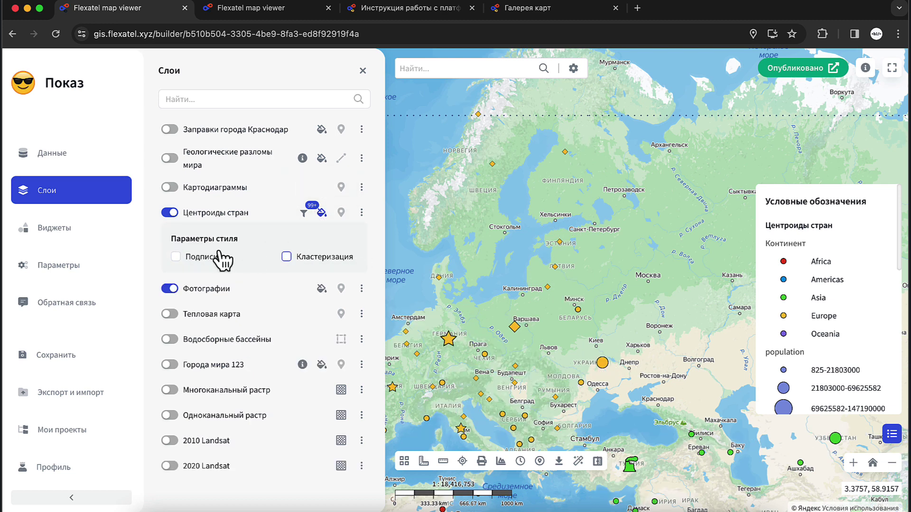
- Search the map for "Be", choose Benin from the results and examine its highlighted point with its surroundings
{"action": "left_click", "coordinate": [451, 71]}
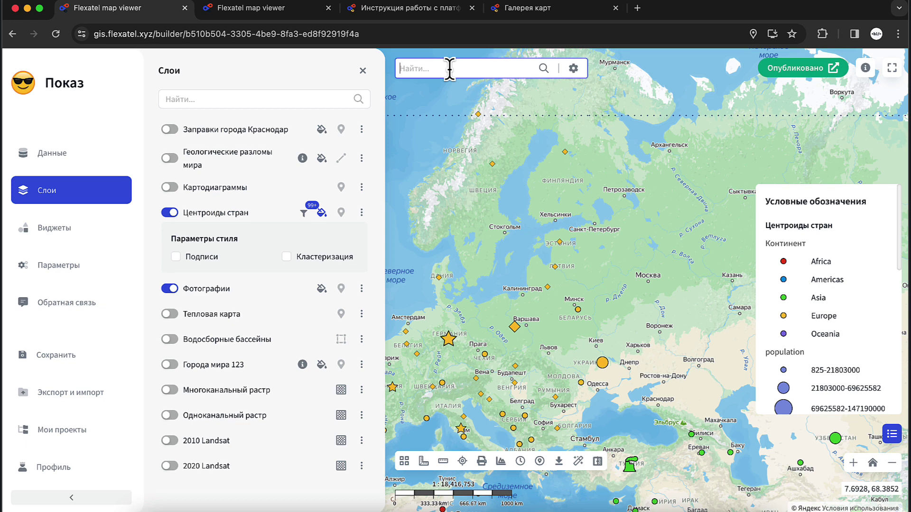
{"action": "type", "text": "Вe"}
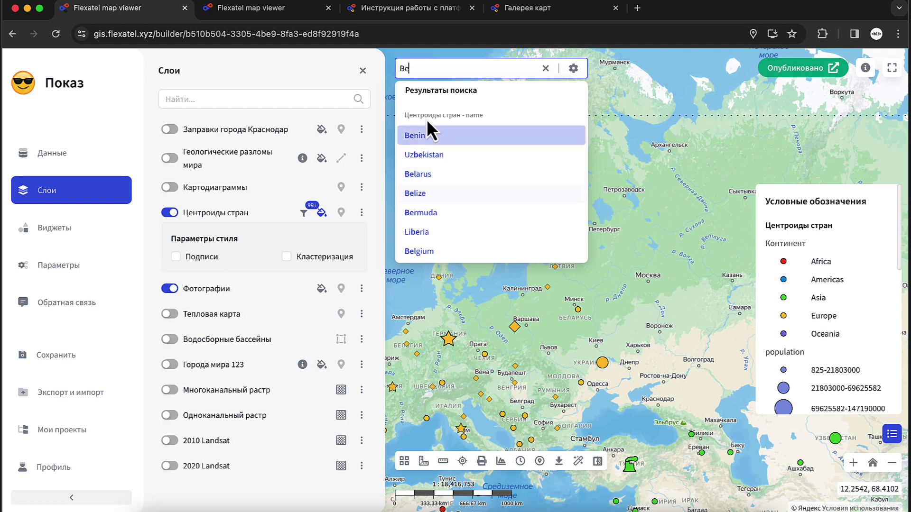
{"action": "left_click", "coordinate": [425, 138]}
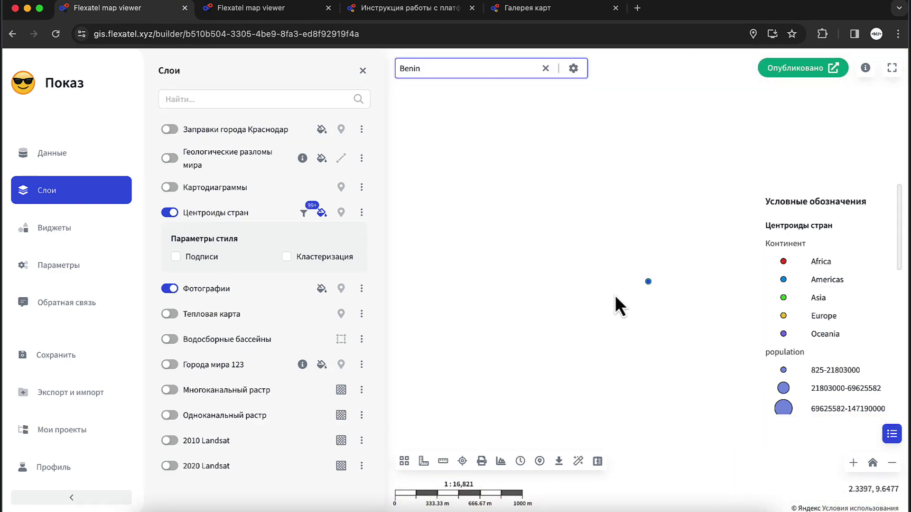
{"action": "scroll", "coordinate": [615, 297], "scroll_direction": "down", "scroll_amount": 5}
{"action": "scroll", "coordinate": [615, 295], "scroll_direction": "down", "scroll_amount": 3}
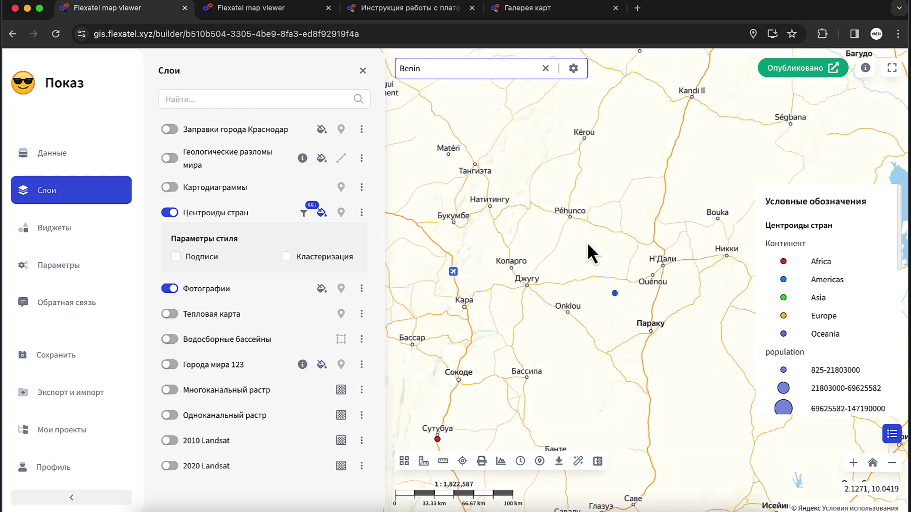
- Hide the map legend, and clear the map search after reviewing its result list
{"action": "left_click", "coordinate": [892, 435]}
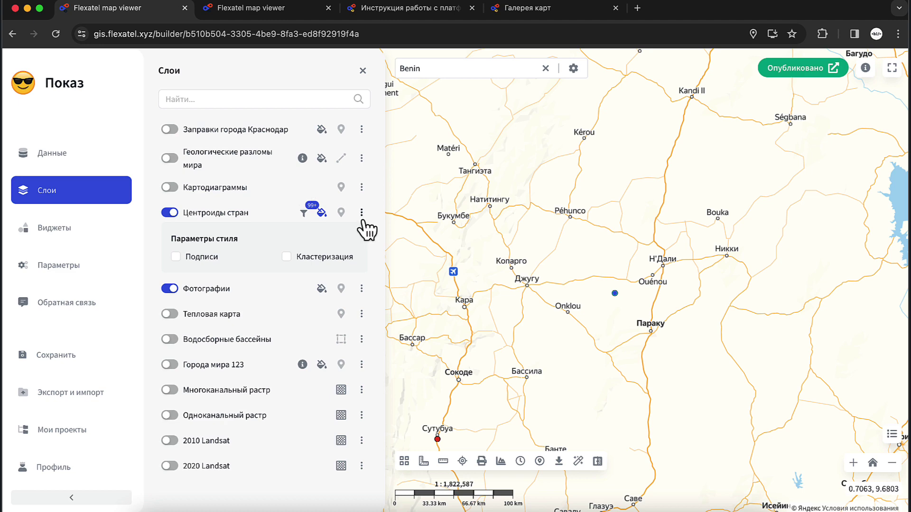
{"action": "left_click", "coordinate": [446, 70]}
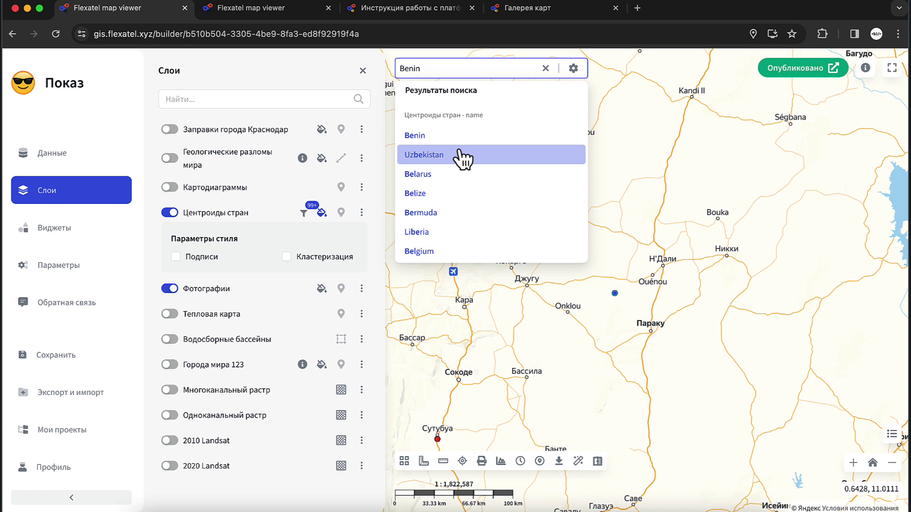
{"action": "left_click", "coordinate": [546, 69]}
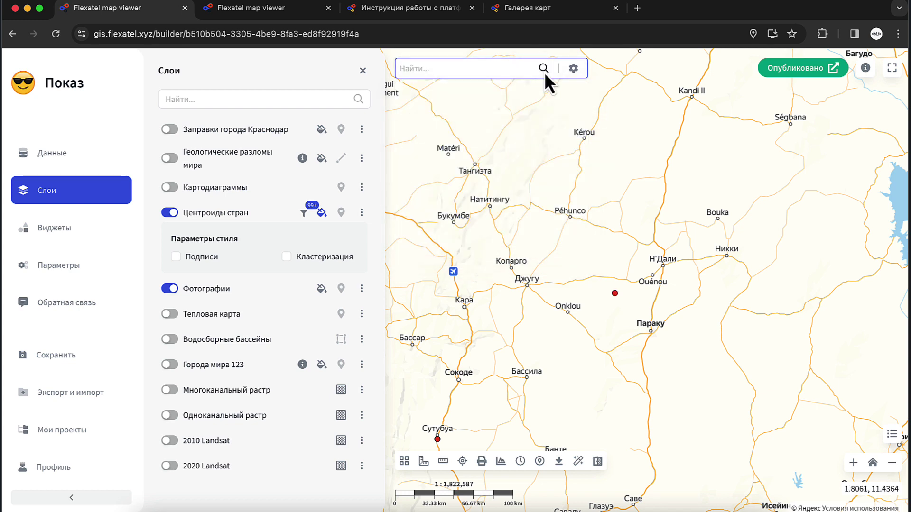
- Return to the widget list, try full-screen mode on and off, and check the published map's direct link
{"action": "left_click", "coordinate": [85, 237]}
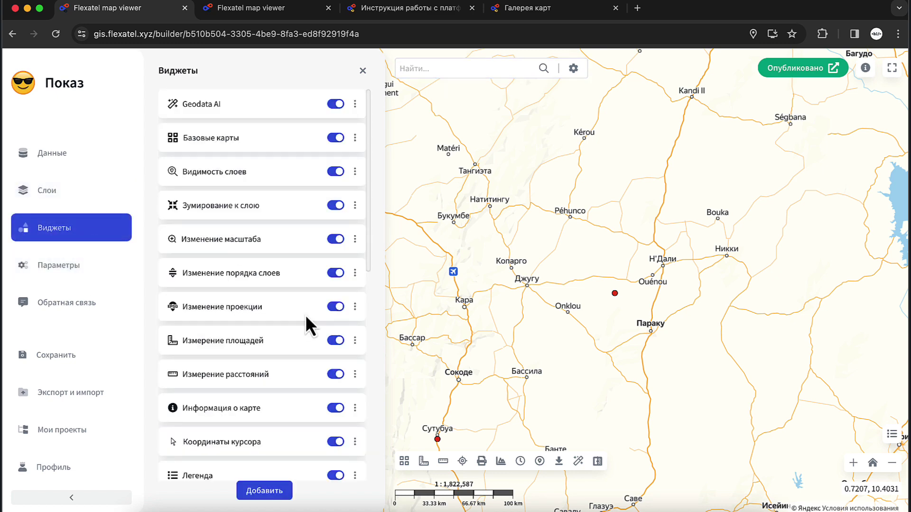
{"action": "scroll", "coordinate": [306, 317], "scroll_direction": "down", "scroll_amount": 6}
{"action": "scroll", "coordinate": [310, 326], "scroll_direction": "down", "scroll_amount": 2}
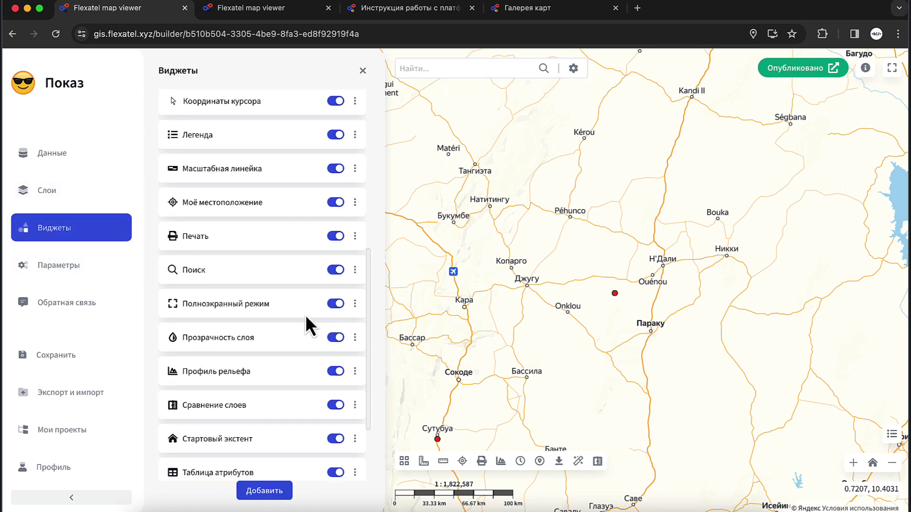
{"action": "left_click", "coordinate": [896, 70]}
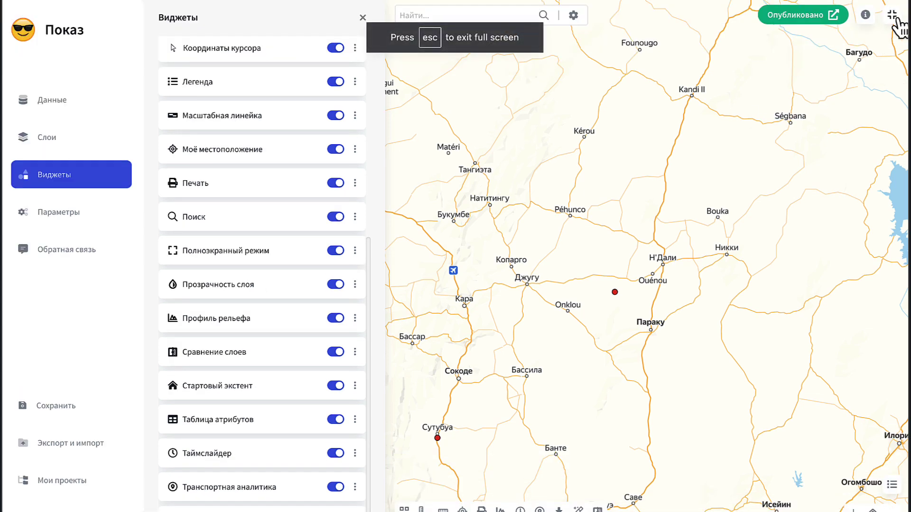
{"action": "left_click", "coordinate": [896, 19]}
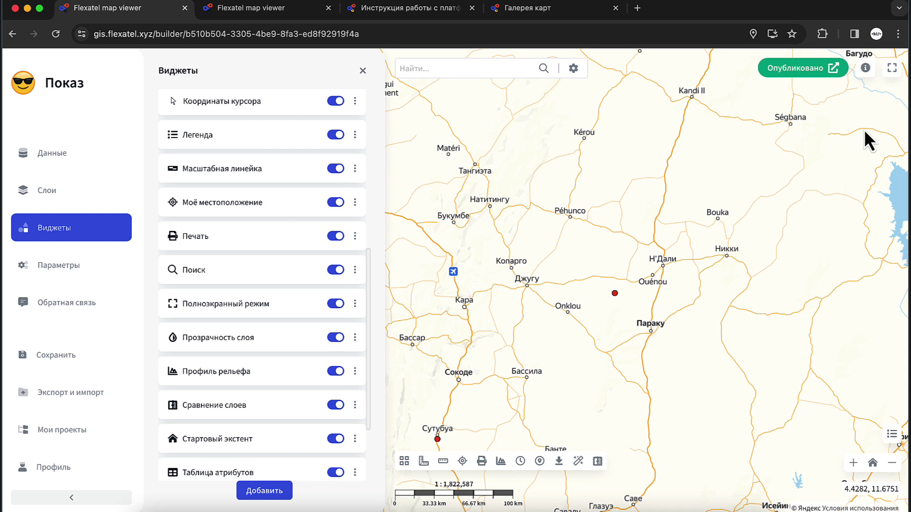
{"action": "left_click", "coordinate": [788, 67]}
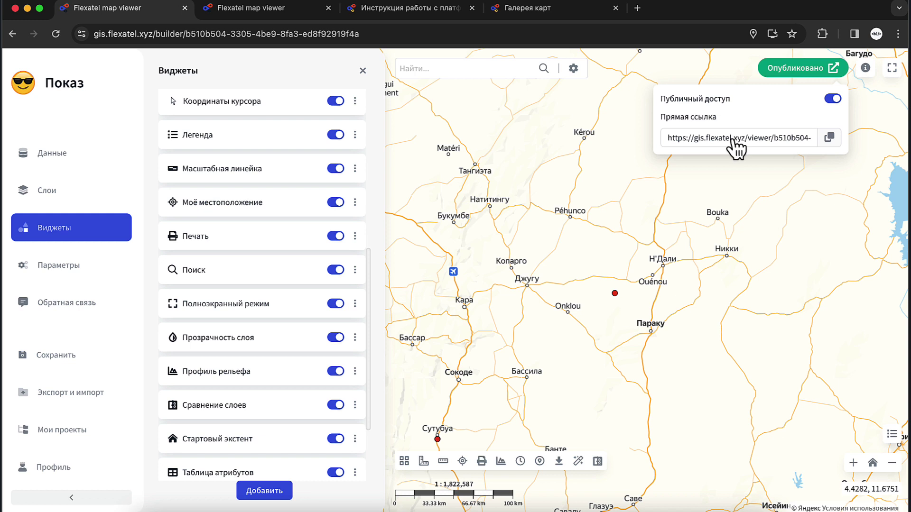
{"action": "left_click", "coordinate": [812, 72]}
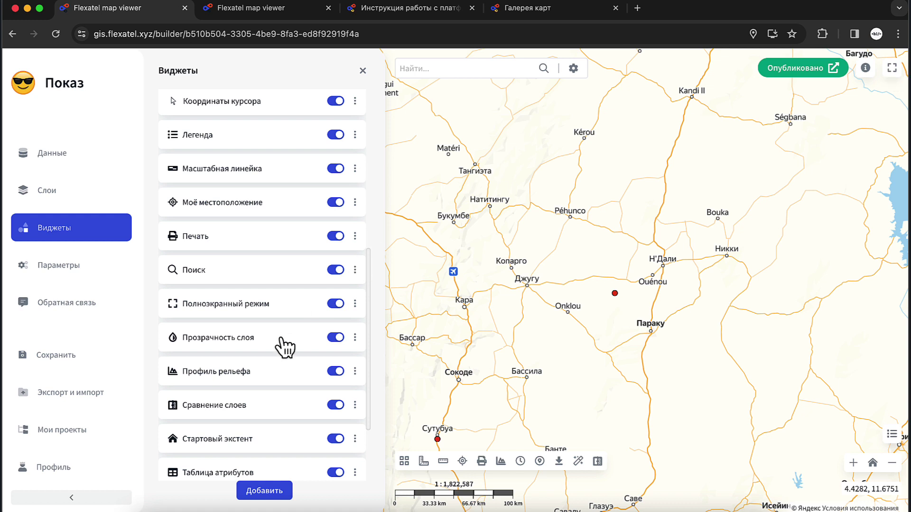
- Check the Прозрачность слоя widget's options and the transparency control in the Центроиды стран layer's settings
{"action": "left_click", "coordinate": [355, 337]}
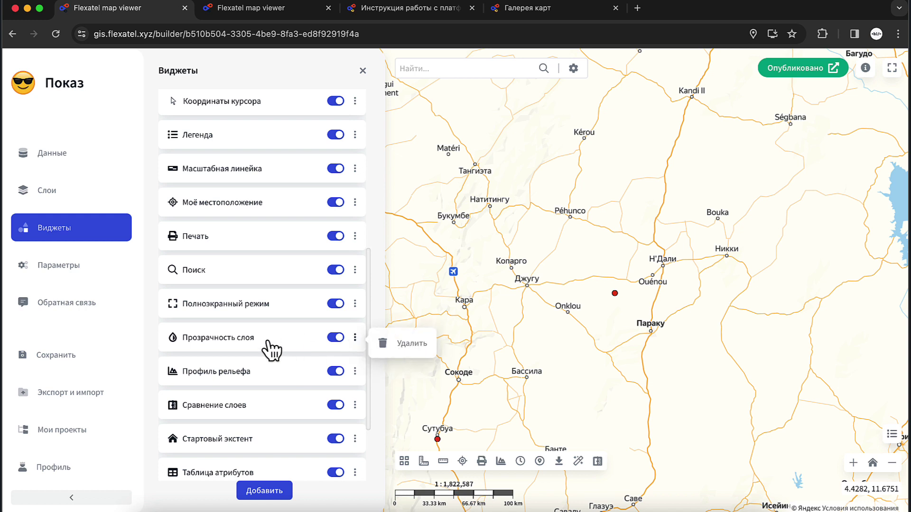
{"action": "left_click", "coordinate": [78, 195]}
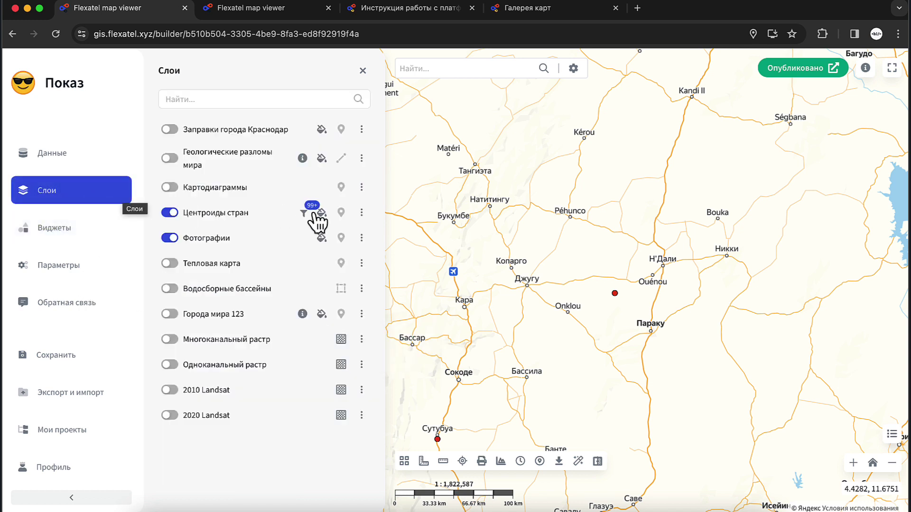
{"action": "left_click", "coordinate": [362, 212]}
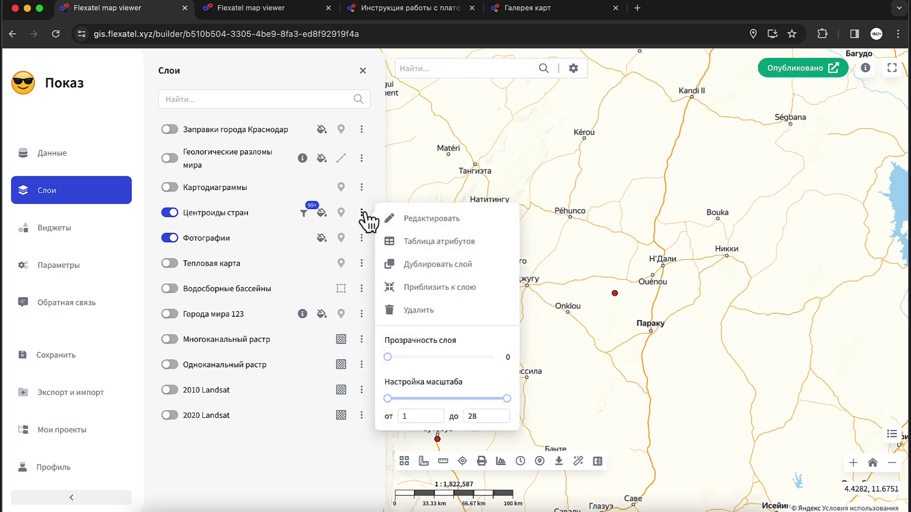
{"action": "left_click", "coordinate": [388, 359]}
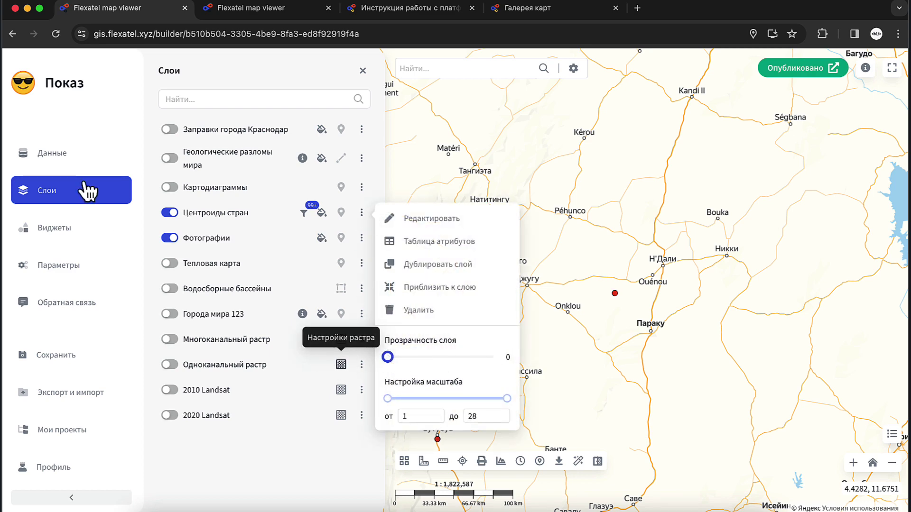
- Return to the widget list and start the Профиль рельефа tool over the England and Netherlands area
{"action": "left_click", "coordinate": [91, 232]}
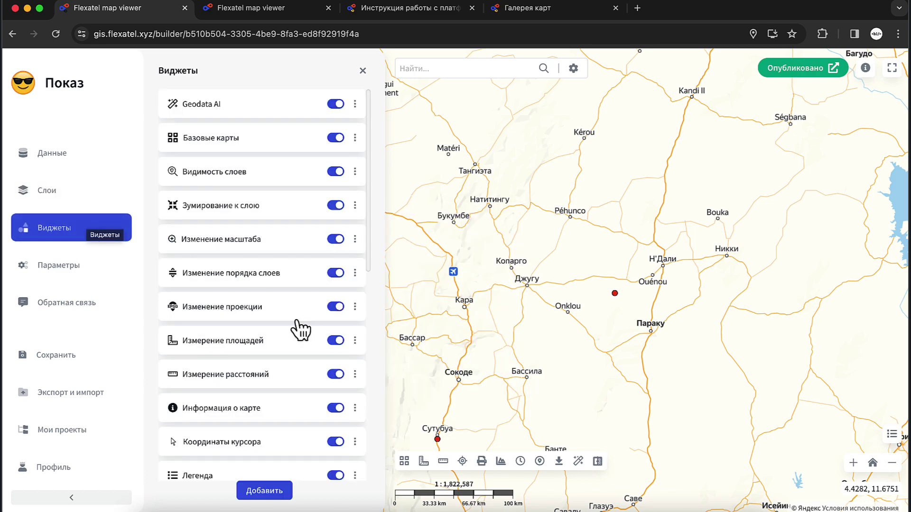
{"action": "scroll", "coordinate": [652, 220], "scroll_direction": "down", "scroll_amount": 3}
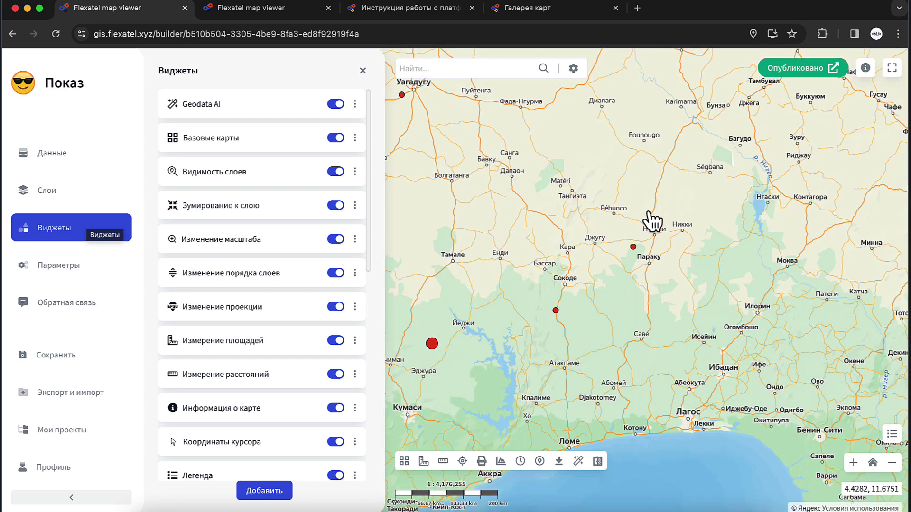
{"action": "scroll", "coordinate": [179, 376], "scroll_direction": "down", "scroll_amount": 10}
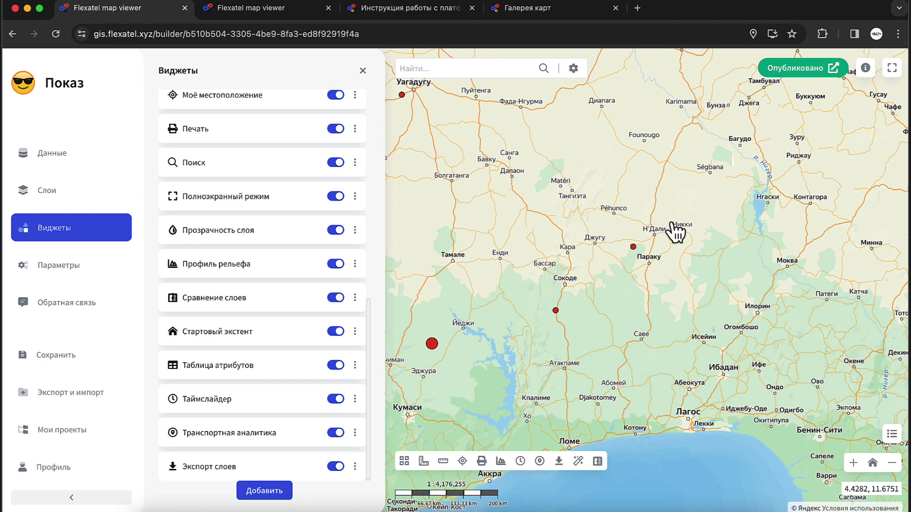
{"action": "scroll", "coordinate": [676, 231], "scroll_direction": "down", "scroll_amount": 4}
{"action": "scroll", "coordinate": [676, 231], "scroll_direction": "down", "scroll_amount": 3}
{"action": "left_click_drag", "start_coordinate": [675, 230], "coordinate": [536, 305]}
{"action": "left_click_drag", "start_coordinate": [509, 98], "coordinate": [556, 130]}
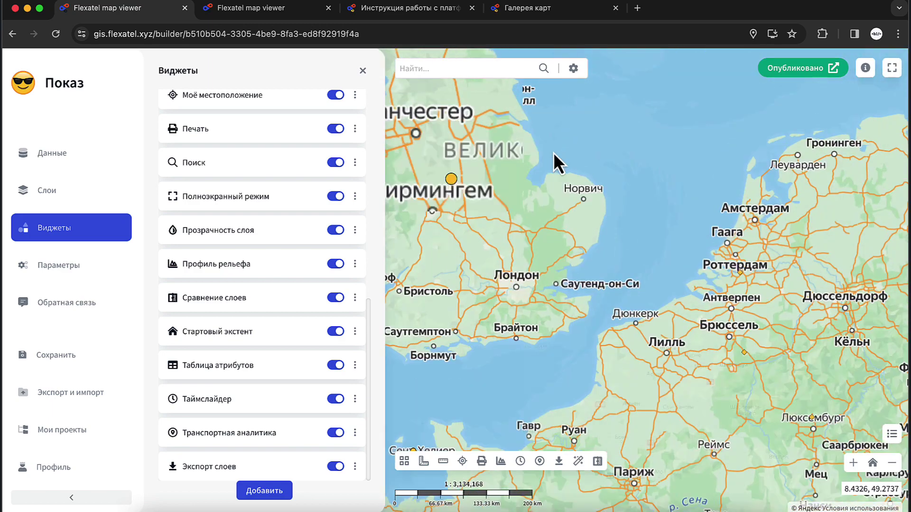
{"action": "left_click", "coordinate": [500, 461]}
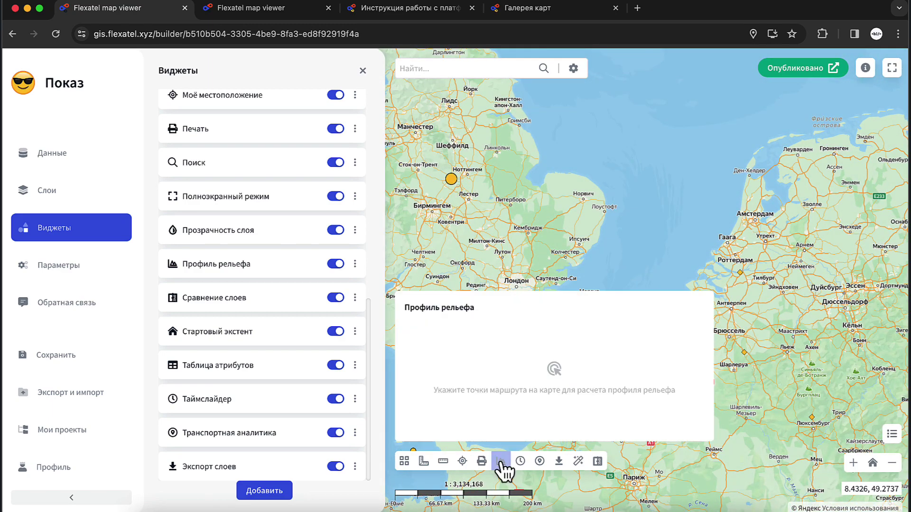
- Draw a terrain profile route from west of London to Brussels and examine the heights along its chart
{"action": "mouse_move", "coordinate": [654, 240]}
{"action": "left_mouse_down"}
{"action": "mouse_move", "coordinate": [809, 117]}
{"action": "mouse_move", "coordinate": [787, 123]}
{"action": "left_mouse_up"}
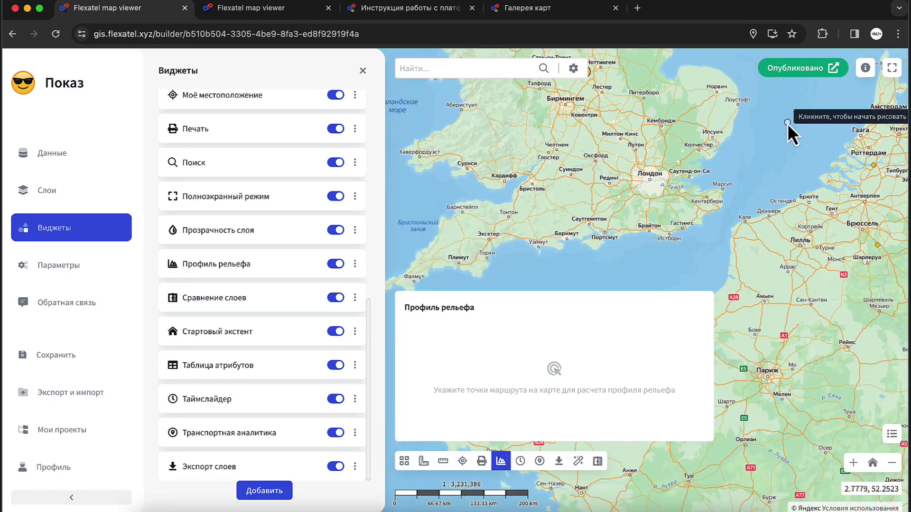
{"action": "left_click", "coordinate": [609, 192]}
{"action": "double_click", "coordinate": [868, 220]}
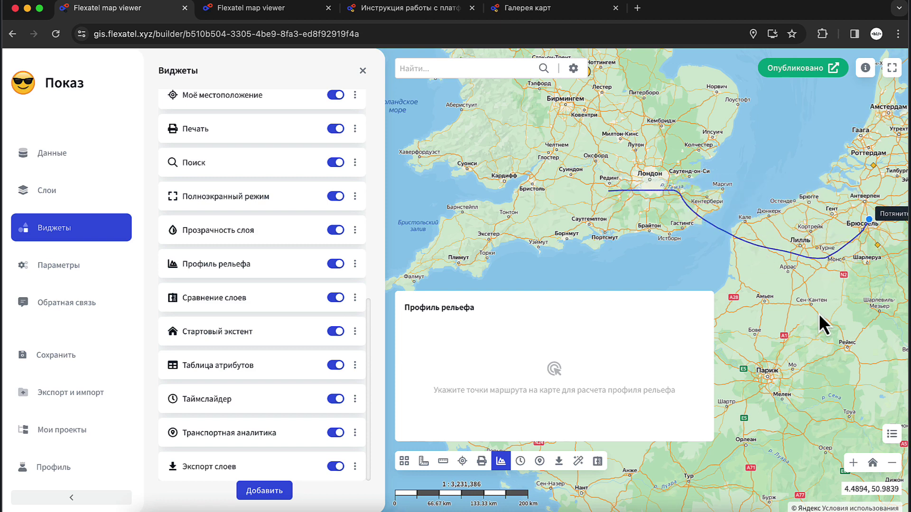
{"action": "left_click_drag", "start_coordinate": [735, 174], "coordinate": [717, 107]}
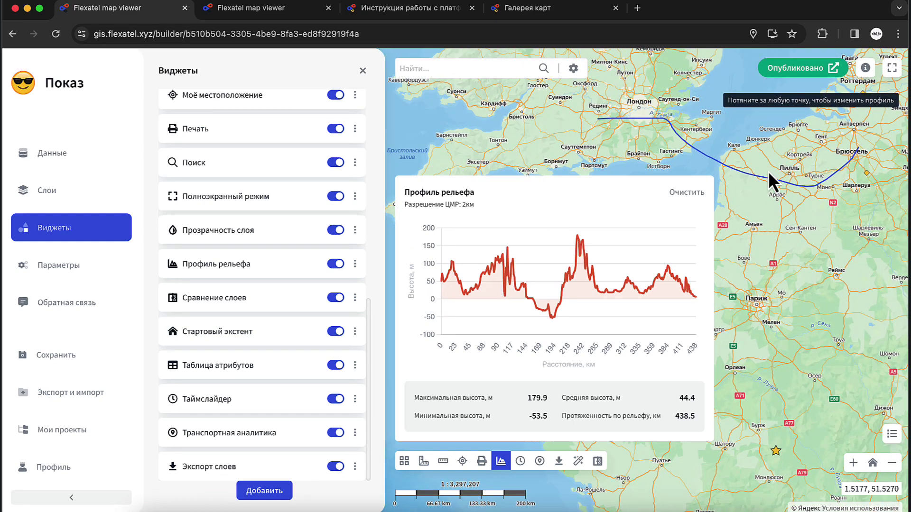
{"action": "mouse_move", "coordinate": [636, 278]}
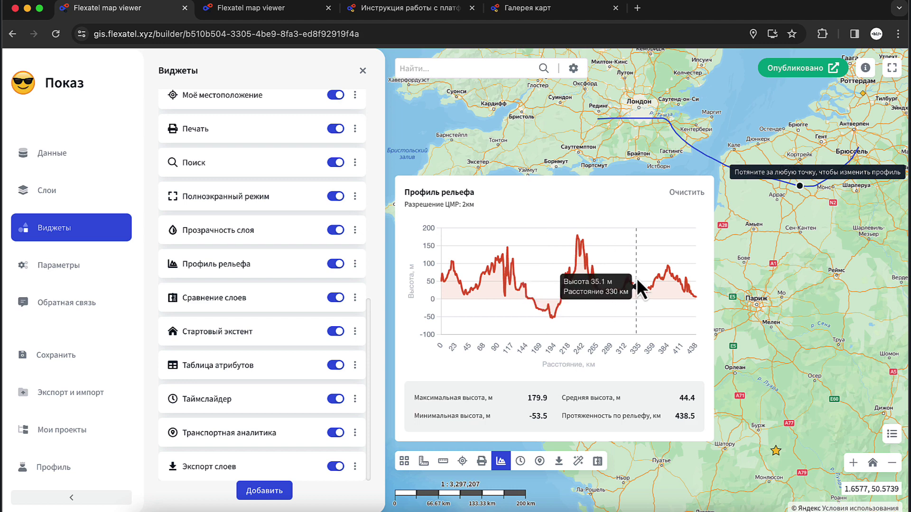
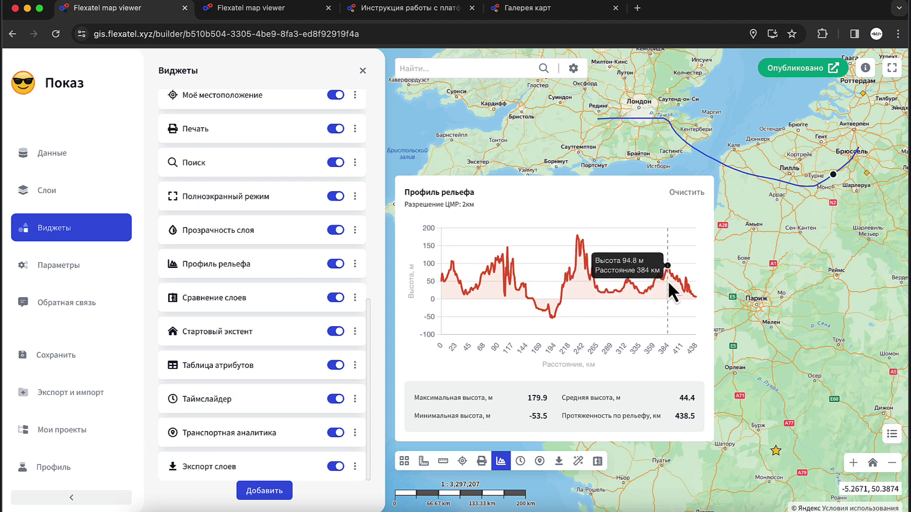
- Set the Профиль рельефа chart's line colour to #3a56e2 and its fill colour to #3a94e219, and save the widget settings
{"action": "left_click", "coordinate": [355, 265]}
{"action": "left_click", "coordinate": [383, 267]}
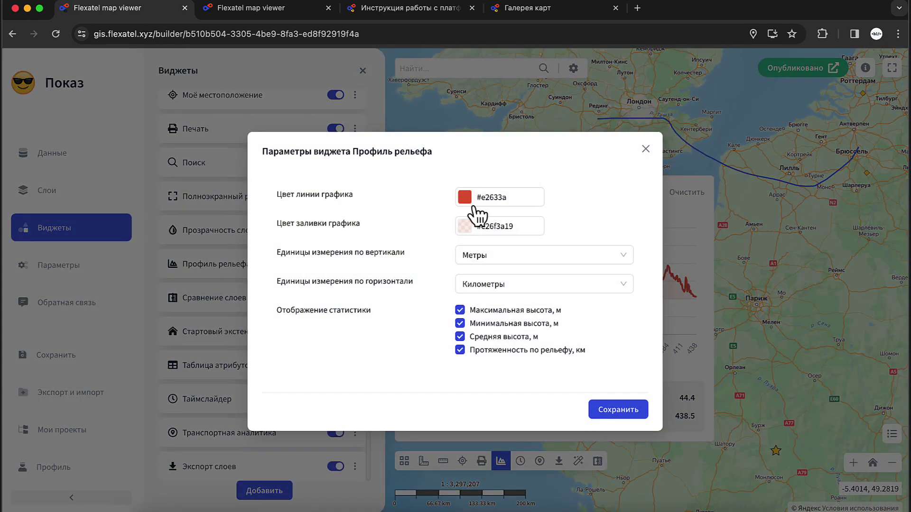
{"action": "left_click", "coordinate": [503, 198]}
{"action": "left_click", "coordinate": [517, 197]}
{"action": "left_click", "coordinate": [537, 327]}
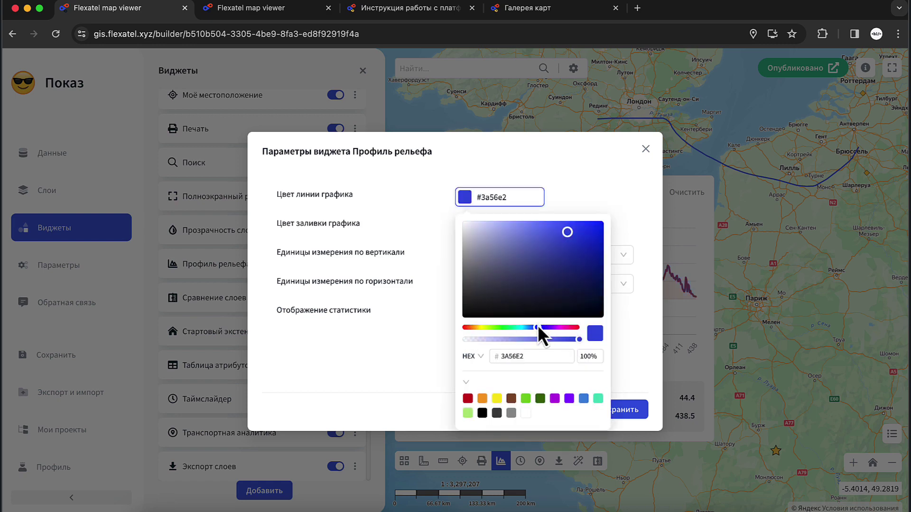
{"action": "left_click", "coordinate": [636, 328]}
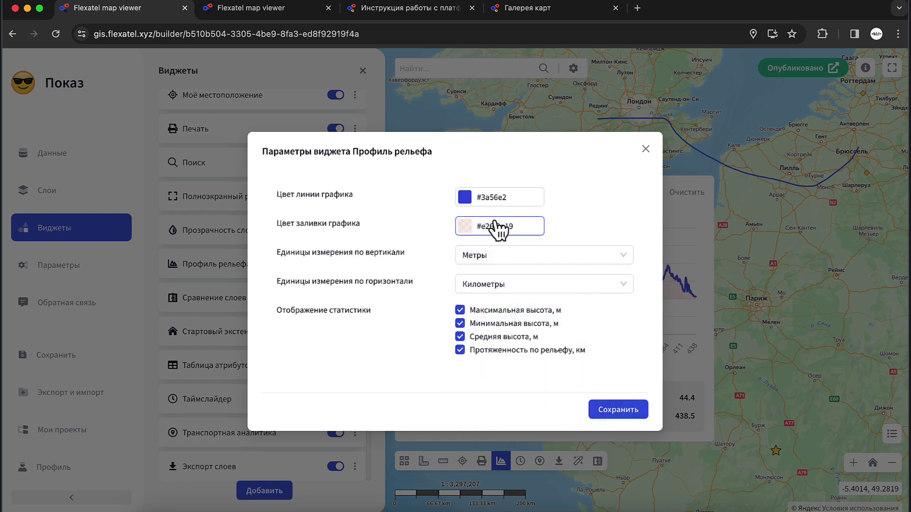
{"action": "left_click", "coordinate": [501, 227]}
{"action": "left_click", "coordinate": [530, 356]}
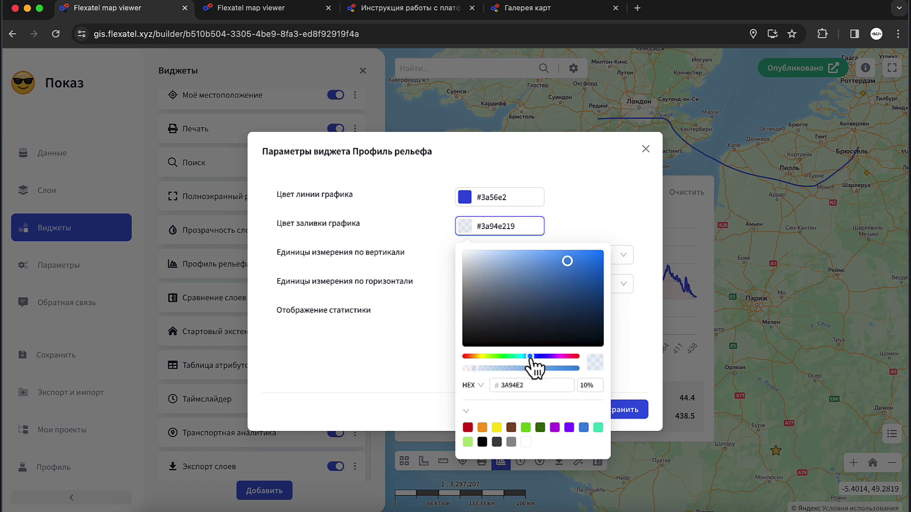
{"action": "left_click", "coordinate": [634, 379]}
{"action": "left_click", "coordinate": [621, 411]}
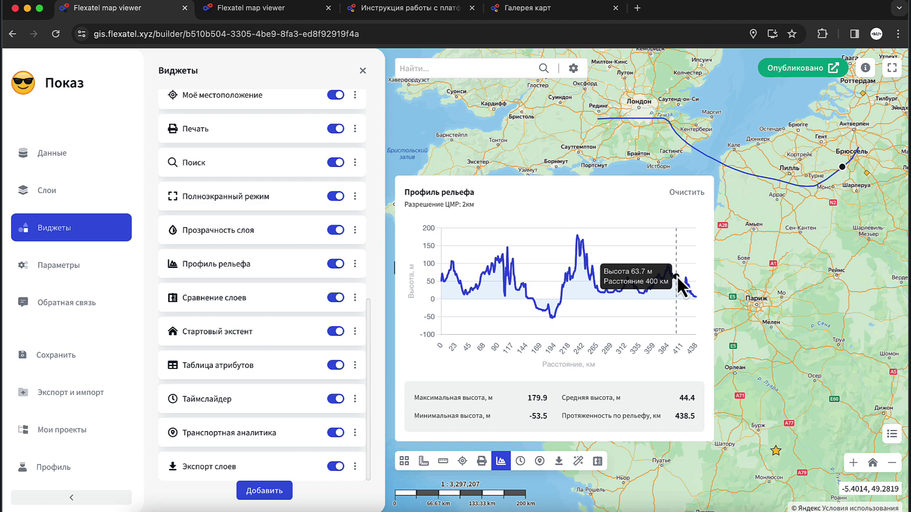
- Clear the drawn terrain profile and close the Профиль рельефа tool
{"action": "left_click", "coordinate": [686, 192]}
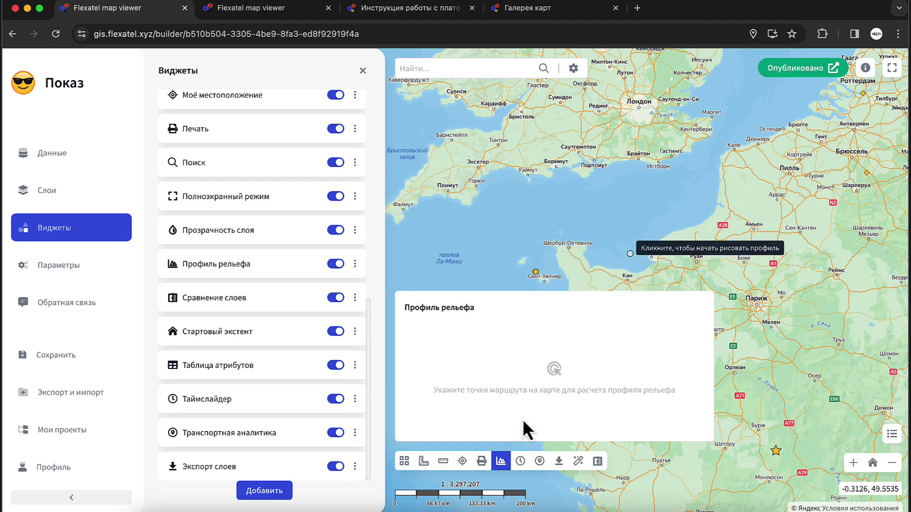
{"action": "left_click", "coordinate": [501, 461]}
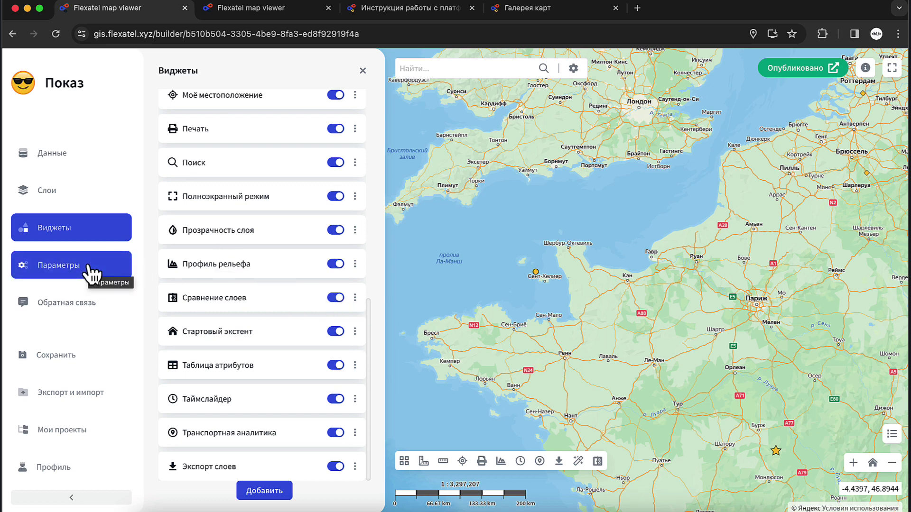
- Turn off the Центроиды стран and Фотографии layers and turn on the 2010 Landsat and 2020 Landsat layers
{"action": "left_click", "coordinate": [75, 192]}
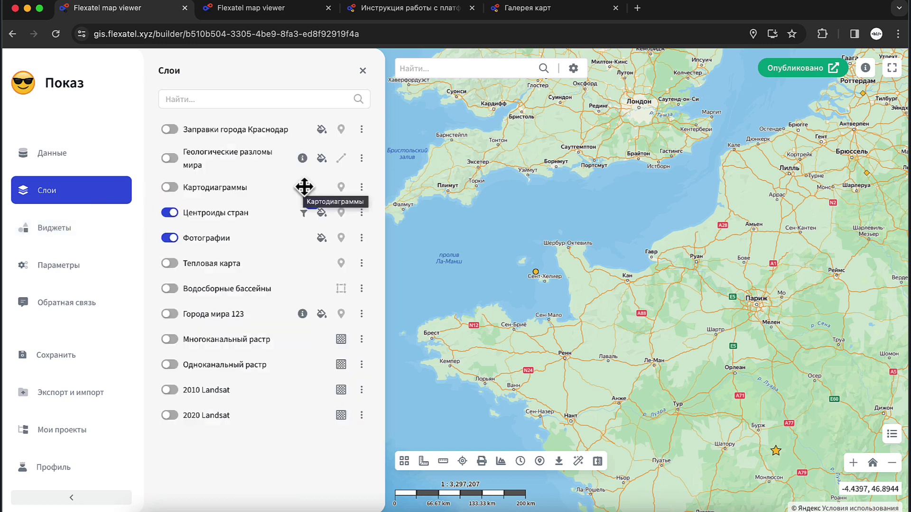
{"action": "left_click", "coordinate": [169, 213]}
{"action": "left_click", "coordinate": [169, 238]}
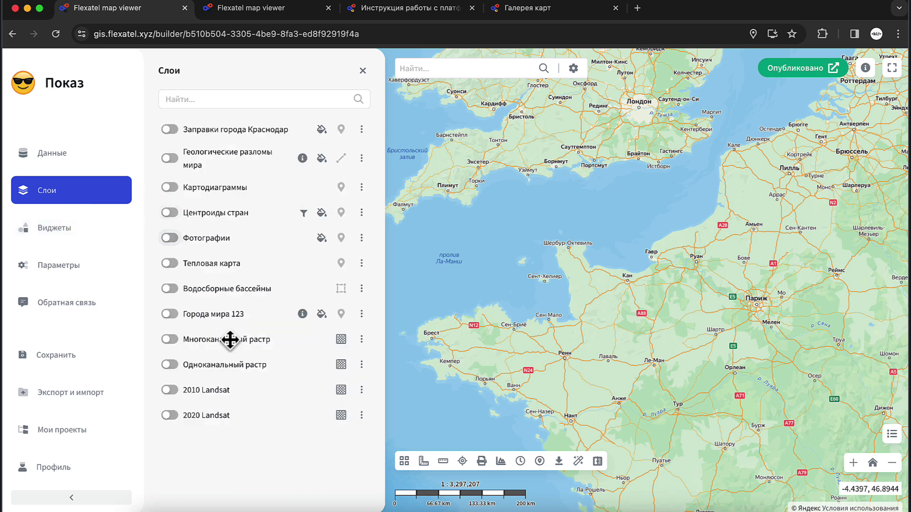
{"action": "left_click", "coordinate": [170, 390]}
{"action": "left_click", "coordinate": [170, 416]}
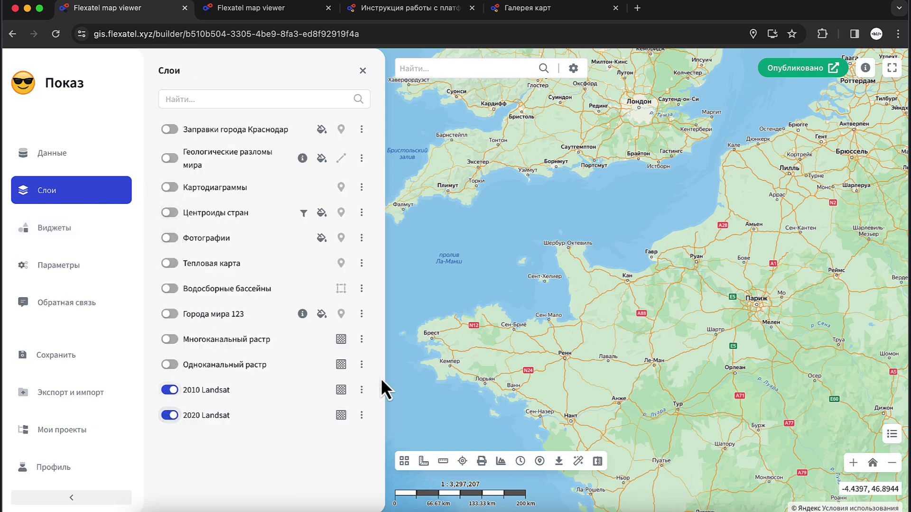
- Zoom the map to the 2010 Landsat layer's extent and turn that layer off, leaving 2020 Landsat on
{"action": "left_click", "coordinate": [361, 390]}
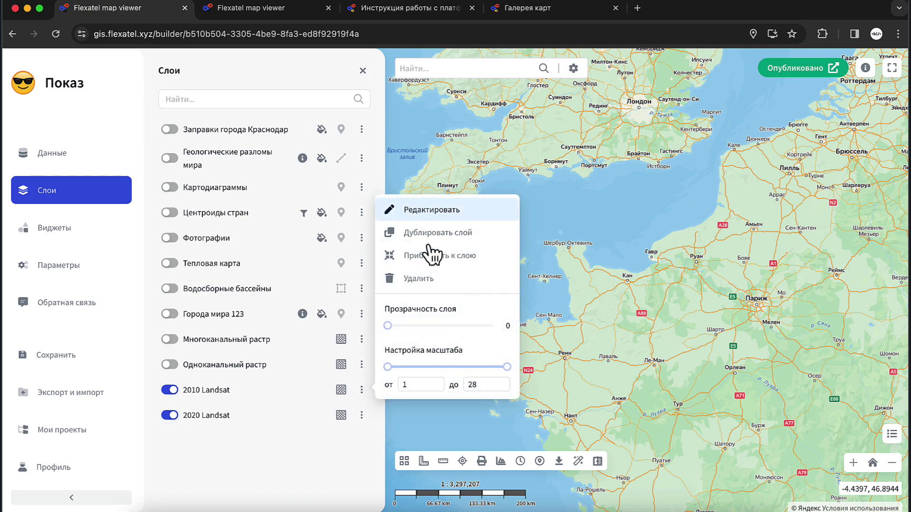
{"action": "left_click", "coordinate": [450, 257]}
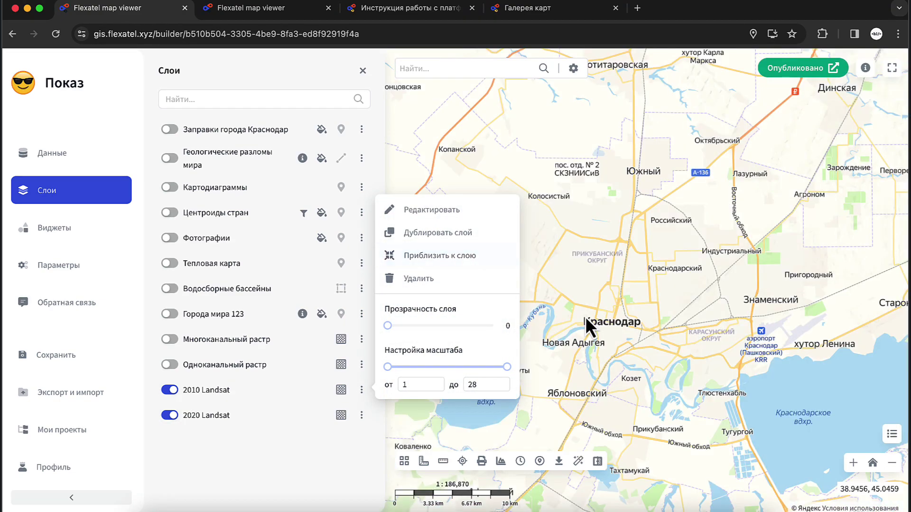
{"action": "left_click", "coordinate": [170, 390]}
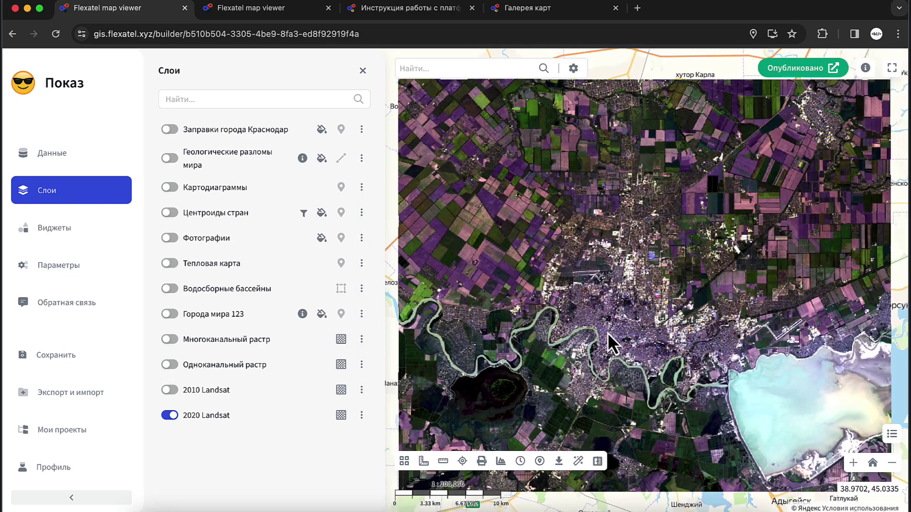
{"action": "scroll", "coordinate": [608, 332], "scroll_direction": "down", "scroll_amount": 2}
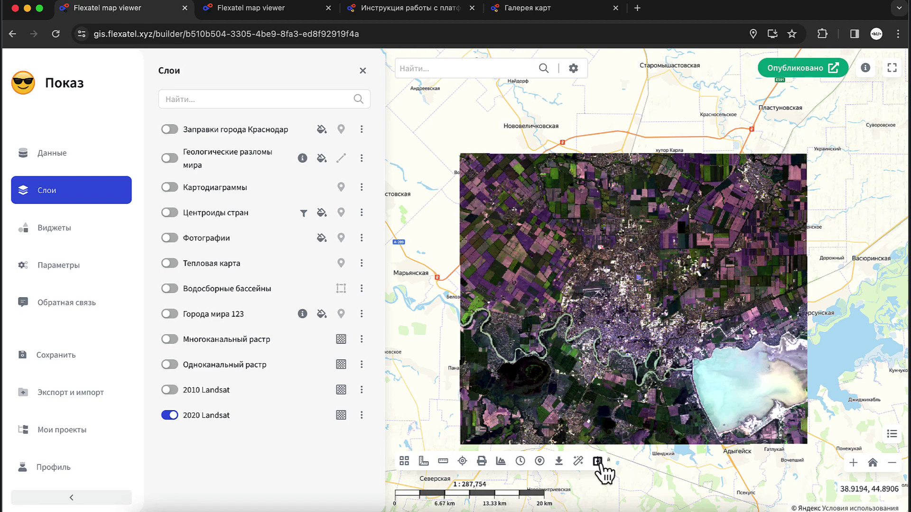
- Start the Сравнение слоев tool and review the layers available for comparison, keeping 2010 Landsat selected
{"action": "left_click", "coordinate": [598, 462]}
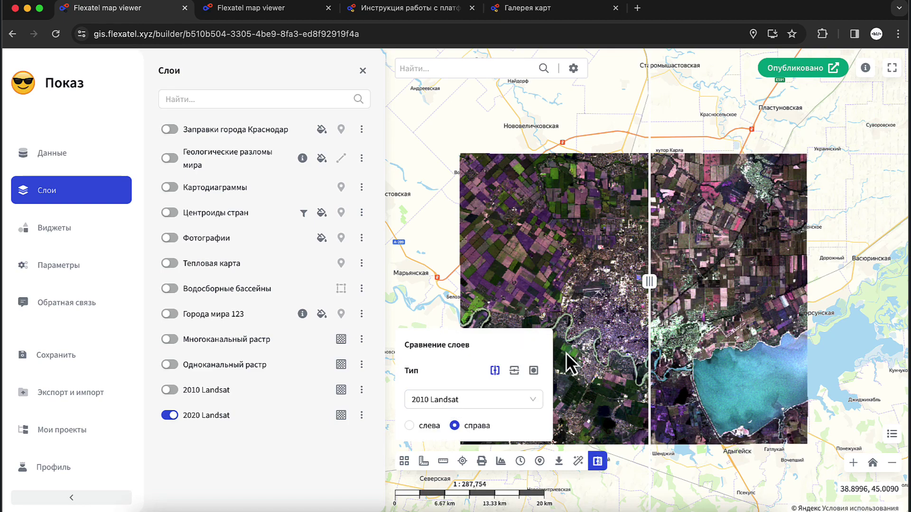
{"action": "left_click", "coordinate": [470, 400]}
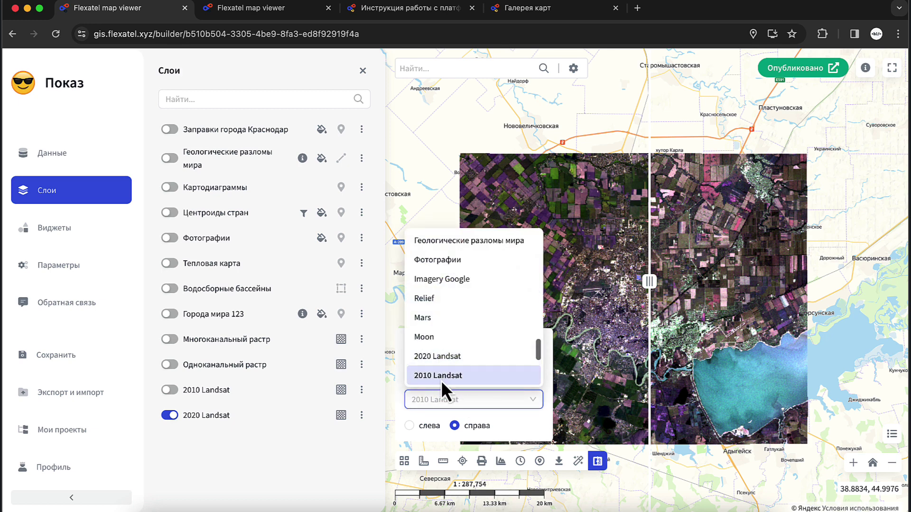
{"action": "left_click", "coordinate": [249, 453]}
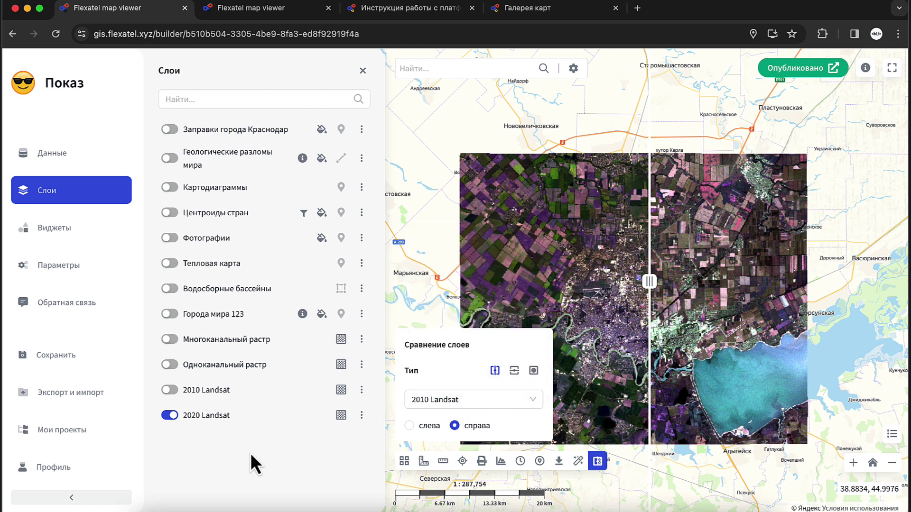
- Compare the 2020 and 2010 Landsat images by moving the vertical divider eastward over the reservoir
{"action": "left_click_drag", "start_coordinate": [649, 281], "coordinate": [657, 313]}
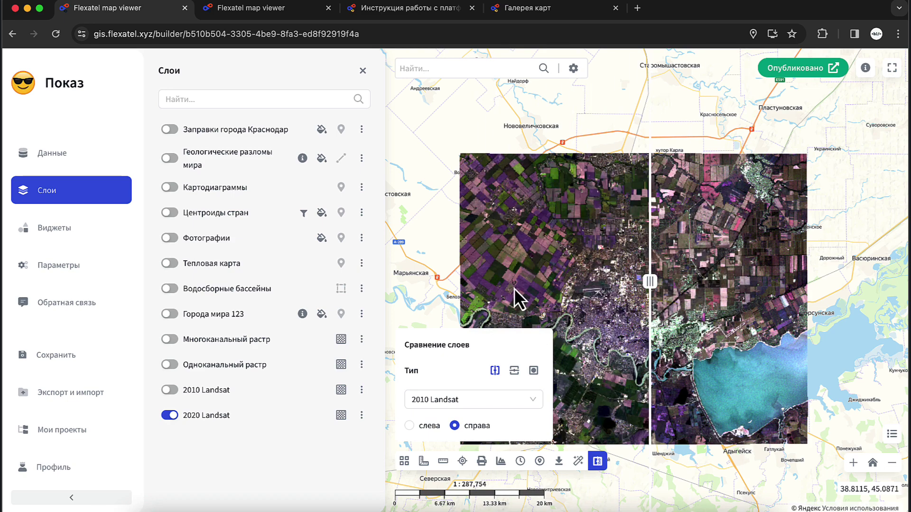
{"action": "scroll", "coordinate": [513, 288], "scroll_direction": "up", "scroll_amount": 2}
{"action": "left_click_drag", "start_coordinate": [654, 291], "coordinate": [671, 328]}
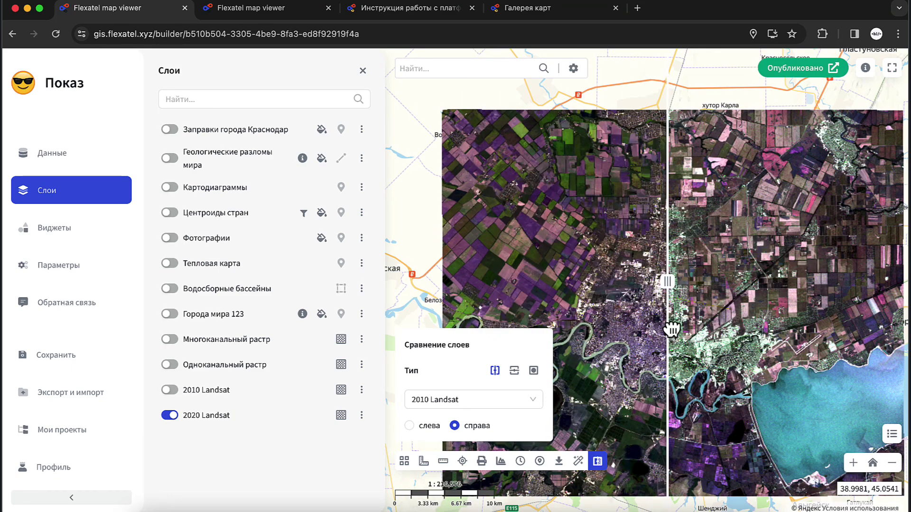
{"action": "scroll", "coordinate": [750, 234], "scroll_direction": "down", "scroll_amount": 3}
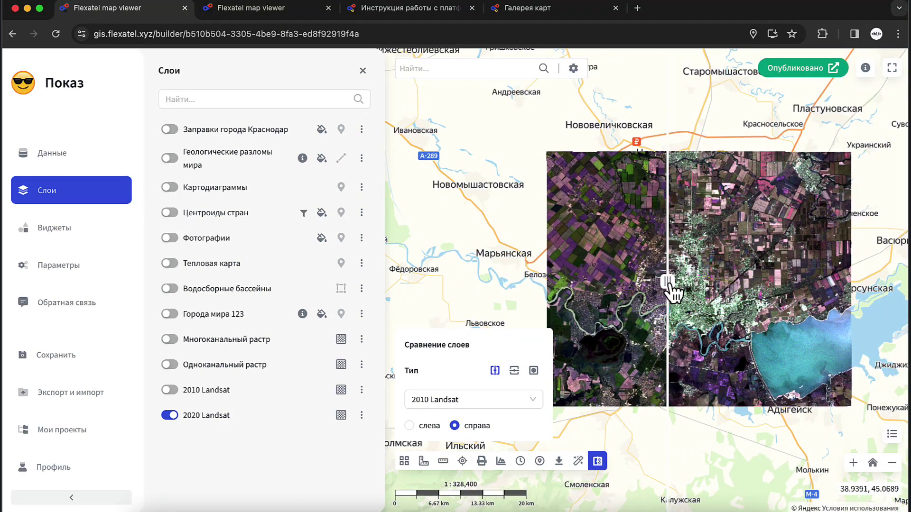
{"action": "left_click_drag", "start_coordinate": [667, 291], "coordinate": [805, 295]}
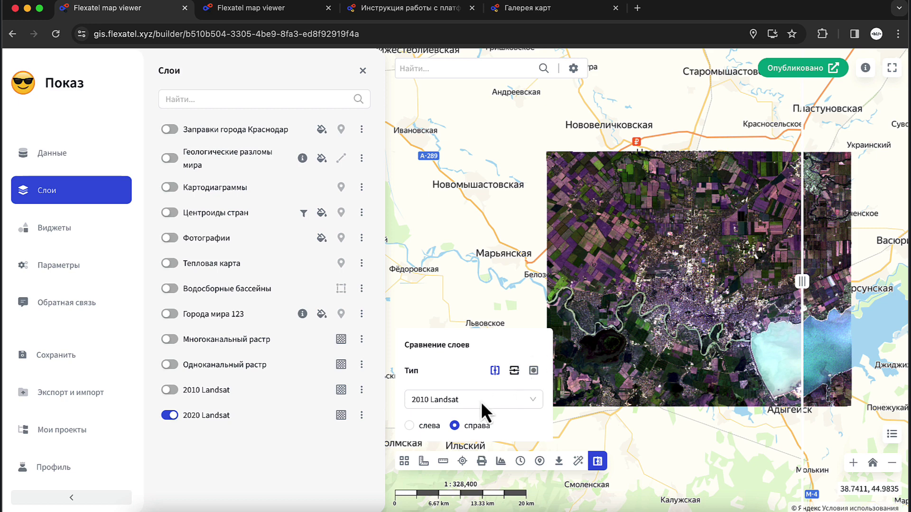
- Try the comparison side options, the horizontal divider and the lens comparison type on the Landsat images, and return to the vertical divider
{"action": "left_click", "coordinate": [424, 426]}
{"action": "left_click", "coordinate": [477, 426]}
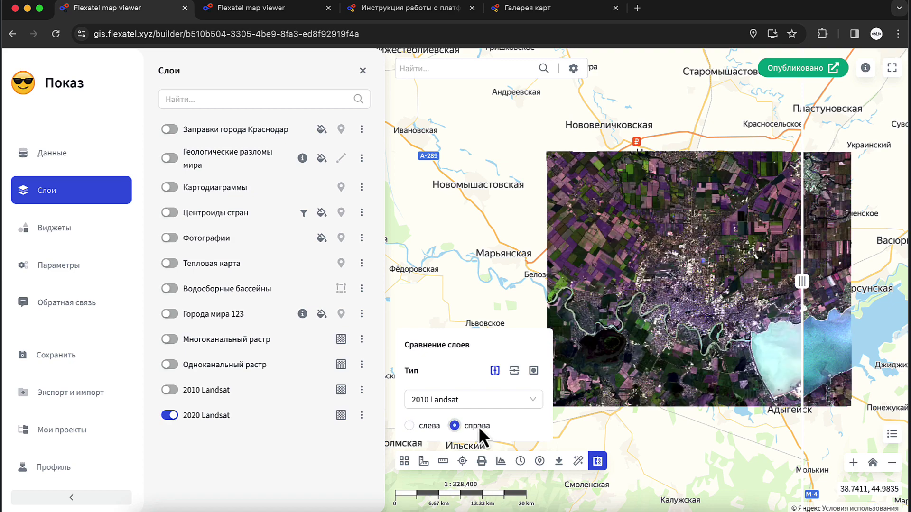
{"action": "left_click", "coordinate": [514, 371]}
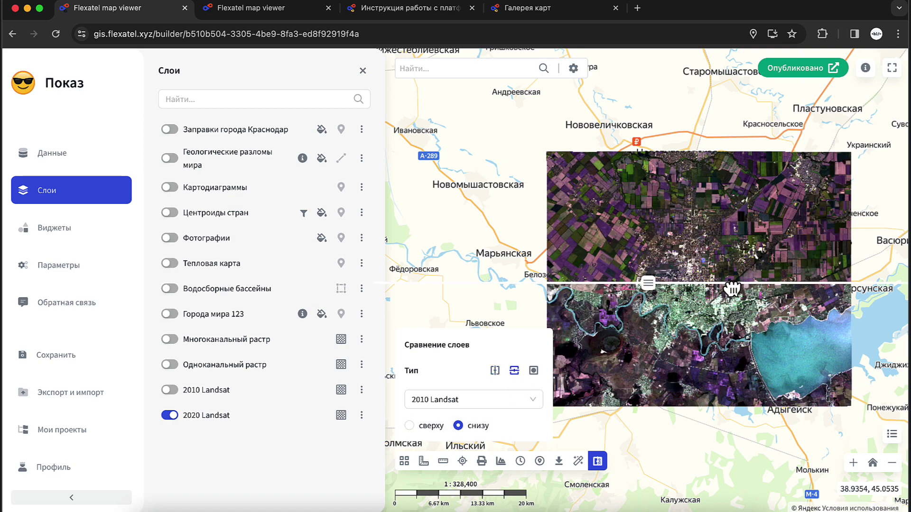
{"action": "left_click_drag", "start_coordinate": [732, 284], "coordinate": [692, 303]}
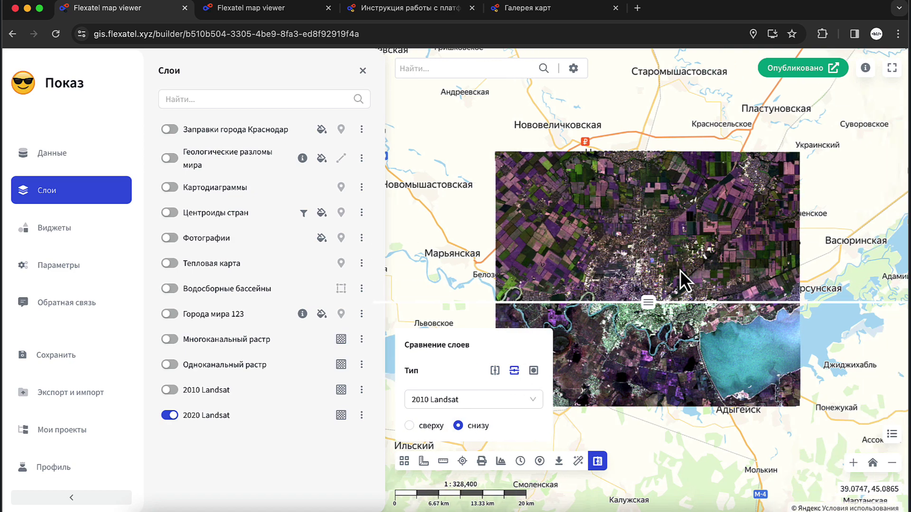
{"action": "left_click", "coordinate": [534, 372]}
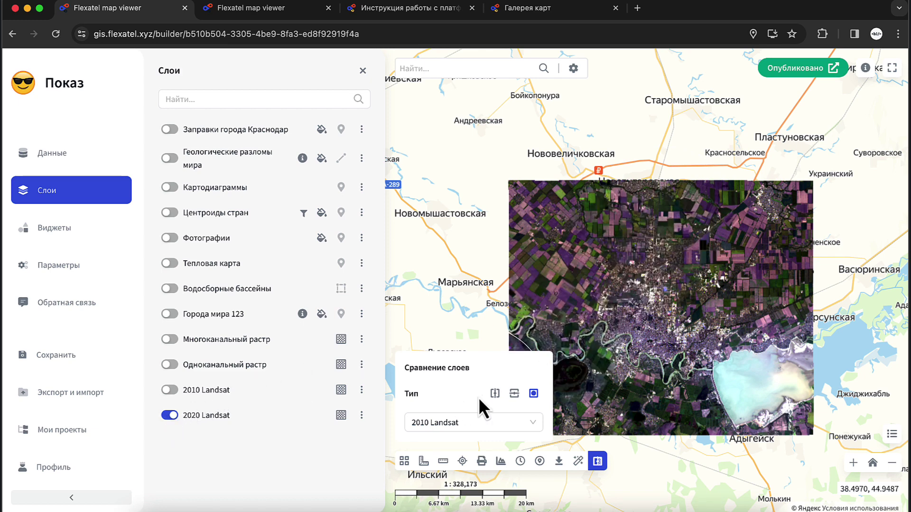
{"action": "left_click", "coordinate": [495, 393]}
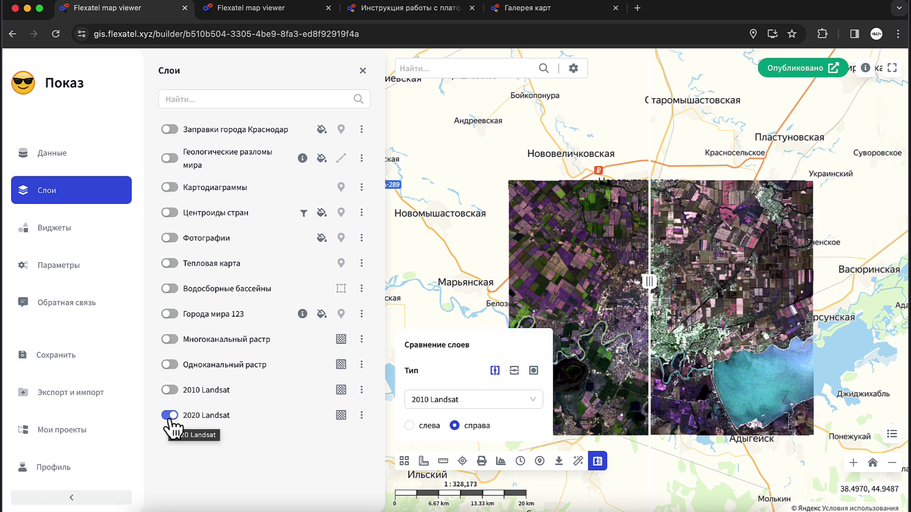
- Turn off the 2020 Landsat layer, compare the base map with Imagery Google using the vertical divider, and close the comparison tool
{"action": "left_click", "coordinate": [170, 416]}
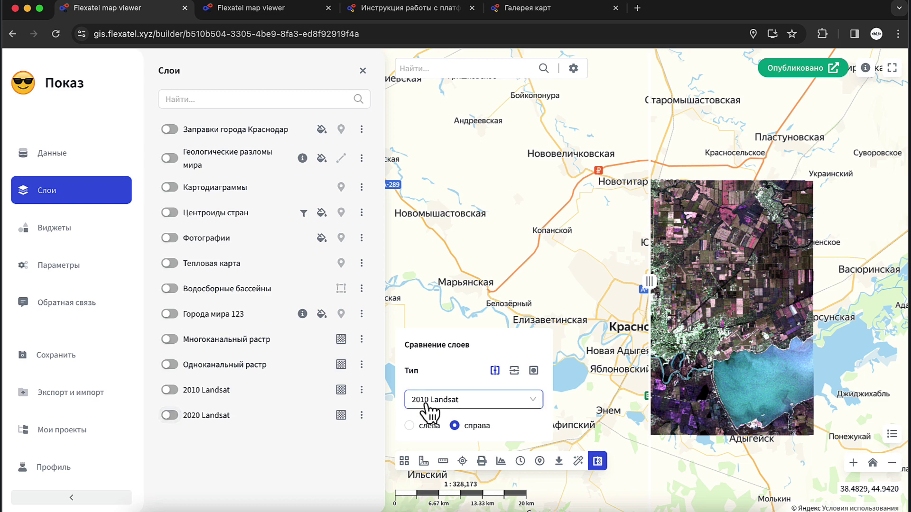
{"action": "left_click", "coordinate": [496, 401]}
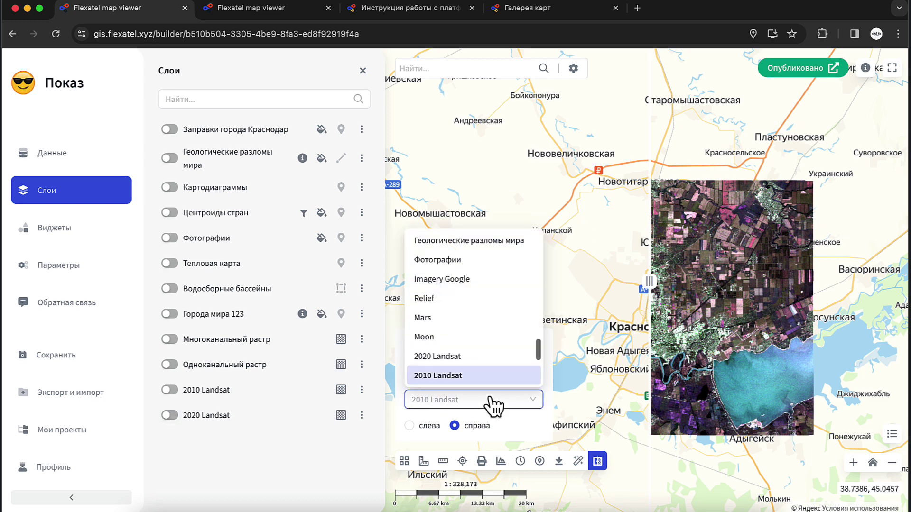
{"action": "scroll", "coordinate": [484, 325], "scroll_direction": "up", "scroll_amount": 2}
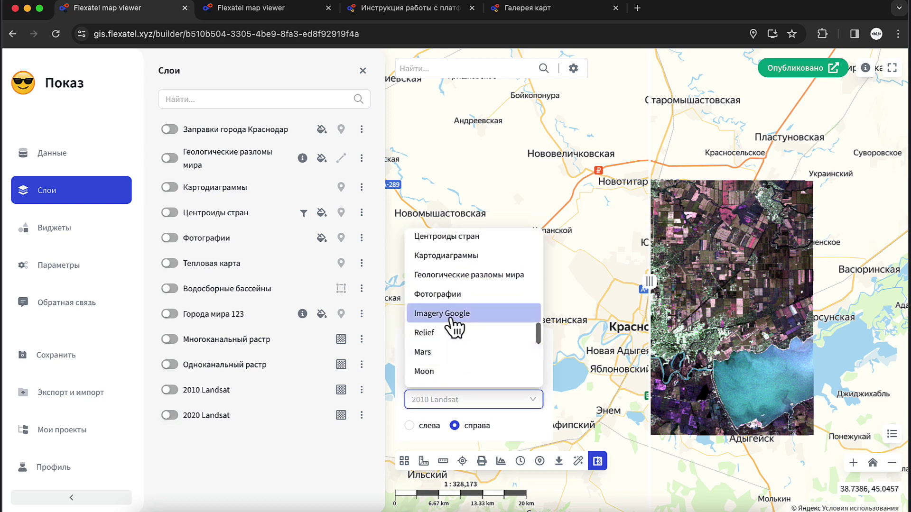
{"action": "left_click", "coordinate": [452, 318]}
{"action": "mouse_move", "coordinate": [653, 291]}
{"action": "left_mouse_down"}
{"action": "mouse_move", "coordinate": [488, 291]}
{"action": "mouse_move", "coordinate": [701, 297]}
{"action": "mouse_move", "coordinate": [552, 309]}
{"action": "mouse_move", "coordinate": [712, 284]}
{"action": "mouse_move", "coordinate": [513, 296]}
{"action": "mouse_move", "coordinate": [617, 288]}
{"action": "mouse_move", "coordinate": [598, 297]}
{"action": "mouse_move", "coordinate": [676, 299]}
{"action": "mouse_move", "coordinate": [659, 302]}
{"action": "left_mouse_up"}
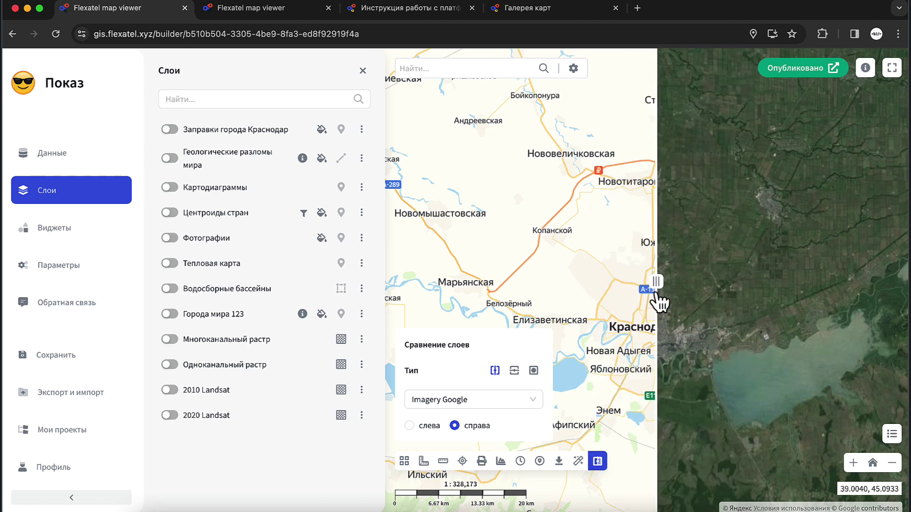
{"action": "left_click", "coordinate": [599, 464]}
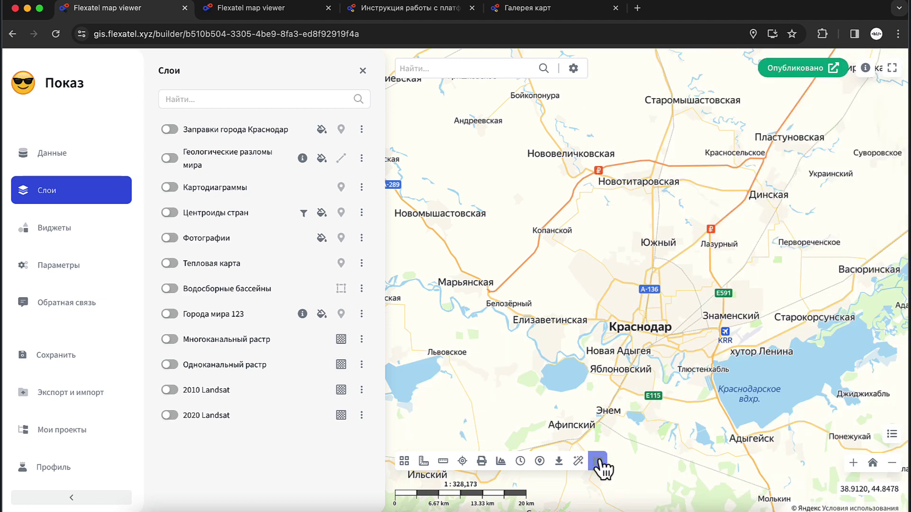
- Find the Стартовый экстент widget in the widget list, return the map to its start extent, and open the map parameters
{"action": "left_click", "coordinate": [81, 234]}
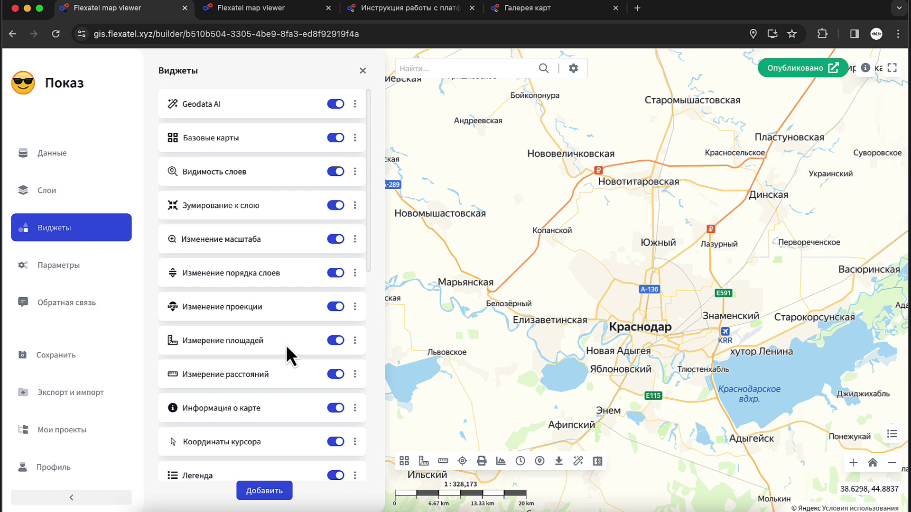
{"action": "scroll", "coordinate": [289, 351], "scroll_direction": "down", "scroll_amount": 5}
{"action": "scroll", "coordinate": [289, 354], "scroll_direction": "down", "scroll_amount": 2}
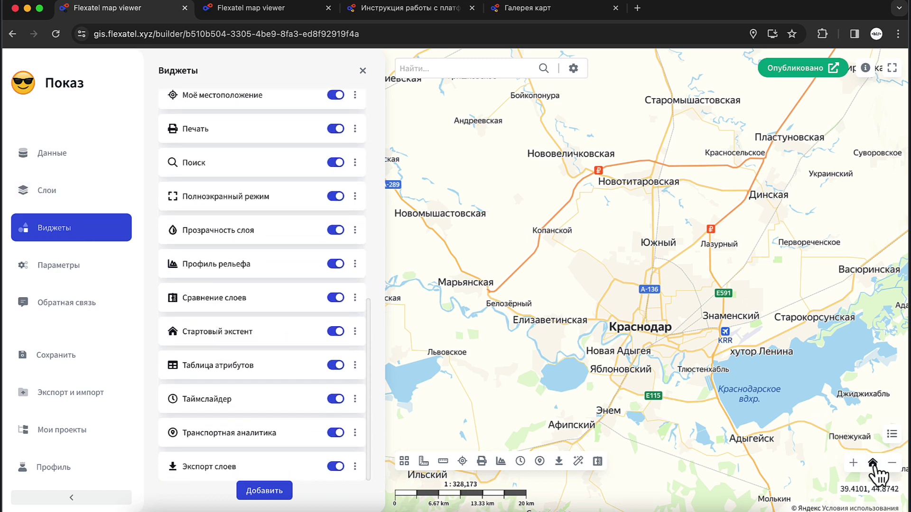
{"action": "left_click", "coordinate": [874, 464]}
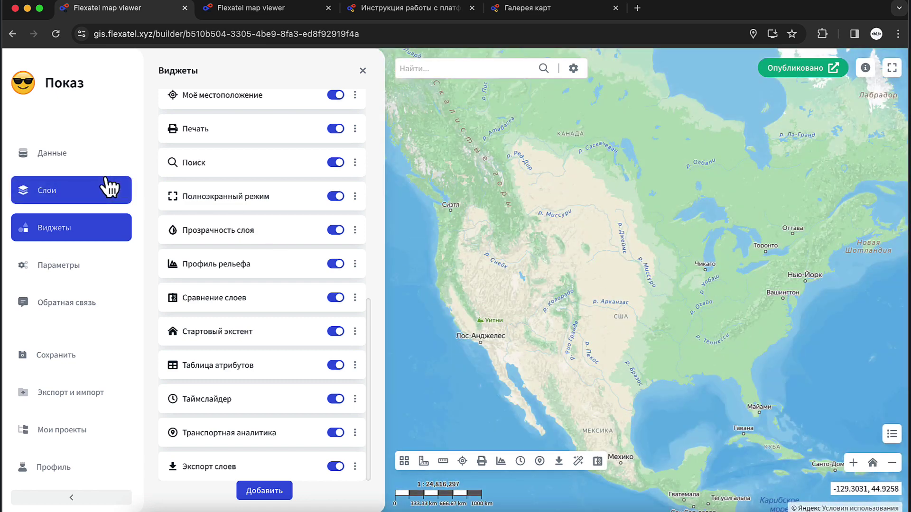
{"action": "left_click", "coordinate": [107, 267]}
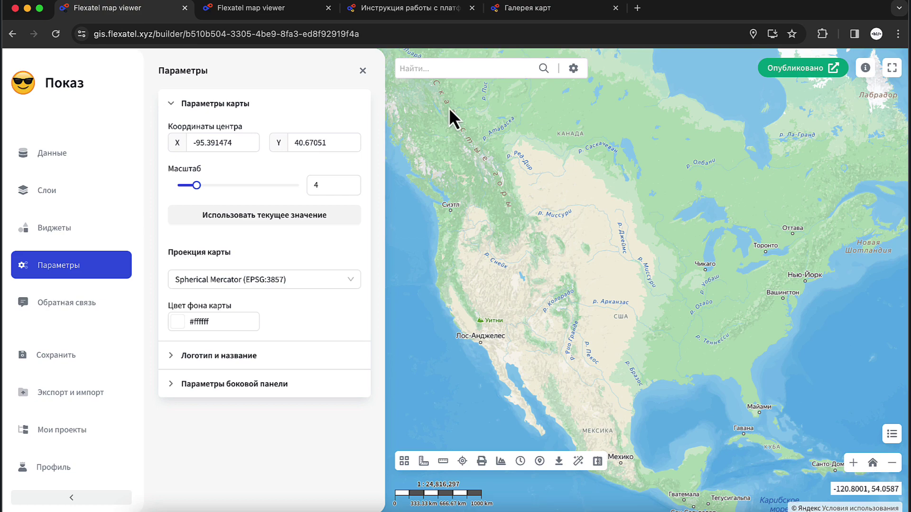
- In the published map viewer, pan from North America to Europe, hide the legend, and return the map to its start extent
{"action": "left_click", "coordinate": [263, 13]}
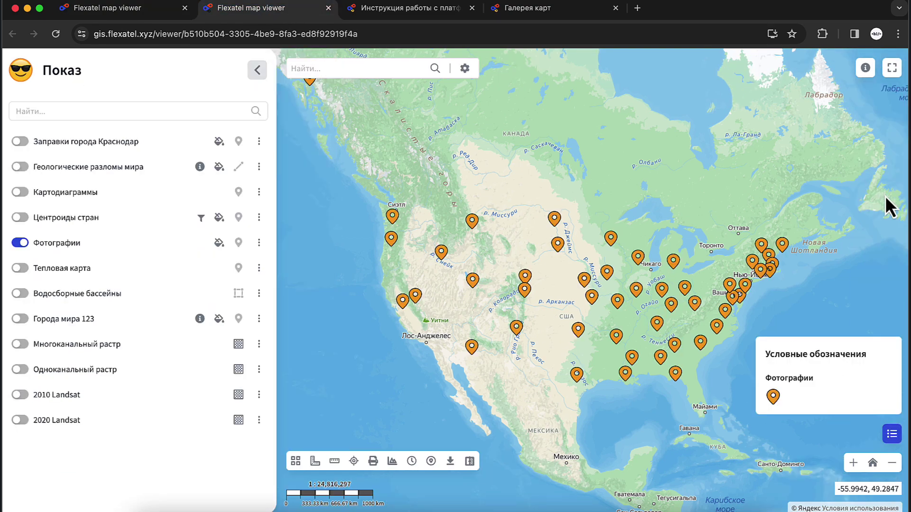
{"action": "left_click_drag", "start_coordinate": [885, 196], "coordinate": [640, 219]}
{"action": "left_click", "coordinate": [892, 433]}
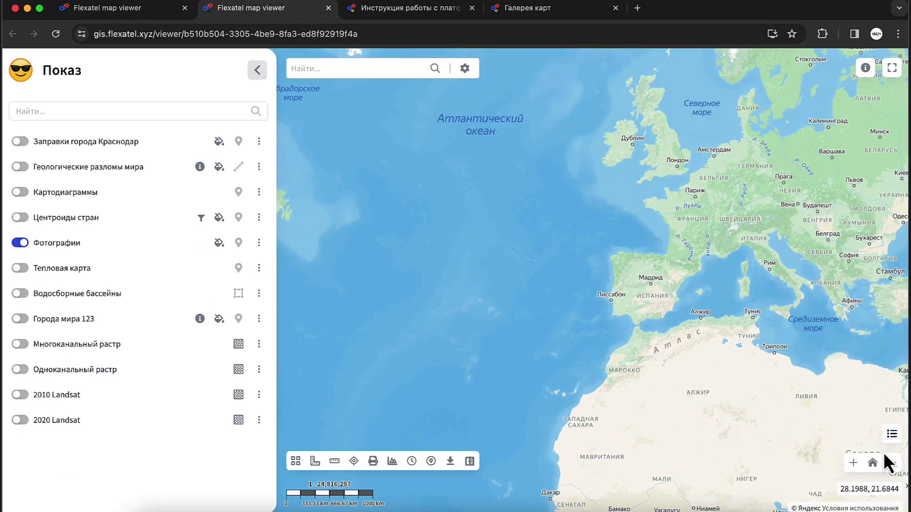
{"action": "left_click", "coordinate": [876, 465]}
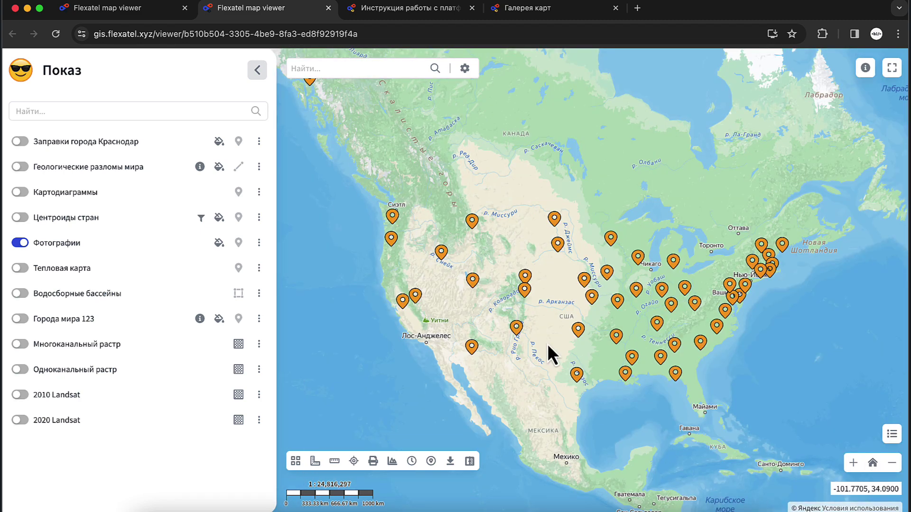
- Return to the map builder, open the Картодиаграммы layer's attribute table and look through its columns
{"action": "left_click", "coordinate": [119, 8]}
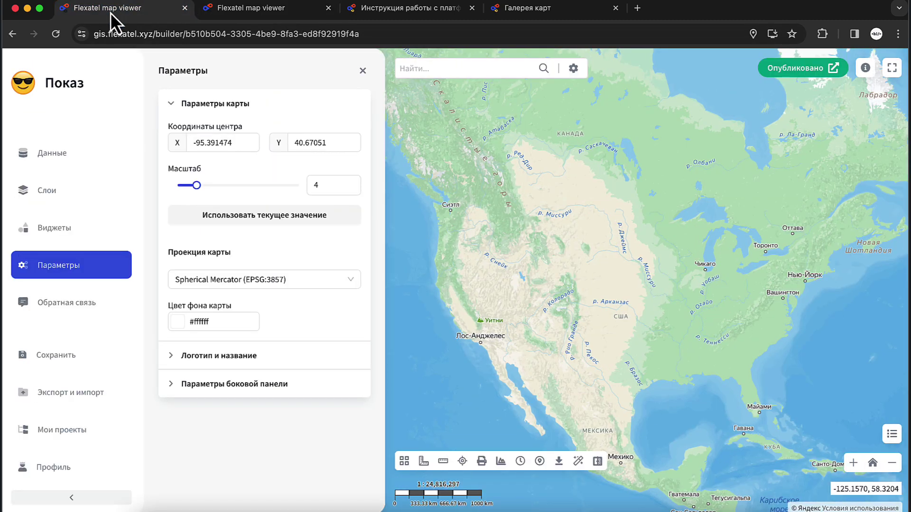
{"action": "left_click", "coordinate": [72, 229]}
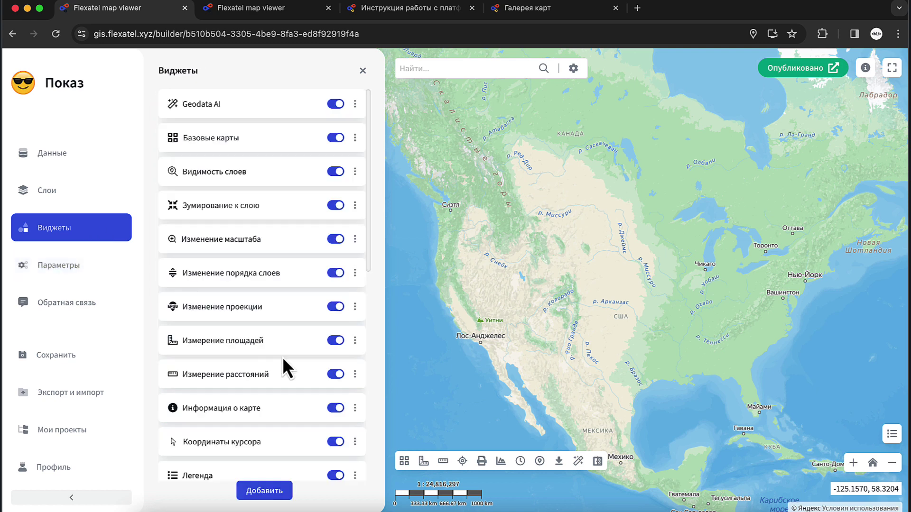
{"action": "scroll", "coordinate": [283, 357], "scroll_direction": "down", "scroll_amount": 10}
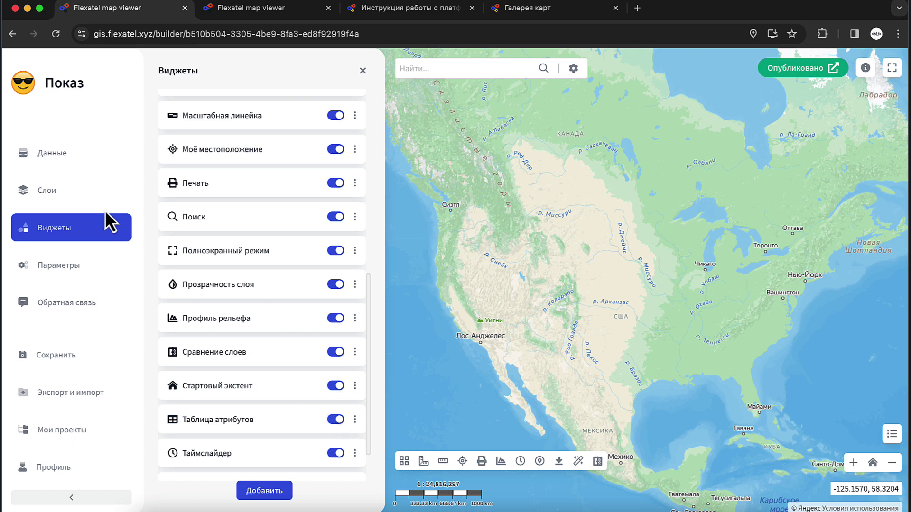
{"action": "left_click", "coordinate": [76, 193]}
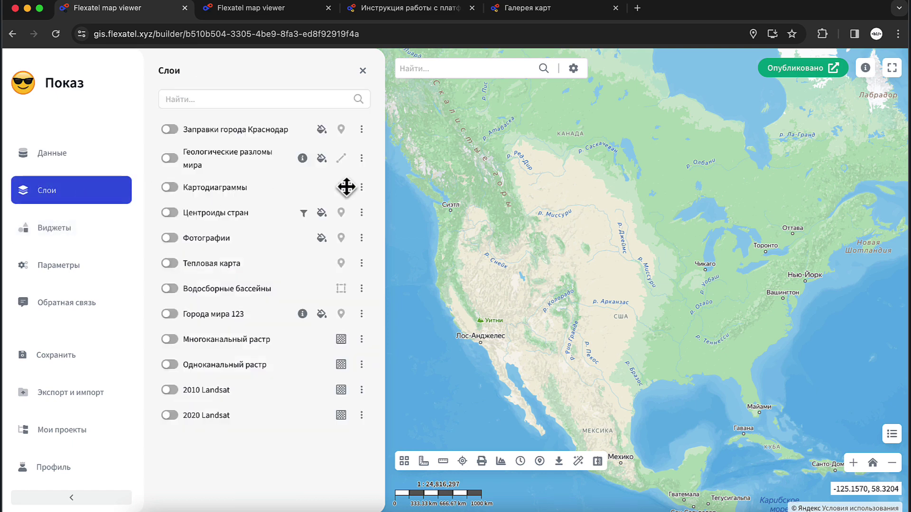
{"action": "left_click", "coordinate": [361, 187]}
{"action": "left_click", "coordinate": [437, 224]}
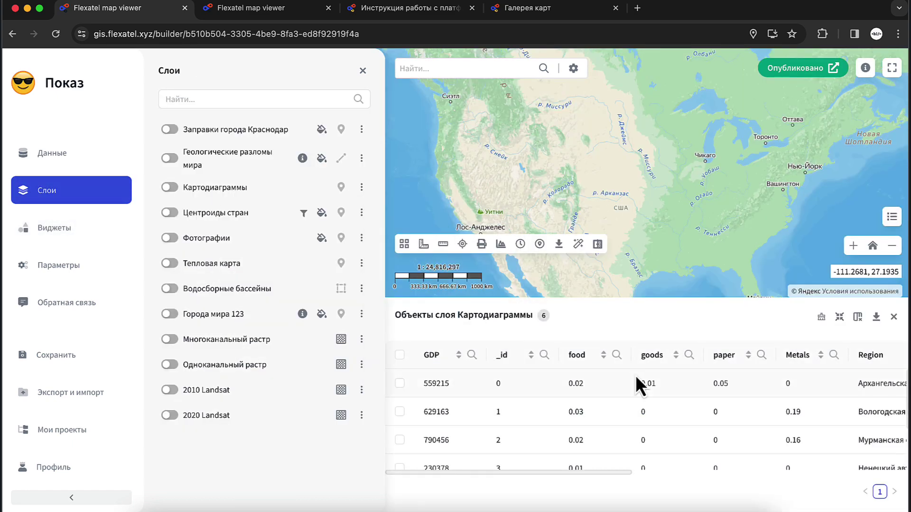
{"action": "scroll", "coordinate": [544, 417], "scroll_direction": "right", "scroll_amount": 10}
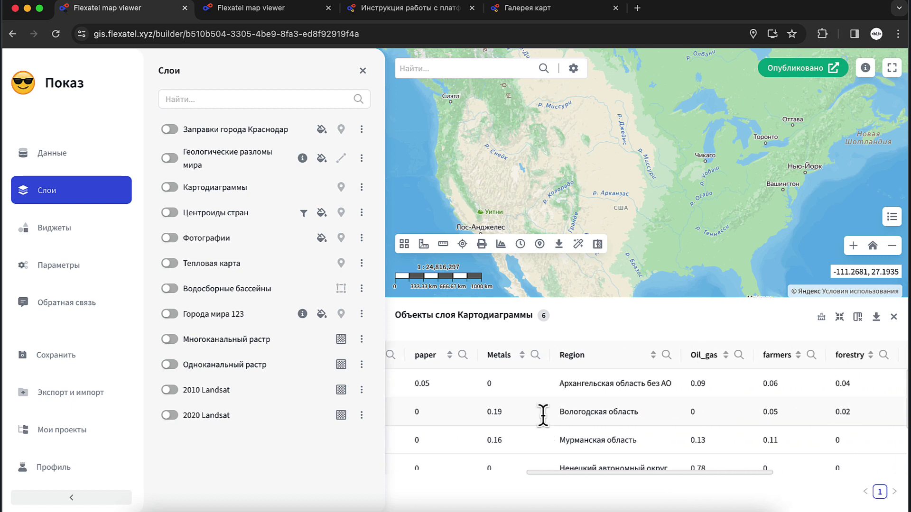
{"action": "scroll", "coordinate": [544, 418], "scroll_direction": "left", "scroll_amount": 7}
{"action": "scroll", "coordinate": [544, 418], "scroll_direction": "left", "scroll_amount": 3}
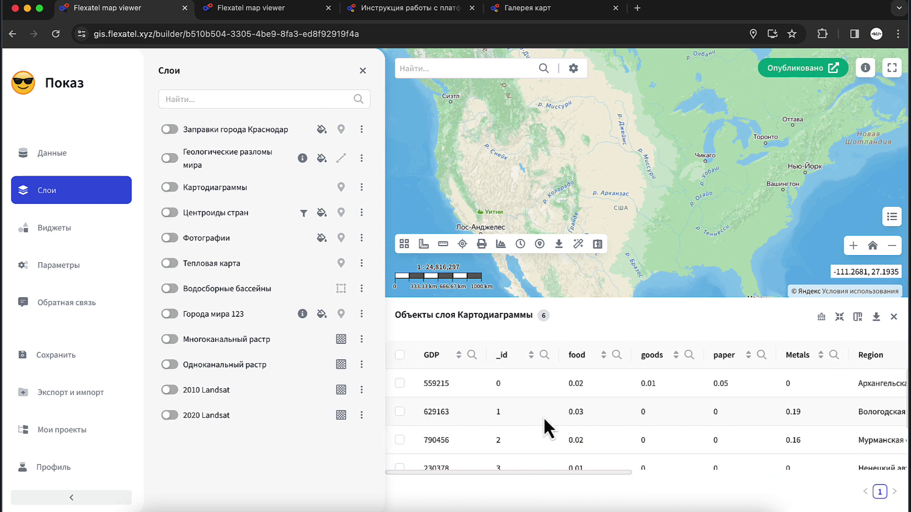
- Select the first two rows of the Картодиаграммы table and clear the selection, and hide the _id column
{"action": "left_click", "coordinate": [399, 411]}
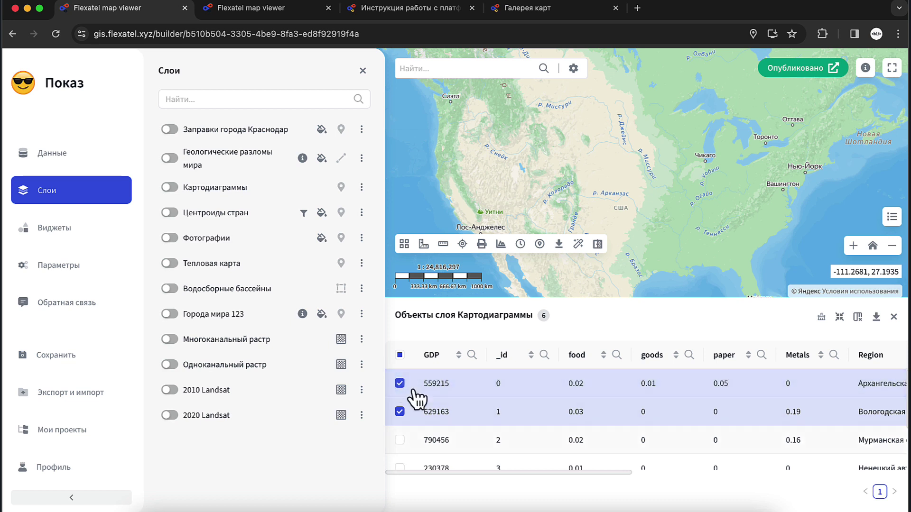
{"action": "left_click", "coordinate": [822, 318]}
{"action": "left_click", "coordinate": [857, 318]}
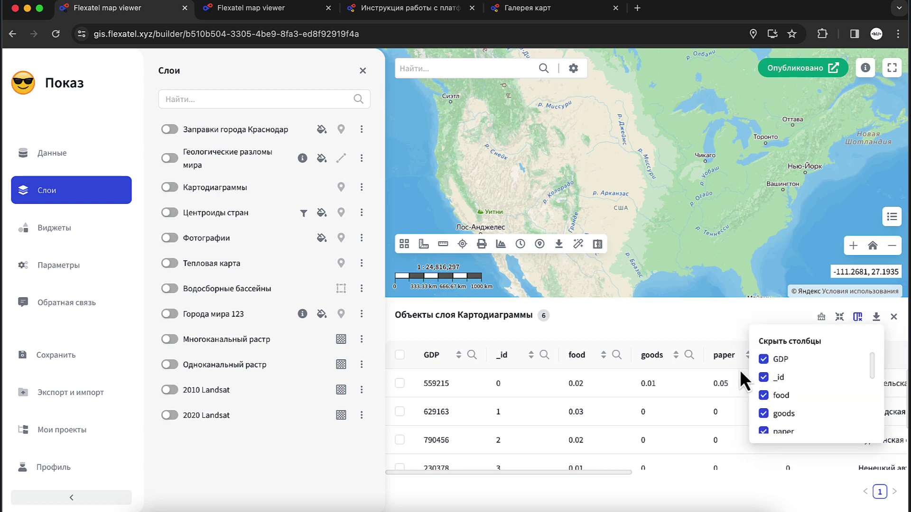
{"action": "left_click", "coordinate": [763, 377]}
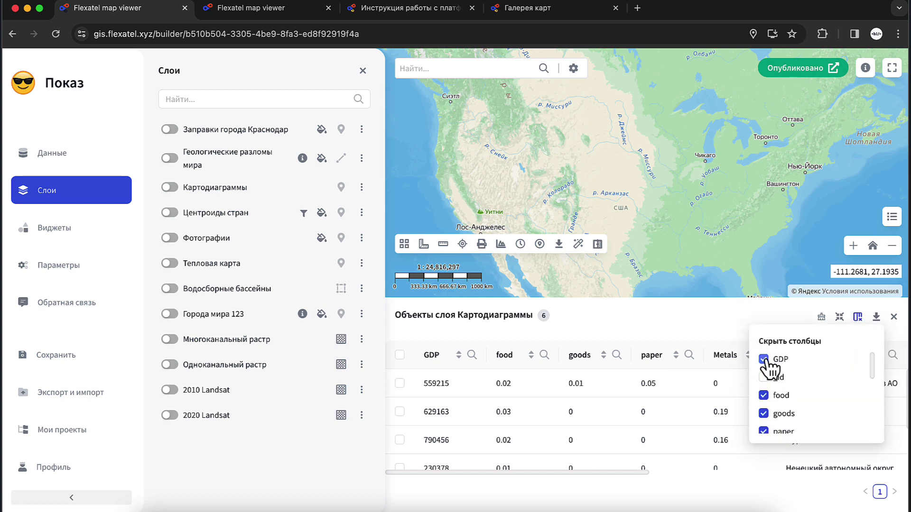
{"action": "left_click", "coordinate": [695, 323]}
- Review the attribute table's download formats without downloading, and close the table
{"action": "left_click", "coordinate": [876, 317]}
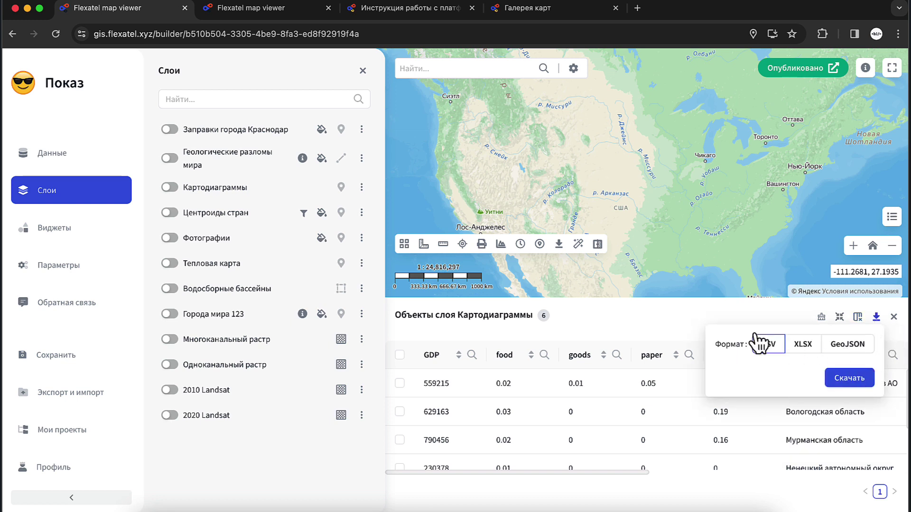
{"action": "left_click", "coordinate": [671, 319]}
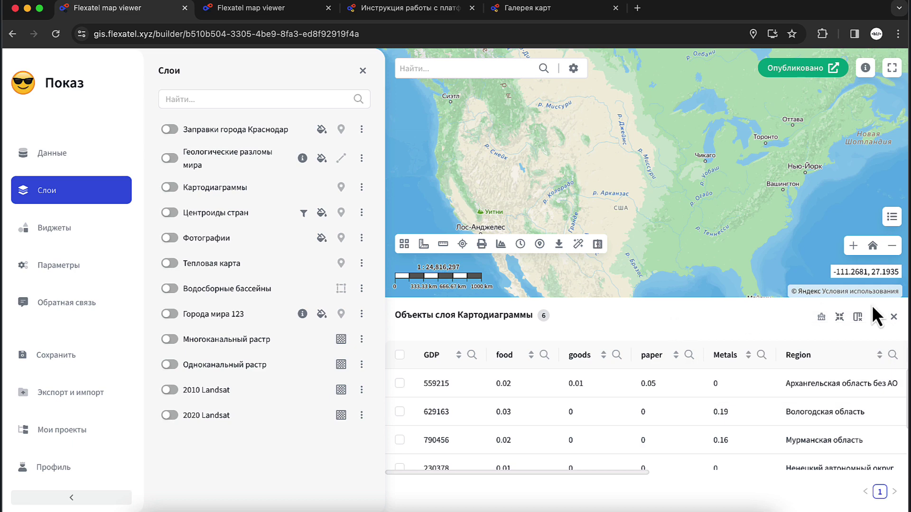
{"action": "left_click", "coordinate": [893, 317]}
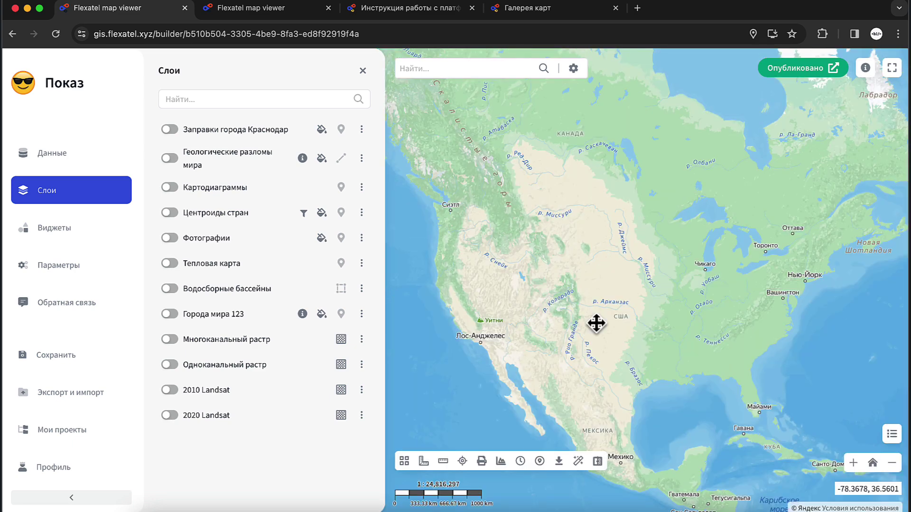
{"action": "left_click", "coordinate": [66, 237]}
{"action": "scroll", "coordinate": [229, 377], "scroll_direction": "down", "scroll_amount": 8}
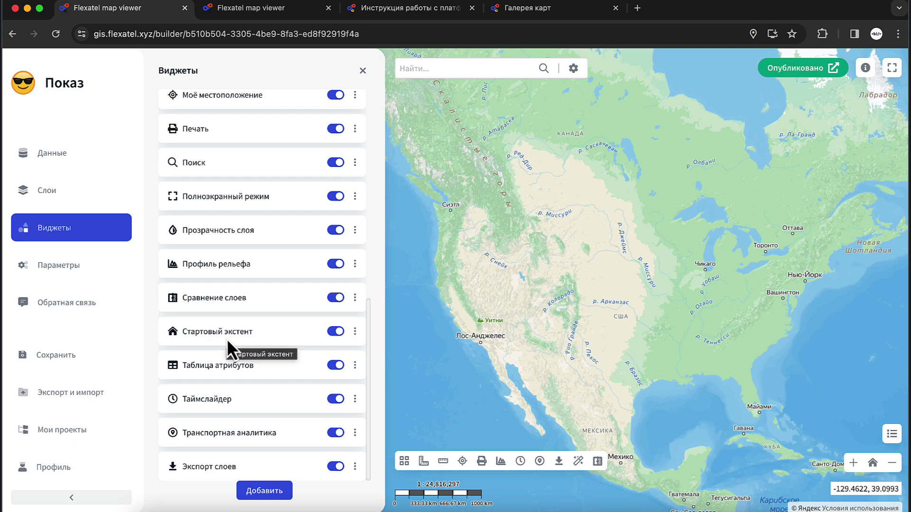
{"action": "left_click", "coordinate": [100, 273]}
- Turn on the Тепловая карта layer and save its heatmap style with the red-yellow-green colour scheme
{"action": "left_click", "coordinate": [83, 193]}
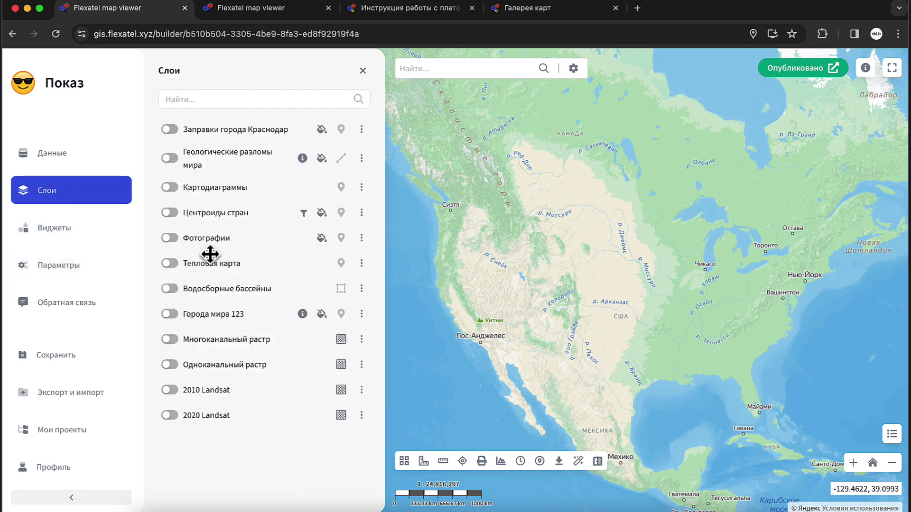
{"action": "left_click", "coordinate": [169, 263]}
{"action": "left_click", "coordinate": [362, 263]}
{"action": "left_click", "coordinate": [446, 275]}
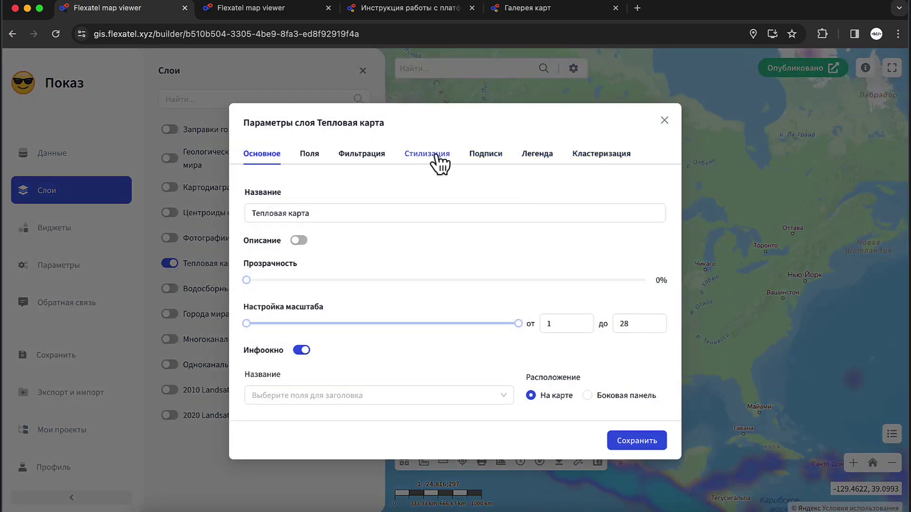
{"action": "left_click", "coordinate": [437, 157]}
{"action": "left_click", "coordinate": [574, 302]}
{"action": "left_click", "coordinate": [505, 344]}
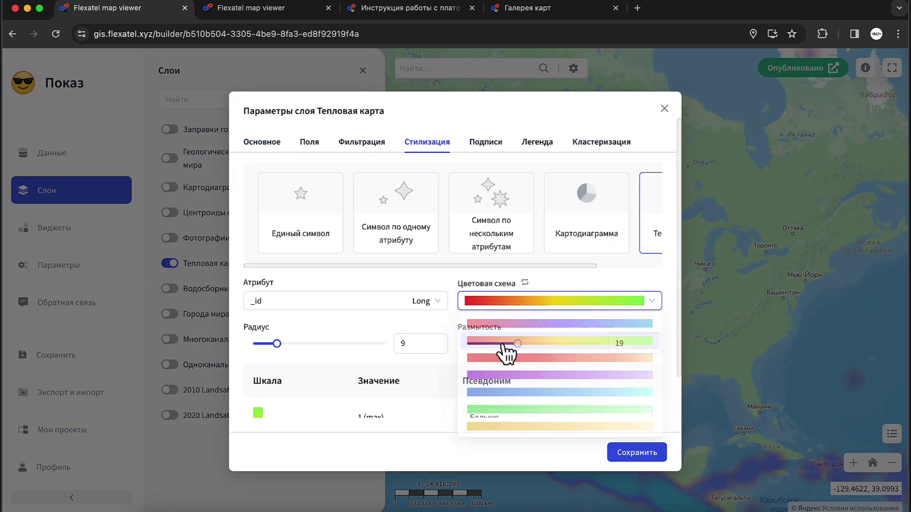
{"action": "left_click", "coordinate": [637, 455]}
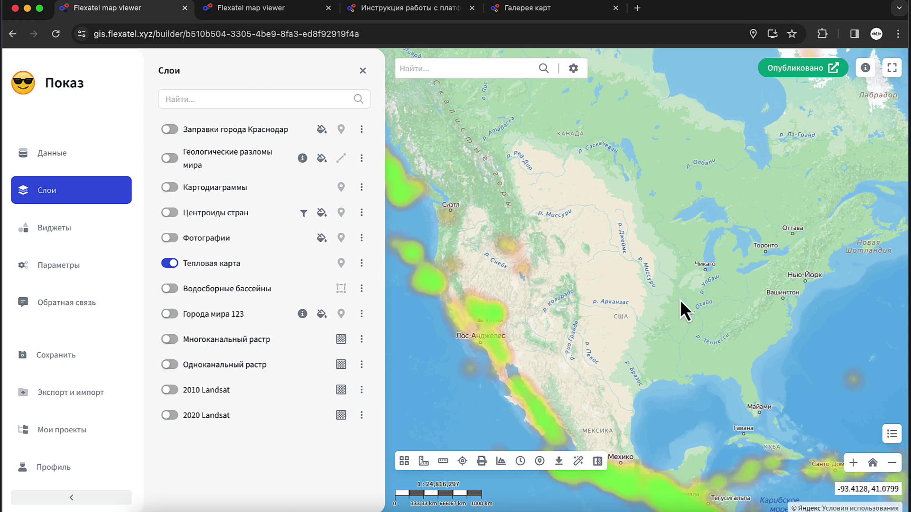
- Switch the base map to Black theme, and close the layer list and the base map gallery
{"action": "scroll", "coordinate": [680, 300], "scroll_direction": "down", "scroll_amount": 1}
{"action": "left_click_drag", "start_coordinate": [594, 318], "coordinate": [545, 244]}
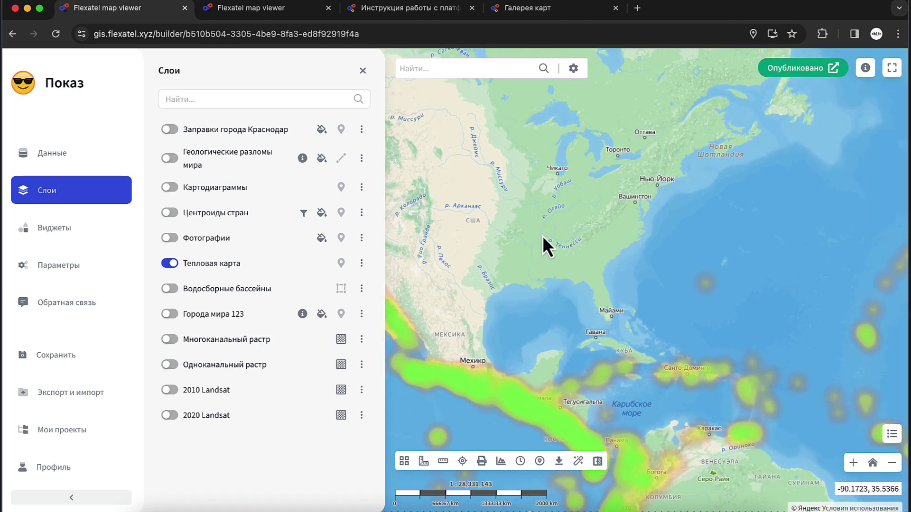
{"action": "left_click", "coordinate": [403, 461]}
{"action": "scroll", "coordinate": [500, 351], "scroll_direction": "down", "scroll_amount": 3}
{"action": "scroll", "coordinate": [502, 351], "scroll_direction": "up", "scroll_amount": 3}
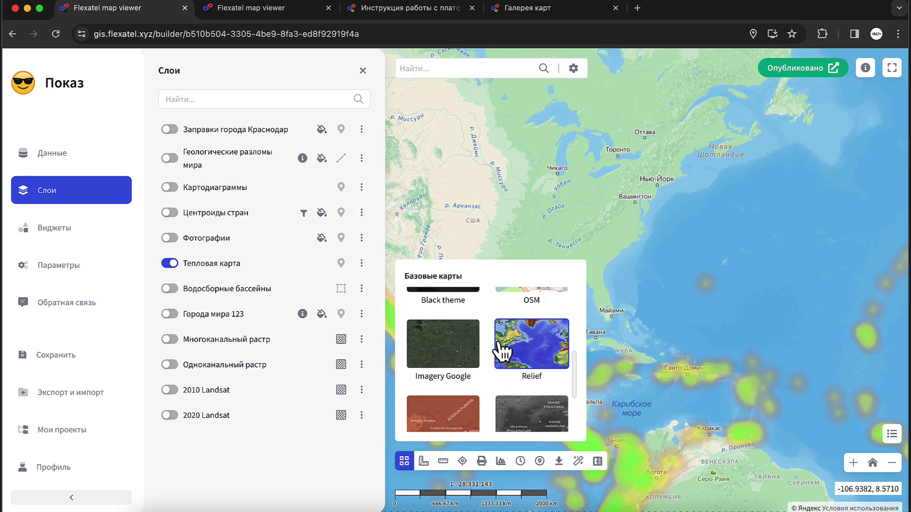
{"action": "left_click", "coordinate": [443, 335]}
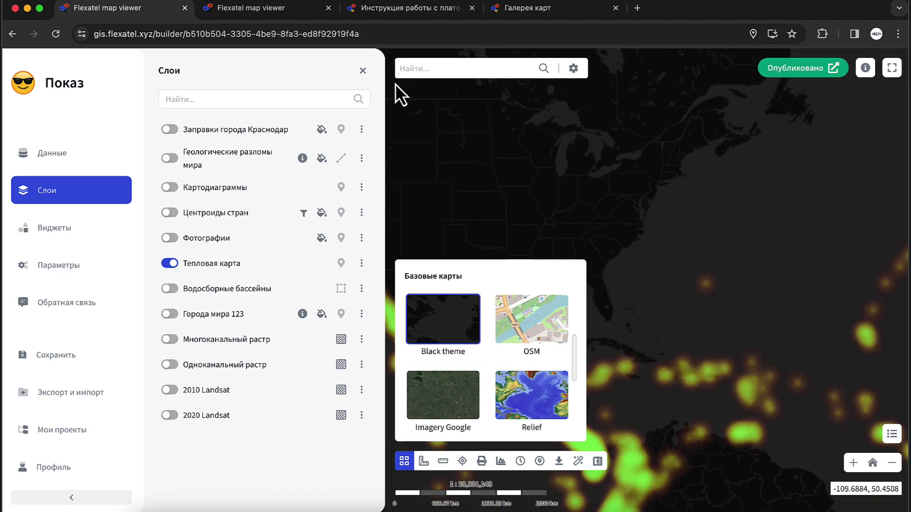
{"action": "left_click", "coordinate": [362, 71]}
{"action": "scroll", "coordinate": [616, 343], "scroll_direction": "down", "scroll_amount": 2}
{"action": "left_click_drag", "start_coordinate": [616, 343], "coordinate": [466, 319]}
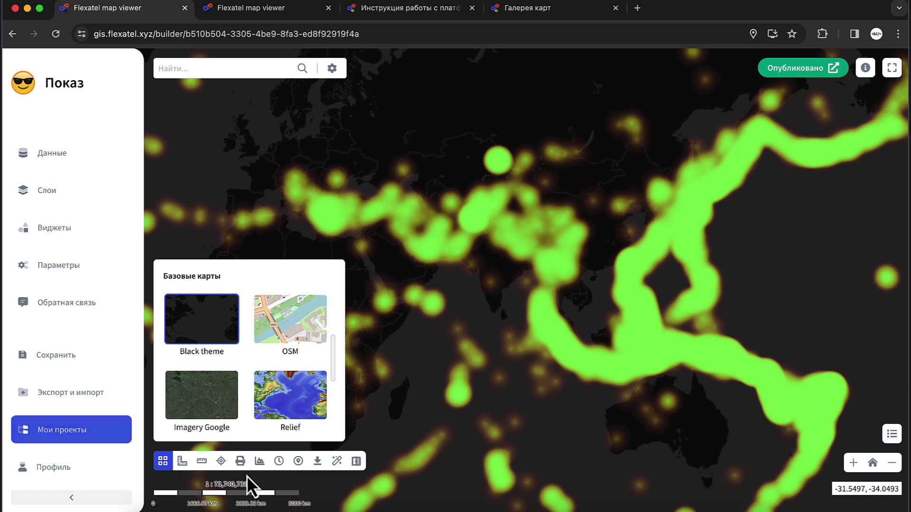
{"action": "left_click", "coordinate": [163, 461]}
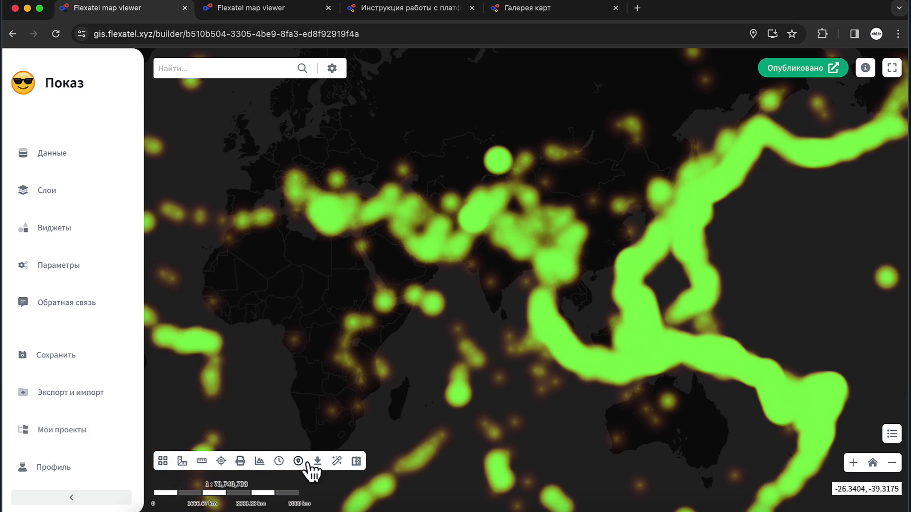
- Open the time slider for the heatmap, move its timeline back to 1965 and forward to 1970
{"action": "left_click", "coordinate": [279, 461]}
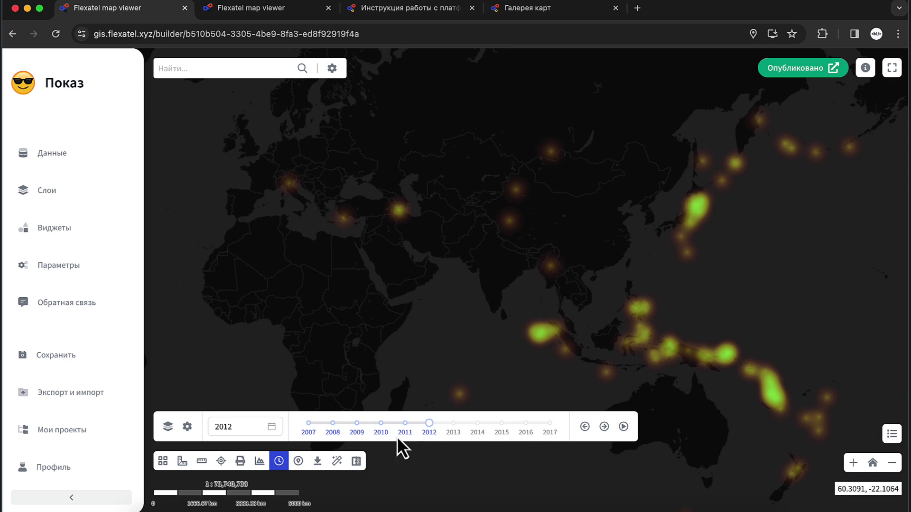
{"action": "left_click", "coordinate": [585, 427]}
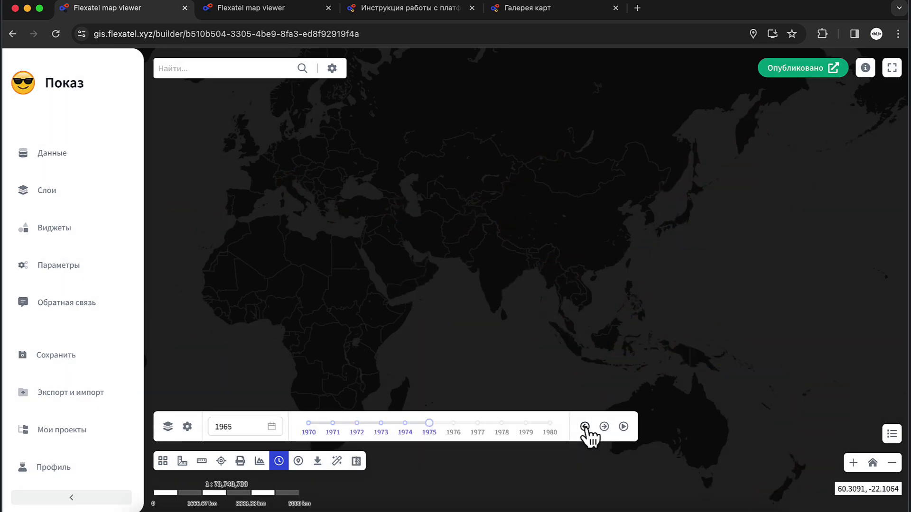
{"action": "scroll", "coordinate": [554, 336], "scroll_direction": "up", "scroll_amount": 3}
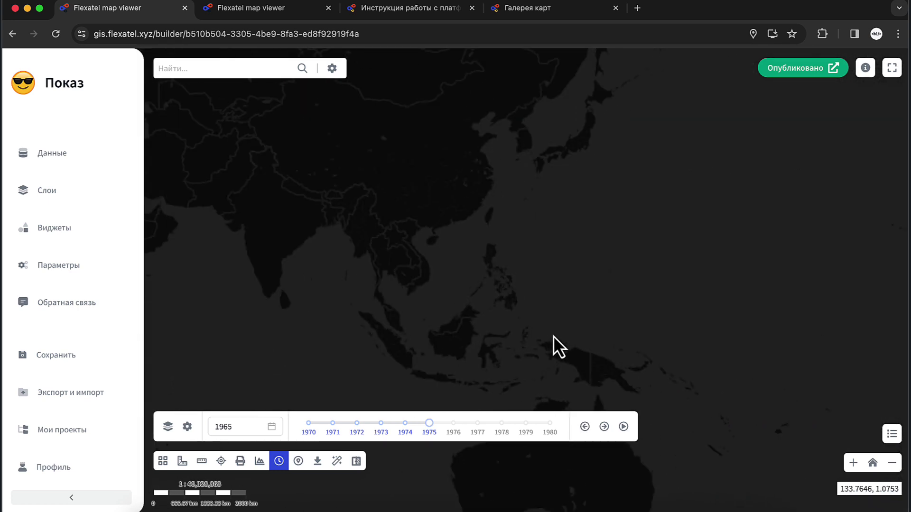
{"action": "left_click", "coordinate": [585, 427]}
{"action": "left_click", "coordinate": [604, 427]}
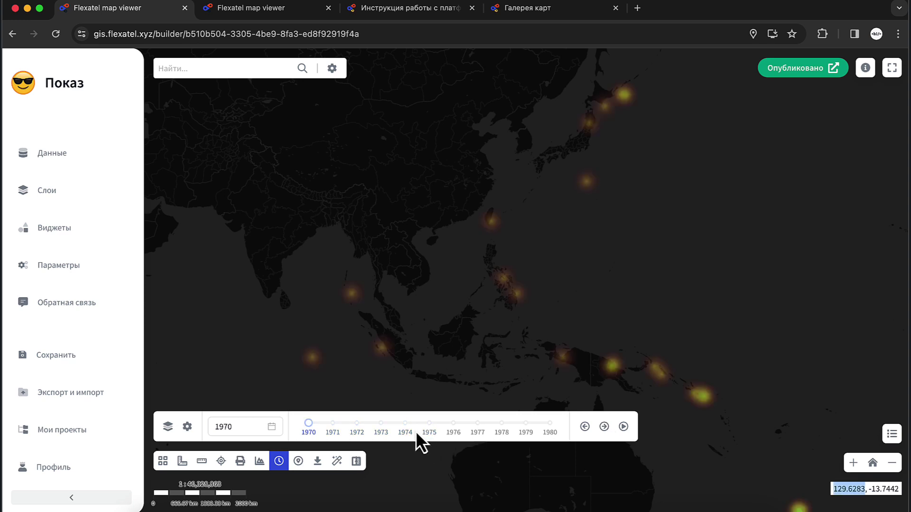
- View the heatmap for 1972, 1973, 1978 and 1982 on the time slider
{"action": "left_click", "coordinate": [359, 431]}
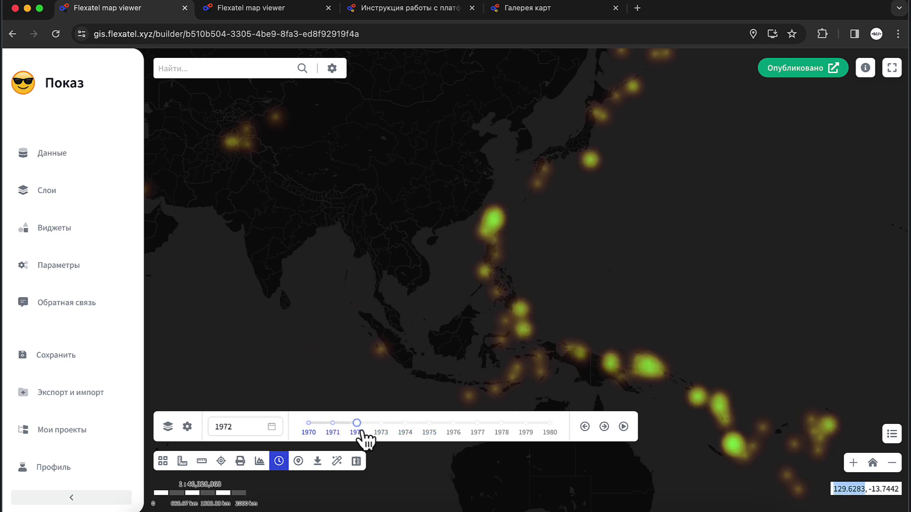
{"action": "left_click", "coordinate": [384, 432]}
{"action": "left_click", "coordinate": [503, 434]}
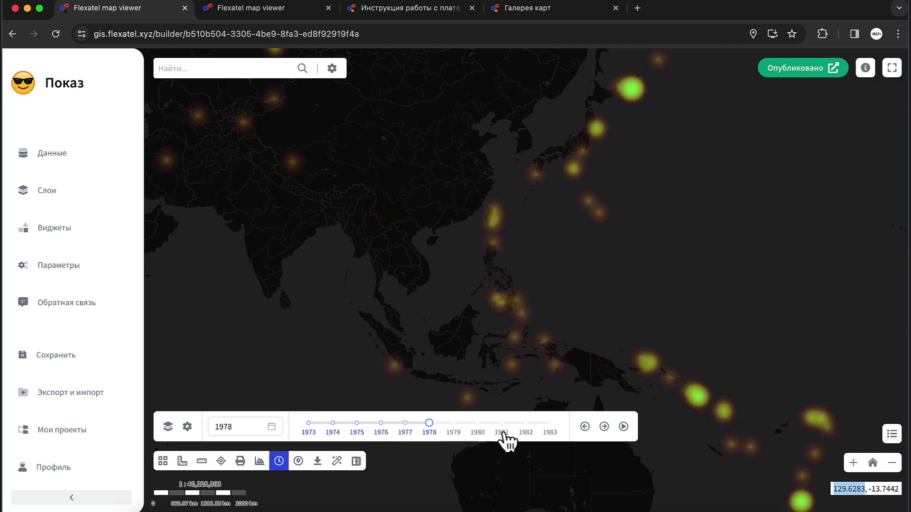
{"action": "left_click", "coordinate": [530, 434]}
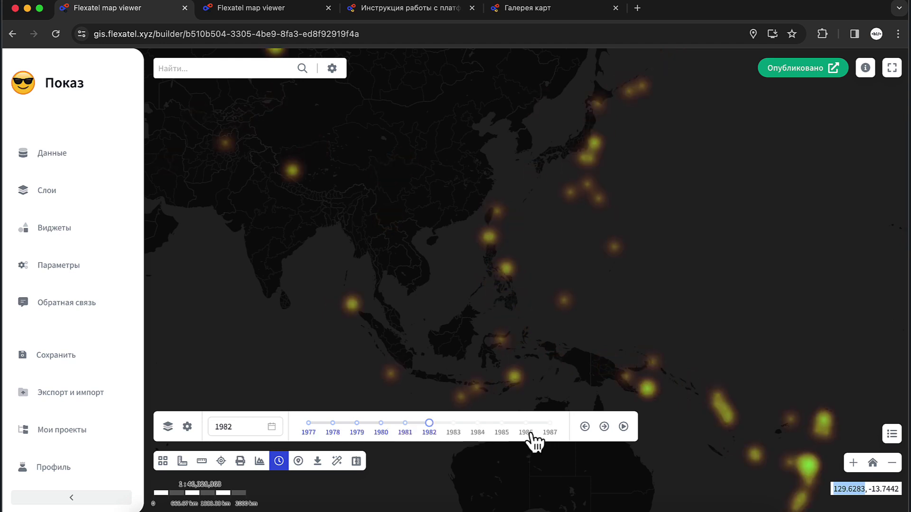
- Play the heatmap's time animation from 1982, pause it and close the time slider
{"action": "left_click", "coordinate": [623, 427]}
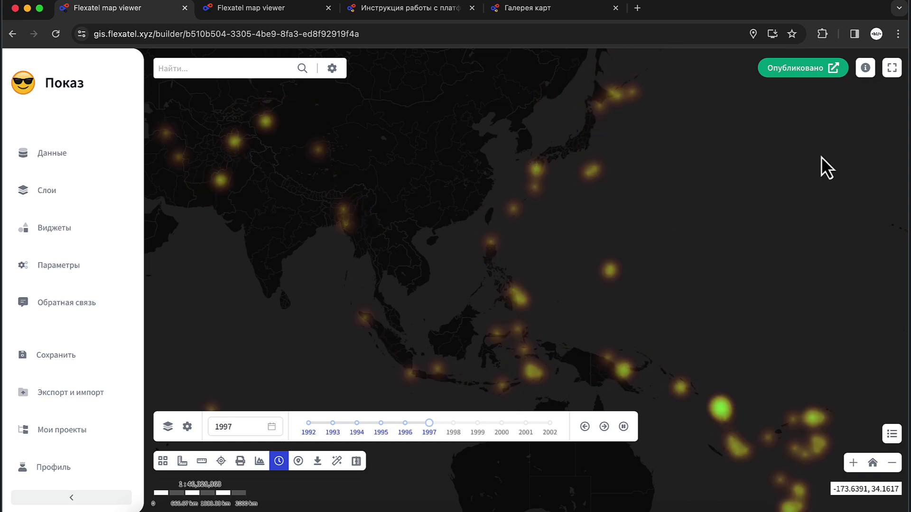
{"action": "left_click", "coordinate": [623, 427]}
{"action": "left_click", "coordinate": [280, 462]}
- Review the layers and time settings of the Таймслайдер widget, and close them without changes
{"action": "left_click", "coordinate": [107, 358]}
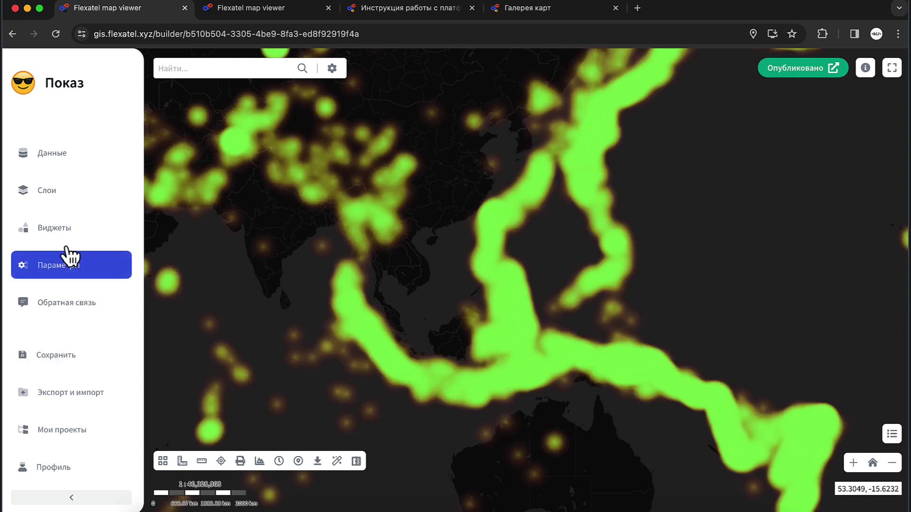
{"action": "left_click", "coordinate": [64, 237]}
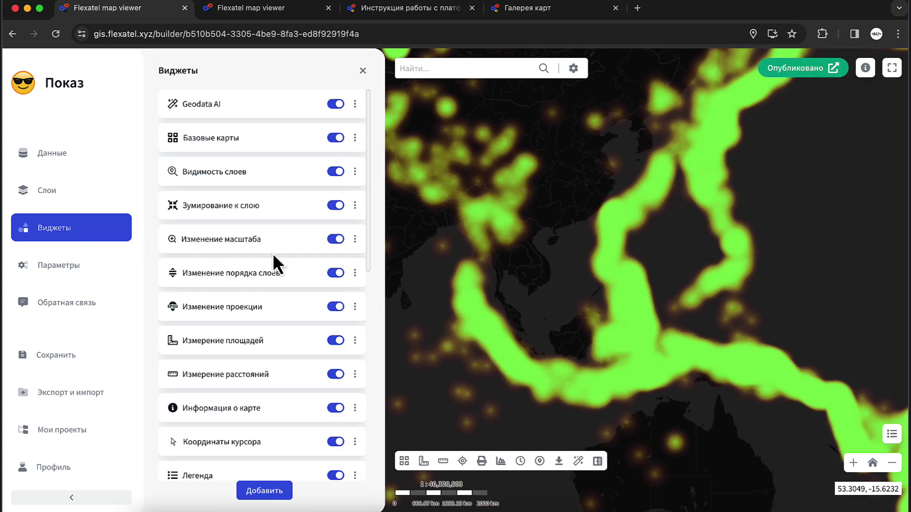
{"action": "scroll", "coordinate": [243, 403], "scroll_direction": "down", "scroll_amount": 10}
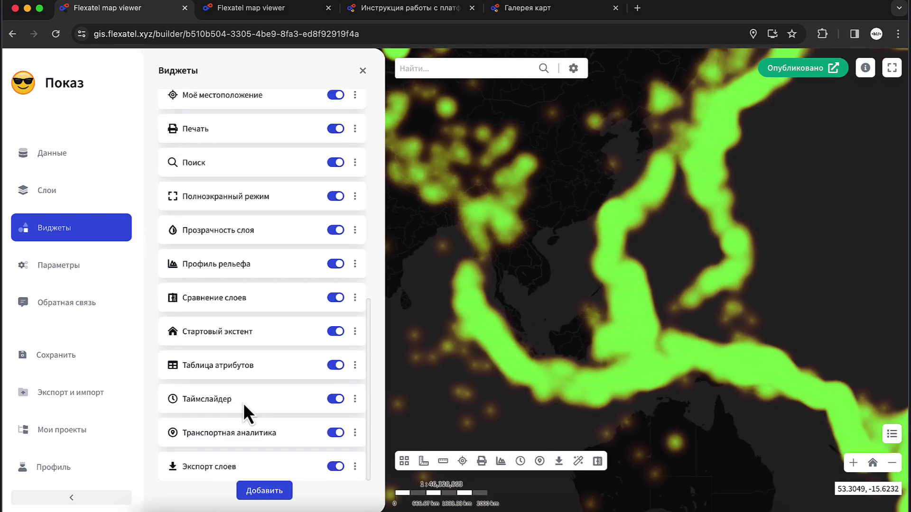
{"action": "left_click", "coordinate": [354, 400]}
{"action": "left_click", "coordinate": [419, 403]}
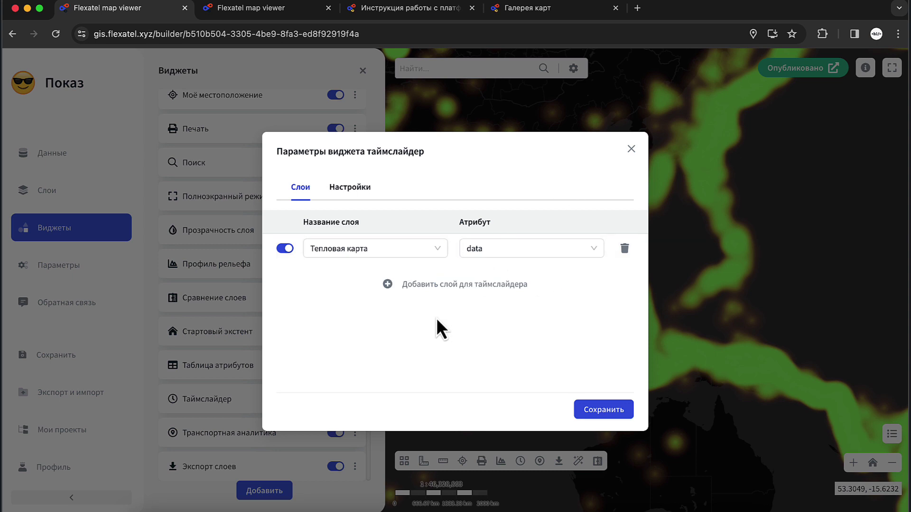
{"action": "left_click", "coordinate": [354, 188]}
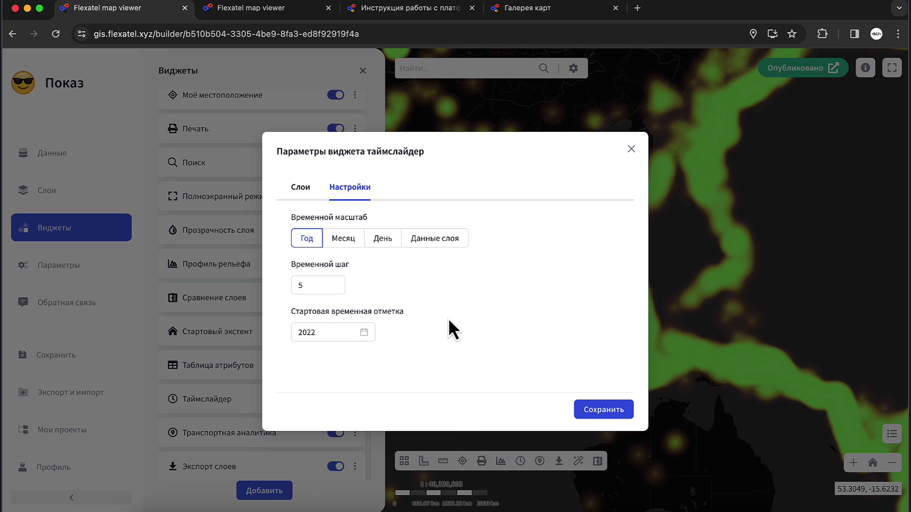
{"action": "left_click", "coordinate": [632, 149]}
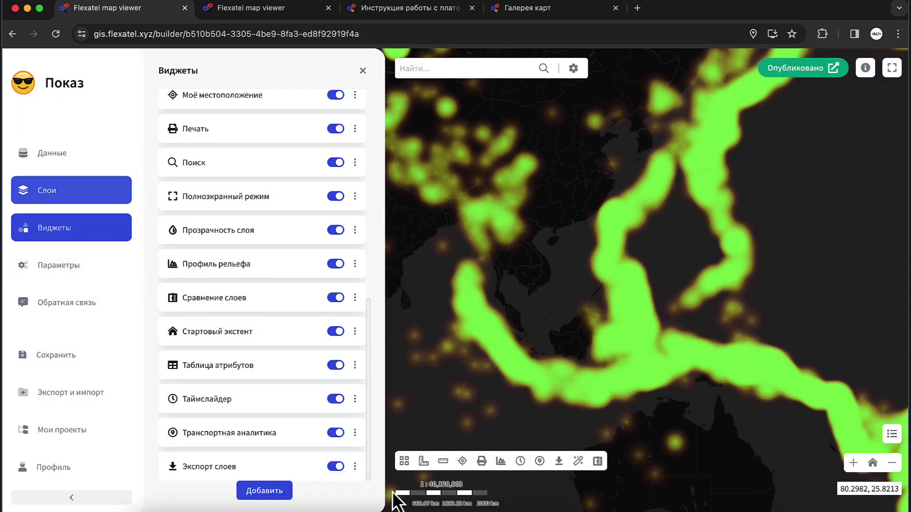
- Switch the base map to Yandex and turn off the Тепловая карта layer
{"action": "left_click", "coordinate": [404, 461]}
{"action": "left_click", "coordinate": [458, 341]}
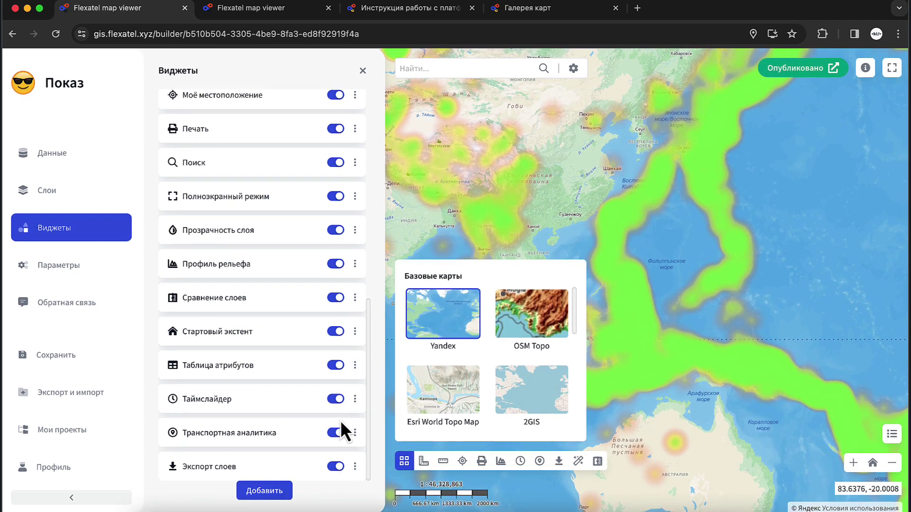
{"action": "left_click", "coordinate": [46, 205]}
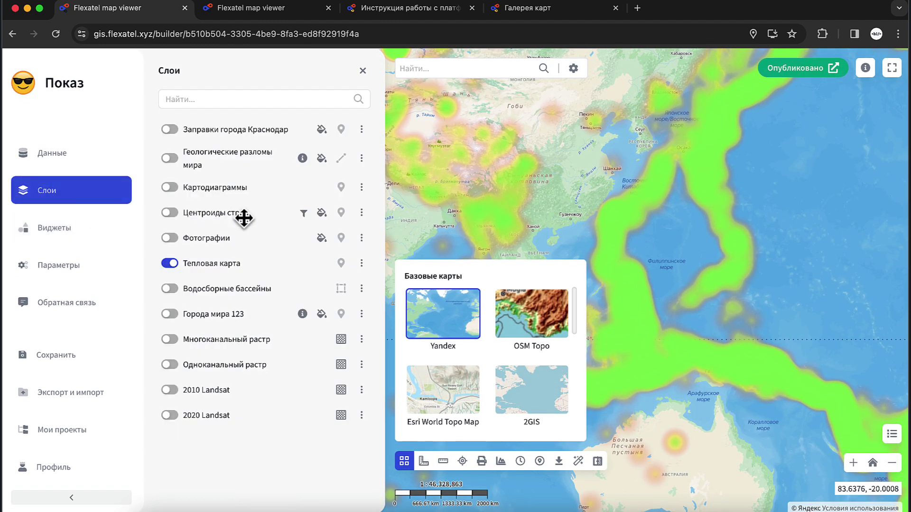
{"action": "left_click", "coordinate": [169, 263]}
{"action": "left_click_drag", "start_coordinate": [467, 169], "coordinate": [712, 142]}
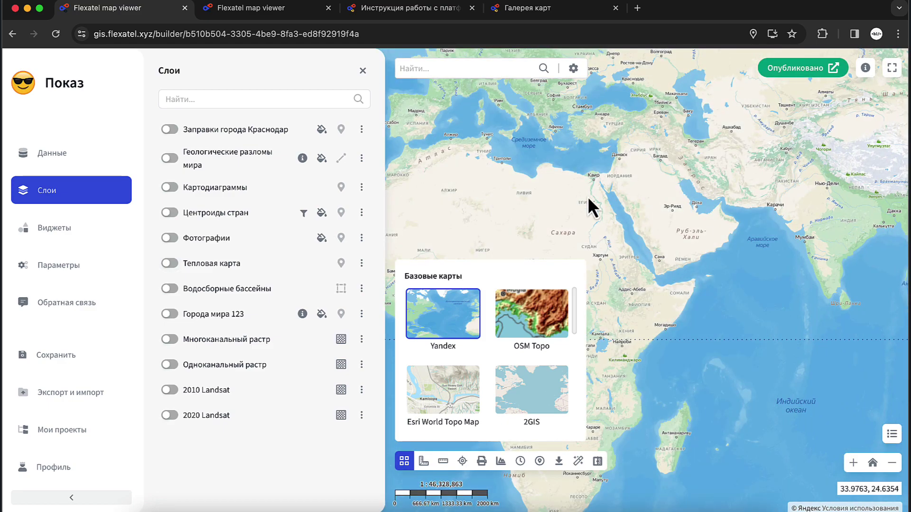
{"action": "left_click_drag", "start_coordinate": [588, 196], "coordinate": [787, 327]}
{"action": "scroll", "coordinate": [725, 259], "scroll_direction": "up", "scroll_amount": 3}
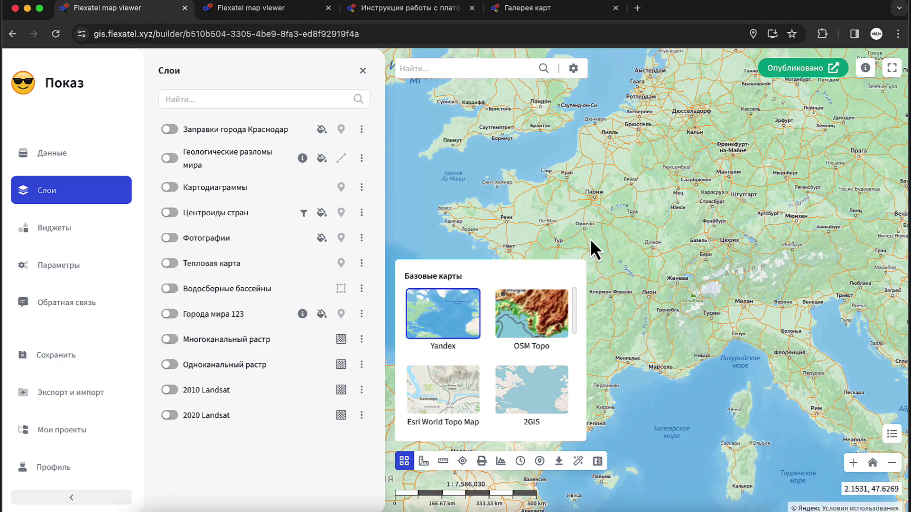
{"action": "left_click", "coordinate": [403, 461]}
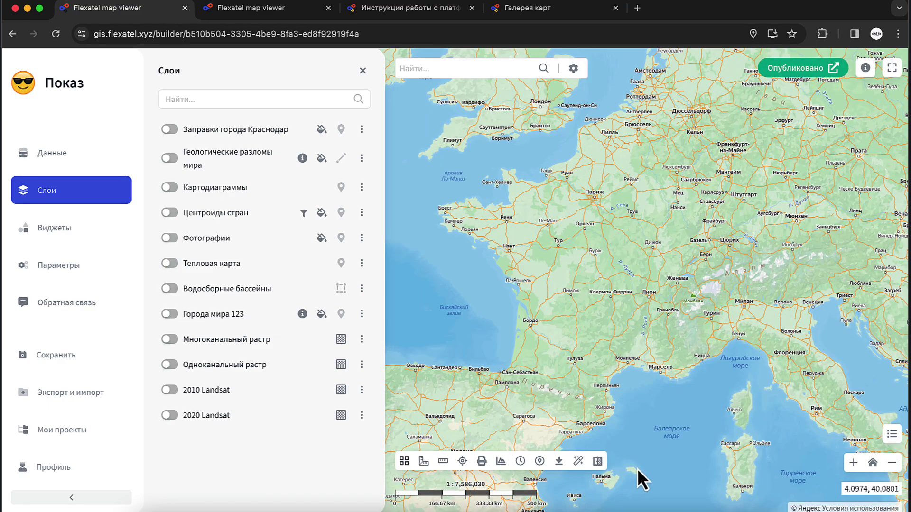
- Build a car route in transport analytics from a point near Орлеан to a point southeast of Лилль
{"action": "left_click", "coordinate": [540, 461]}
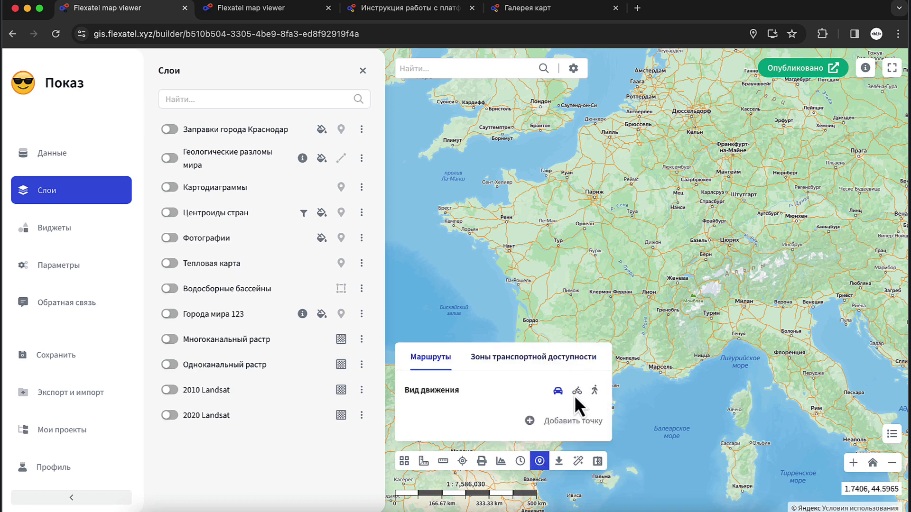
{"action": "left_click", "coordinate": [574, 422]}
{"action": "left_click", "coordinate": [588, 225]}
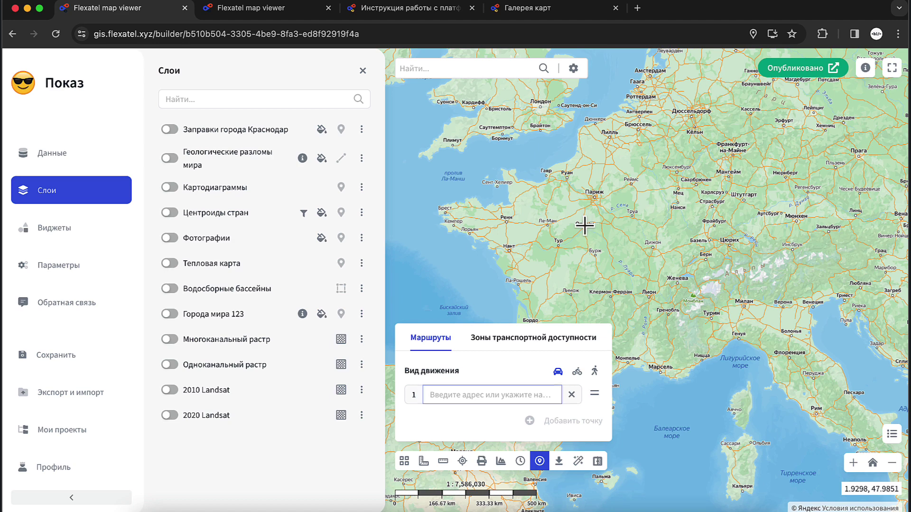
{"action": "left_click", "coordinate": [574, 422]}
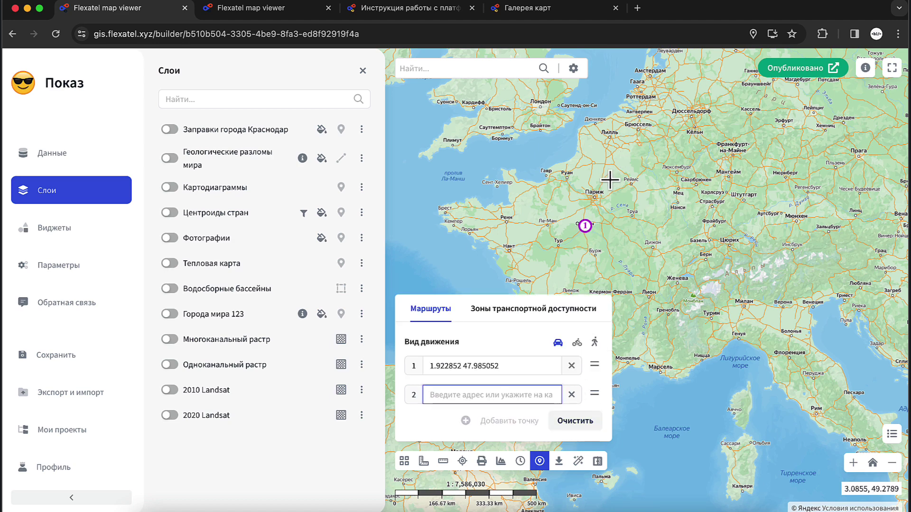
{"action": "left_click", "coordinate": [626, 145]}
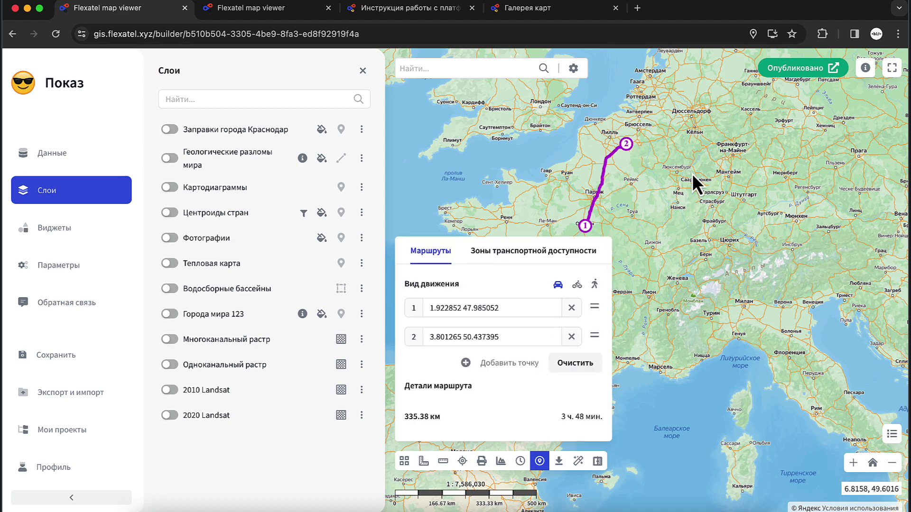
- Add a third route point near Дижон and move it to second place in the point order
{"action": "left_click_drag", "start_coordinate": [693, 174], "coordinate": [832, 181]}
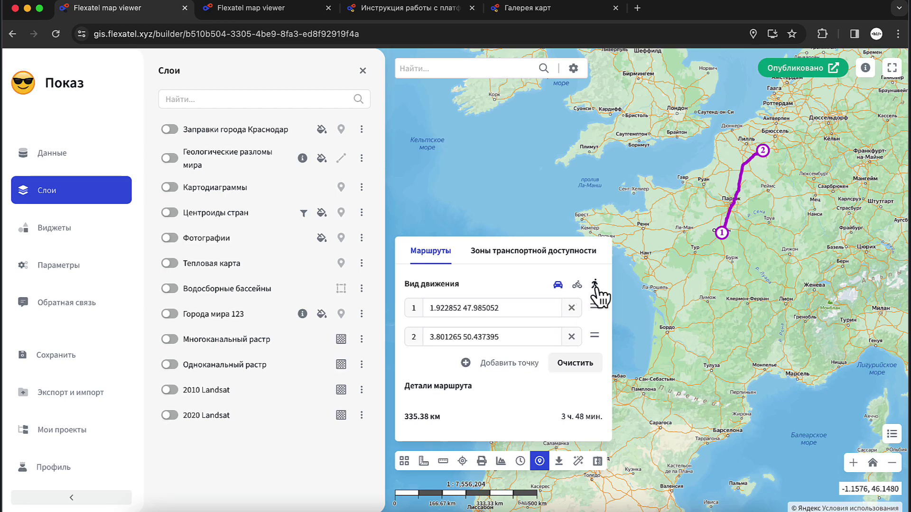
{"action": "left_click", "coordinate": [508, 364]}
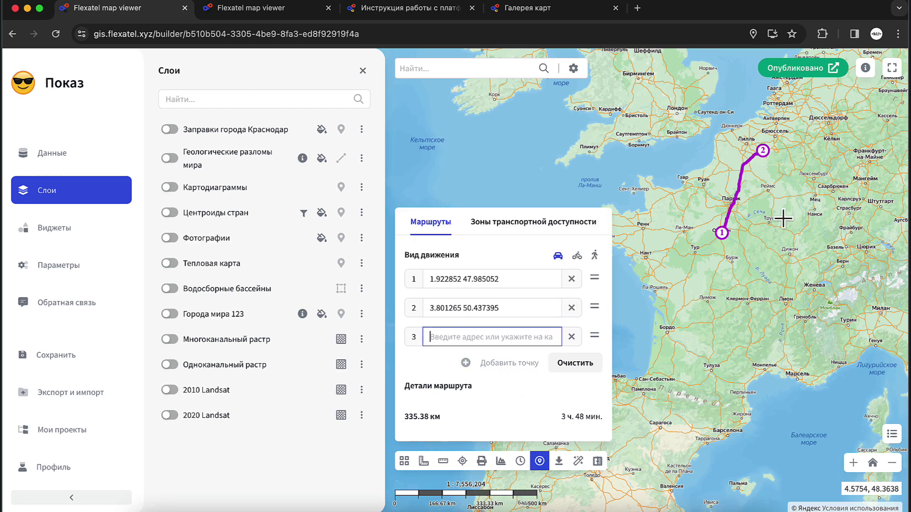
{"action": "left_click", "coordinate": [796, 236]}
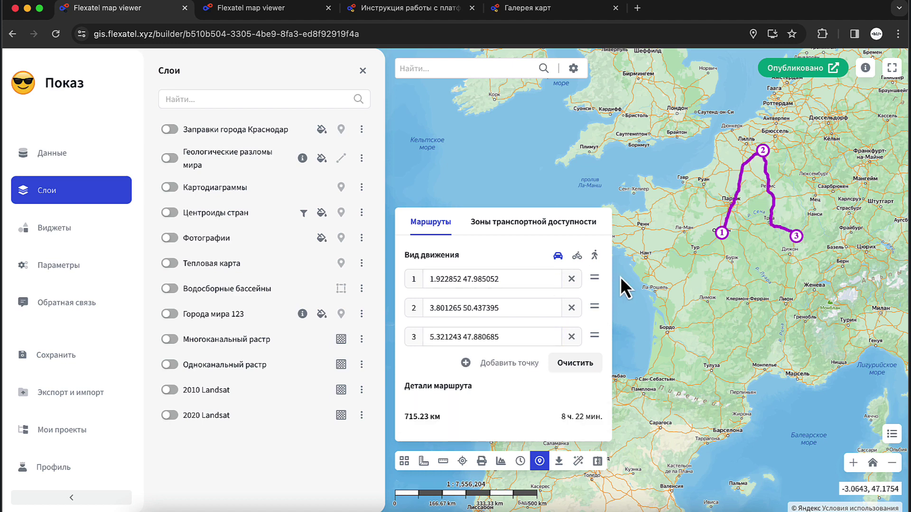
{"action": "mouse_move", "coordinate": [594, 306]}
{"action": "left_mouse_down"}
{"action": "mouse_move", "coordinate": [596, 338]}
{"action": "mouse_move", "coordinate": [594, 309]}
{"action": "left_mouse_up"}
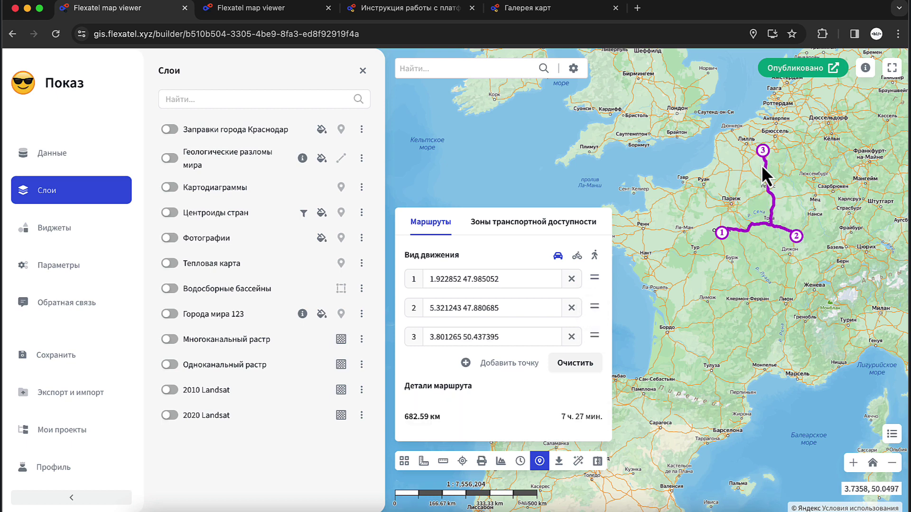
- Examine the route's turn-by-turn directions and return to the list of route points
{"action": "left_click", "coordinate": [469, 412]}
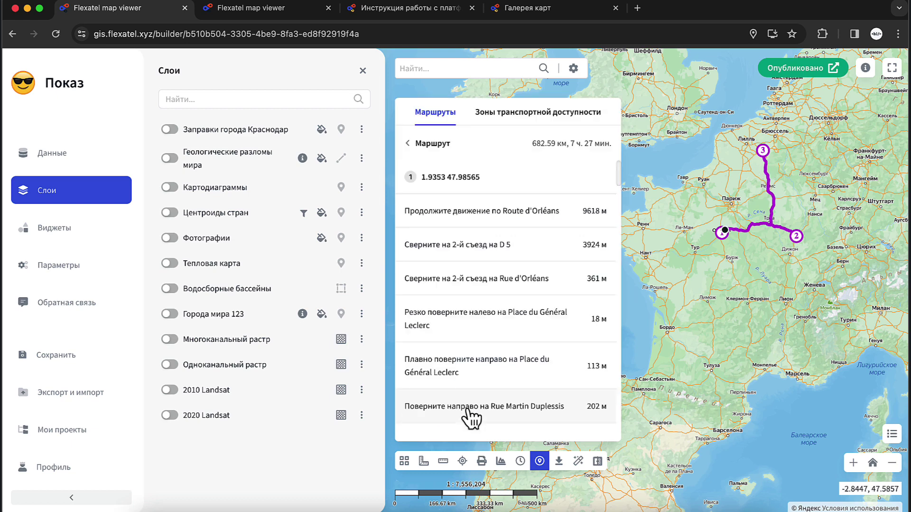
{"action": "scroll", "coordinate": [524, 337], "scroll_direction": "down", "scroll_amount": 10}
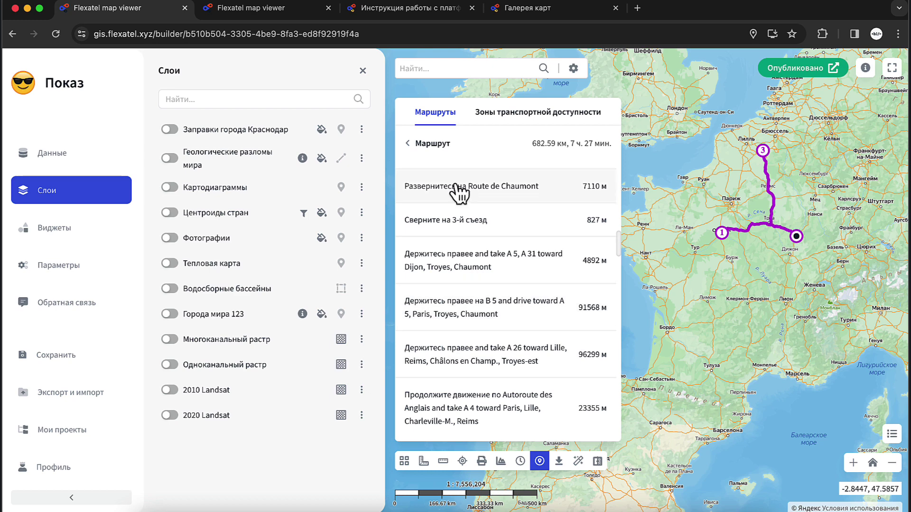
{"action": "left_click", "coordinate": [410, 144]}
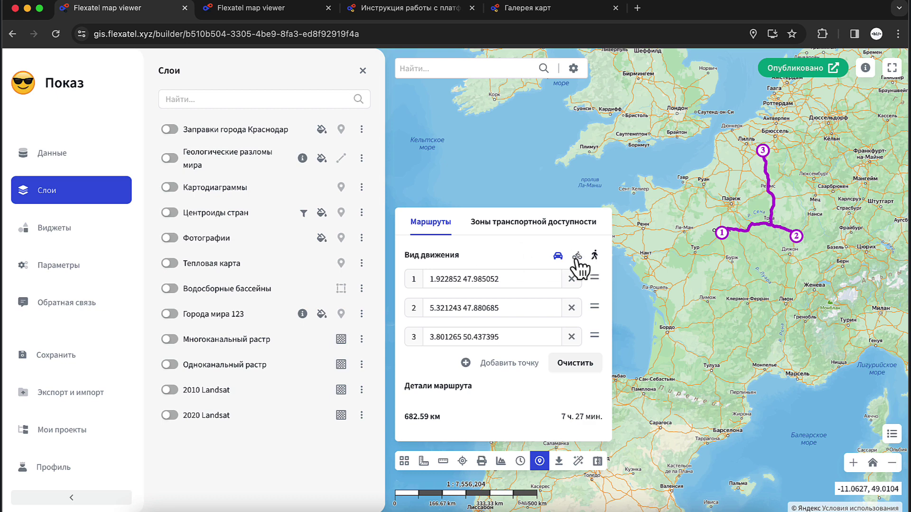
- Build bicycle accessibility zones (Зоны транспортной доступности) of up to 15 minutes from a point in central Париж
{"action": "left_click", "coordinate": [545, 240]}
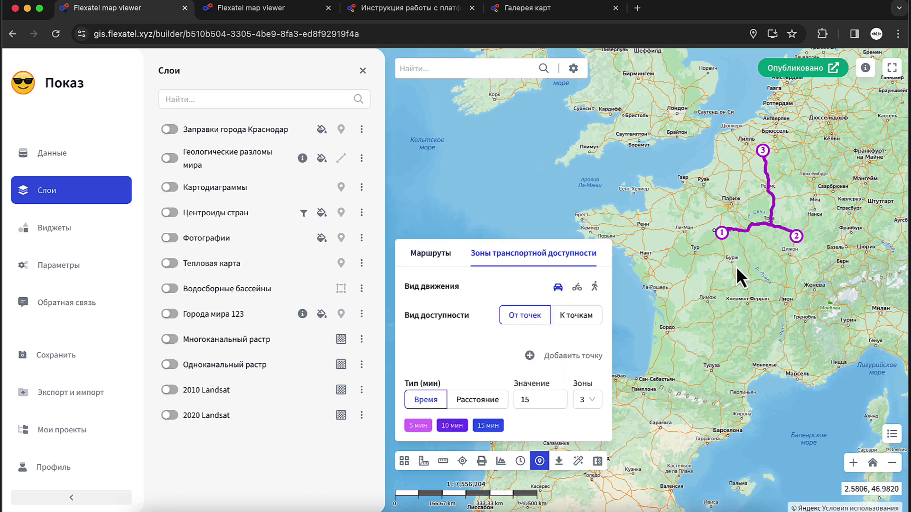
{"action": "left_click_drag", "start_coordinate": [711, 187], "coordinate": [756, 225]}
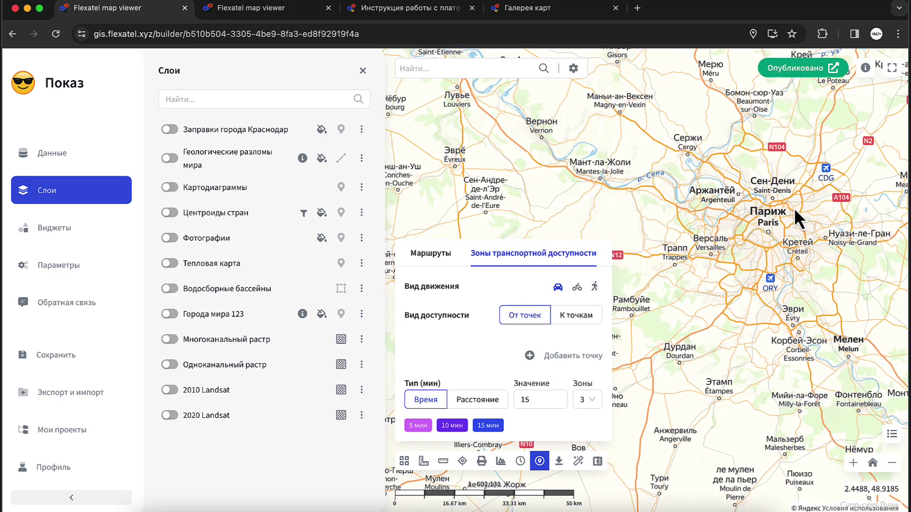
{"action": "left_click", "coordinate": [578, 288]}
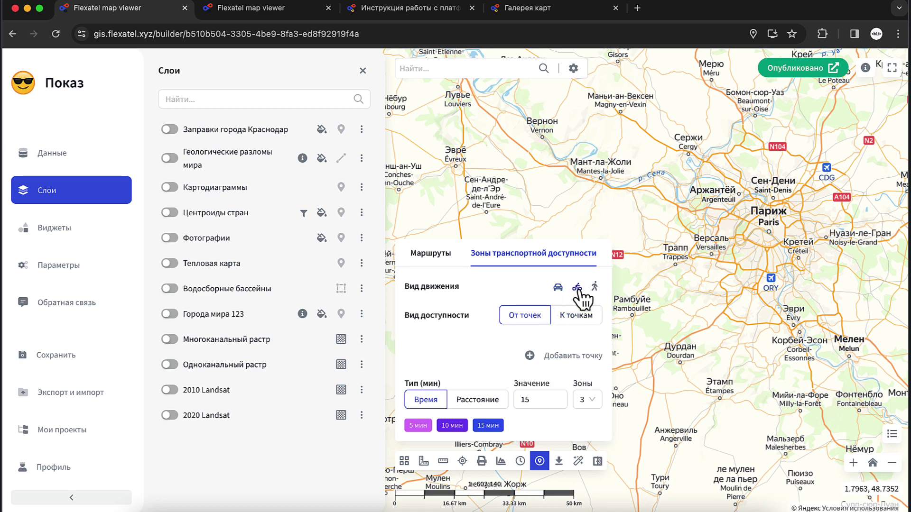
{"action": "left_click", "coordinate": [572, 359]}
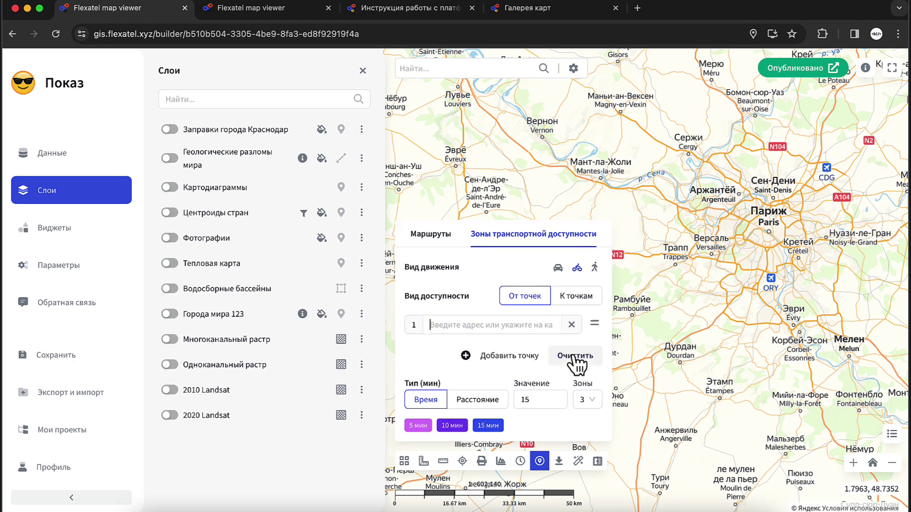
{"action": "left_click", "coordinate": [771, 235]}
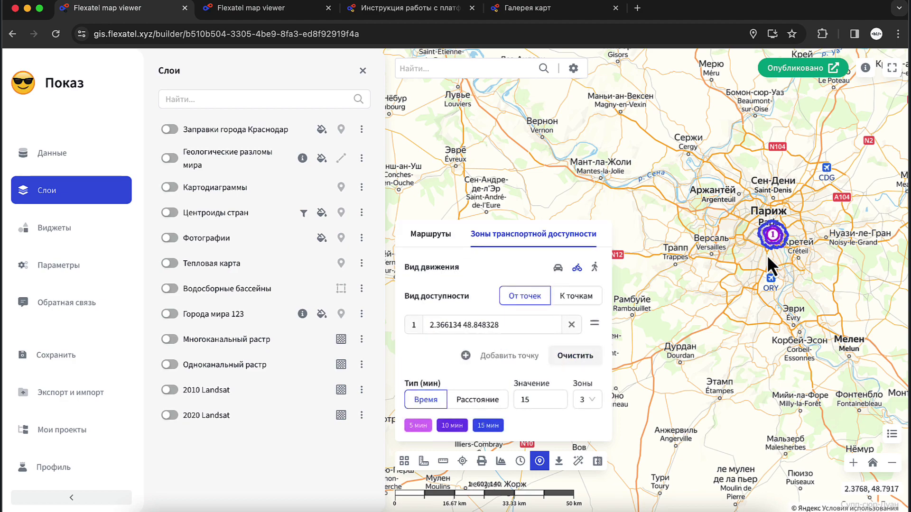
{"action": "scroll", "coordinate": [777, 238], "scroll_direction": "up", "scroll_amount": 3}
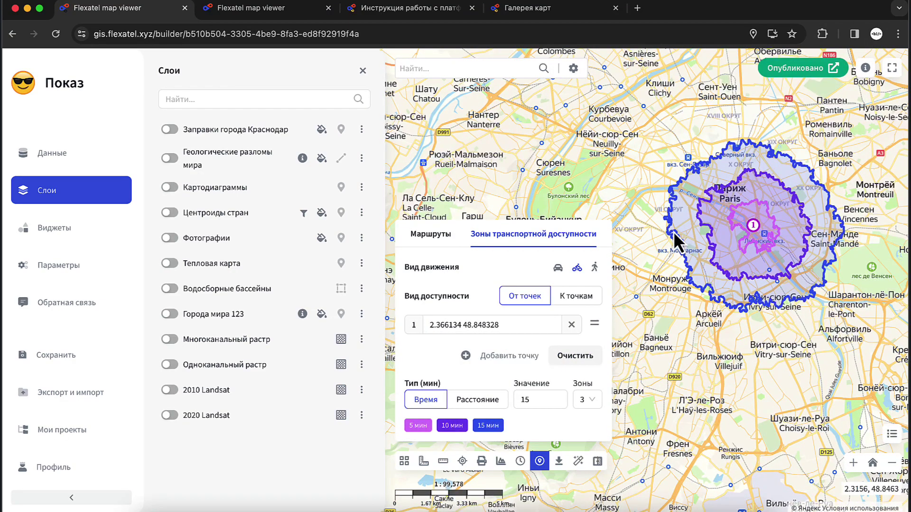
- Compare the accessibility zones around the Париж point for walking and for car travel, ending on car
{"action": "left_click", "coordinate": [594, 270]}
{"action": "scroll", "coordinate": [770, 236], "scroll_direction": "up", "scroll_amount": 2}
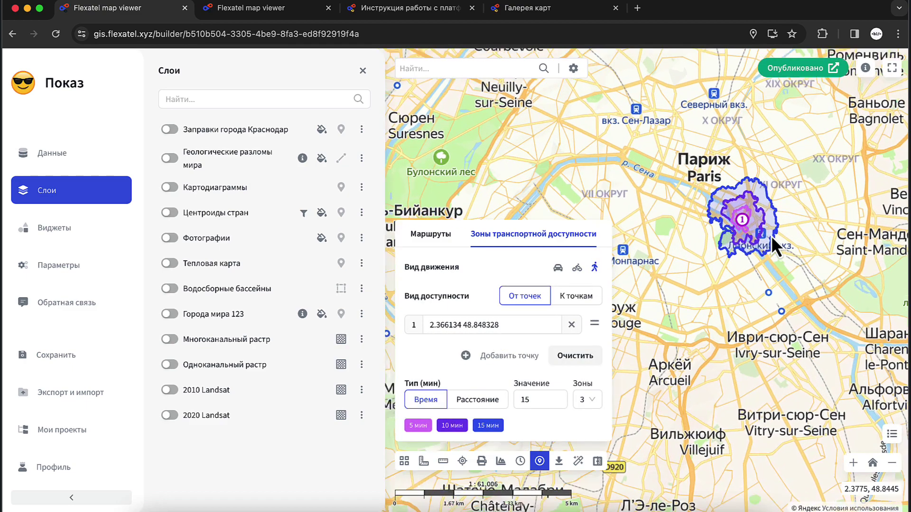
{"action": "scroll", "coordinate": [771, 236], "scroll_direction": "down", "scroll_amount": 4}
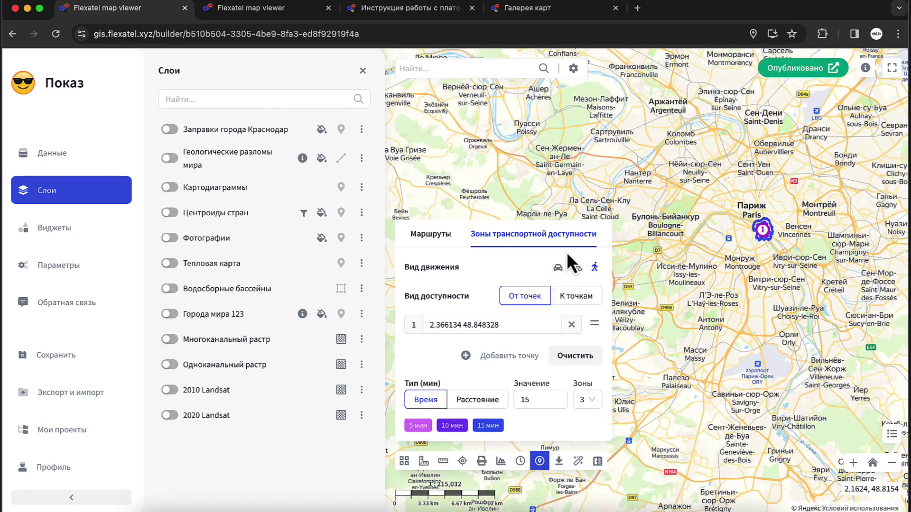
{"action": "left_click", "coordinate": [577, 266]}
{"action": "scroll", "coordinate": [736, 254], "scroll_direction": "down", "scroll_amount": 3}
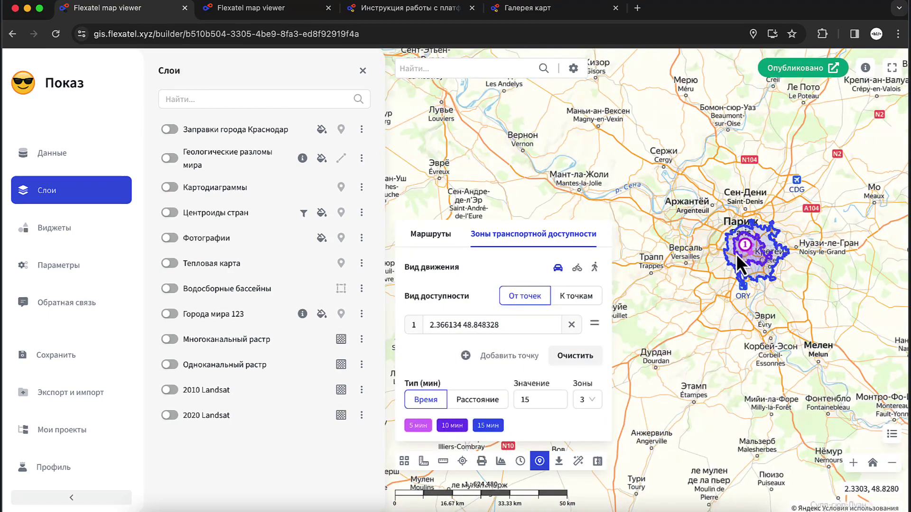
{"action": "scroll", "coordinate": [736, 254], "scroll_direction": "up", "scroll_amount": 3}
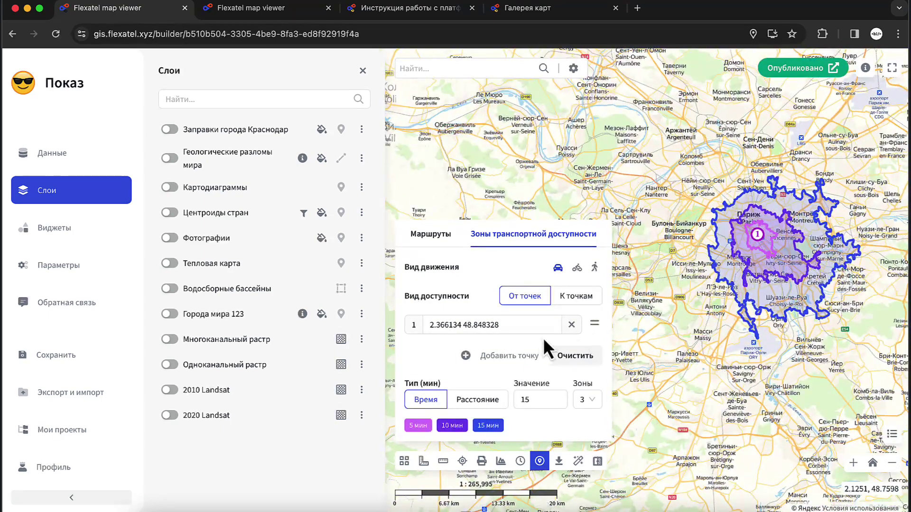
- Add a second accessibility point northwest of Париж, near Сент-Уэн-л'Омон
{"action": "left_click", "coordinate": [510, 357]}
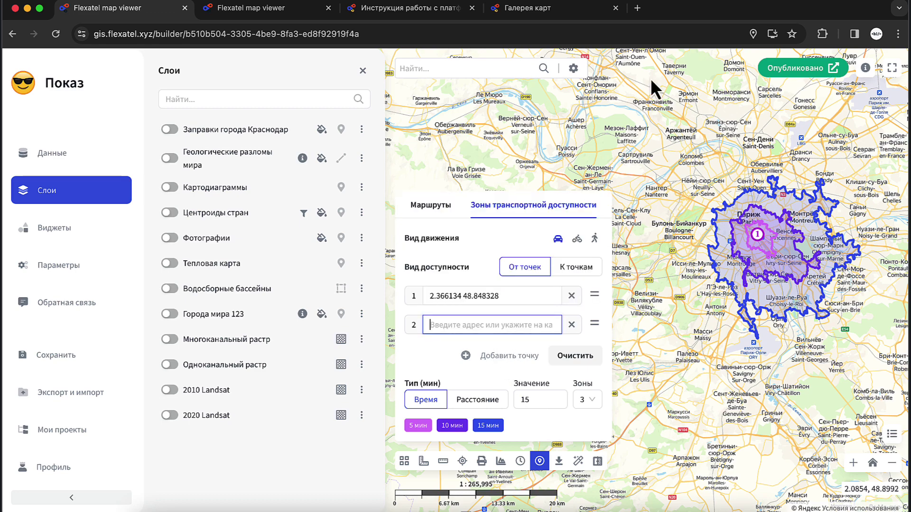
{"action": "left_click", "coordinate": [623, 81]}
{"action": "left_click_drag", "start_coordinate": [645, 145], "coordinate": [719, 257]}
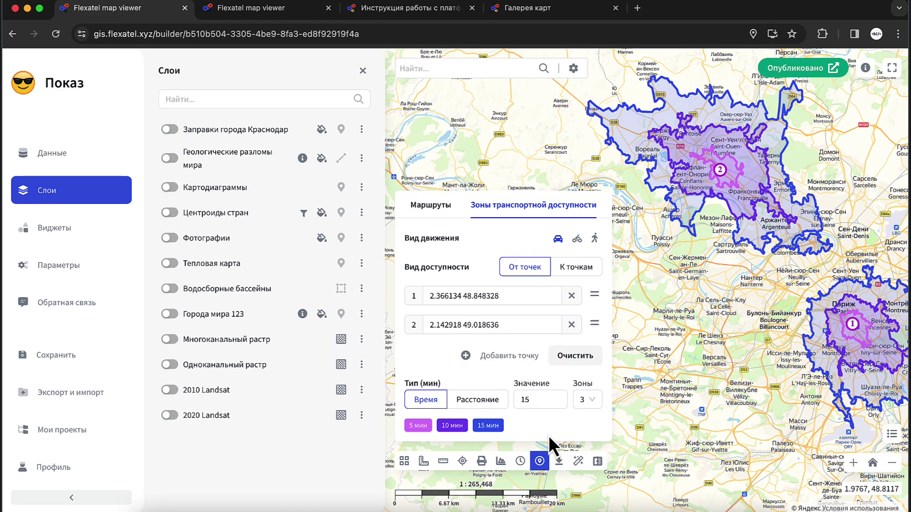
- Switch the accessibility direction to К точкам and set the travel time value to 10 minutes
{"action": "left_click", "coordinate": [581, 266]}
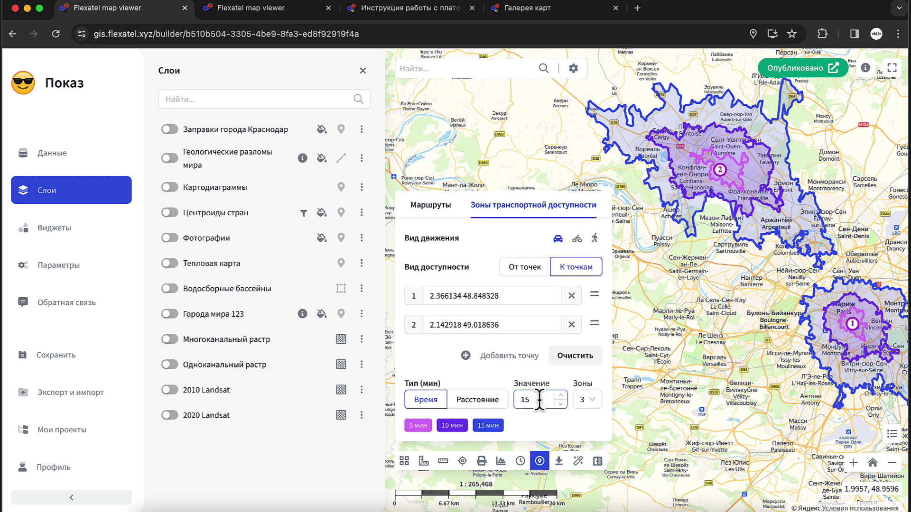
{"action": "key", "text": "BackSpace"}
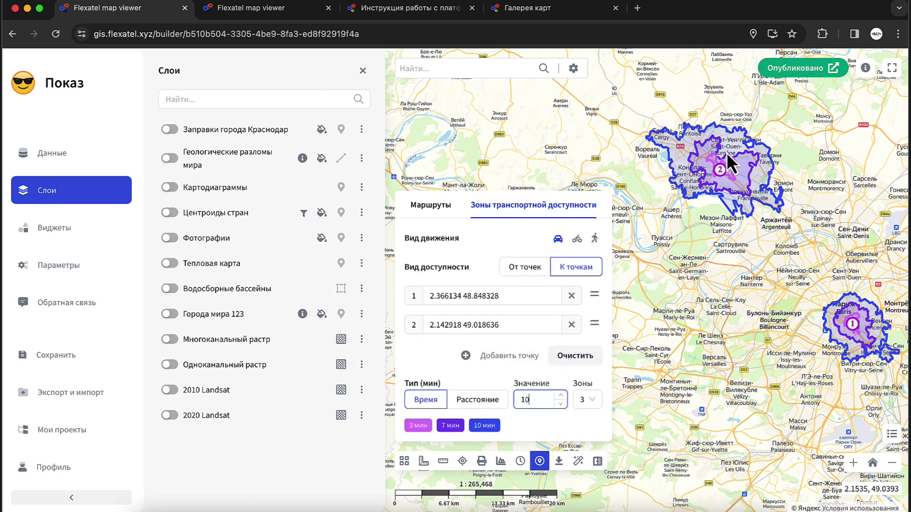
- Reduce the number of accessibility zones to 1, inspect the result and set it back to 3
{"action": "left_click", "coordinate": [597, 400]}
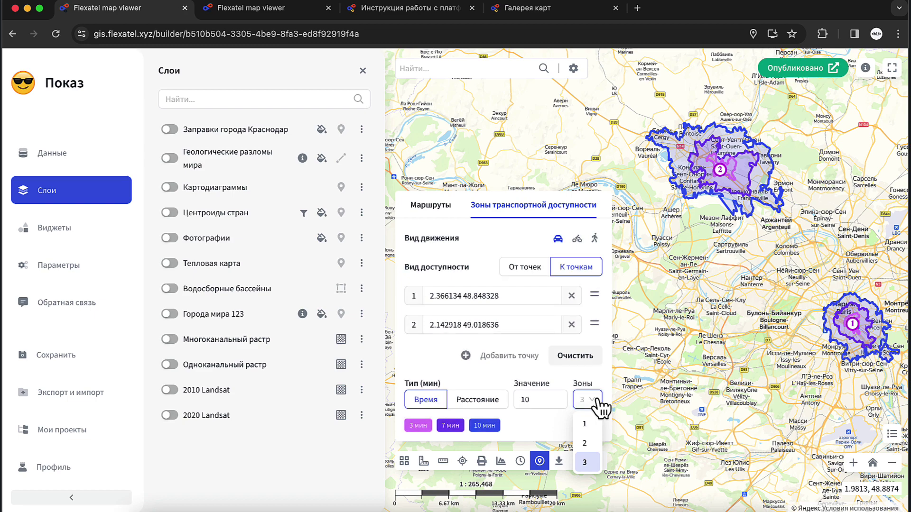
{"action": "left_click", "coordinate": [587, 427]}
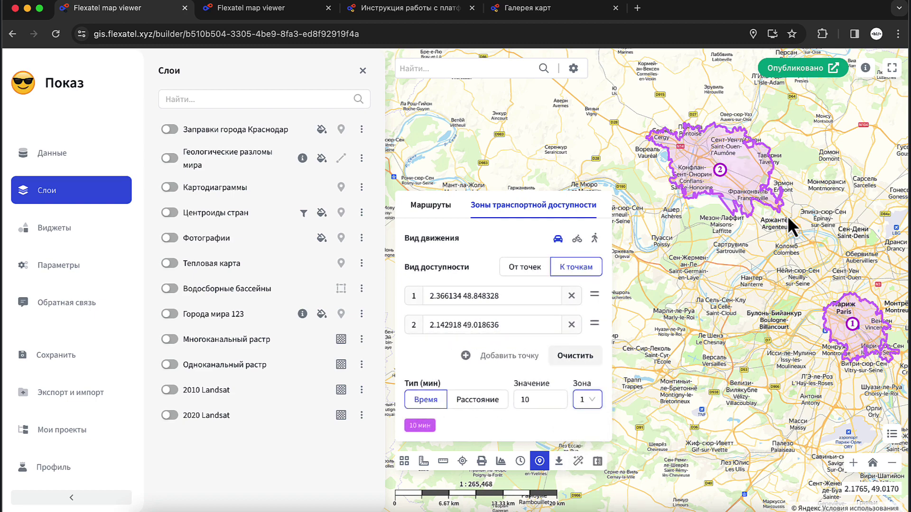
{"action": "mouse_move", "coordinate": [801, 335]}
{"action": "left_mouse_down"}
{"action": "mouse_move", "coordinate": [691, 279]}
{"action": "mouse_move", "coordinate": [789, 338]}
{"action": "left_mouse_up"}
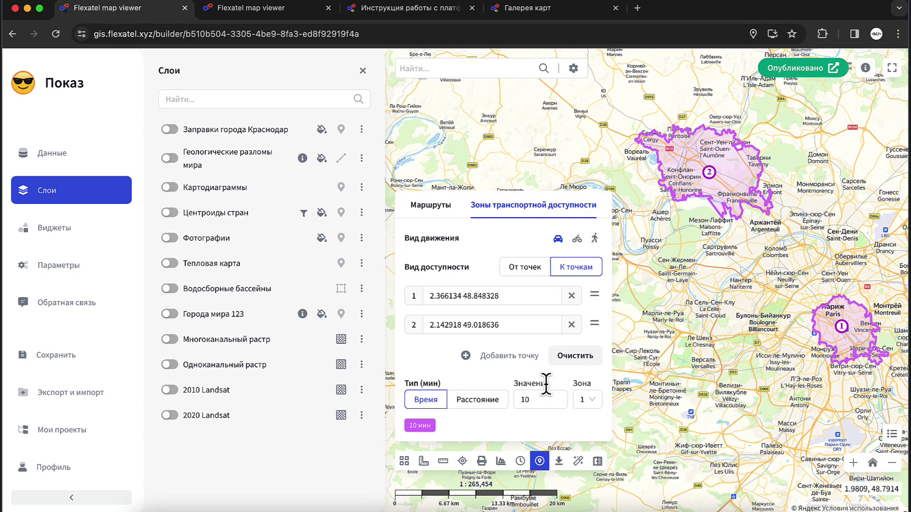
{"action": "left_click", "coordinate": [588, 401]}
{"action": "left_click", "coordinate": [588, 463]}
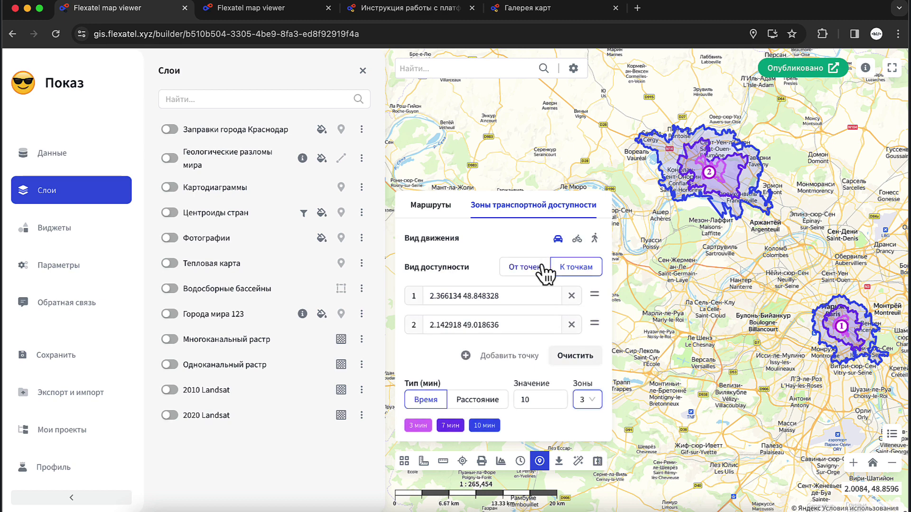
- Close transport analytics and find Экспорт слоев in the list of map widgets
{"action": "left_click", "coordinate": [541, 463]}
{"action": "left_click", "coordinate": [90, 230]}
{"action": "scroll", "coordinate": [283, 434], "scroll_direction": "down", "scroll_amount": 9}
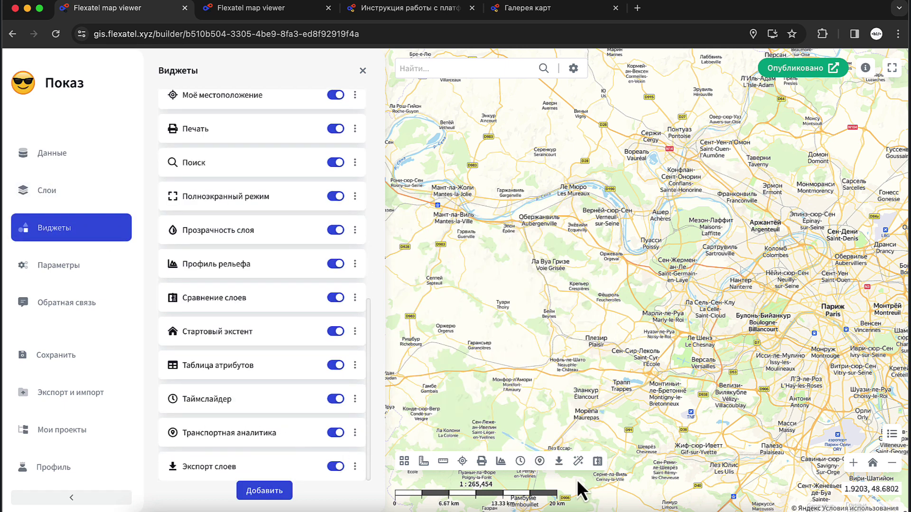
- Examine the layers, formats and filtering option offered for layer export, and close the widget without downloading
{"action": "left_click", "coordinate": [559, 461]}
{"action": "left_click", "coordinate": [498, 341]}
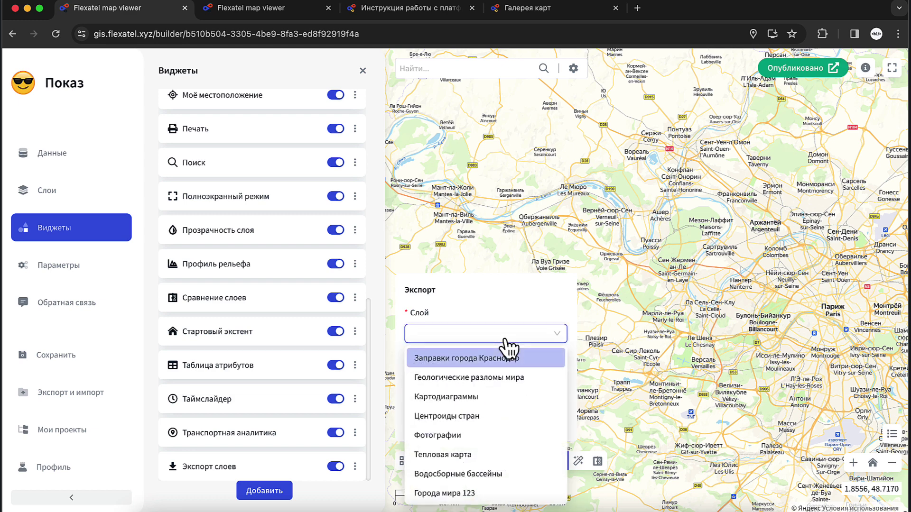
{"action": "left_click", "coordinate": [608, 413]}
{"action": "left_click", "coordinate": [560, 461]}
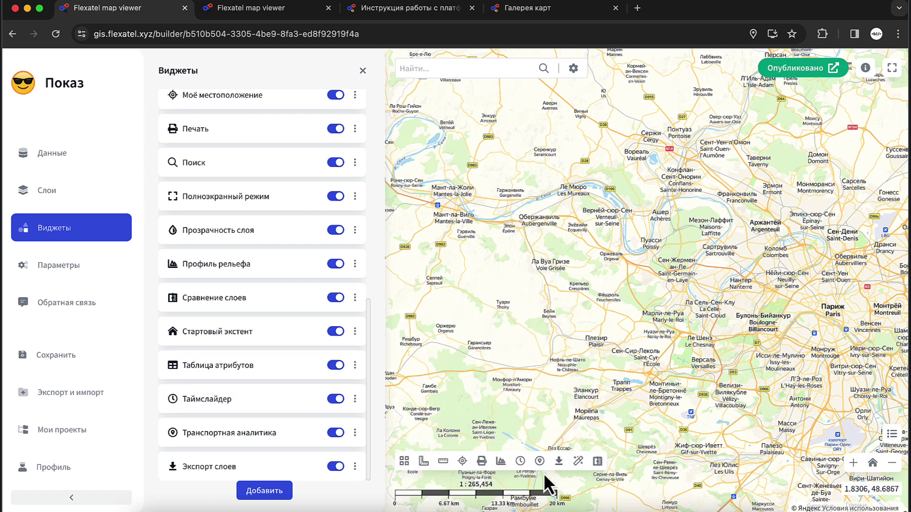
{"action": "left_click", "coordinate": [558, 461]}
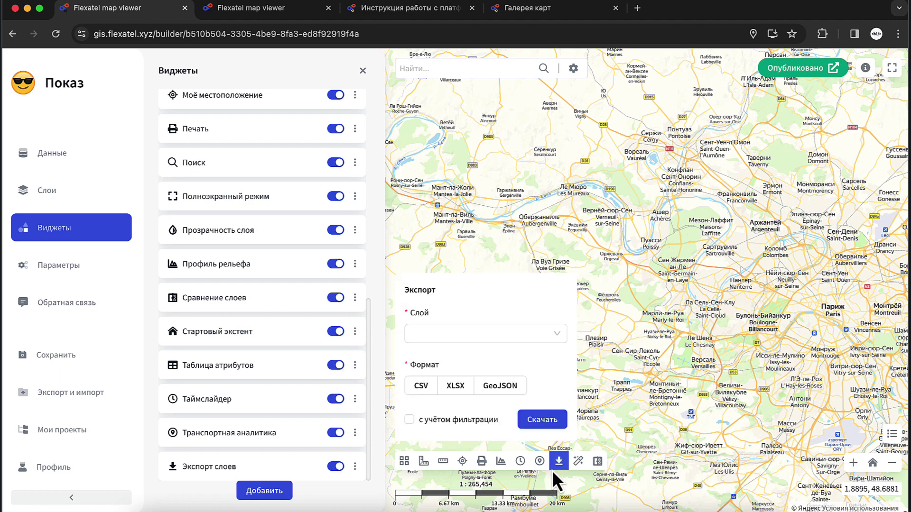
{"action": "left_click", "coordinate": [498, 341]}
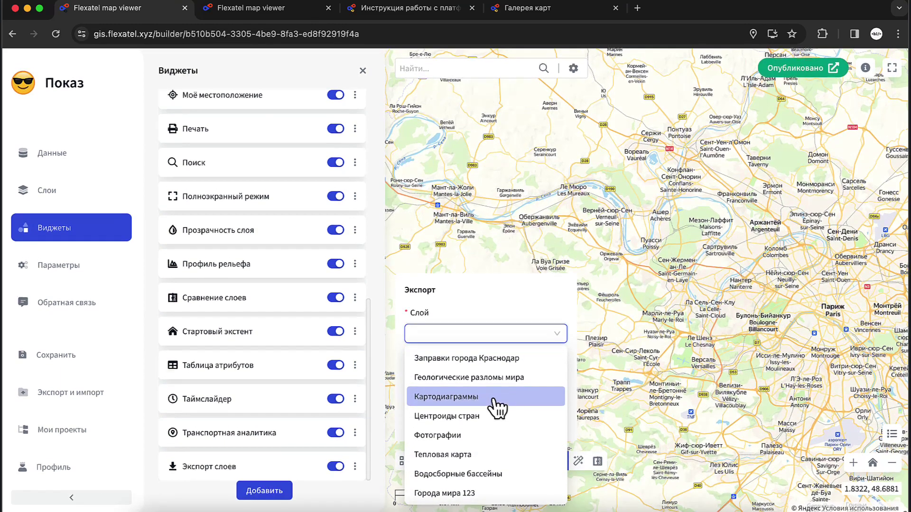
{"action": "left_click", "coordinate": [540, 300]}
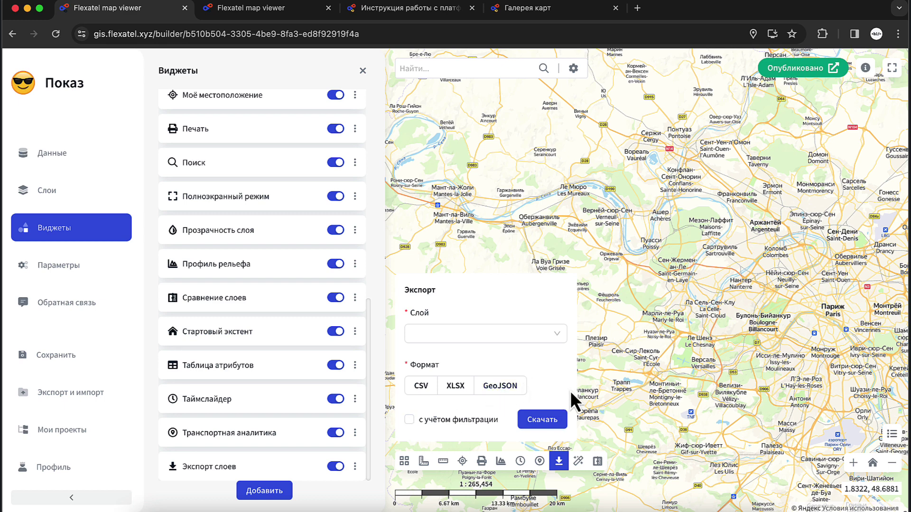
{"action": "left_click", "coordinate": [559, 466]}
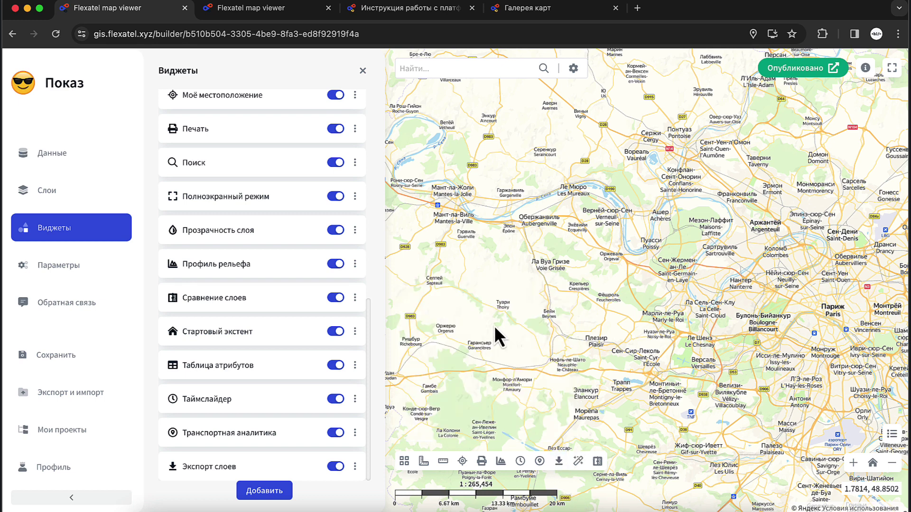
- Return to the layer list and zoom the map to the extent of the 2010 Landsat layer
{"action": "scroll", "coordinate": [325, 258], "scroll_direction": "up", "scroll_amount": 10}
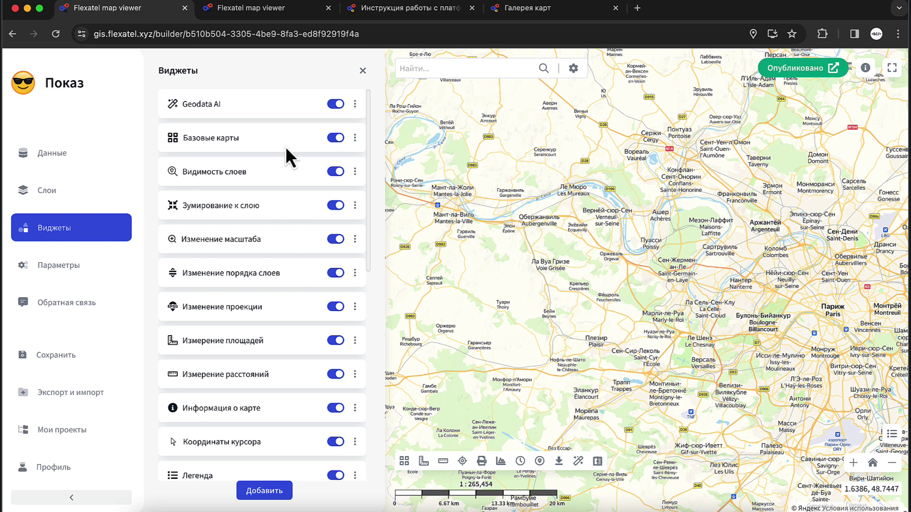
{"action": "left_click", "coordinate": [91, 200]}
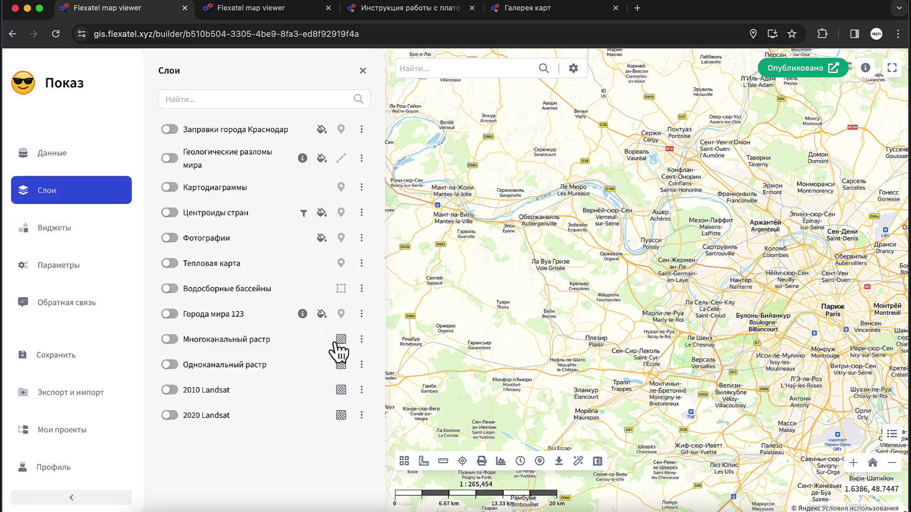
{"action": "left_click", "coordinate": [361, 391]}
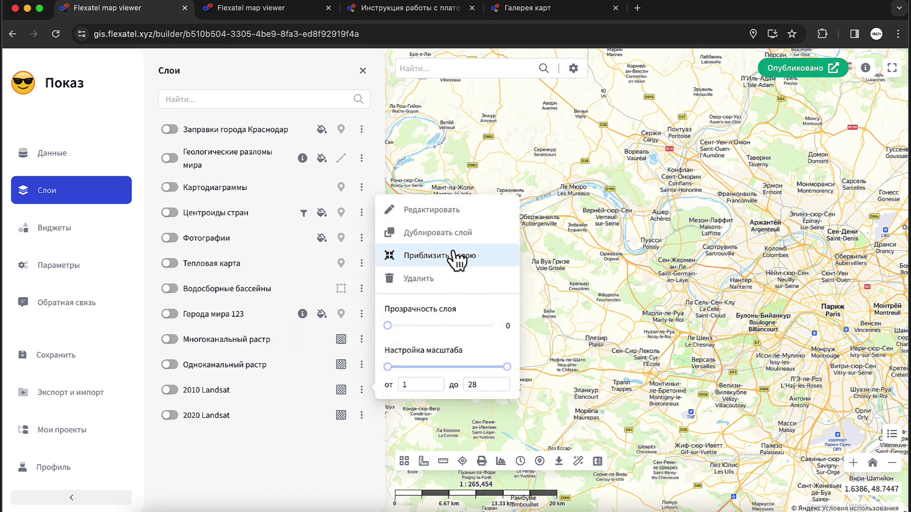
{"action": "left_click", "coordinate": [451, 256]}
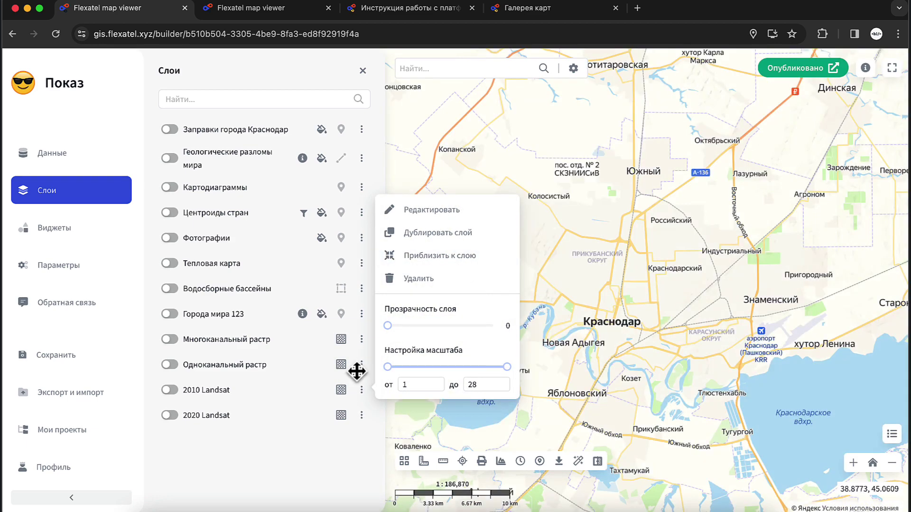
{"action": "left_click", "coordinate": [272, 463]}
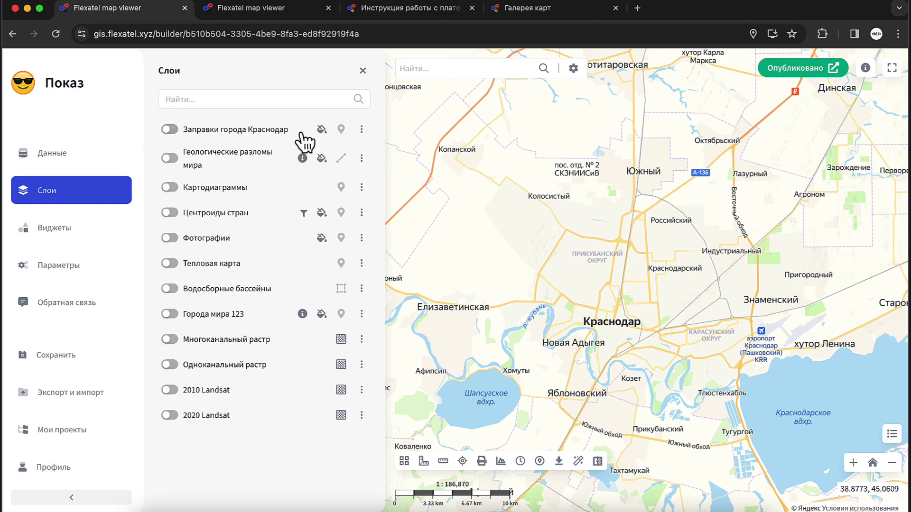
- Delete the Заправки города Краснодар layer from the project and confirm the removal
{"action": "left_click", "coordinate": [362, 129]}
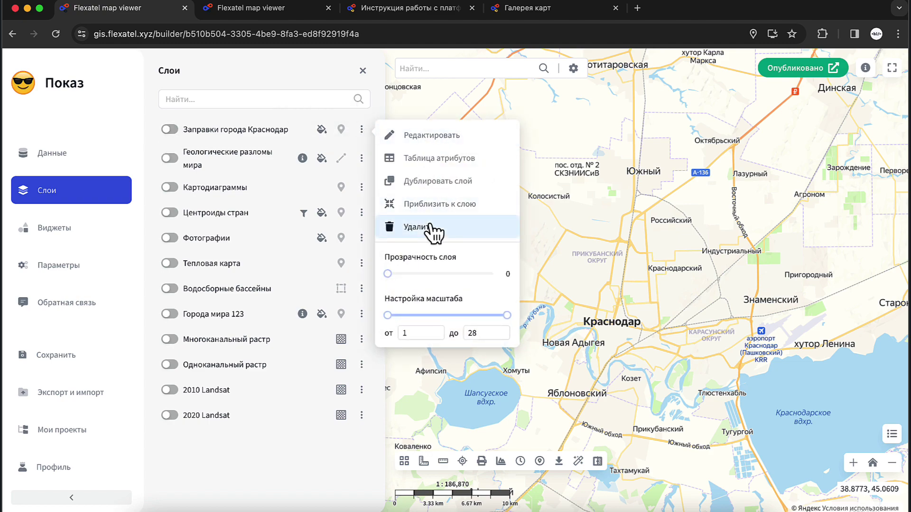
{"action": "left_click", "coordinate": [430, 223]}
{"action": "left_click", "coordinate": [581, 291]}
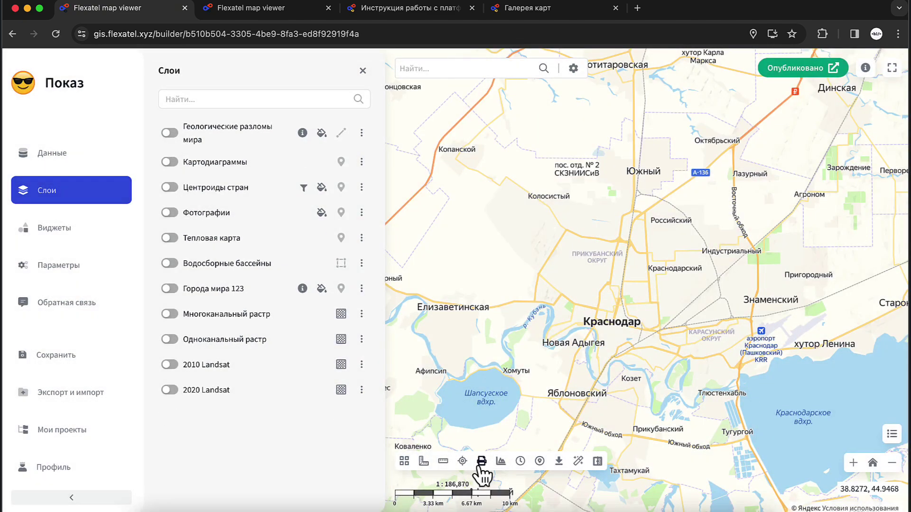
- Run the sample AI Open Street Map query Заправки города Краснодар to load fuel stations onto the map
{"action": "left_click", "coordinate": [578, 462]}
{"action": "left_click", "coordinate": [451, 396]}
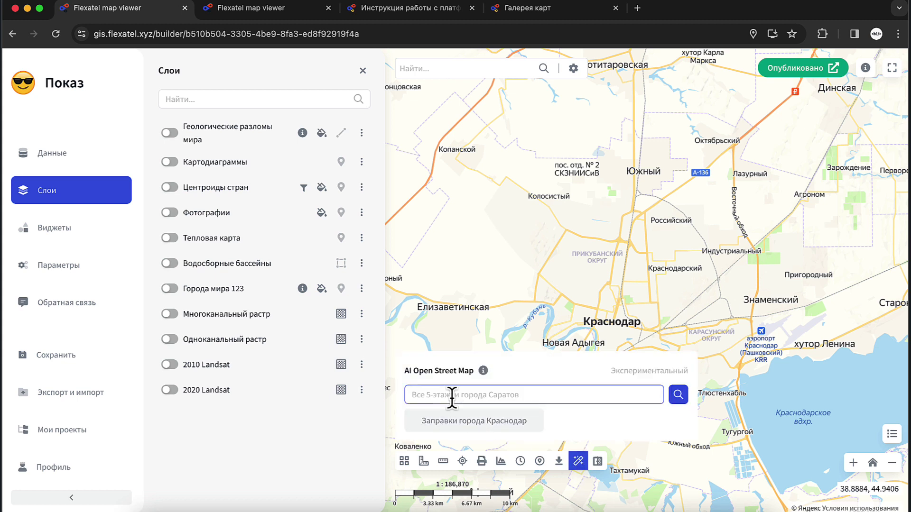
{"action": "left_click", "coordinate": [558, 416]}
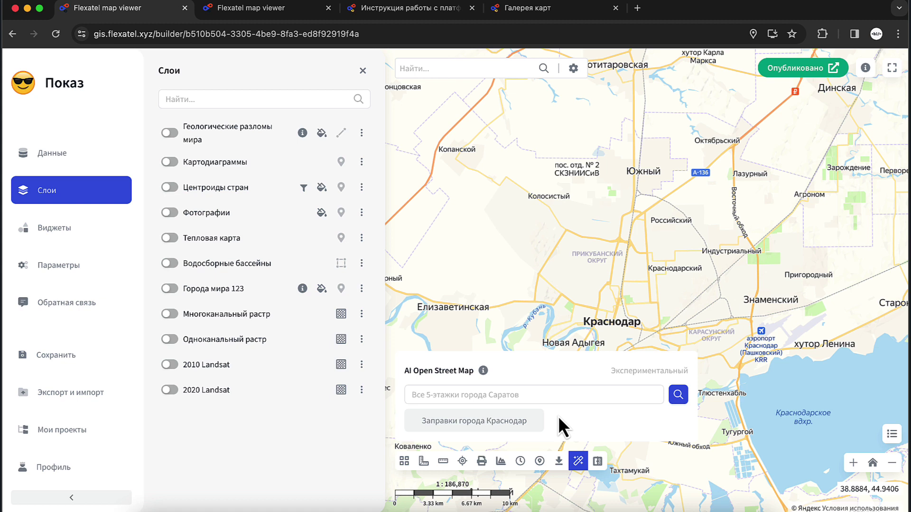
{"action": "left_click", "coordinate": [509, 424]}
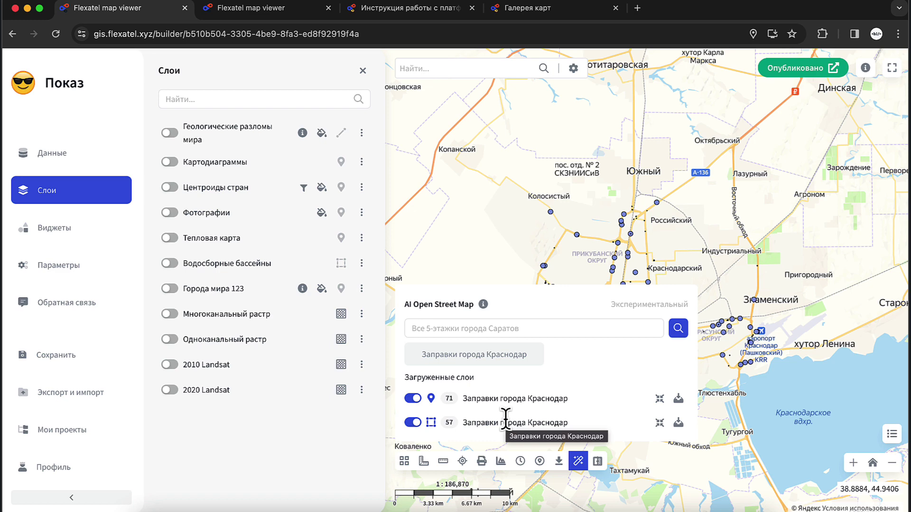
- Hide the polygon result and save the point result Заправки города Краснодар to the data sources and map with the tag osm
{"action": "left_click_drag", "start_coordinate": [564, 259], "coordinate": [607, 162]}
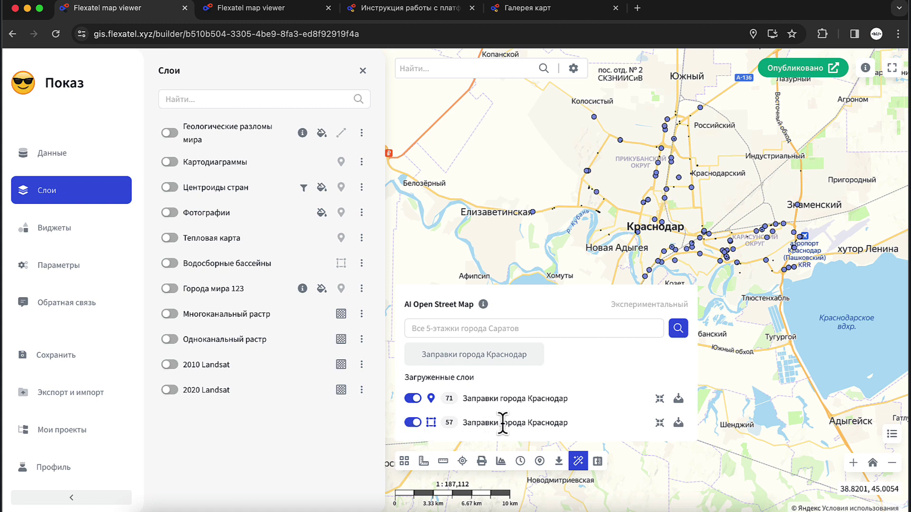
{"action": "left_click", "coordinate": [413, 422]}
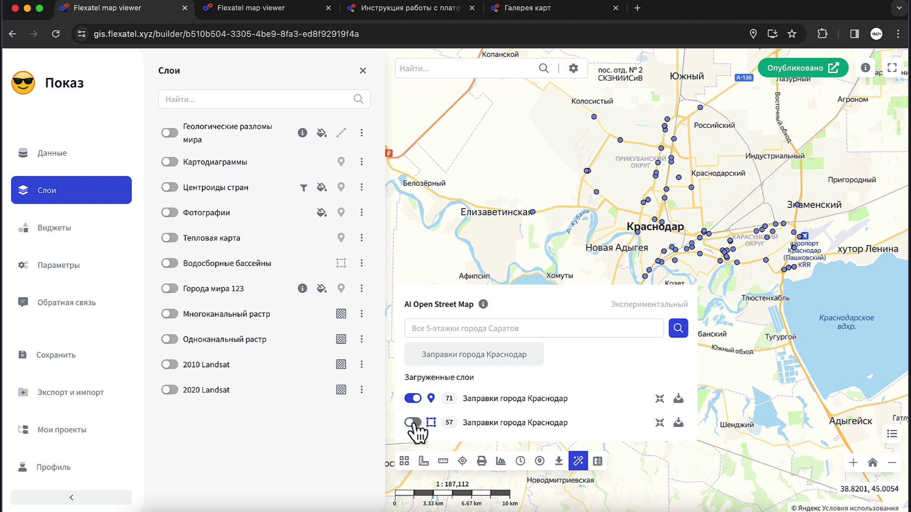
{"action": "left_click", "coordinate": [679, 399]}
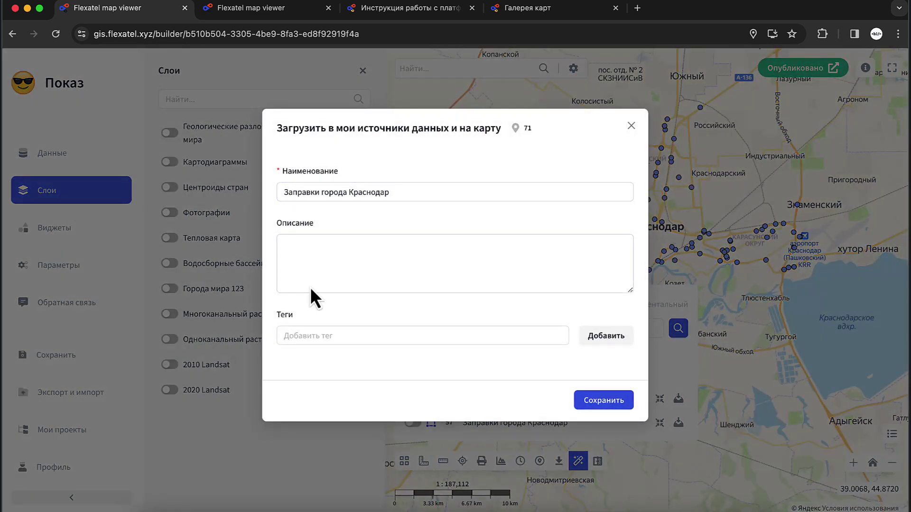
{"action": "left_click", "coordinate": [354, 261]}
{"action": "left_click", "coordinate": [421, 192]}
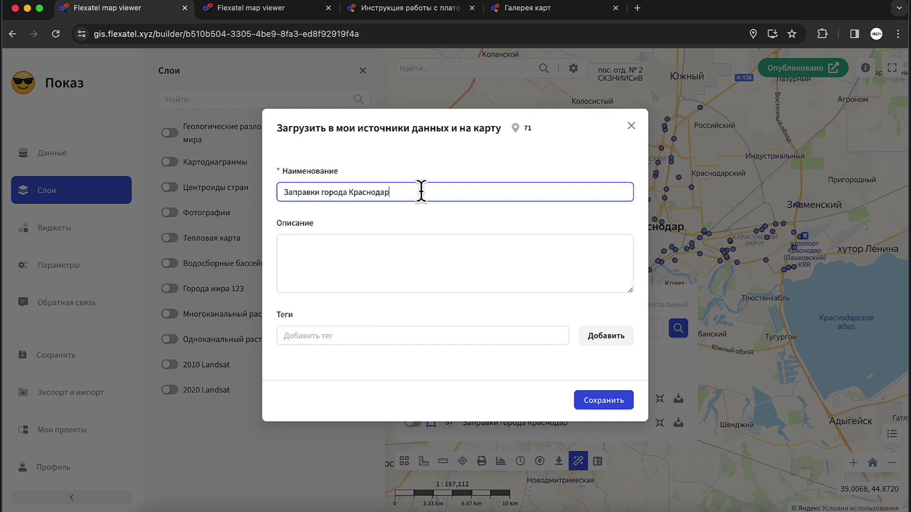
{"action": "left_click", "coordinate": [413, 337]}
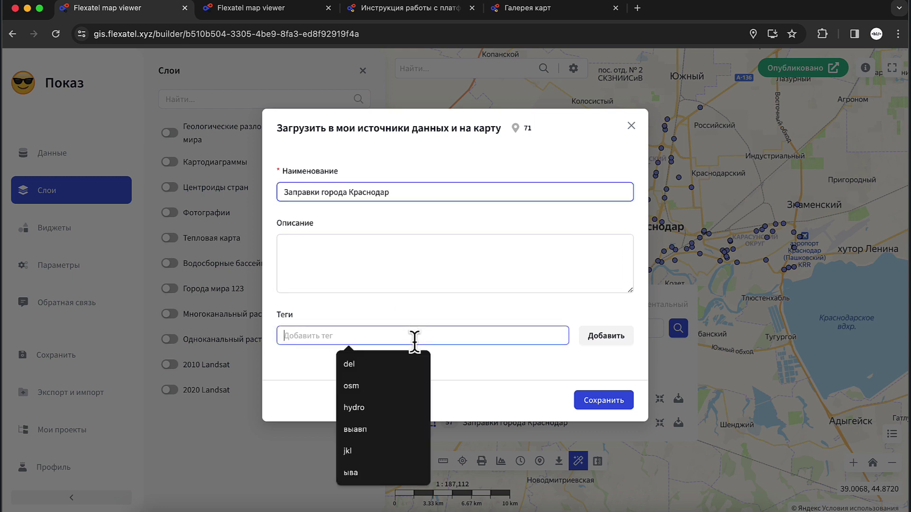
{"action": "type", "text": "osm"}
{"action": "key", "text": "Return"}
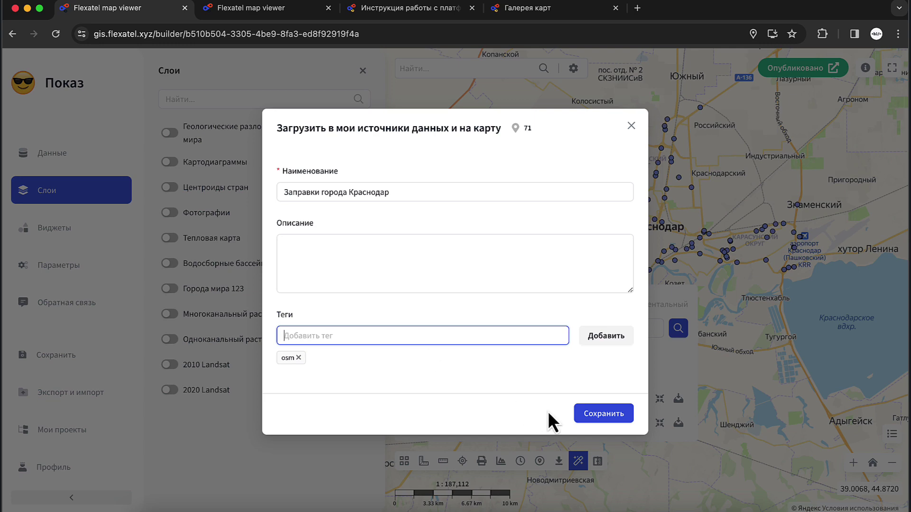
{"action": "left_click", "coordinate": [592, 415]}
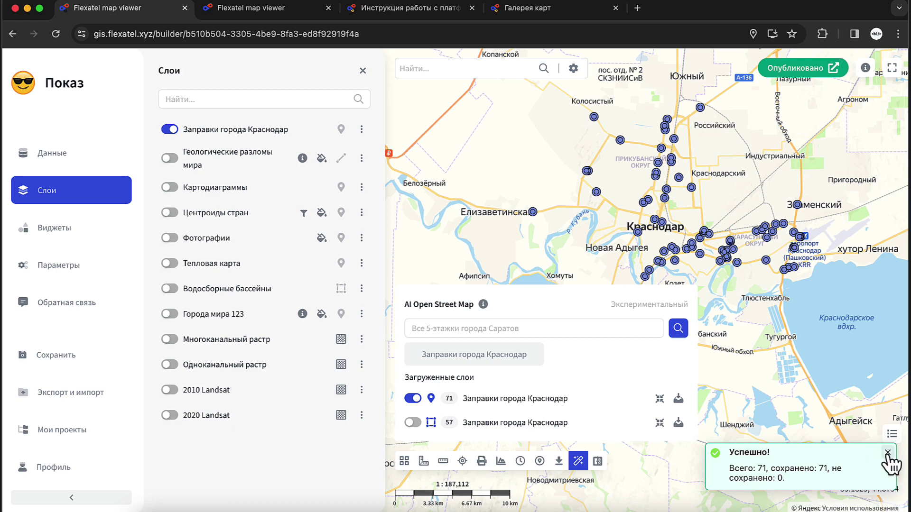
{"action": "left_click", "coordinate": [888, 453]}
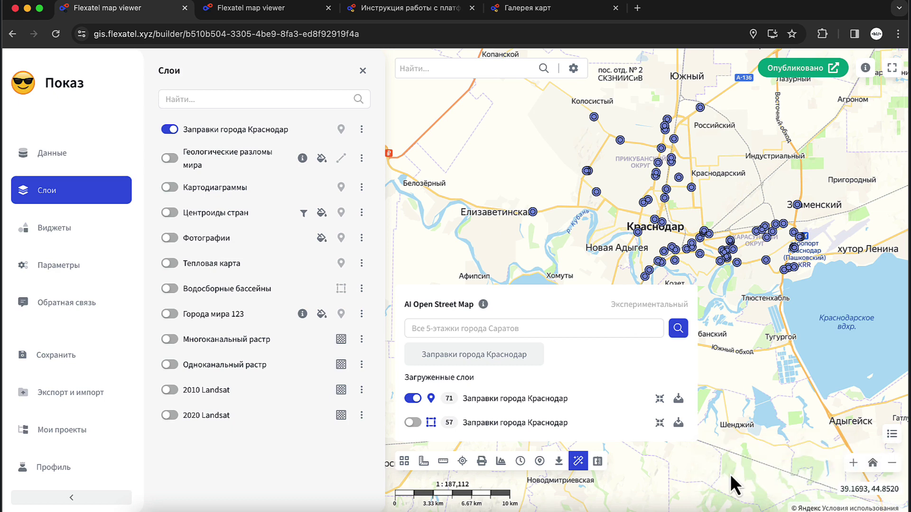
{"action": "left_click", "coordinate": [585, 459]}
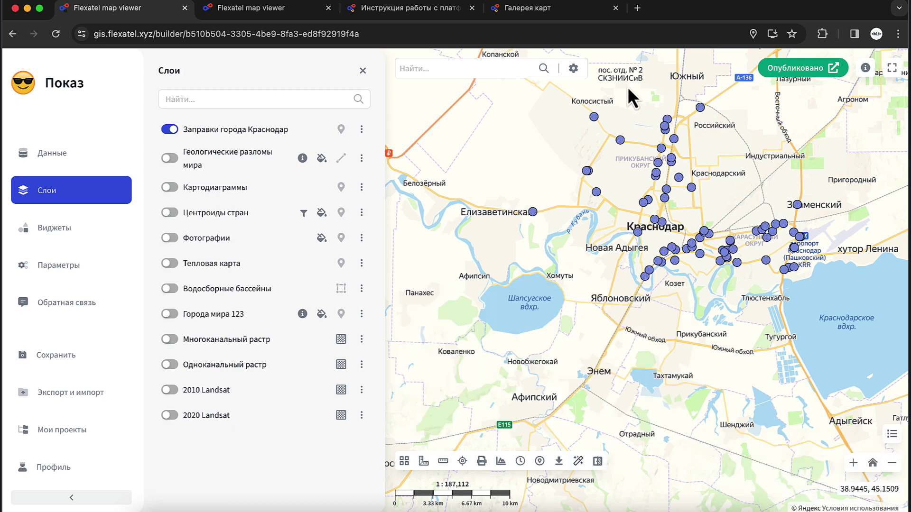
- Inspect the attributes of the fuel station near Елизаветинская, including its brand, and close the info window
{"action": "left_click_drag", "start_coordinate": [657, 183], "coordinate": [611, 218]}
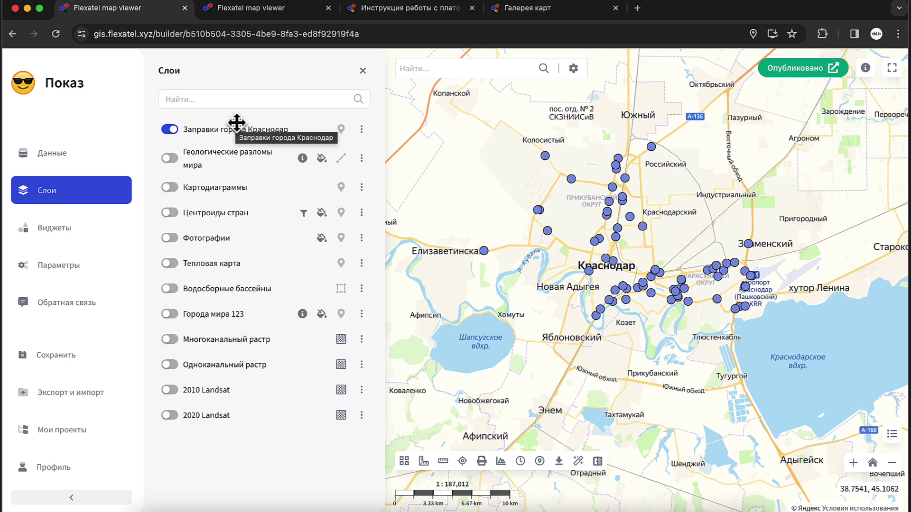
{"action": "left_click", "coordinate": [484, 251]}
{"action": "triple_click", "coordinate": [572, 192]}
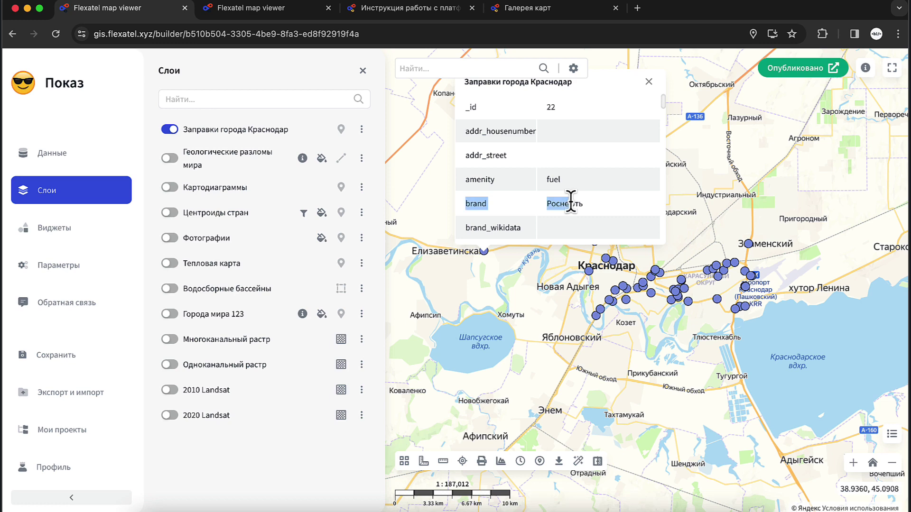
{"action": "left_click", "coordinate": [572, 192]}
{"action": "scroll", "coordinate": [574, 204], "scroll_direction": "down", "scroll_amount": 2}
{"action": "scroll", "coordinate": [572, 206], "scroll_direction": "up", "scroll_amount": 2}
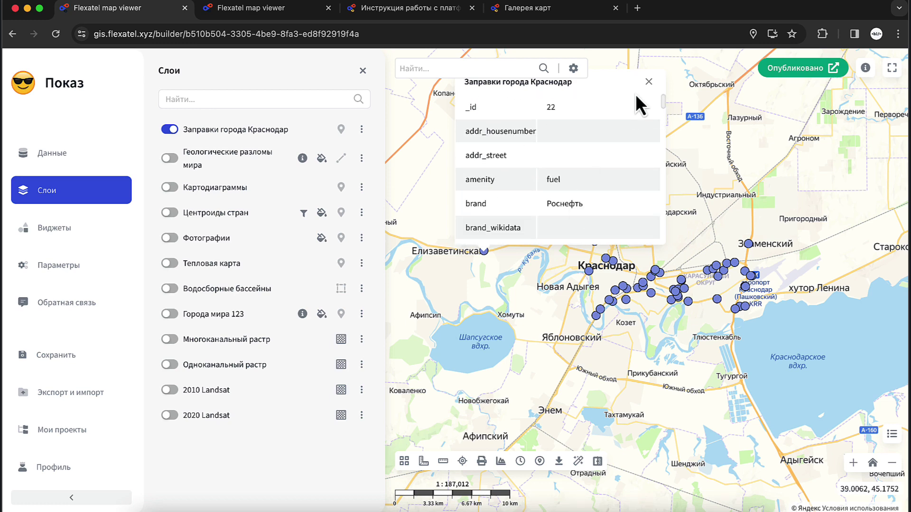
{"action": "left_click", "coordinate": [649, 151]}
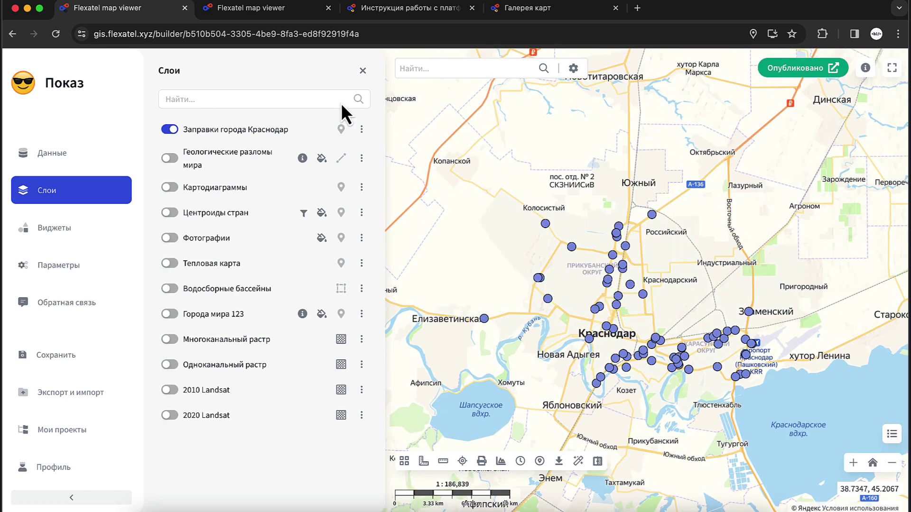
- Style the Заправки города Краснодар layer with Символ по одному атрибуту, generating unique values from the brand attribute
{"action": "left_click", "coordinate": [361, 129]}
{"action": "left_click", "coordinate": [427, 137]}
{"action": "left_click", "coordinate": [426, 153]}
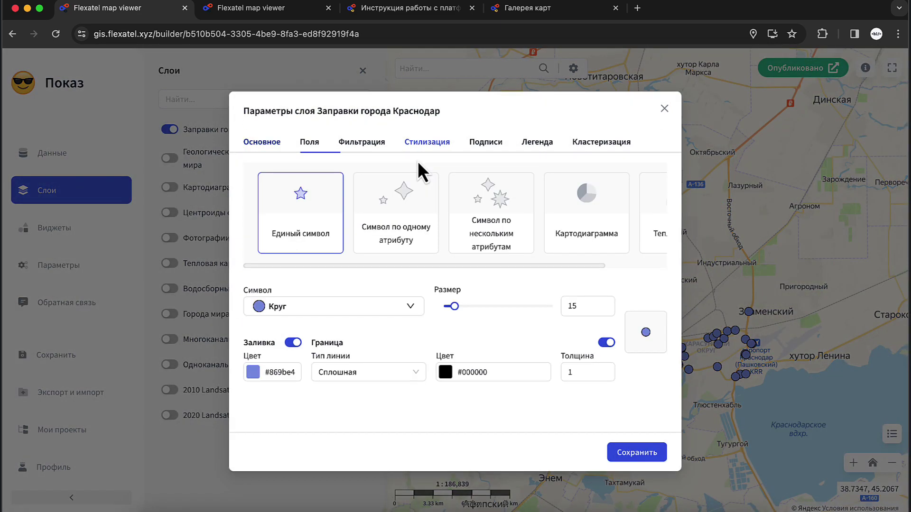
{"action": "left_click", "coordinate": [403, 217]}
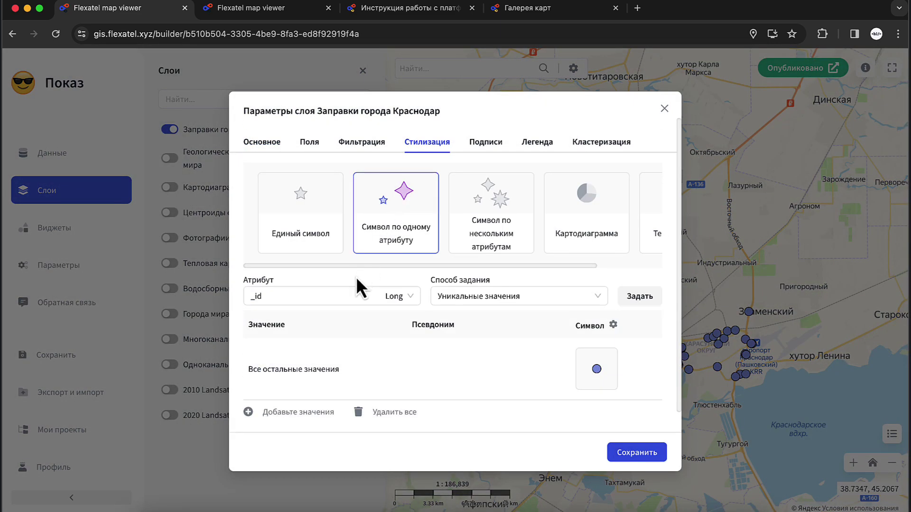
{"action": "left_click", "coordinate": [352, 297]}
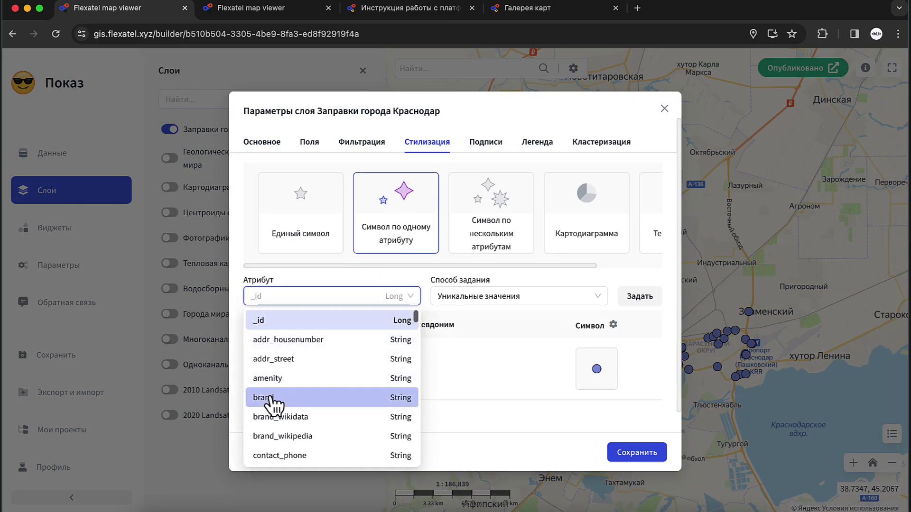
{"action": "left_click", "coordinate": [307, 398]}
{"action": "left_click", "coordinate": [639, 298]}
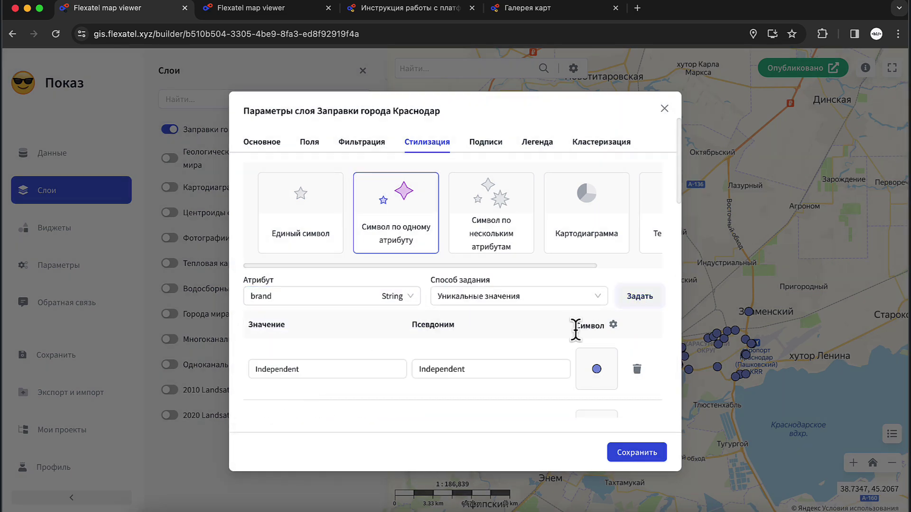
- Enable a common colour setting for all brand symbols and choose a multicoloured colour scheme
{"action": "left_click", "coordinate": [613, 325]}
{"action": "left_click", "coordinate": [515, 176]}
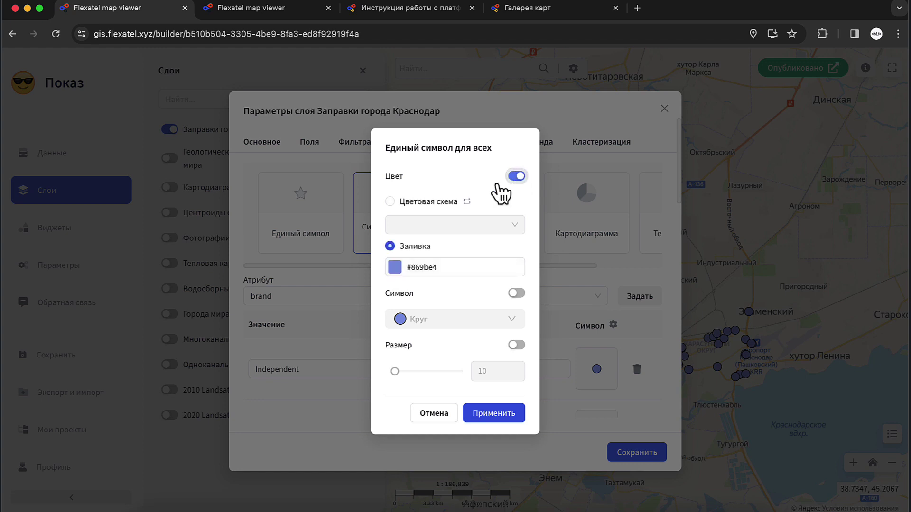
{"action": "left_click", "coordinate": [427, 203]}
{"action": "left_click", "coordinate": [447, 226]}
{"action": "left_click", "coordinate": [447, 232]}
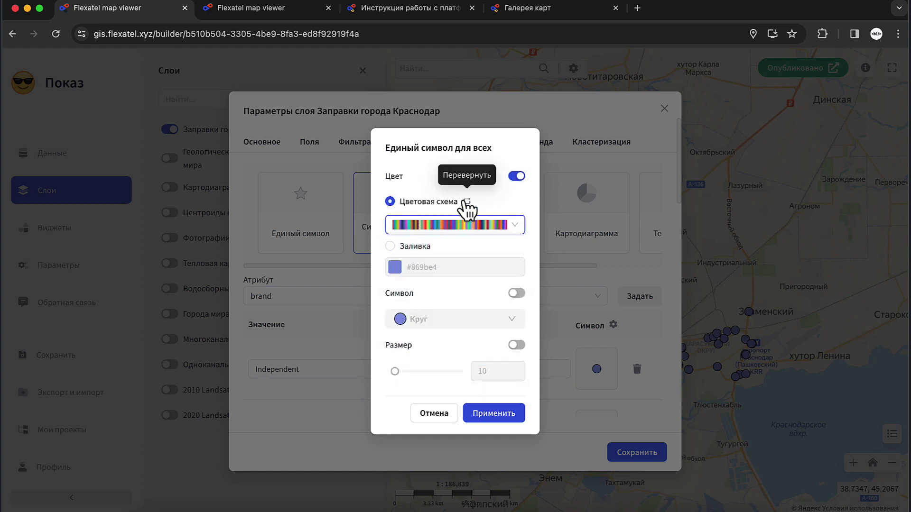
- Set the АЗС symbol and size 25 for all brand values and apply the common symbol settings
{"action": "left_click", "coordinate": [517, 293]}
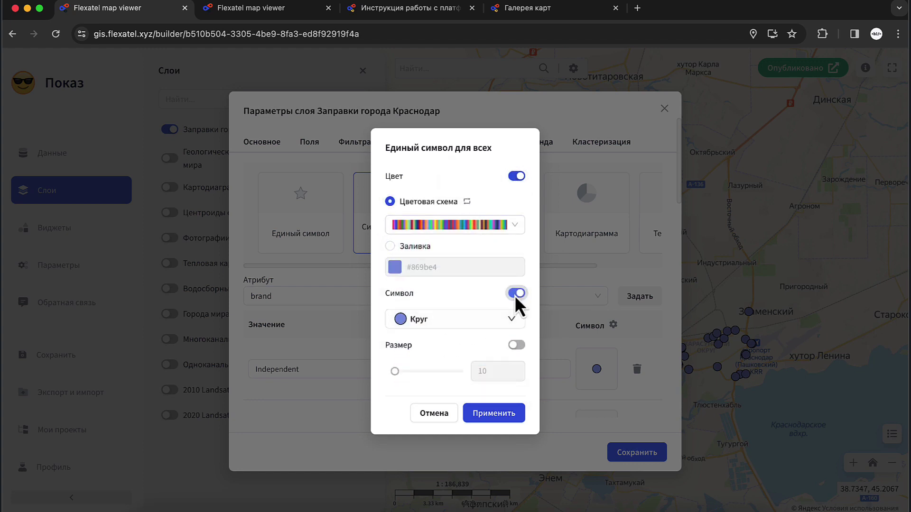
{"action": "left_click", "coordinate": [484, 320]}
{"action": "scroll", "coordinate": [468, 147], "scroll_direction": "down", "scroll_amount": 1}
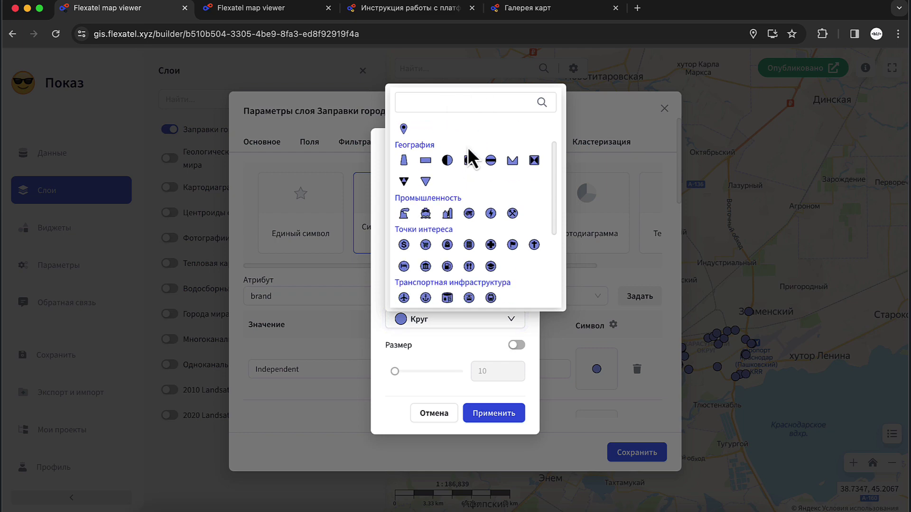
{"action": "left_click", "coordinate": [447, 266]}
{"action": "left_click", "coordinate": [444, 341]}
{"action": "left_click", "coordinate": [517, 345]}
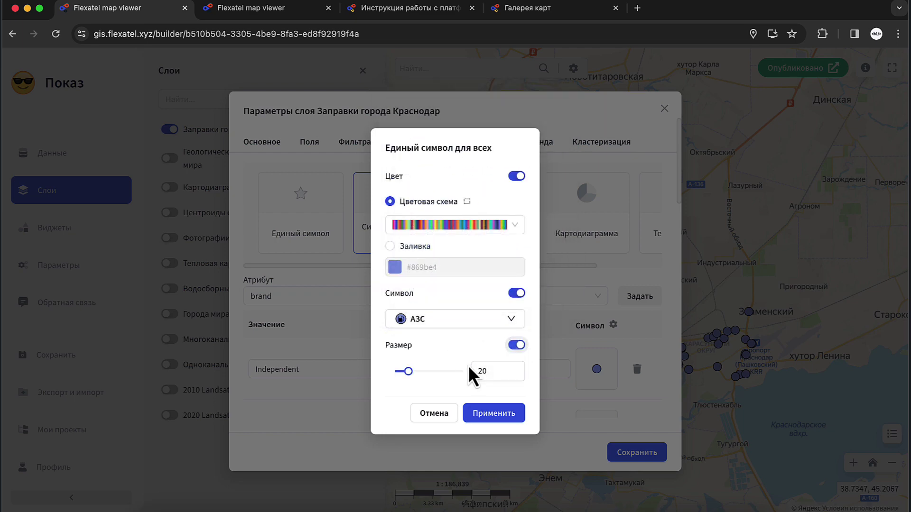
{"action": "left_click_drag", "start_coordinate": [395, 372], "coordinate": [416, 374]}
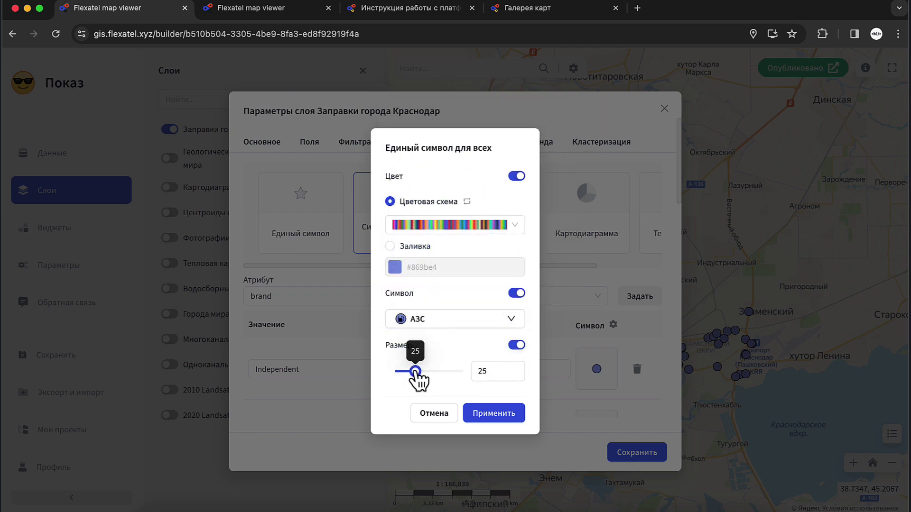
{"action": "left_click", "coordinate": [485, 418]}
- Give the category Все остальные значения the АЗС symbol at size 25 and save the layer's styling
{"action": "scroll", "coordinate": [520, 356], "scroll_direction": "down", "scroll_amount": 5}
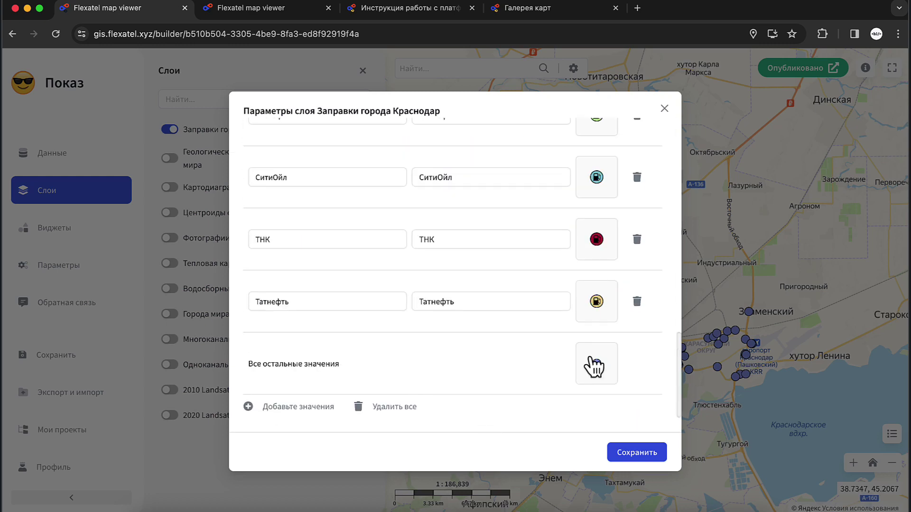
{"action": "left_click", "coordinate": [596, 363]}
{"action": "scroll", "coordinate": [412, 370], "scroll_direction": "down", "scroll_amount": 2}
{"action": "left_click_drag", "start_coordinate": [486, 308], "coordinate": [506, 311]}
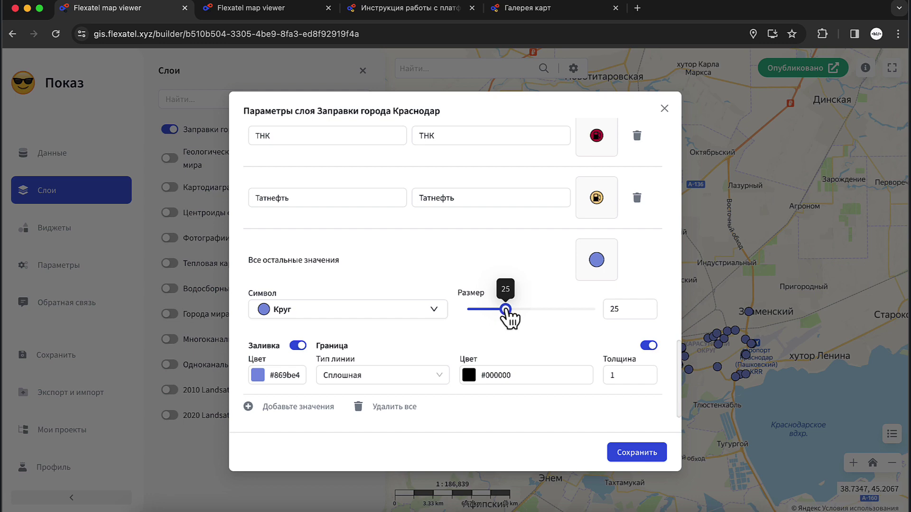
{"action": "left_click", "coordinate": [387, 313]}
{"action": "scroll", "coordinate": [344, 243], "scroll_direction": "down", "scroll_amount": 2}
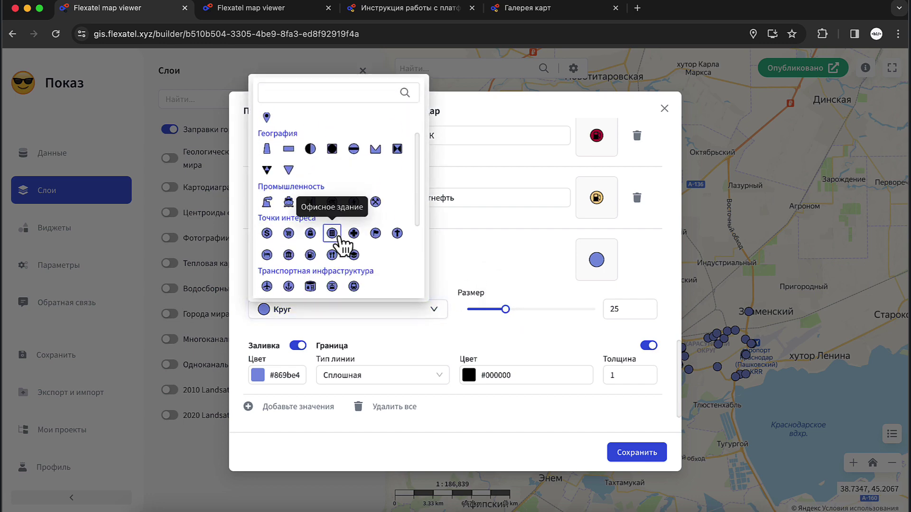
{"action": "left_click", "coordinate": [310, 256]}
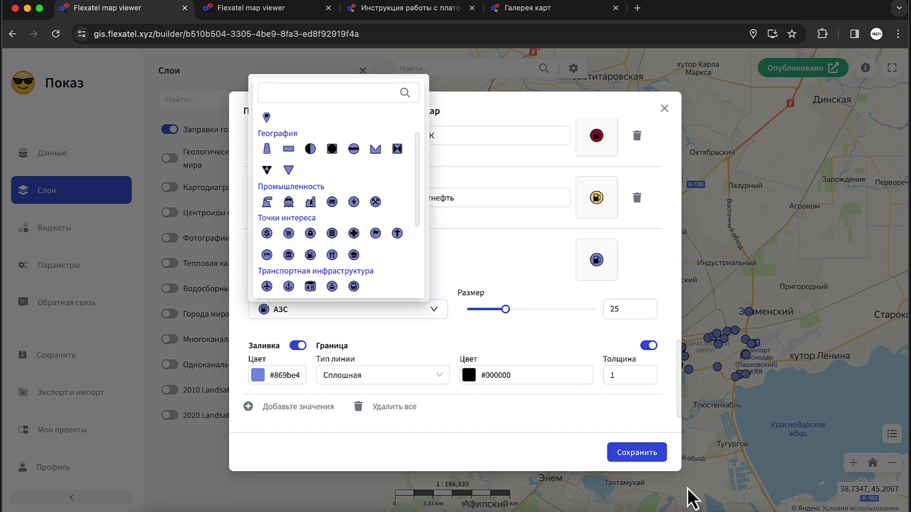
{"action": "left_click", "coordinate": [635, 454]}
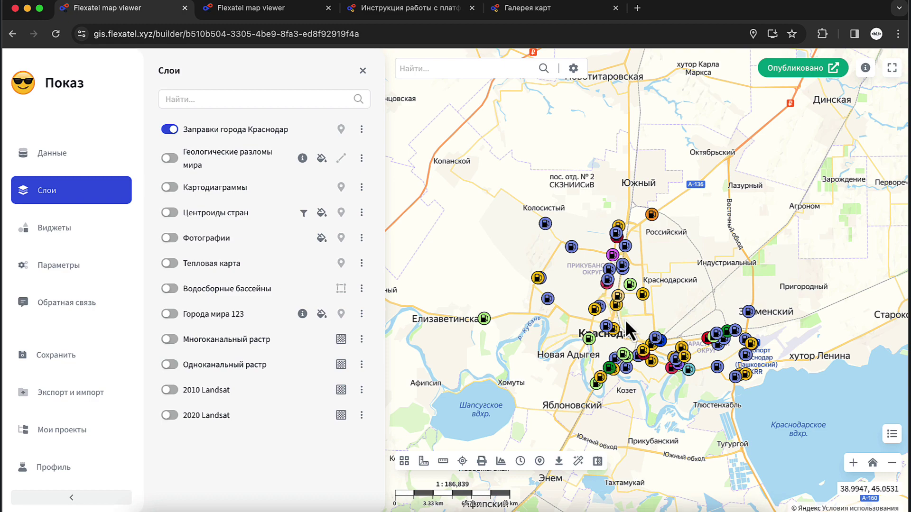
- Compare the Лукойл station on улица Дзержинского with the basemap by viewing its attributes, and close the info window
{"action": "scroll", "coordinate": [625, 319], "scroll_direction": "up", "scroll_amount": 2}
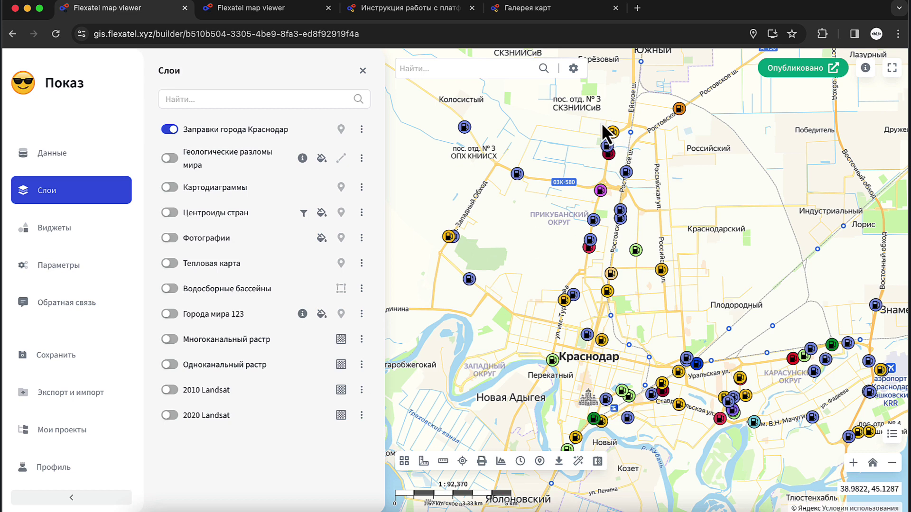
{"action": "scroll", "coordinate": [626, 145], "scroll_direction": "up", "scroll_amount": 8}
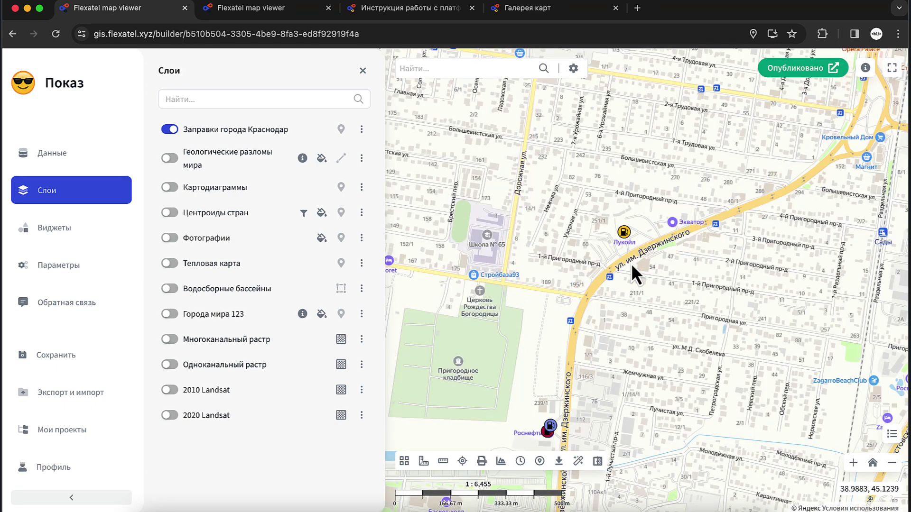
{"action": "left_click", "coordinate": [626, 233]}
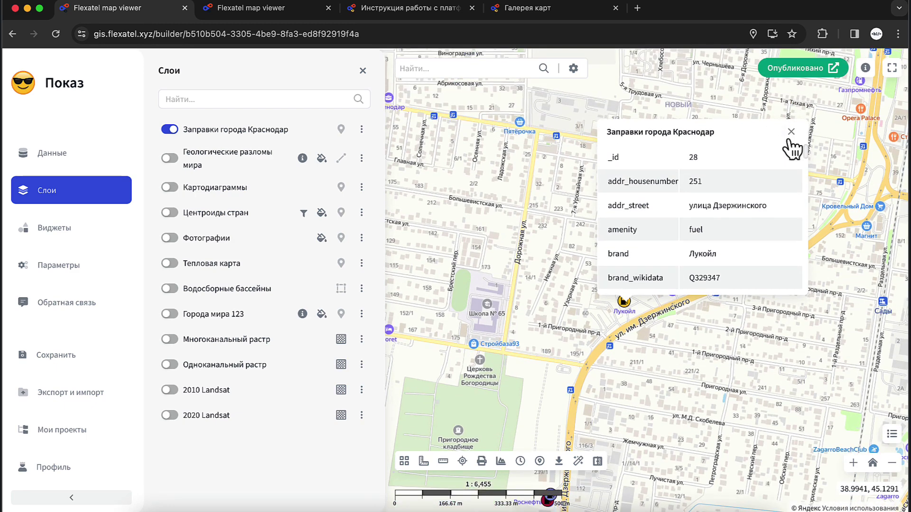
{"action": "left_click", "coordinate": [791, 142]}
{"action": "scroll", "coordinate": [624, 306], "scroll_direction": "up", "scroll_amount": 5}
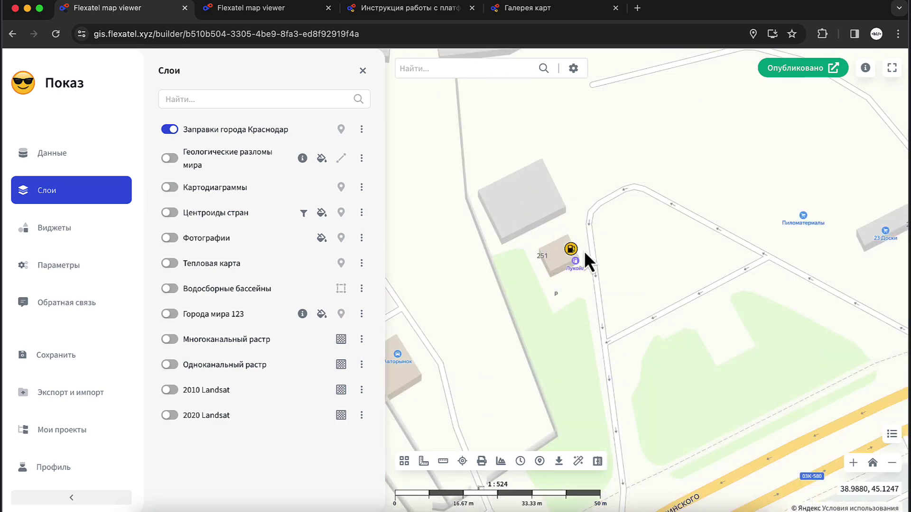
{"action": "left_click", "coordinate": [574, 252]}
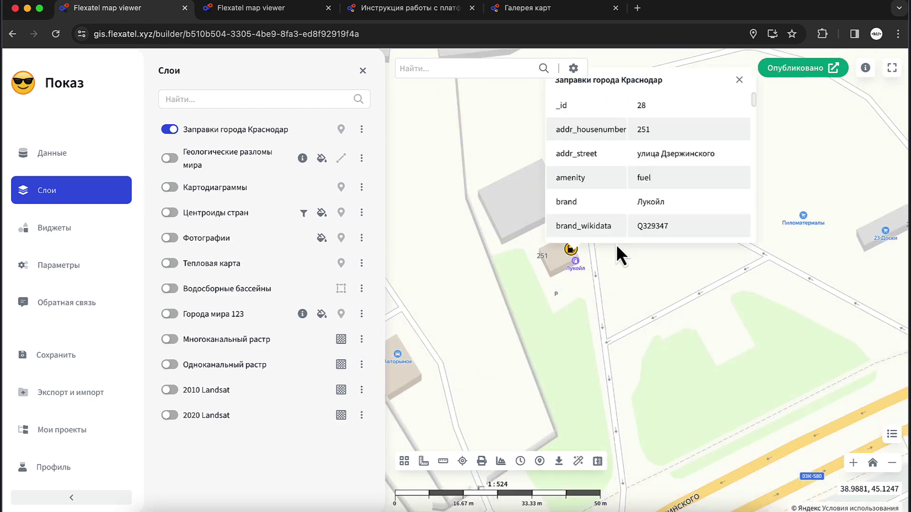
{"action": "double_click", "coordinate": [645, 200]}
{"action": "left_click", "coordinate": [739, 80]}
{"action": "scroll", "coordinate": [636, 372], "scroll_direction": "down", "scroll_amount": 3}
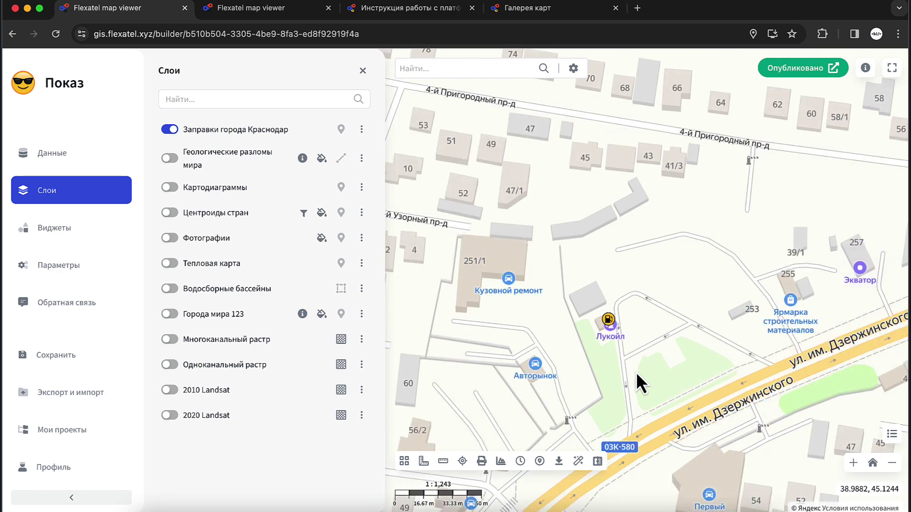
- Review the brand symbols in the map legend and close it
{"action": "left_click", "coordinate": [892, 434]}
{"action": "scroll", "coordinate": [840, 312], "scroll_direction": "down", "scroll_amount": 3}
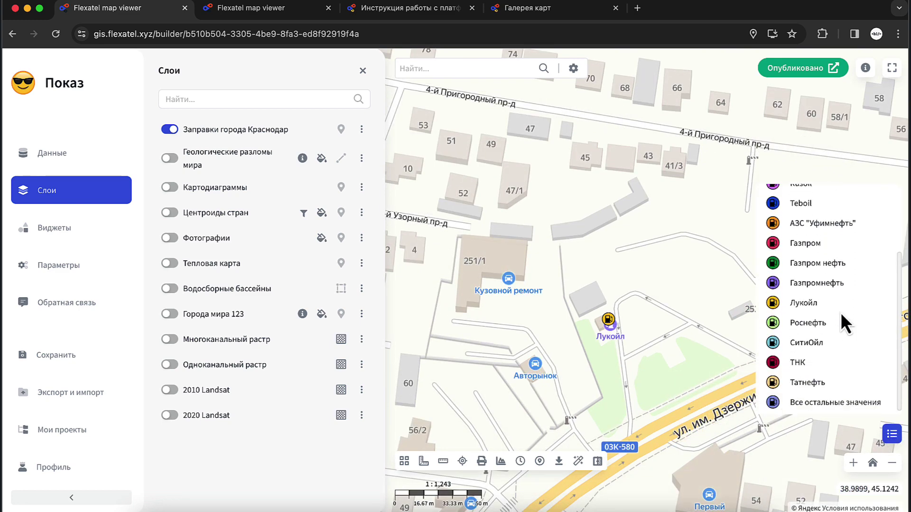
{"action": "scroll", "coordinate": [841, 312], "scroll_direction": "up", "scroll_amount": 3}
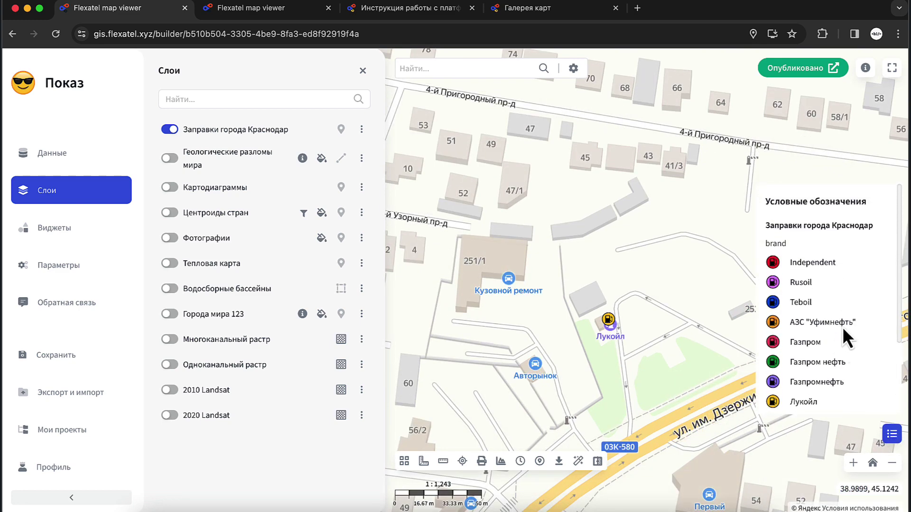
{"action": "left_click", "coordinate": [891, 434]}
- Open the parameters of the Заправки города Краснодар layer
{"action": "scroll", "coordinate": [727, 334], "scroll_direction": "down", "scroll_amount": 3}
{"action": "scroll", "coordinate": [727, 334], "scroll_direction": "down", "scroll_amount": 3}
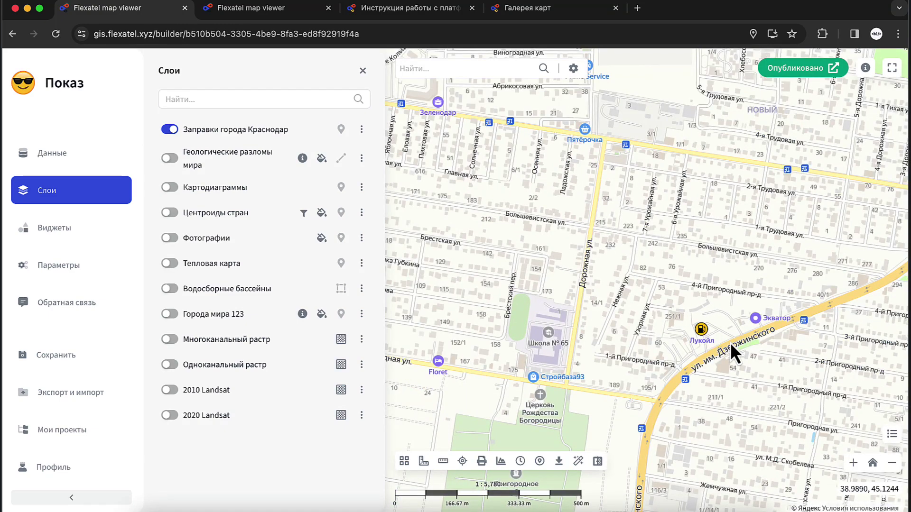
{"action": "scroll", "coordinate": [730, 355], "scroll_direction": "down", "scroll_amount": 2}
{"action": "left_click_drag", "start_coordinate": [730, 355], "coordinate": [610, 306]}
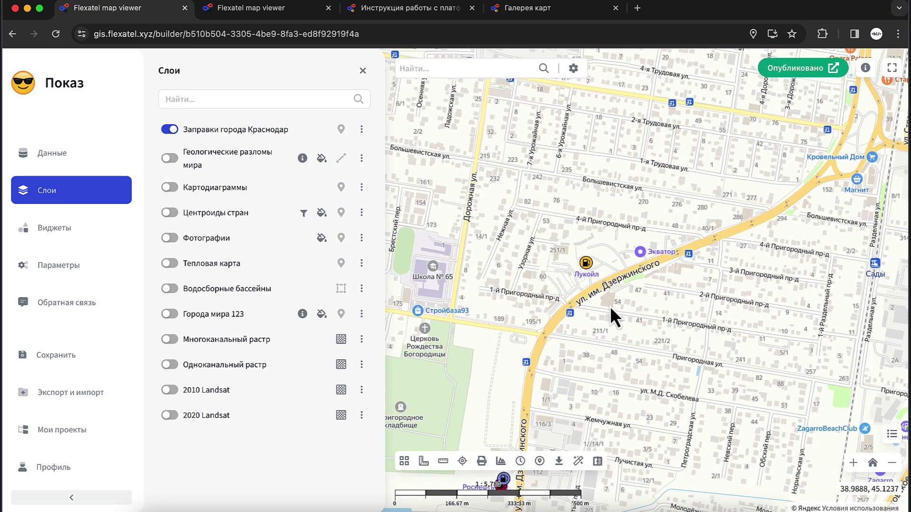
{"action": "scroll", "coordinate": [611, 306], "scroll_direction": "down", "scroll_amount": 2}
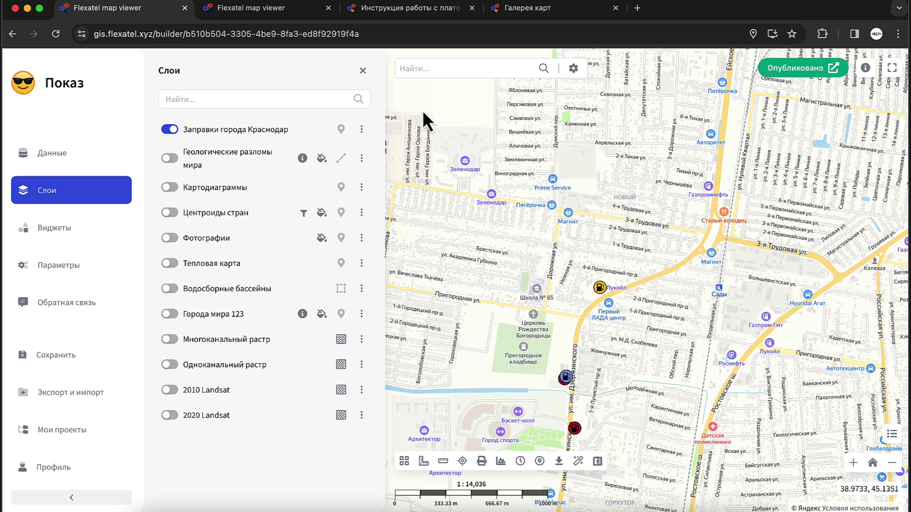
{"action": "left_click", "coordinate": [362, 129]}
{"action": "left_click", "coordinate": [449, 135]}
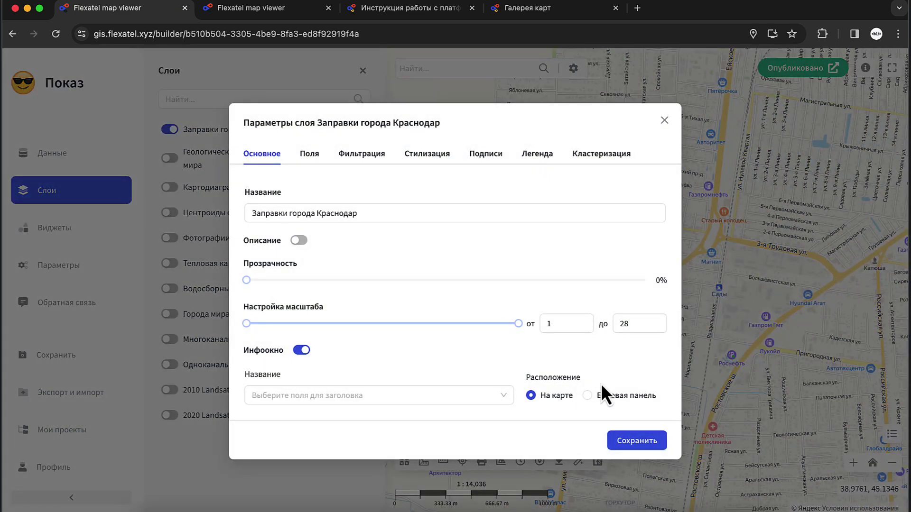